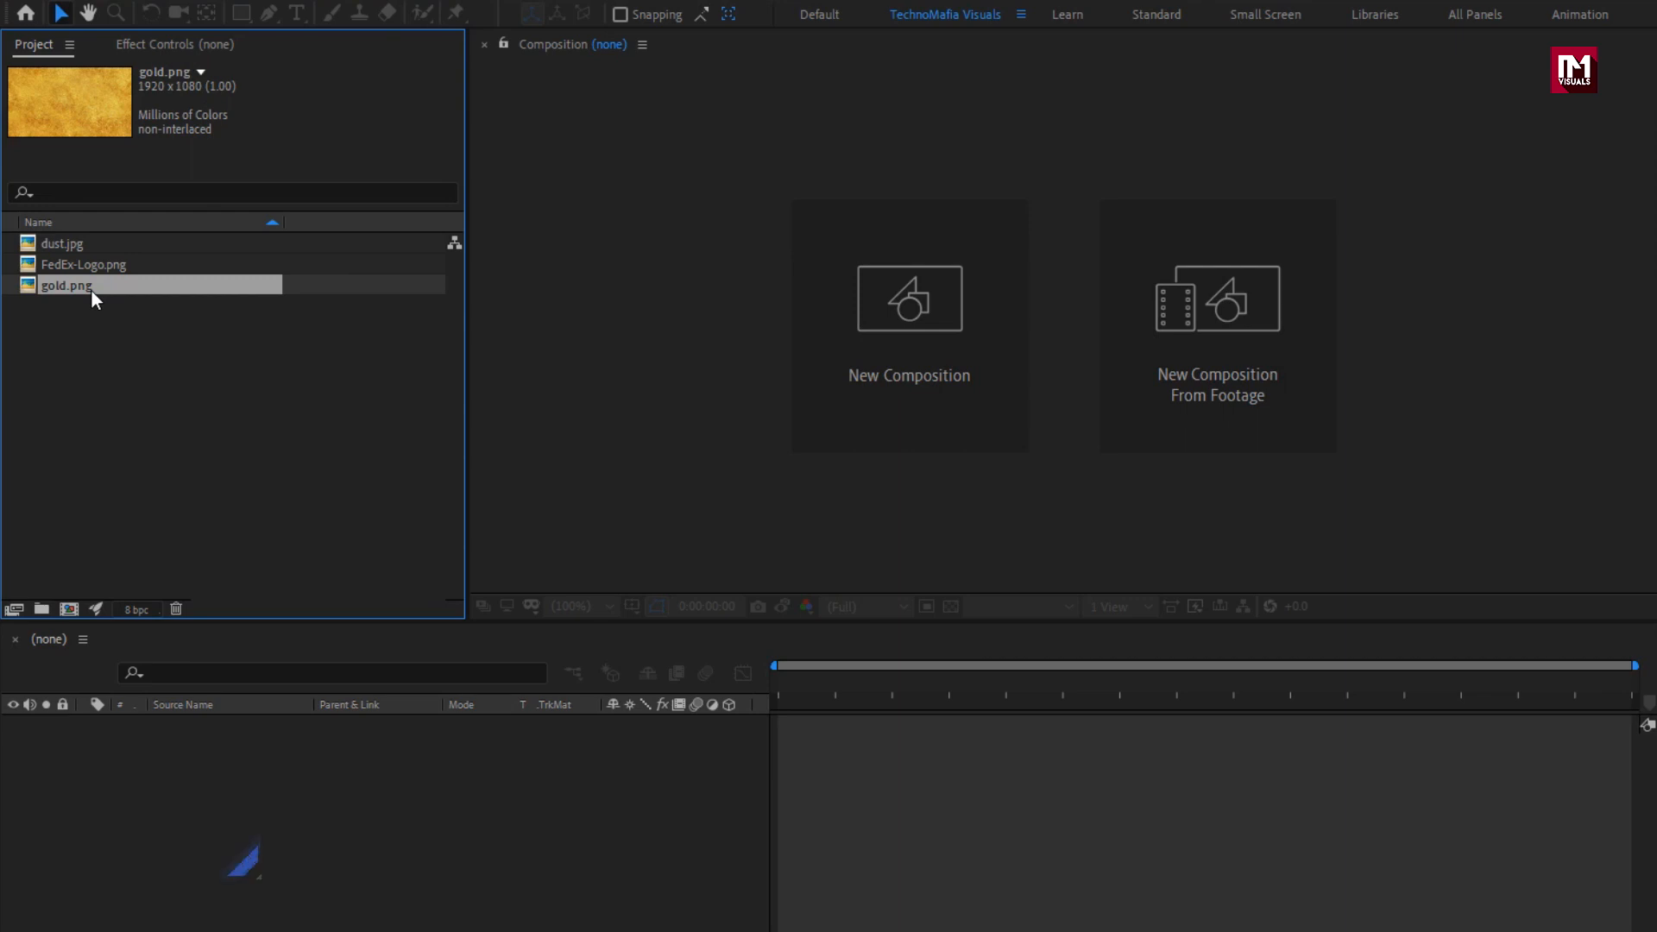
Create a 1920 x 1080, 30 fps composition named Golden_logo_reveal with a duration of 8 seconds.
key(ctrl+n)
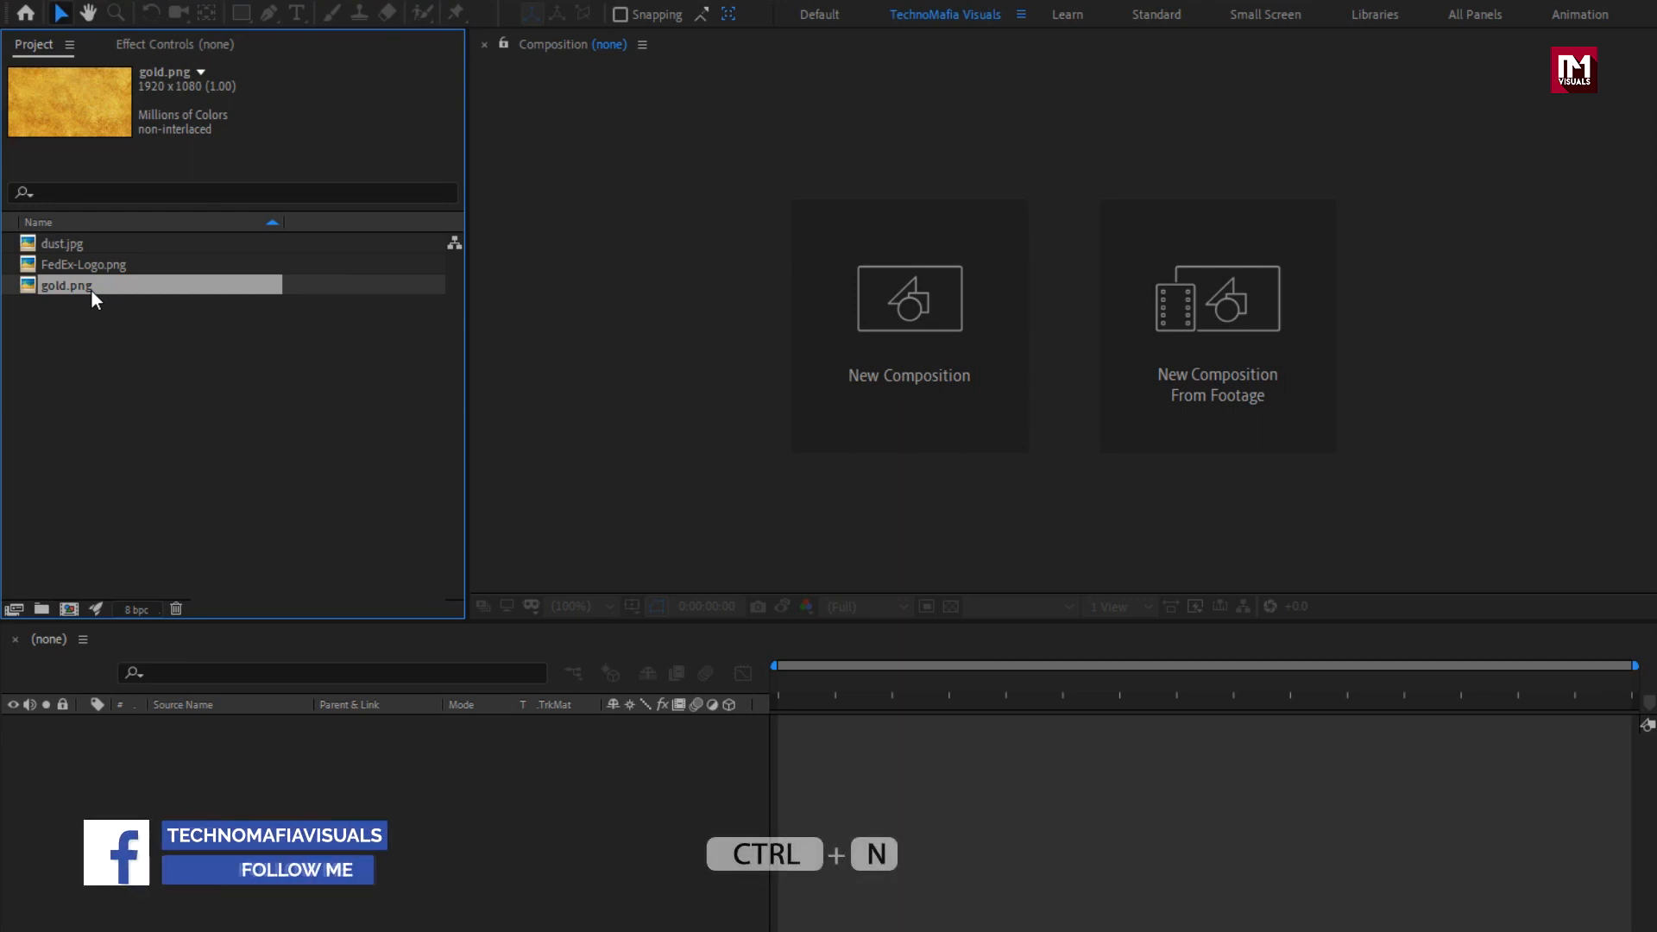
click(833, 318)
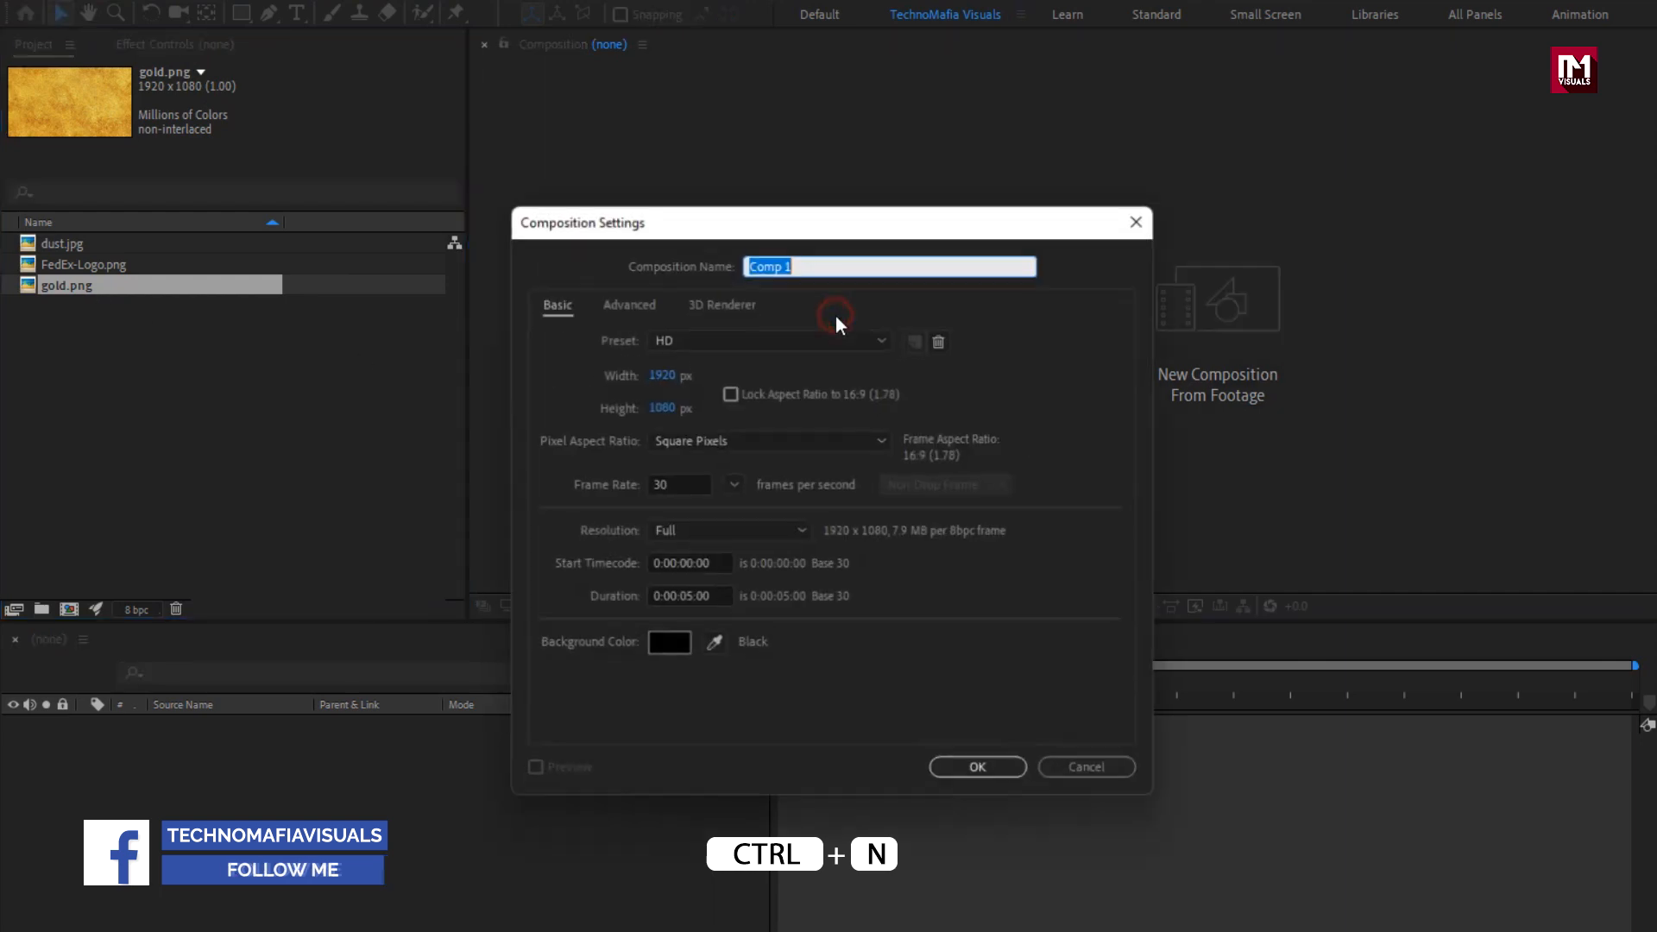
text(Golde)
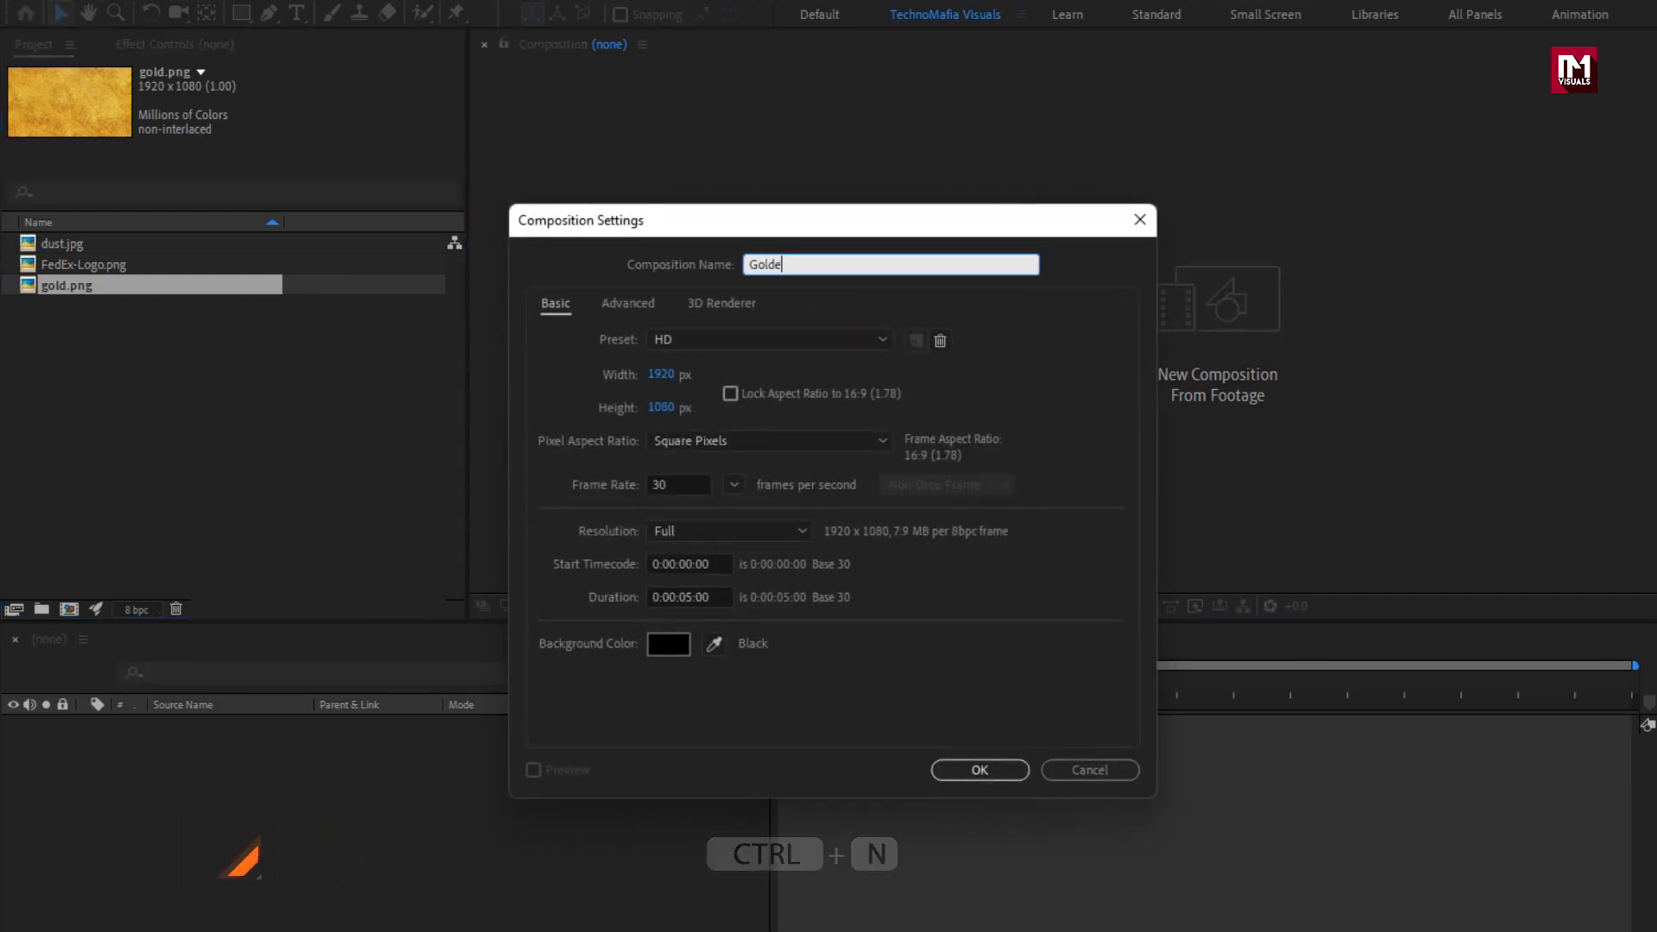
text(n_logo)
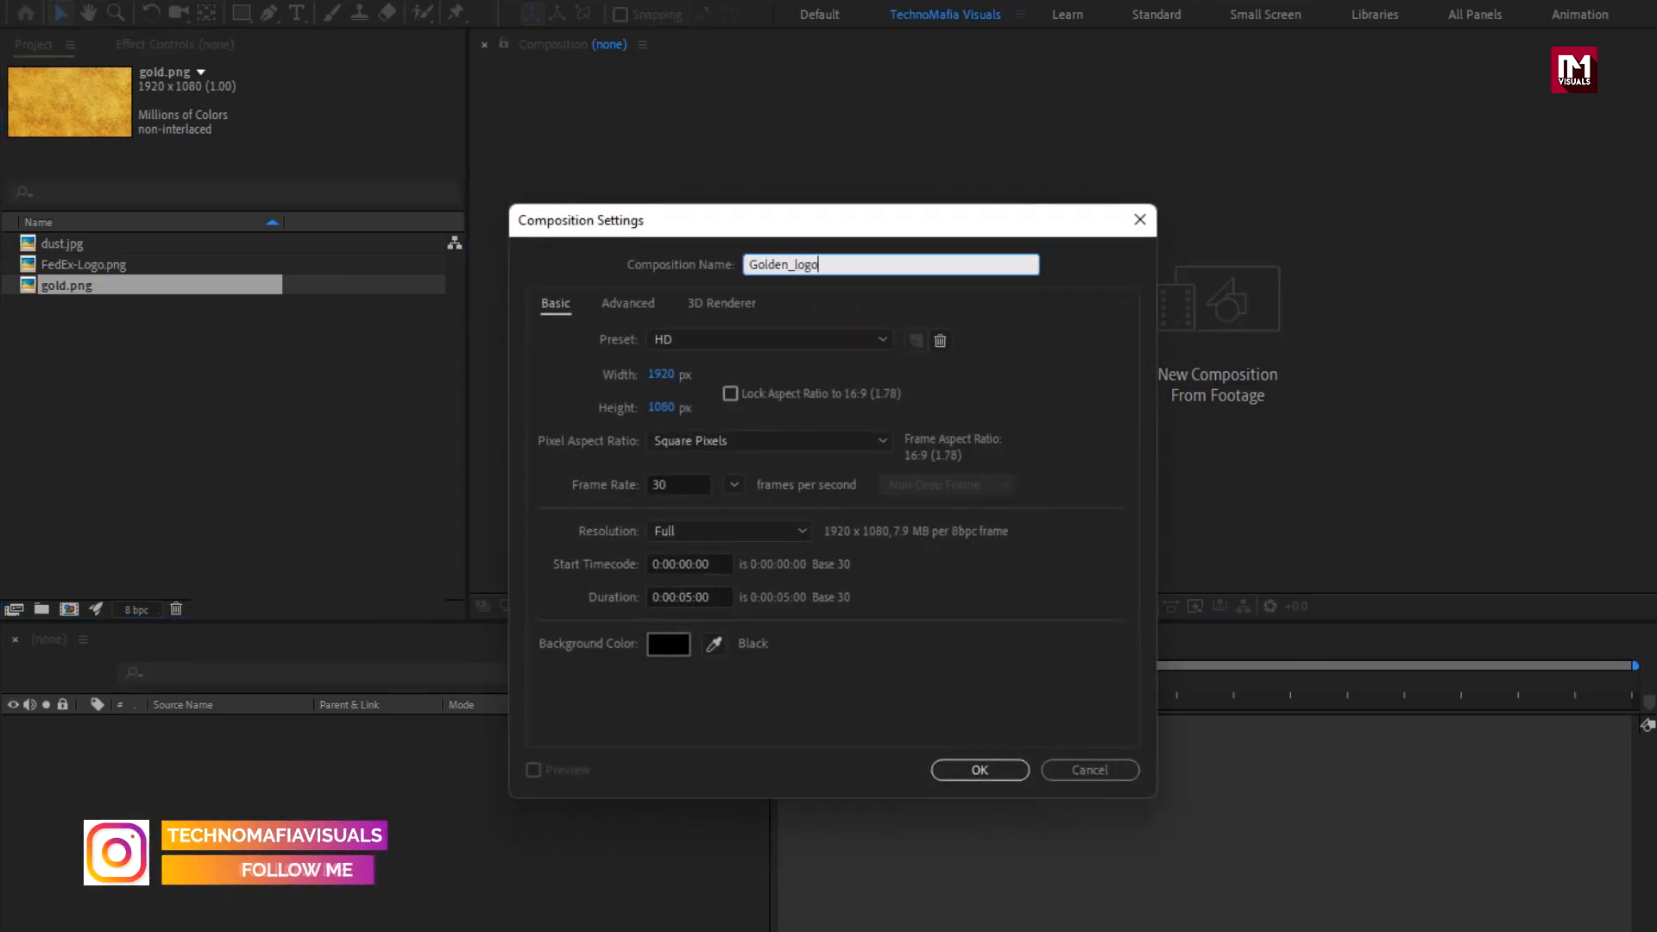
text(_reveal)
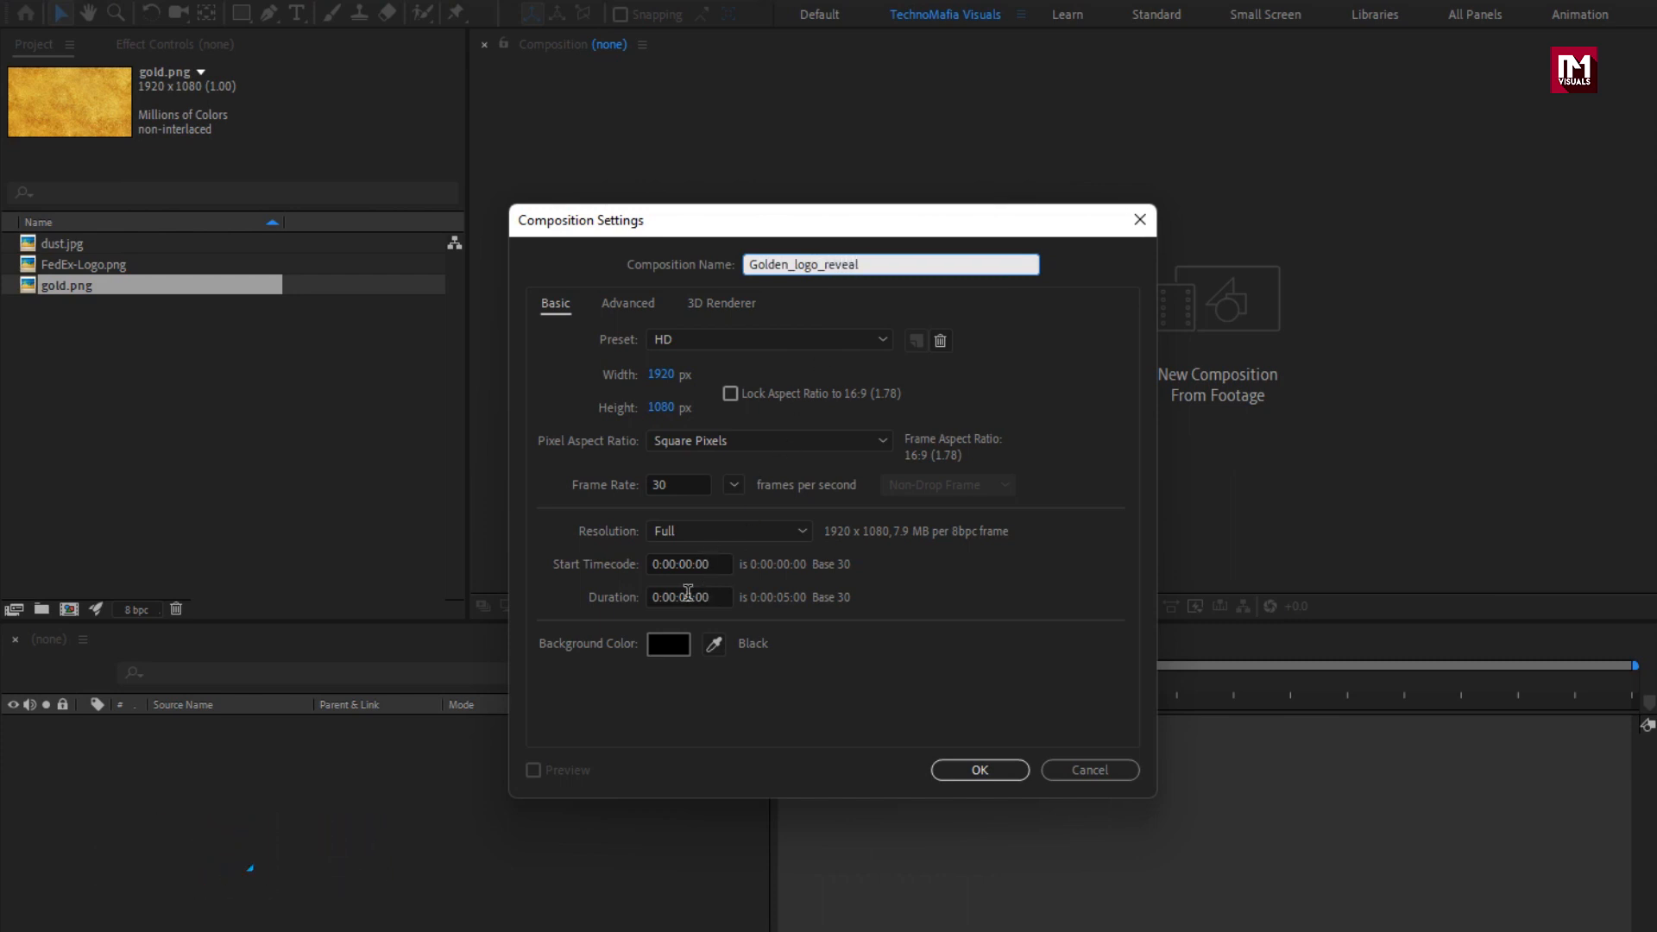
click(691, 596)
key(BackSpace)
text(8)
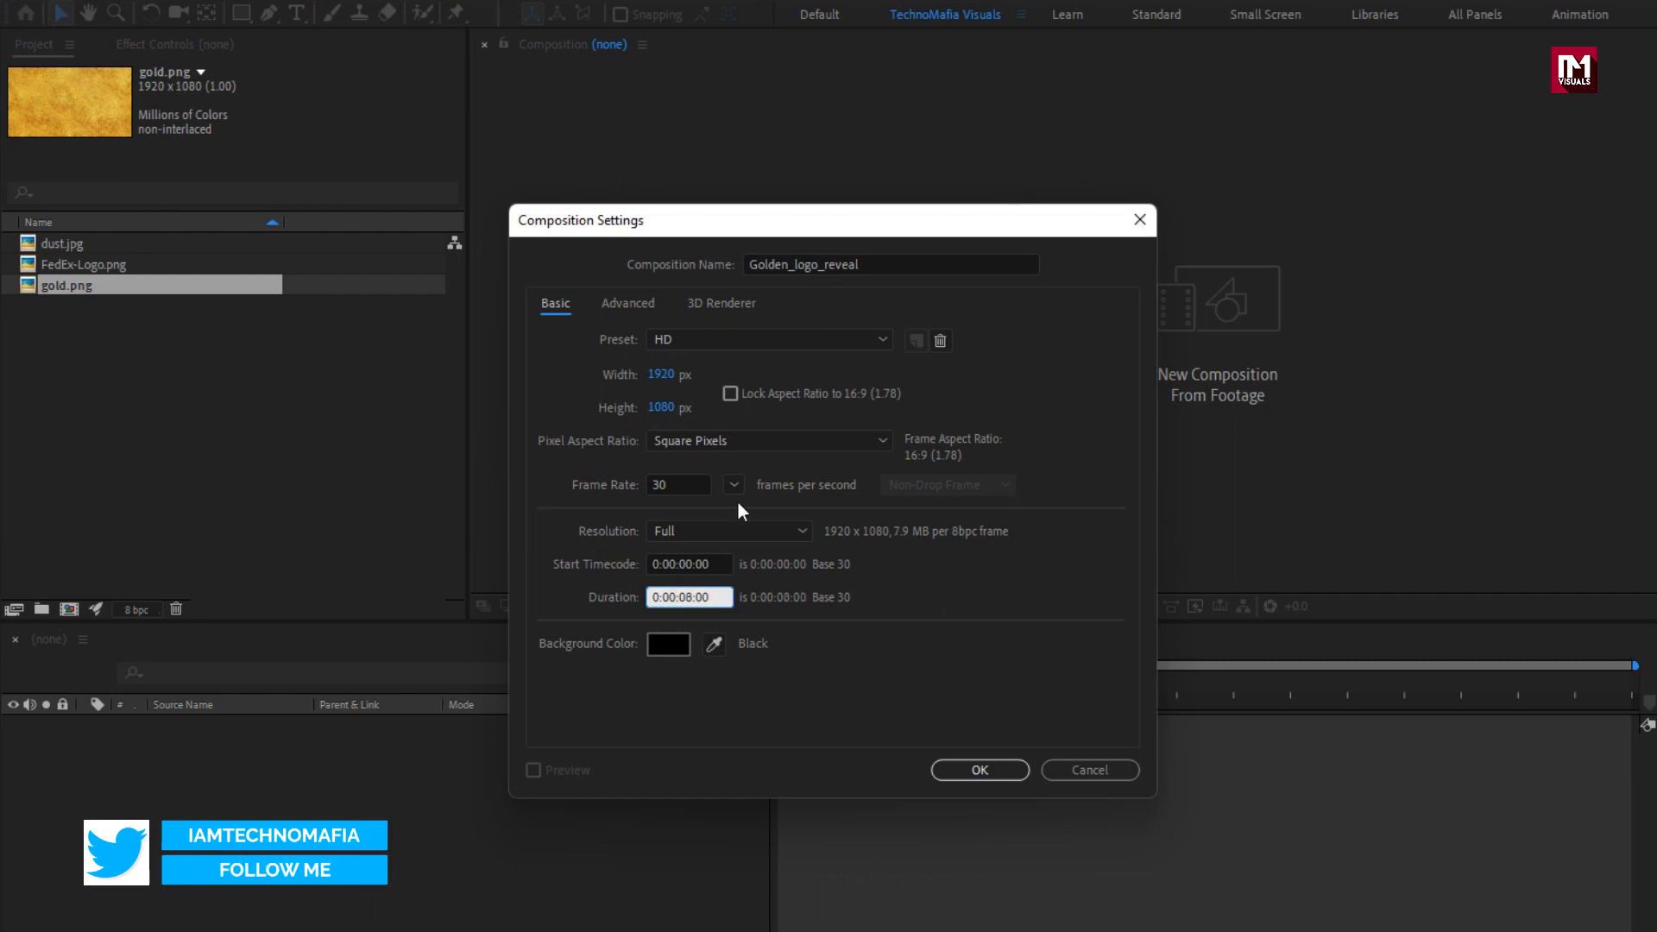
click(975, 768)
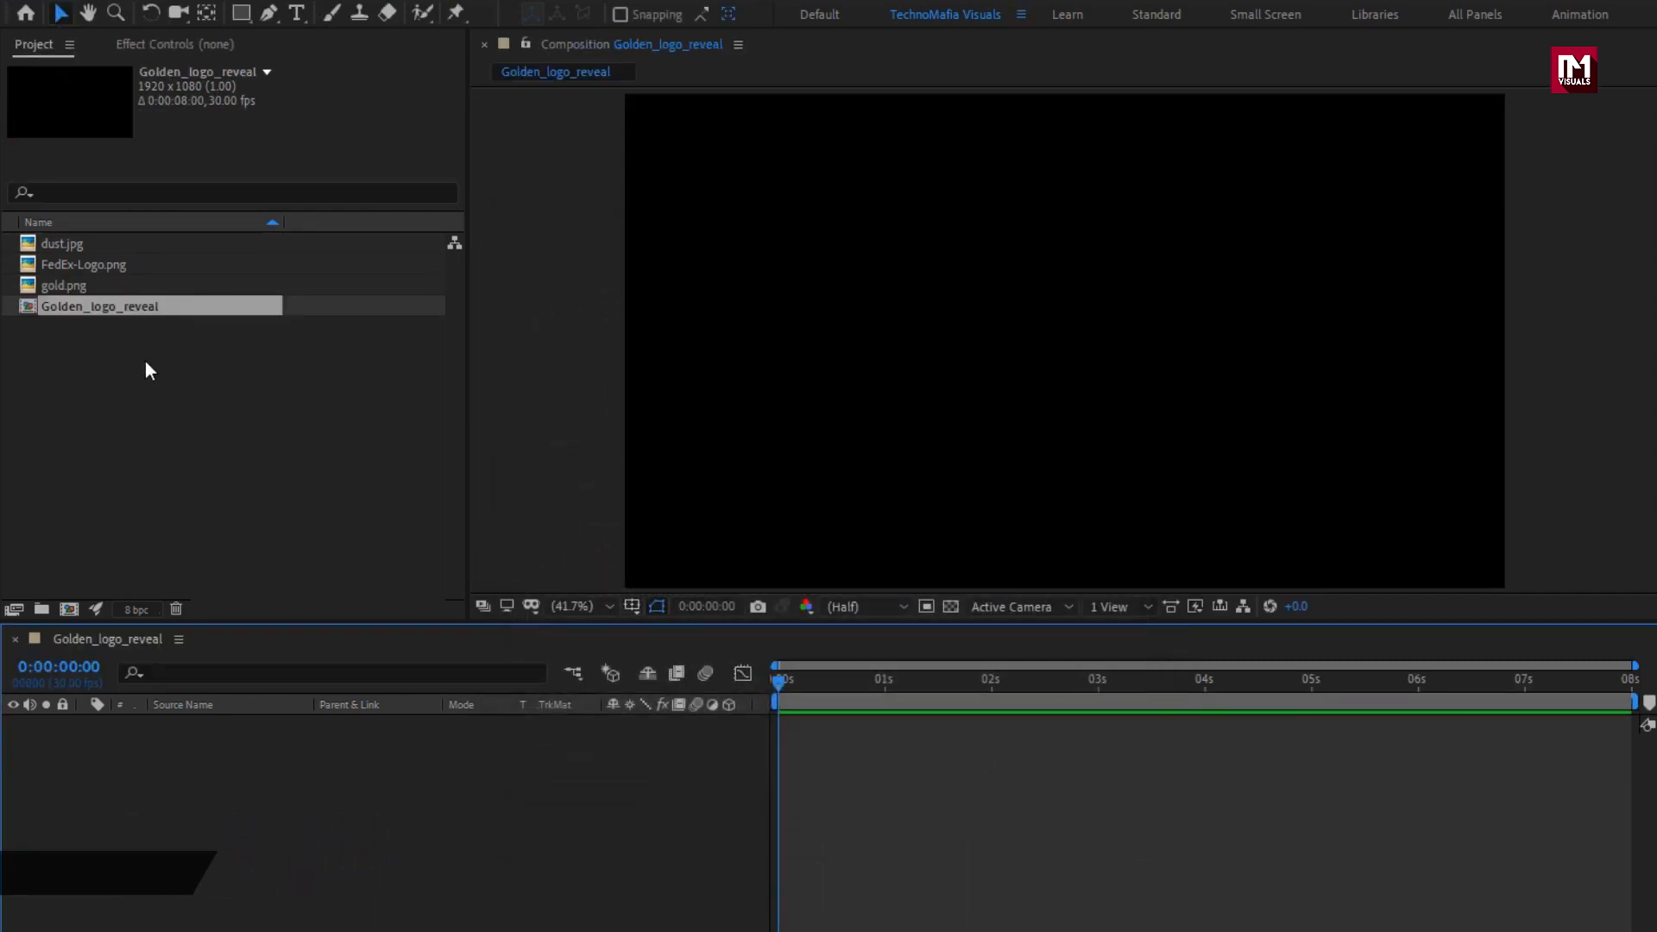
Add FedEx-Logo.png to the Golden_logo_reveal composition and scale it to 20%.
click(101, 268)
drag(90, 266, 323, 774)
key(s)
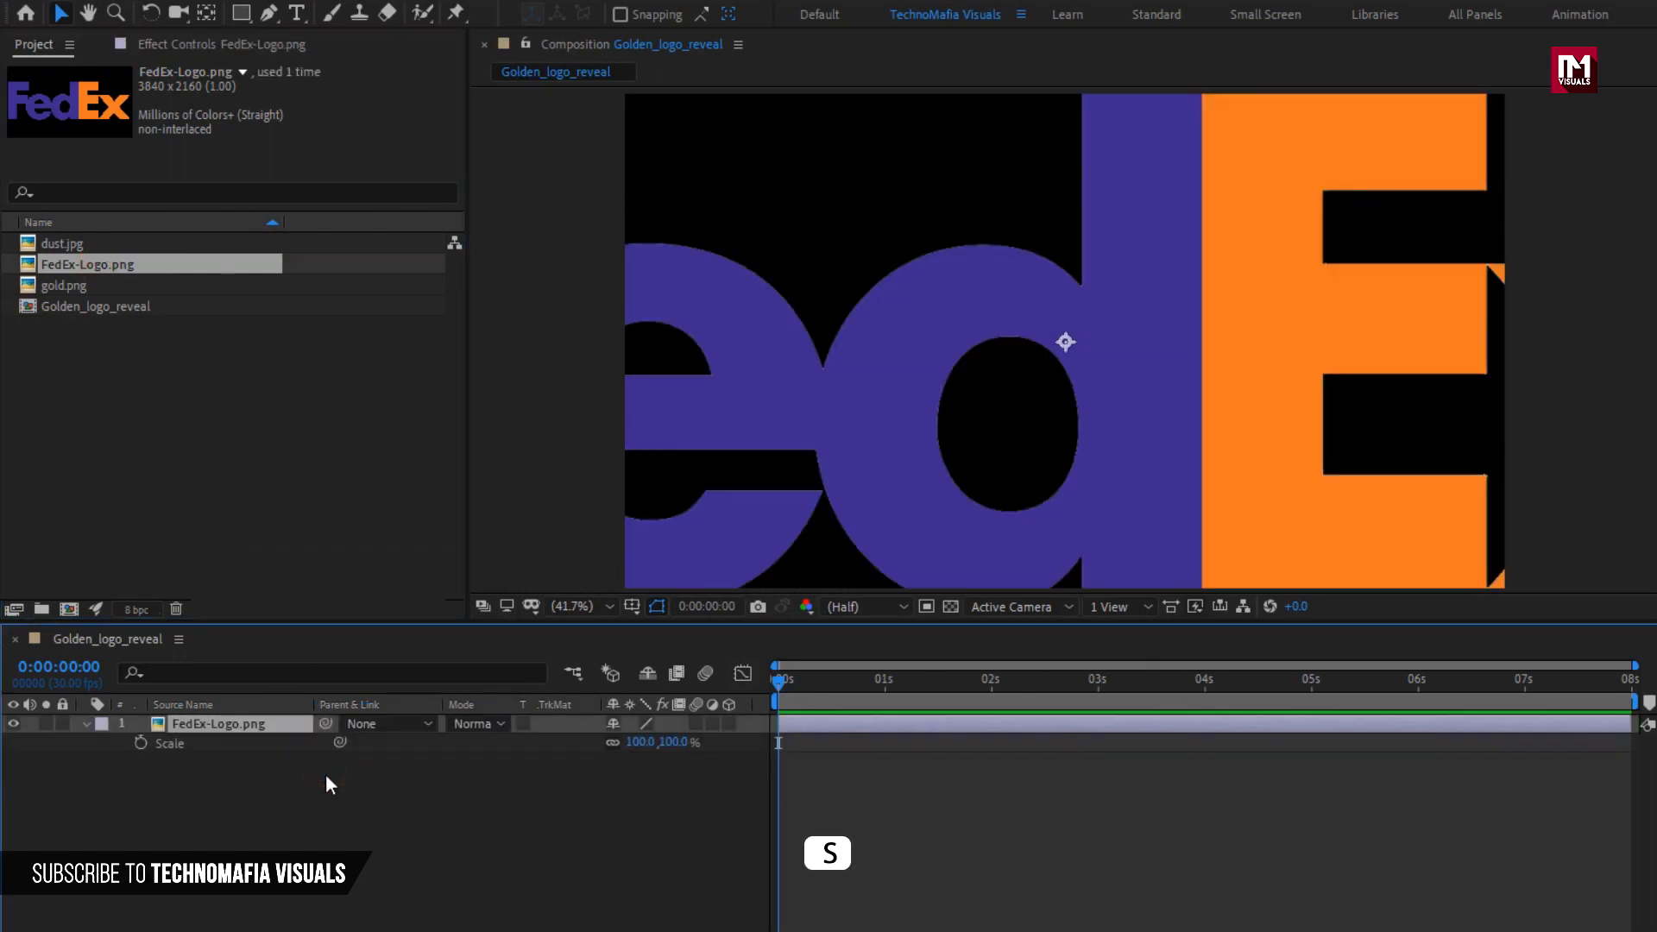
drag(677, 744, 589, 747)
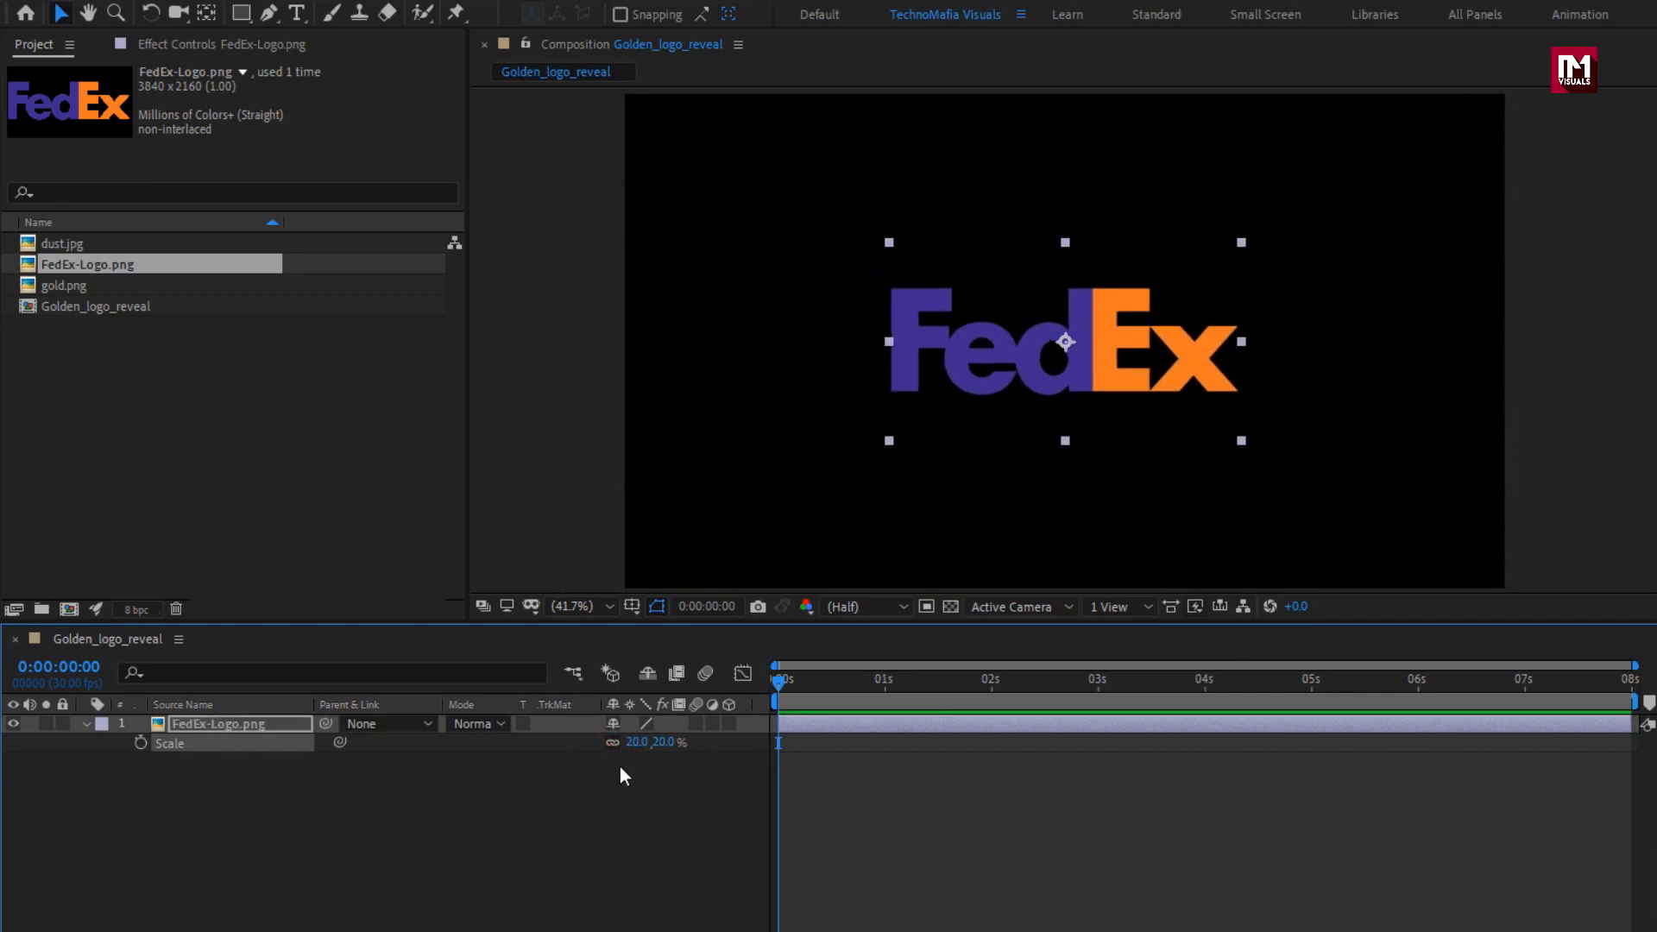
click(87, 725)
Pre-compose the FedEx logo layer as Logo, moving all attributes into the new composition.
right_click(228, 721)
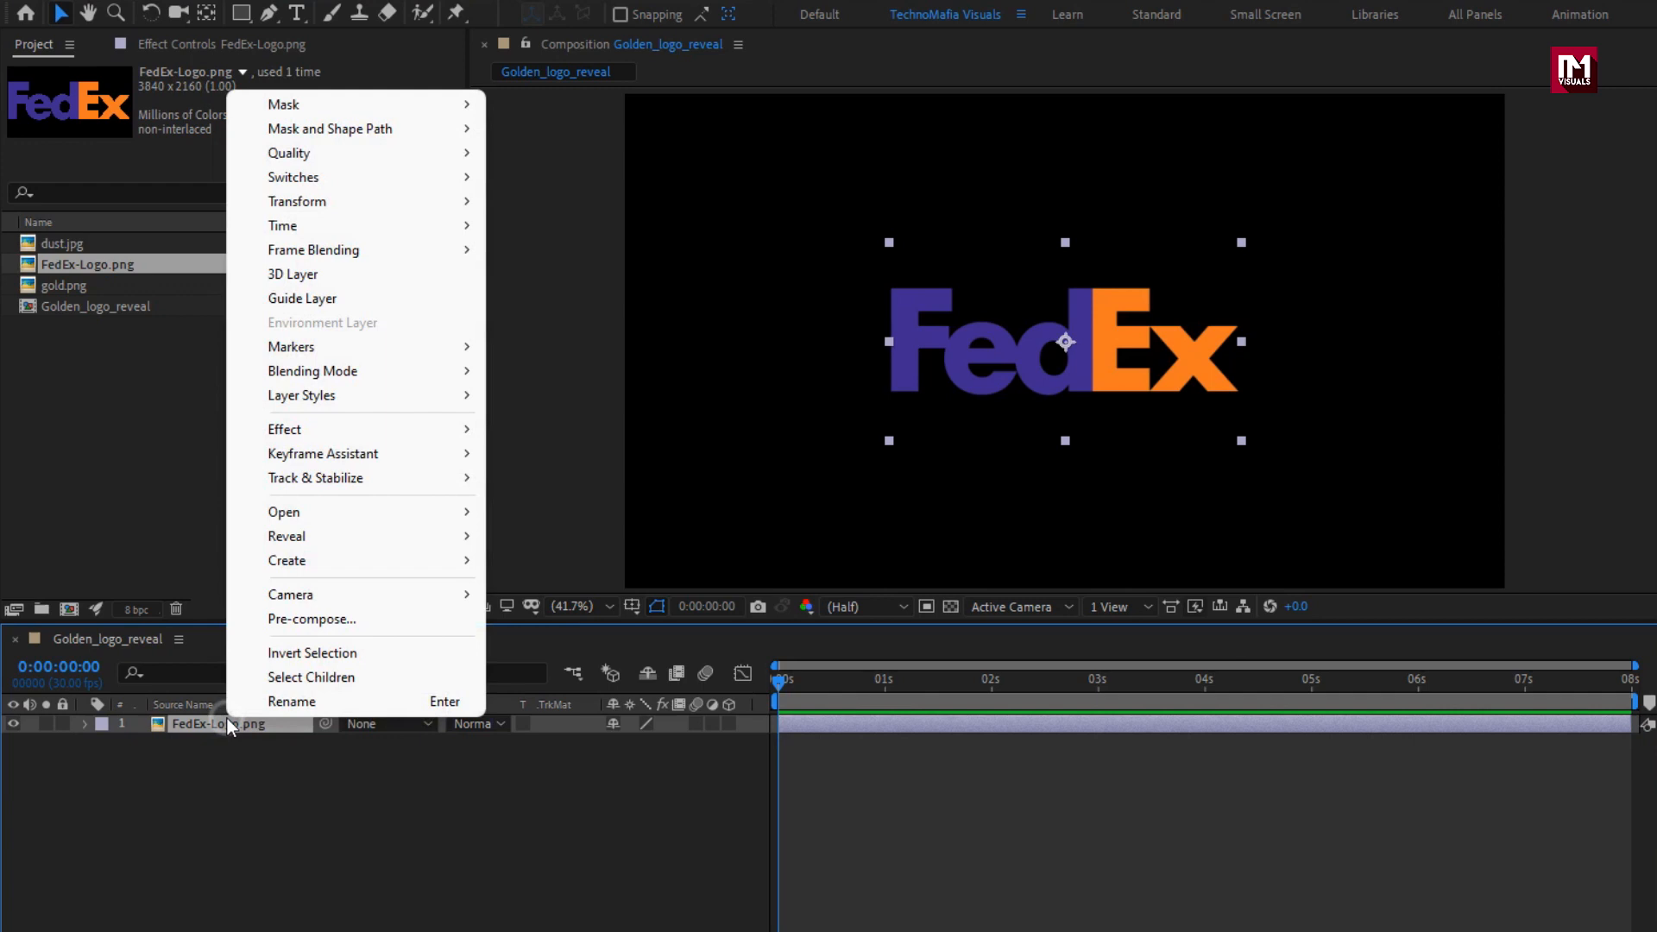
click(276, 620)
text(Logo)
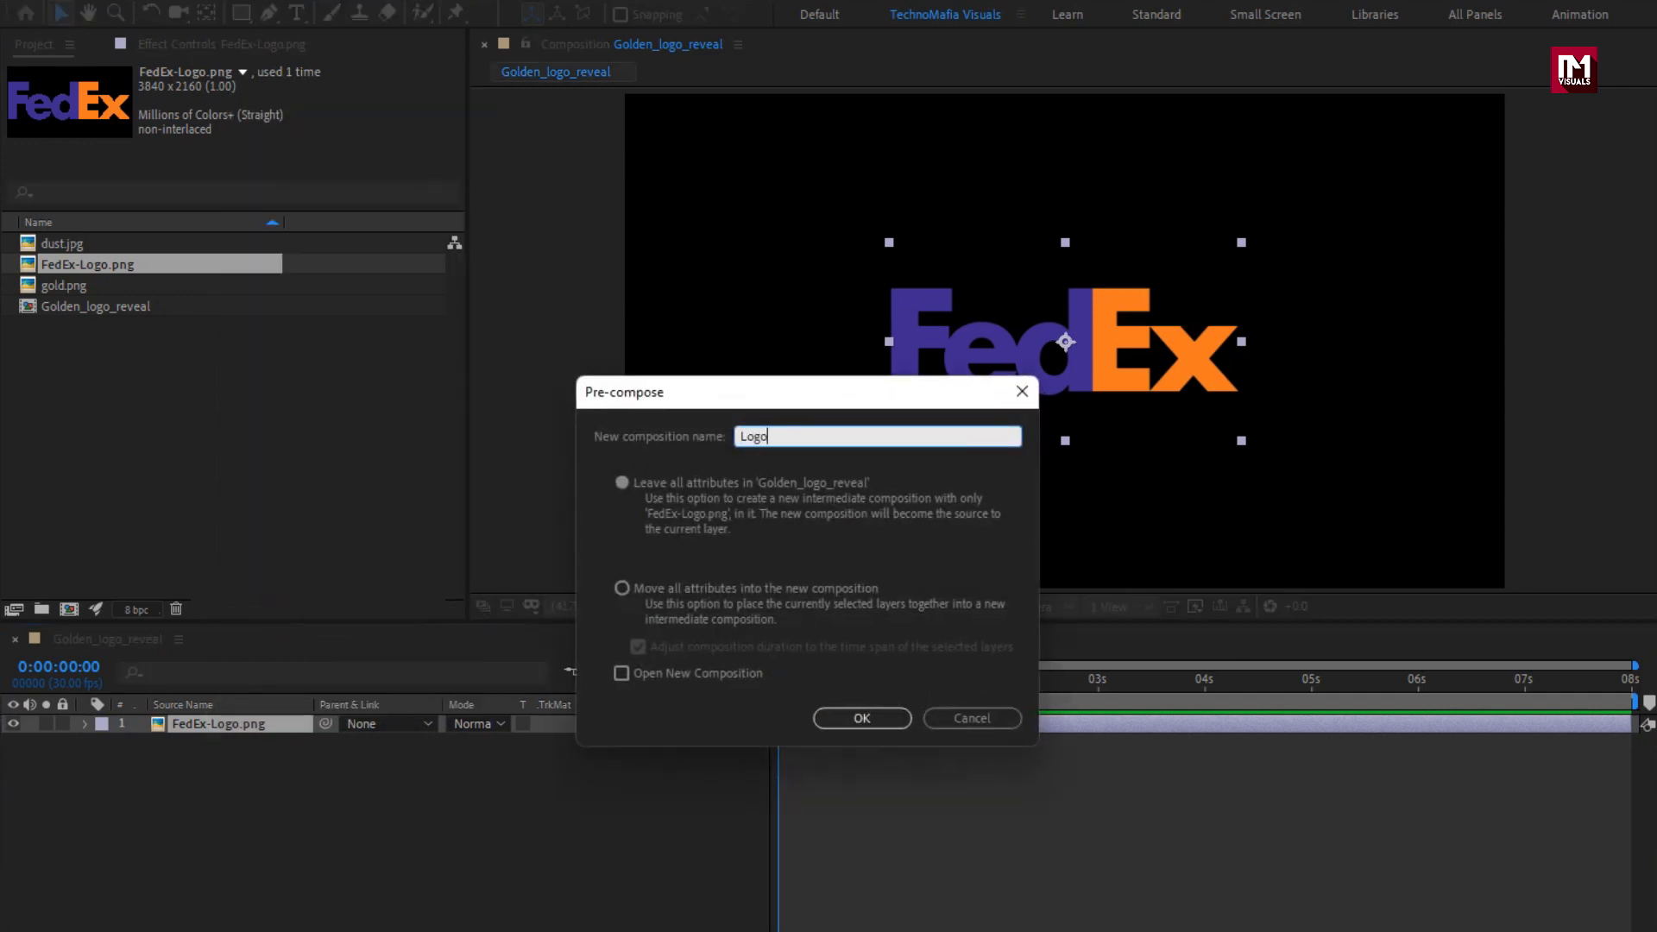
click(625, 588)
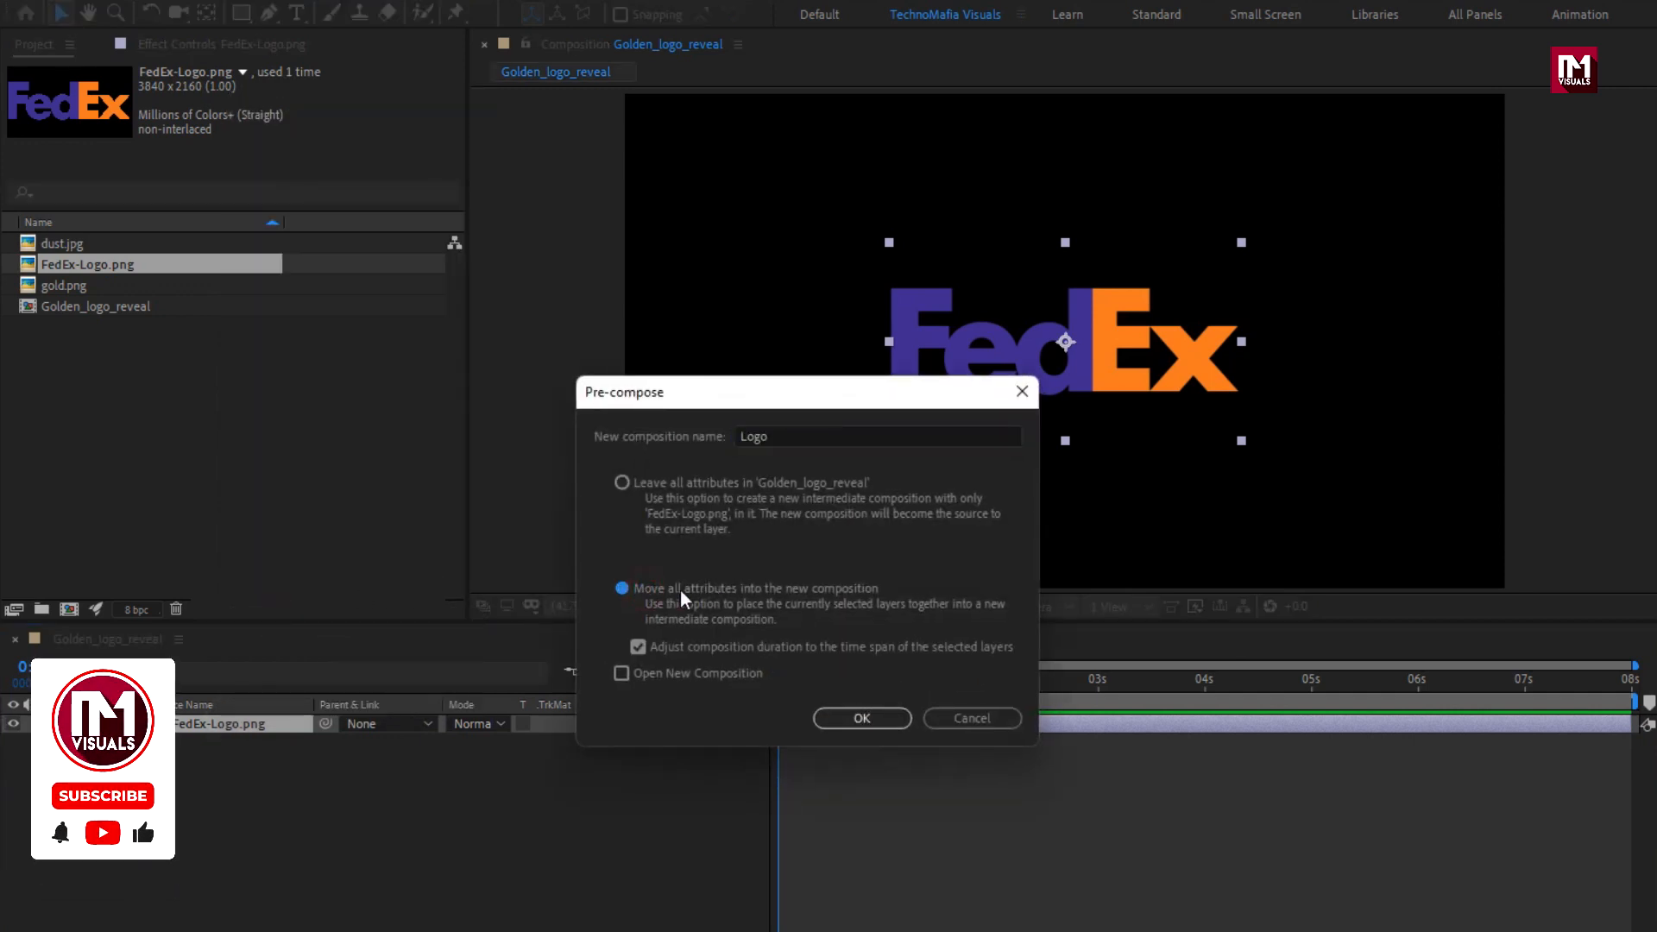
click(886, 713)
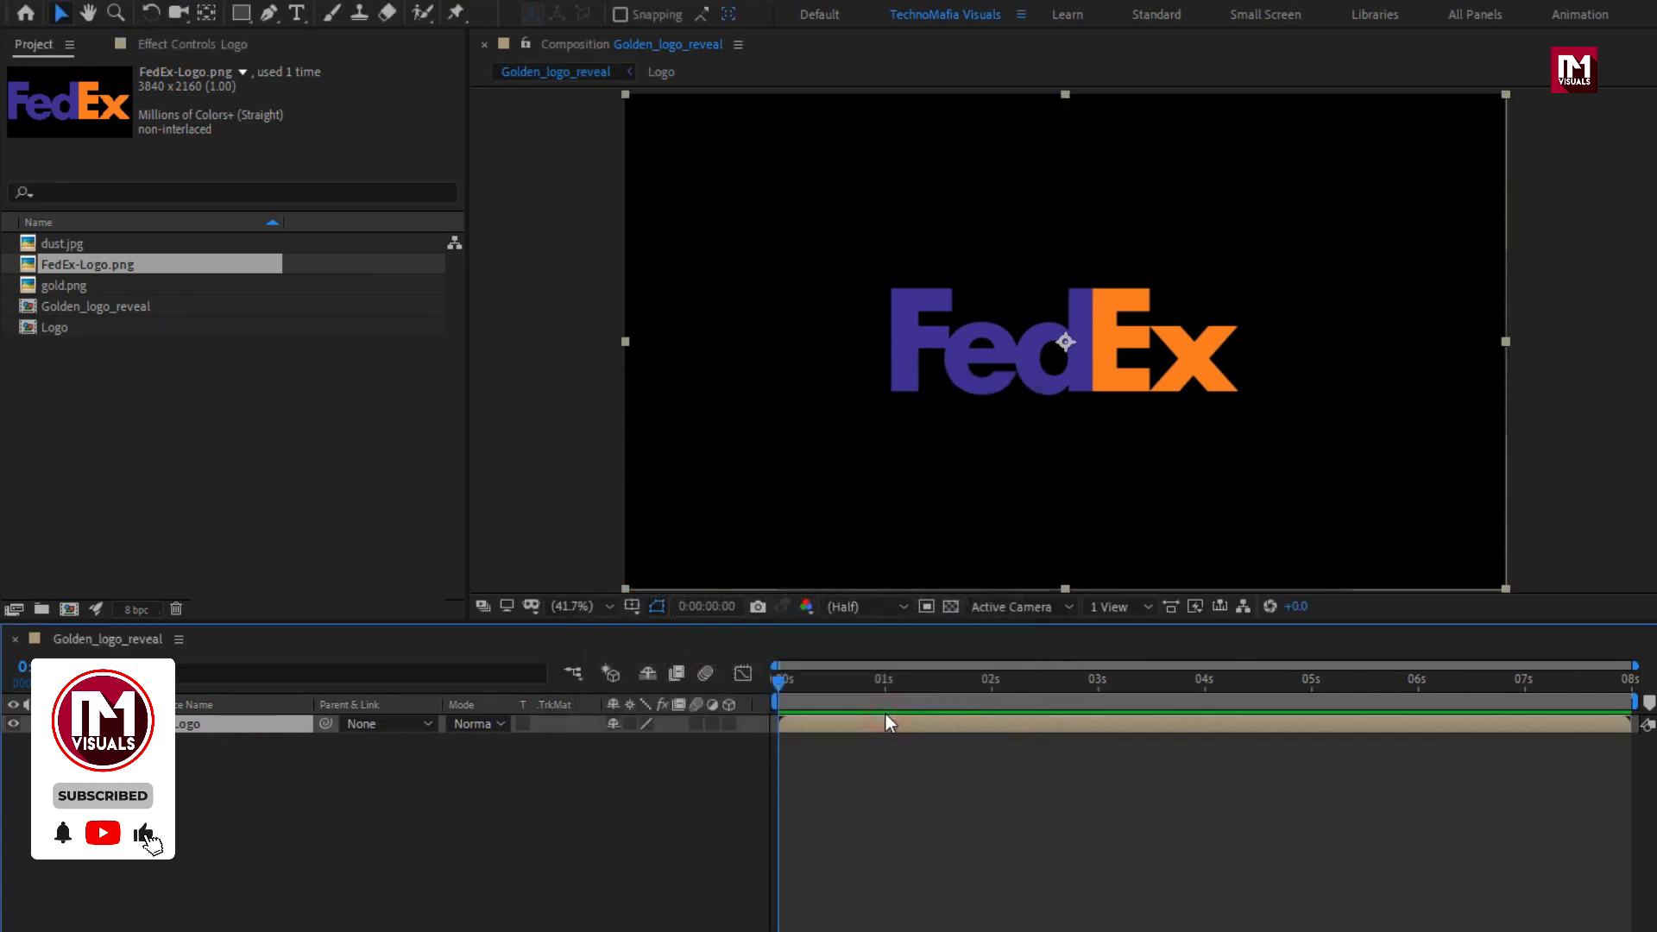
Create a black 1920 x 1080 solid named Edge above the Logo layer.
right_click(347, 780)
mouse_move(592, 792)
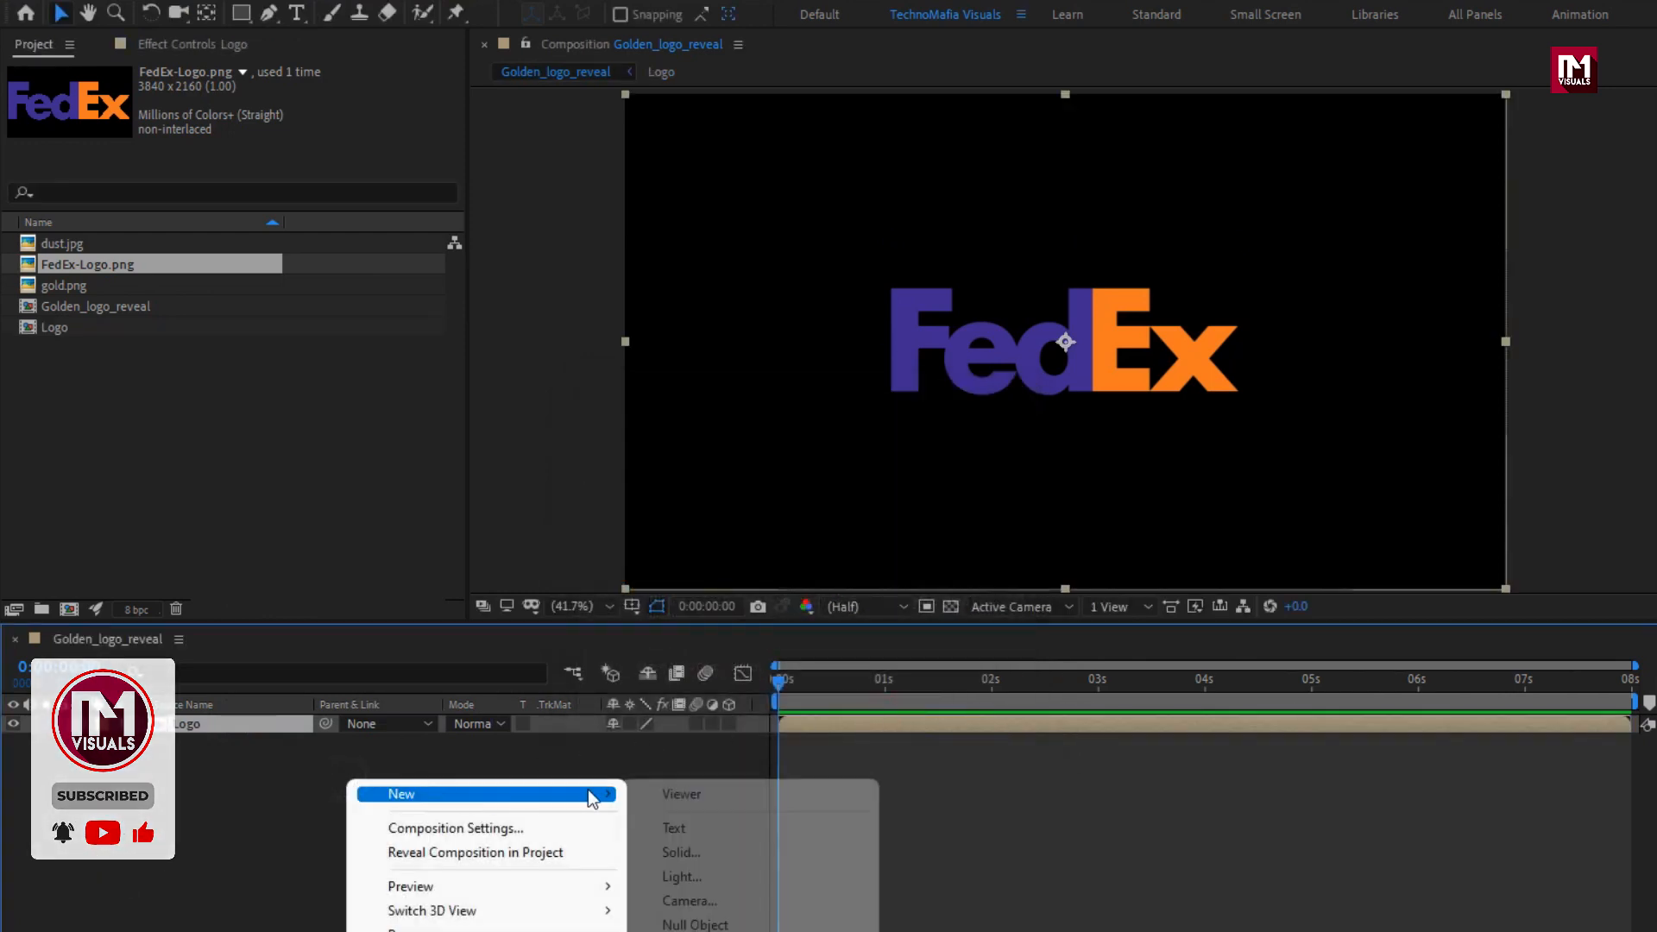
click(701, 844)
text(Edge)
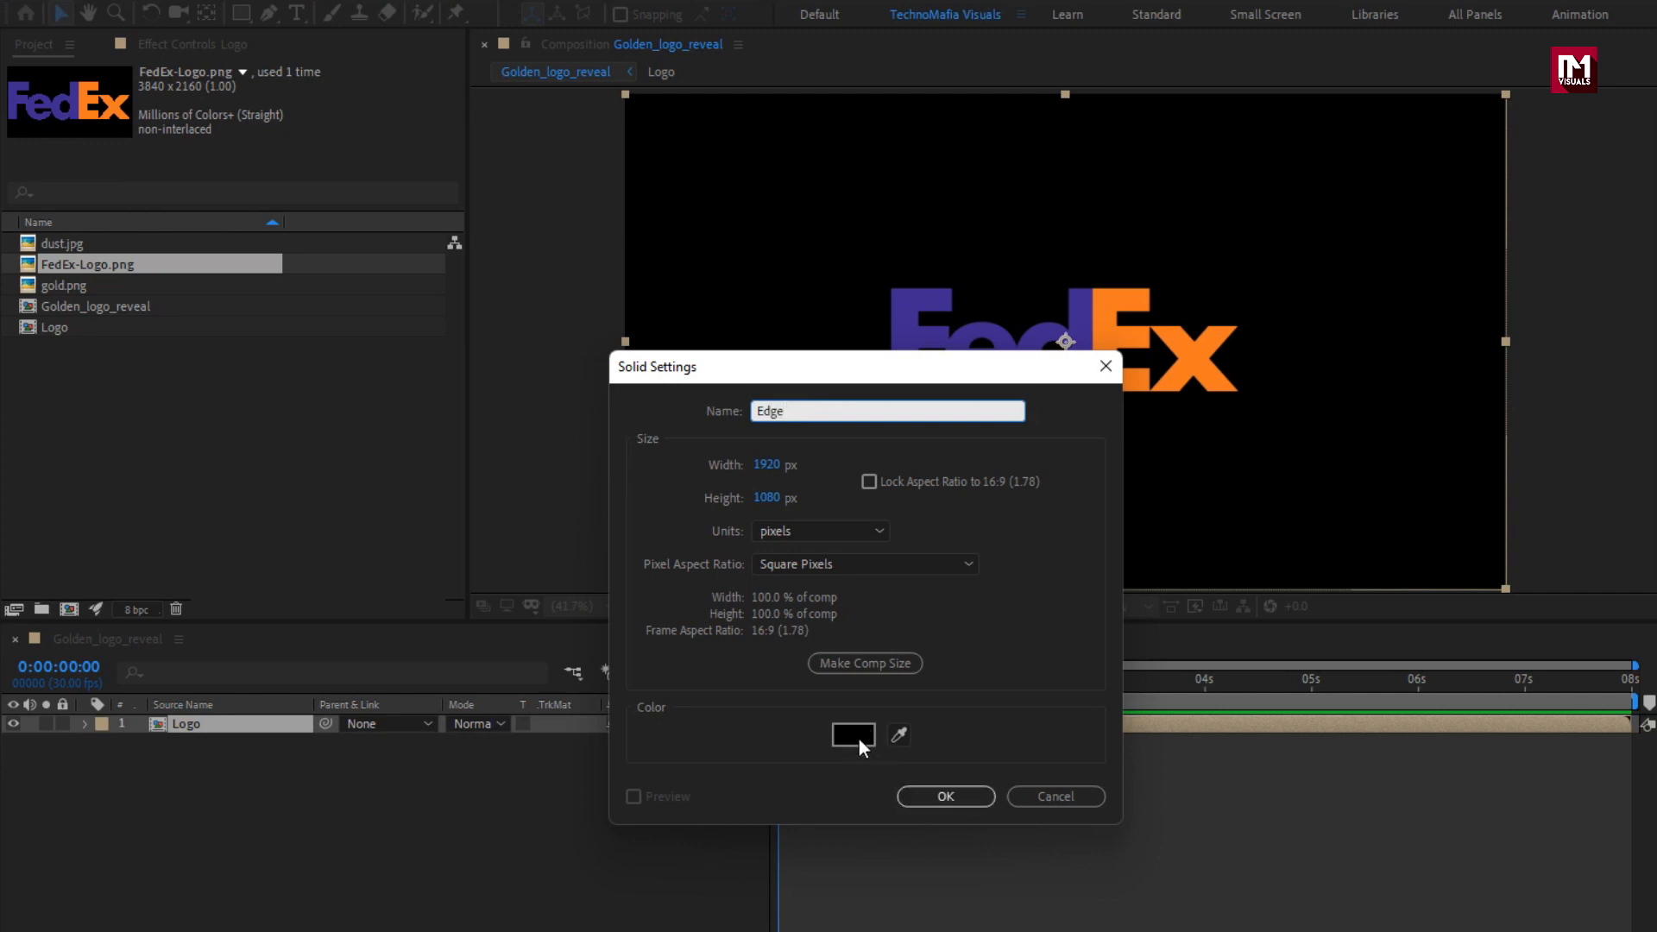
click(969, 794)
Apply the Fill effect to the Edge solid and set its color to white (FFFFFF).
click(1476, 73)
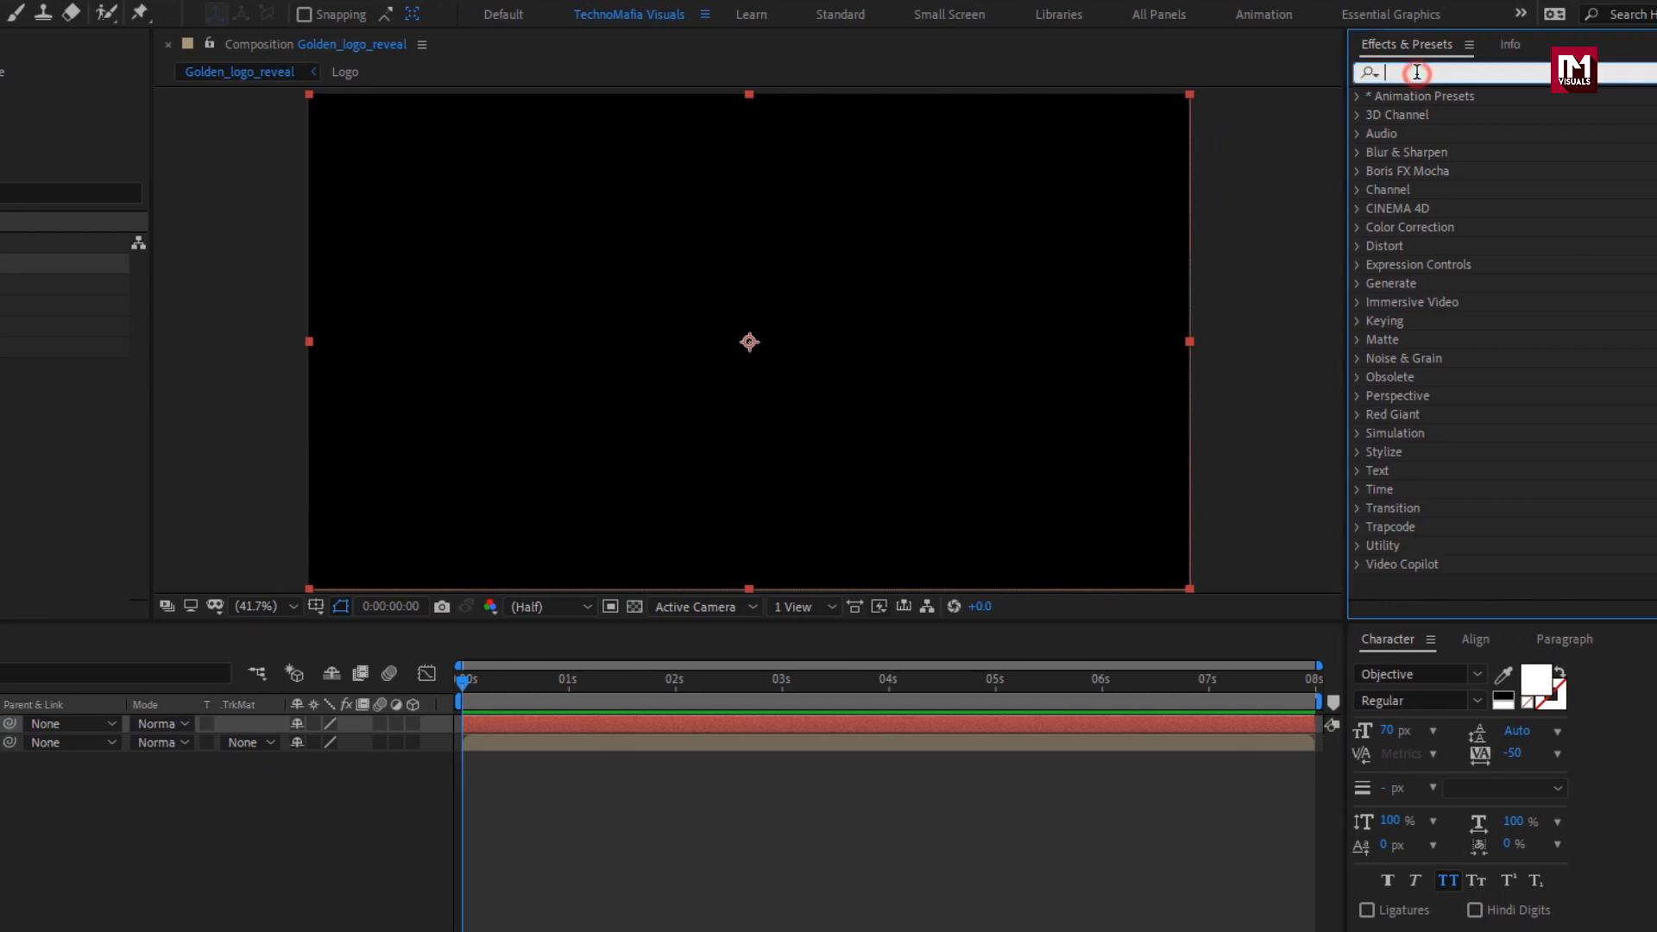
text(fill)
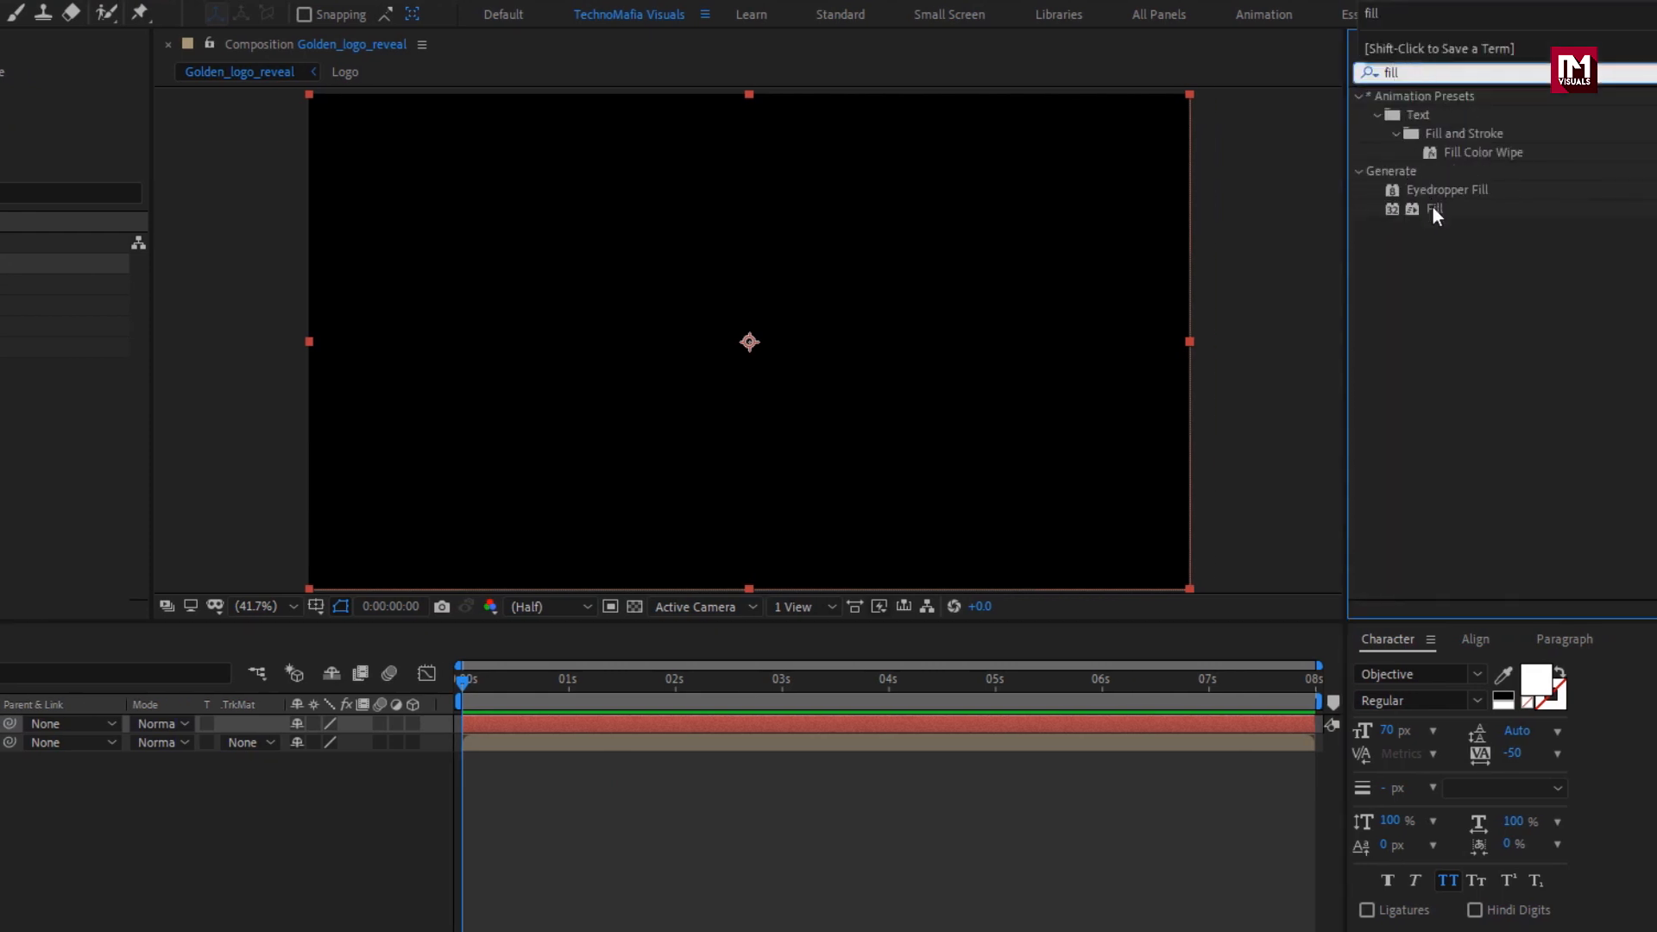
drag(1433, 208, 852, 338)
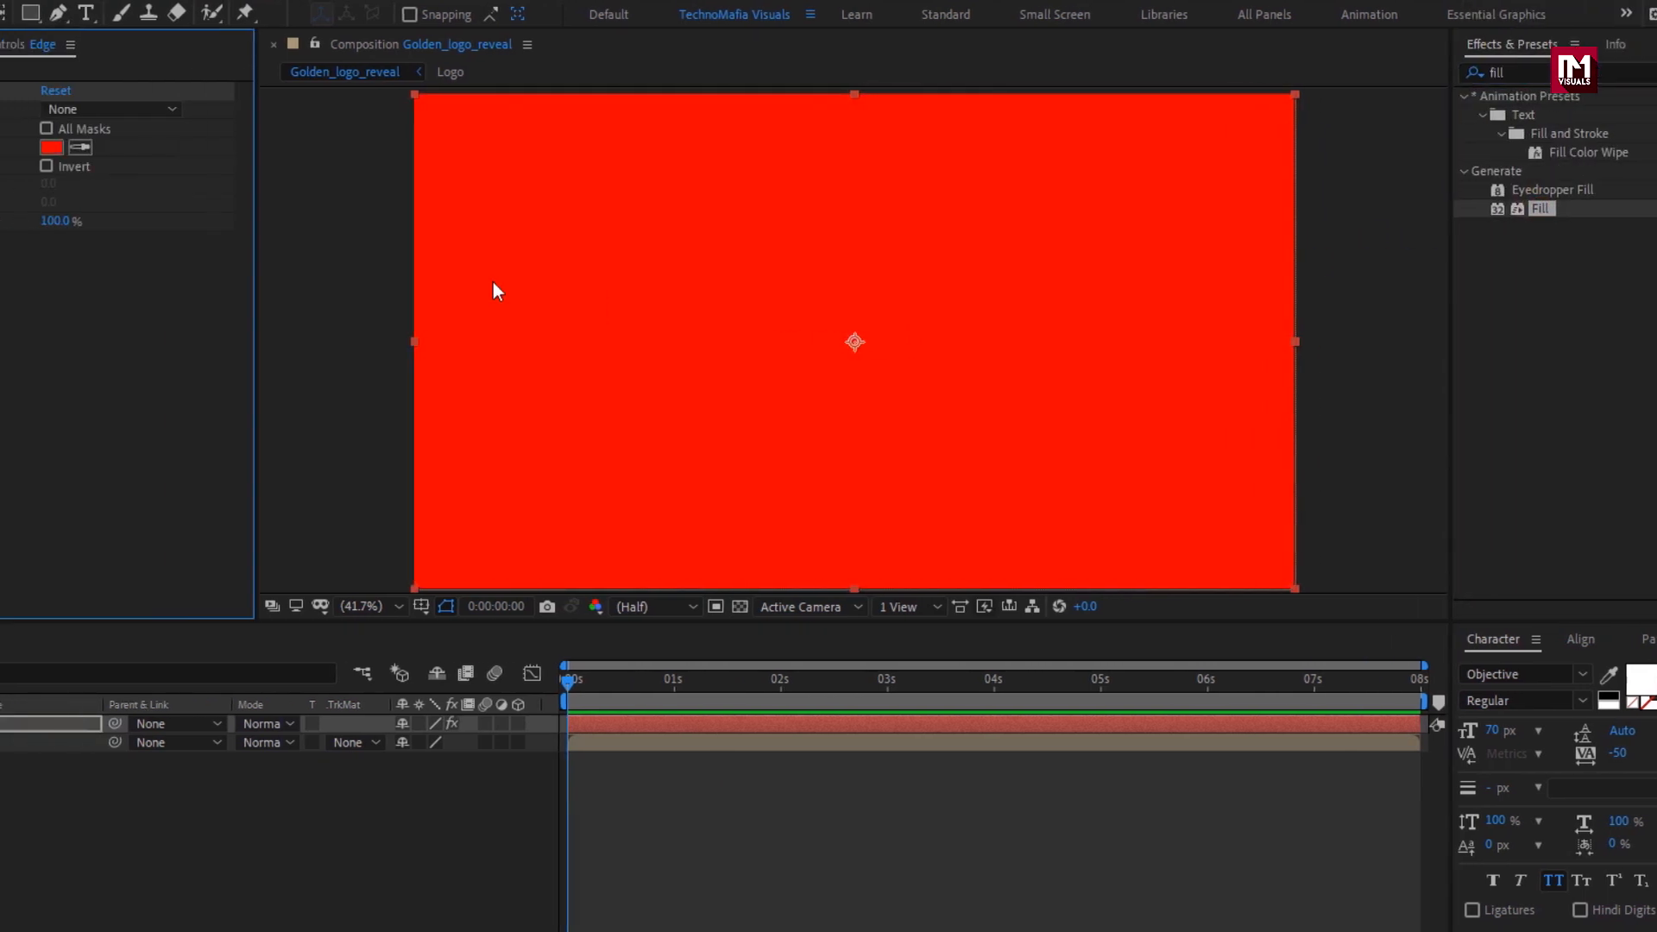
click(52, 147)
drag(0, 351, 0, 278)
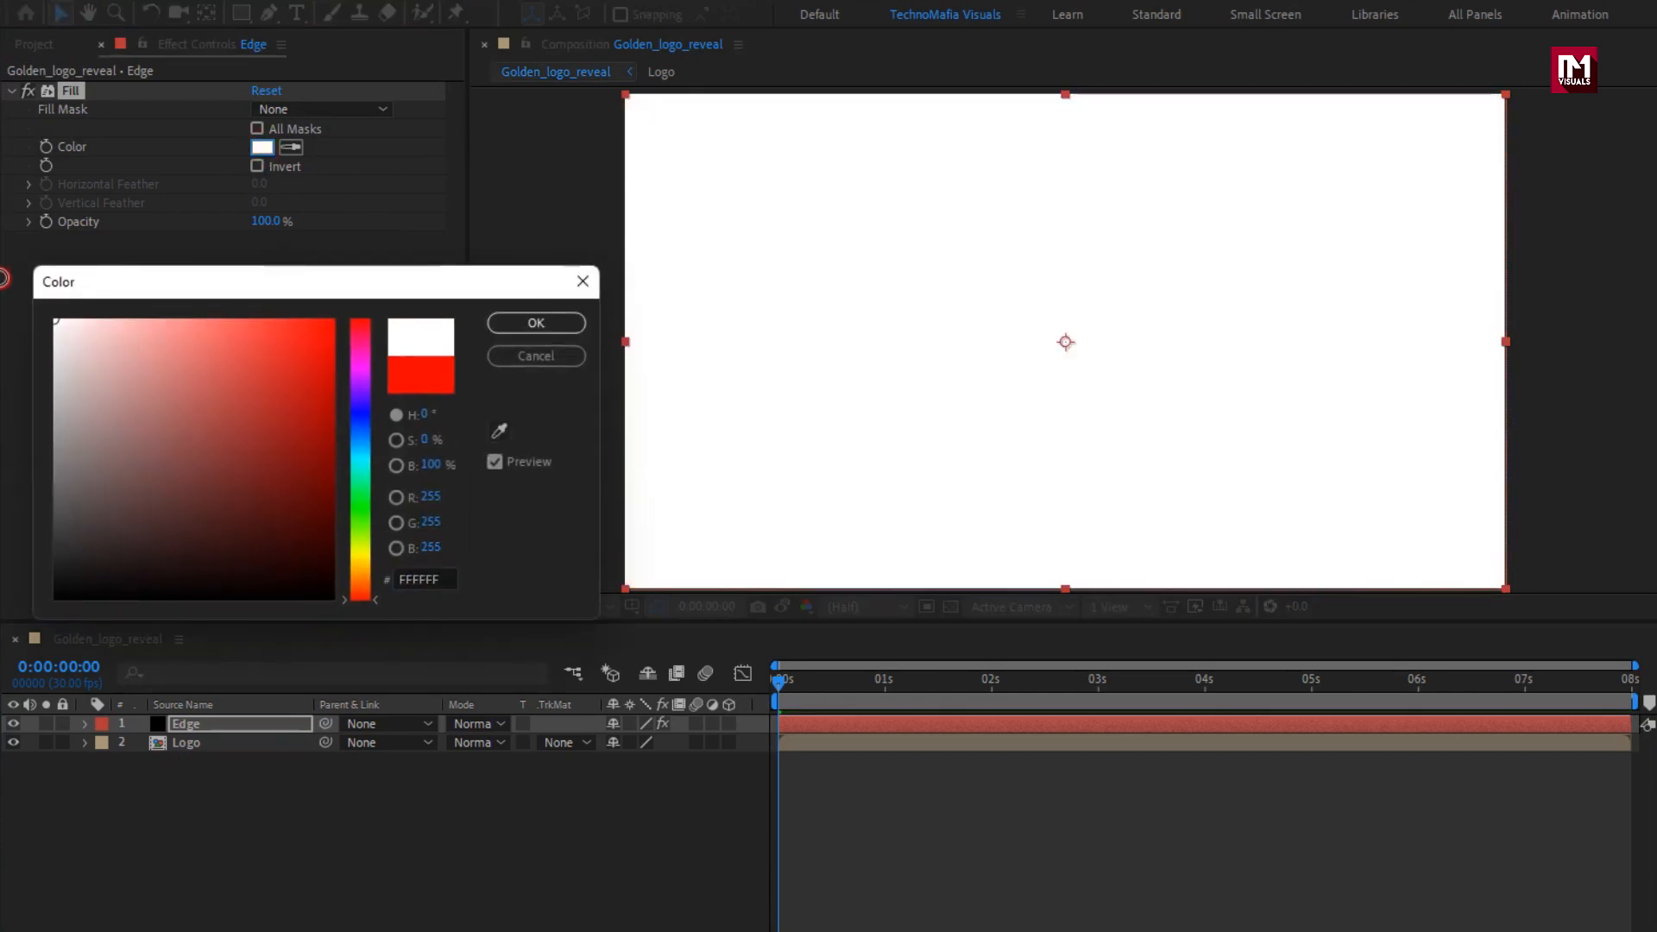
click(520, 321)
Draw a circular mask centred on the Edge solid's lower-left corner and set its mask feather to 100 pixels.
scroll(825, 349, down, 2)
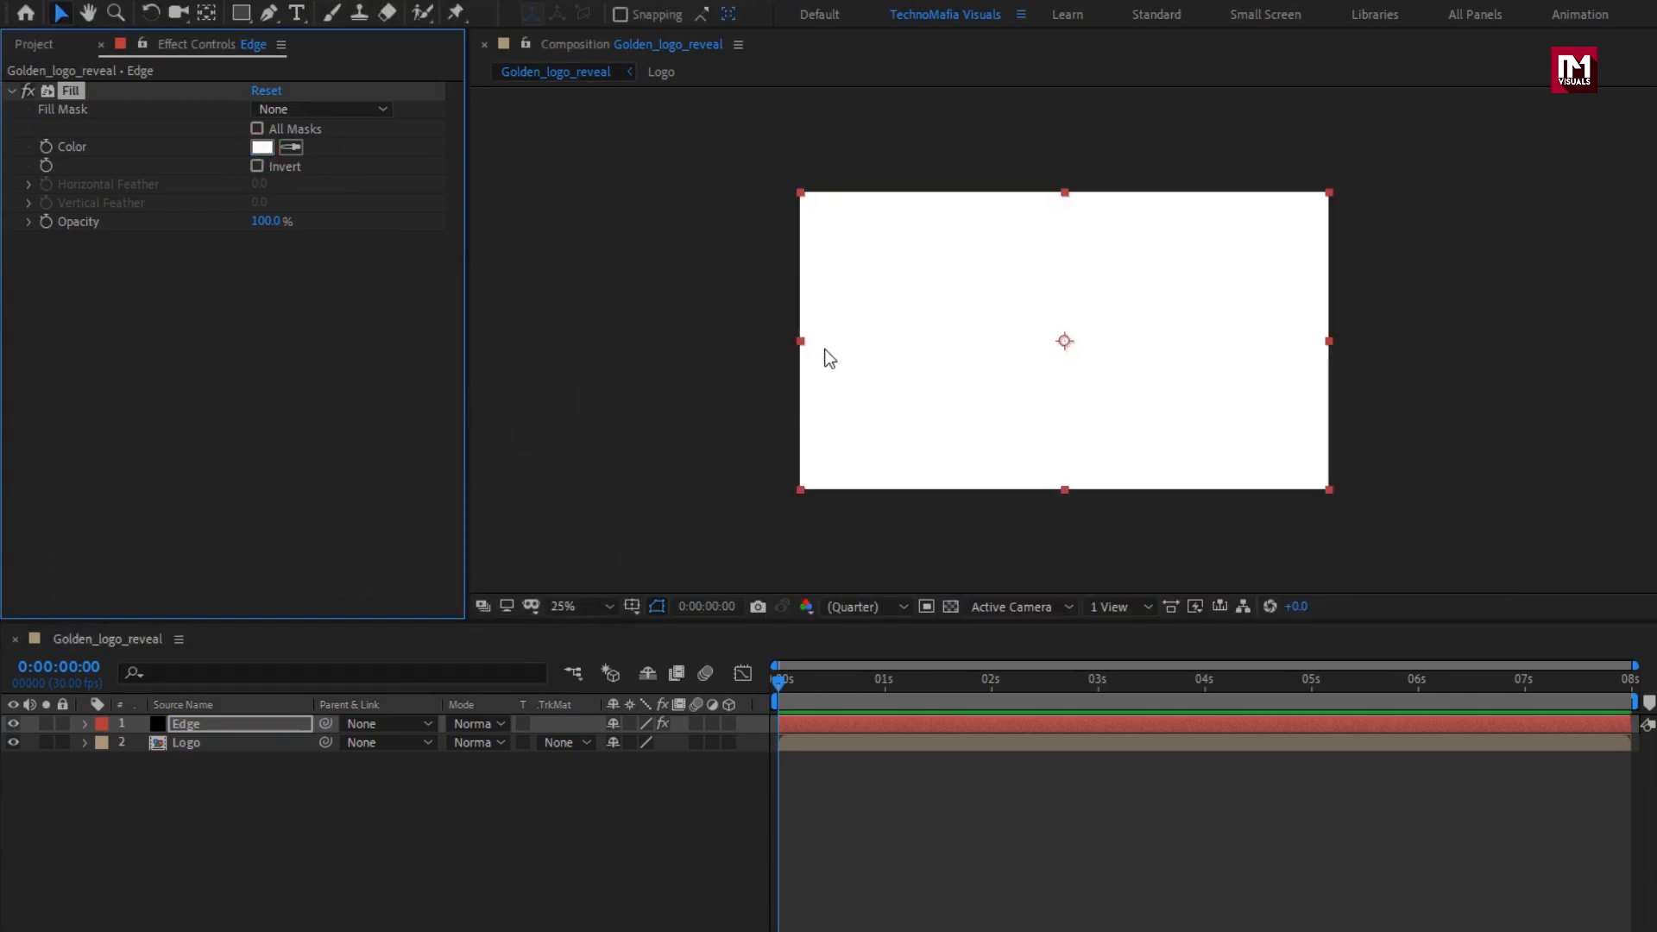
drag(240, 18, 381, 60)
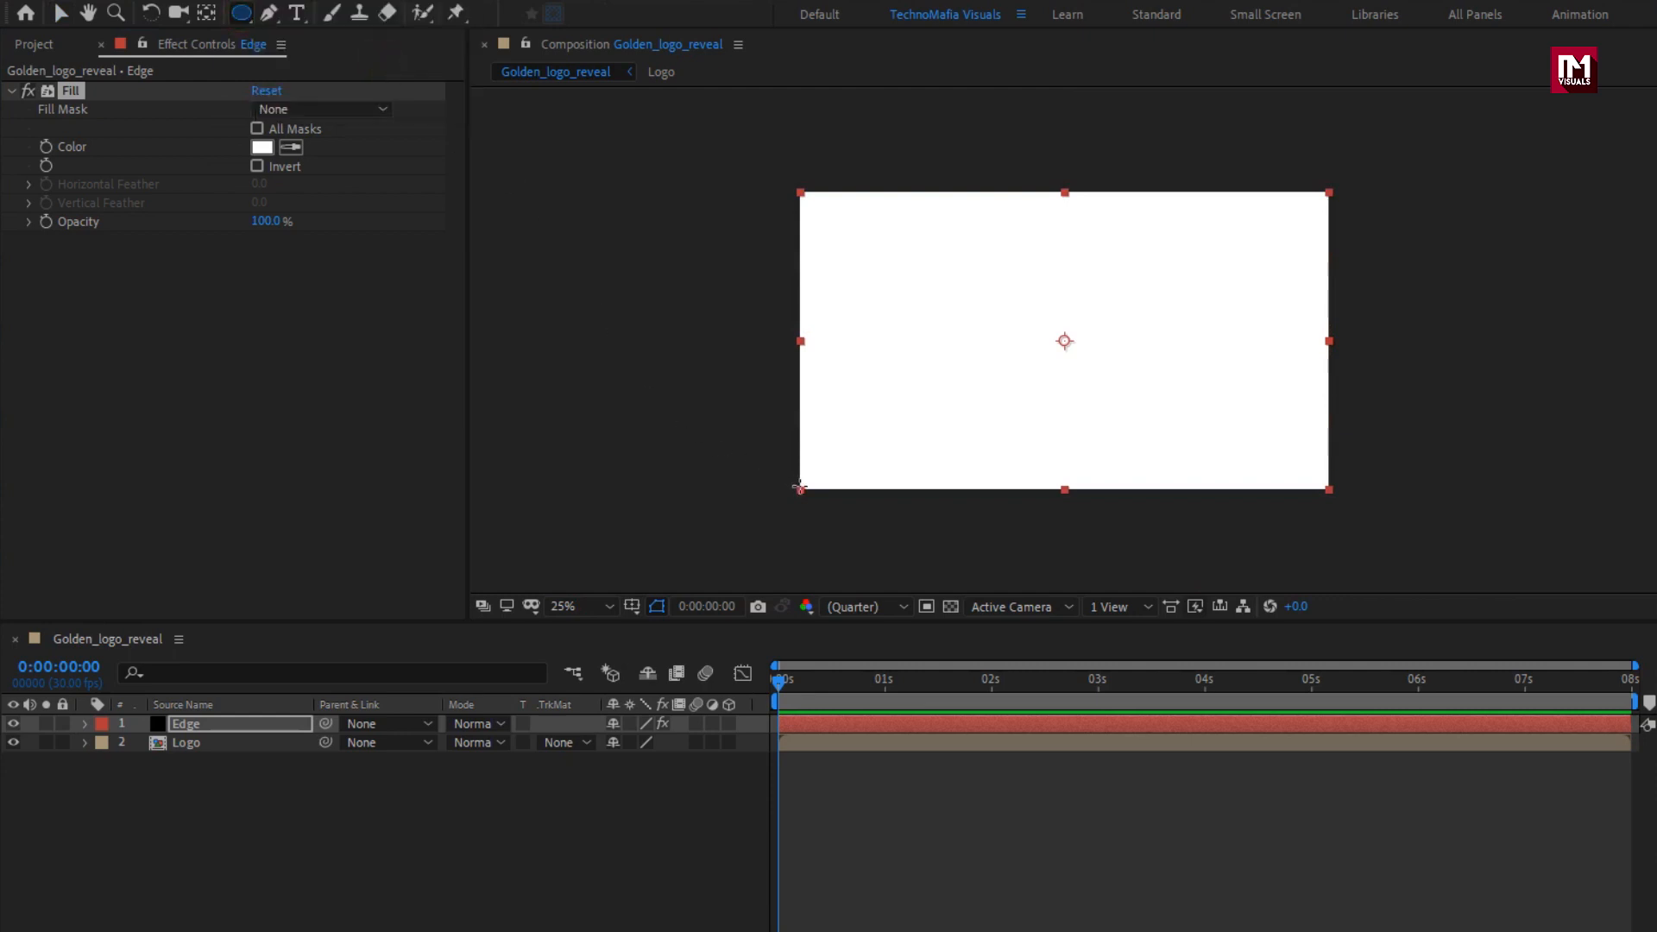
drag(798, 487, 987, 316)
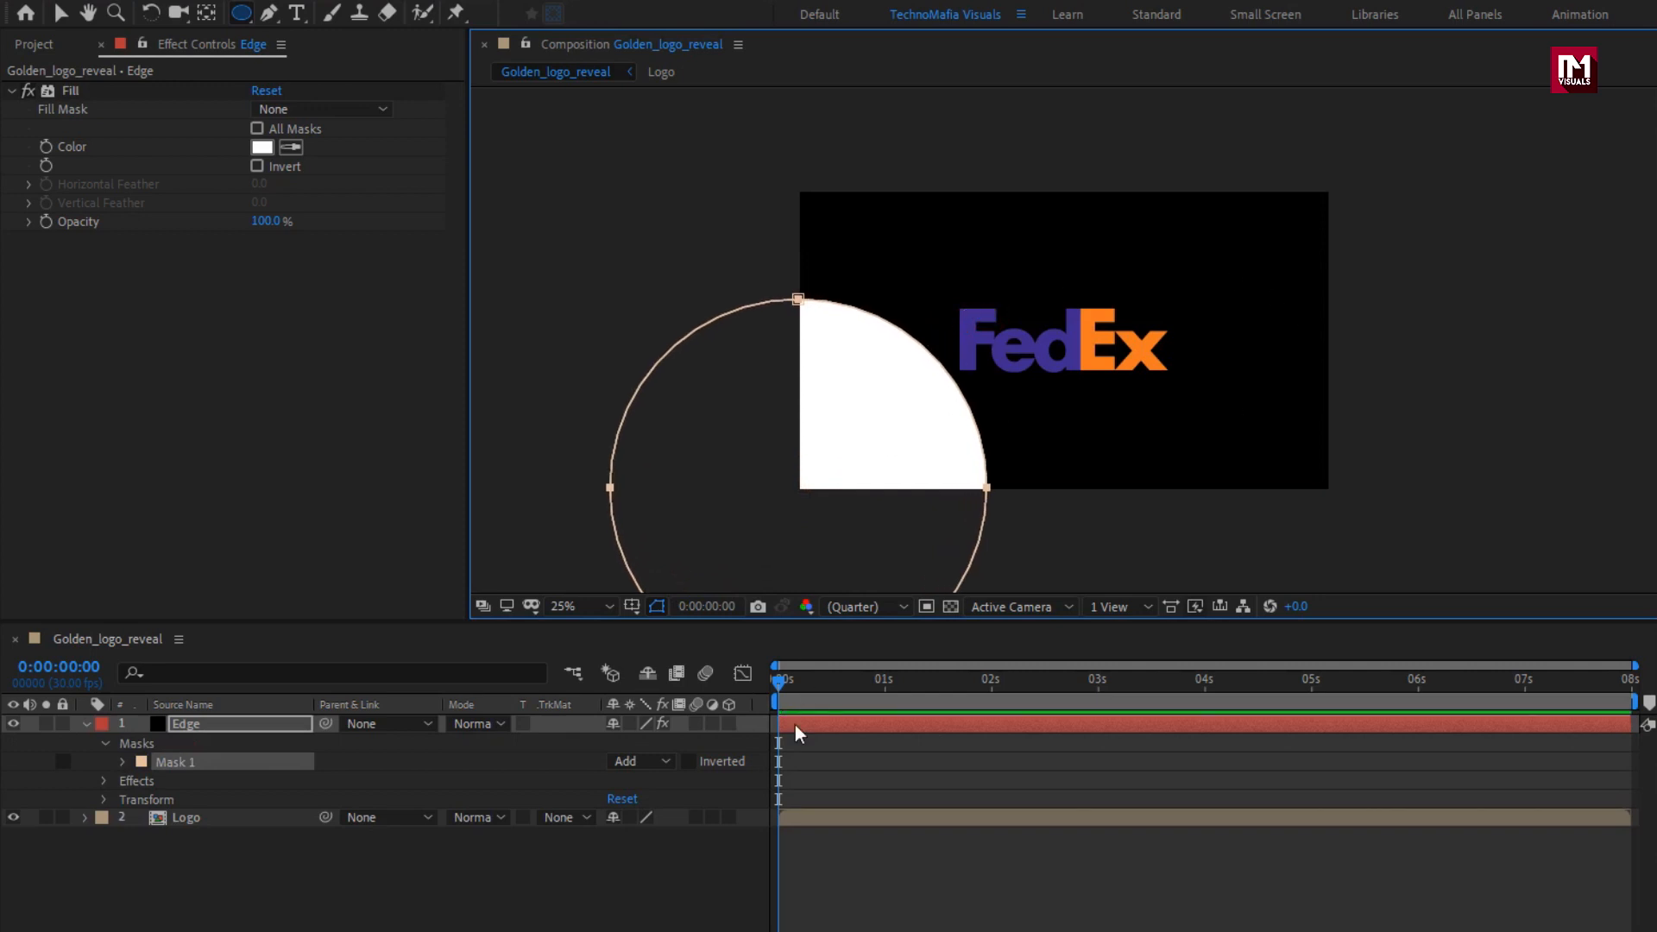
click(122, 763)
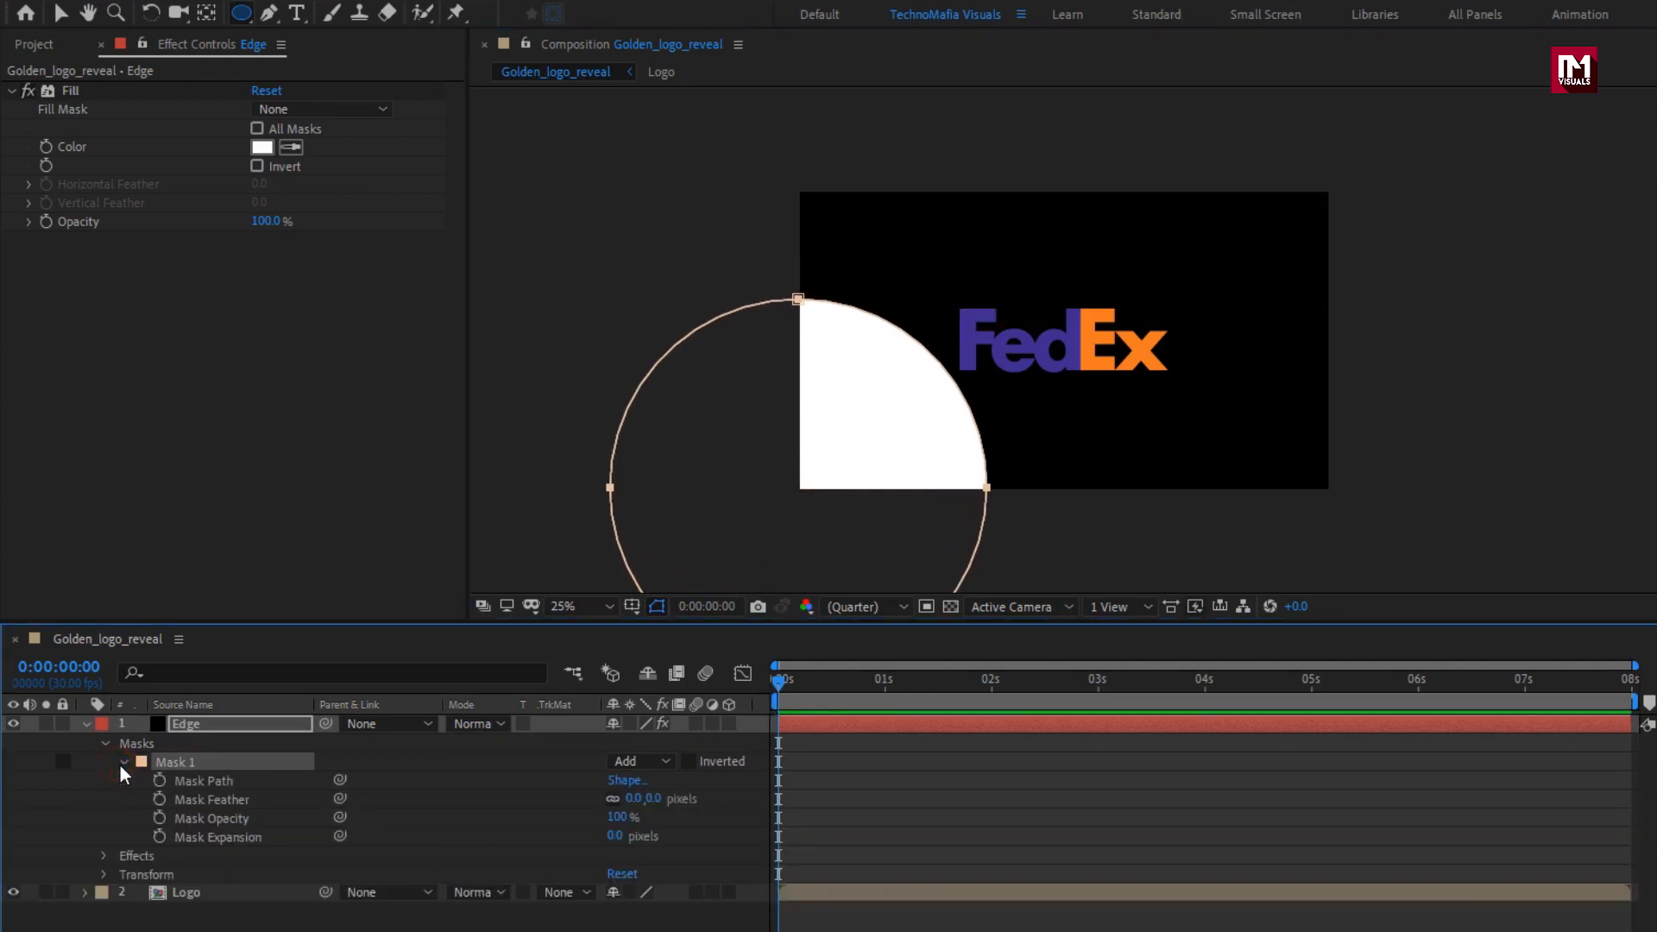
click(649, 800)
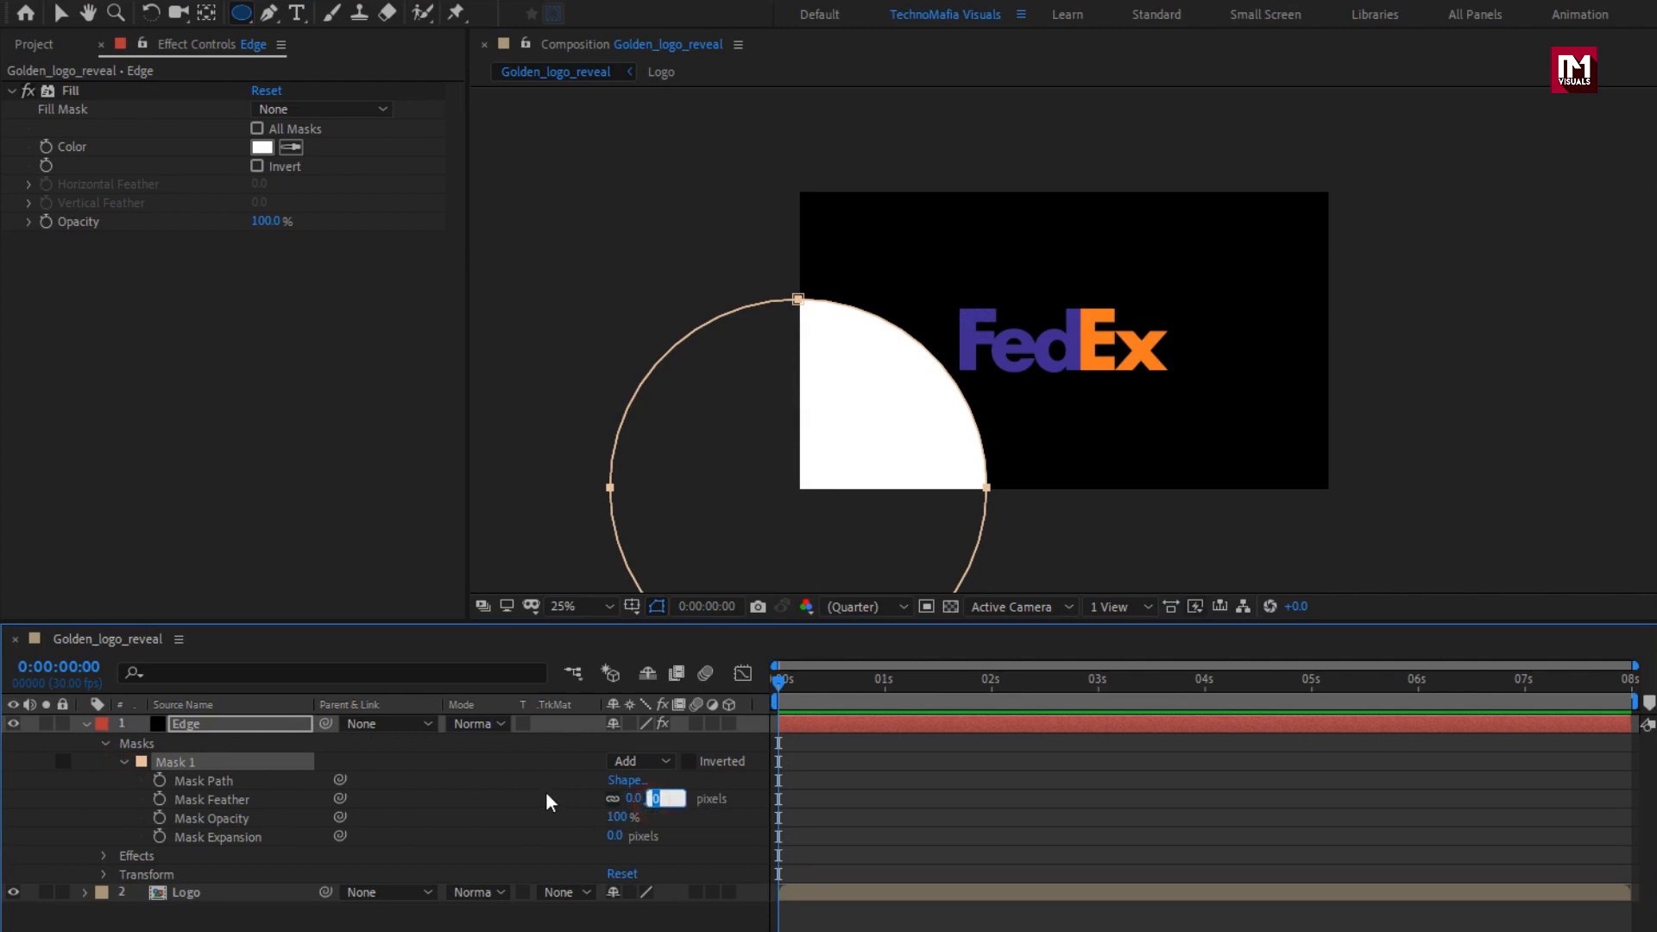
text(100)
key(Return)
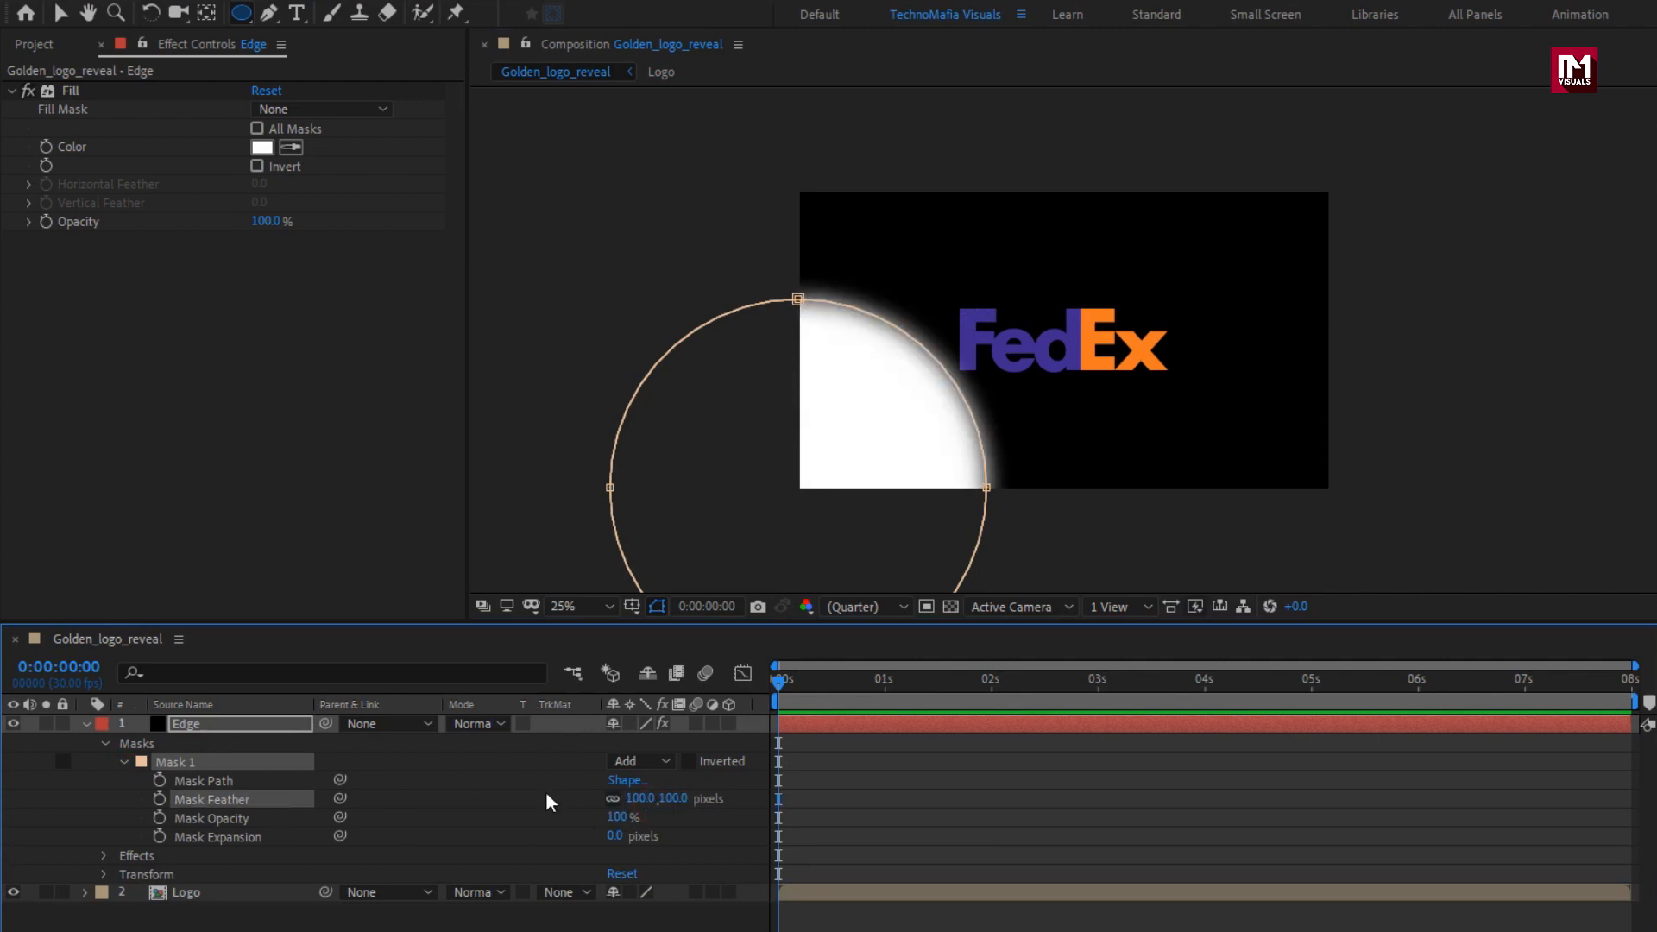
Keyframe the Edge mask's expansion at -700 pixels on the first frame, increasing to a large value at the composition's end.
click(773, 684)
click(159, 836)
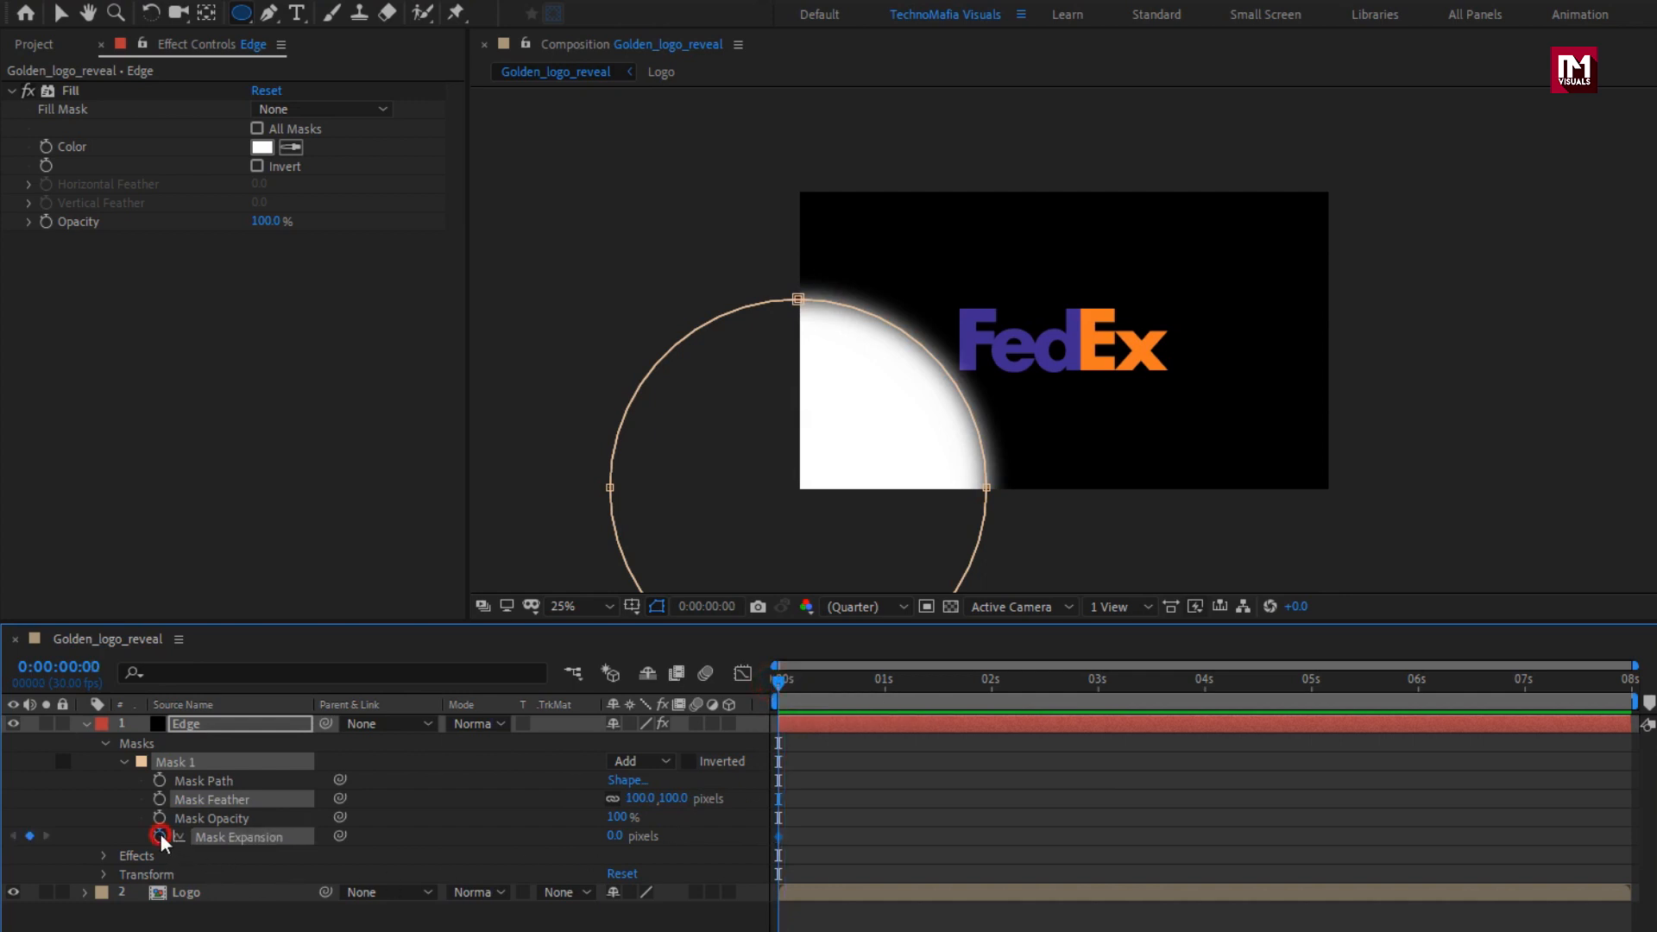
drag(604, 835, 335, 831)
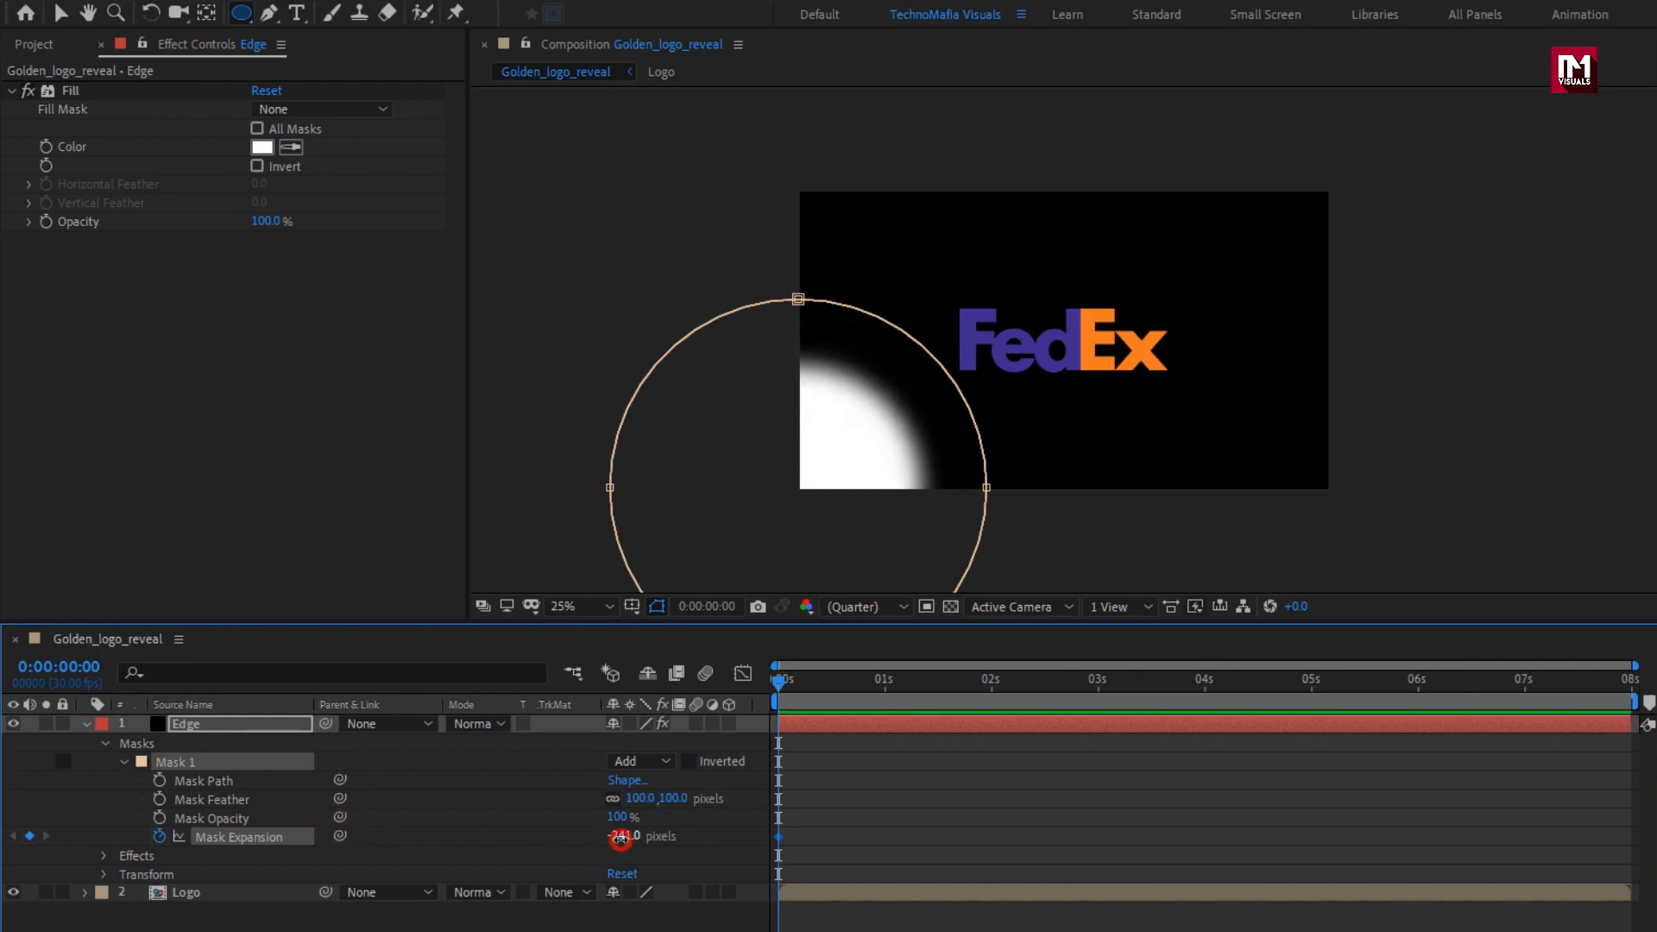
drag(615, 836, 111, 846)
drag(774, 684, 1630, 690)
drag(626, 844, 1589, 837)
drag(620, 836, 1636, 757)
Set the first mask expansion keyframe to -423 pixels, check the mask's growth up to 2 seconds, and collapse the Edge layer.
drag(866, 698, 759, 677)
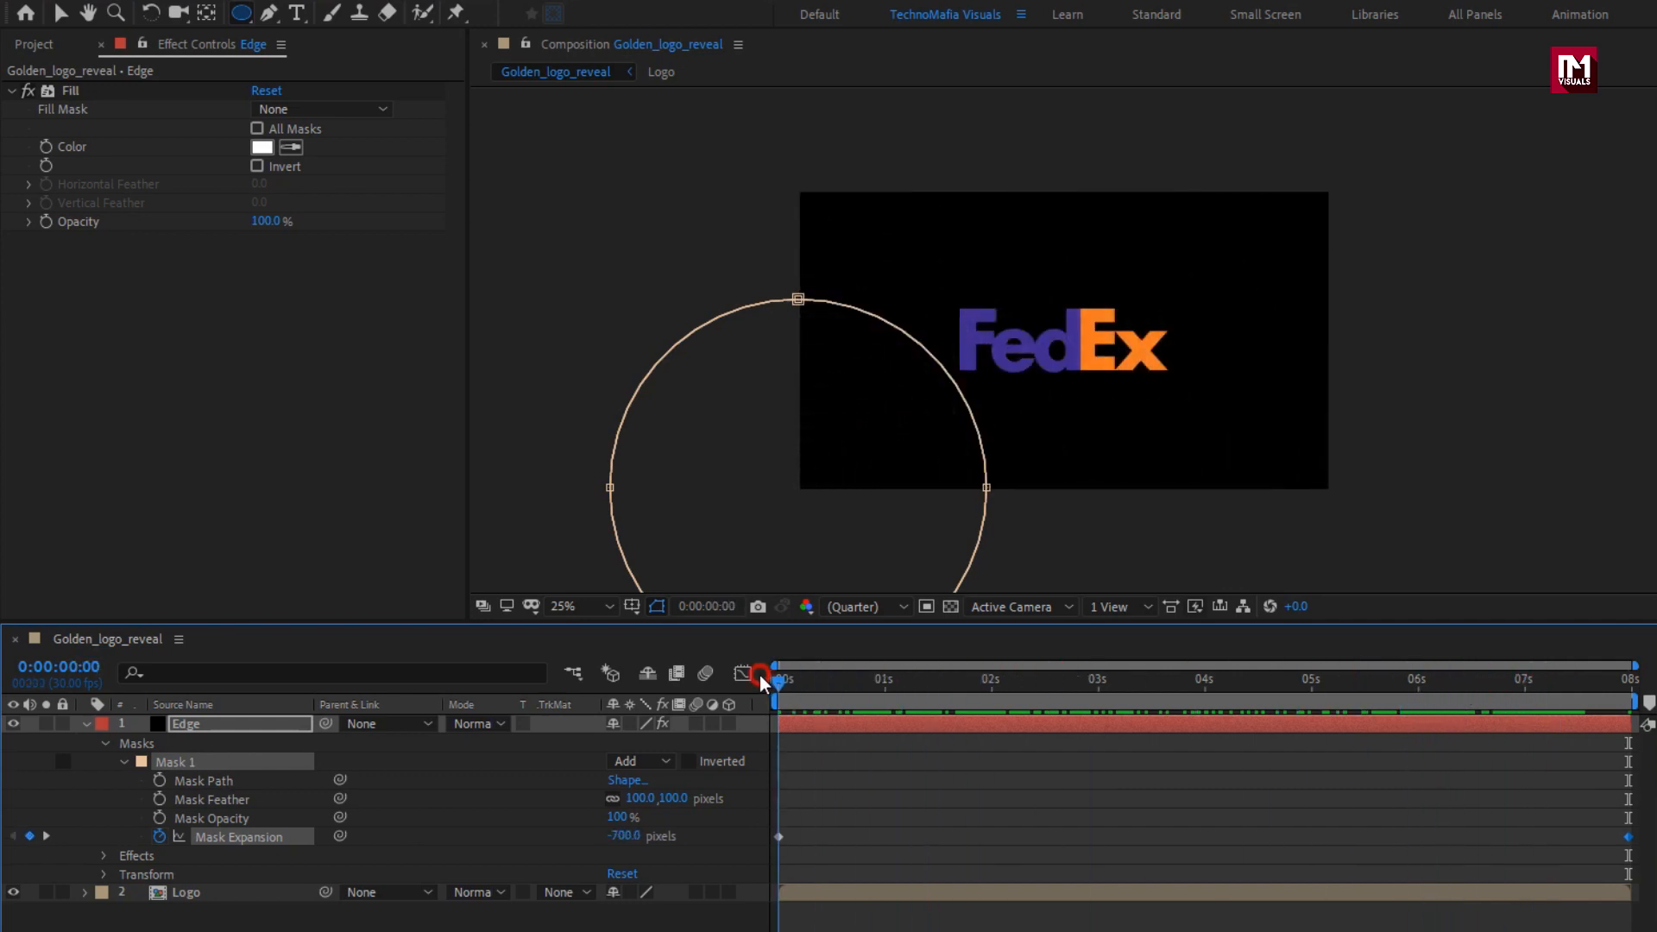
drag(611, 839, 893, 815)
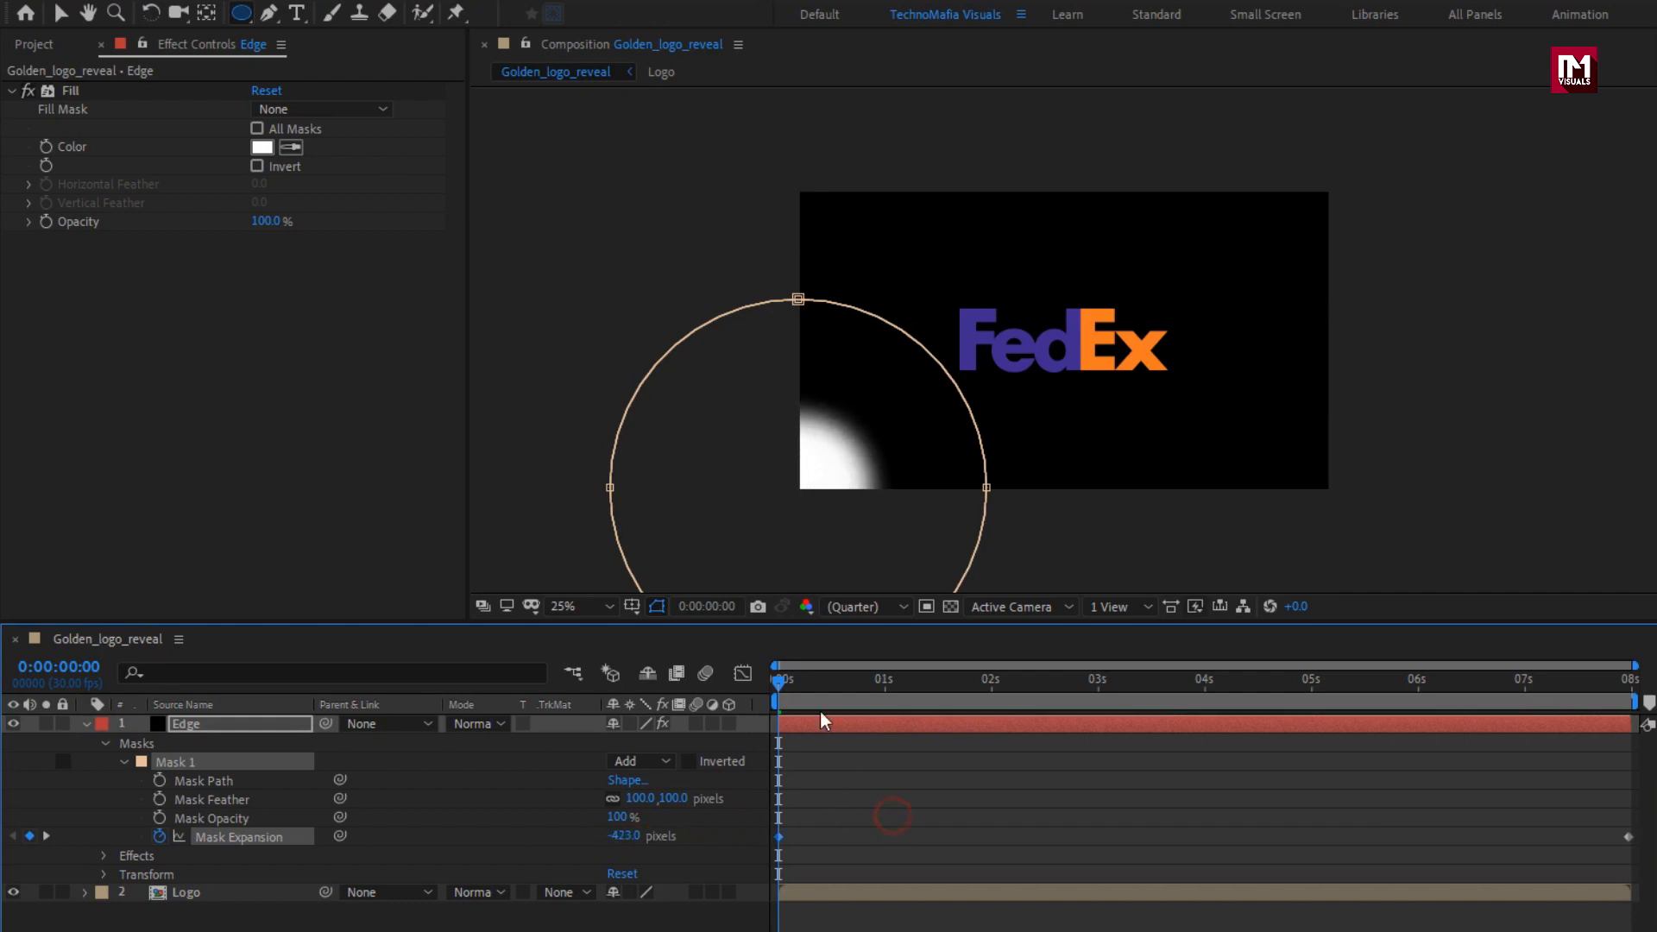
drag(782, 683, 992, 695)
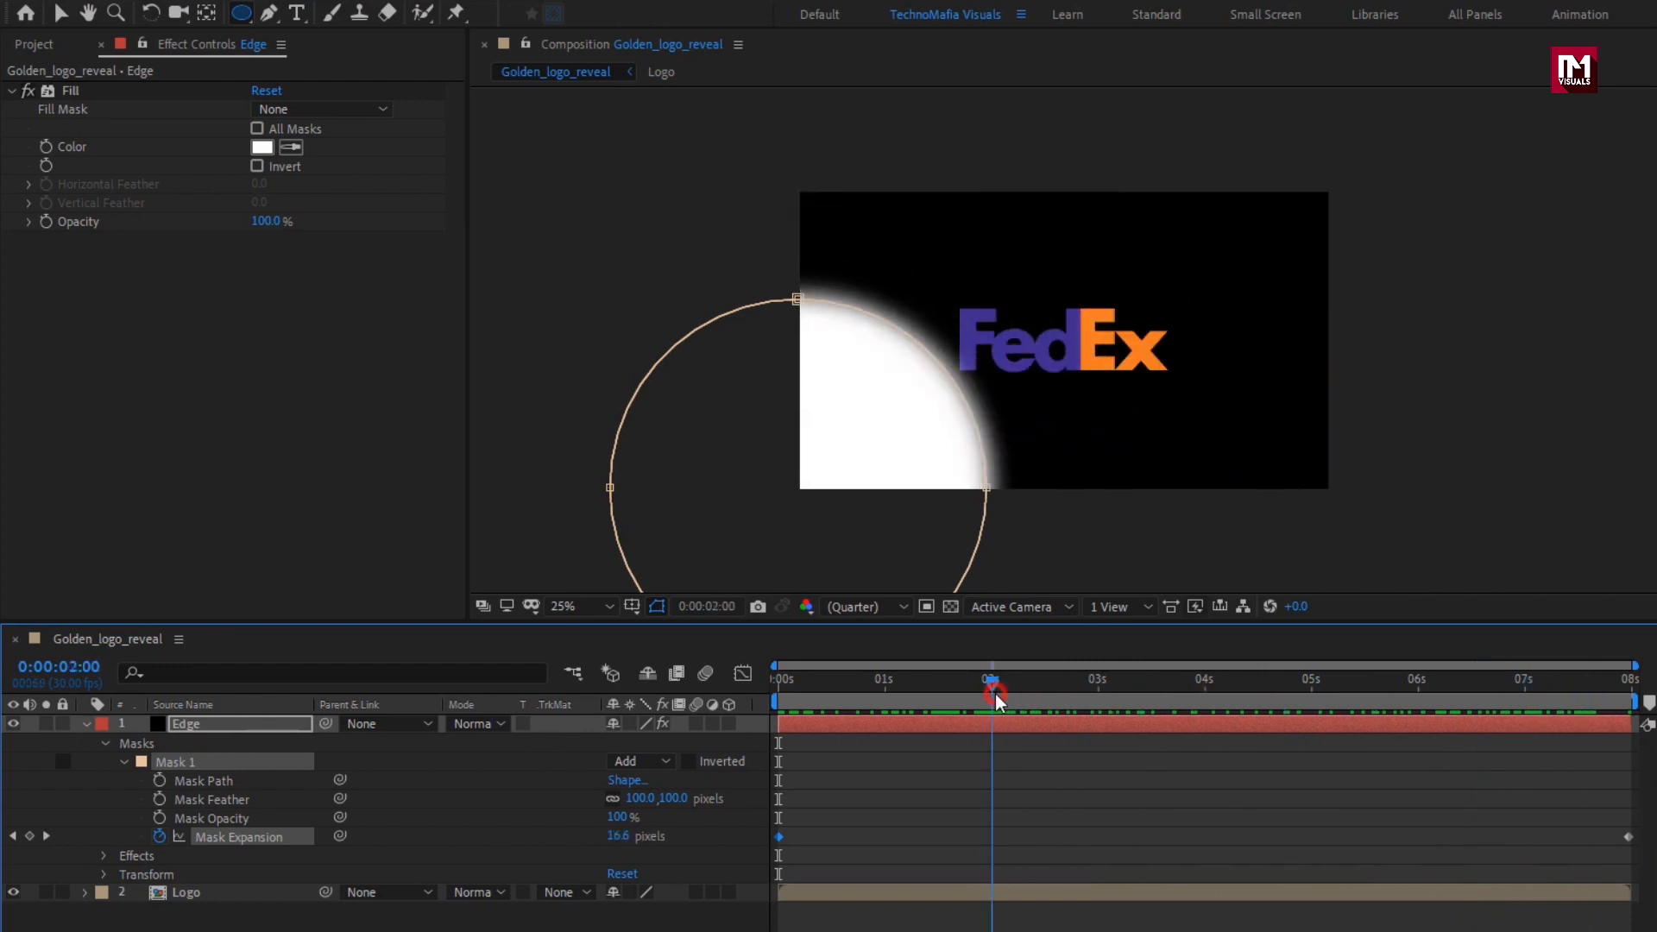
click(87, 725)
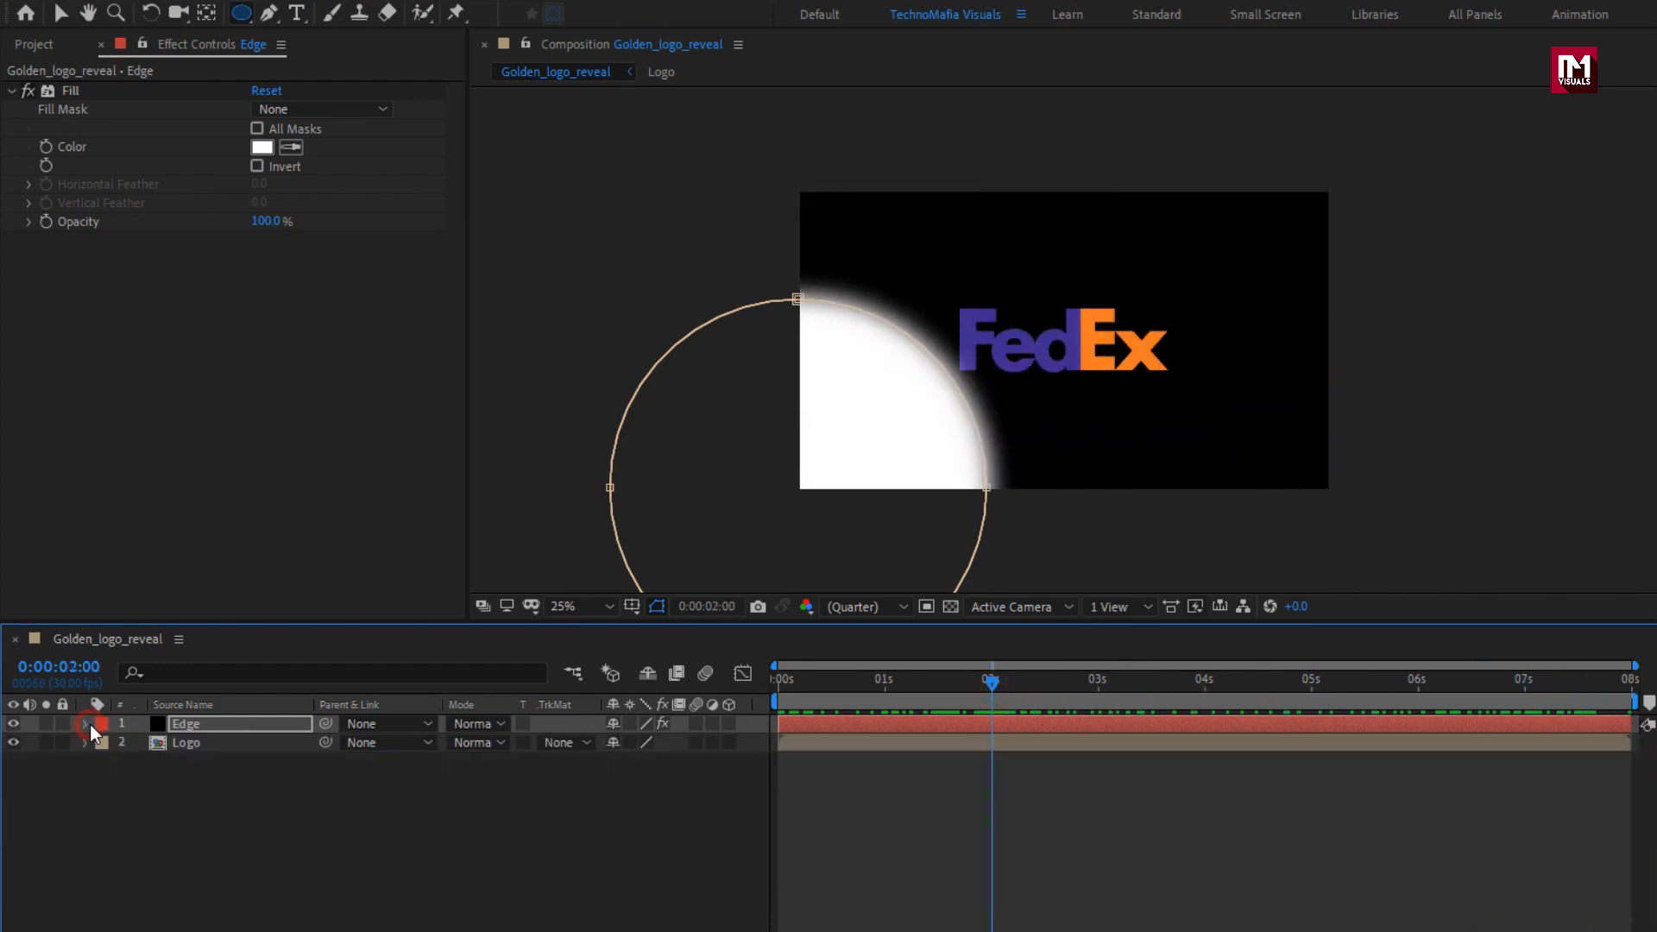
Apply the Turbulent Displace effect to the Edge solid and set its amount to 70.
click(188, 723)
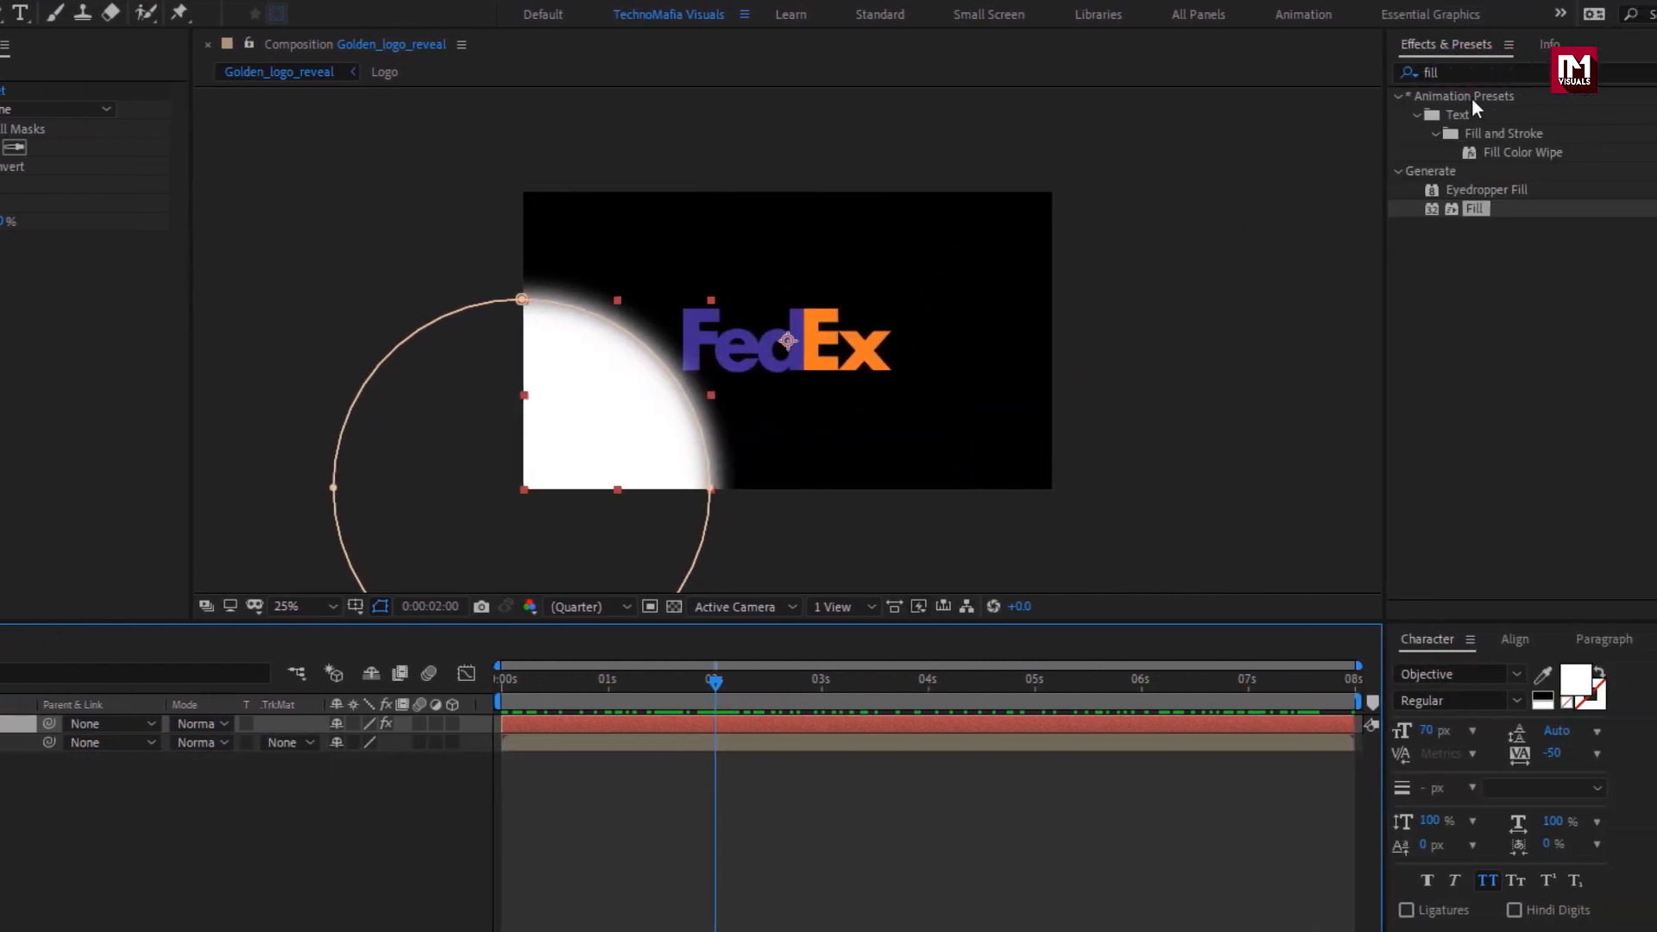
click(1325, 72)
text(turb)
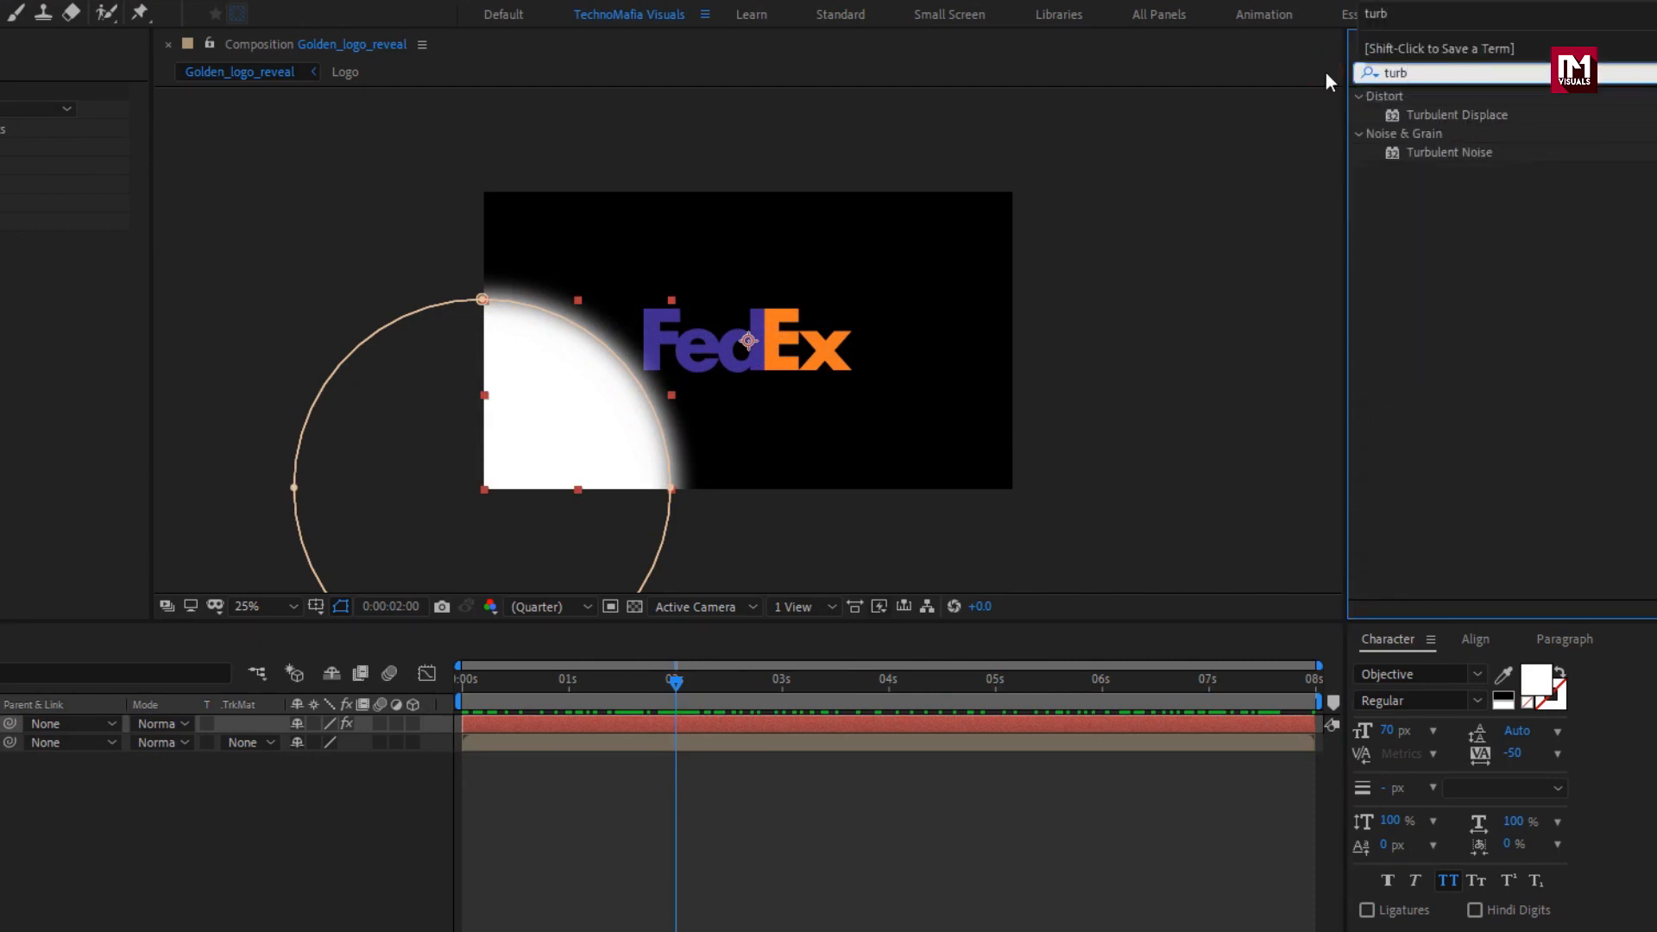
click(1467, 114)
double_click(1468, 114)
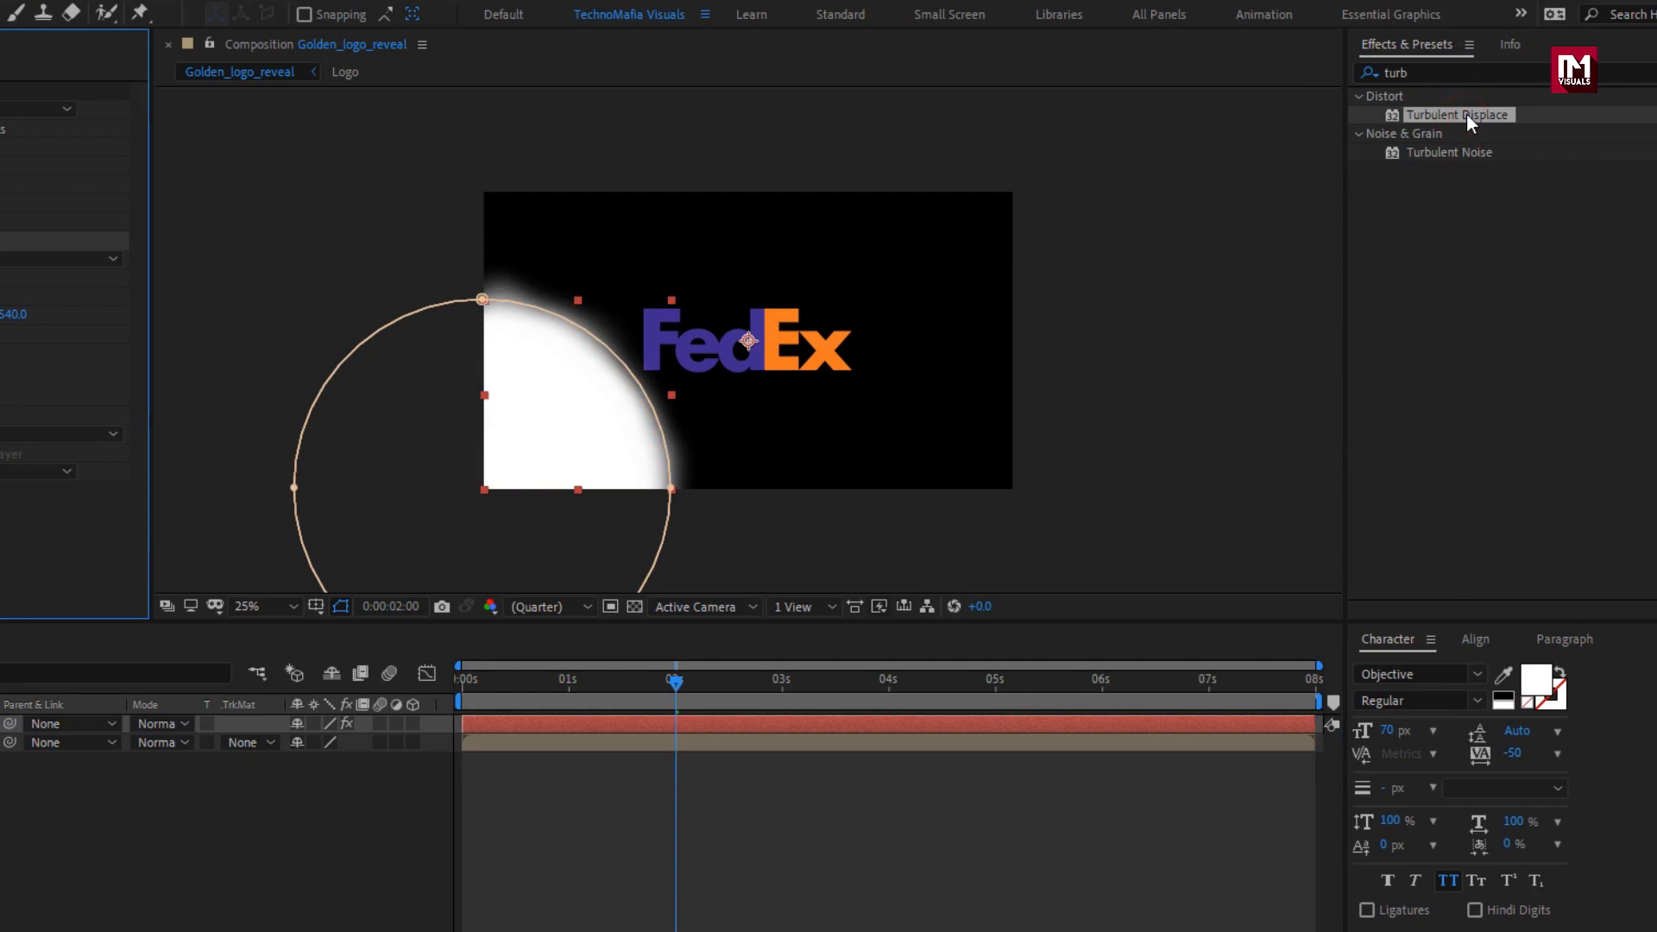
click(257, 278)
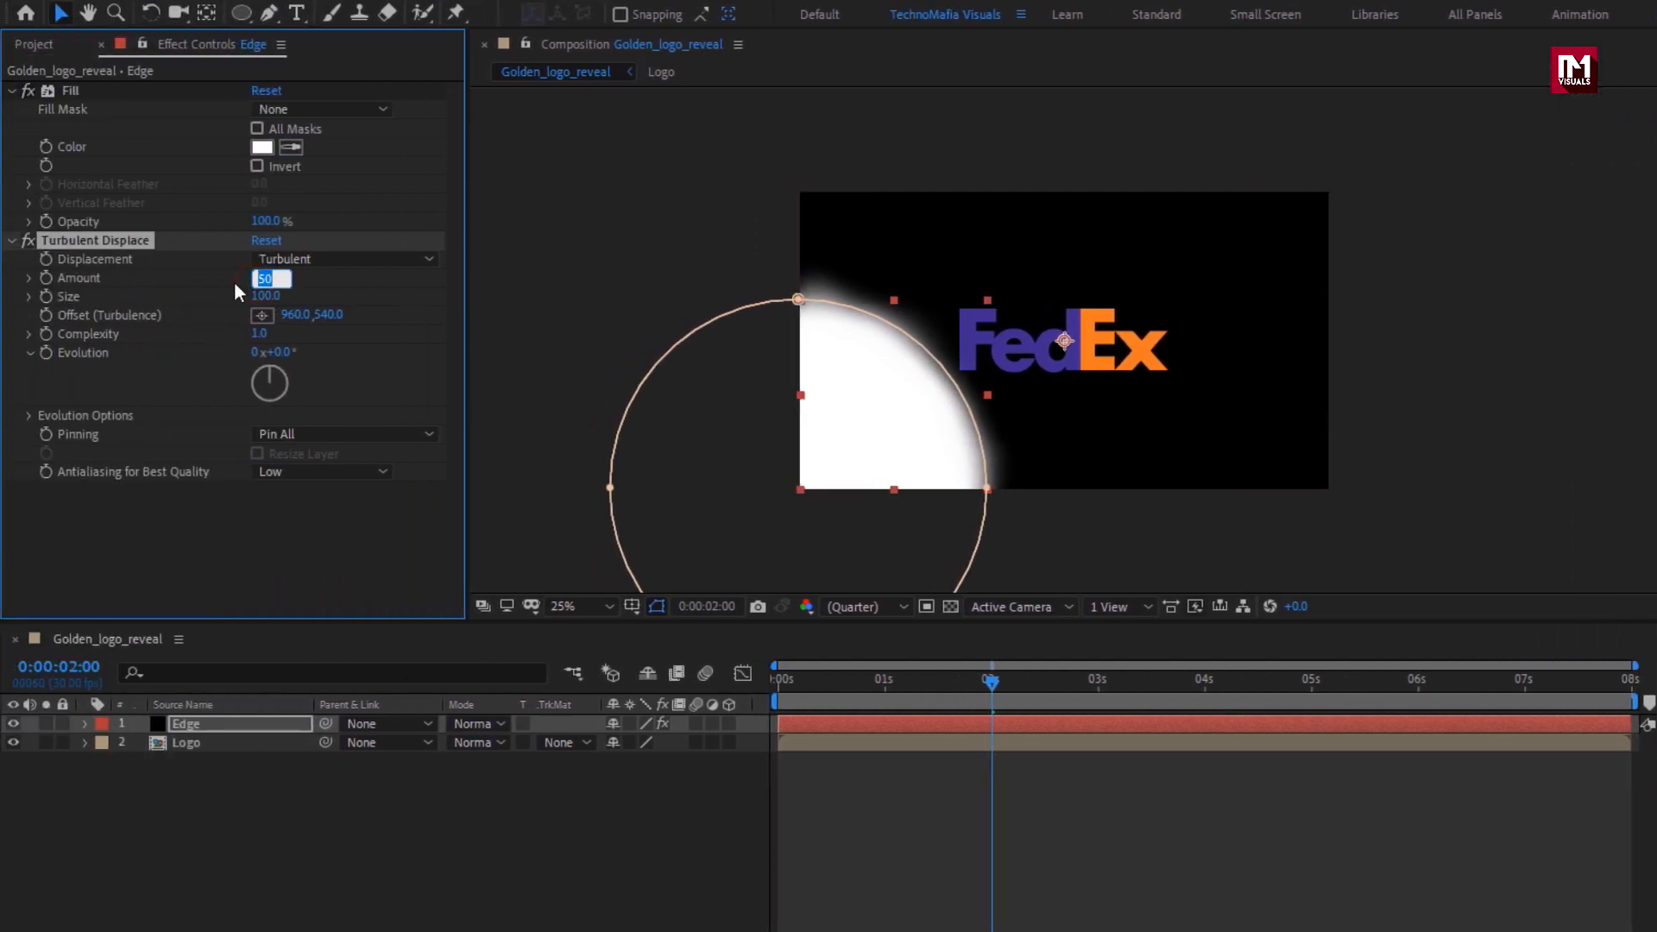
text(70)
key(Return)
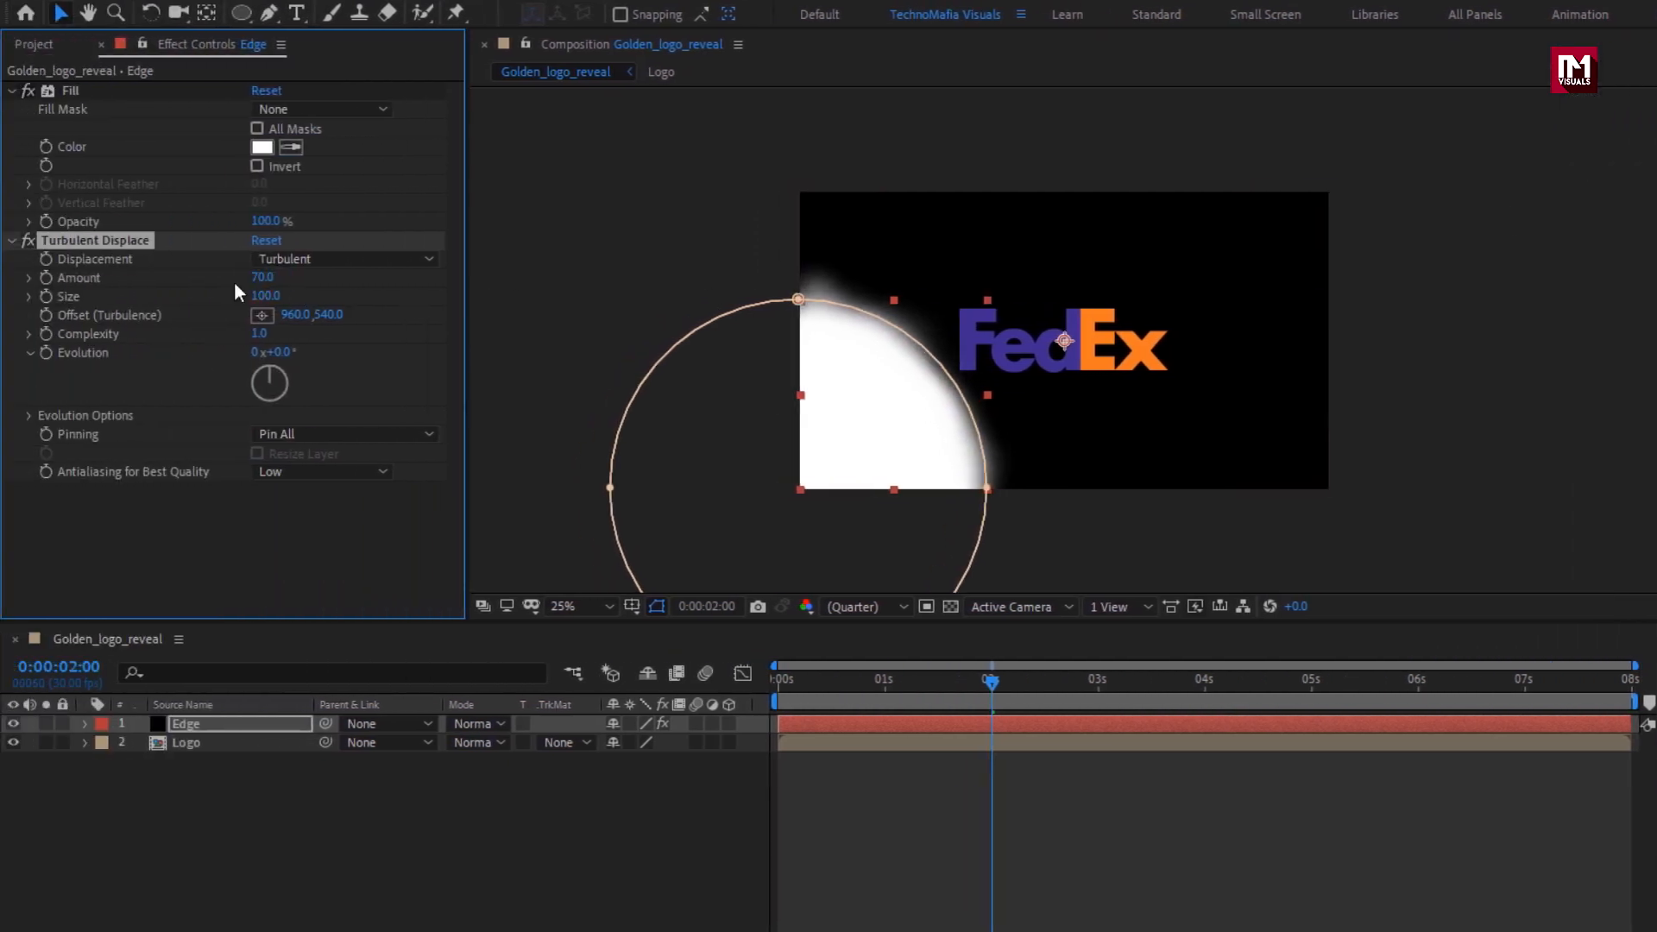
Keyframe the Turbulent Displace evolution from 0 on the first frame to 2x+250° on the last frame, and preview the edge motion.
drag(875, 681, 771, 682)
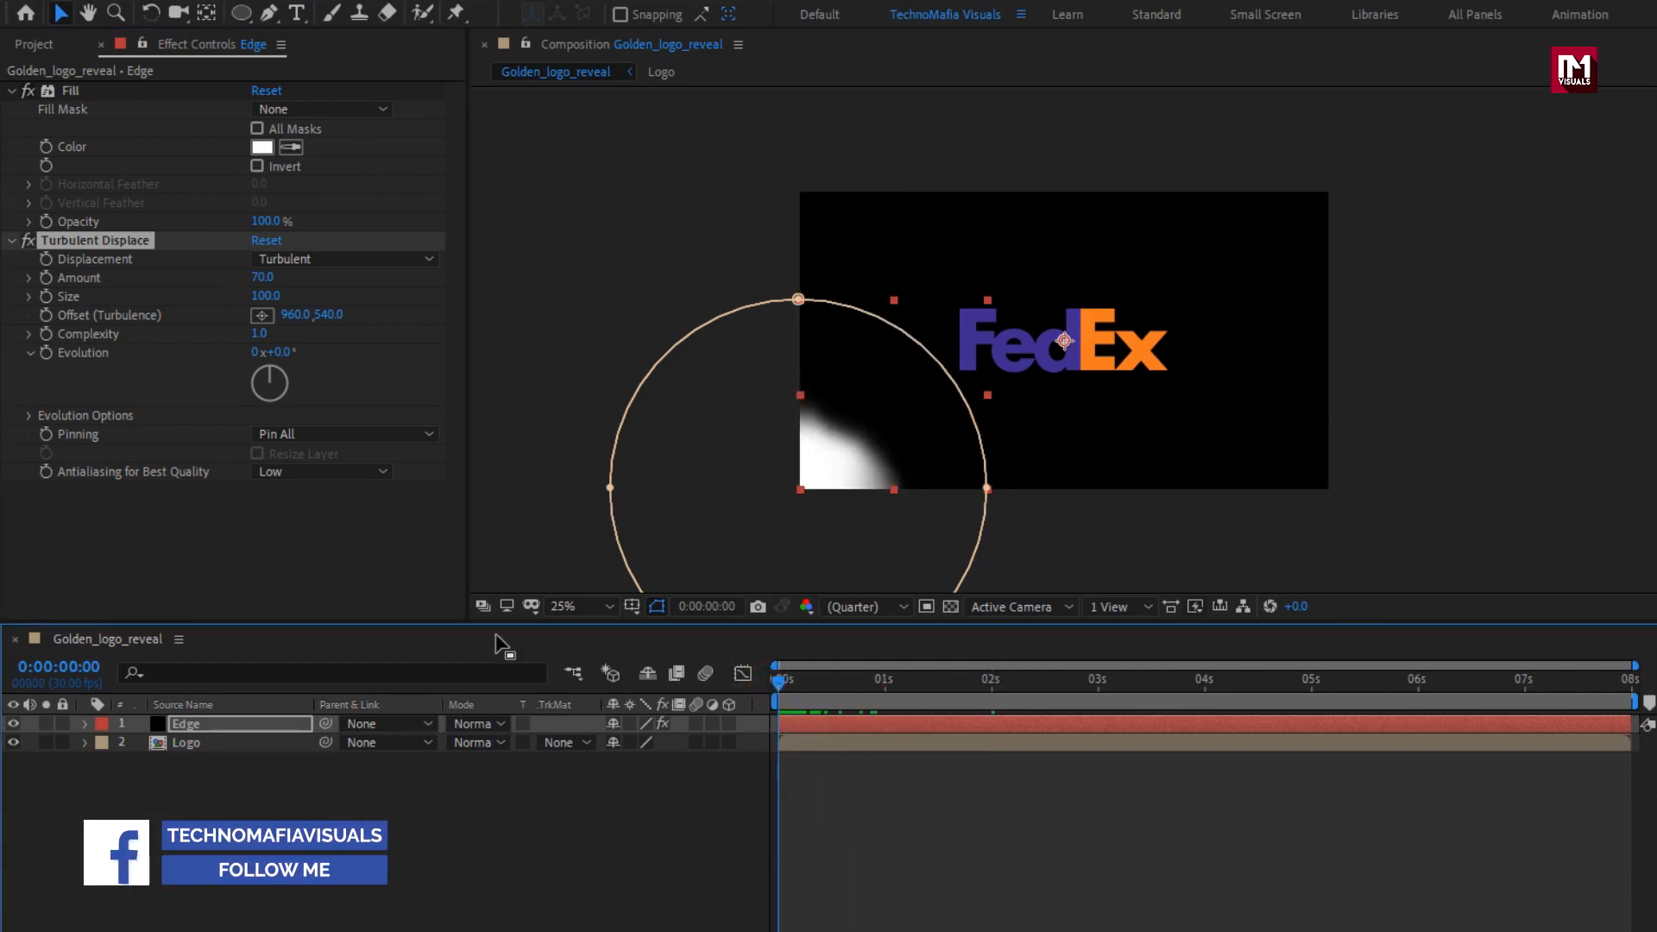
click(47, 353)
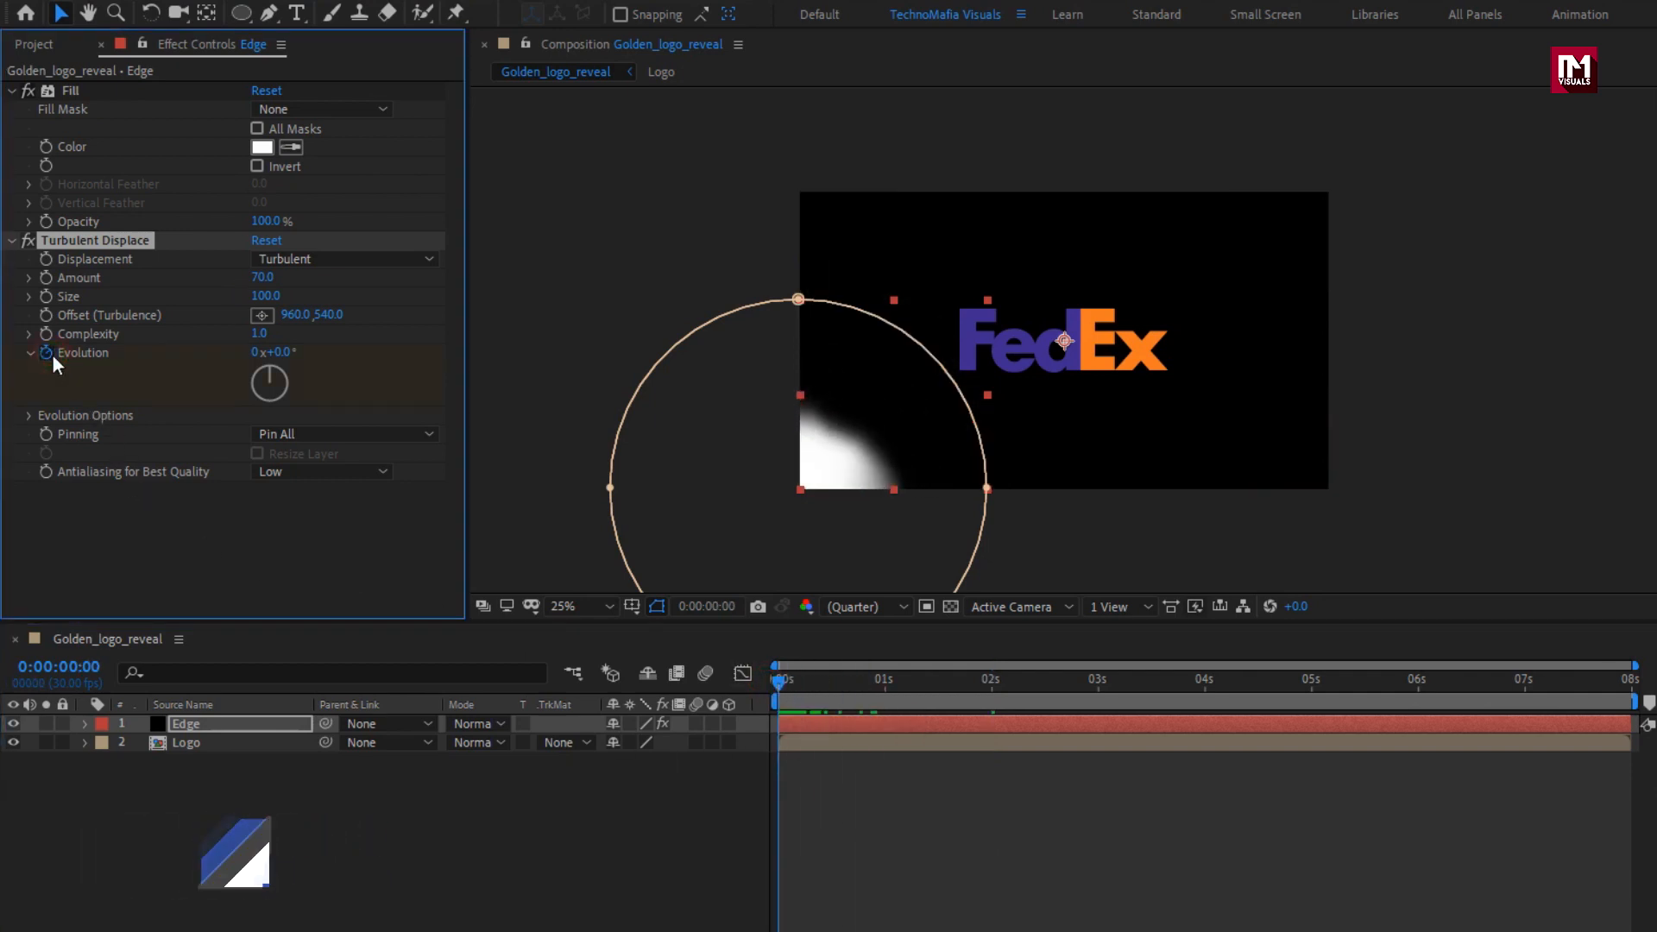
drag(1391, 686, 1630, 686)
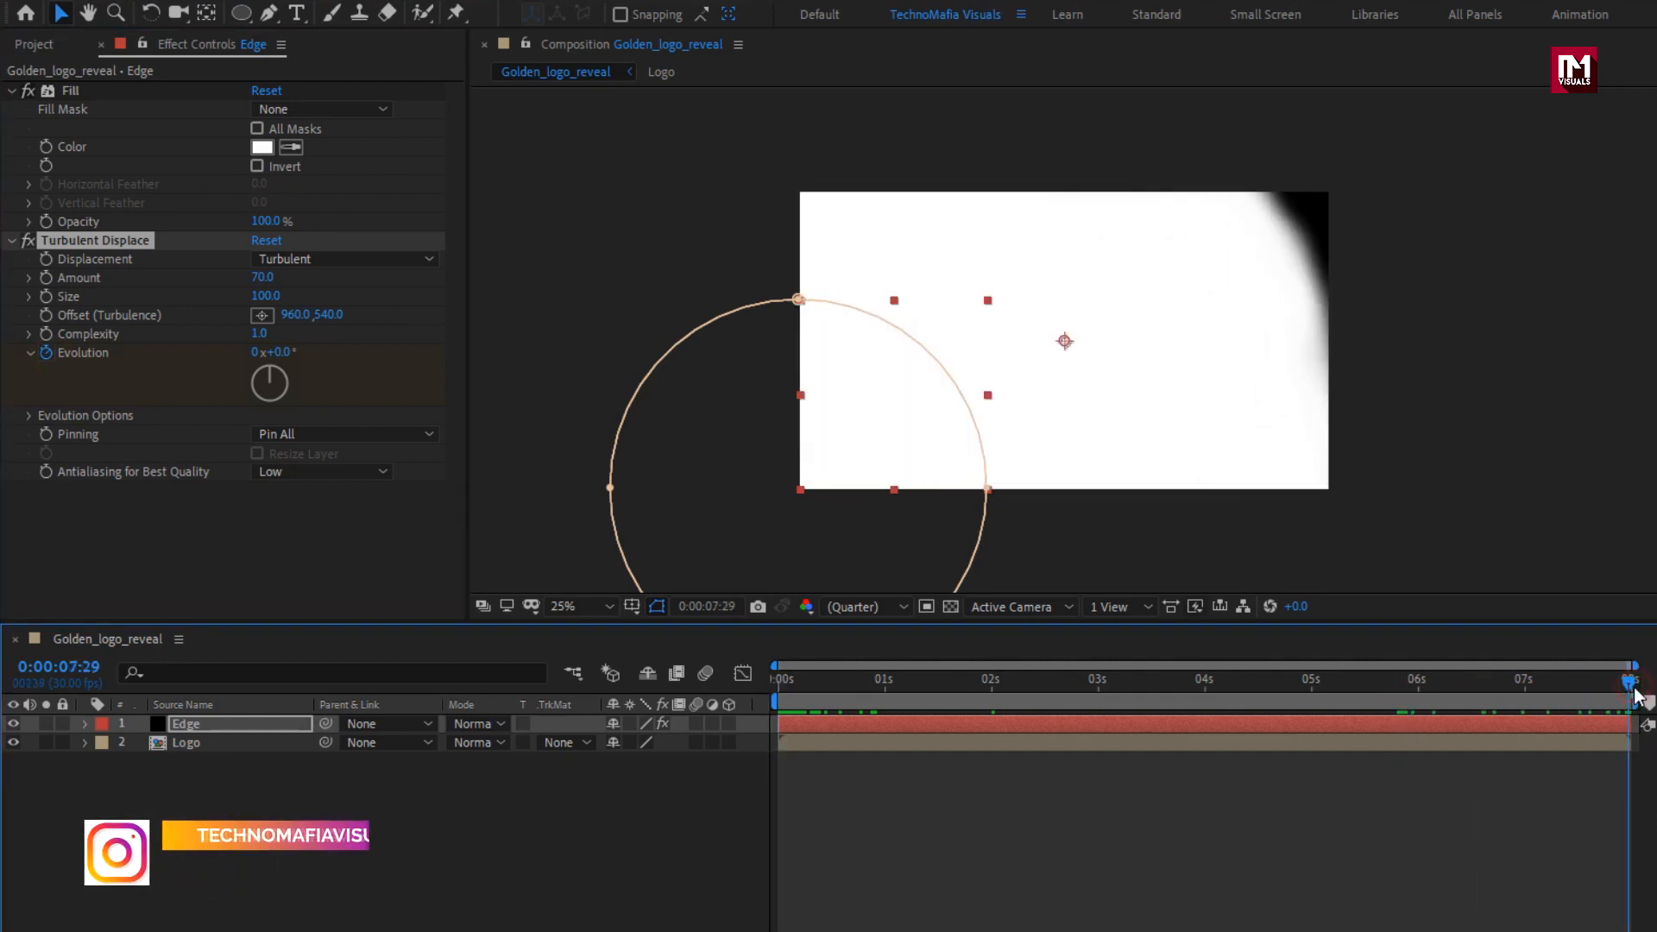
click(260, 353)
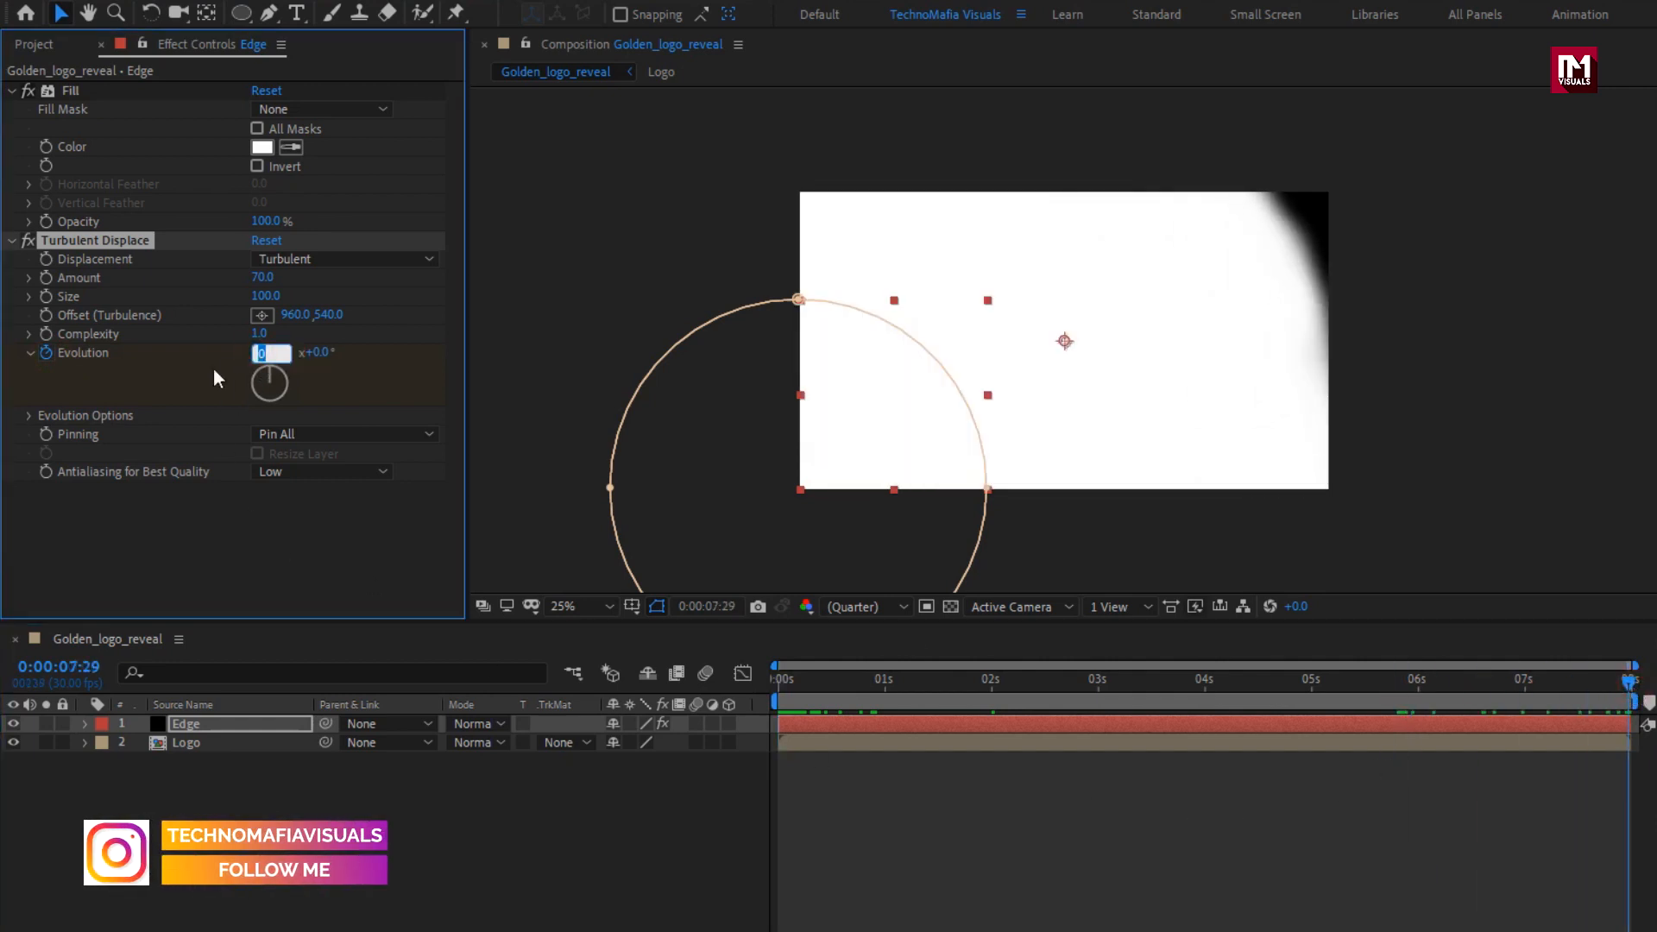
click(321, 353)
click(280, 352)
text(2)
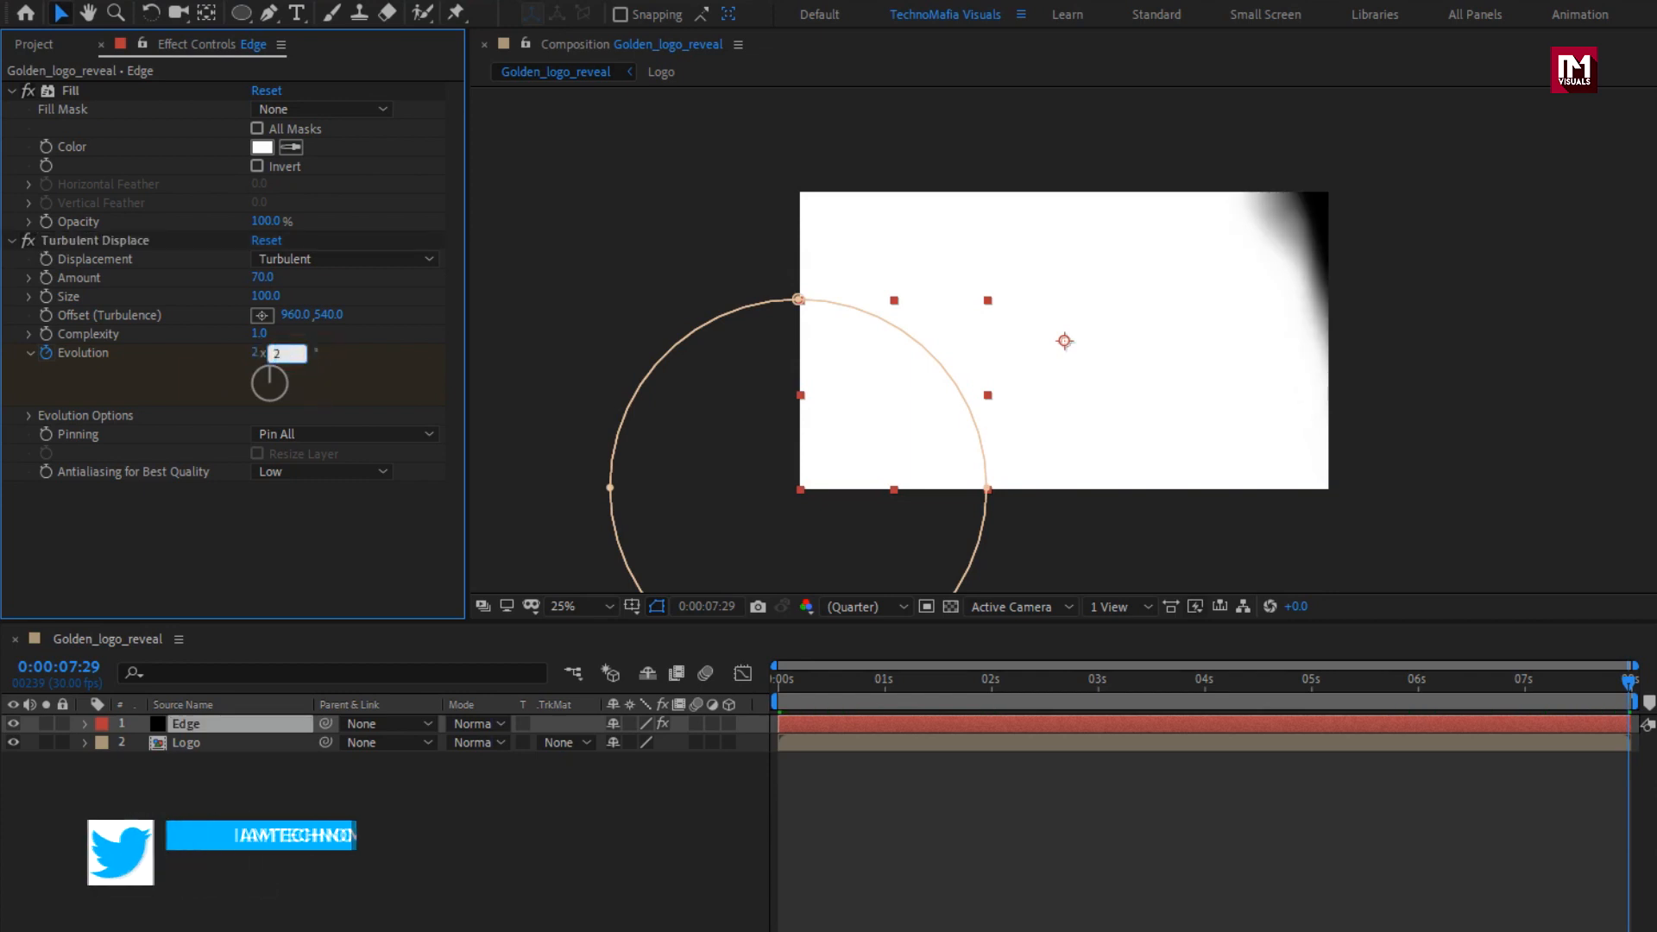
text(50)
key(Return)
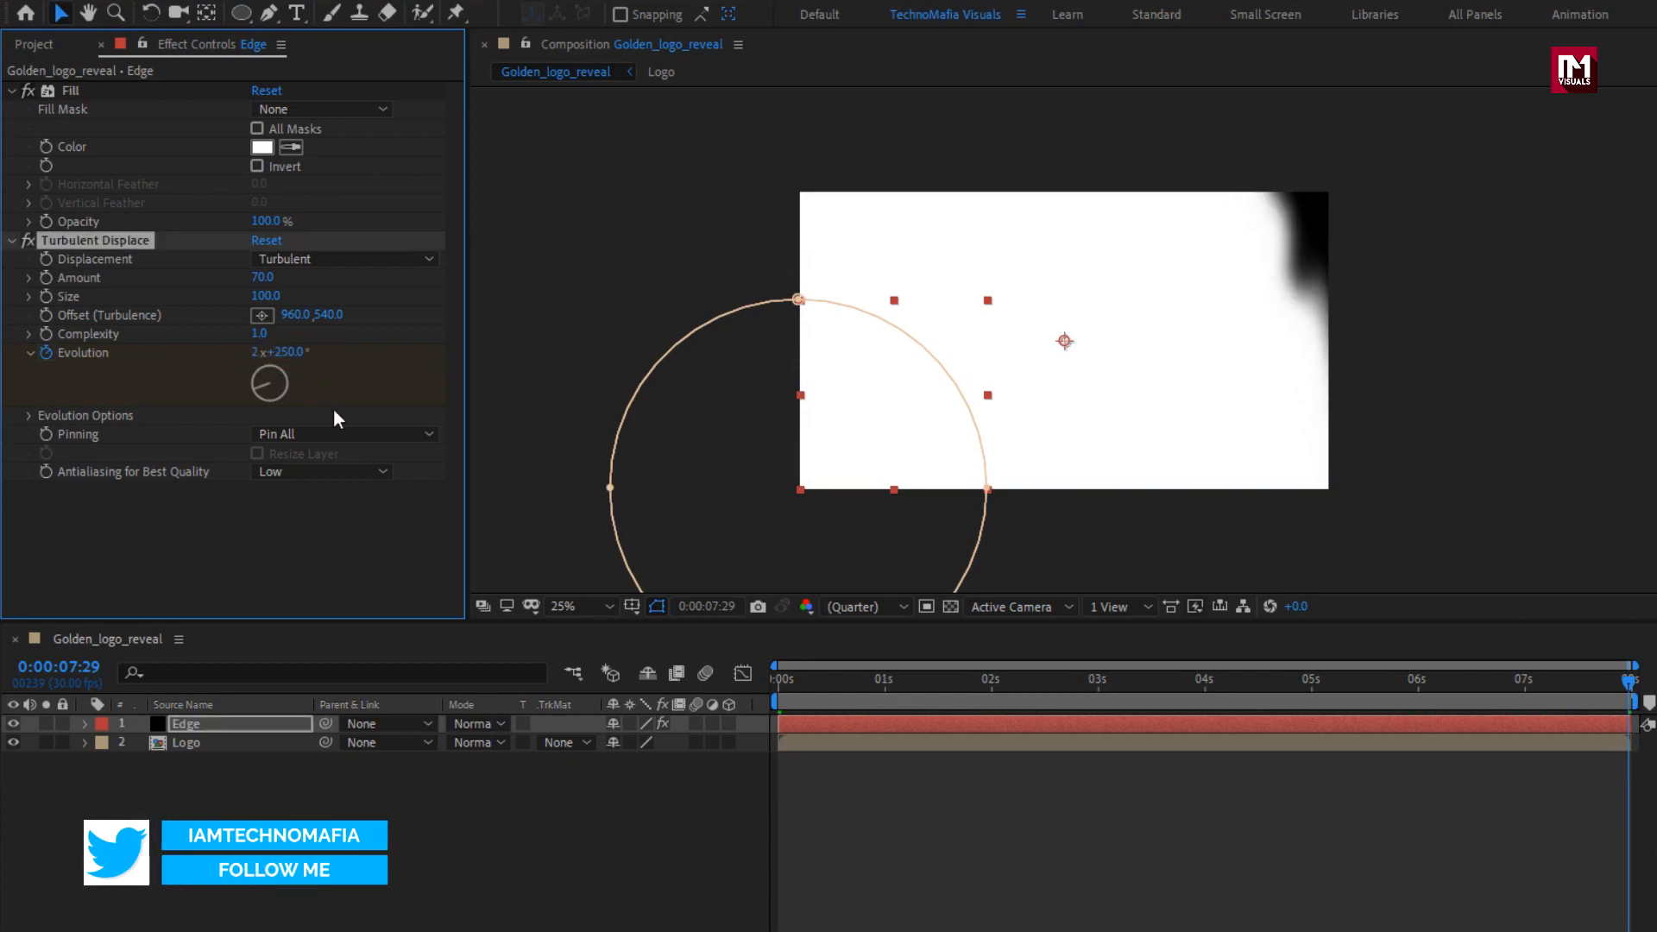
drag(799, 695, 1226, 675)
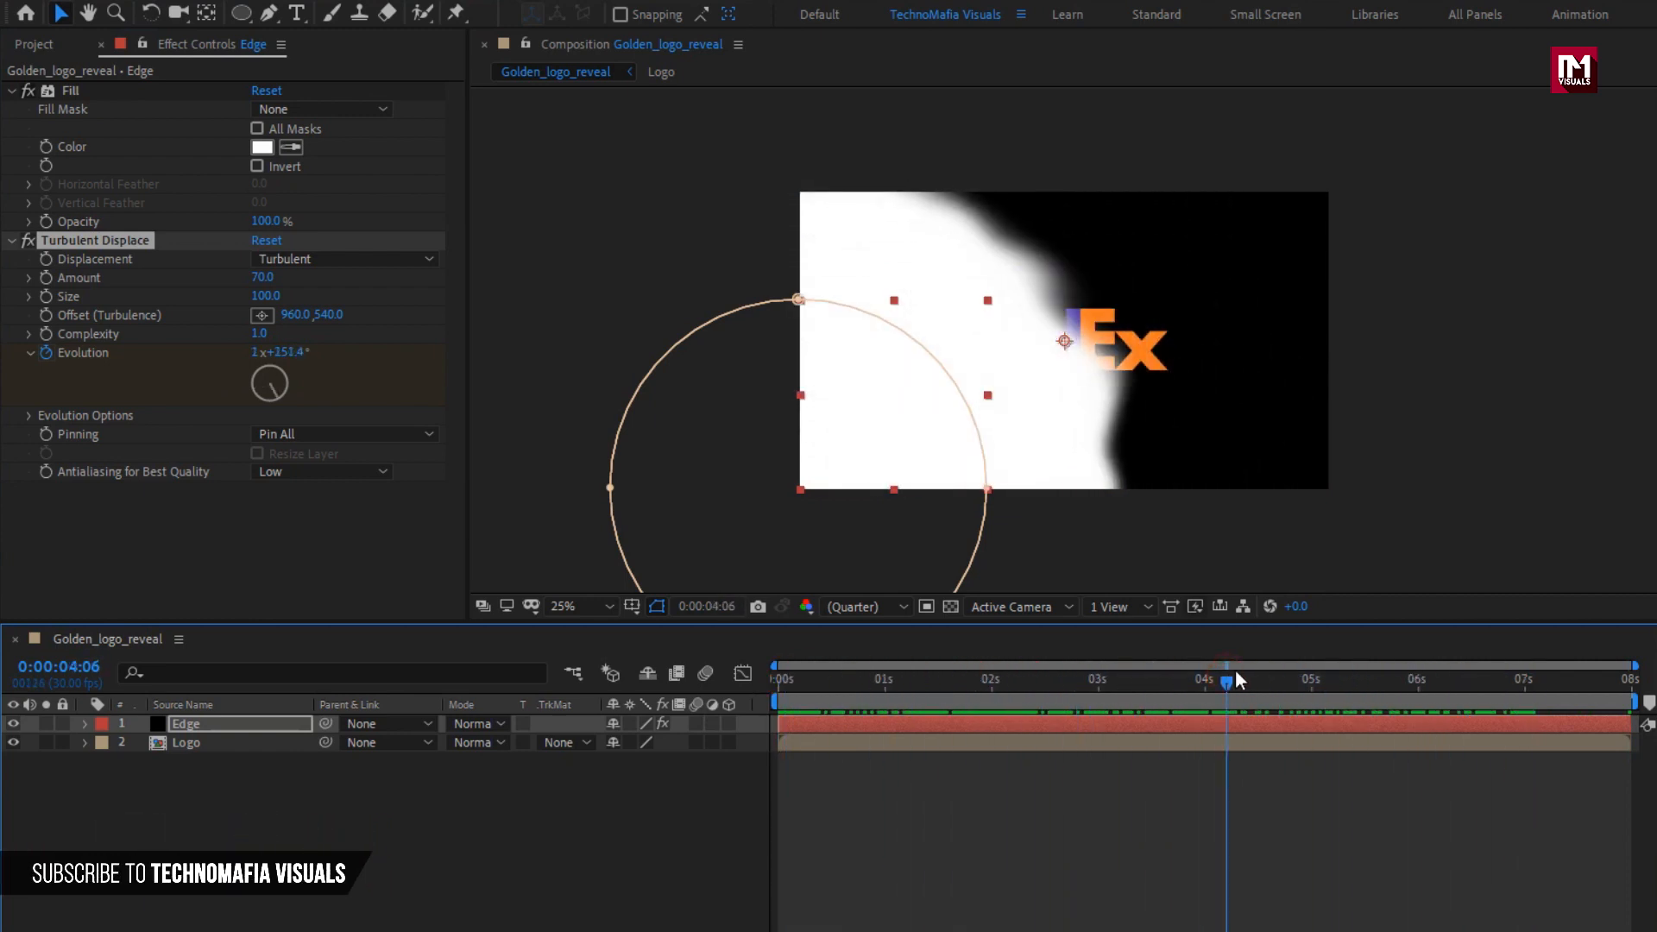
Duplicate the Turbulent Displace effect on the Edge solid and set the copy's size to 50.
click(11, 240)
key(ctrl+d)
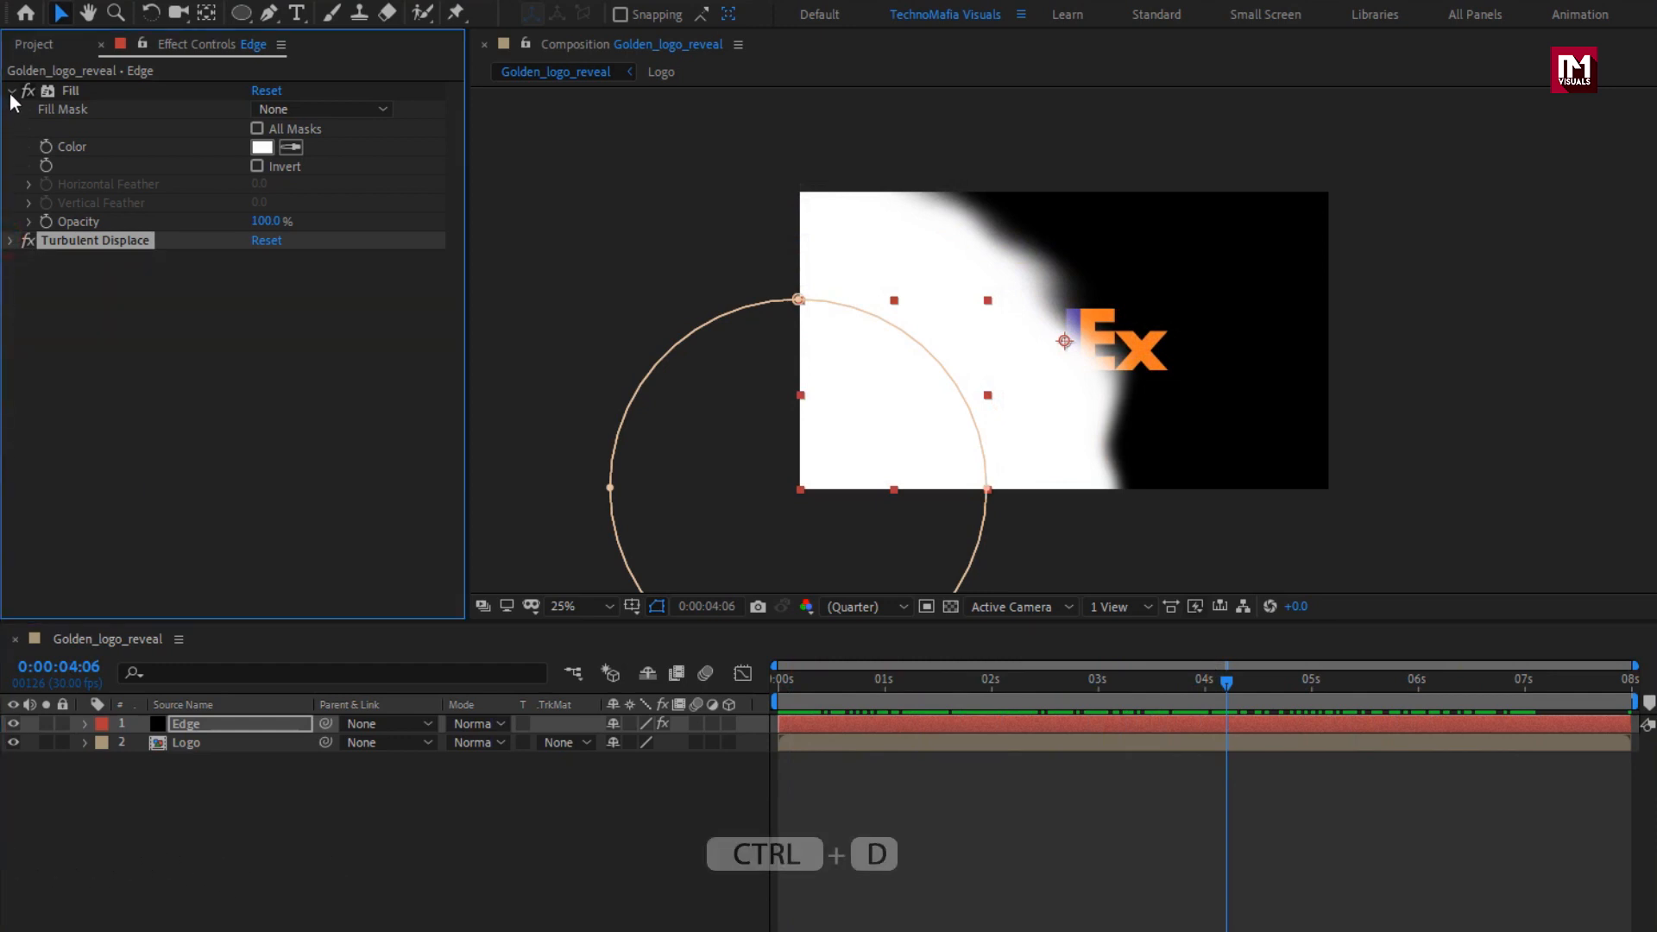
click(10, 90)
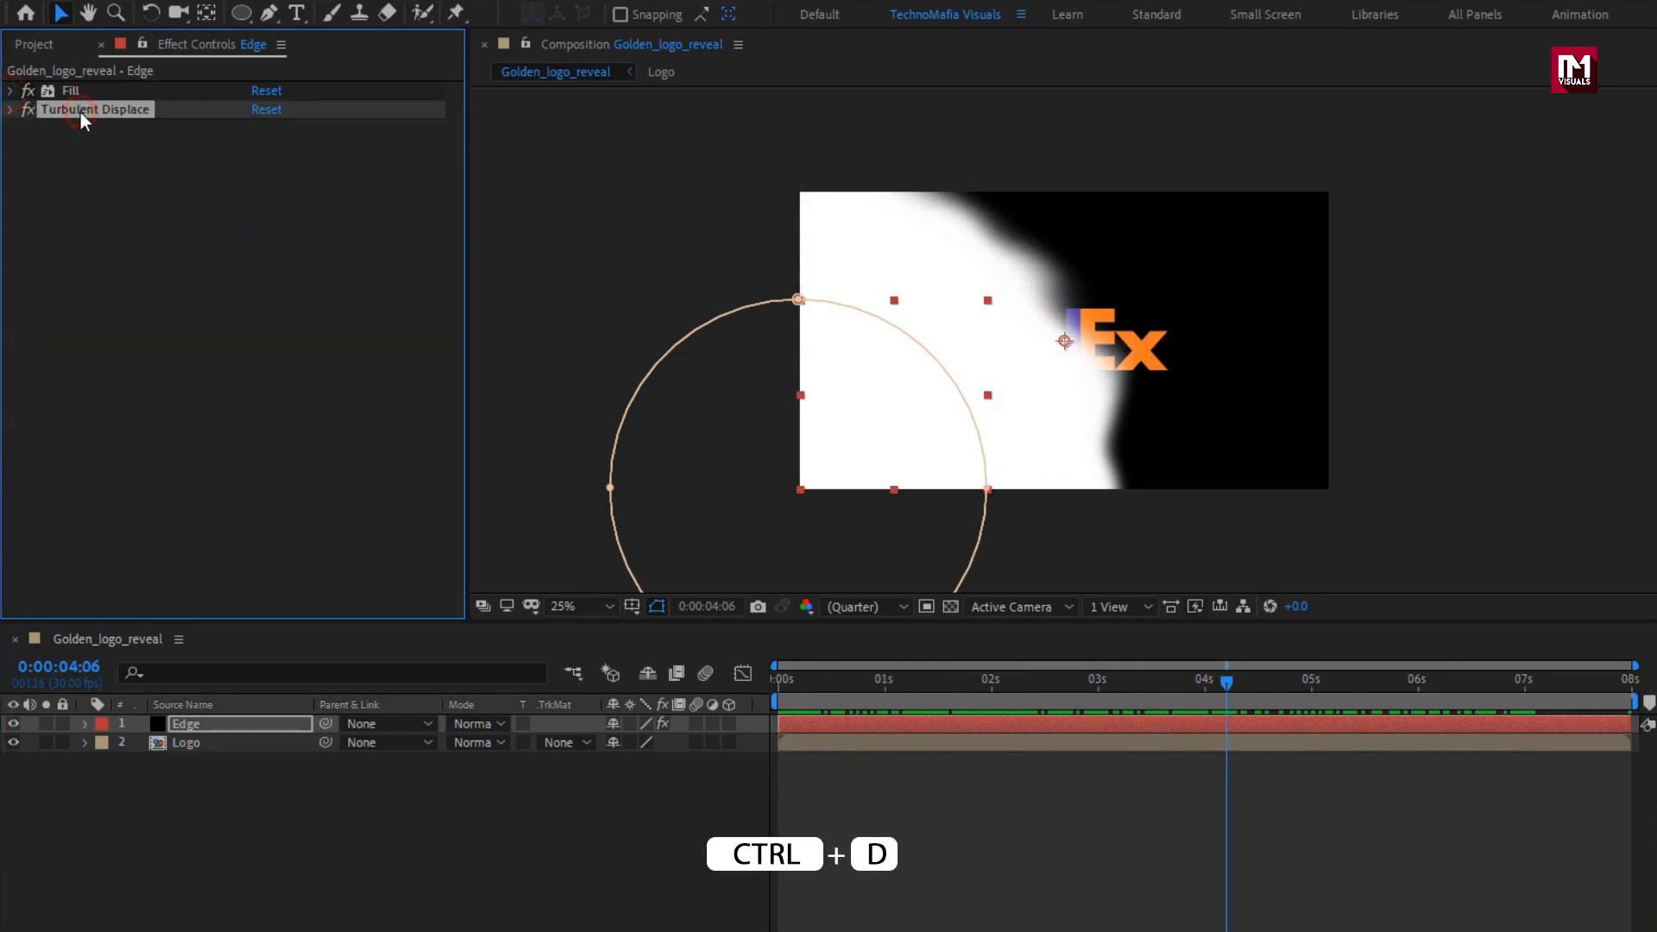
key(ctrl+d)
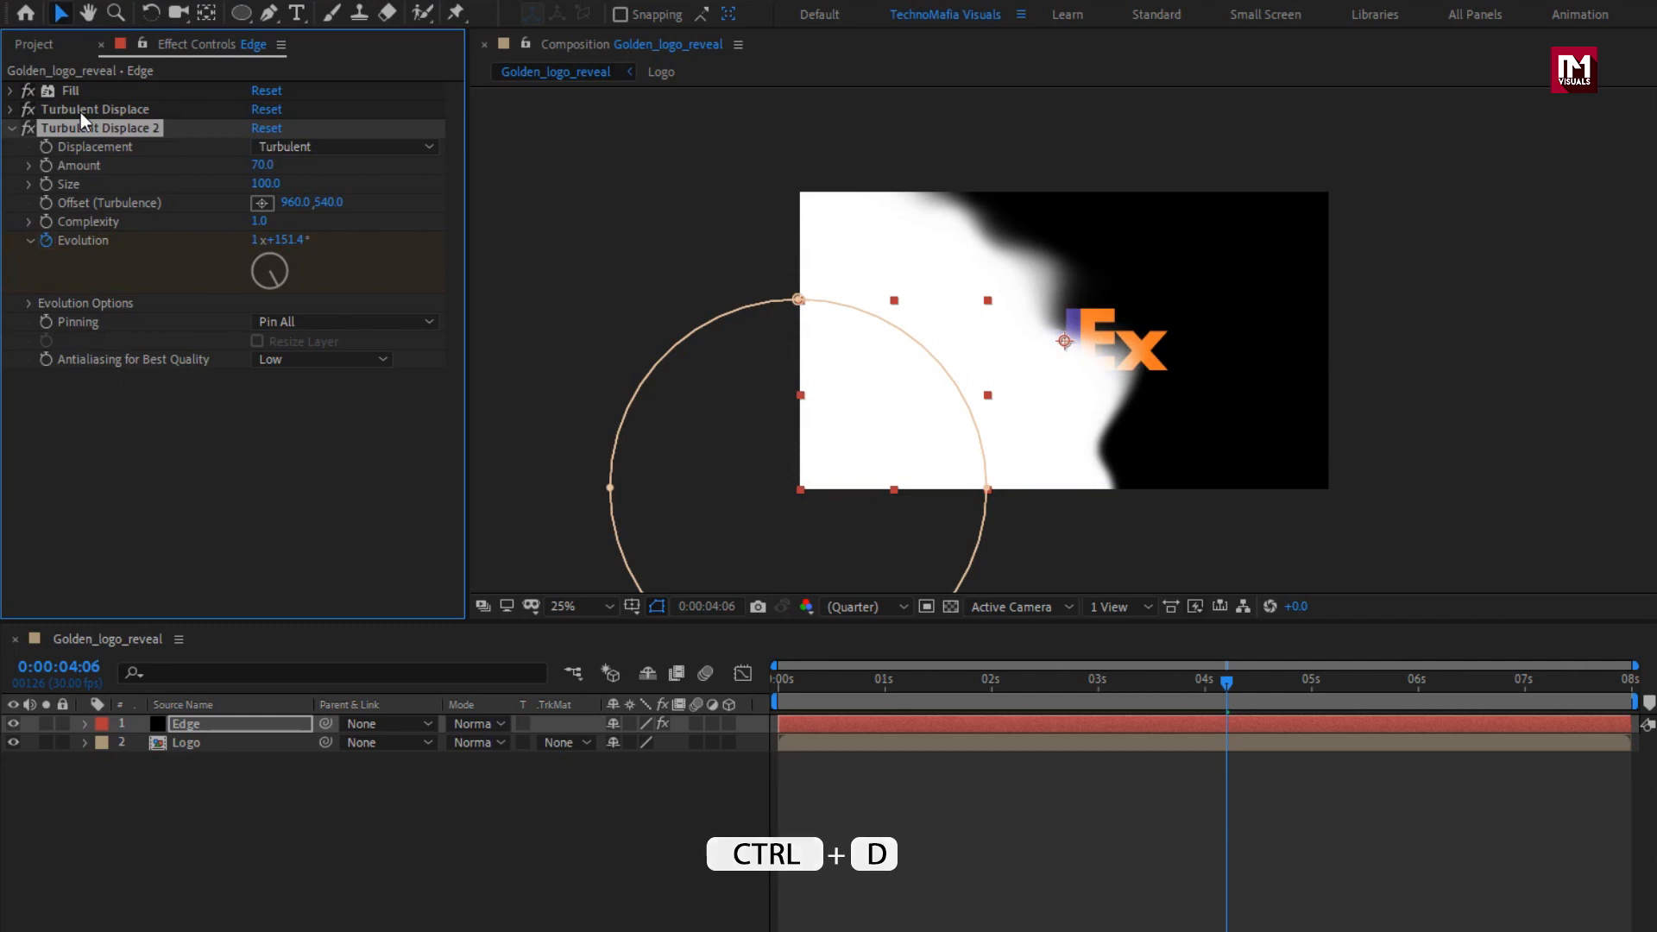
click(255, 185)
text(50)
key(Return)
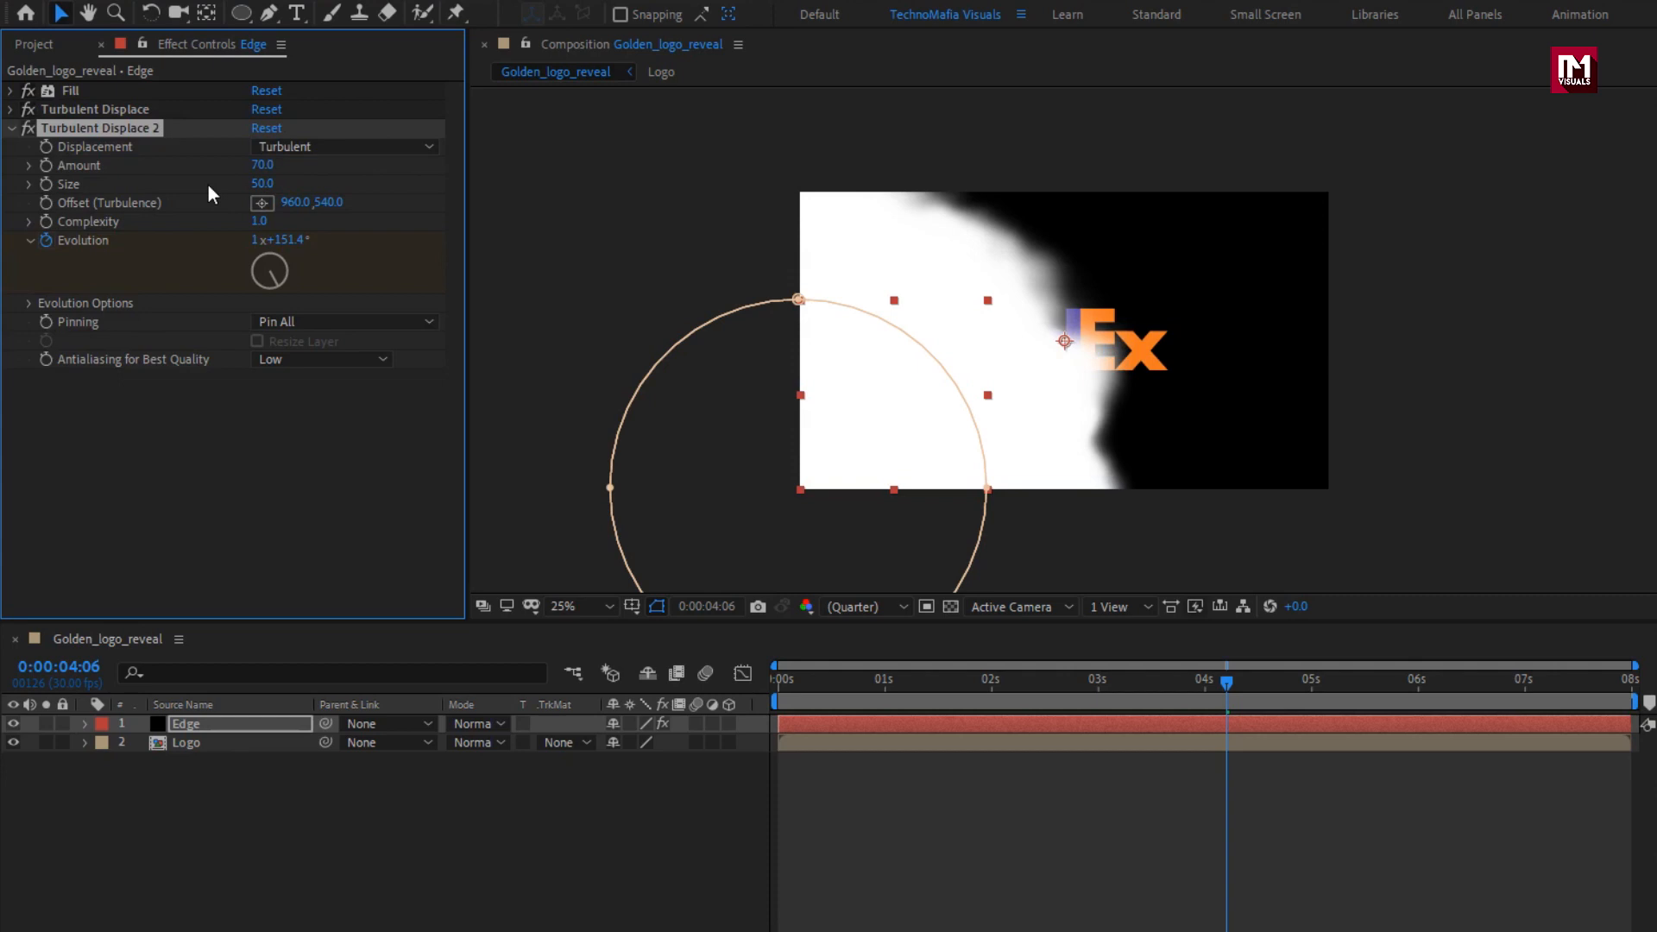
click(12, 128)
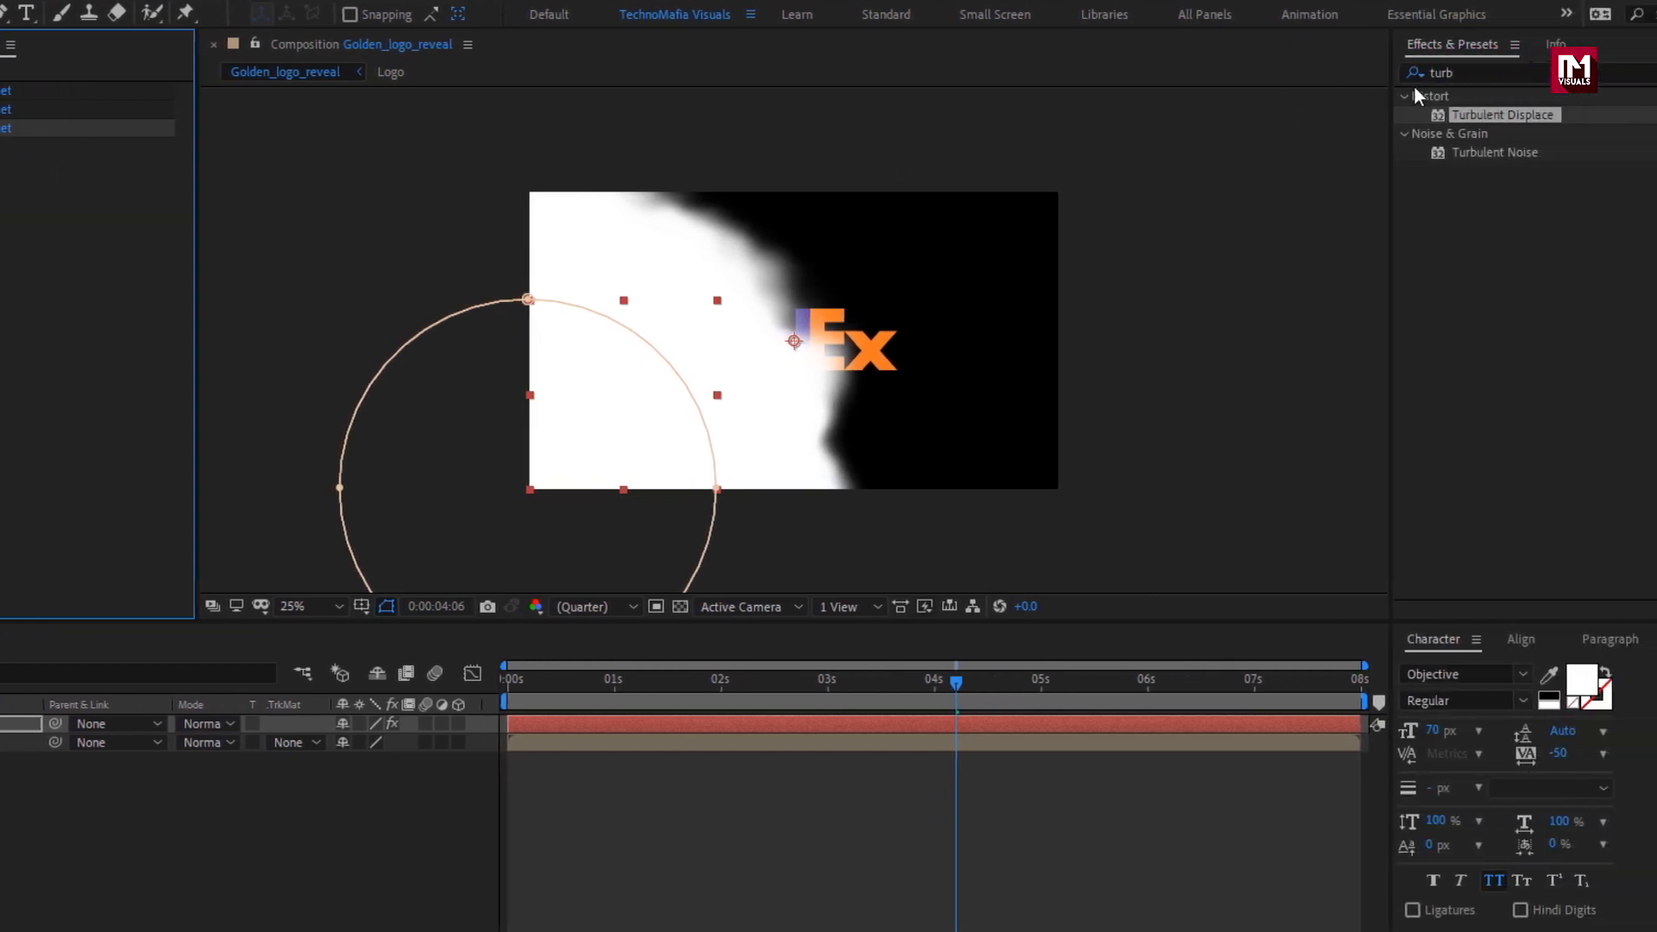
Apply the Roughen Edges effect to the Edge solid with a border of 200 and a scale of 60, and preview it.
drag(1460, 72, 1184, 68)
text(rough)
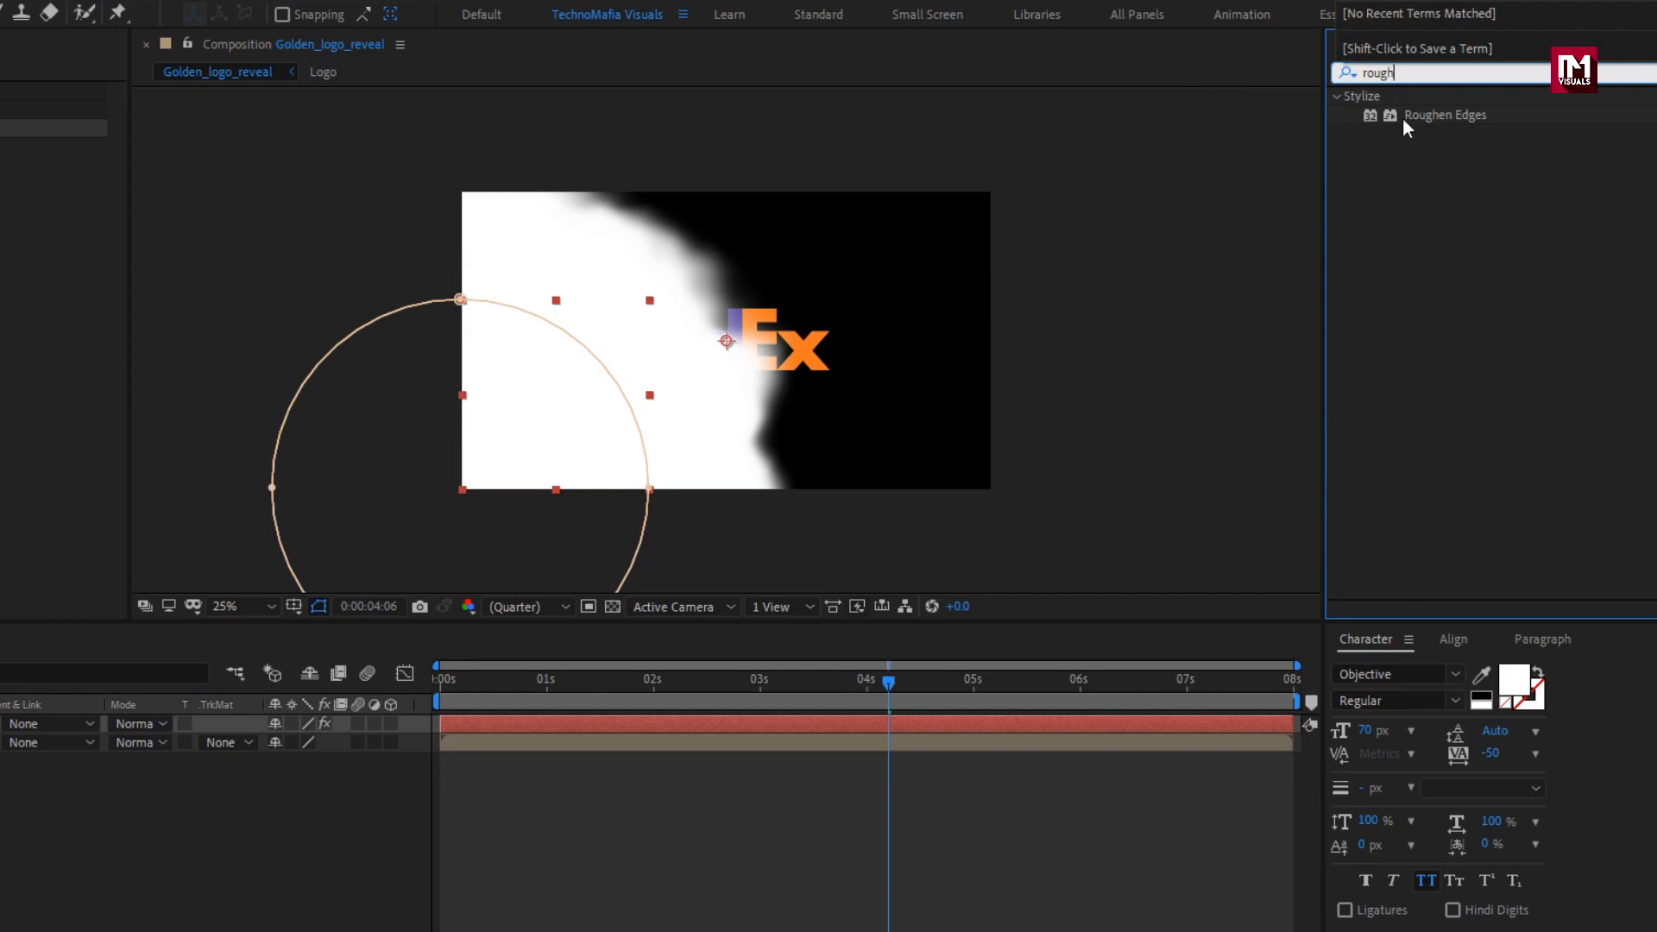
double_click(1438, 116)
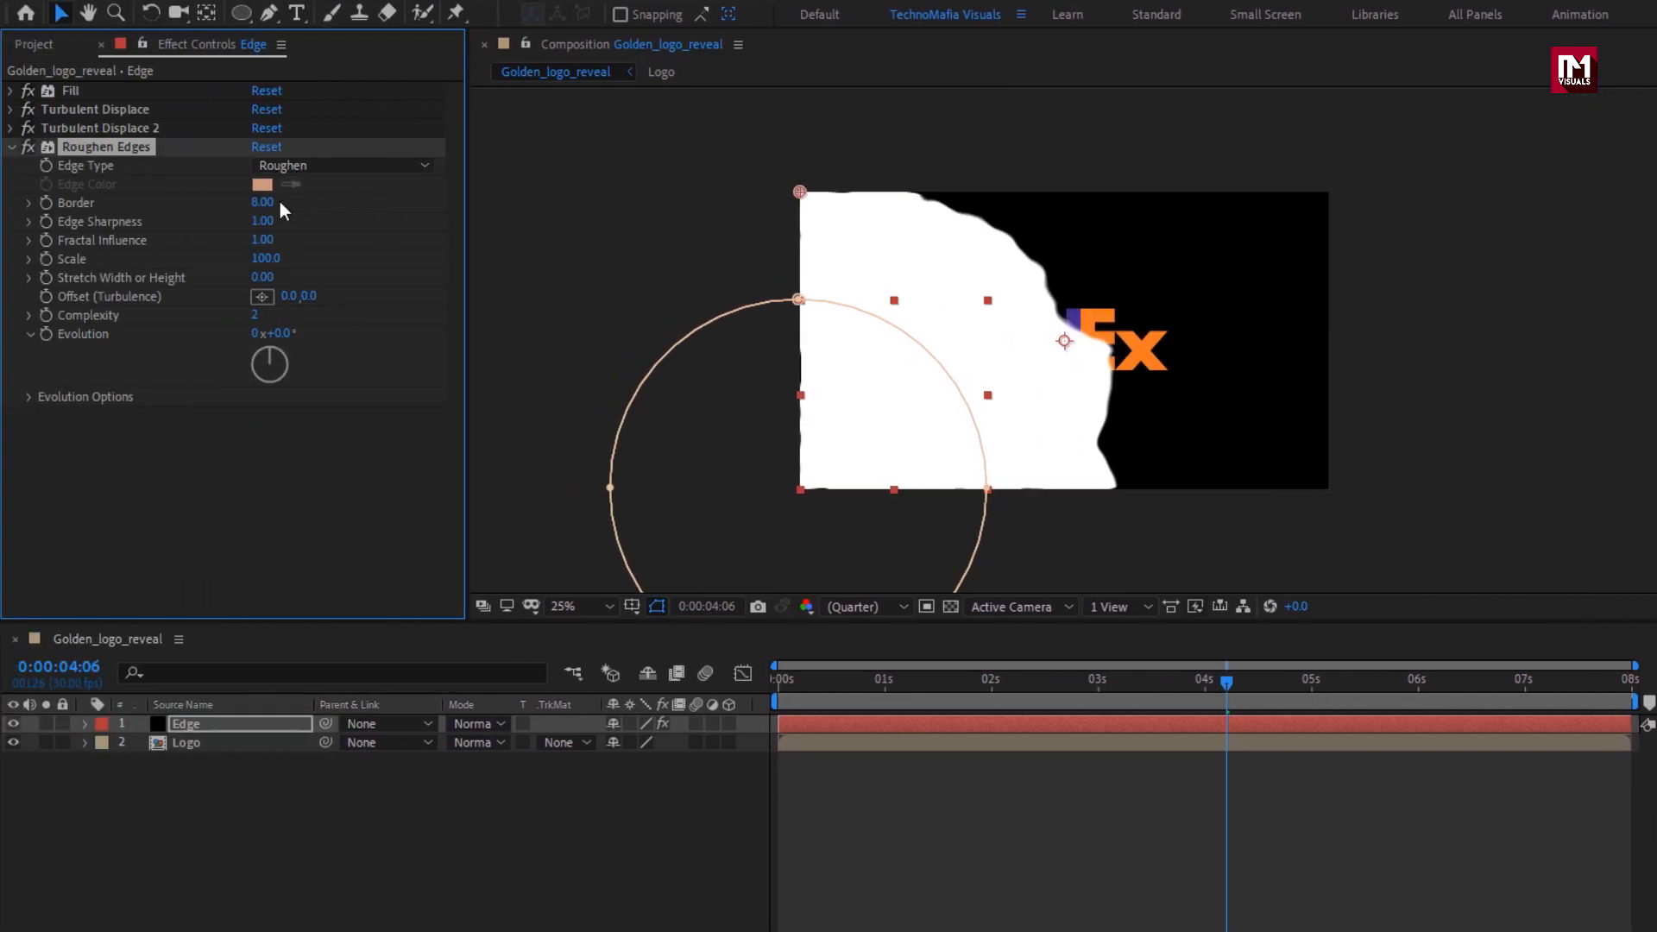
click(244, 202)
text(200)
key(Return)
click(263, 259)
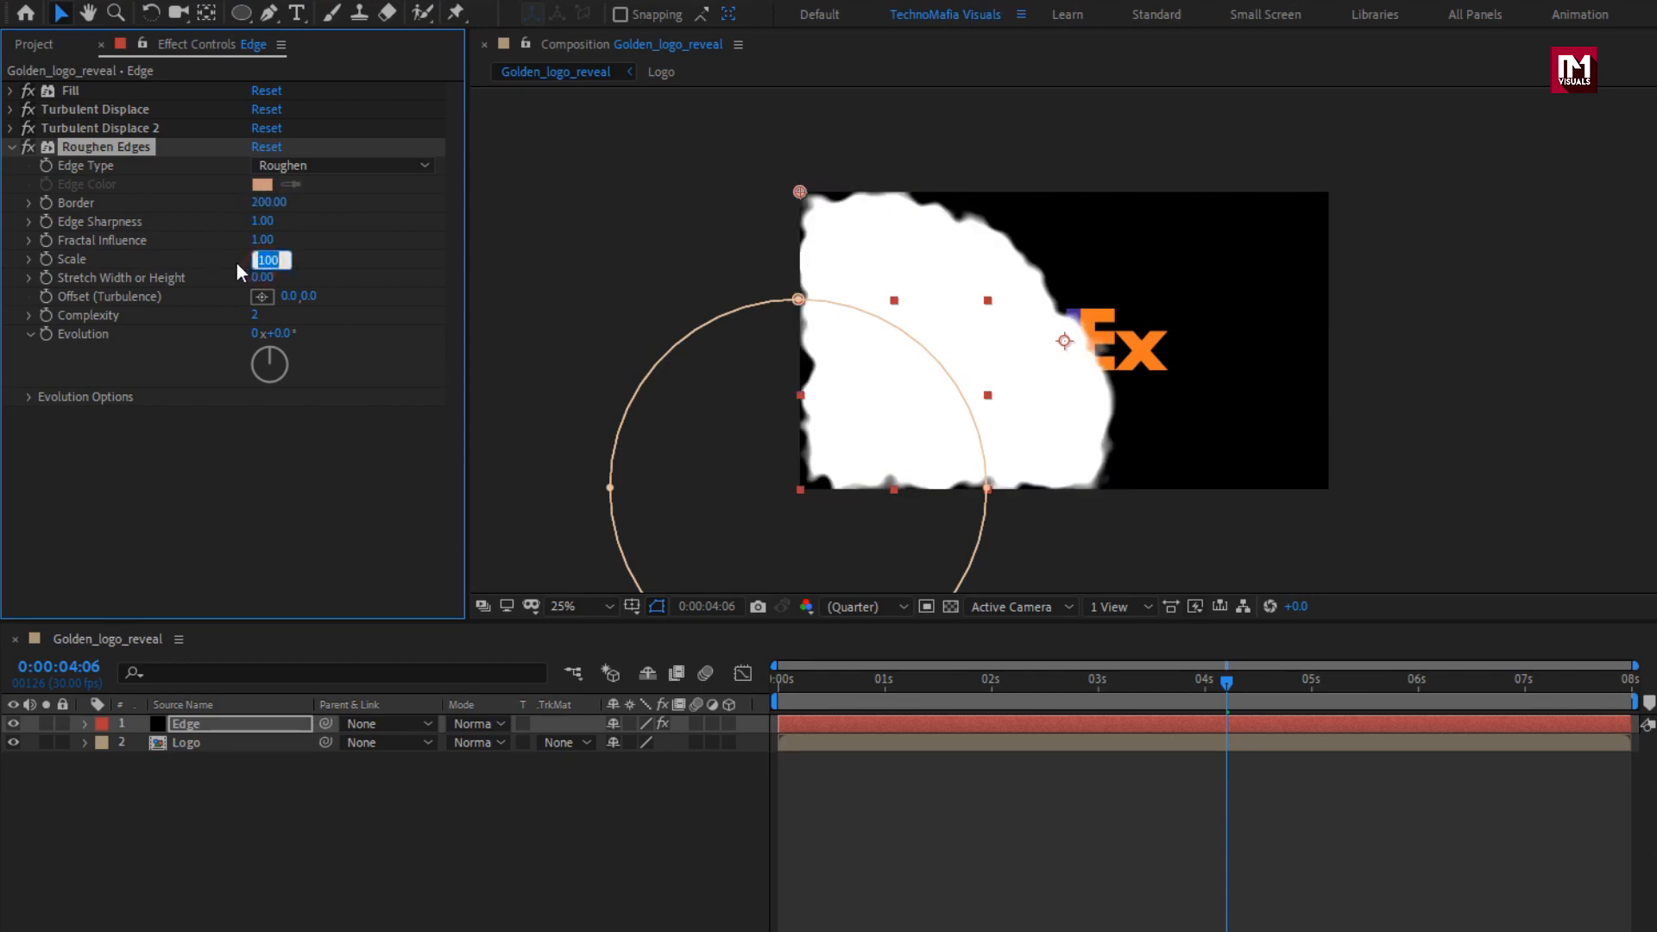
text(60)
key(Return)
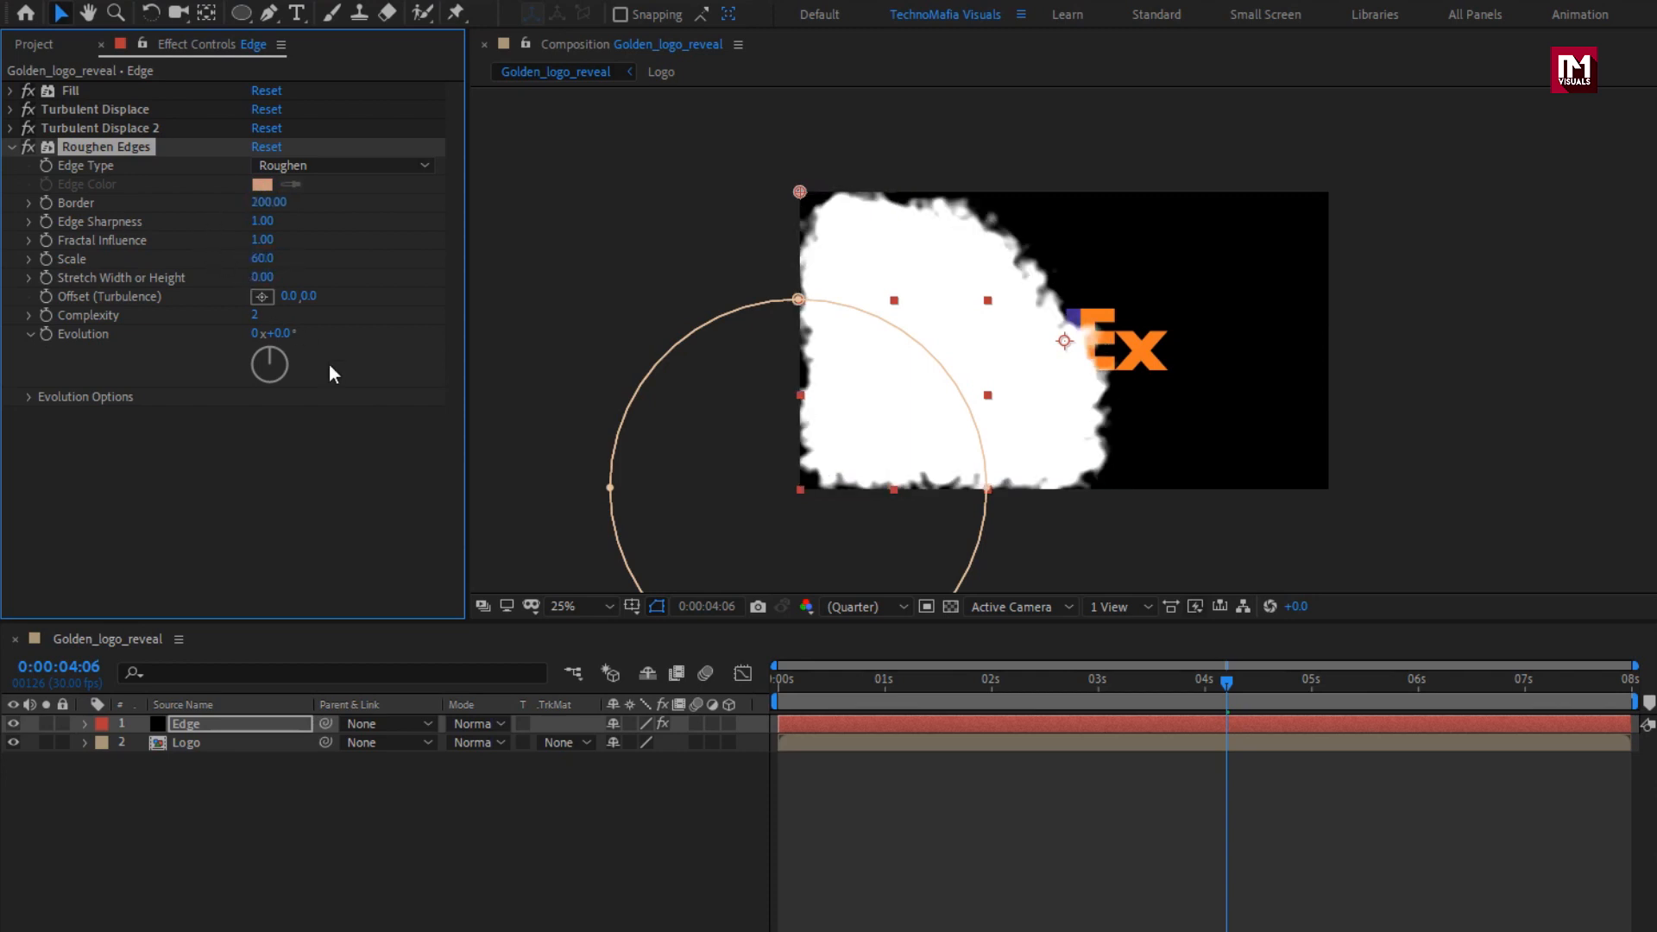
drag(944, 675, 1579, 668)
Pre-compose the Edge layer as "Transition", moving all attributes into the new composition.
click(245, 730)
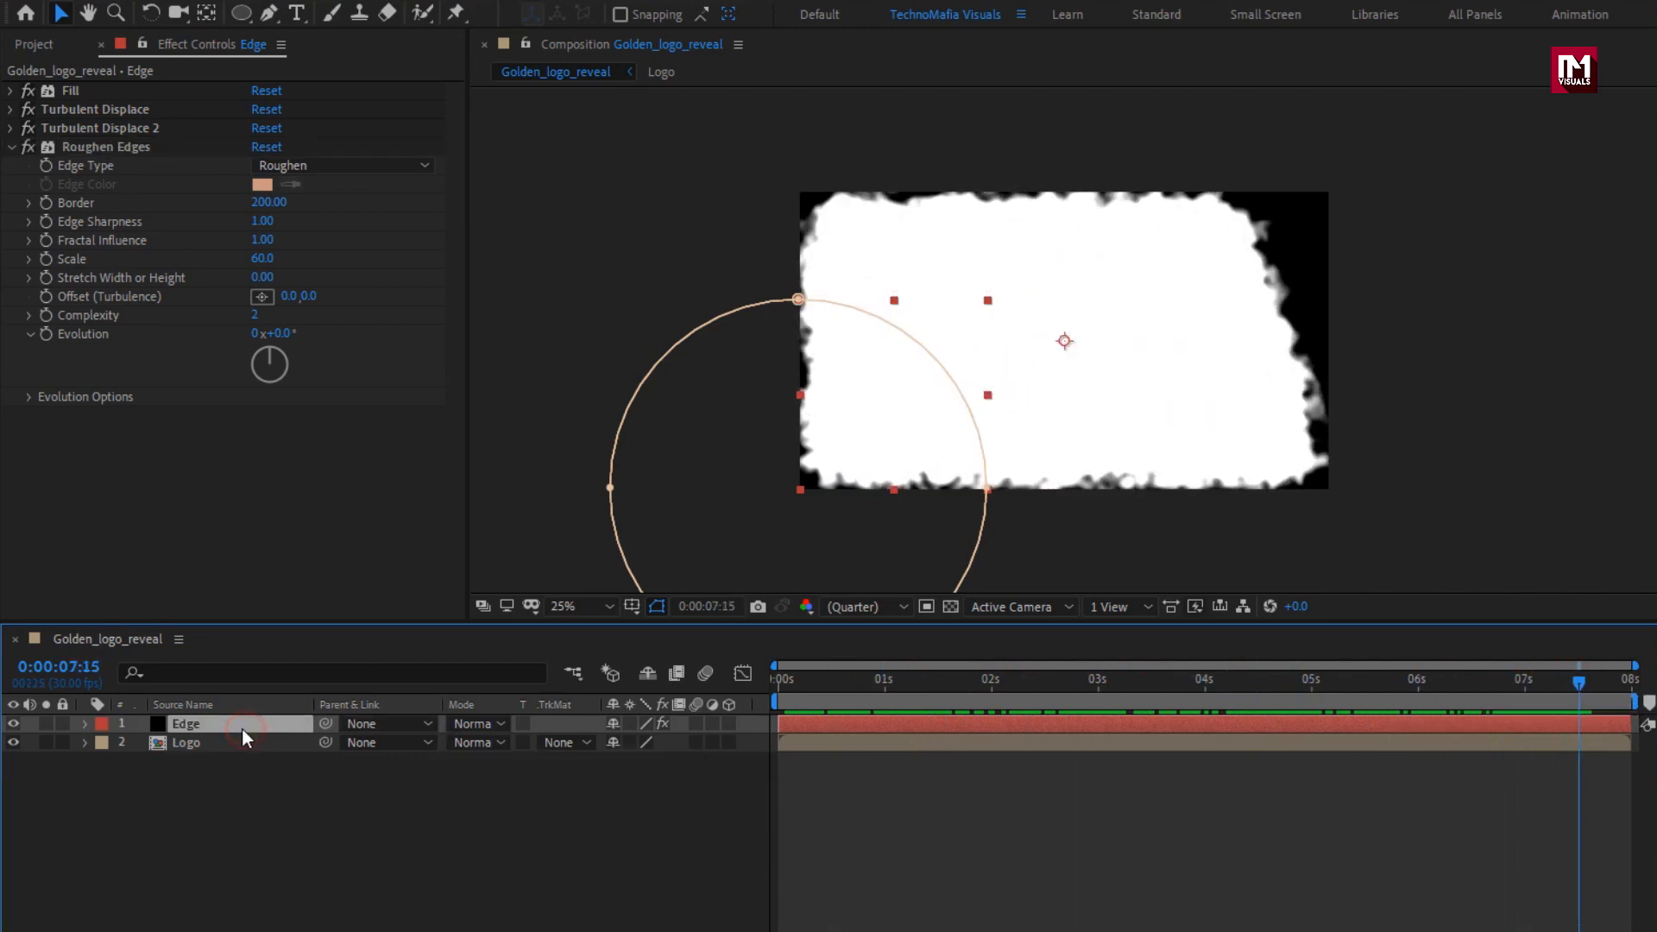
right_click(241, 728)
click(284, 637)
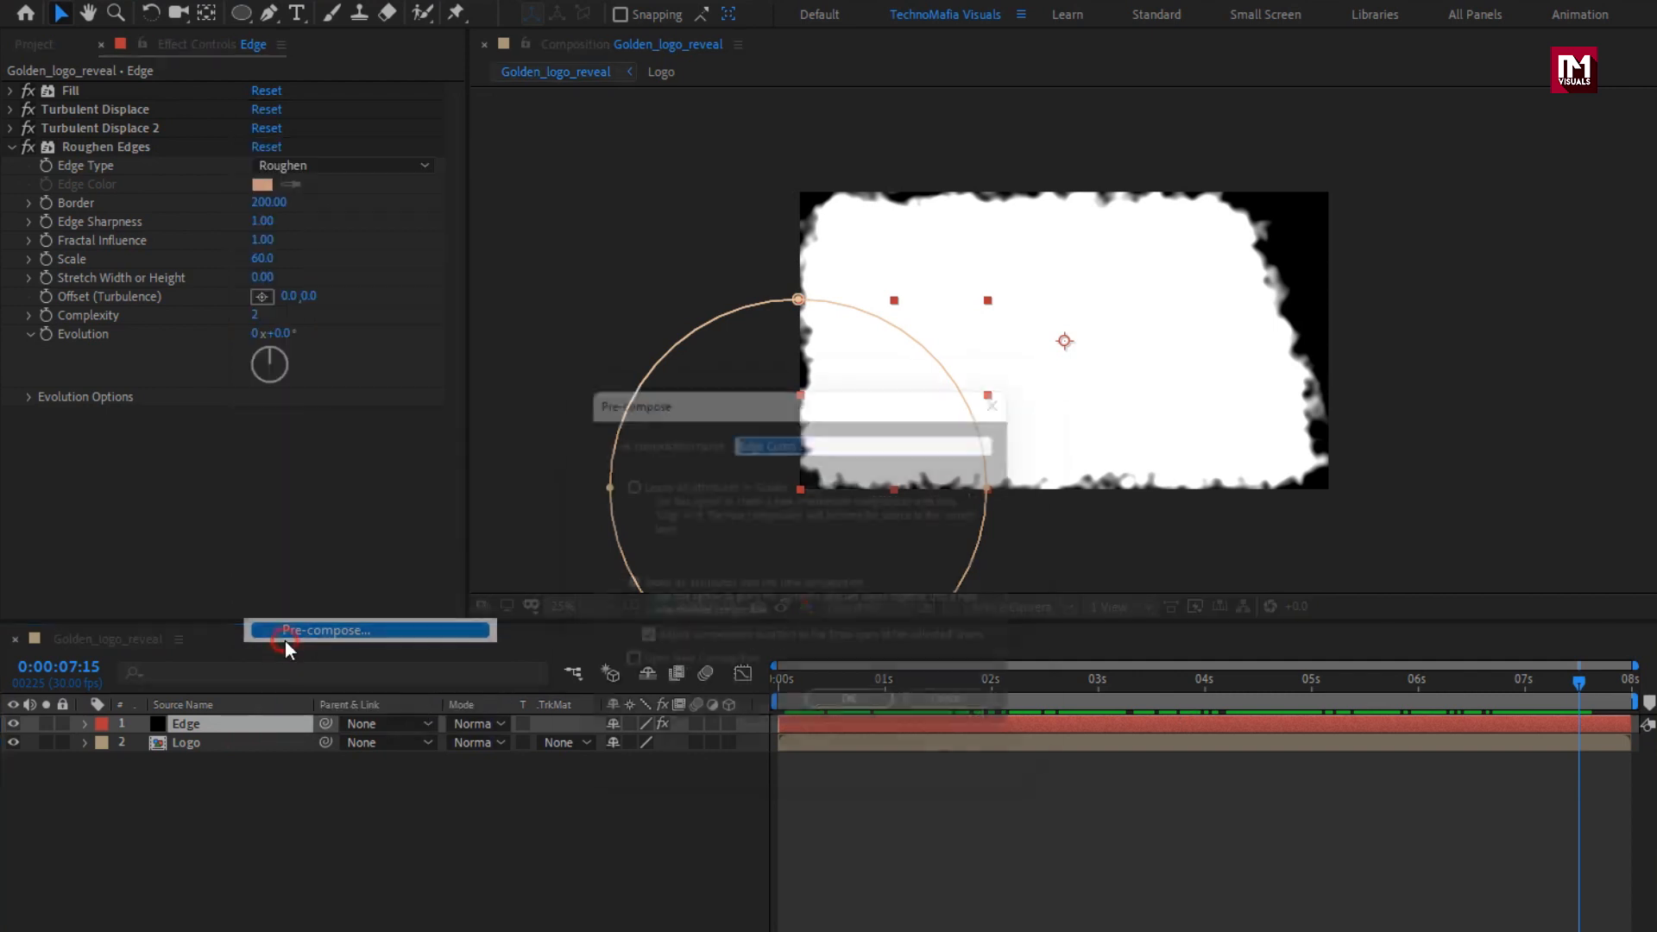
text(Transition)
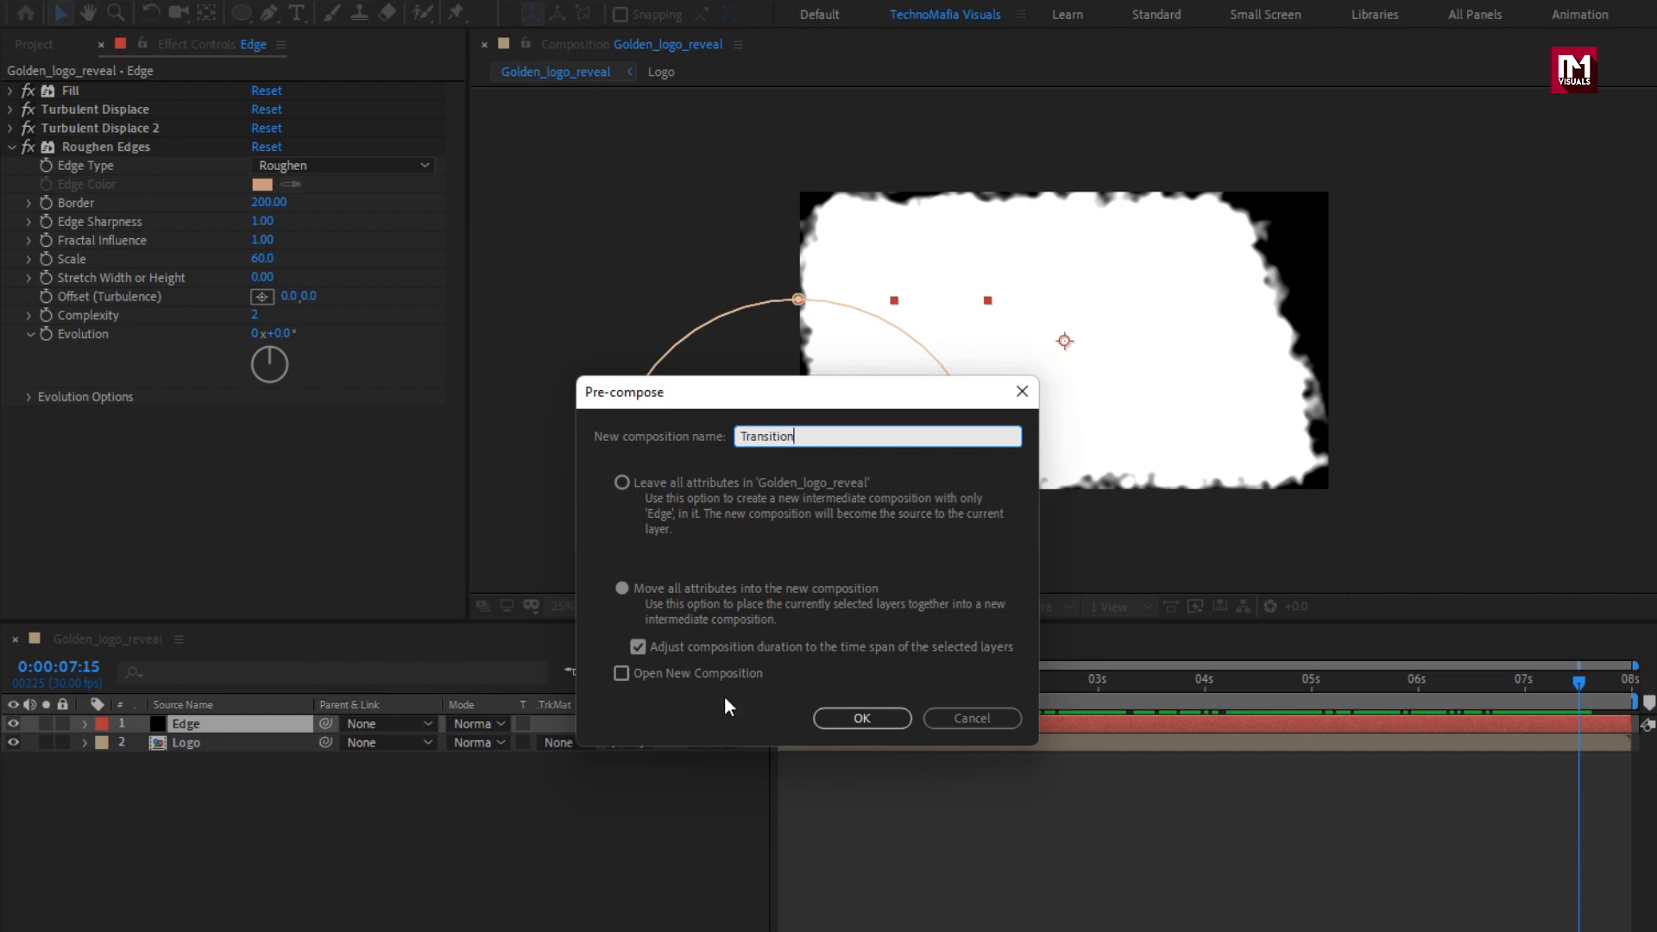
click(837, 716)
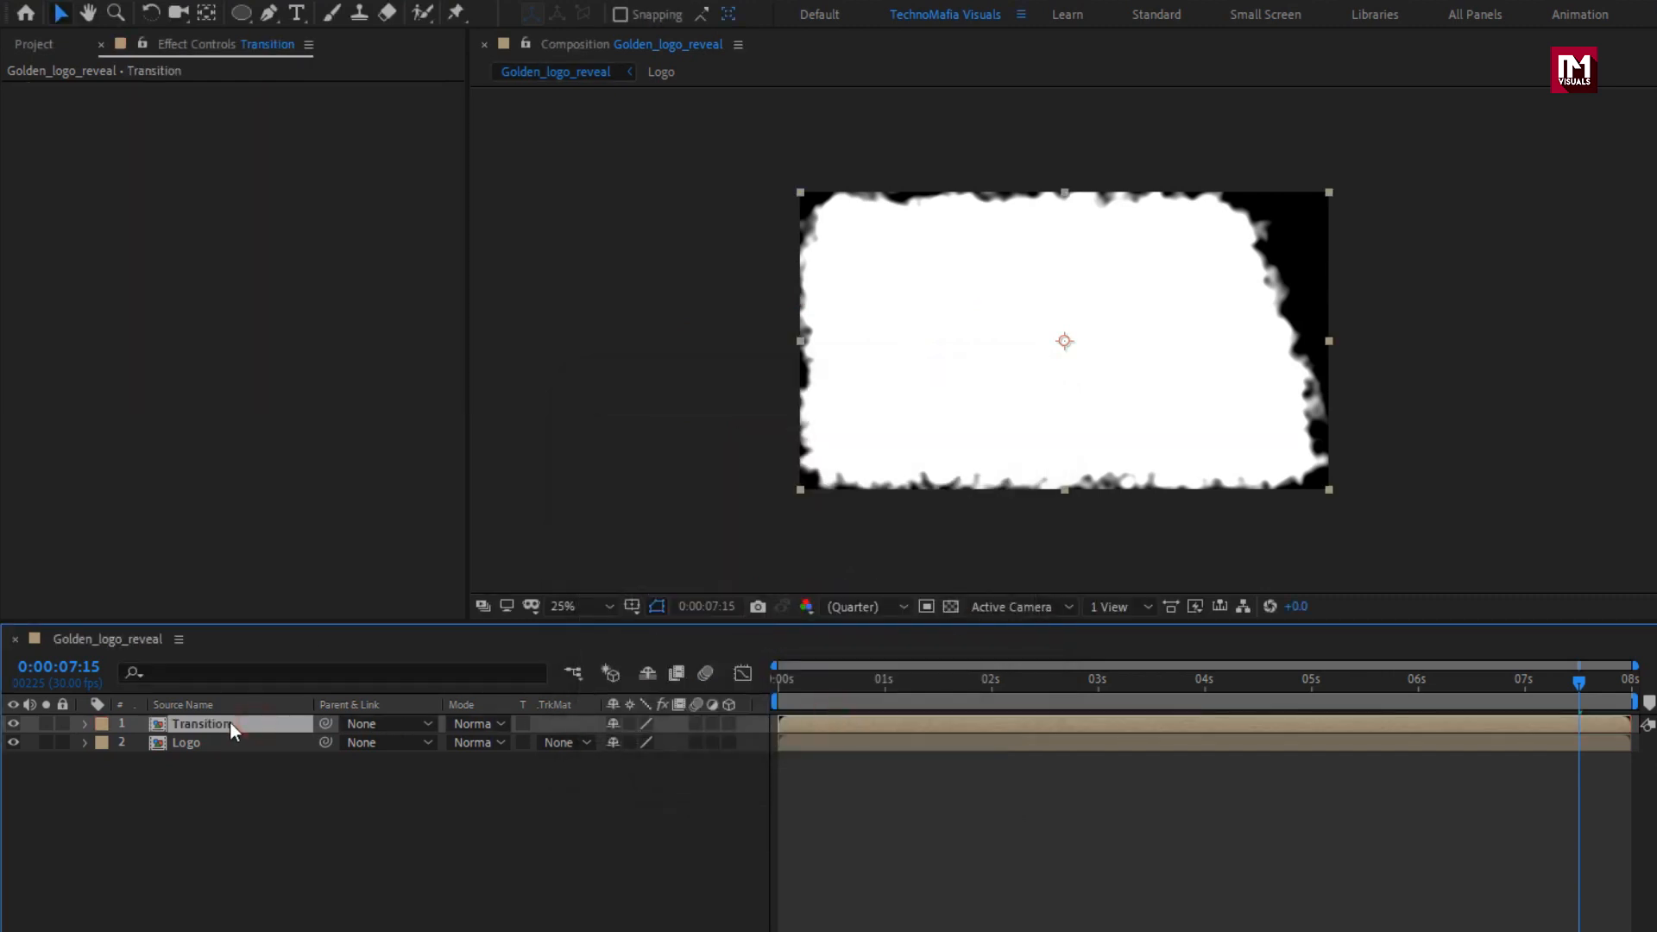
Place the Transition layer below Logo, set its track matte to Alpha Matte "Logo", and preview the reveal.
drag(270, 723, 269, 780)
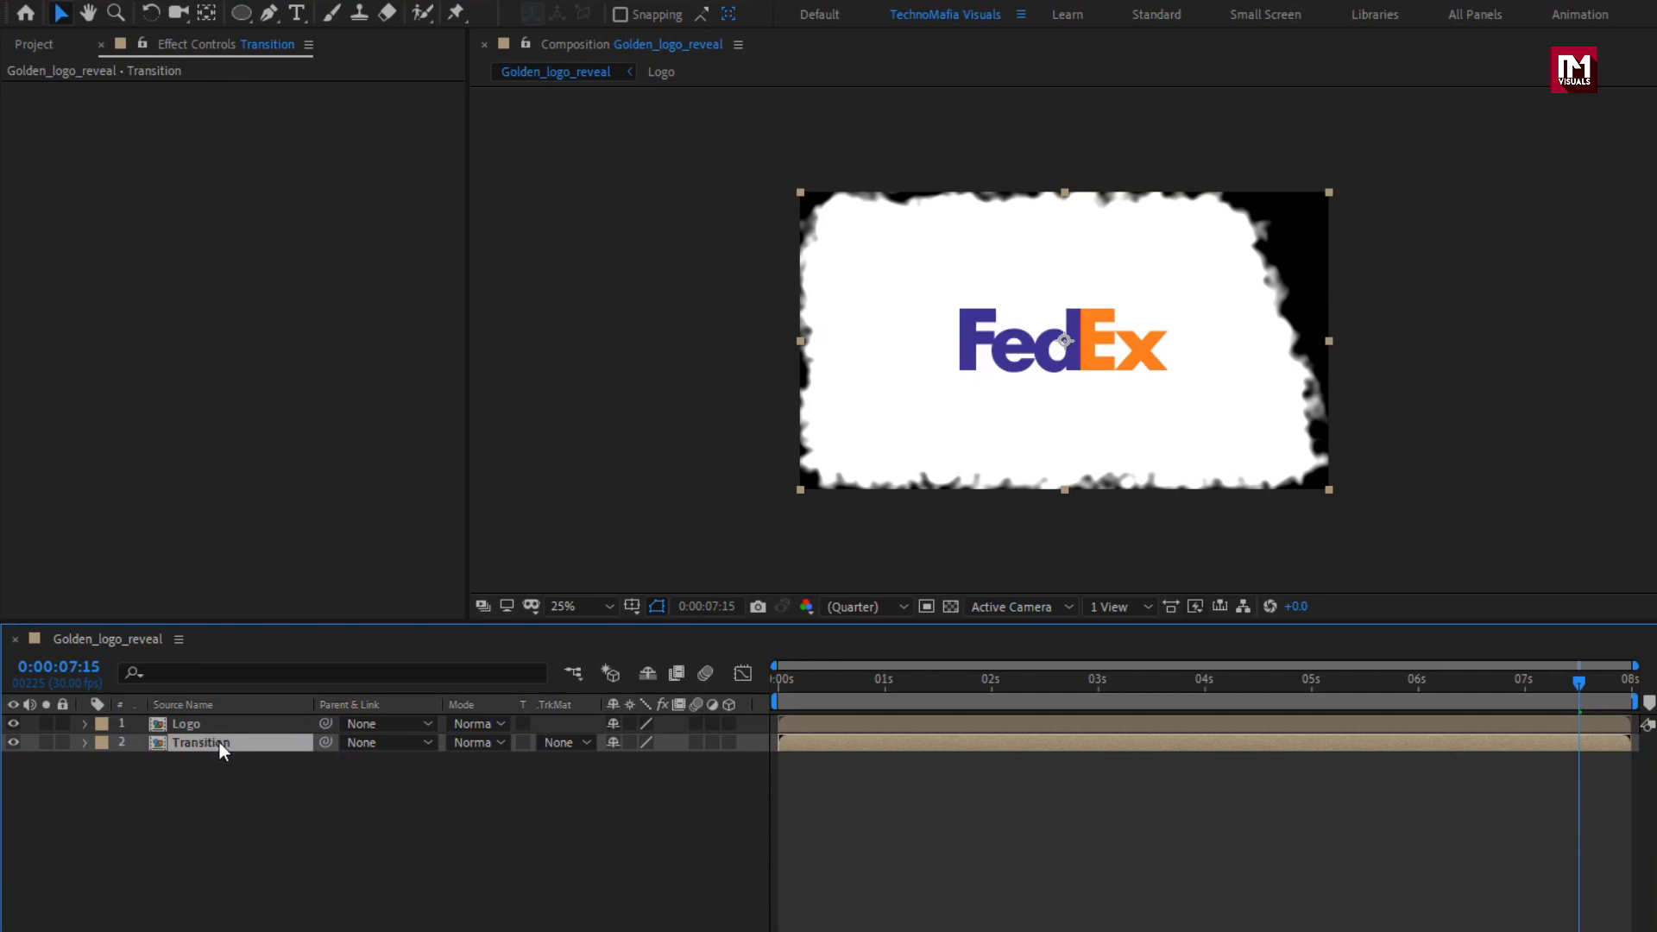
click(566, 743)
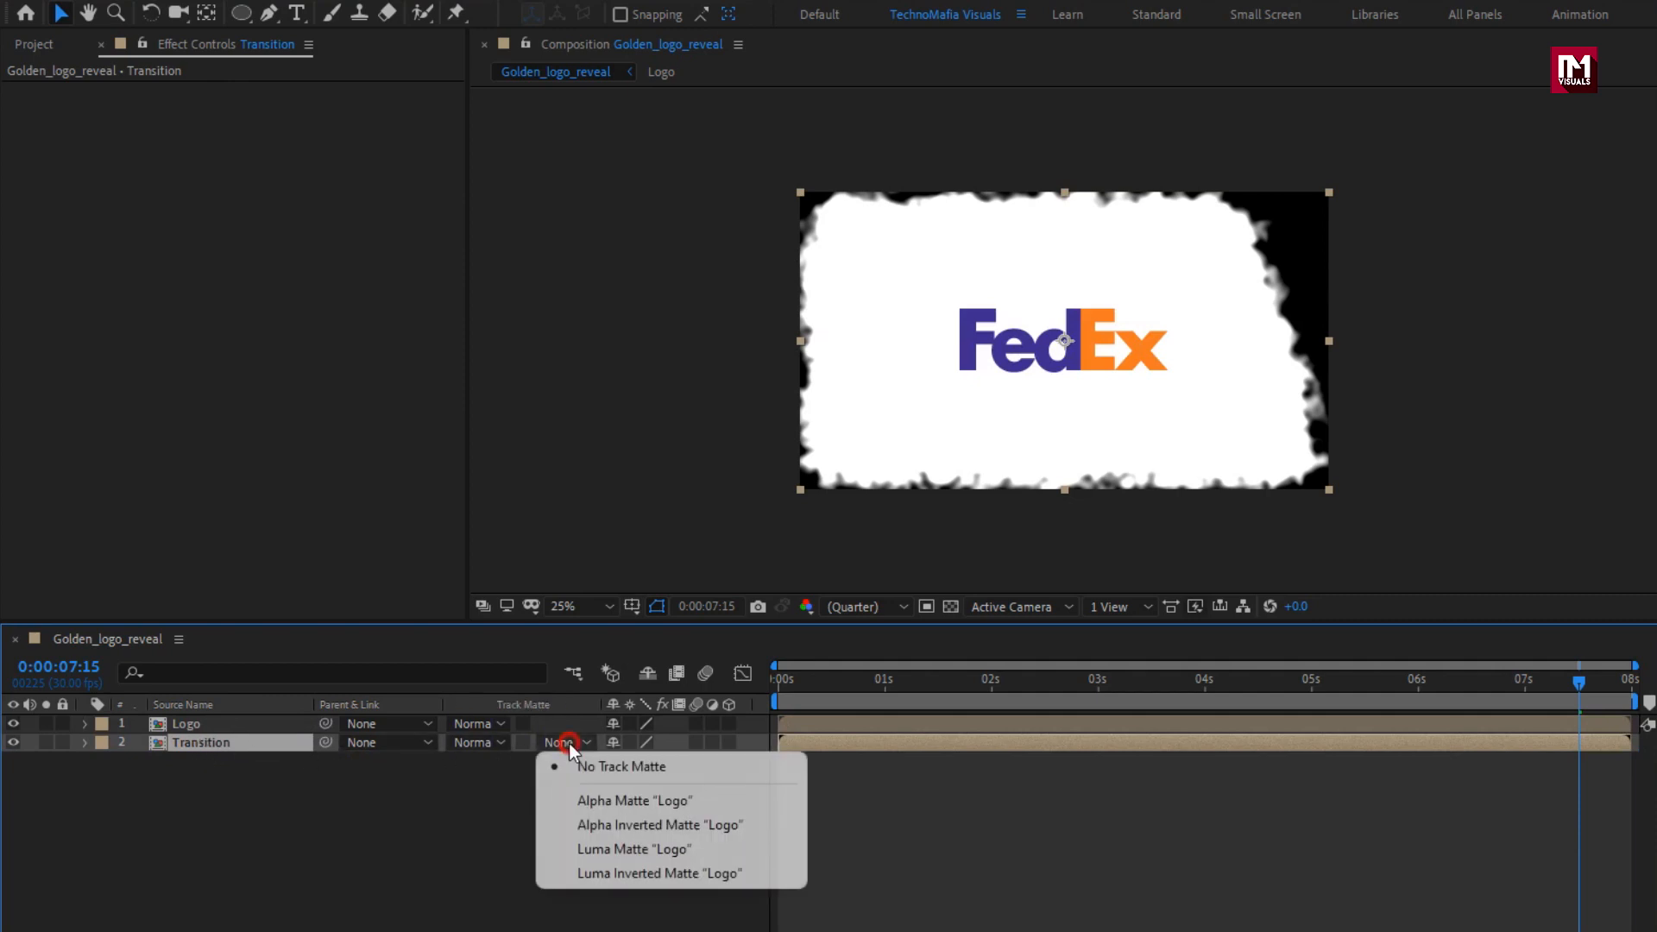
click(720, 801)
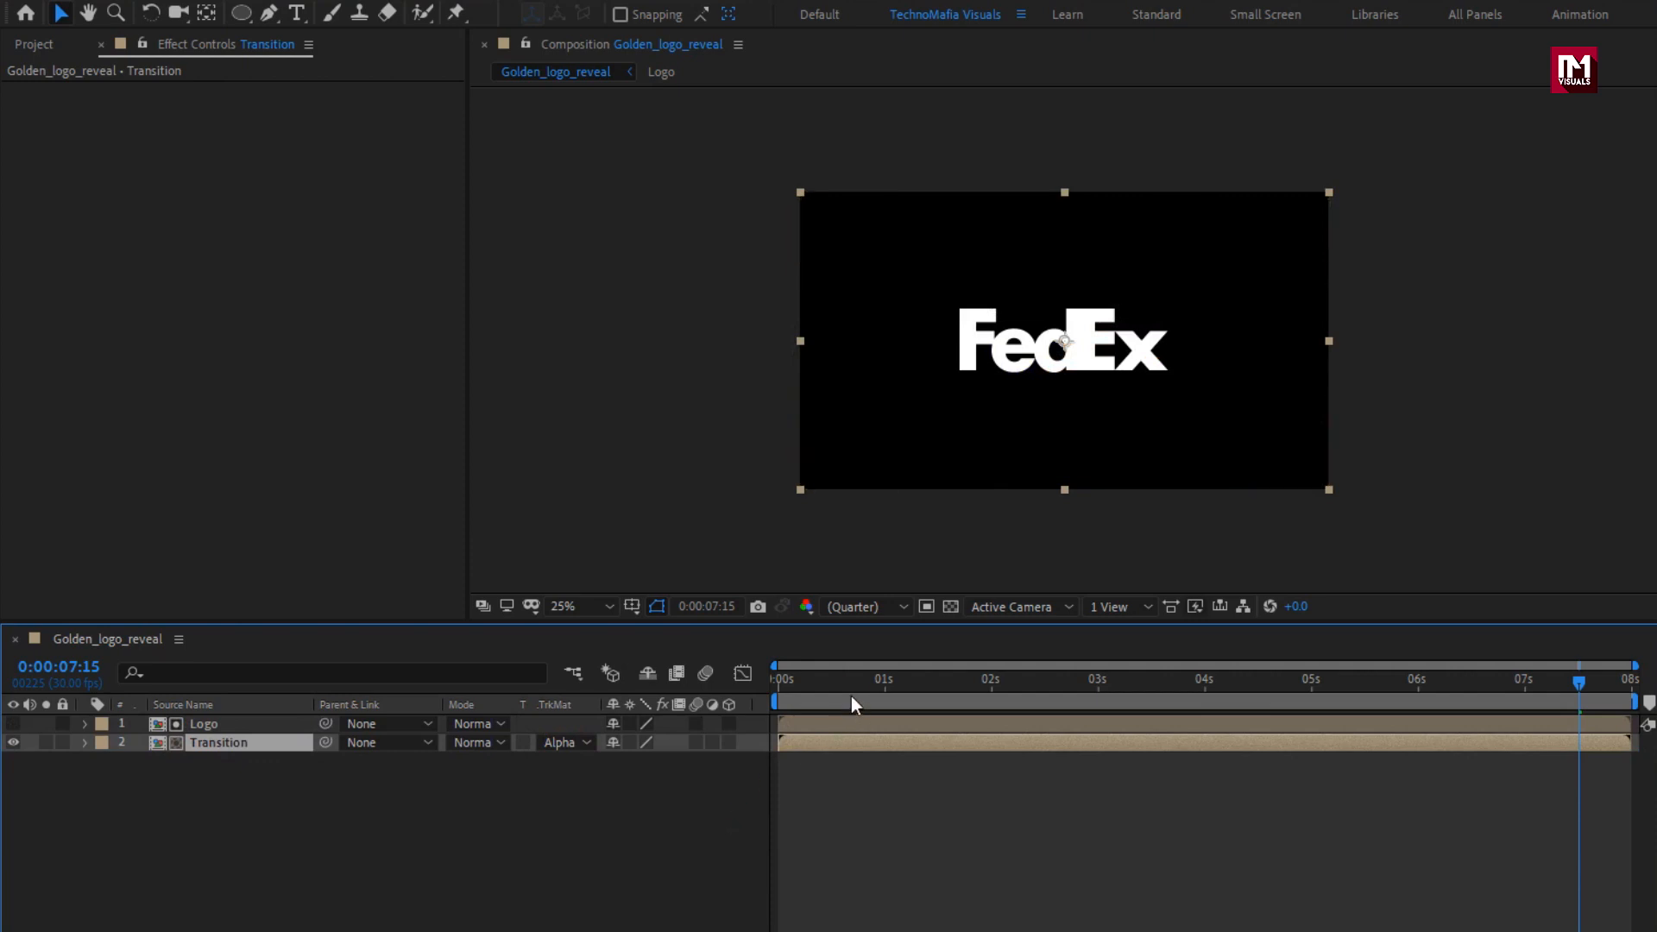
drag(865, 695, 1245, 697)
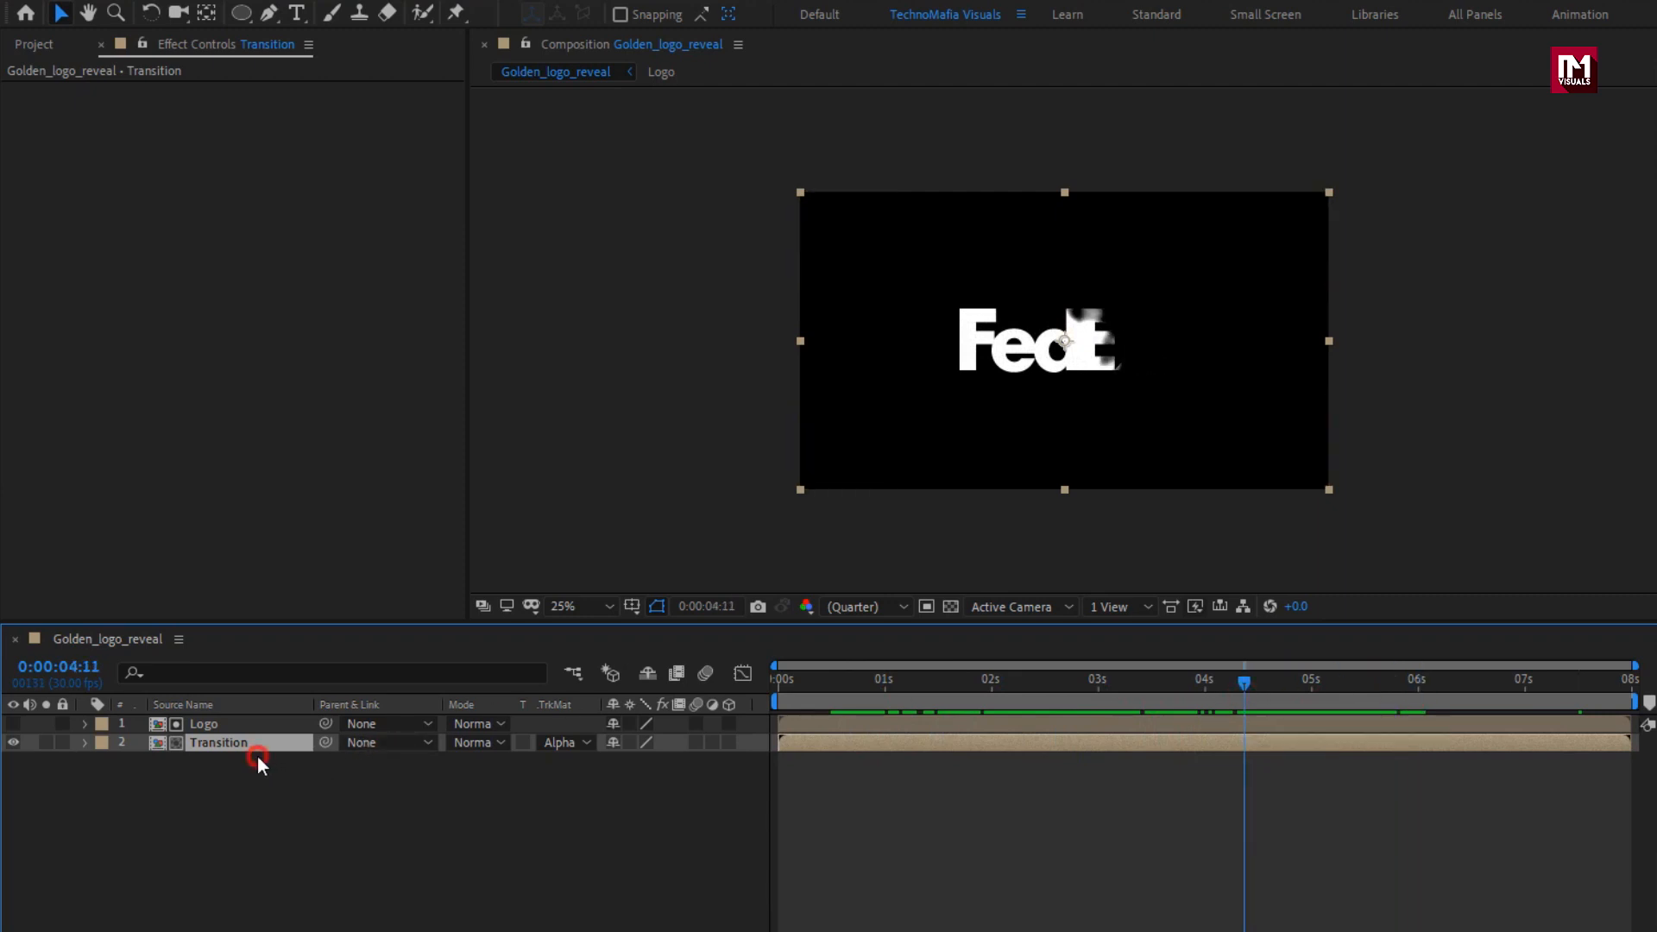
Pre-compose the Logo and Transition layers together as "Logo_transition".
shift+click(209, 723)
right_click(209, 723)
click(269, 624)
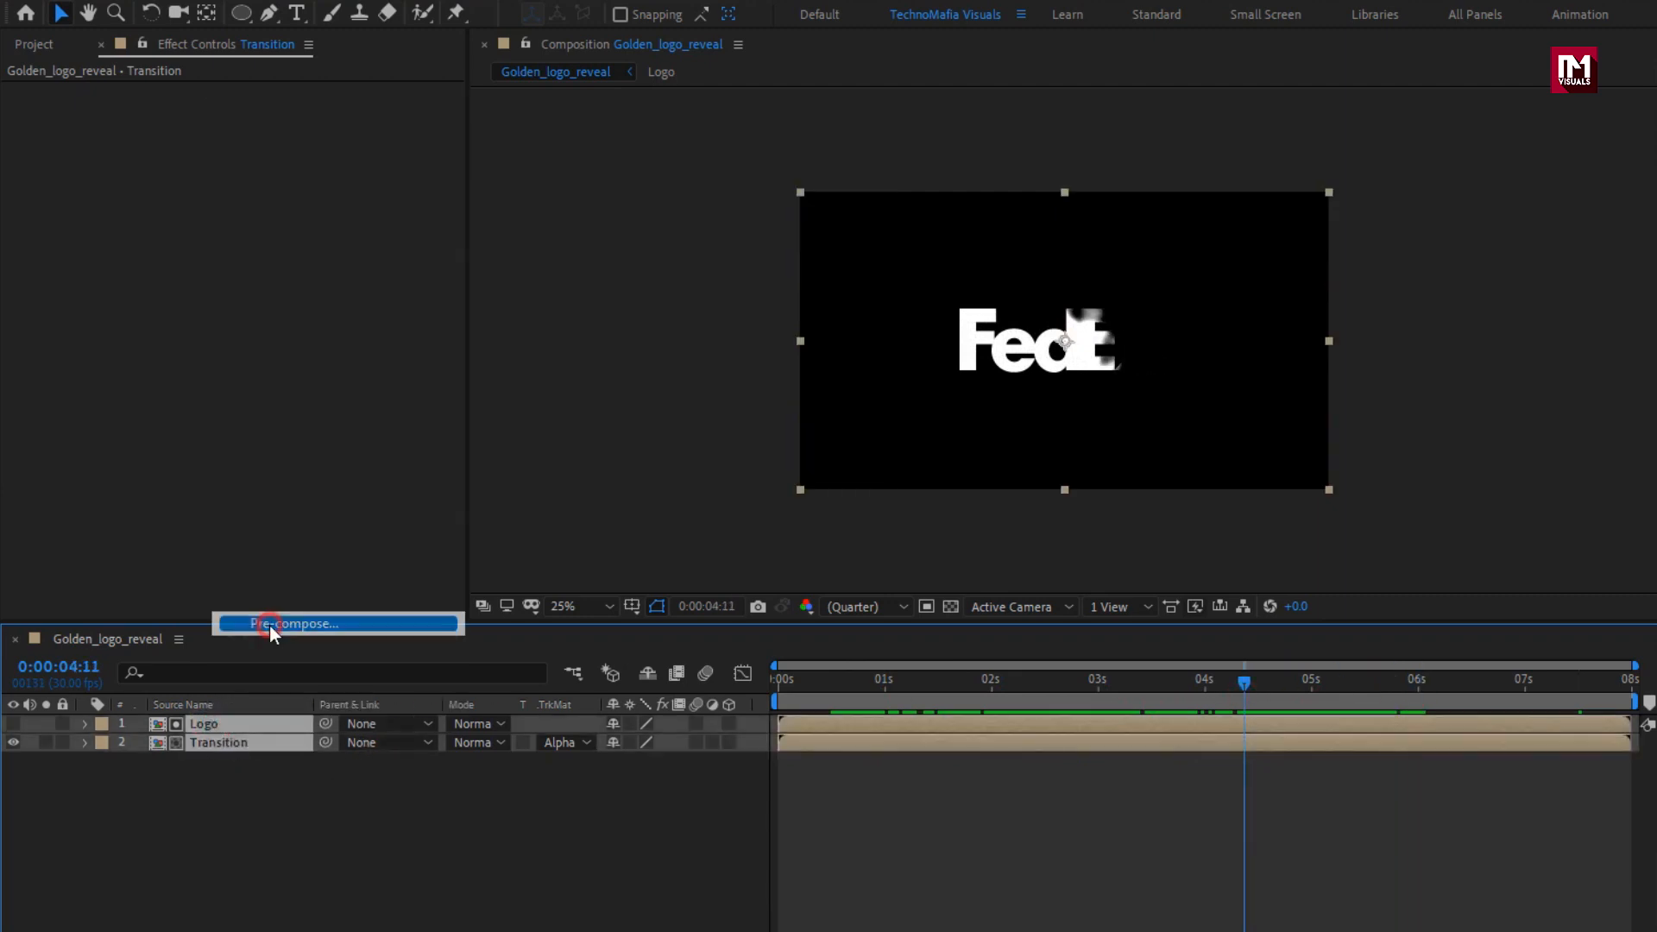
text(Logo)
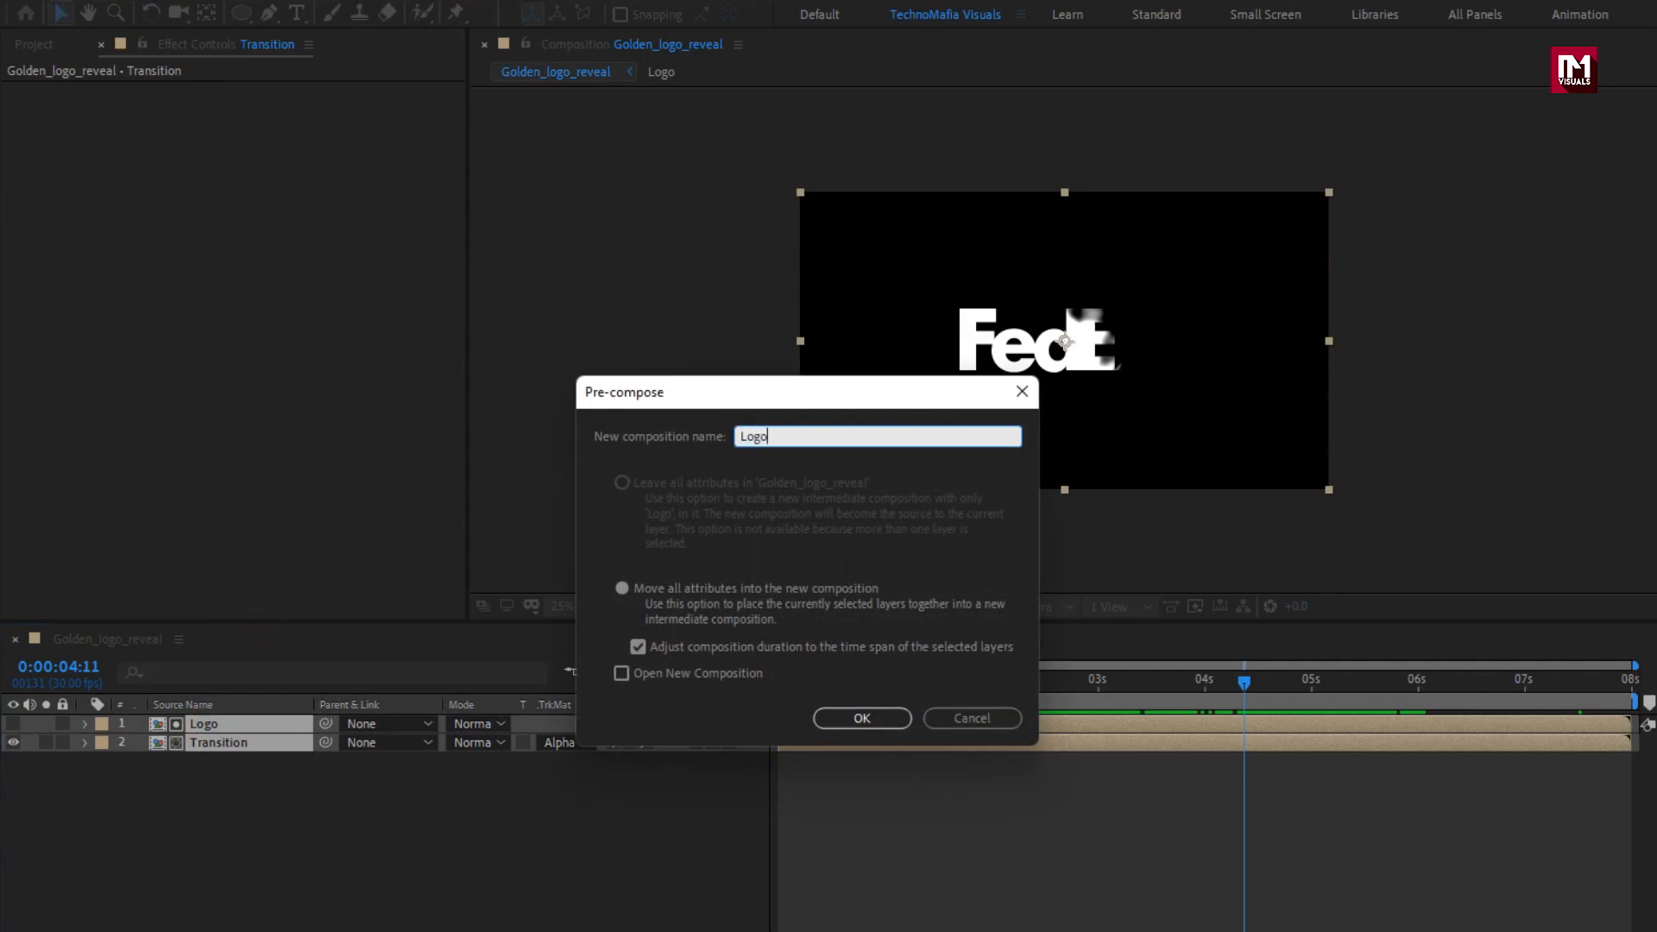
text(_transition)
click(856, 713)
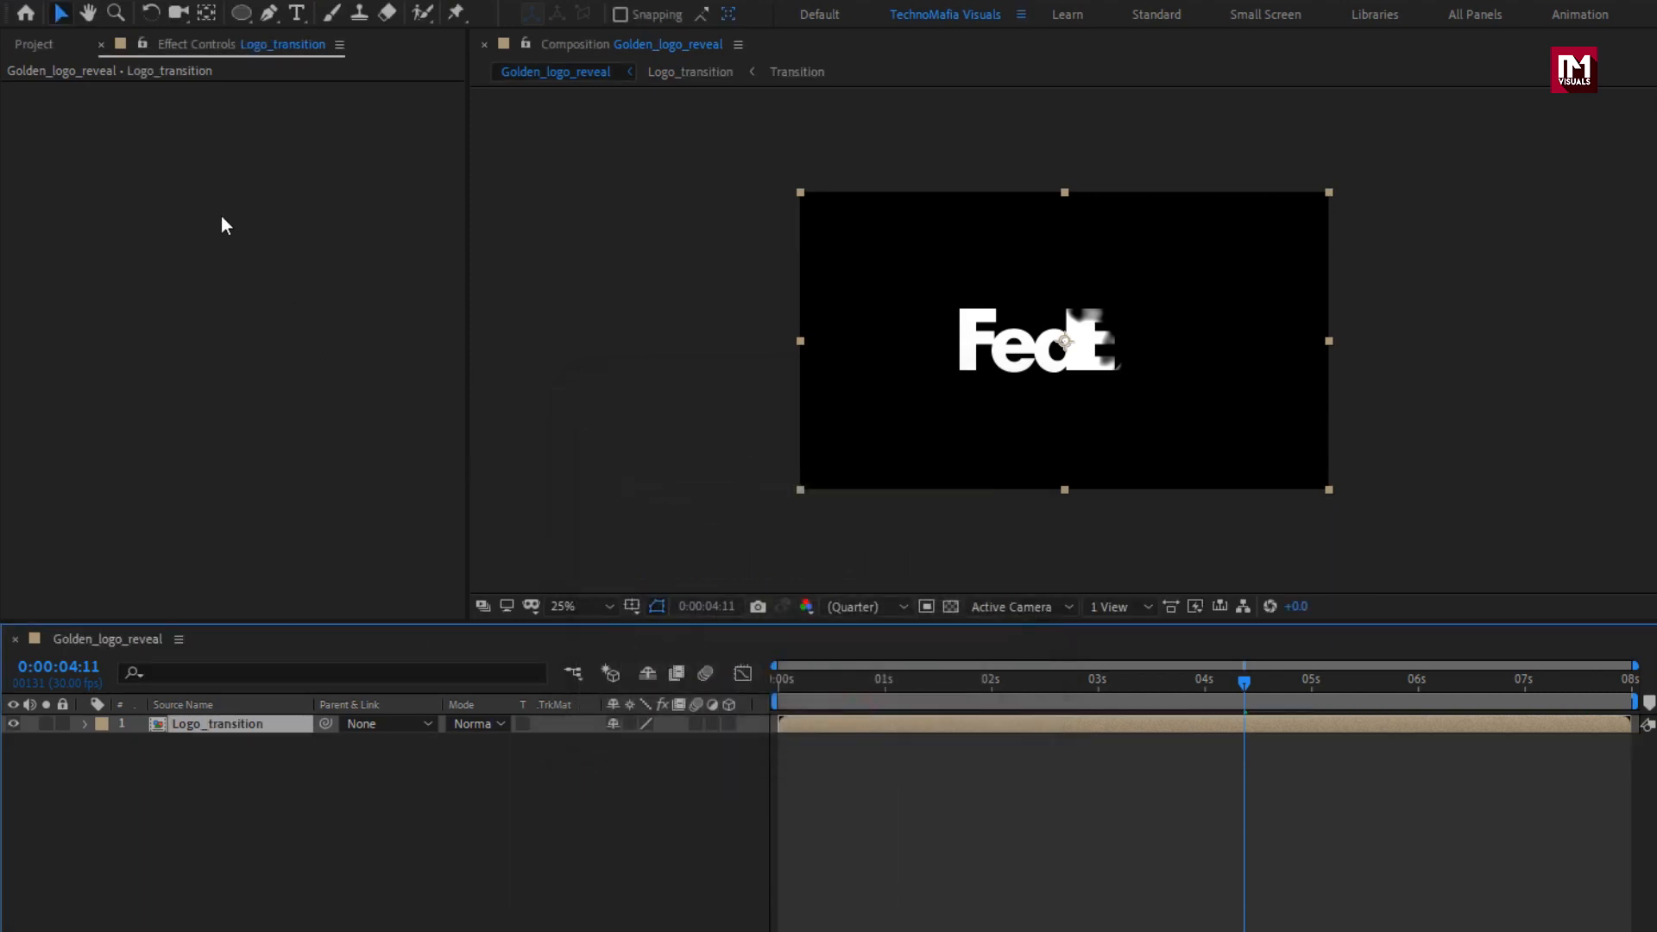
Add gold.png beneath the Logo_transition layer, set its track matte to Luma Matte "Logo_transition", and preview the golden reveal.
click(34, 44)
drag(66, 283, 237, 762)
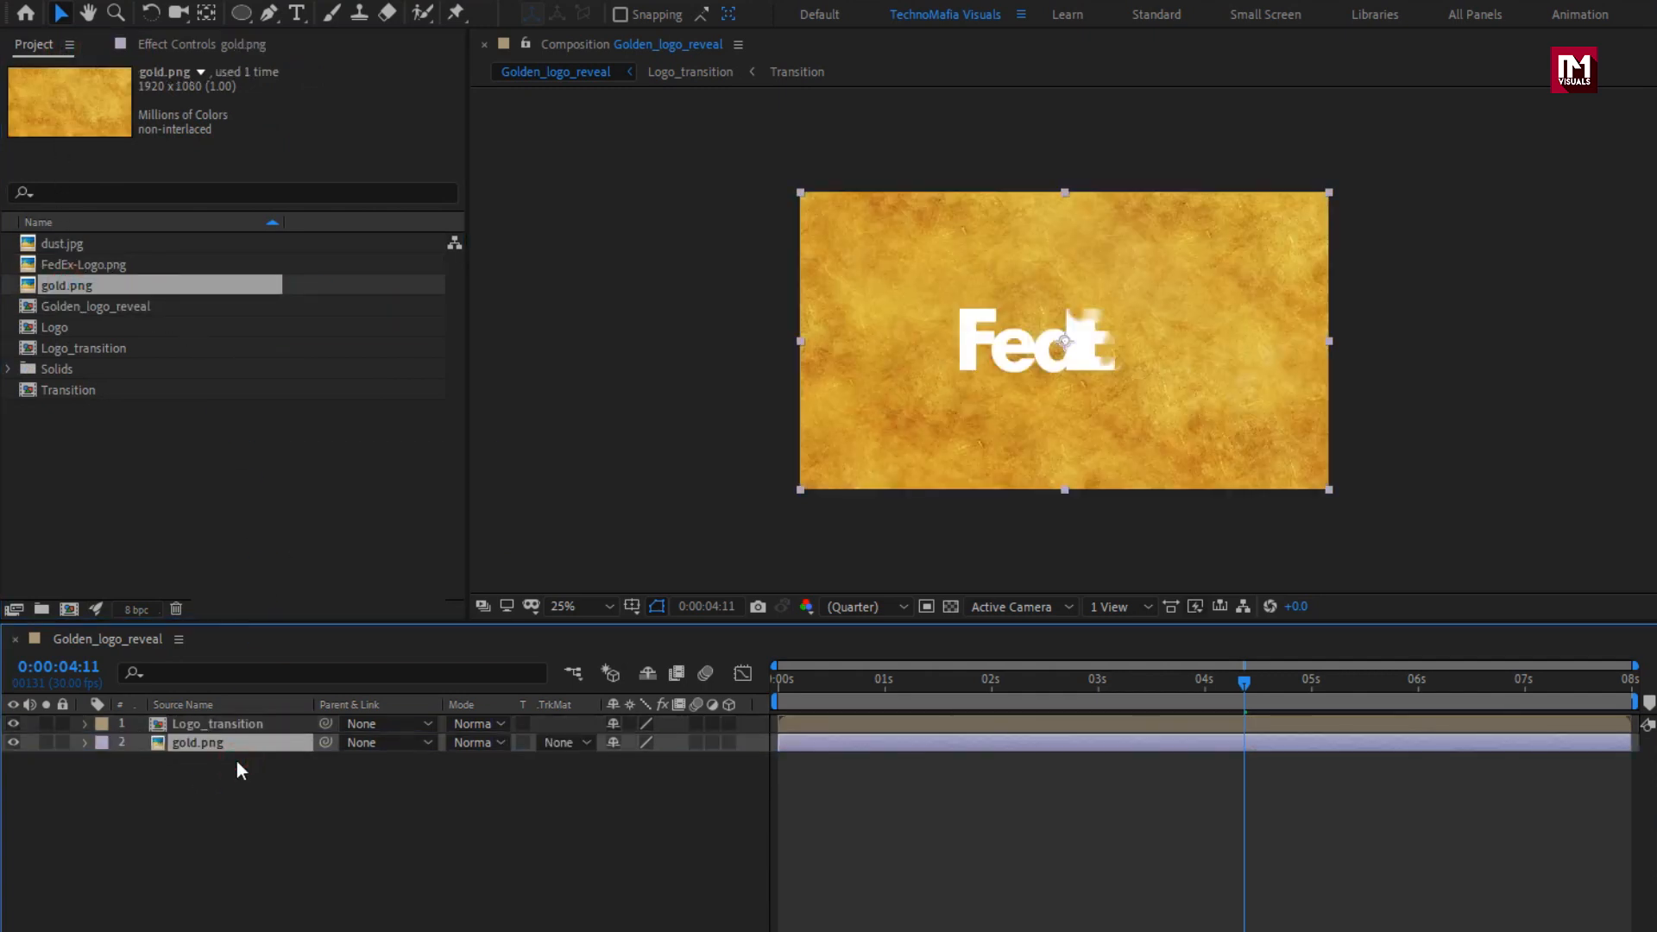
click(547, 746)
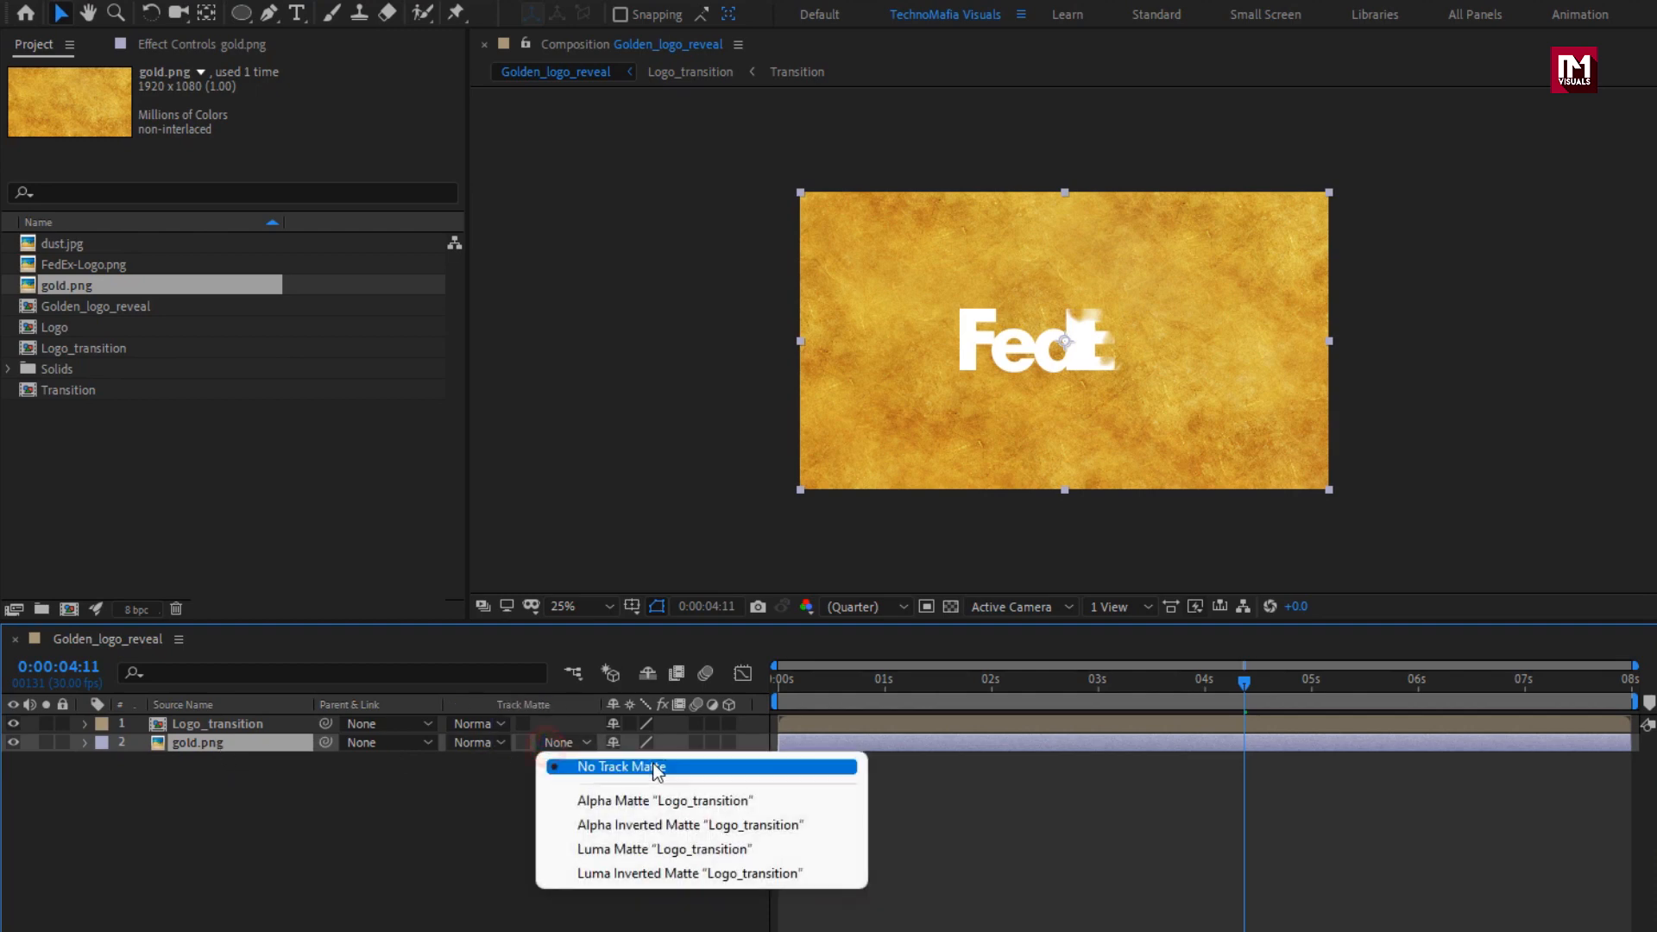
click(739, 856)
drag(907, 687, 1403, 691)
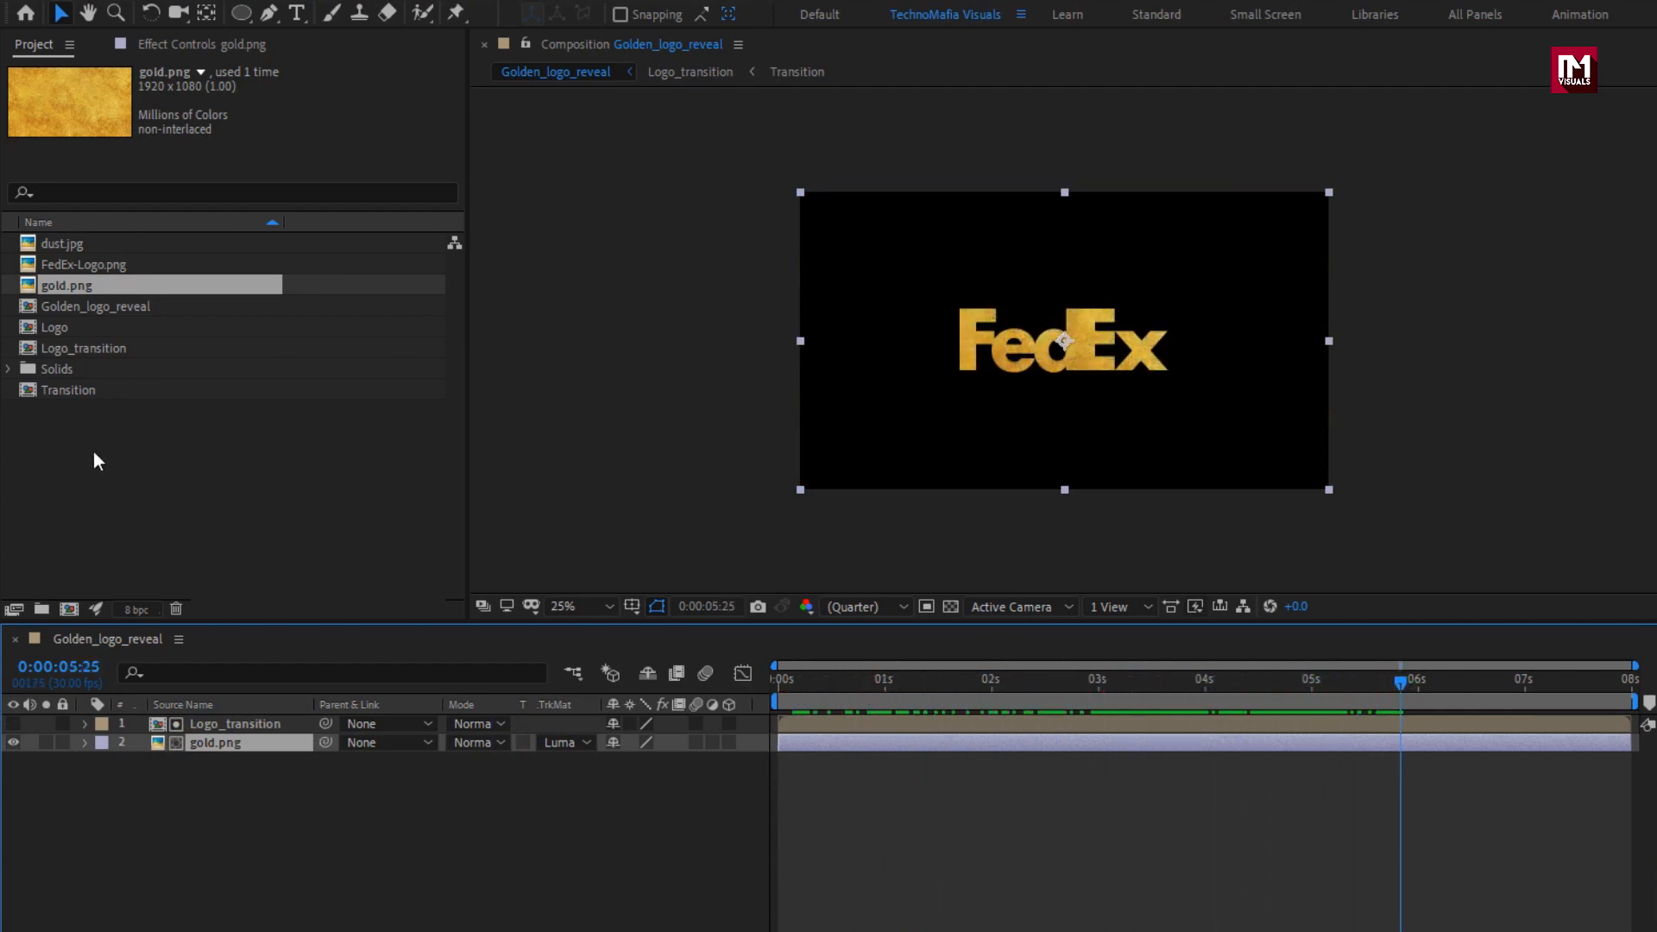
Add the Transition composition above Logo_transition in the Golden_logo_reveal timeline and create an adjustment layer on top of it.
drag(68, 392, 246, 724)
right_click(340, 803)
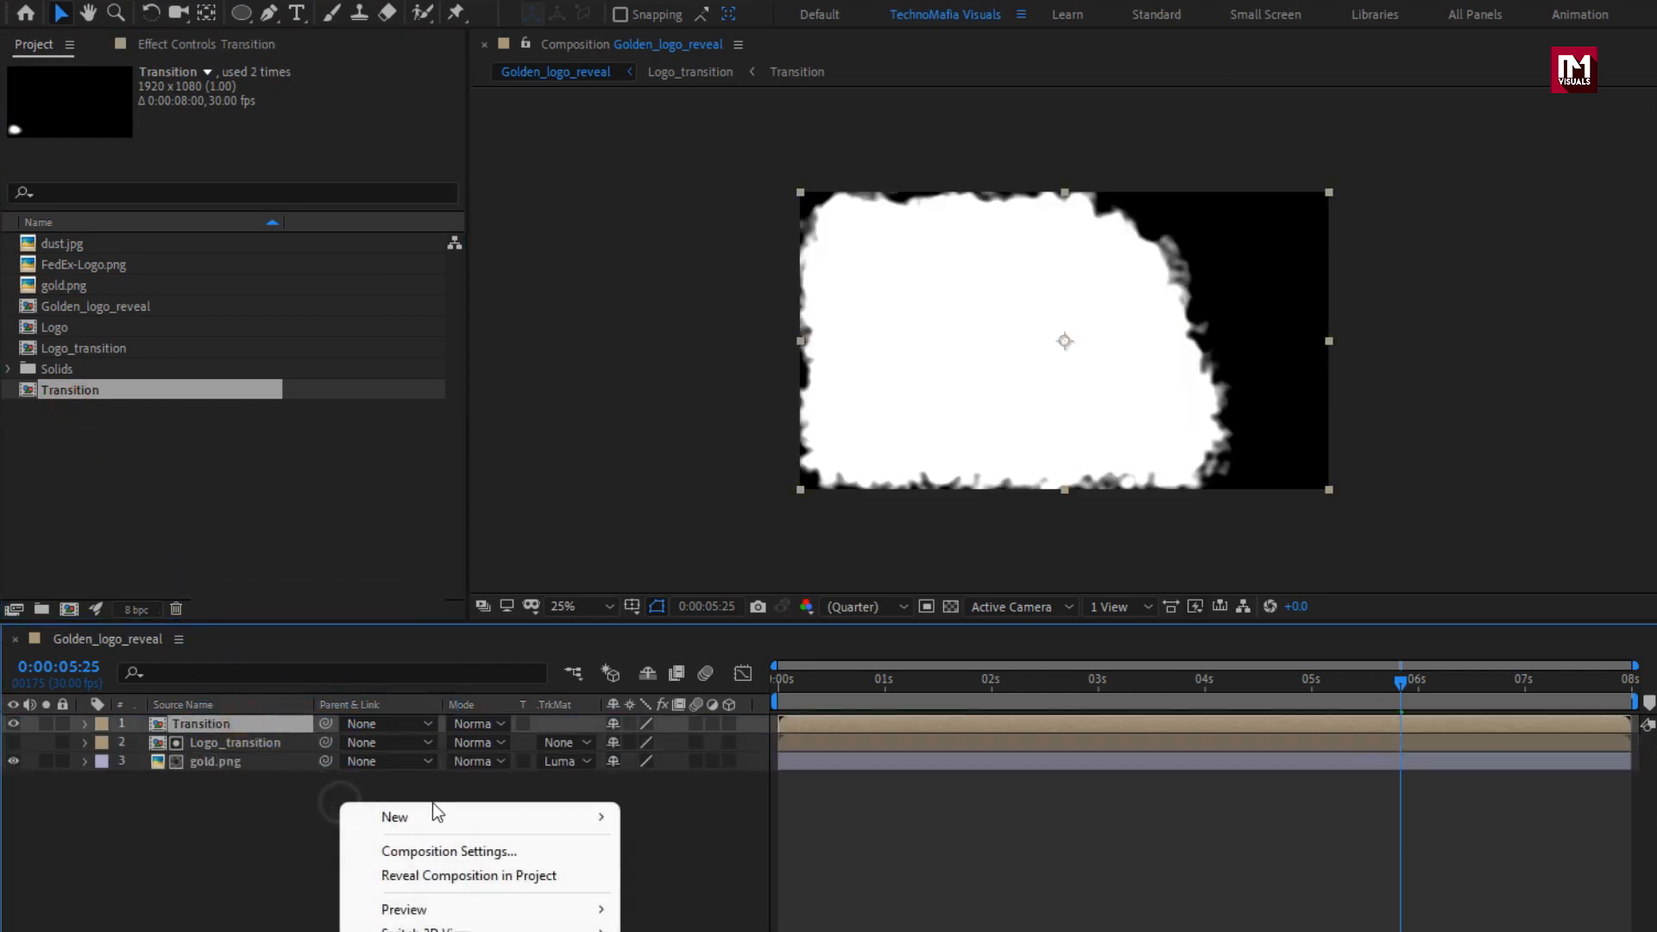
mouse_move(535, 817)
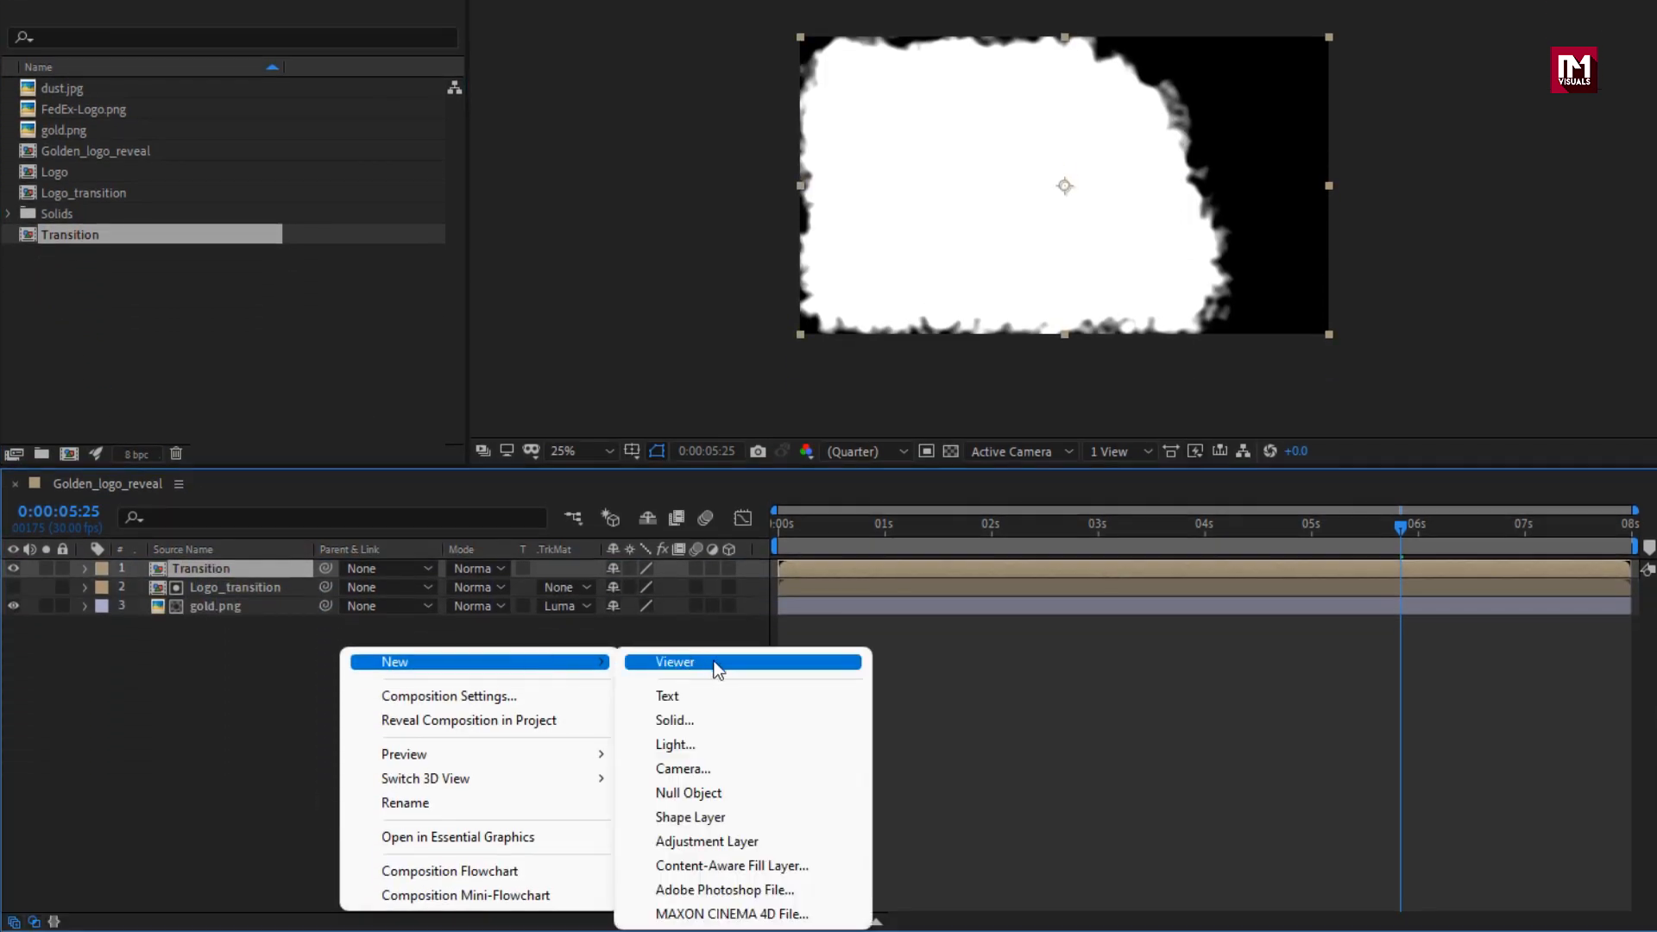
click(718, 839)
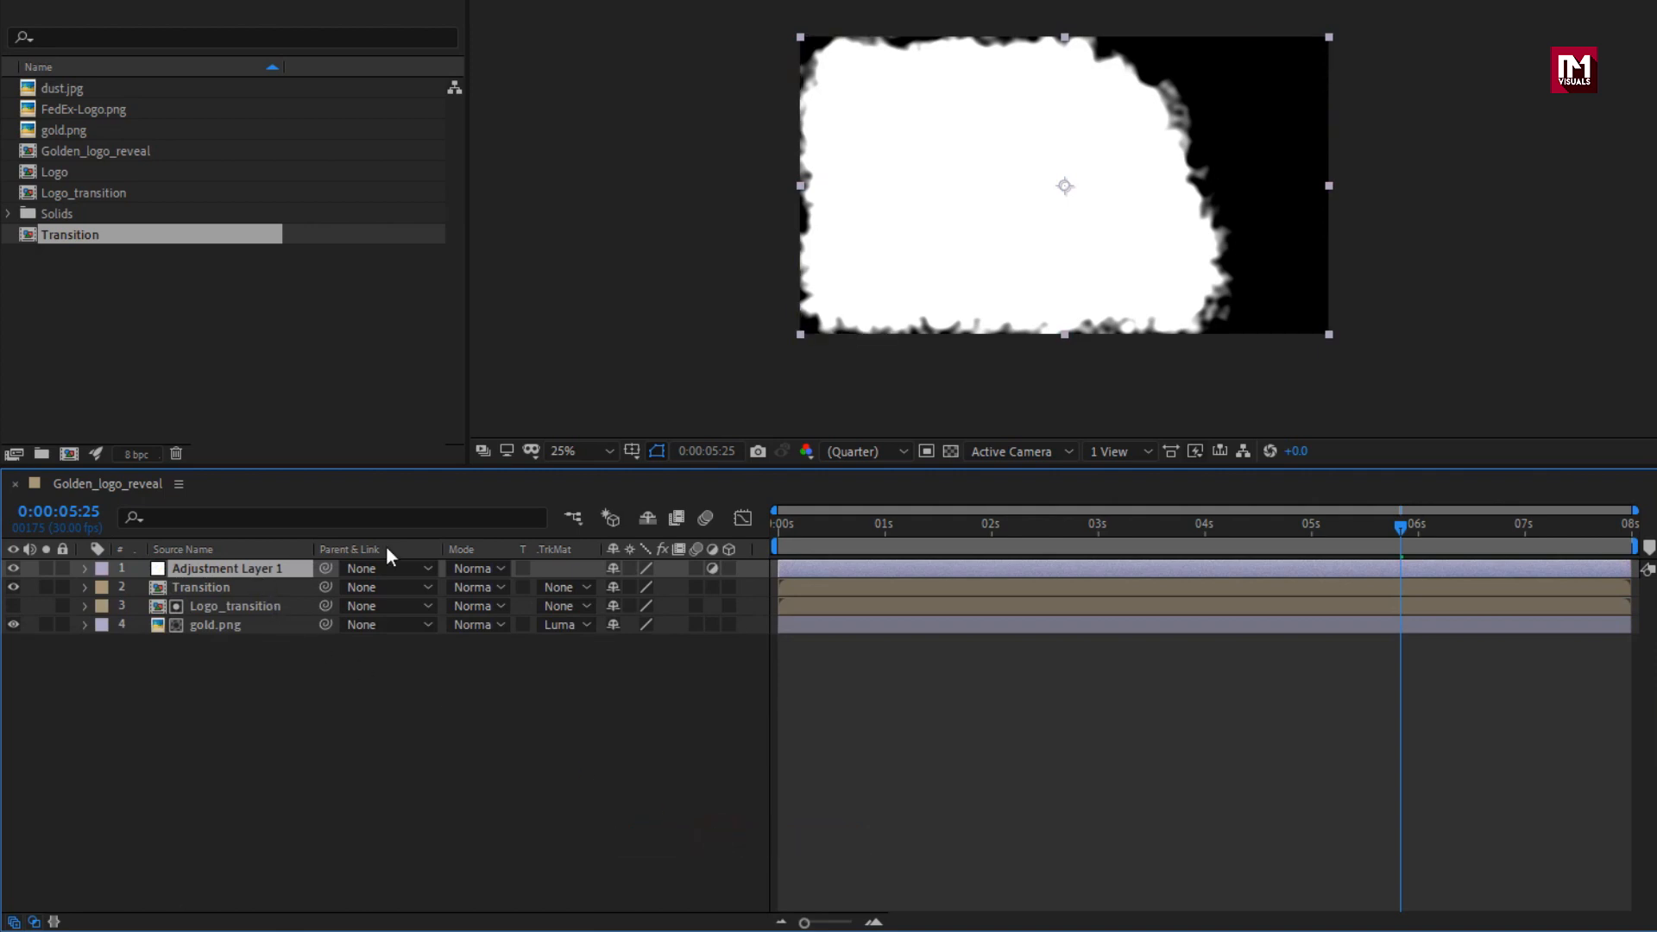
Apply the Find Edges effect to the adjustment layer, turn on Invert, and preview the transition outline.
click(1471, 46)
text(rough)
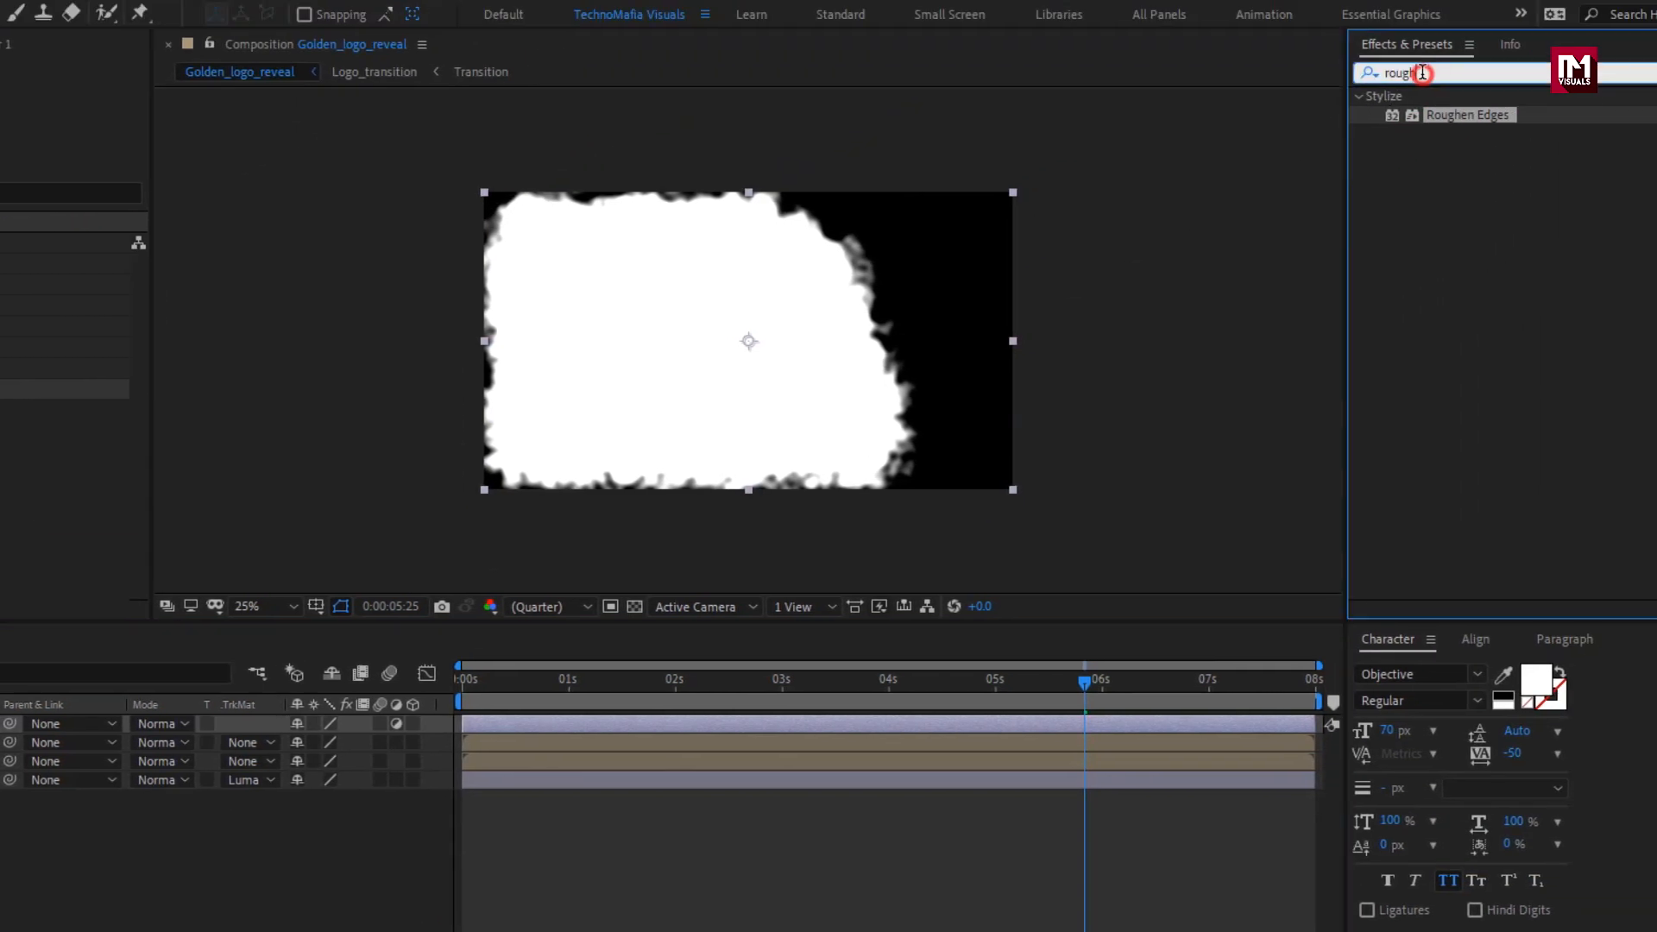
drag(1422, 72, 1349, 75)
text(find)
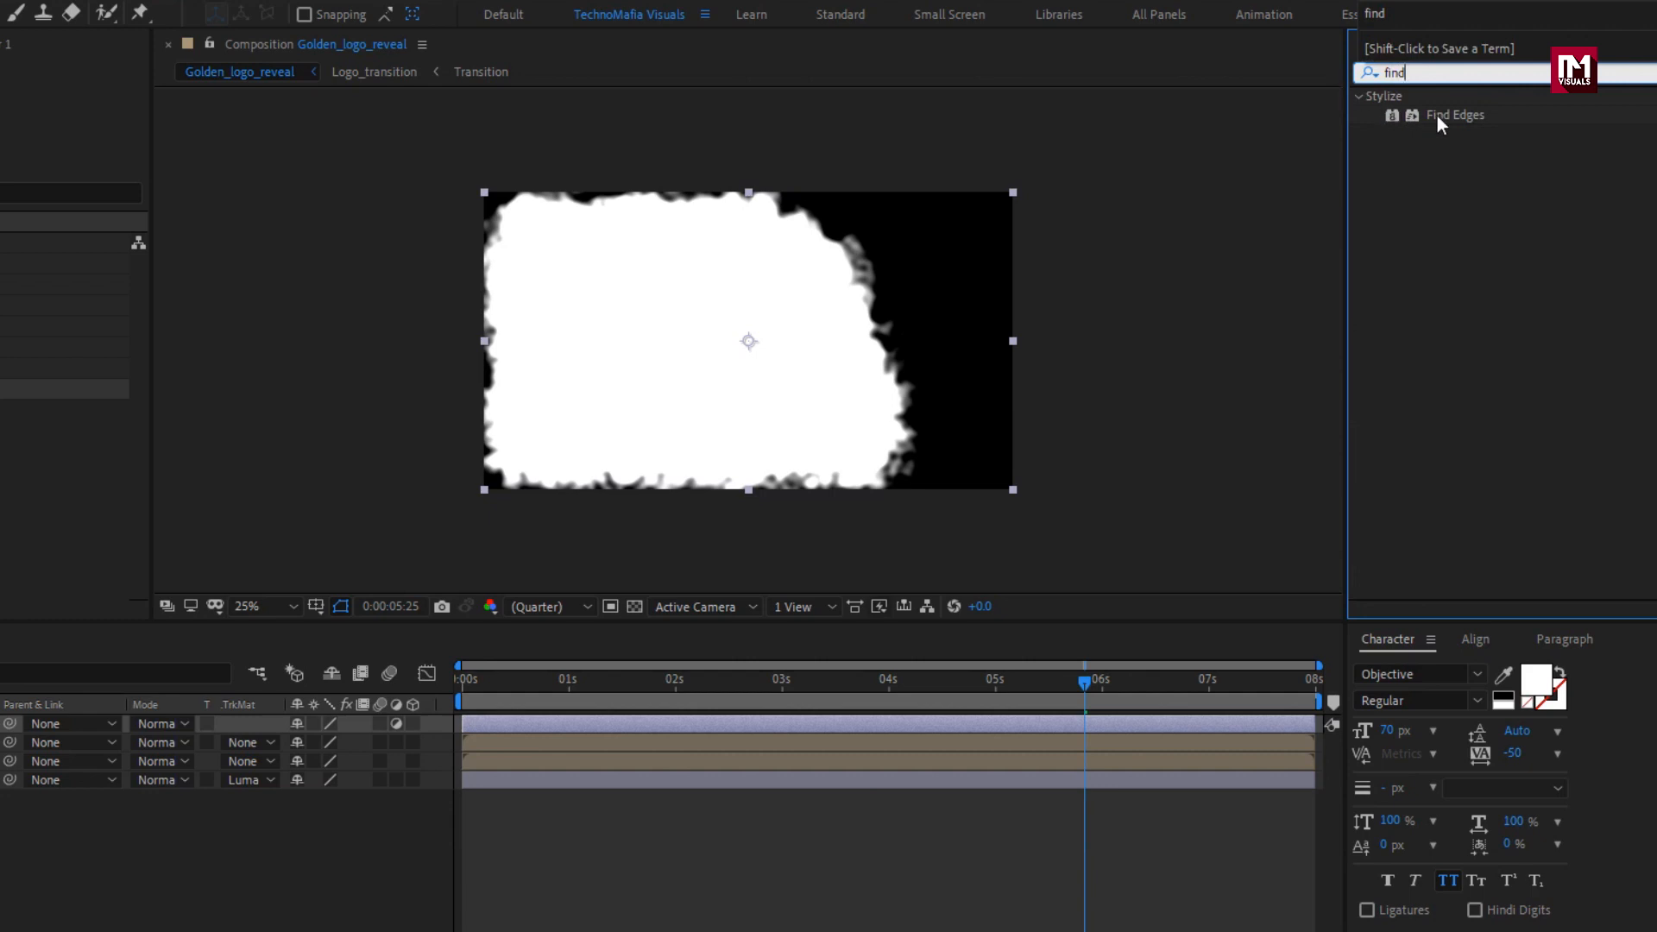
double_click(1453, 117)
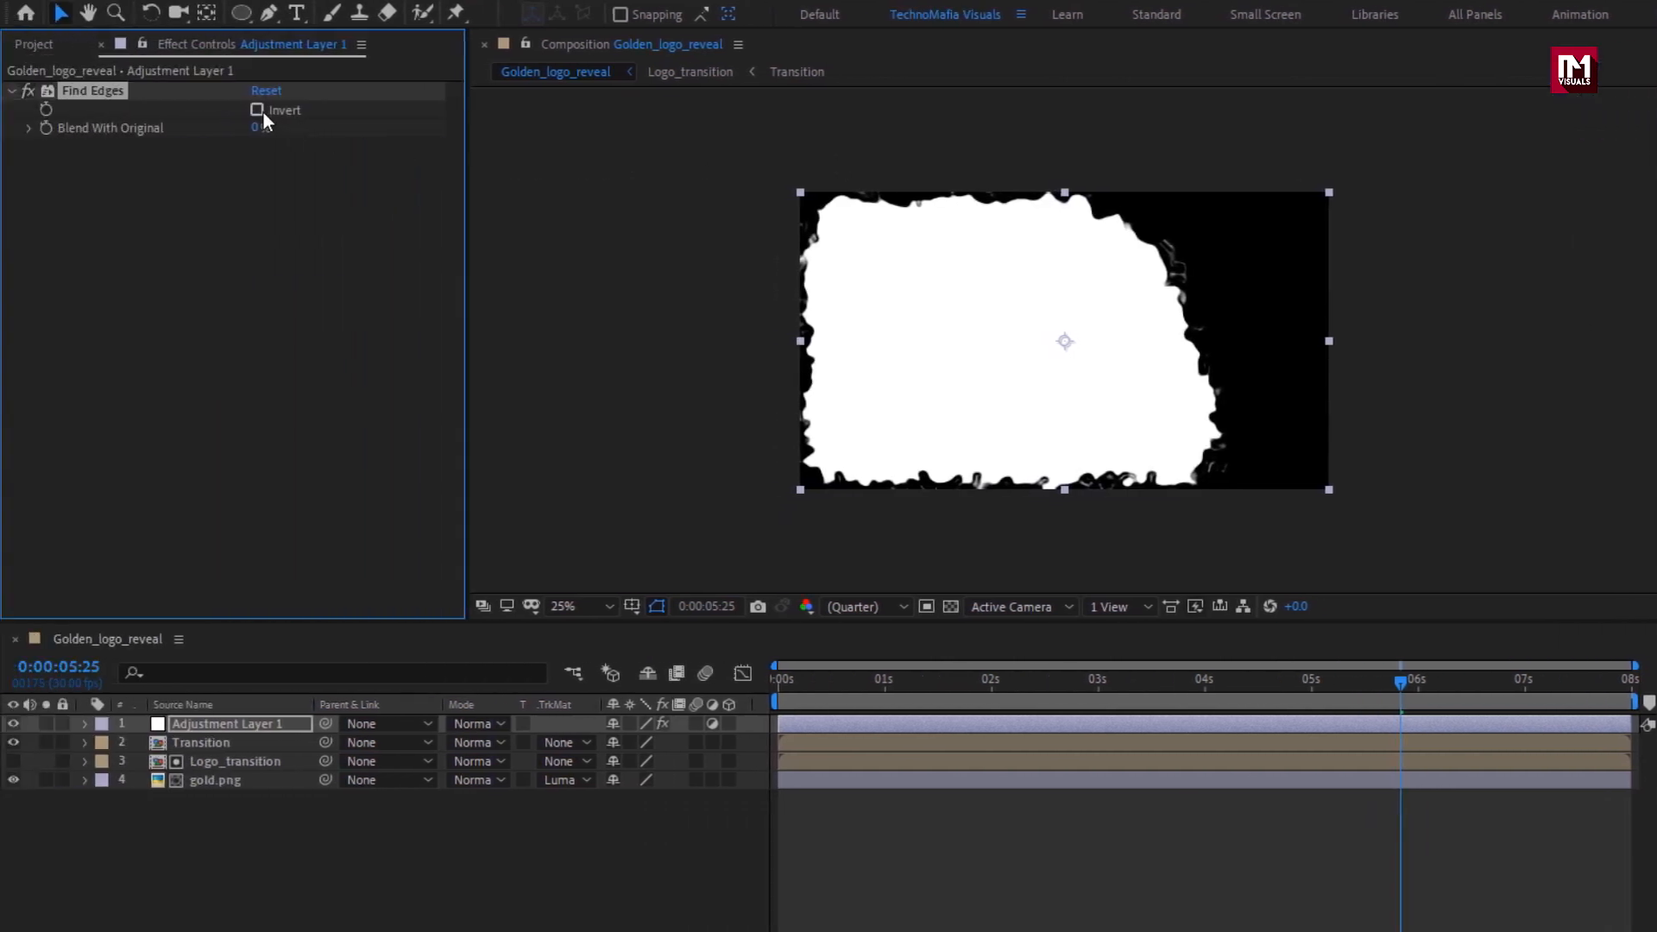
click(257, 110)
drag(1260, 686, 1188, 677)
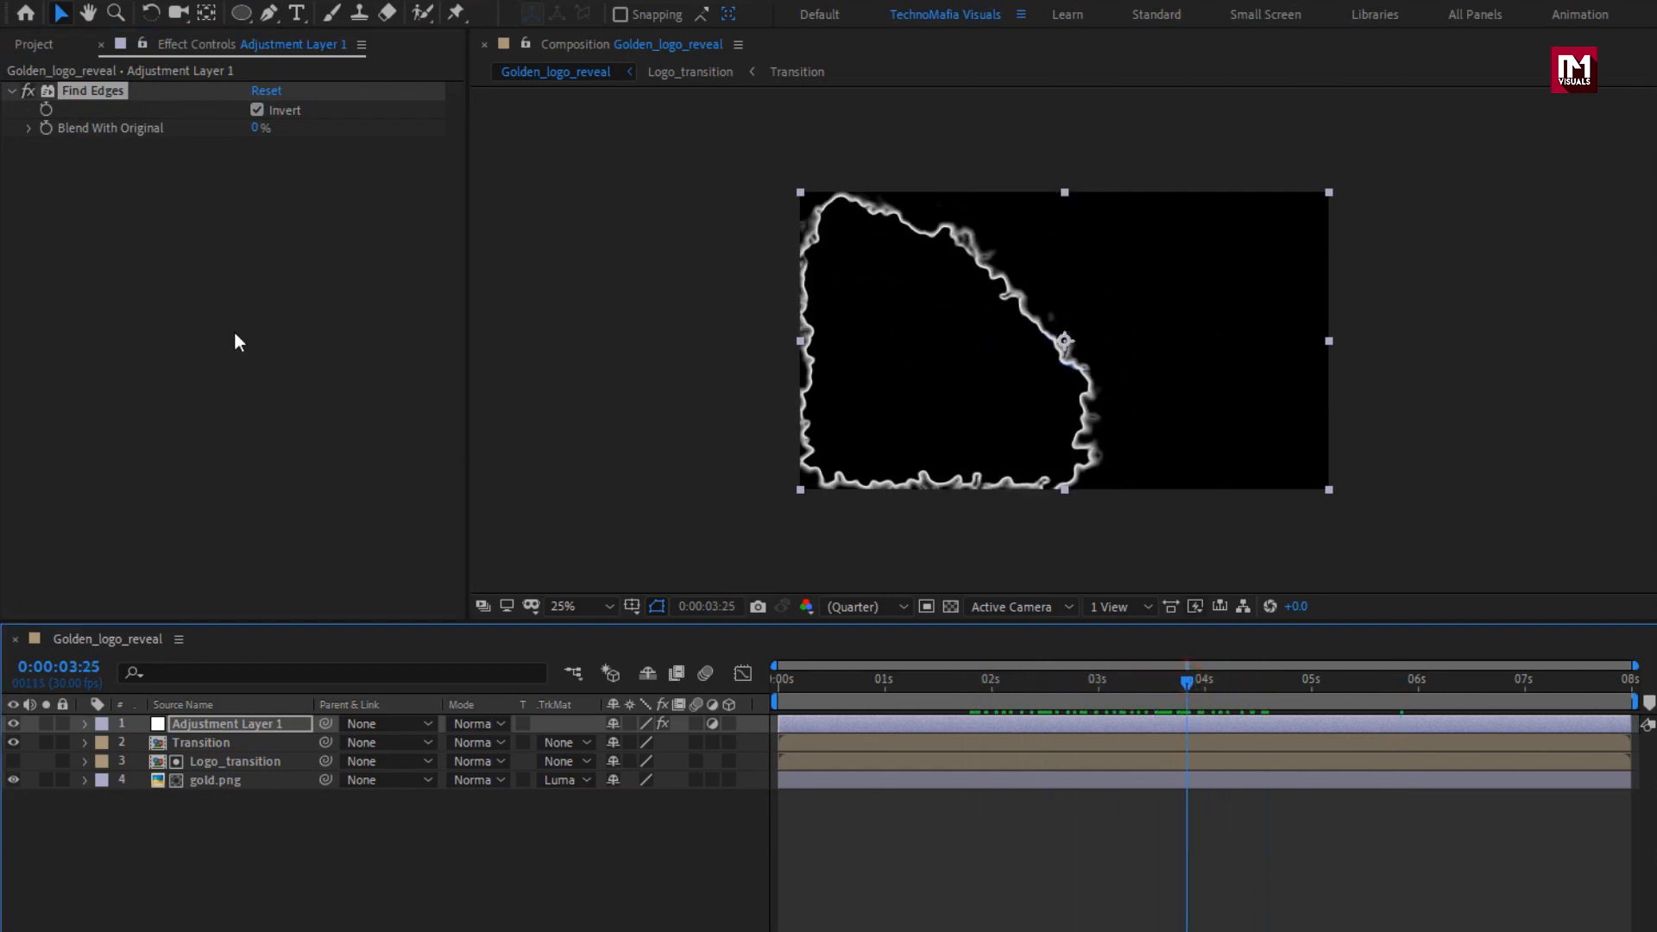
Add the Logo composition to the timeline as the topmost layer, above the adjustment layer.
click(26, 46)
click(52, 327)
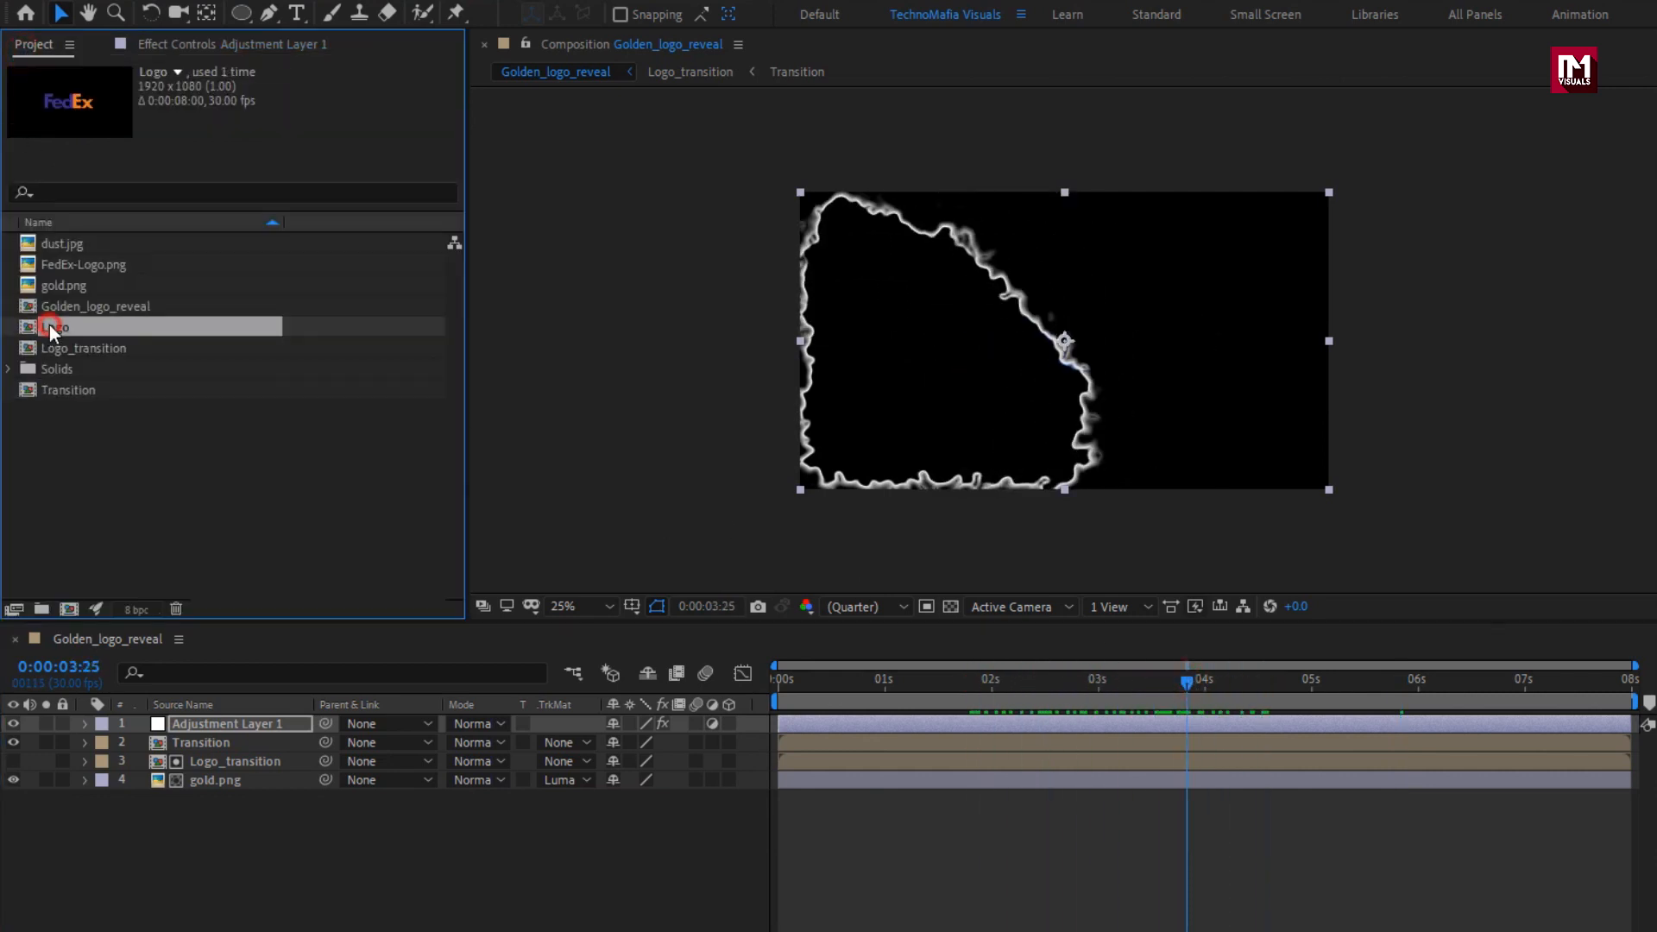
drag(54, 328, 225, 717)
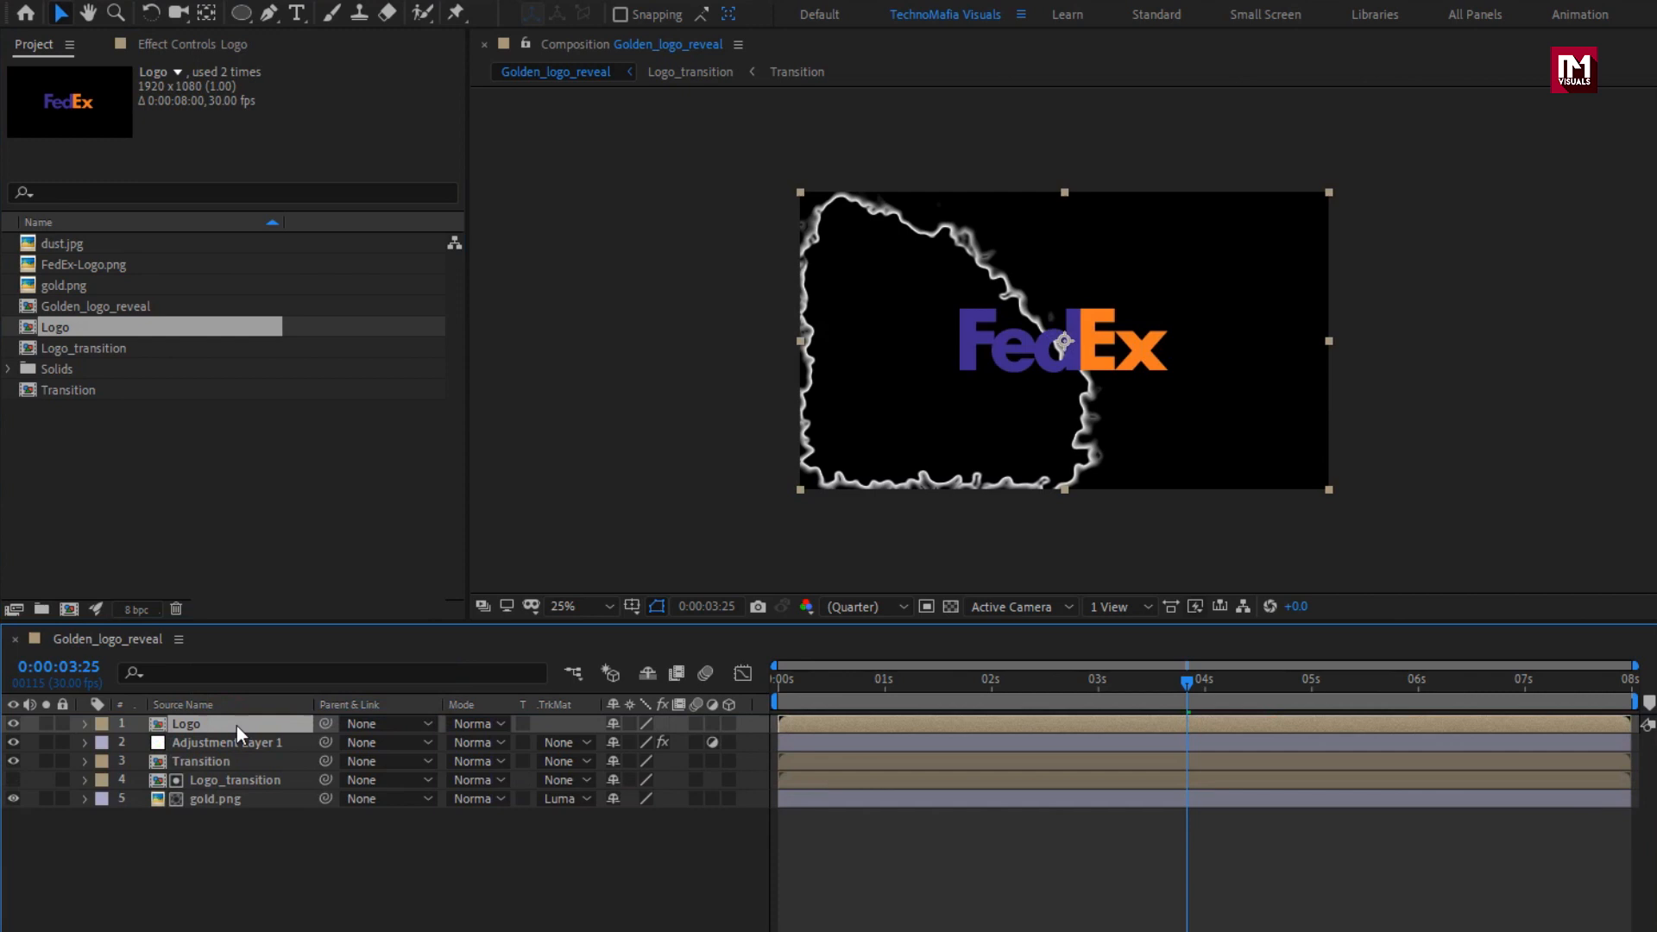
Apply the Fill effect to the Logo layer and set its color to white.
drag(1431, 73, 1325, 75)
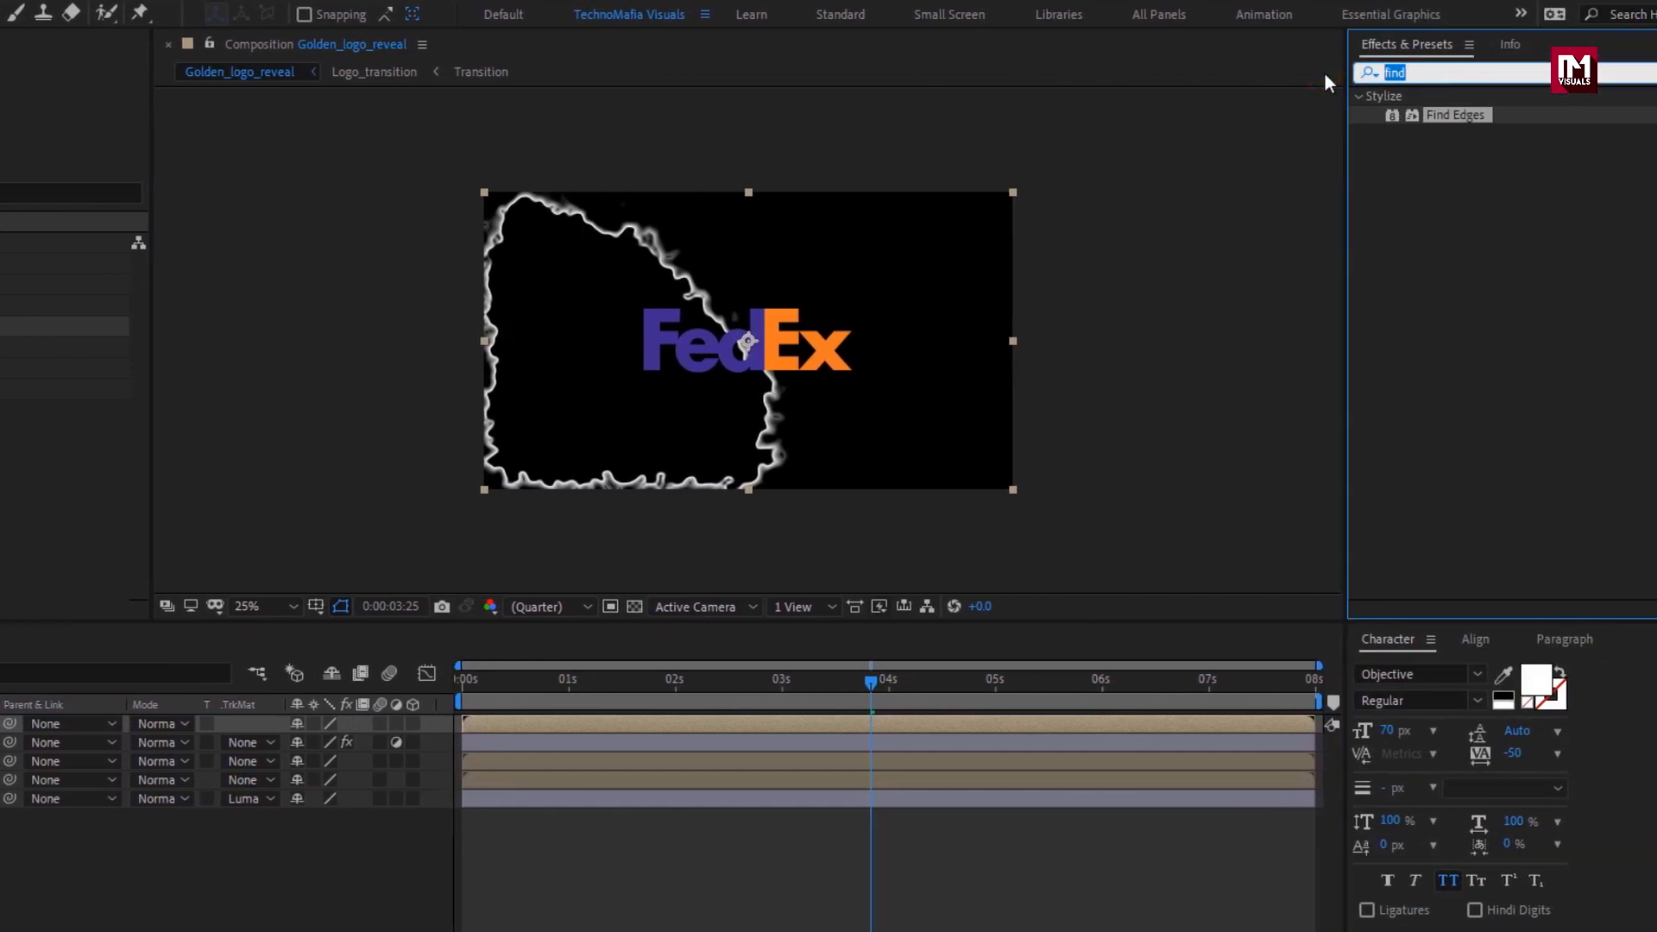
text(fill)
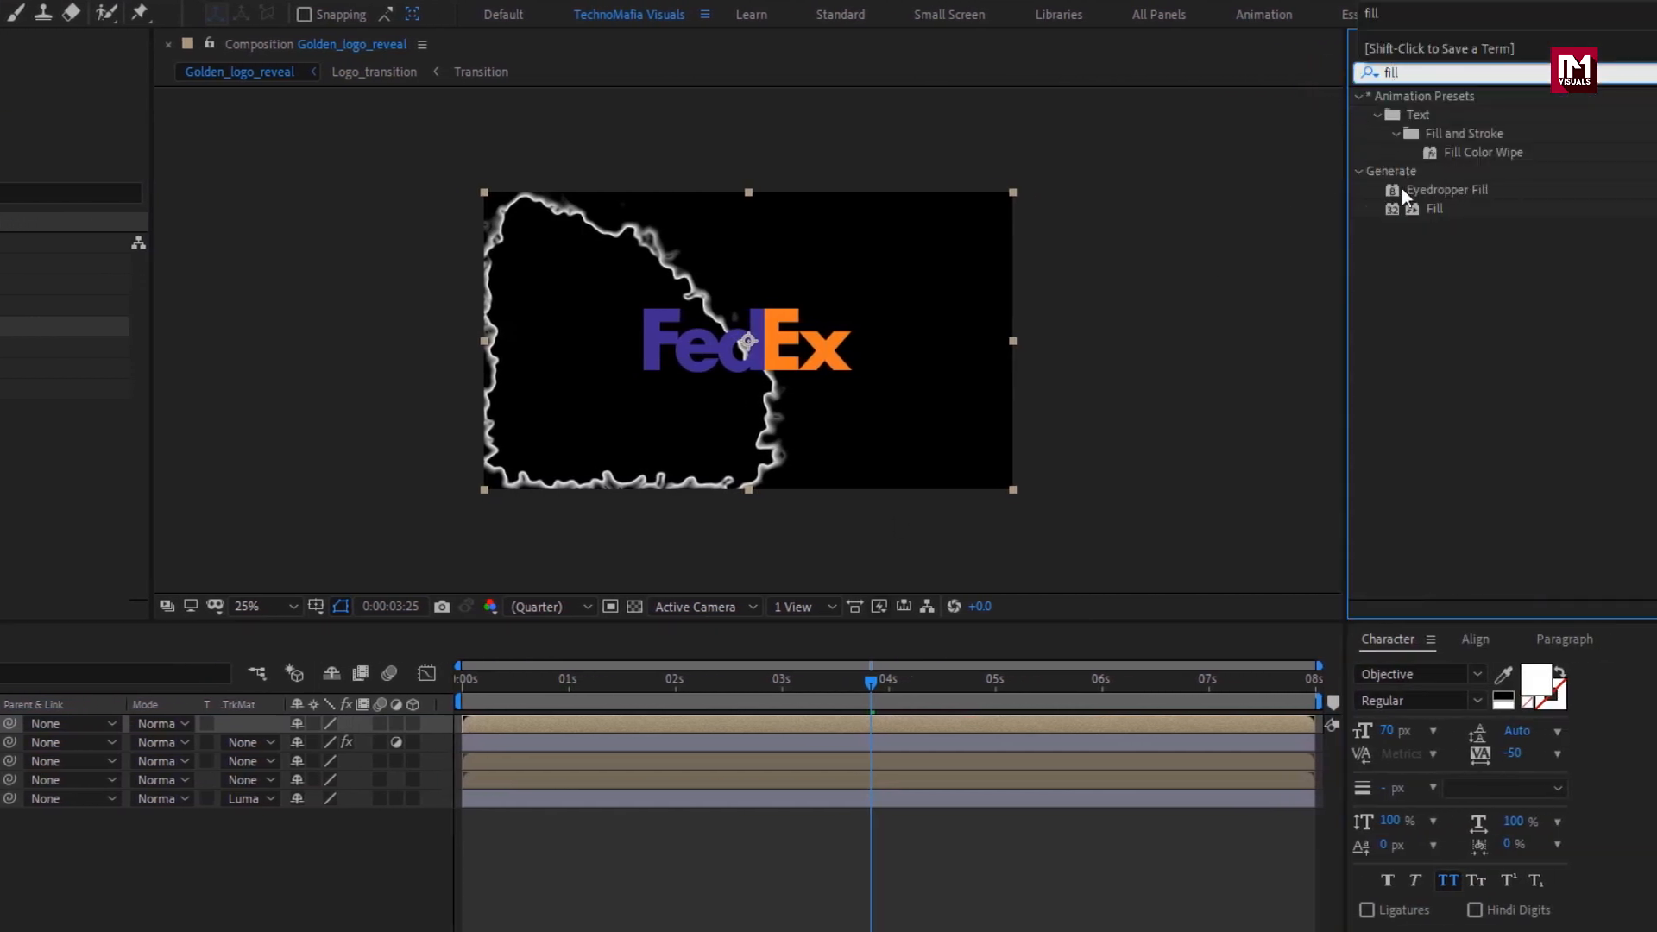
click(1438, 209)
double_click(1442, 209)
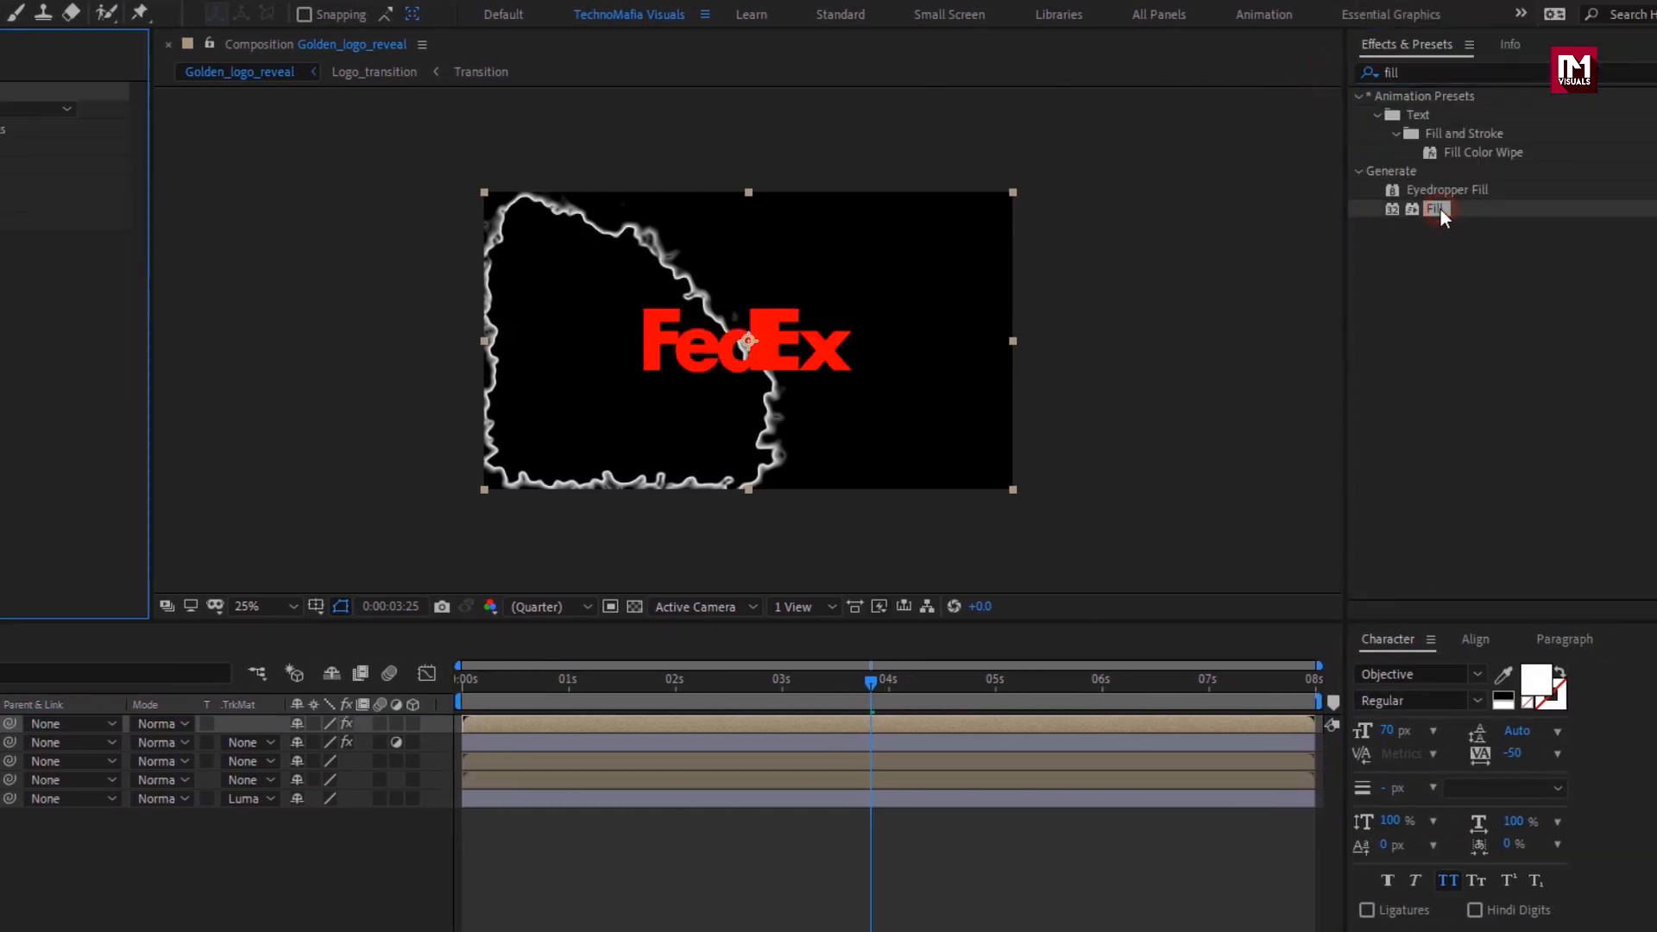
click(270, 150)
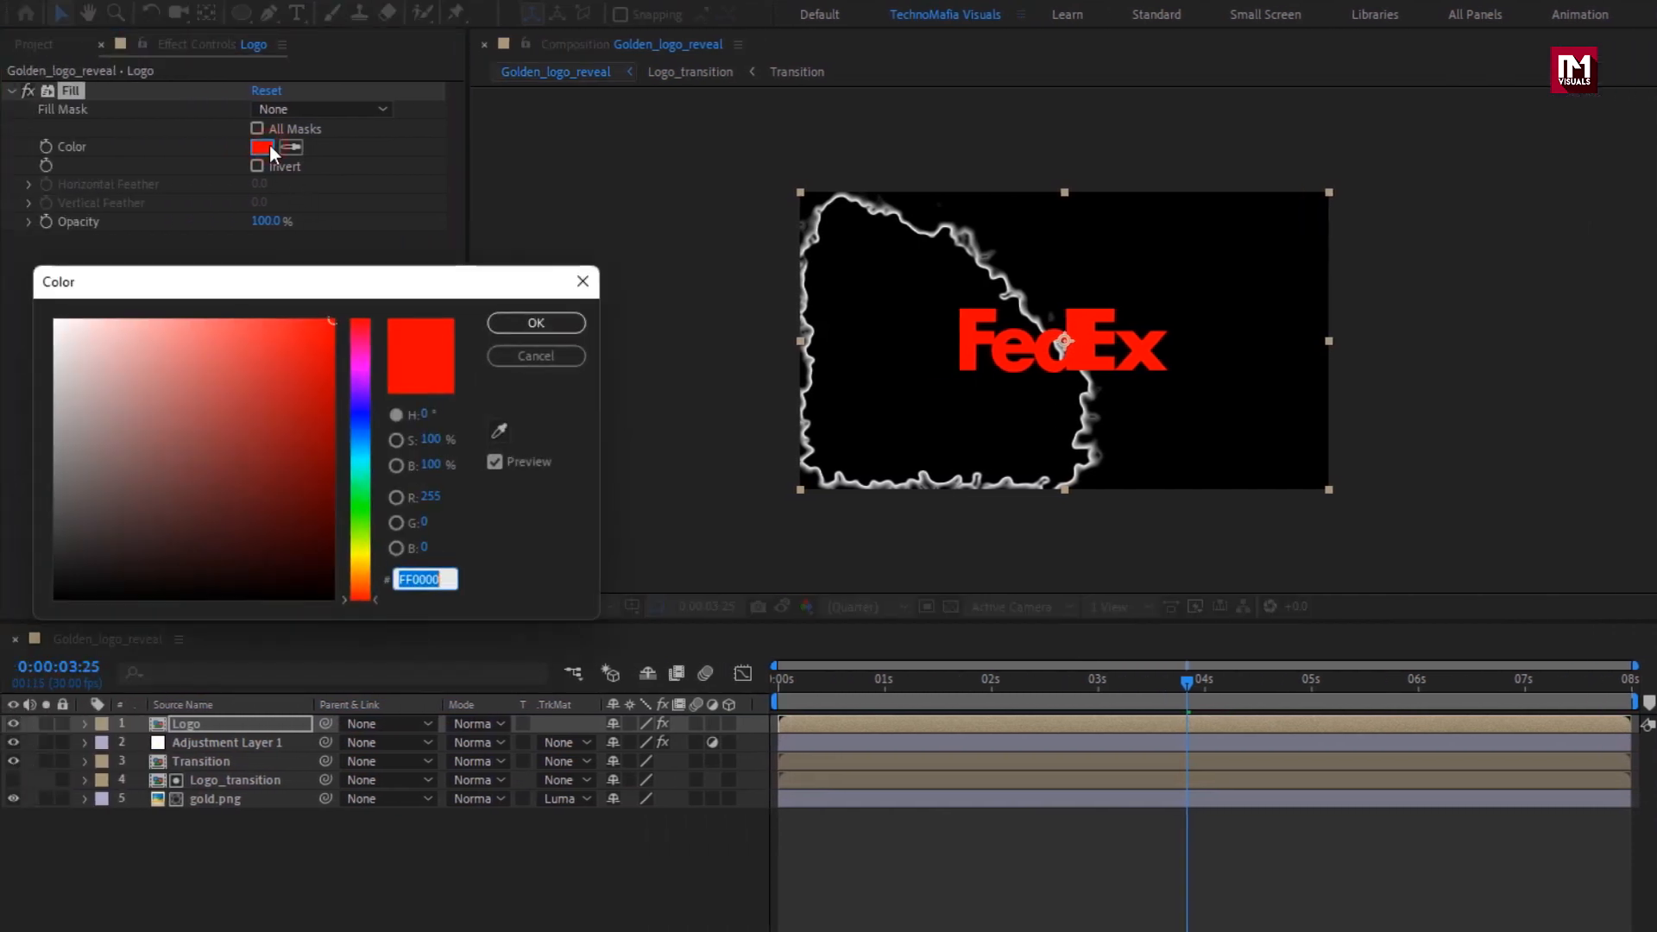
click(56, 321)
click(523, 325)
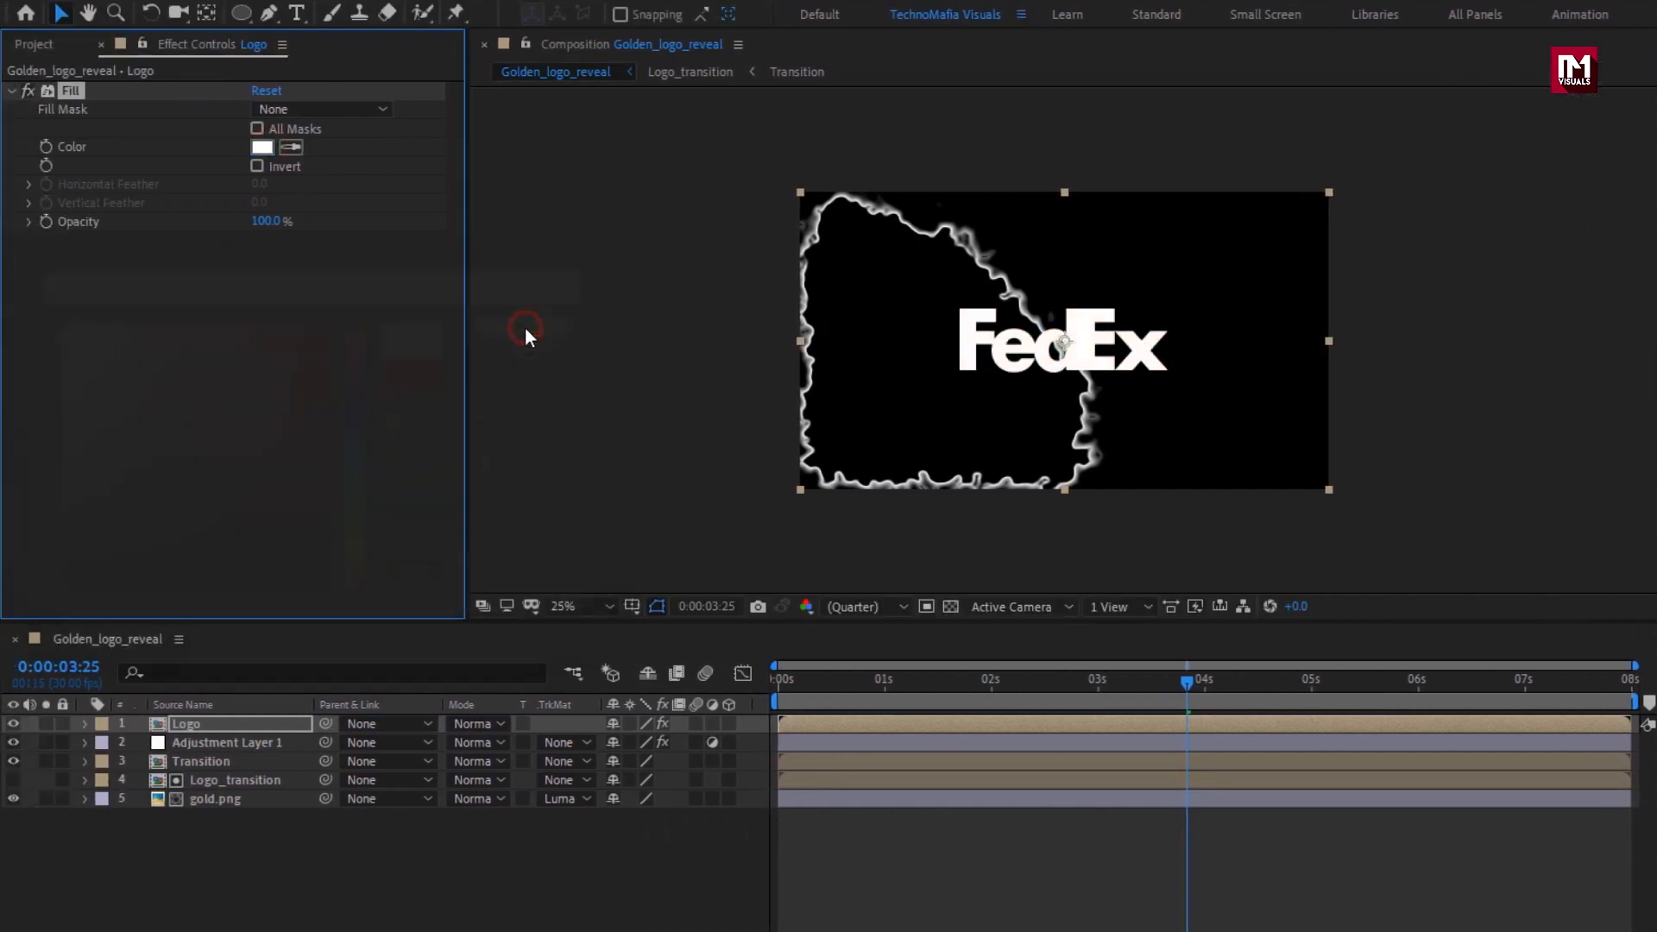
Set the Logo layer's blending mode to Stencil Luma and preview the edge outline moving through the logo.
click(187, 725)
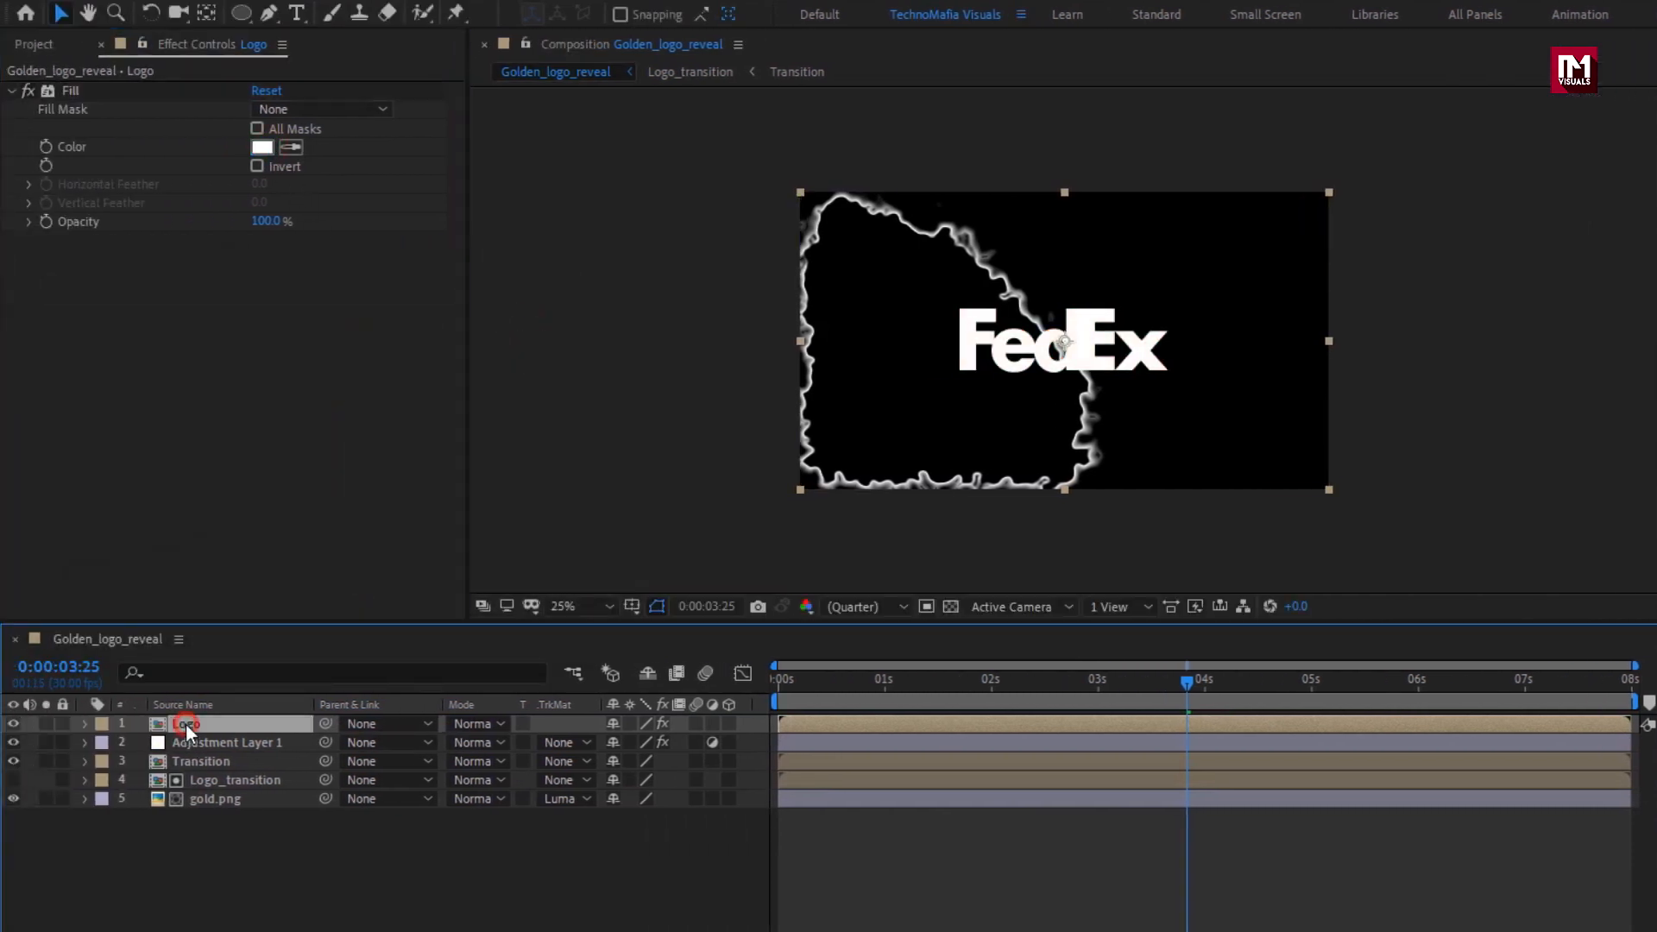
click(458, 725)
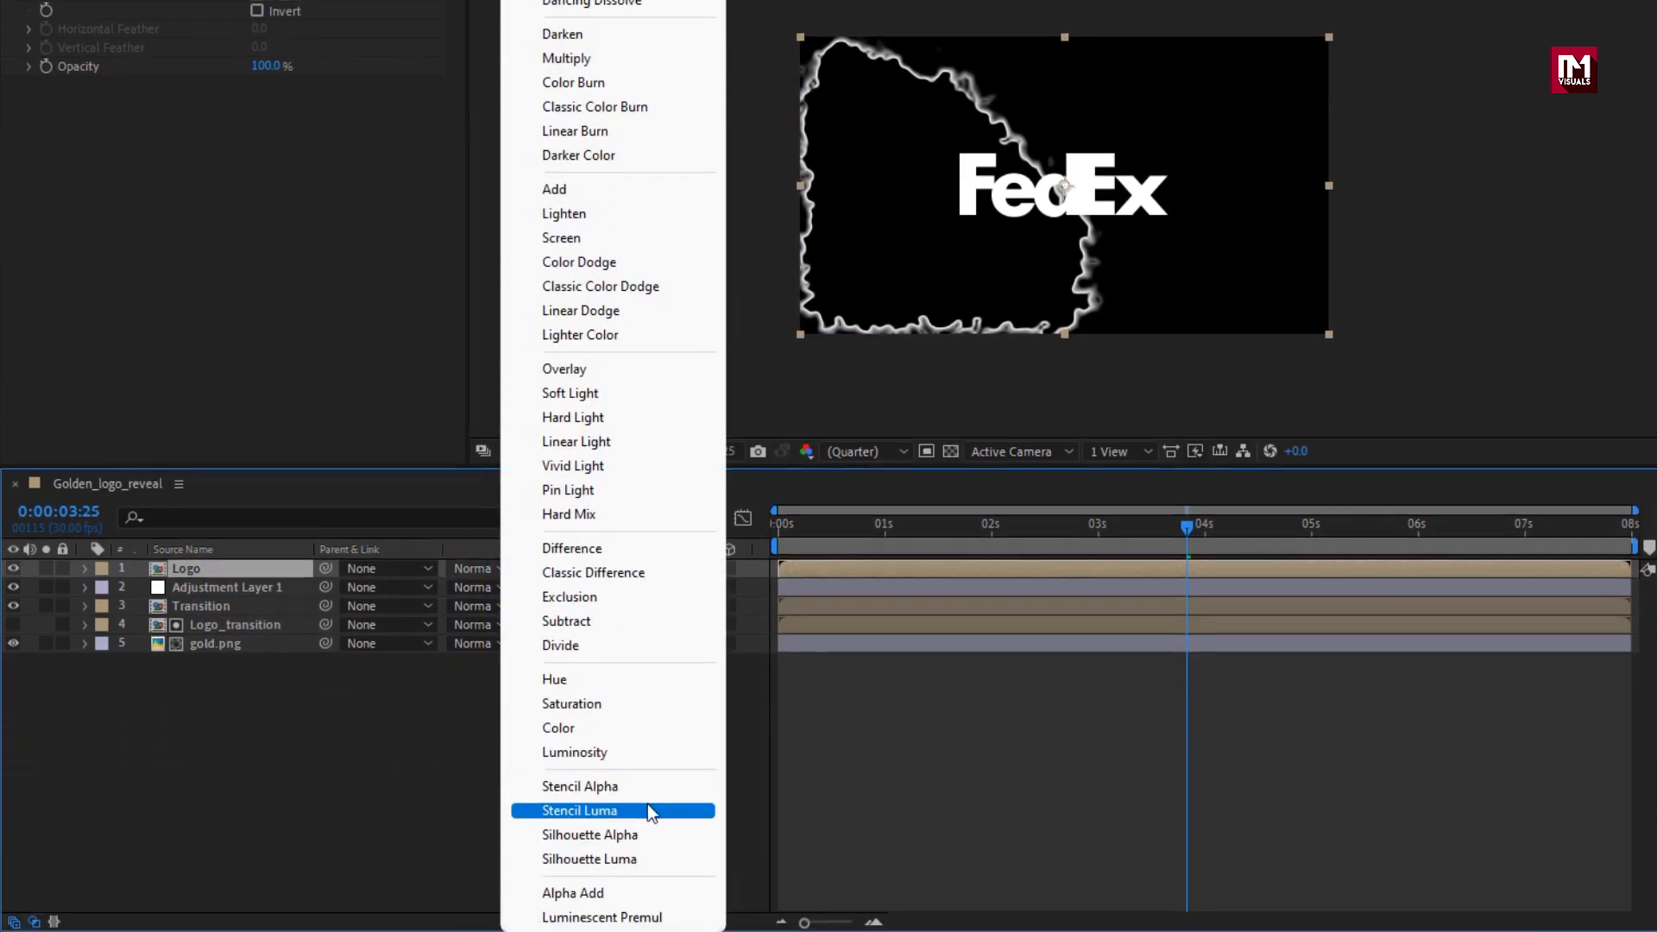
click(647, 931)
mouse_move(983, 532)
mouse_down()
mouse_move(962, 533)
mouse_move(996, 531)
mouse_up()
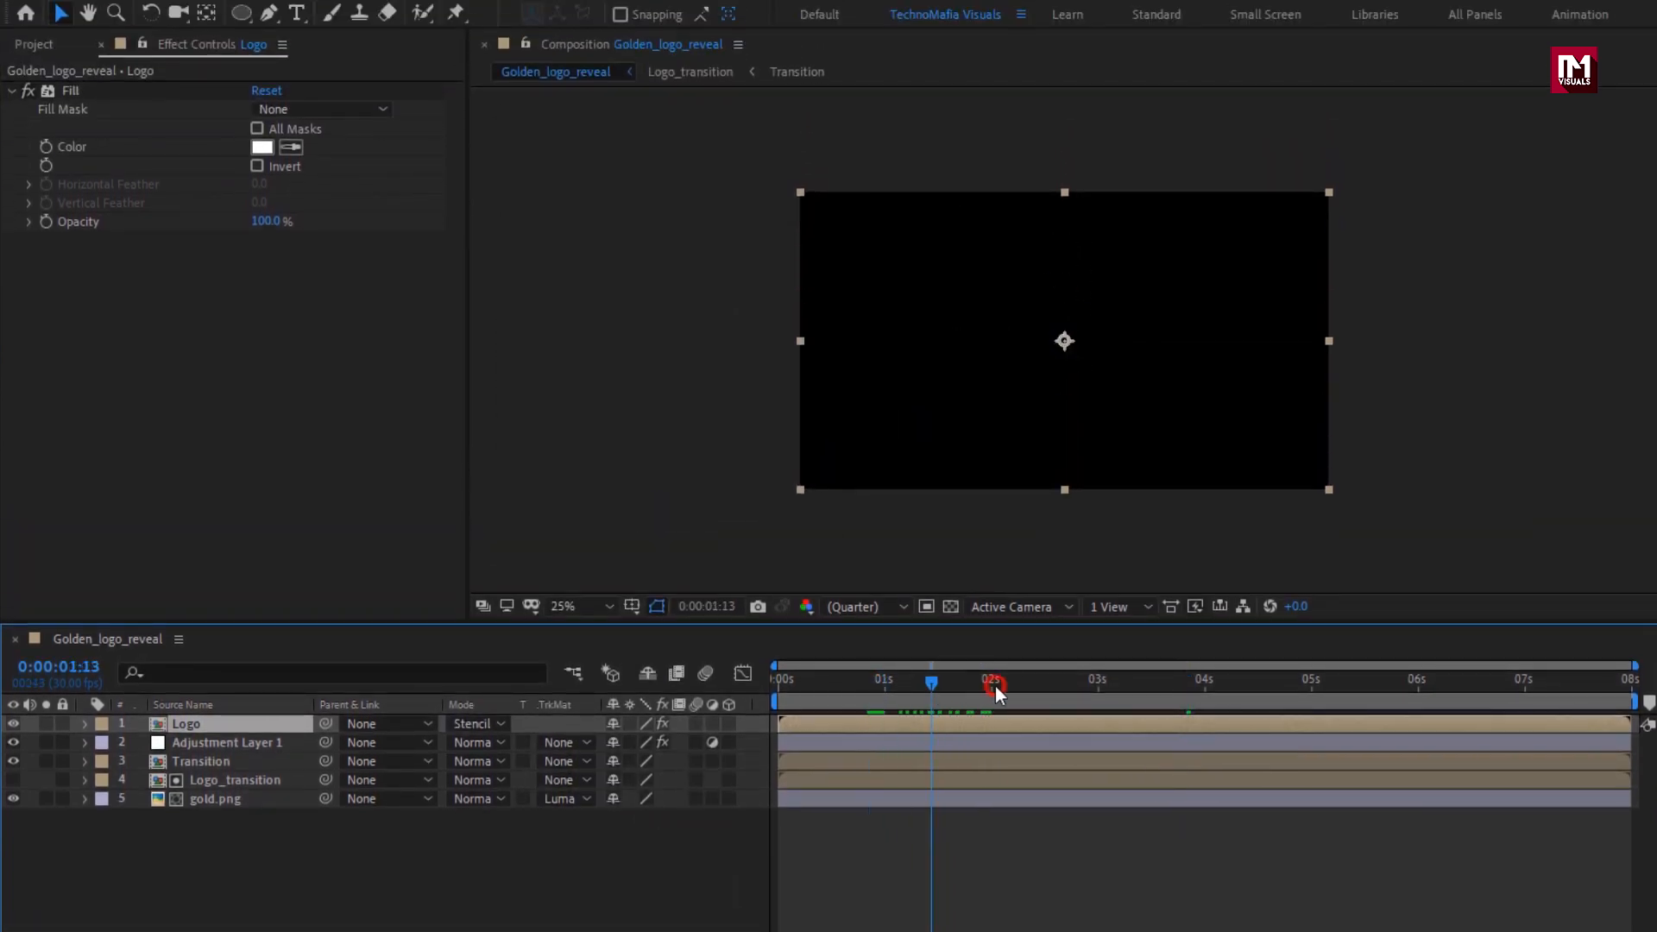
drag(996, 686, 1194, 681)
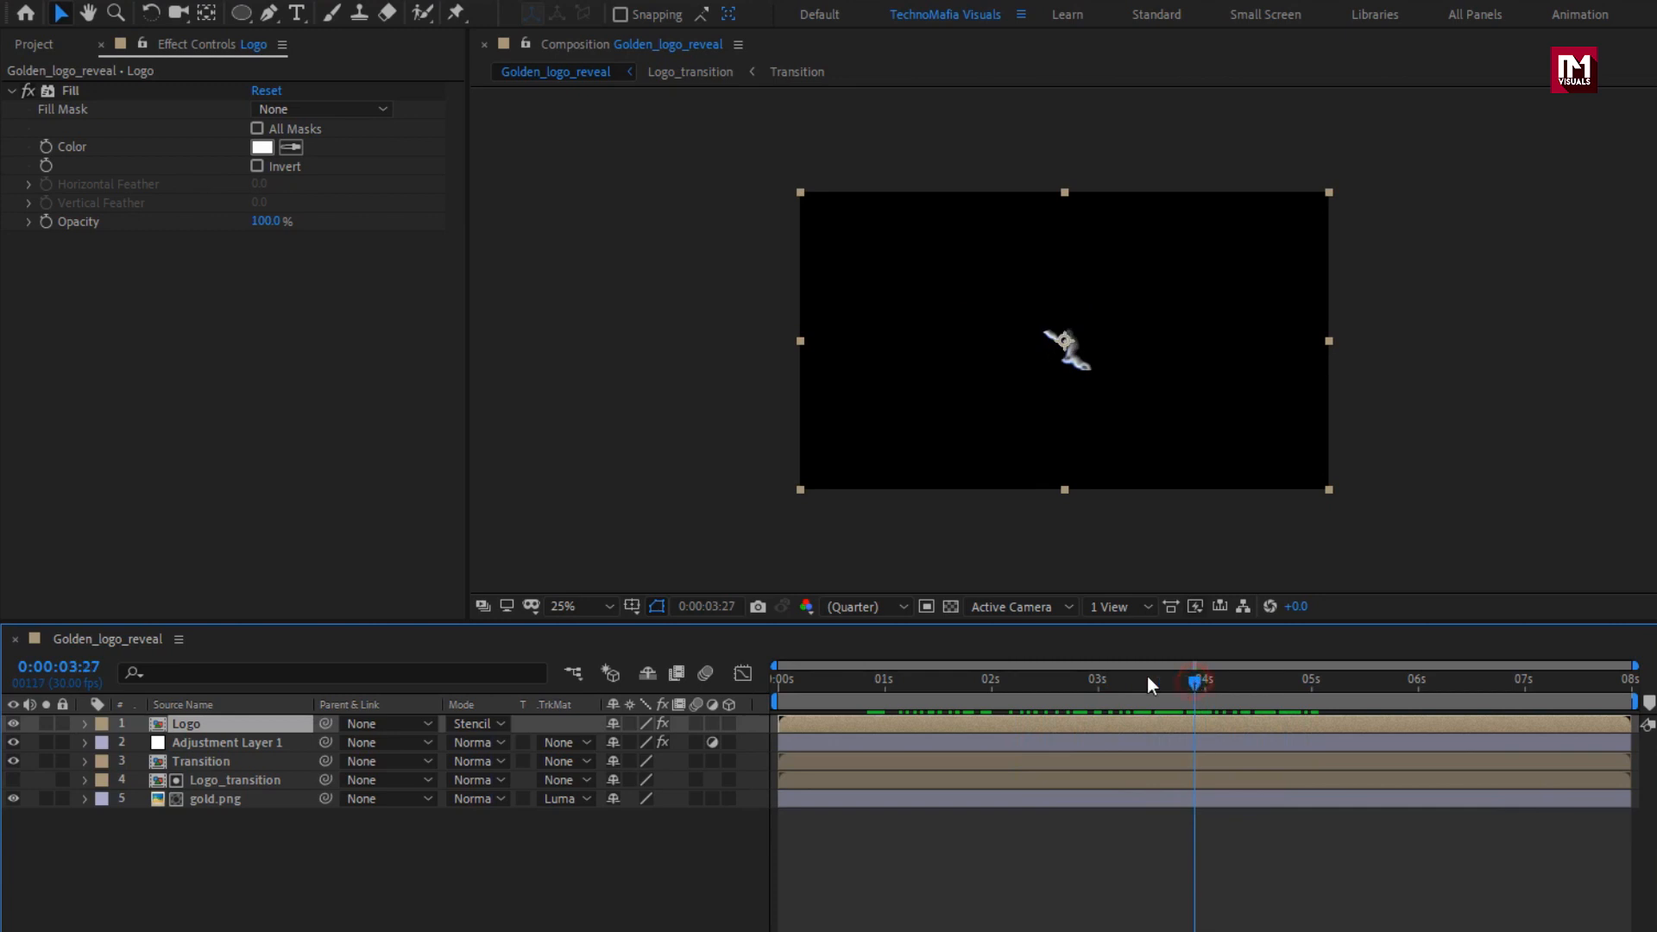
Pre-compose the Logo, Adjustment Layer 1 and Transition layers together as "Outline_logo", moving all attributes into the new composition.
click(186, 761)
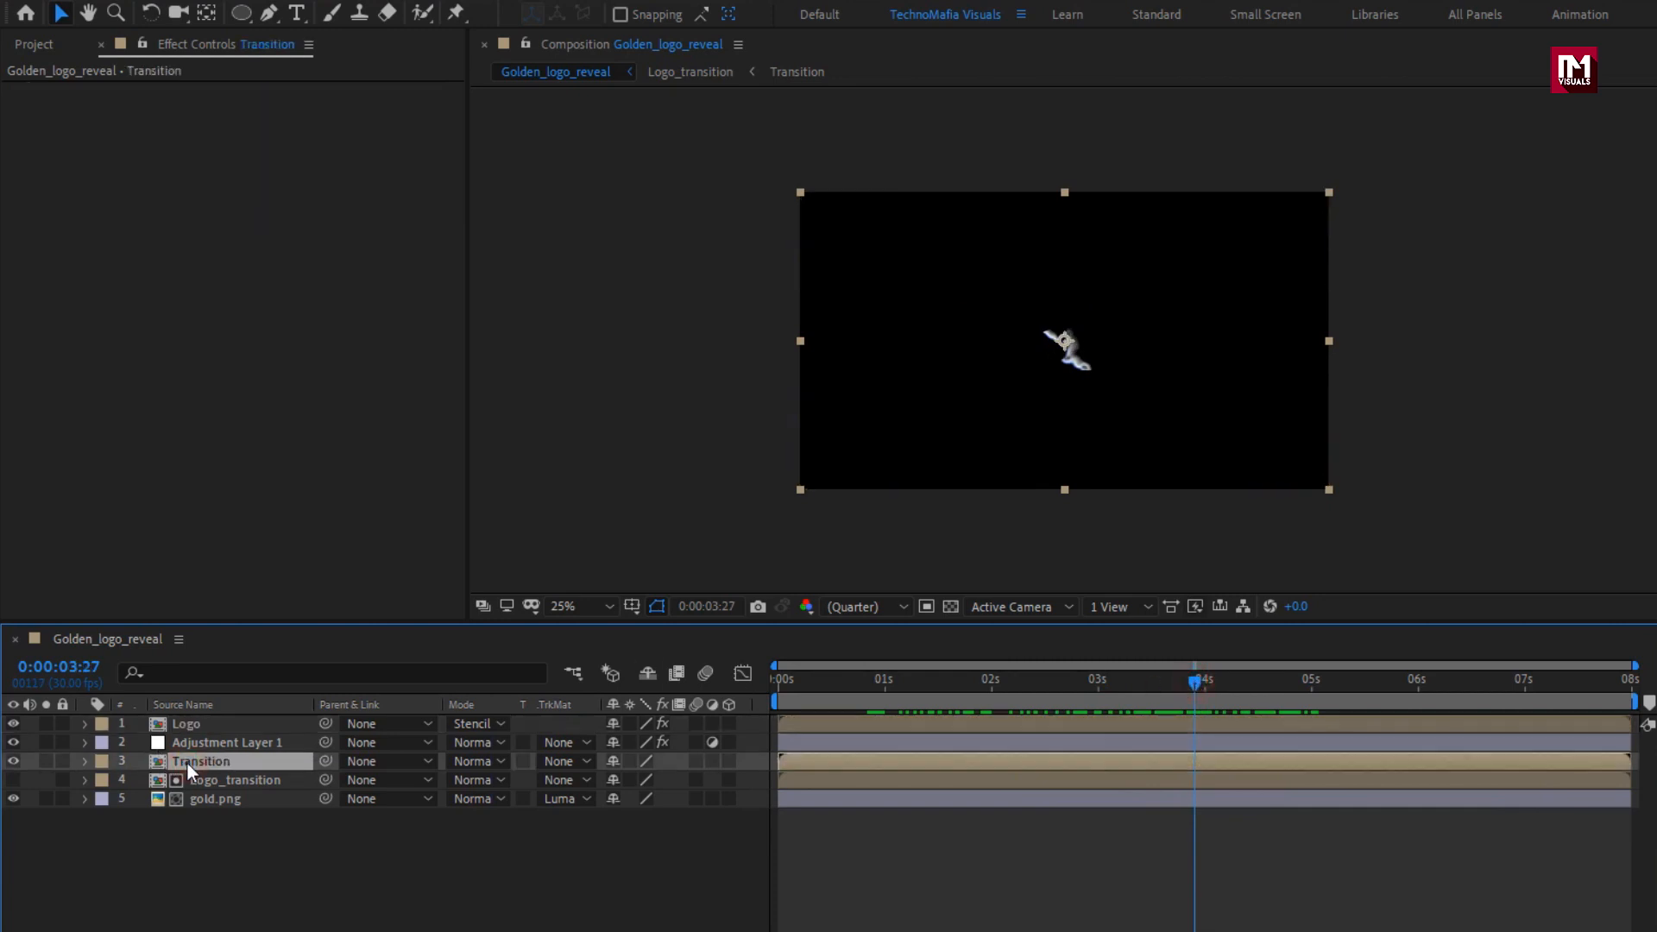
shift+click(184, 747)
shift+click(185, 728)
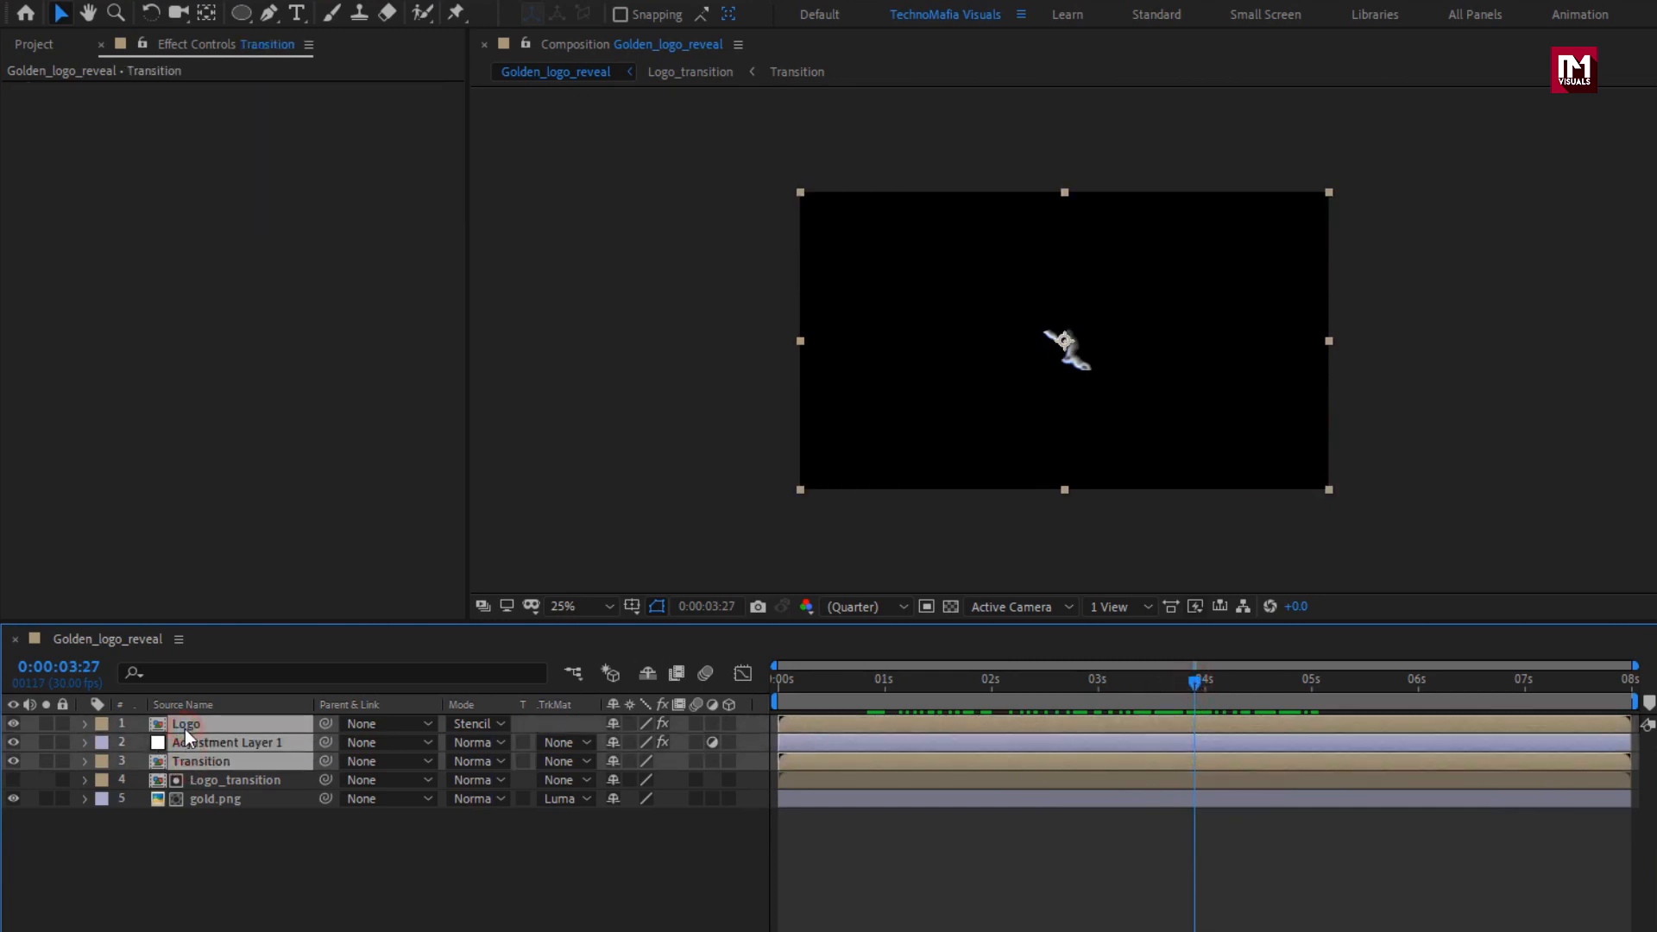
right_click(185, 729)
click(230, 634)
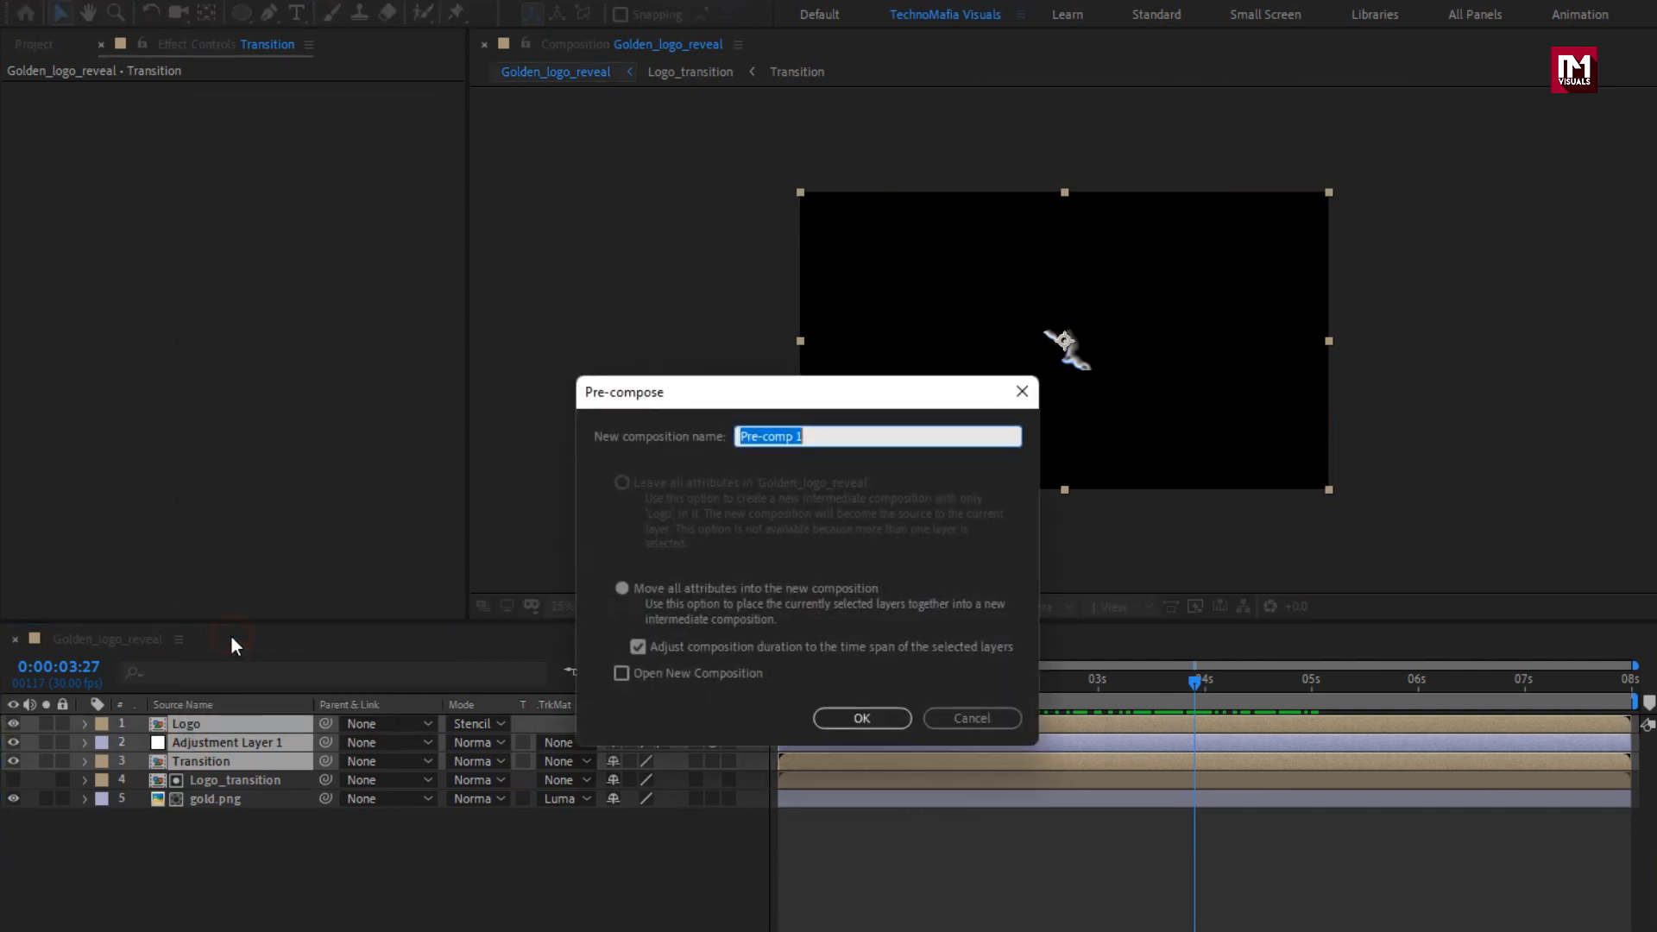
text(Outline_logo)
click(847, 720)
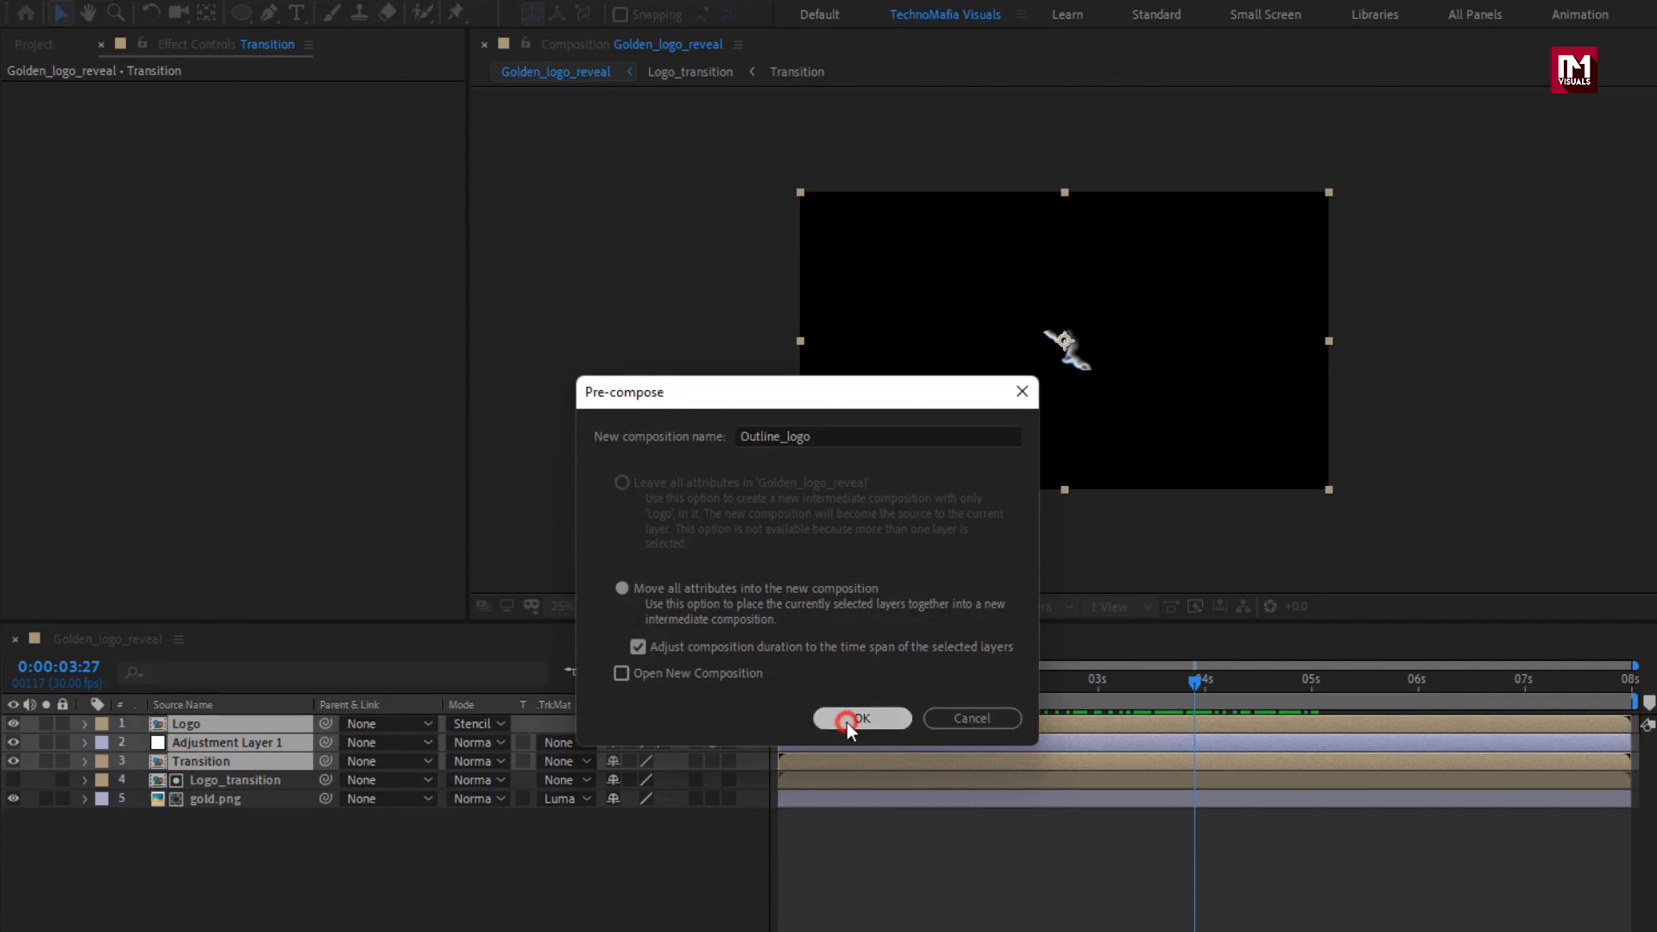
Preview the outline up to 0:00:04:03 and apply the Tritone effect to the Outline_logo layer.
drag(972, 681, 1216, 681)
scroll(1061, 415, up, 2)
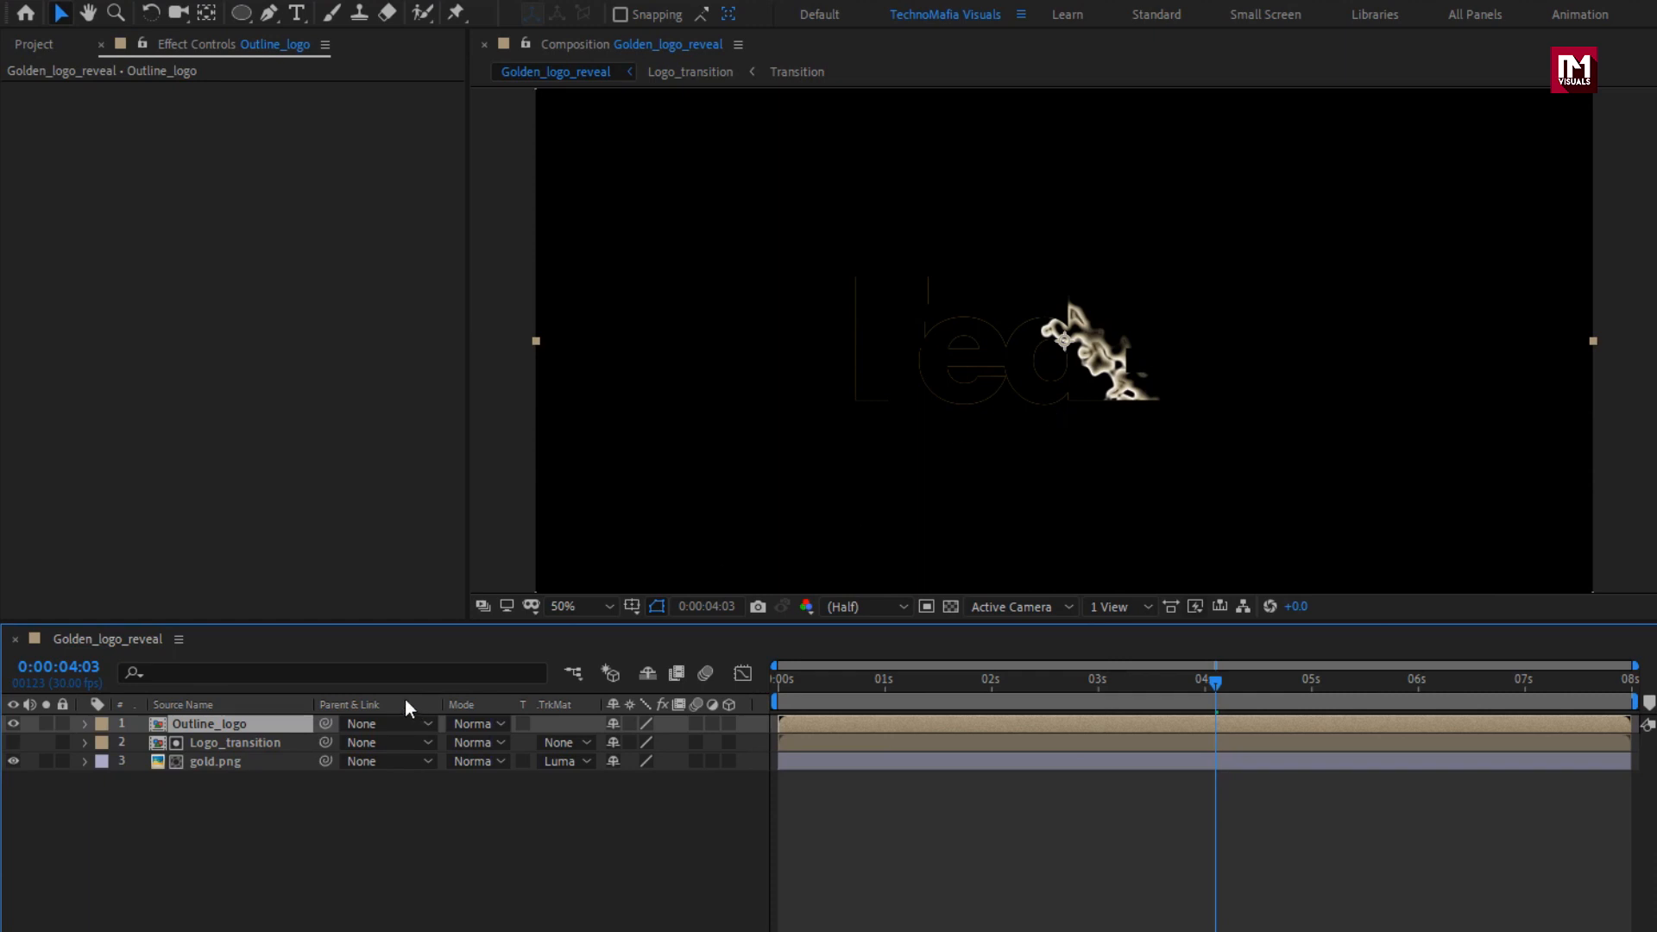
drag(1414, 74, 1322, 73)
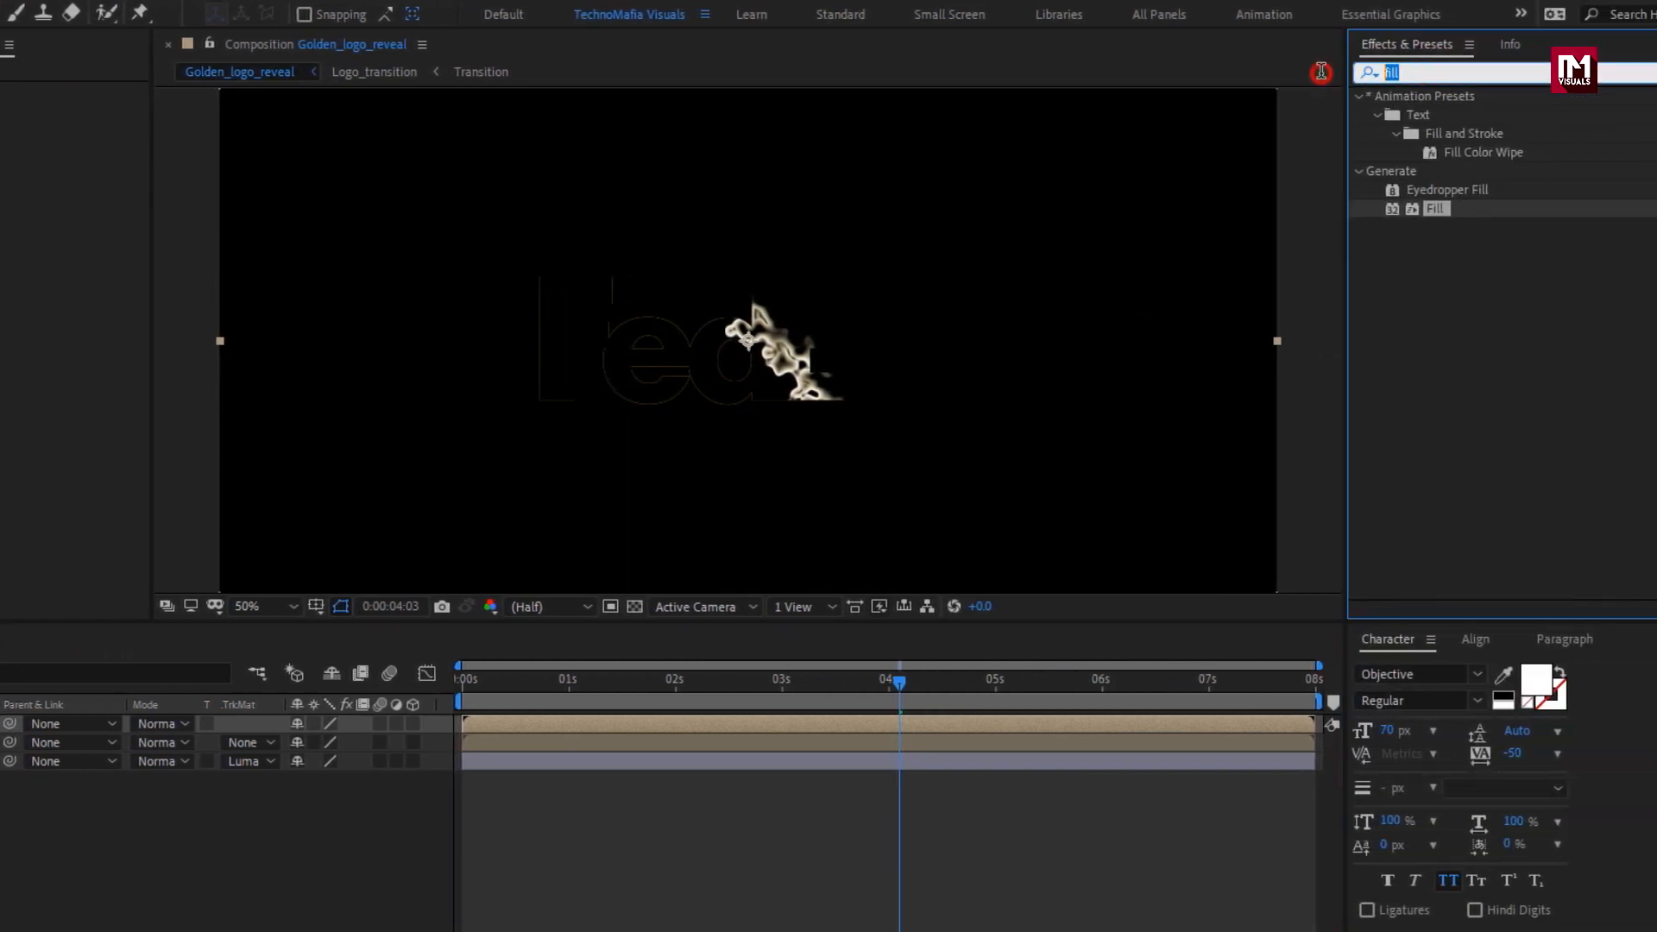
text(trit)
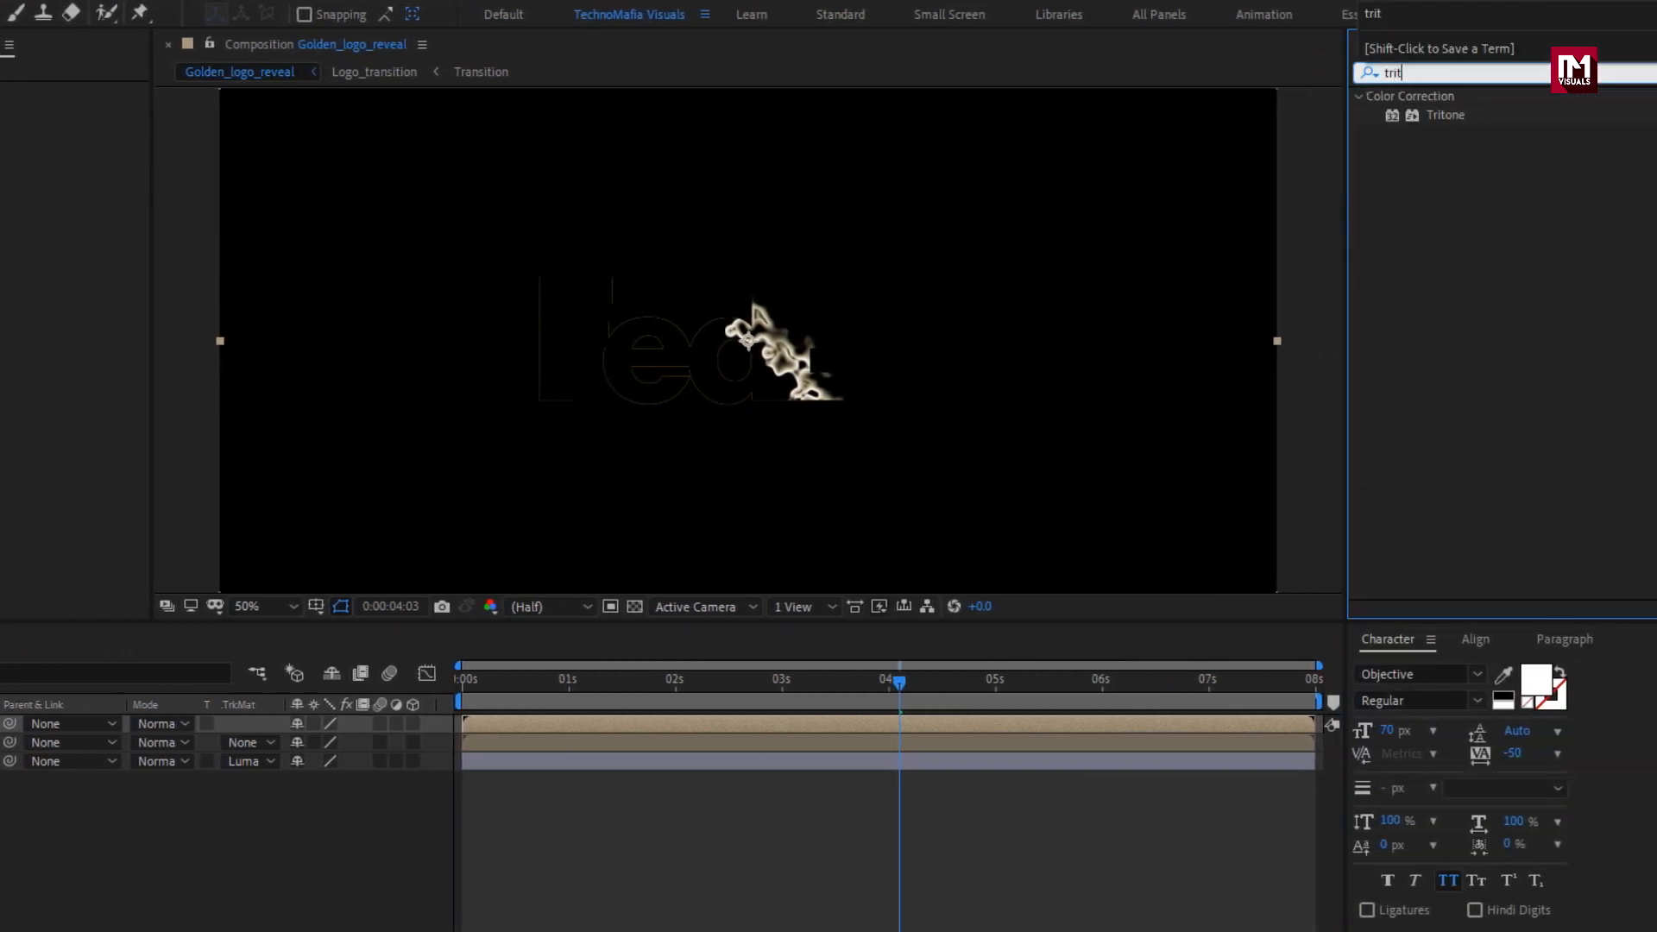
double_click(1445, 115)
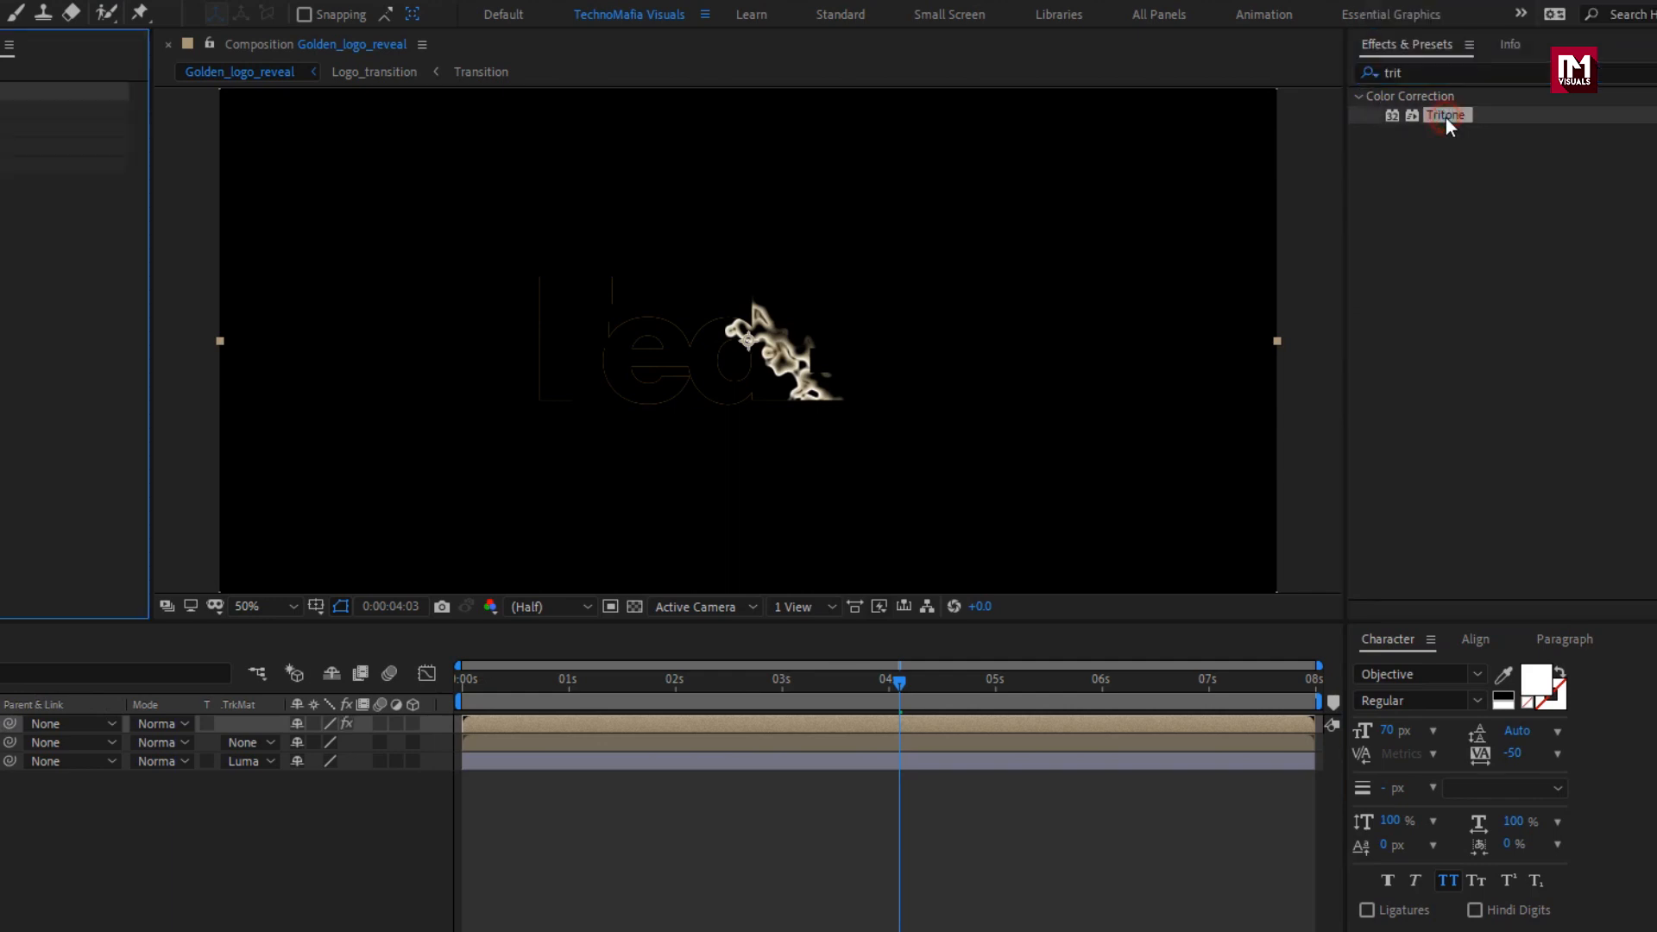
Set the Tritone midtones of the Outline_logo layer to golden yellow F4C900.
click(120, 128)
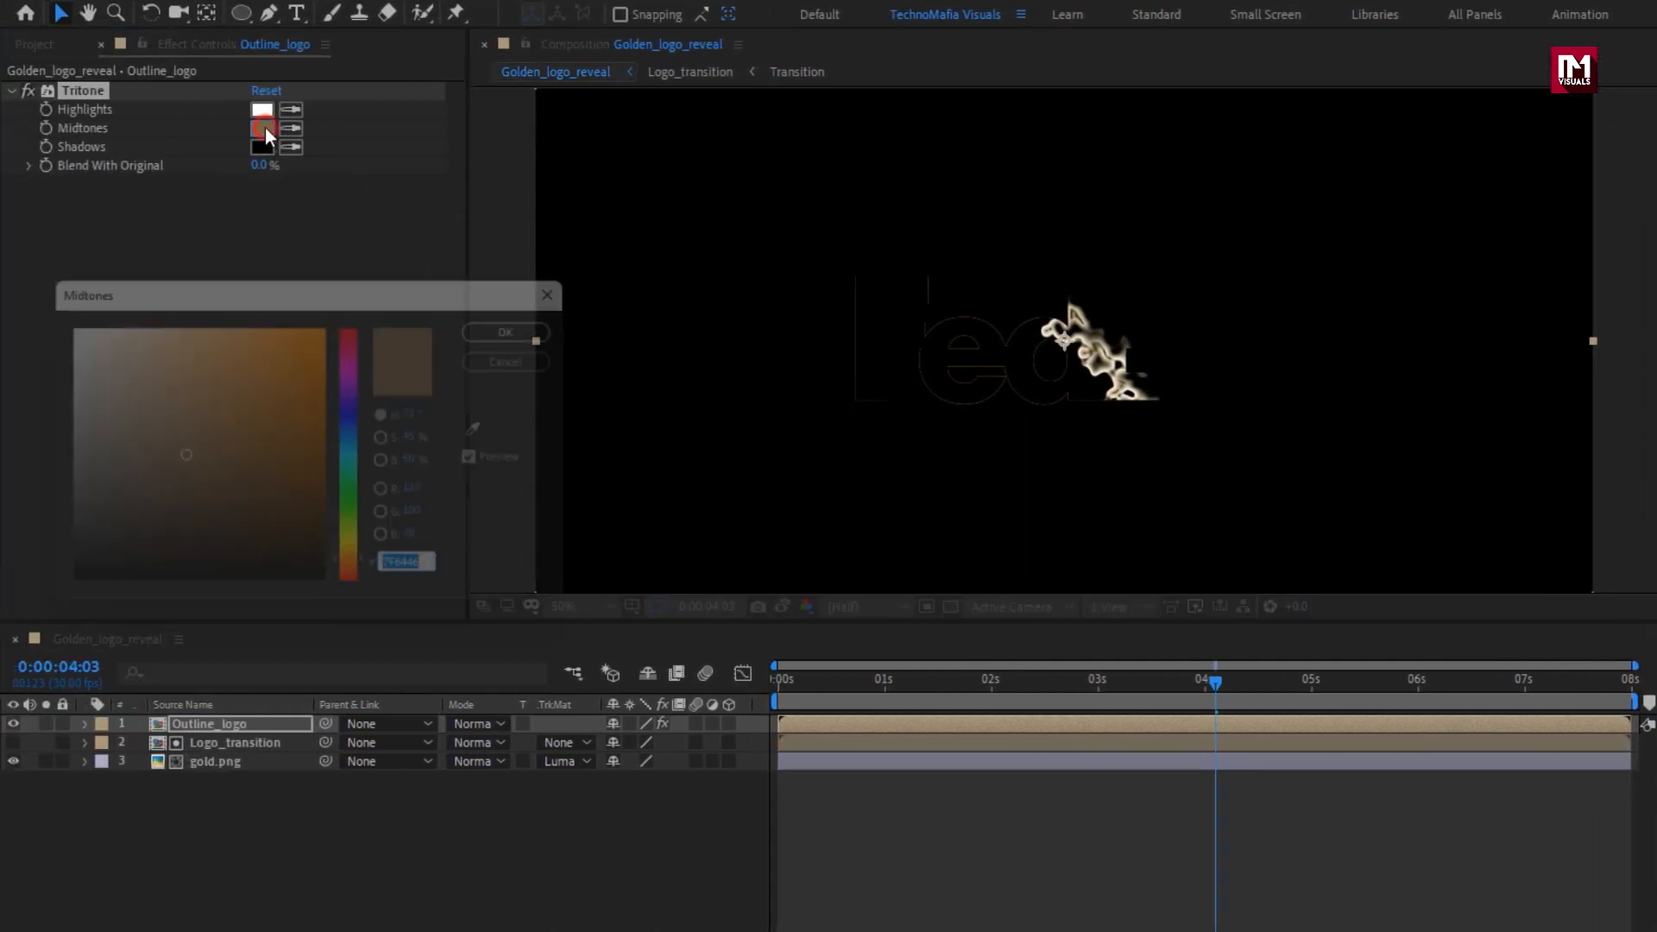
drag(163, 423, 164, 399)
drag(308, 398, 315, 294)
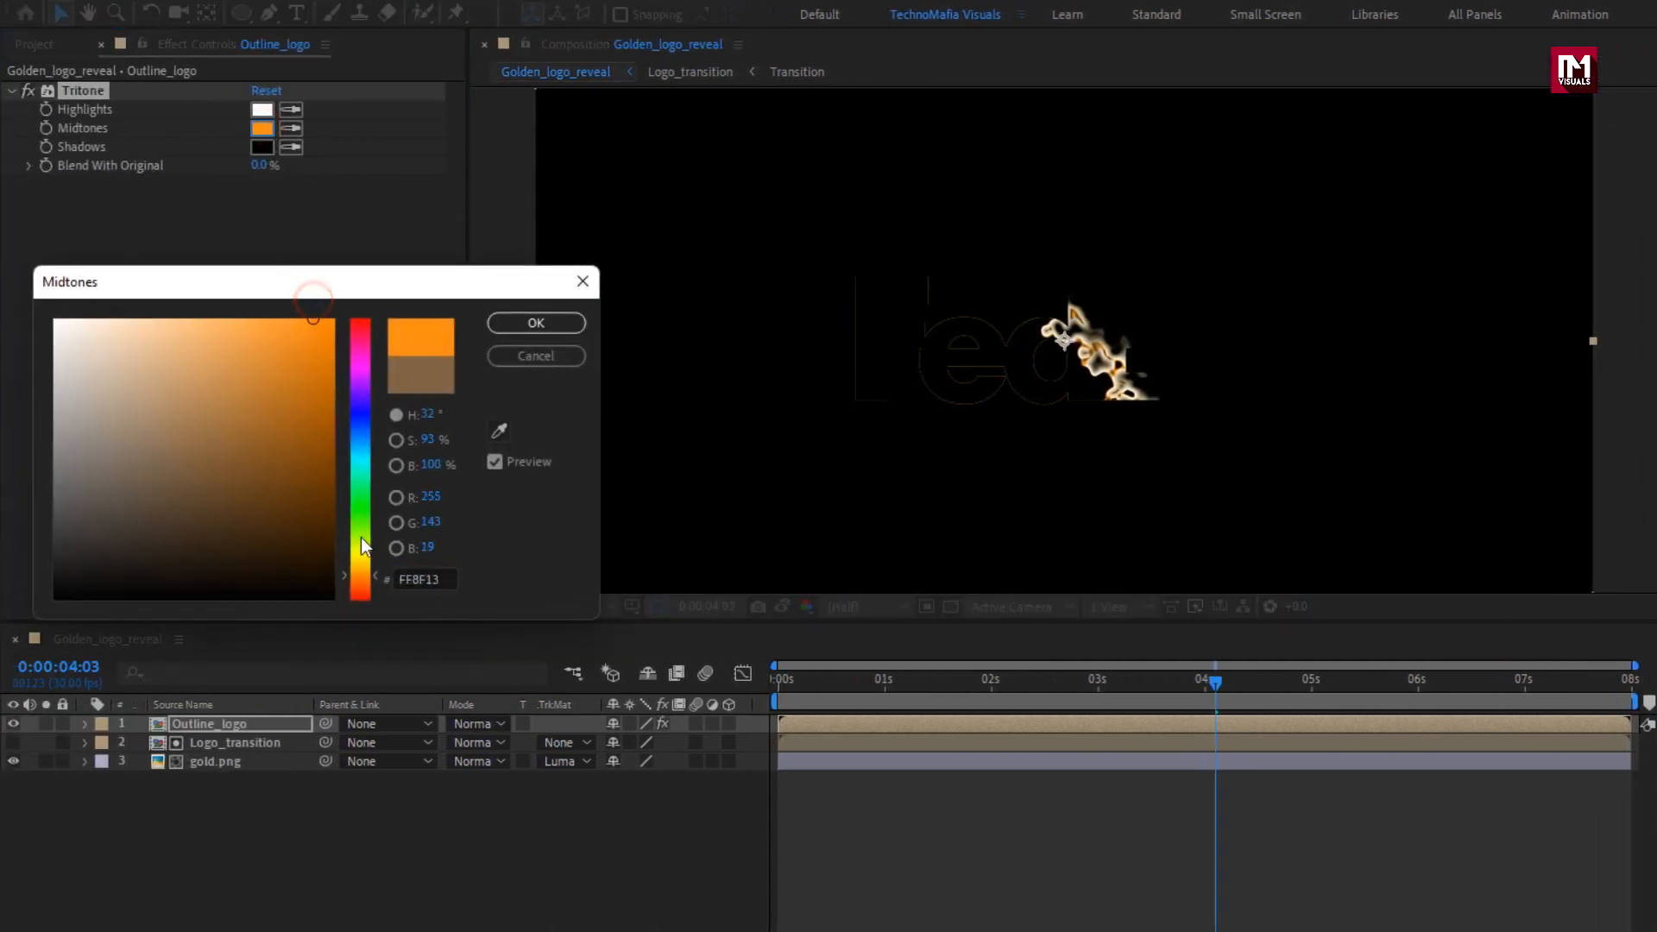
click(360, 563)
drag(360, 563, 360, 562)
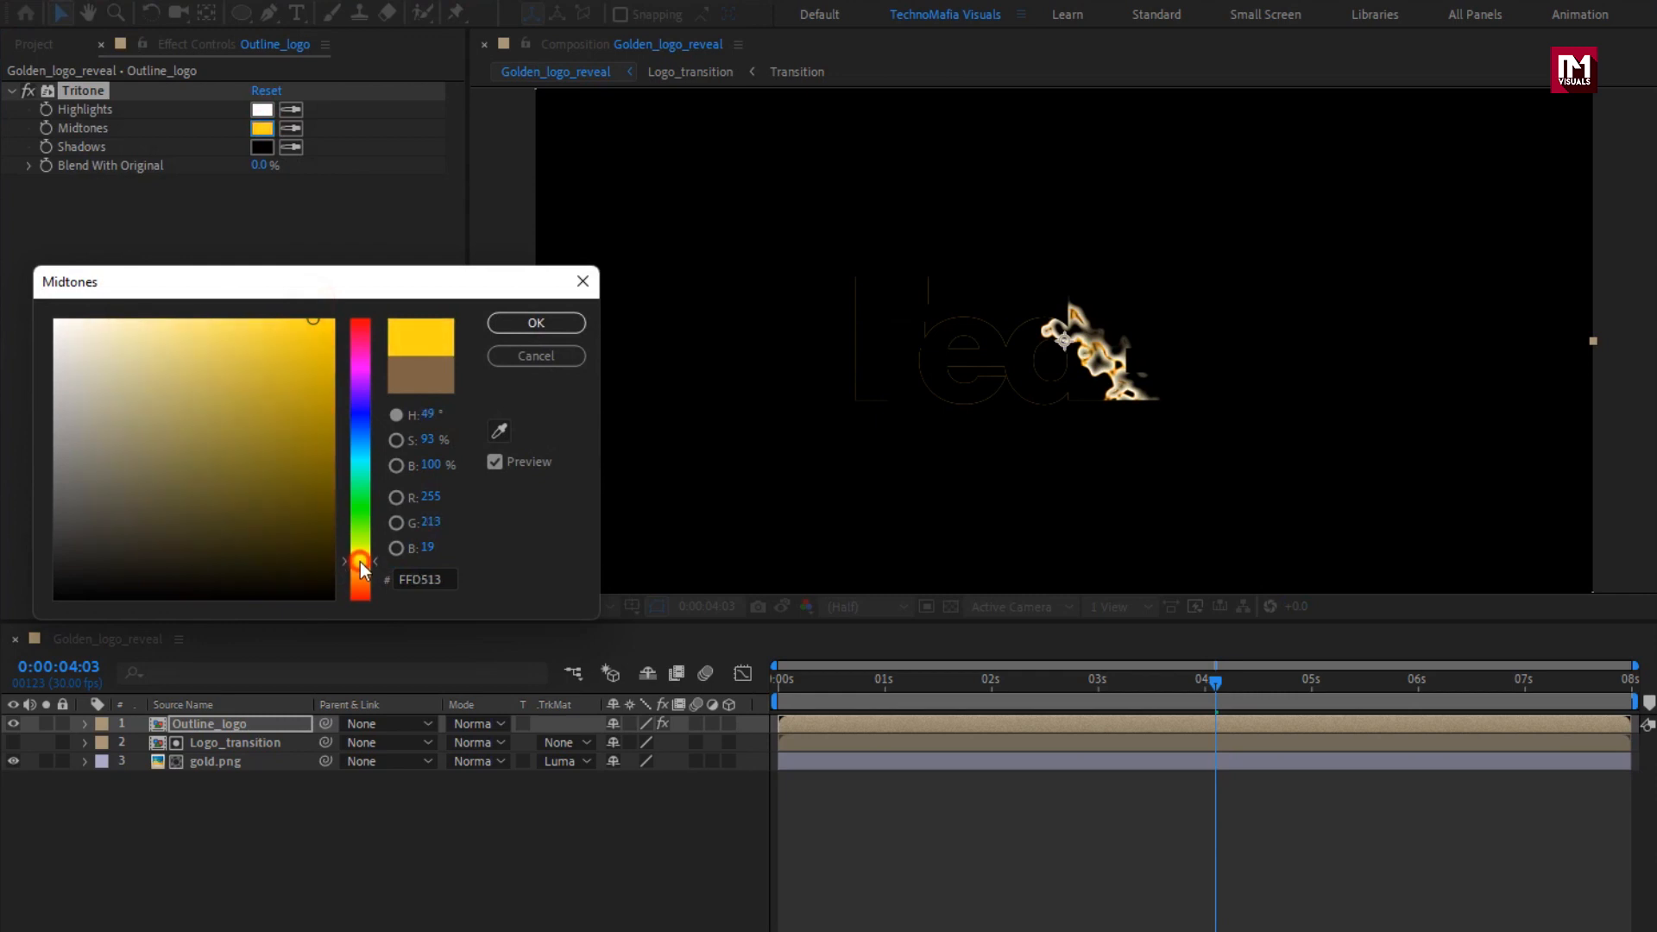
click(339, 335)
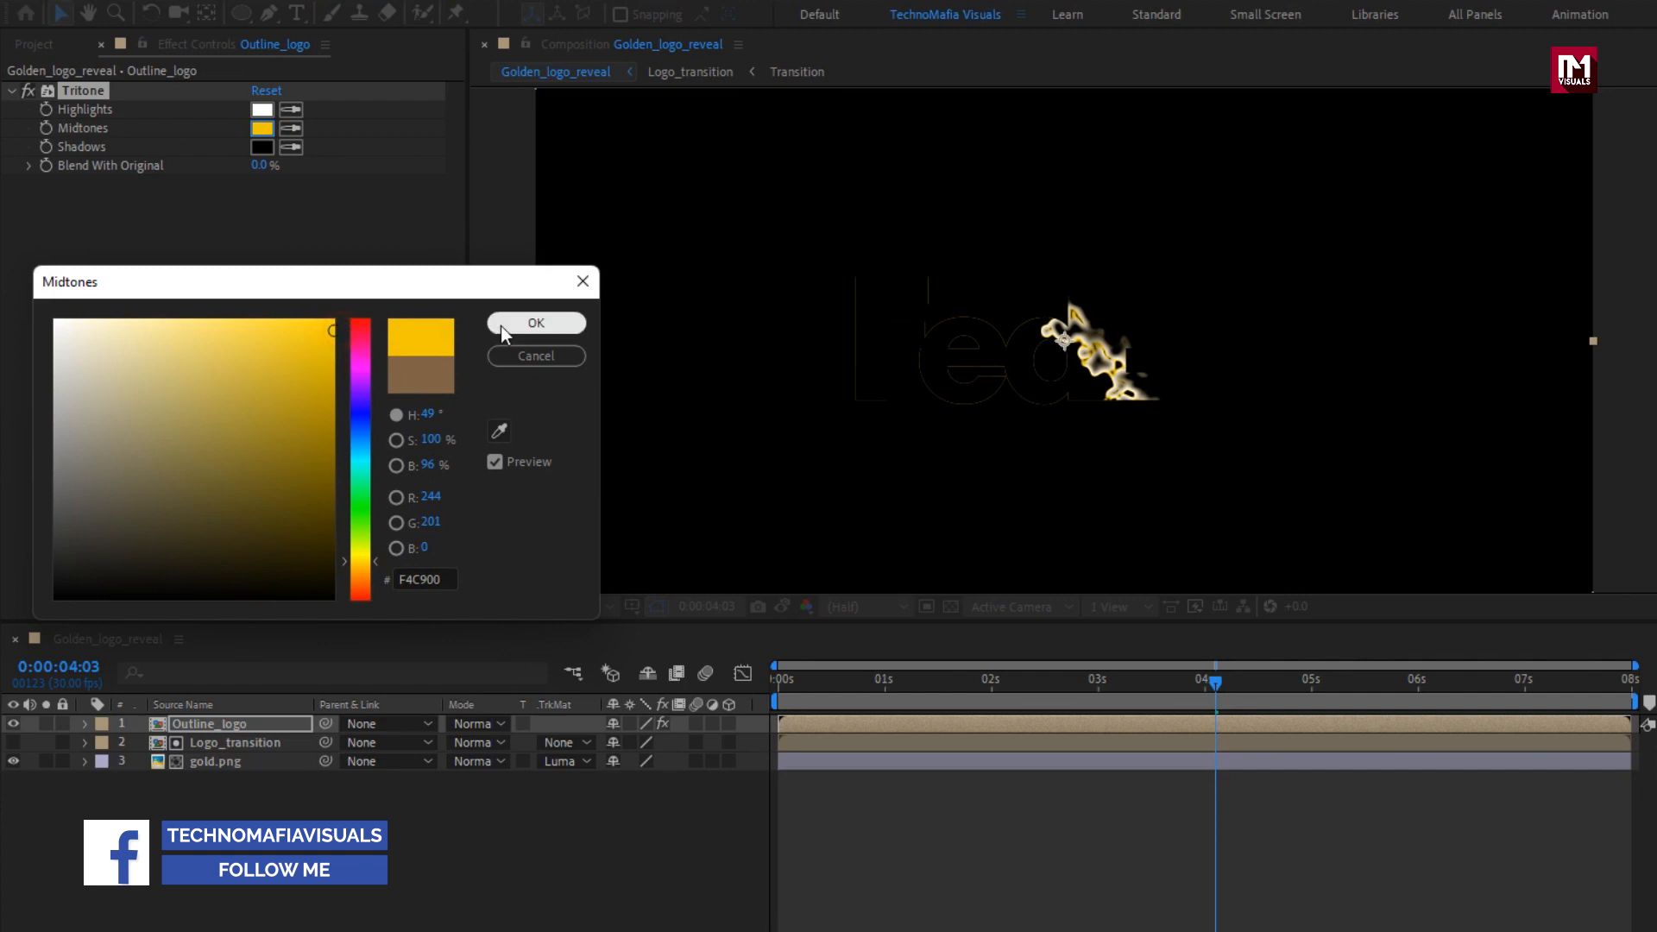
click(536, 323)
Apply Fast Box Blur to the Outline_logo layer with a blur radius of 50 and 1 iteration.
click(1647, 73)
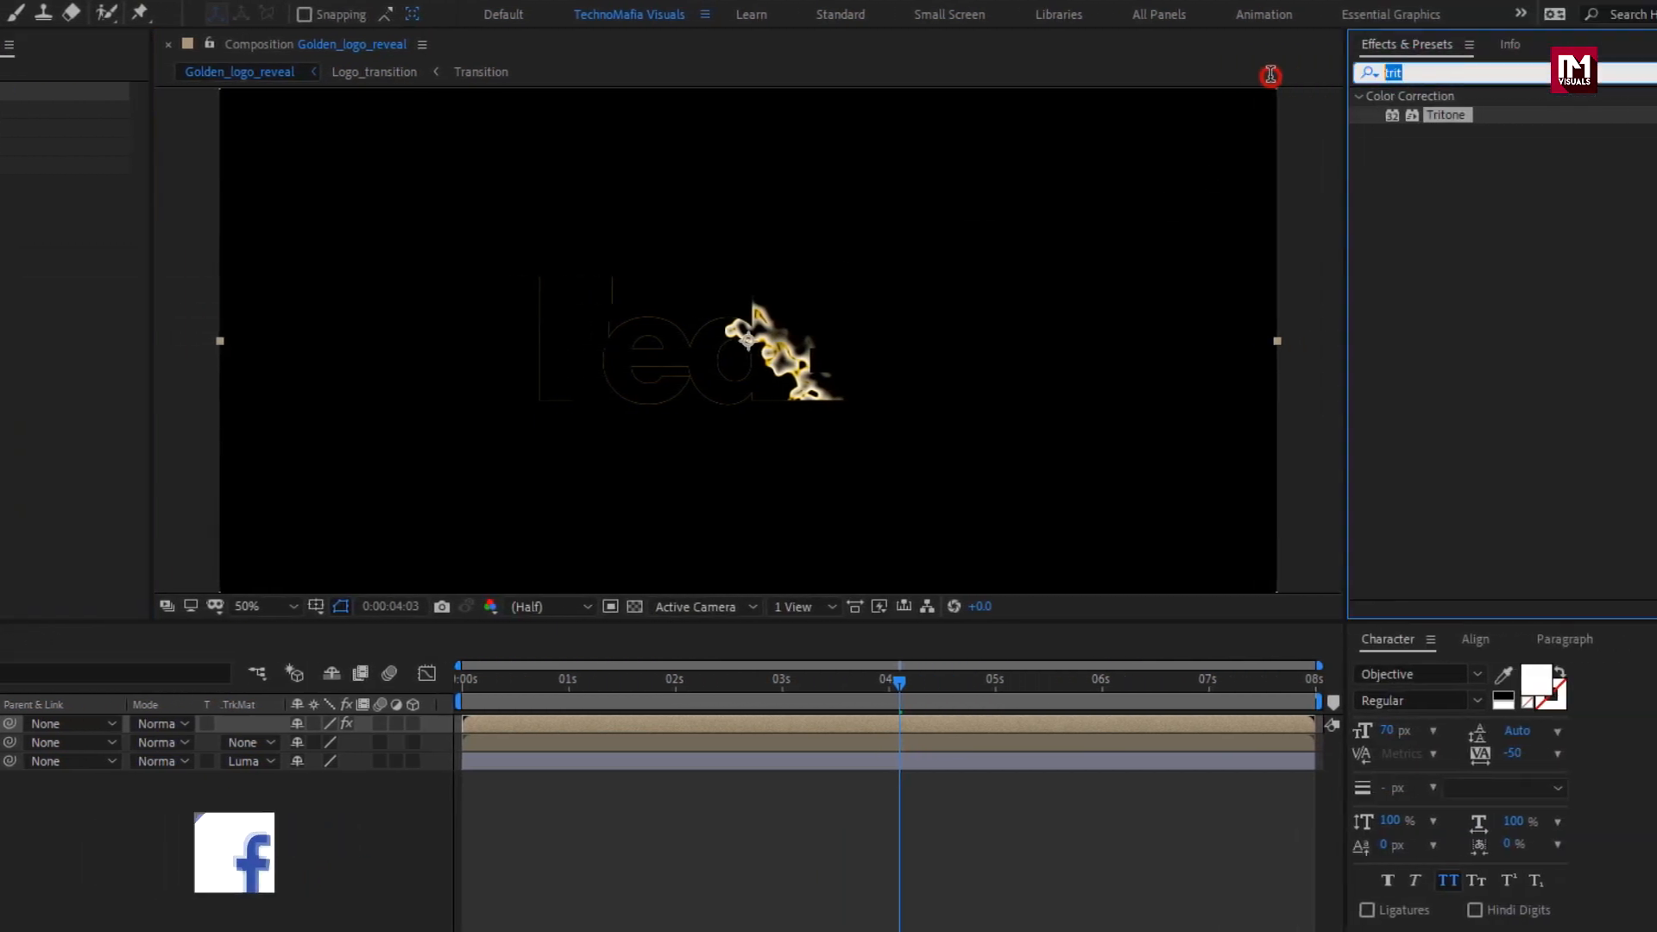
text(fast)
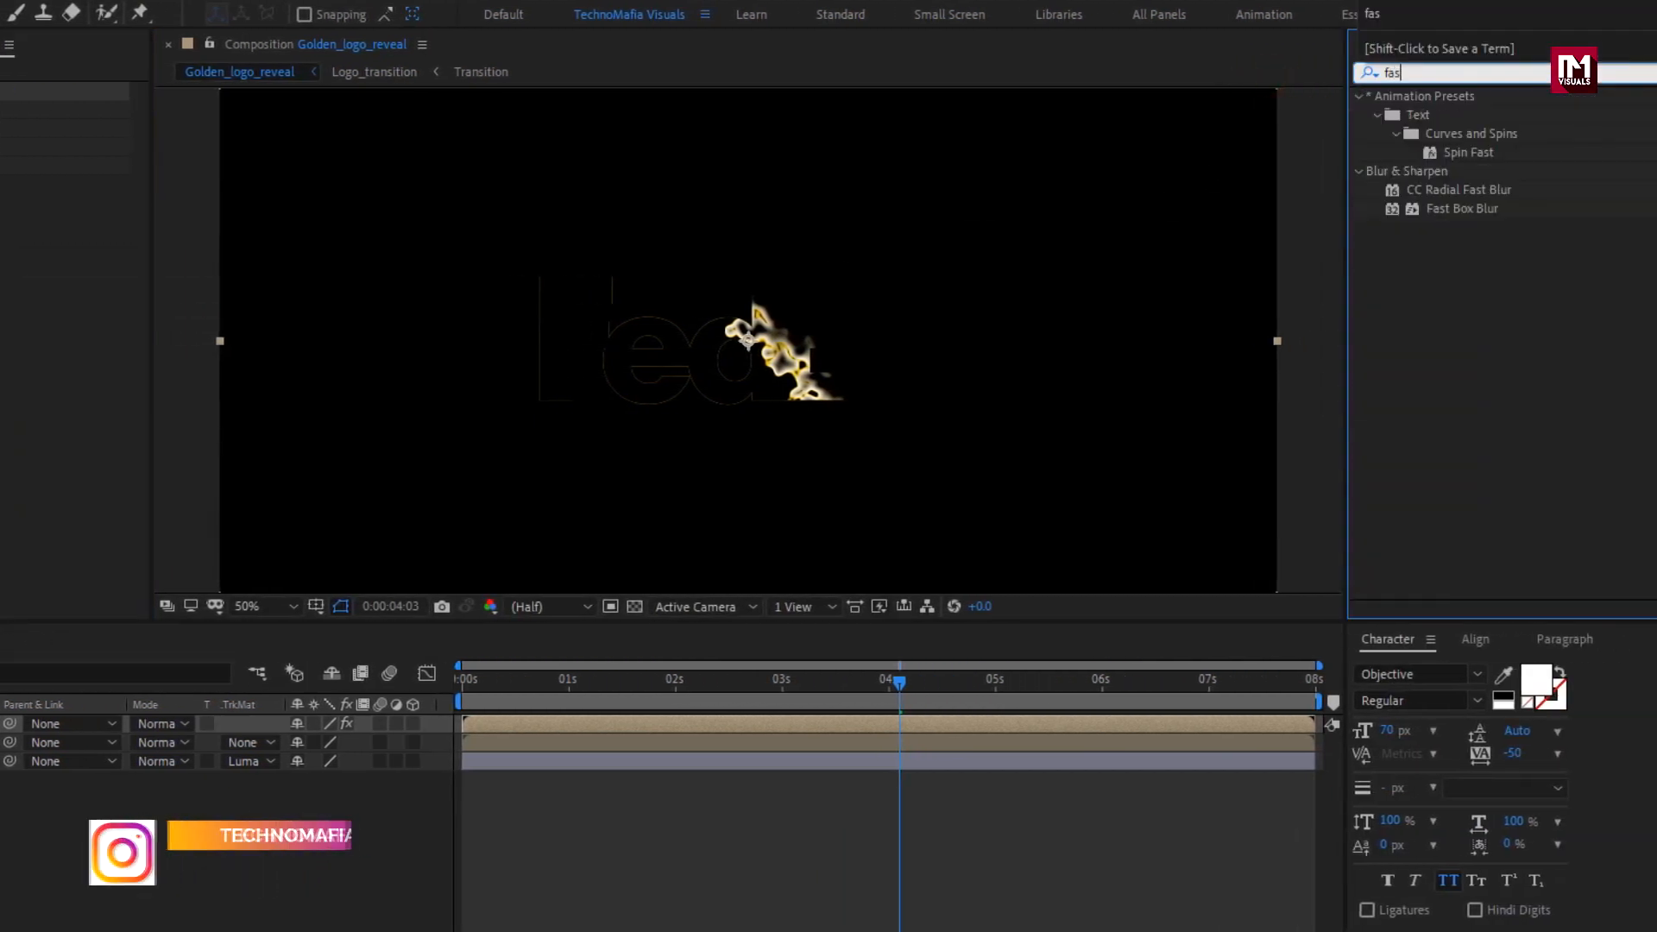
double_click(1458, 209)
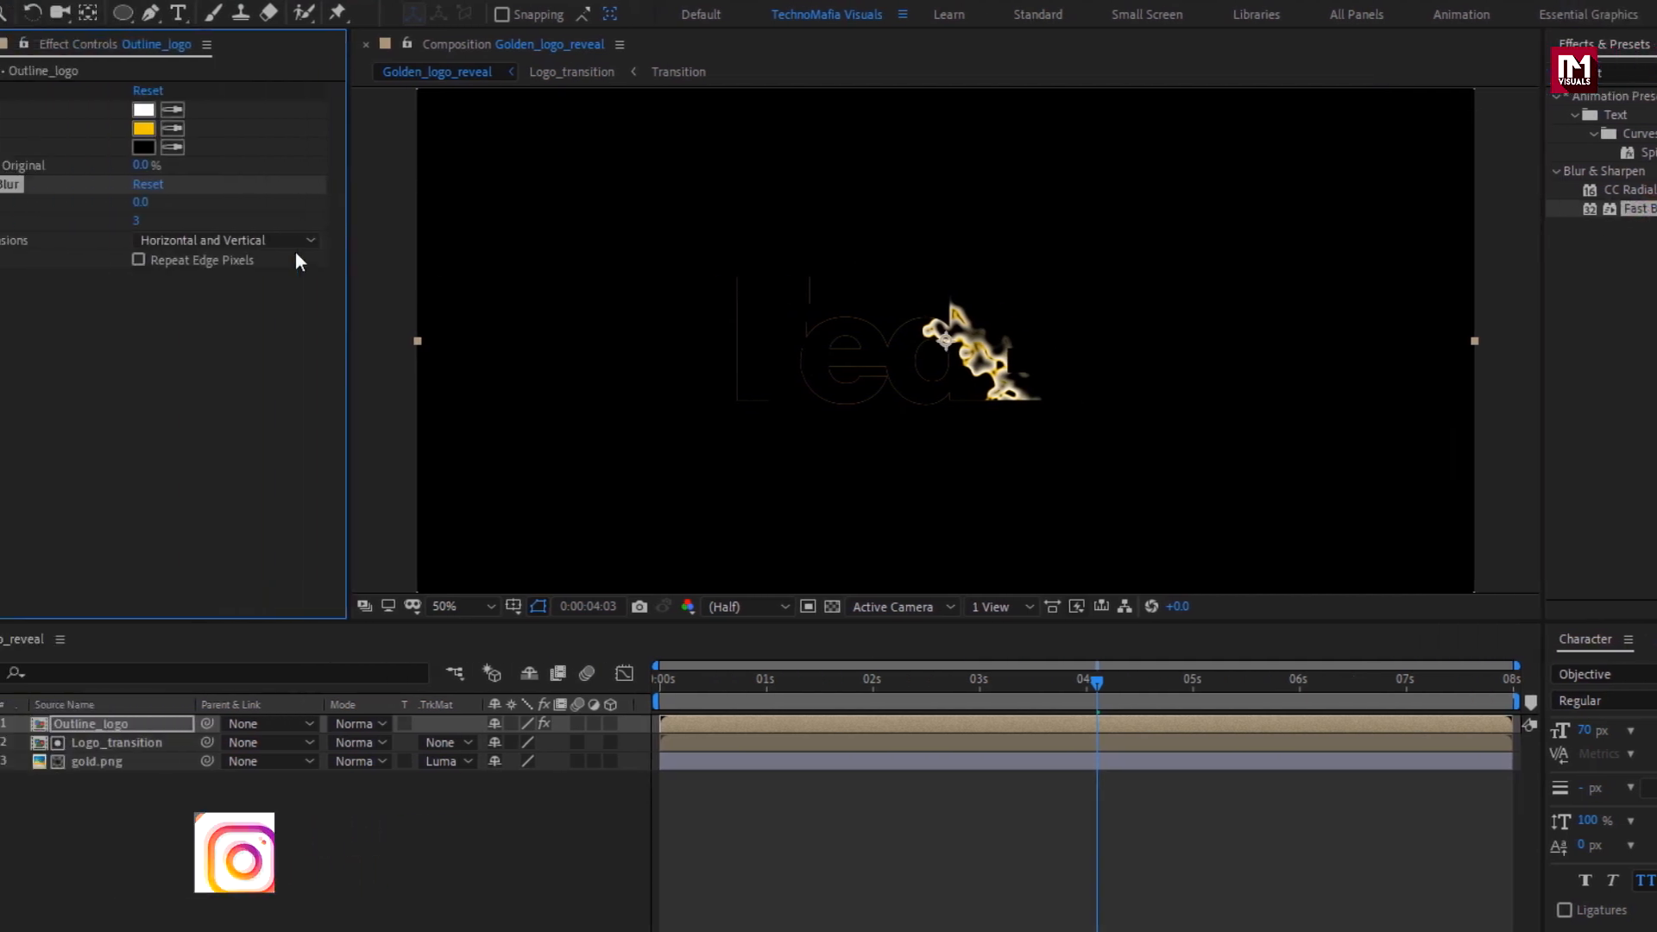
click(140, 203)
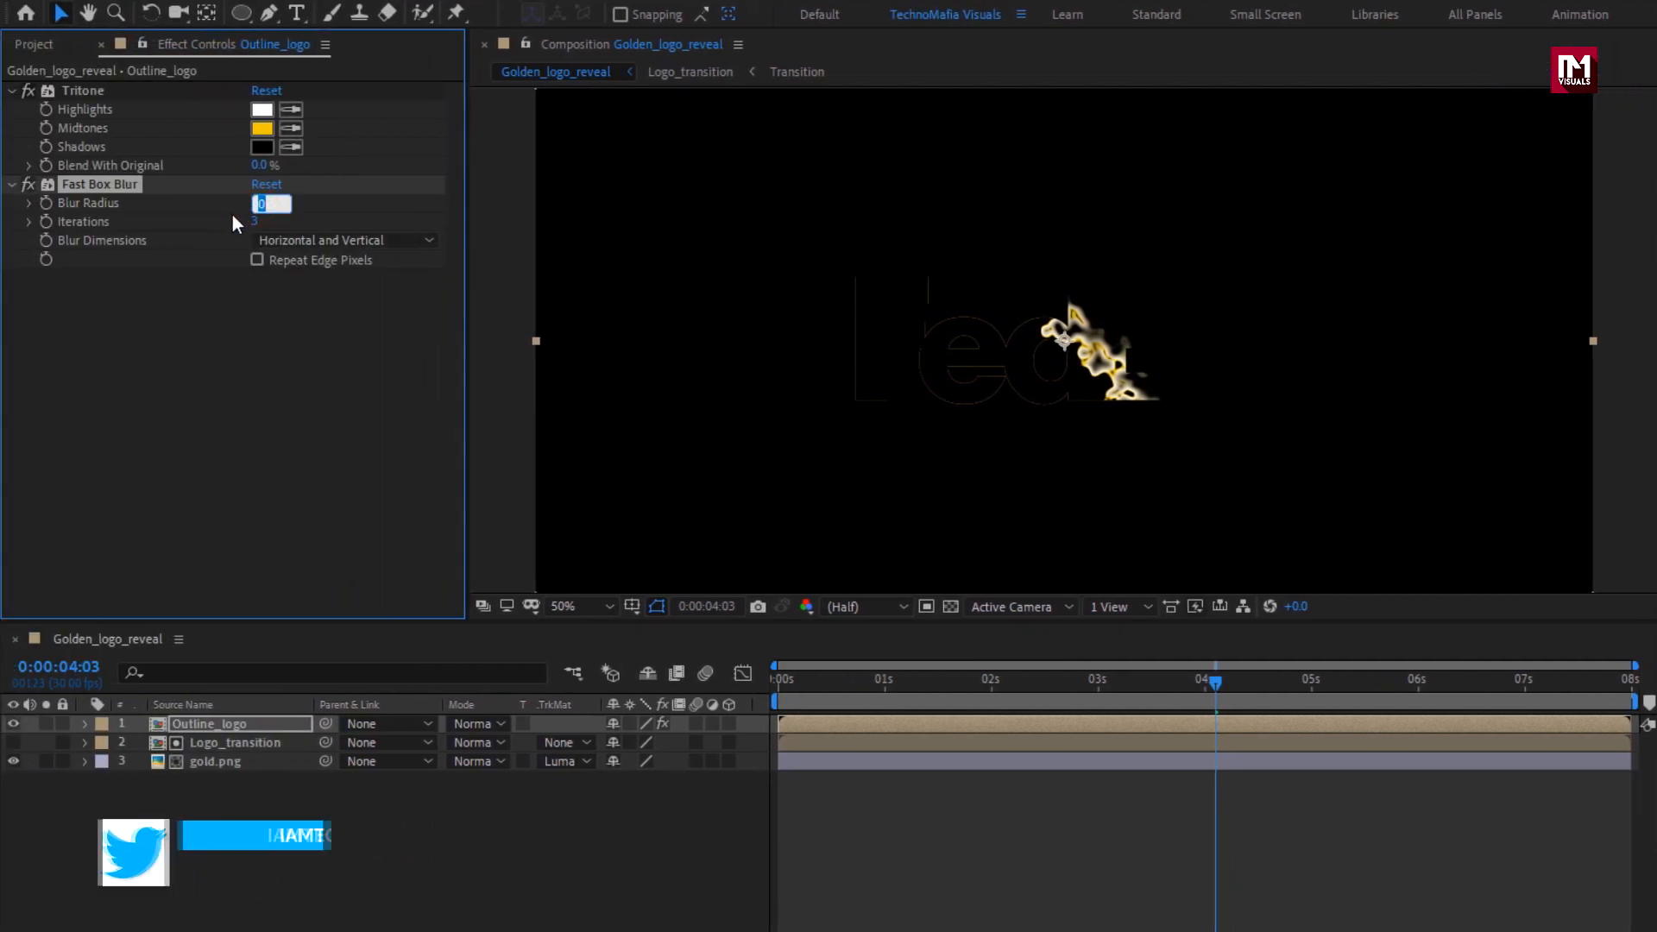
text(50)
key(Return)
click(258, 224)
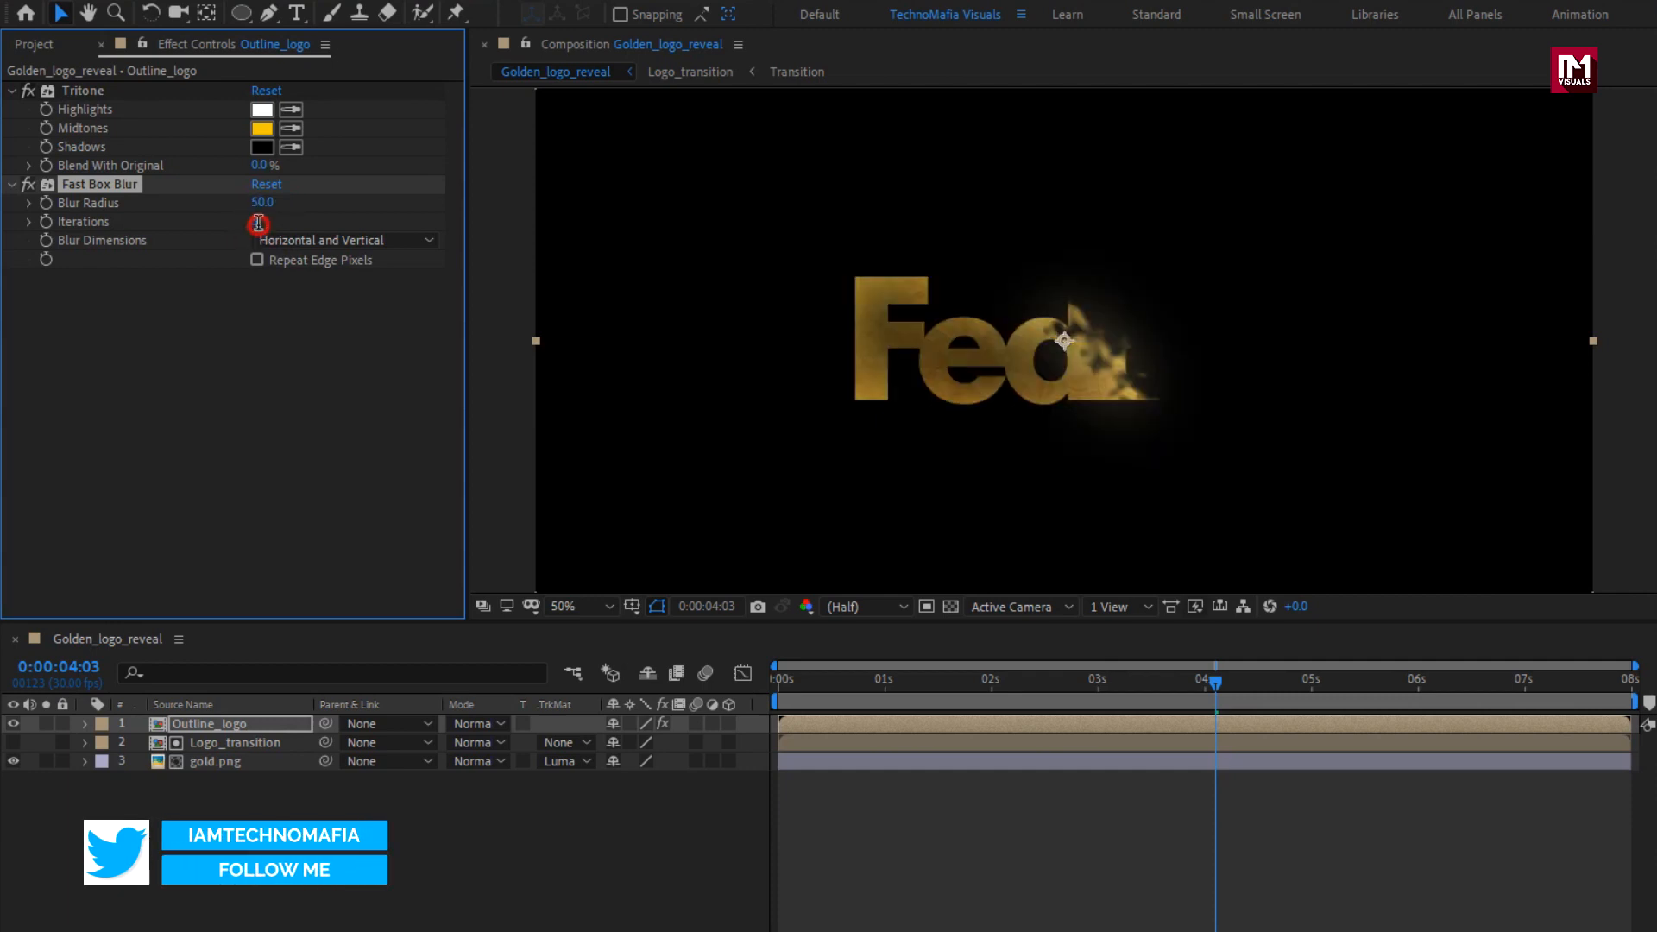
text(1)
key(Return)
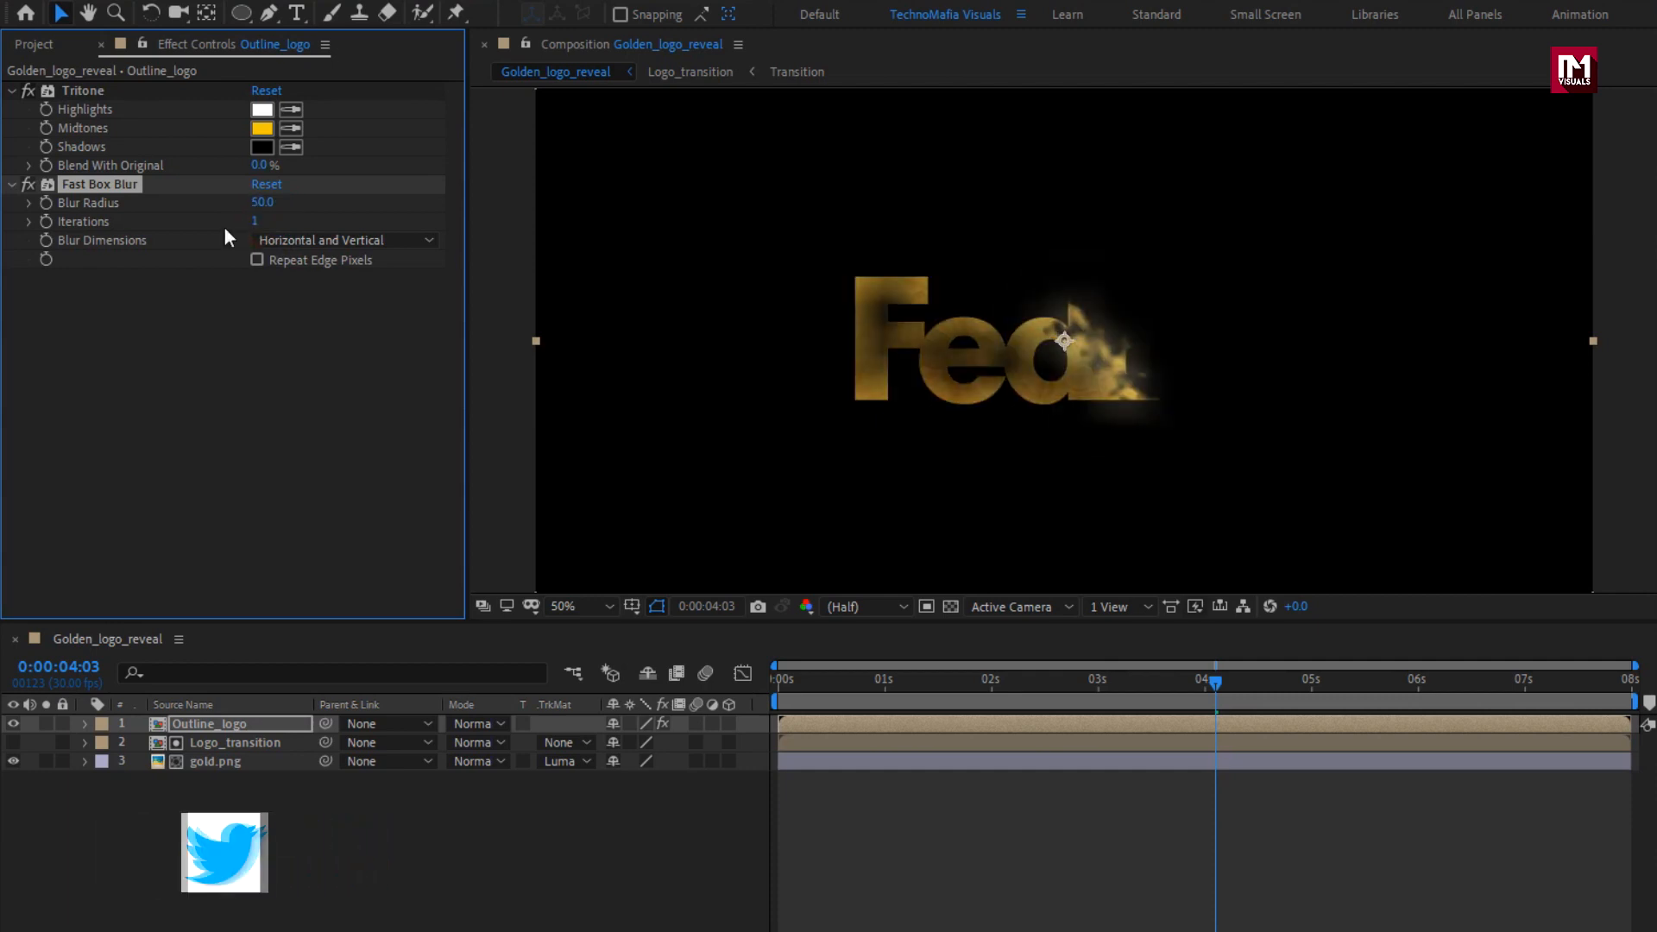
Set the blending mode of the Outline_logo layer to Add.
click(229, 727)
click(475, 724)
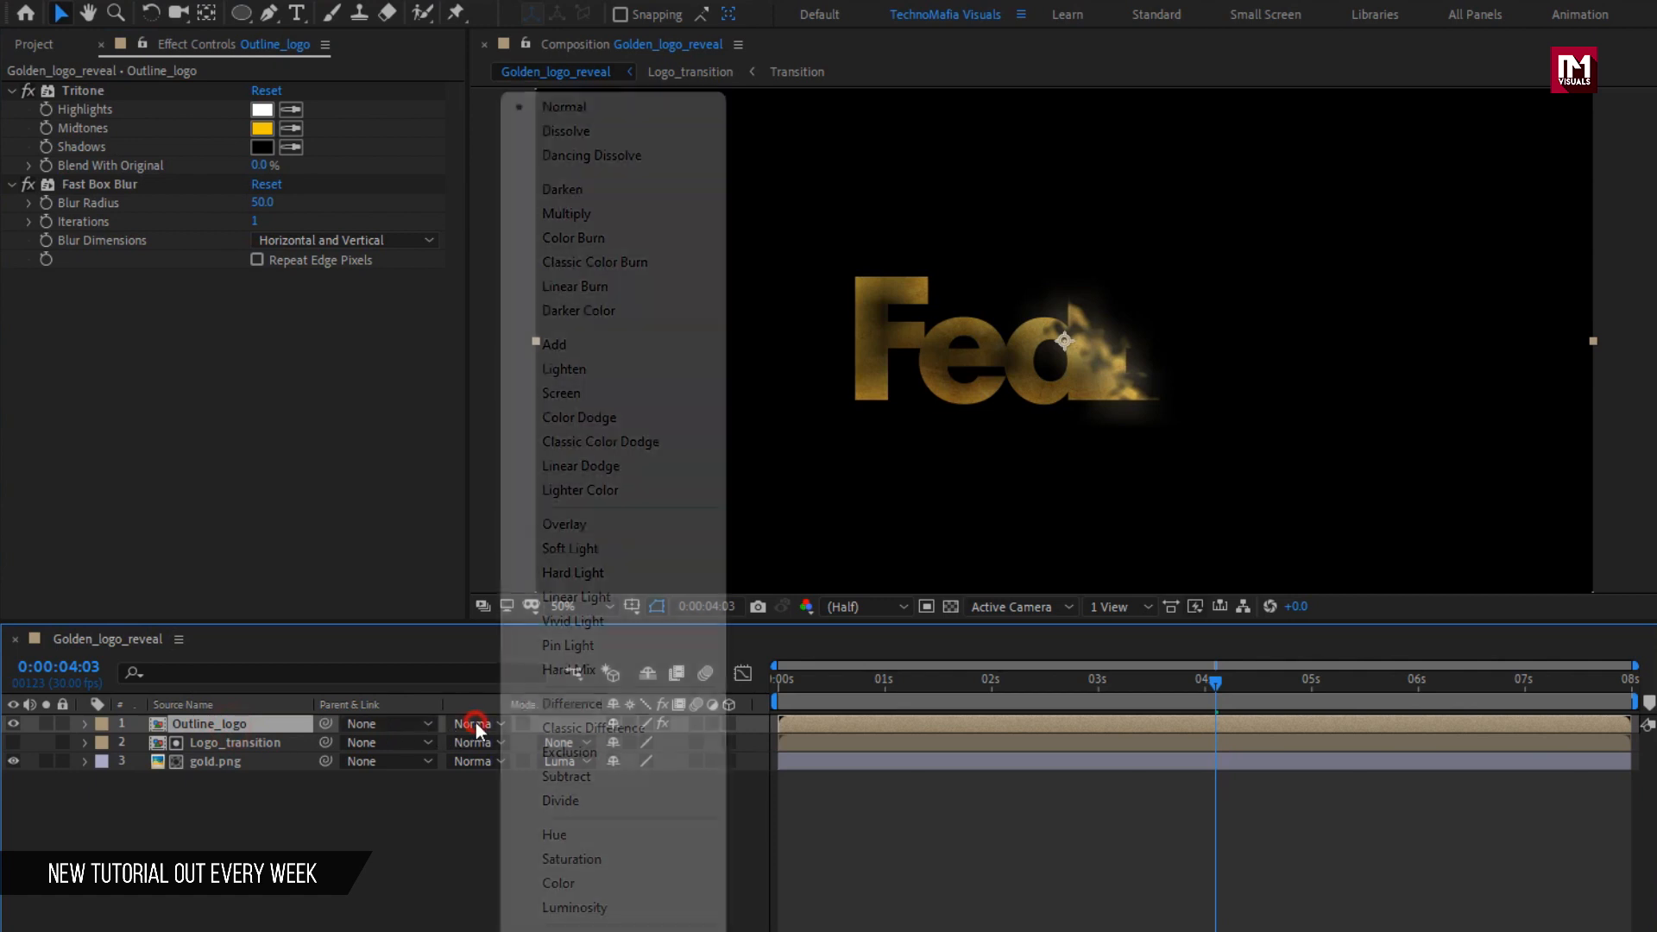
click(553, 347)
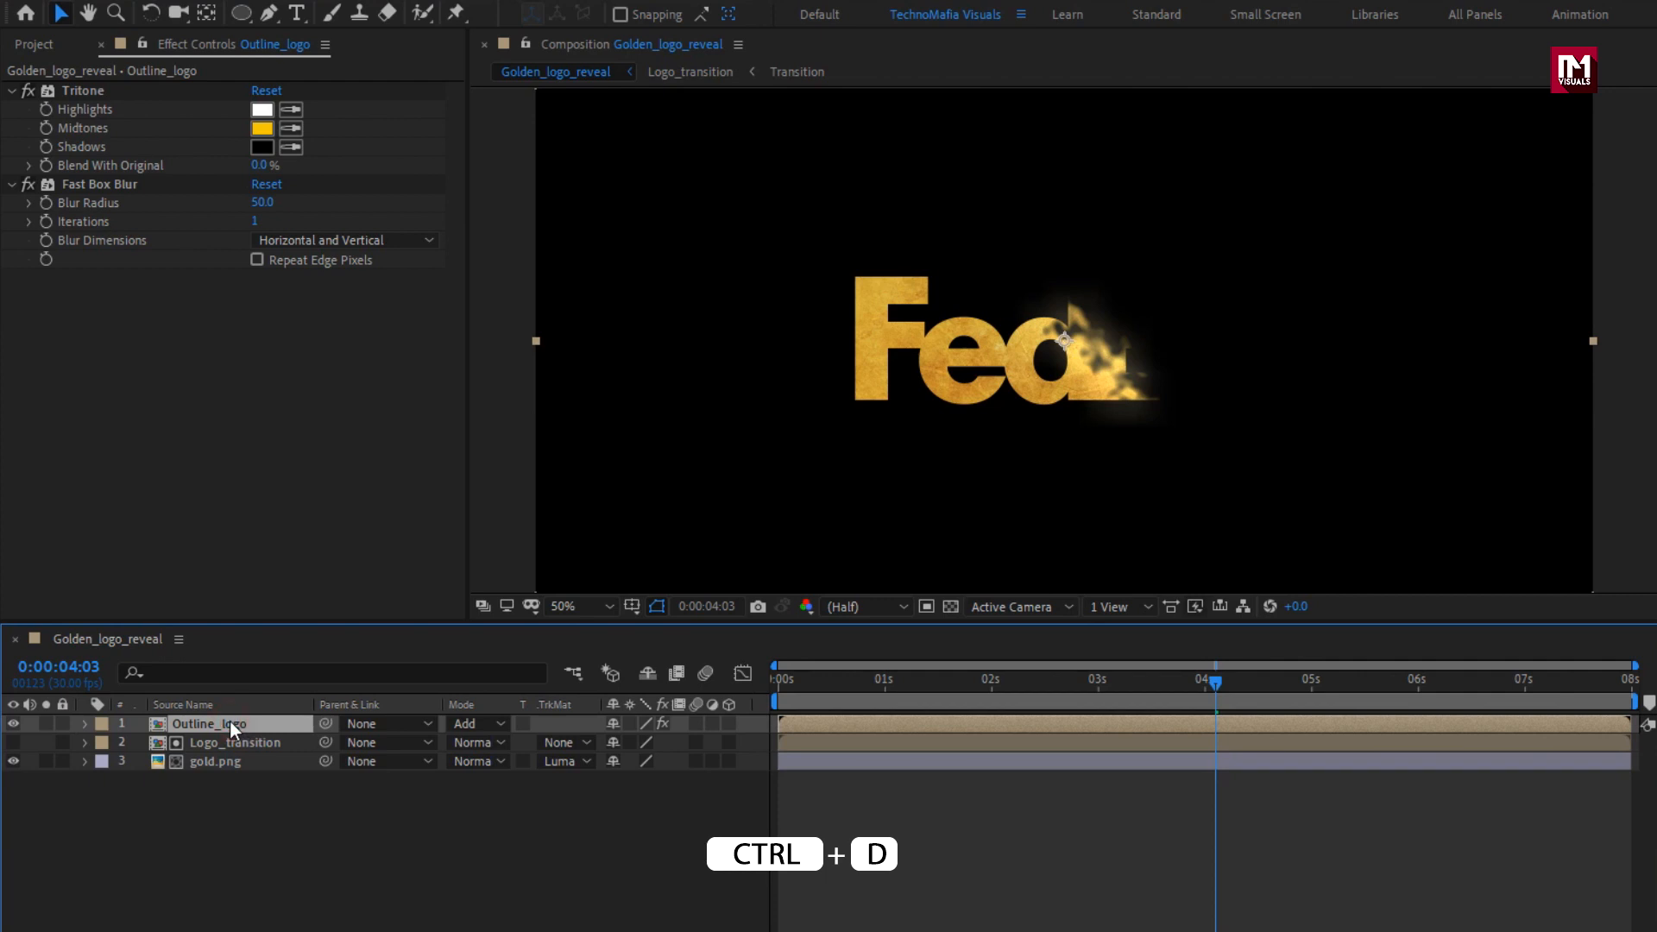
Duplicate the Outline_logo layer and remove the Fast Box Blur effect from the upper copy.
key(ctrl+d)
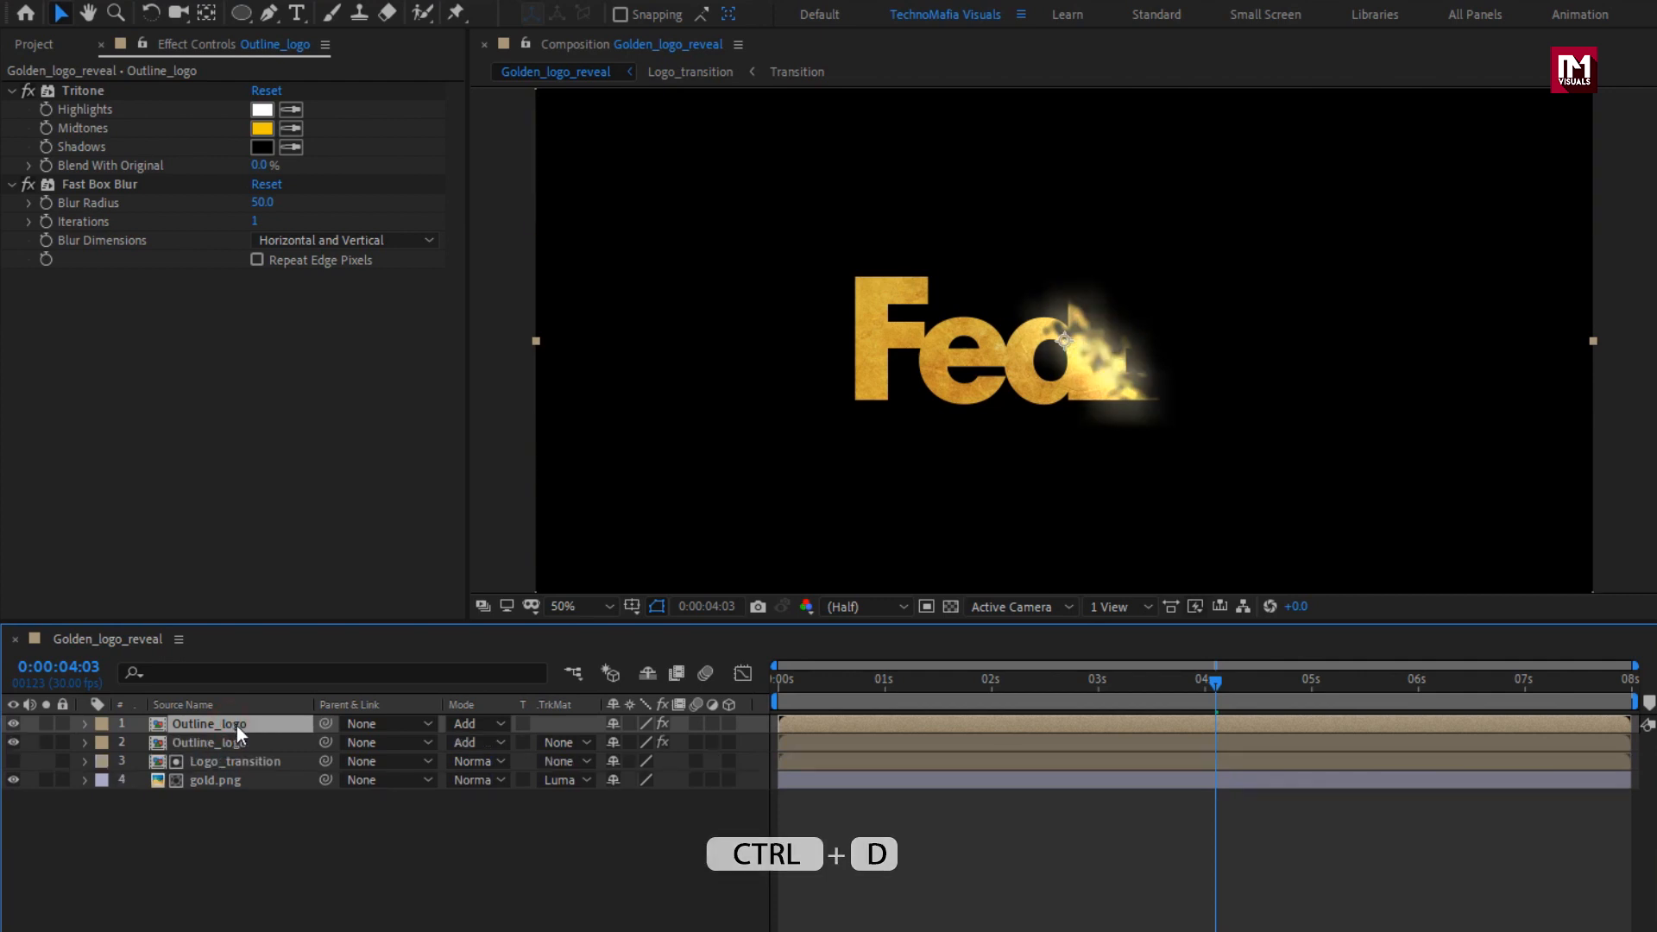
click(105, 195)
click(105, 192)
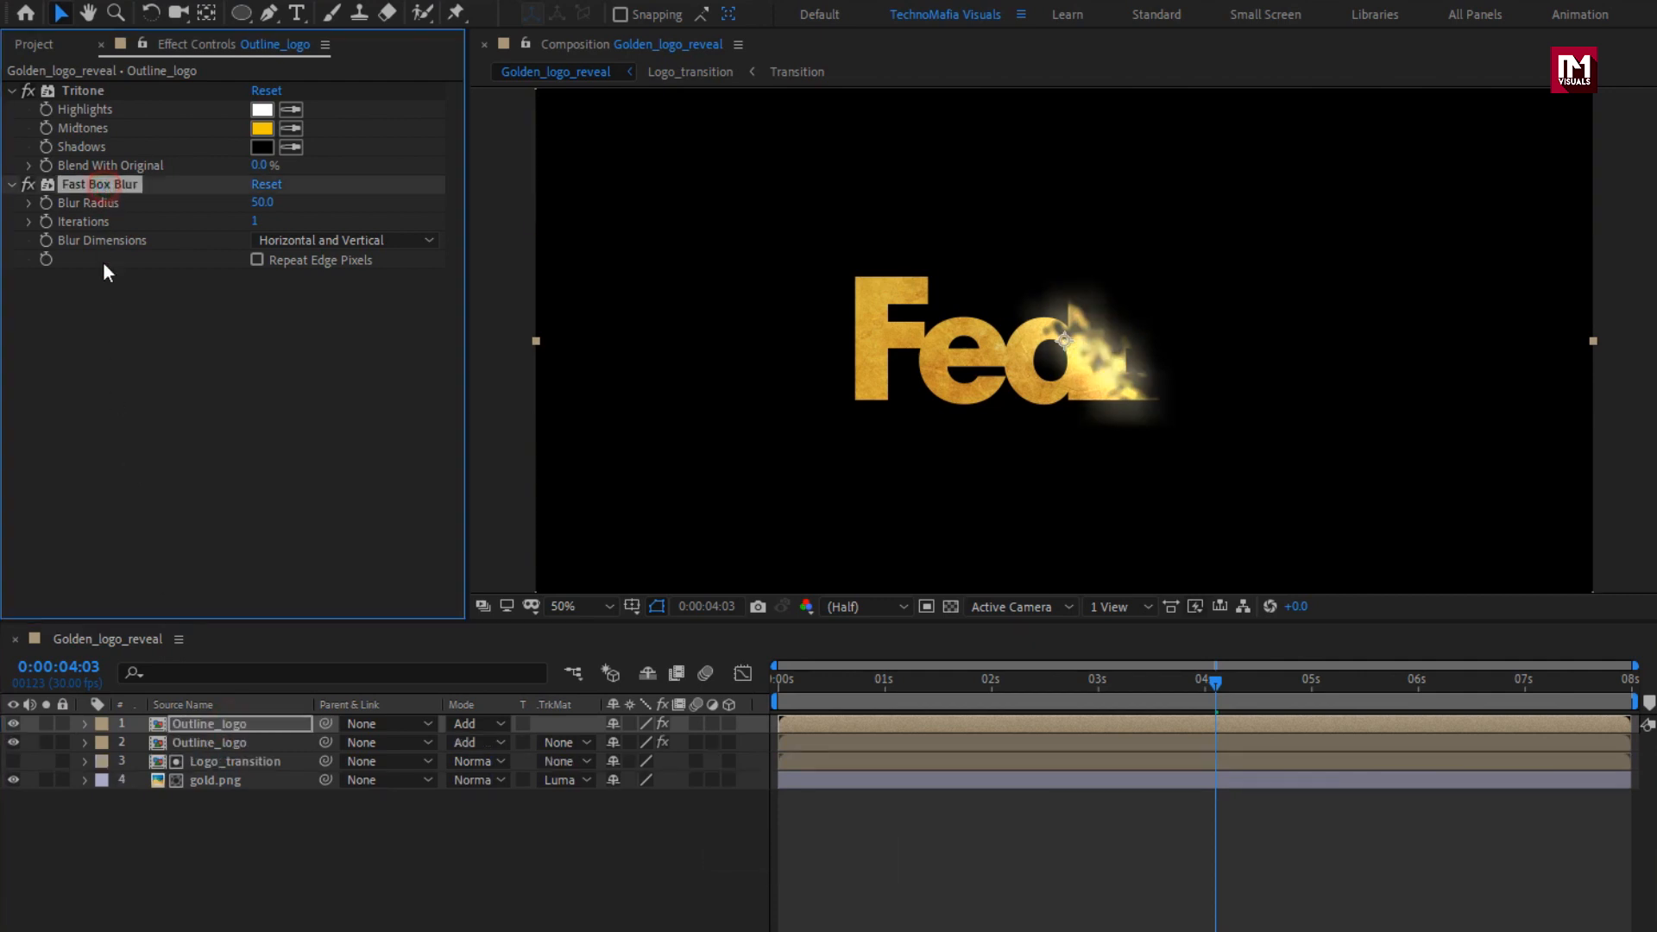
key(Delete)
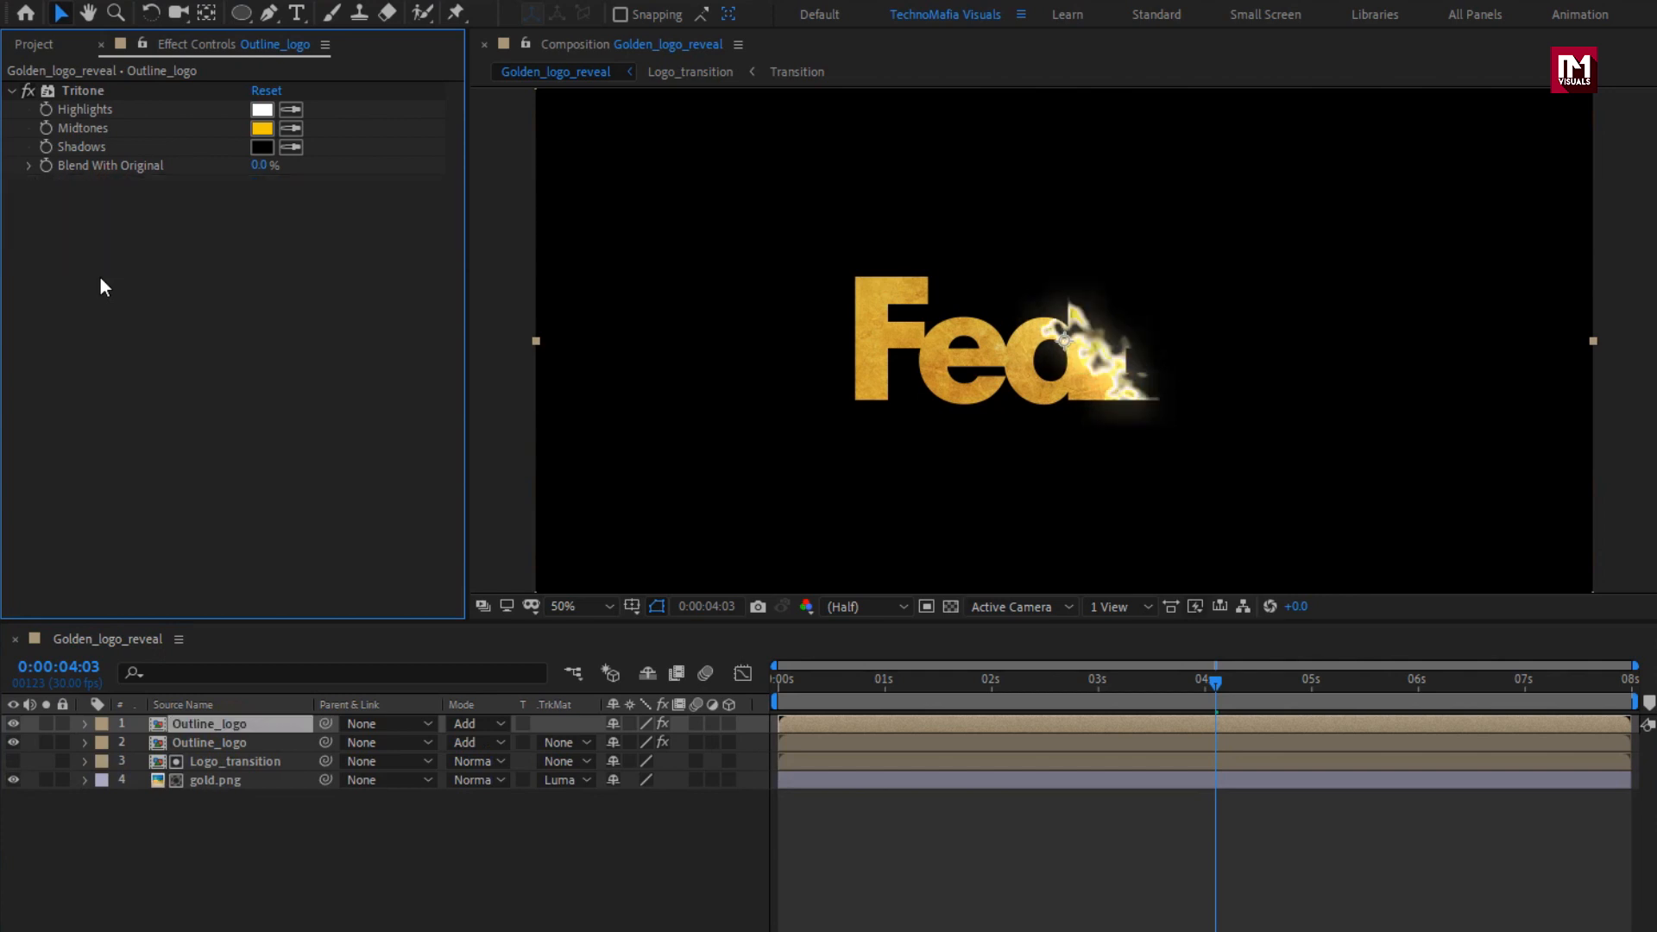
Apply the Glow effect to the upper Outline_logo layer with a threshold of 0% and a radius of 120, and preview the reveal.
click(1542, 73)
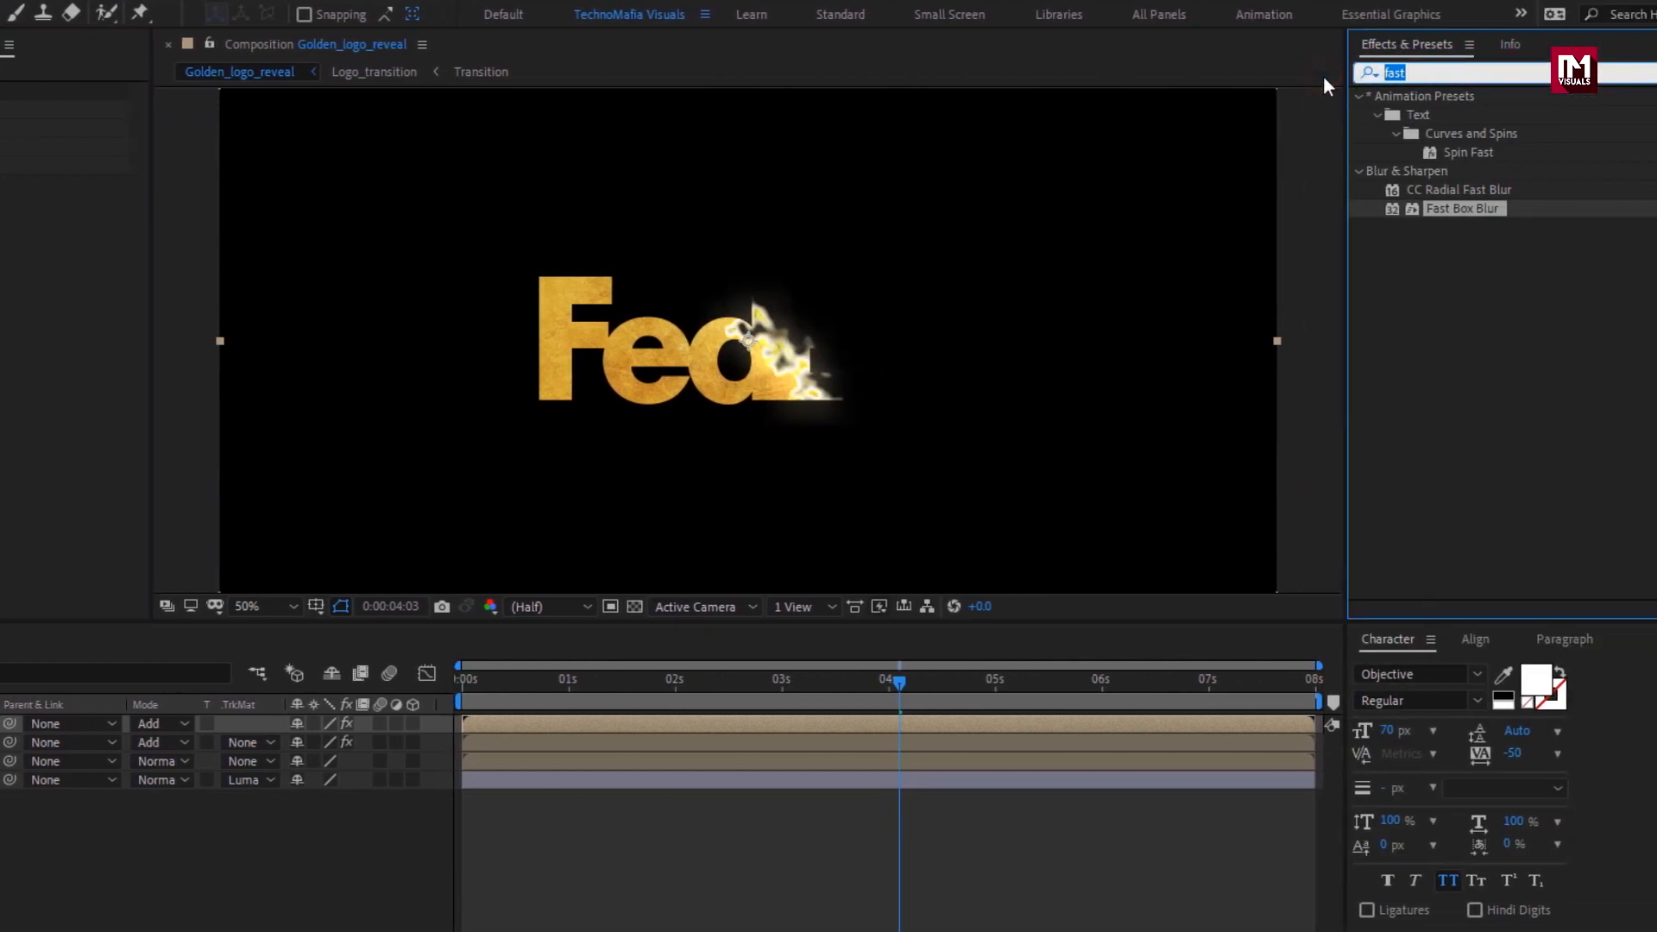
text(glow)
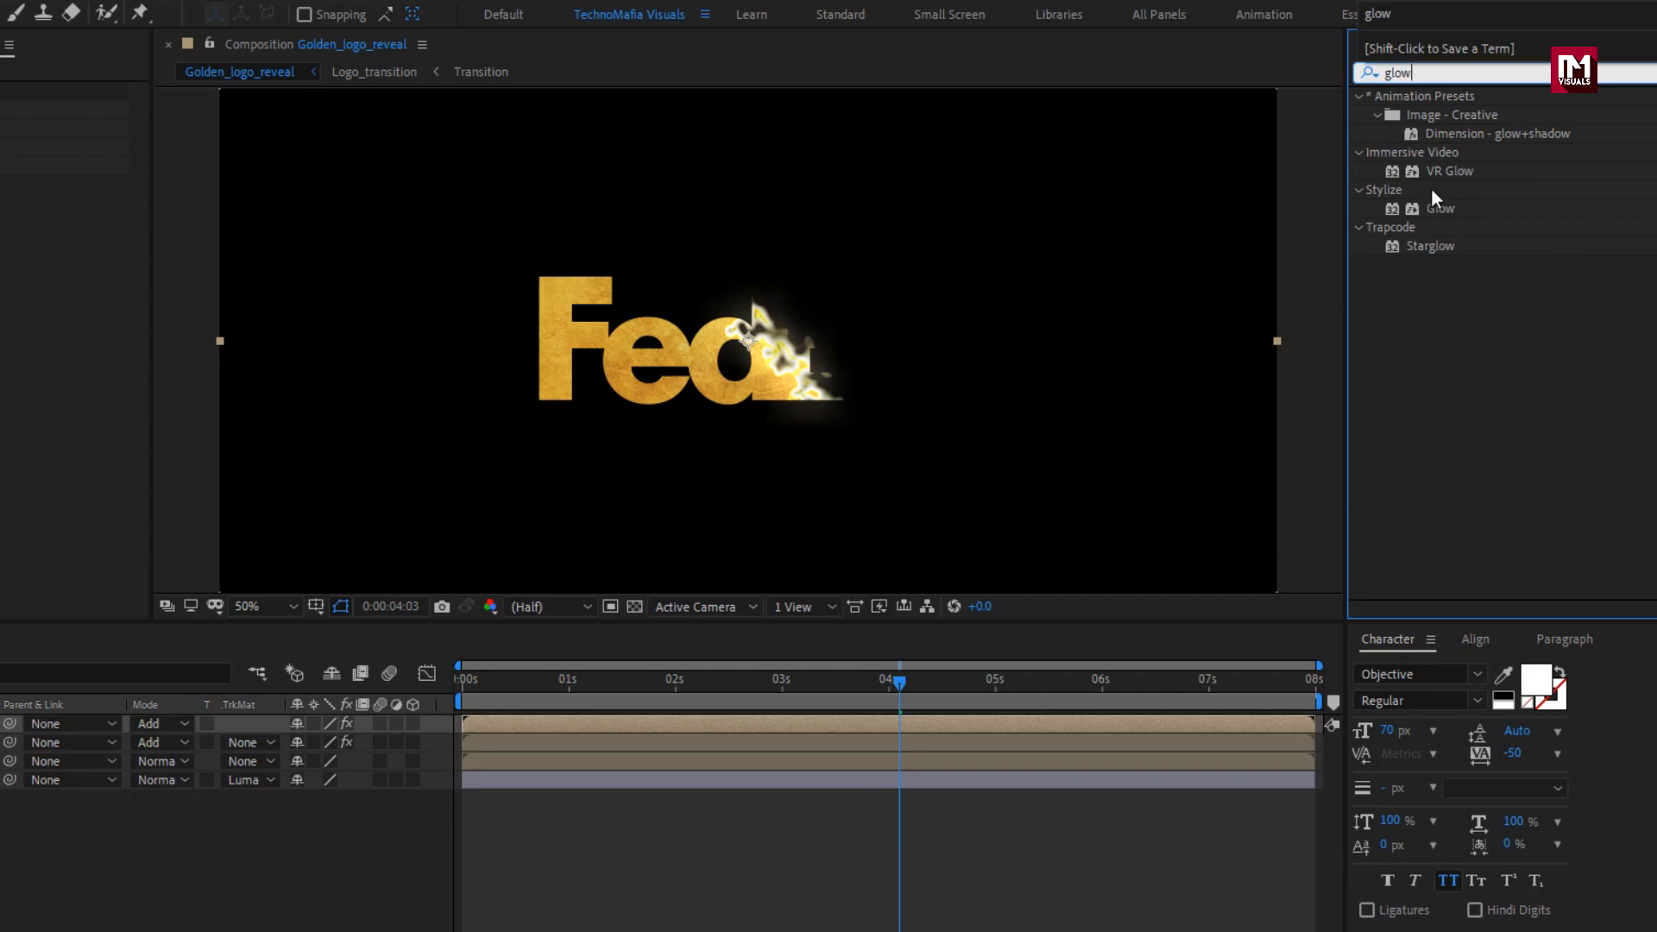
double_click(1448, 208)
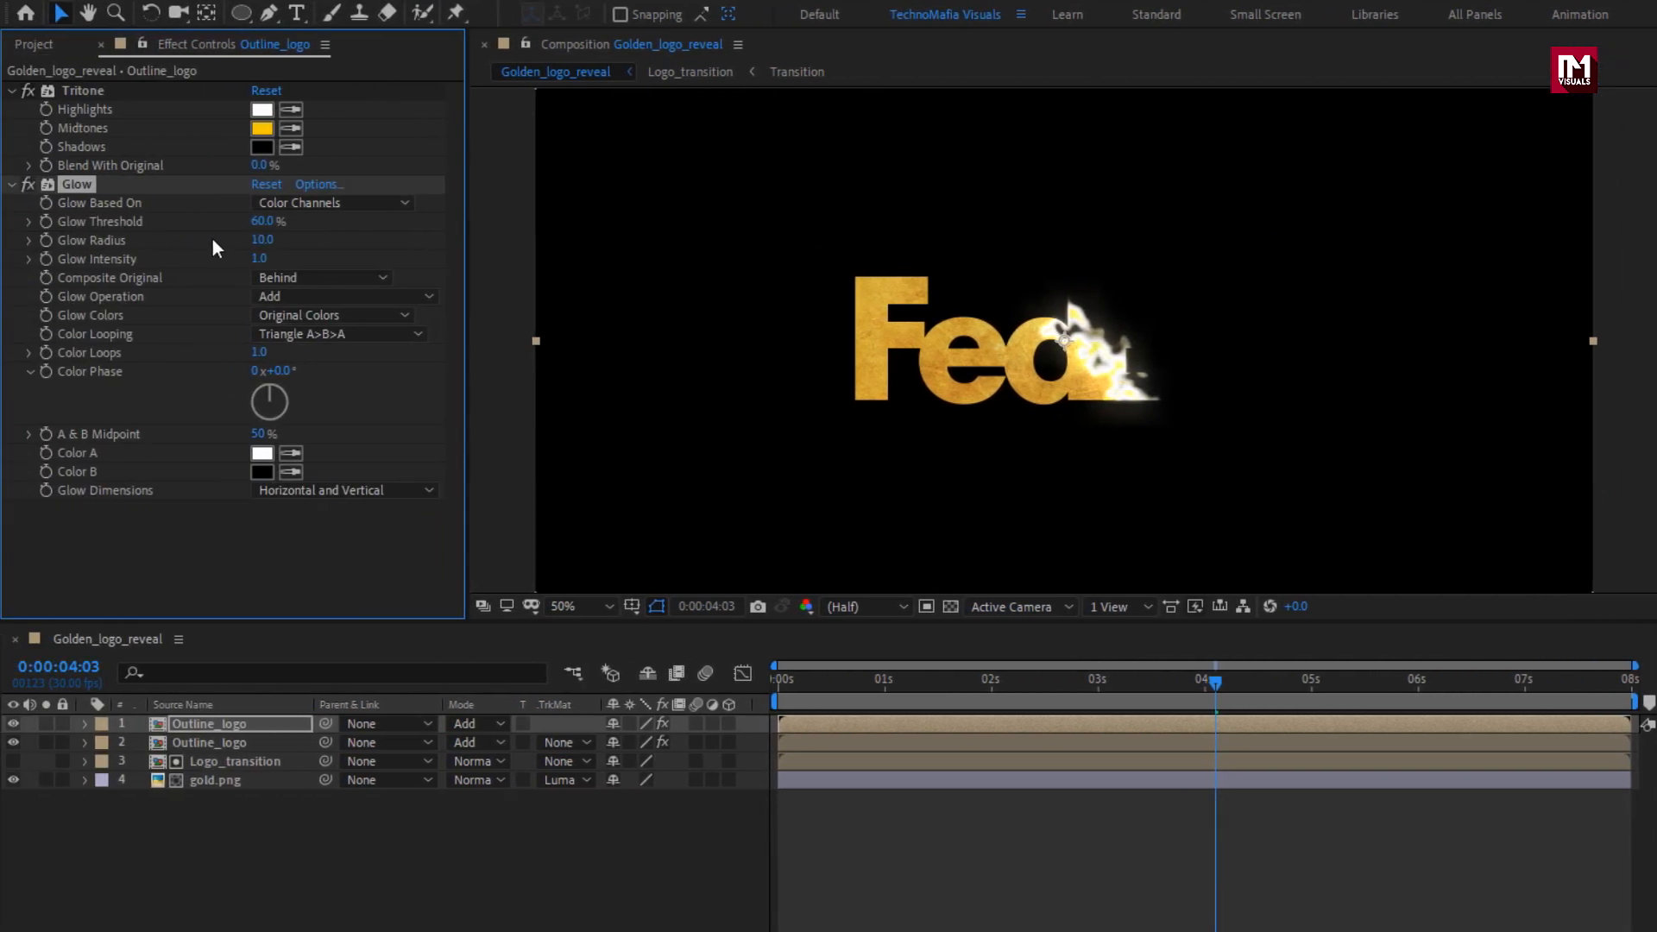
click(262, 221)
text(0)
key(Return)
click(262, 241)
text(120)
key(Return)
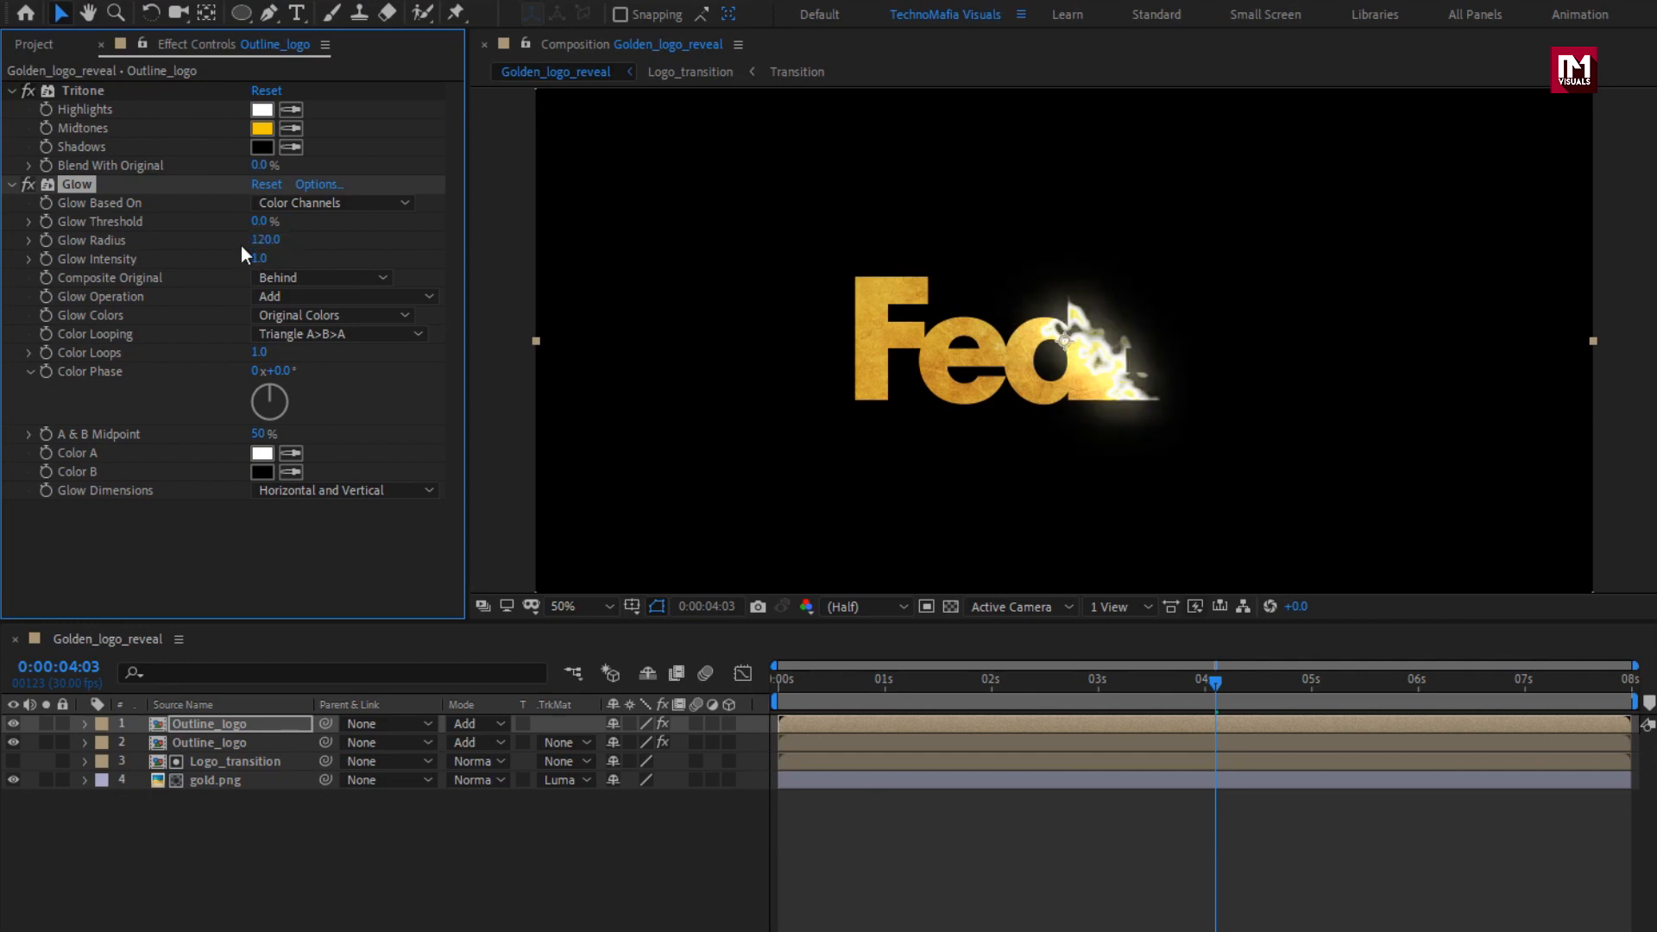
drag(887, 680, 1143, 685)
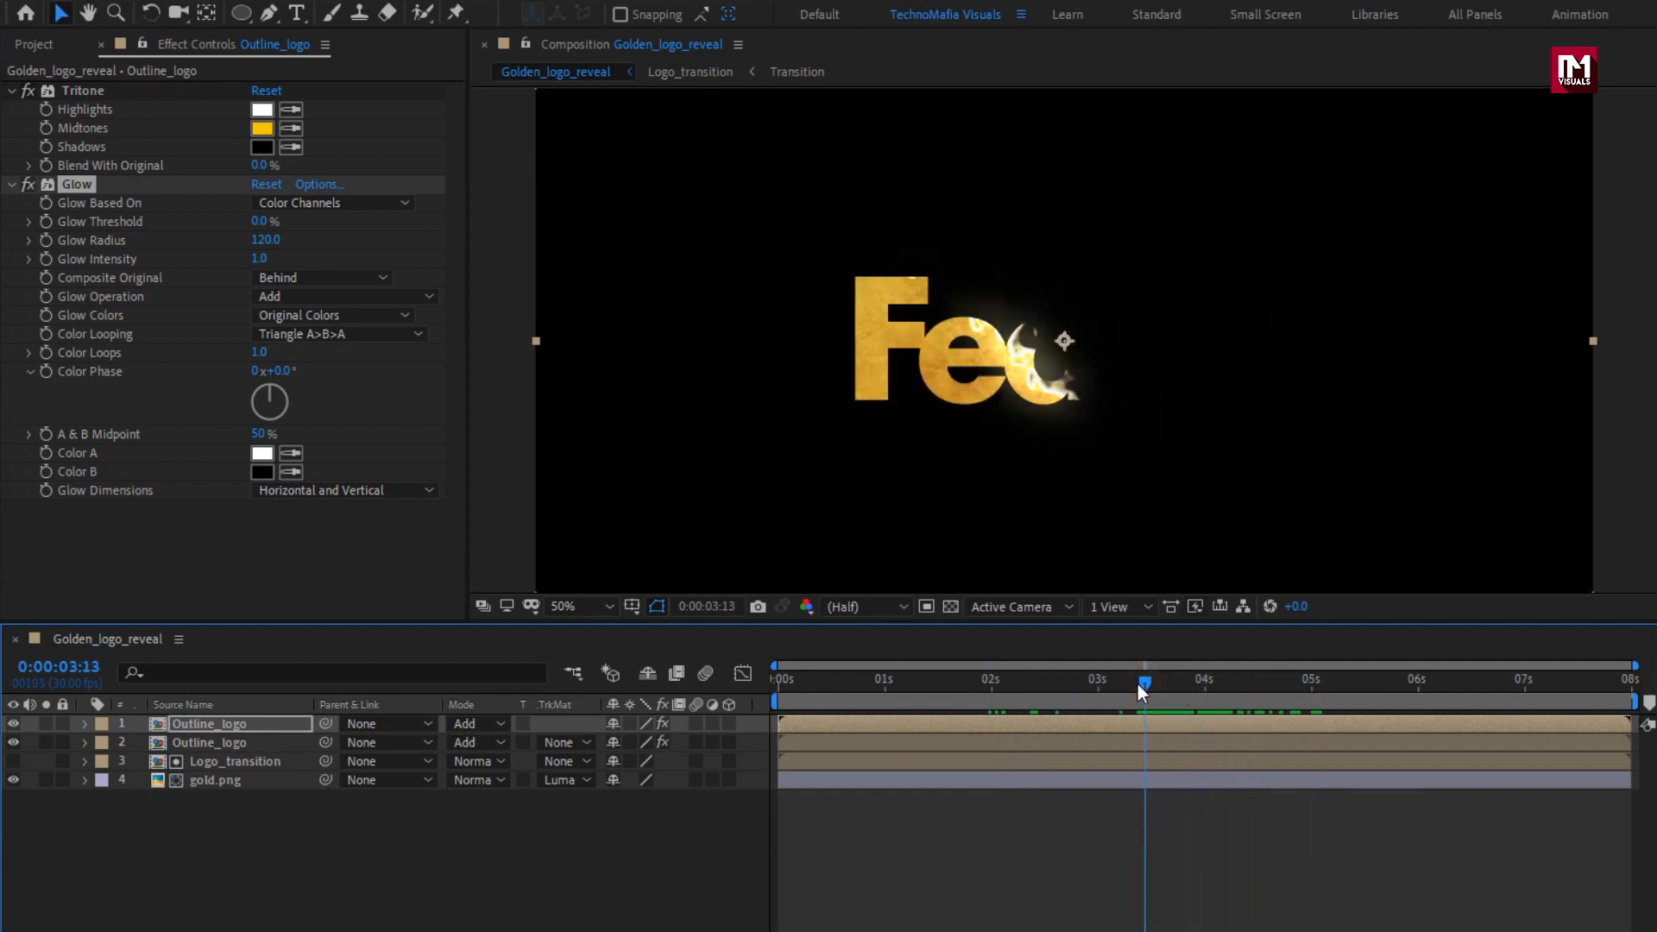
Delay the start of the lower, blurred Outline_logo layer by about a third of a second and preview up to 0:00:04:07.
click(216, 748)
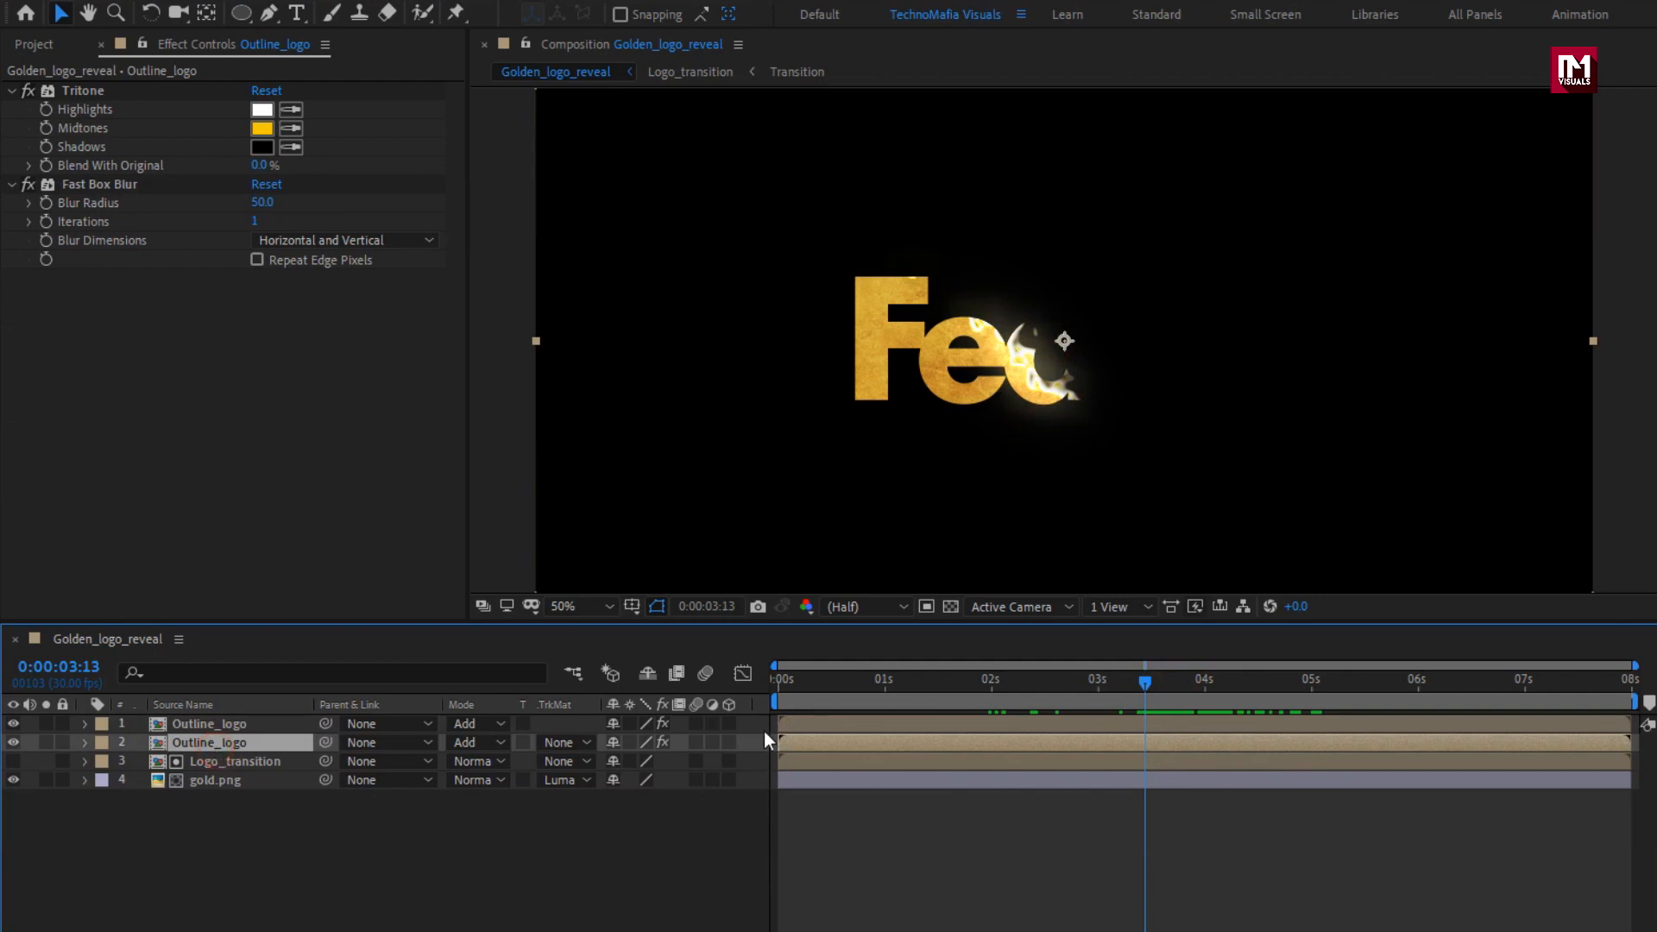
drag(794, 681, 814, 686)
drag(799, 743, 1231, 698)
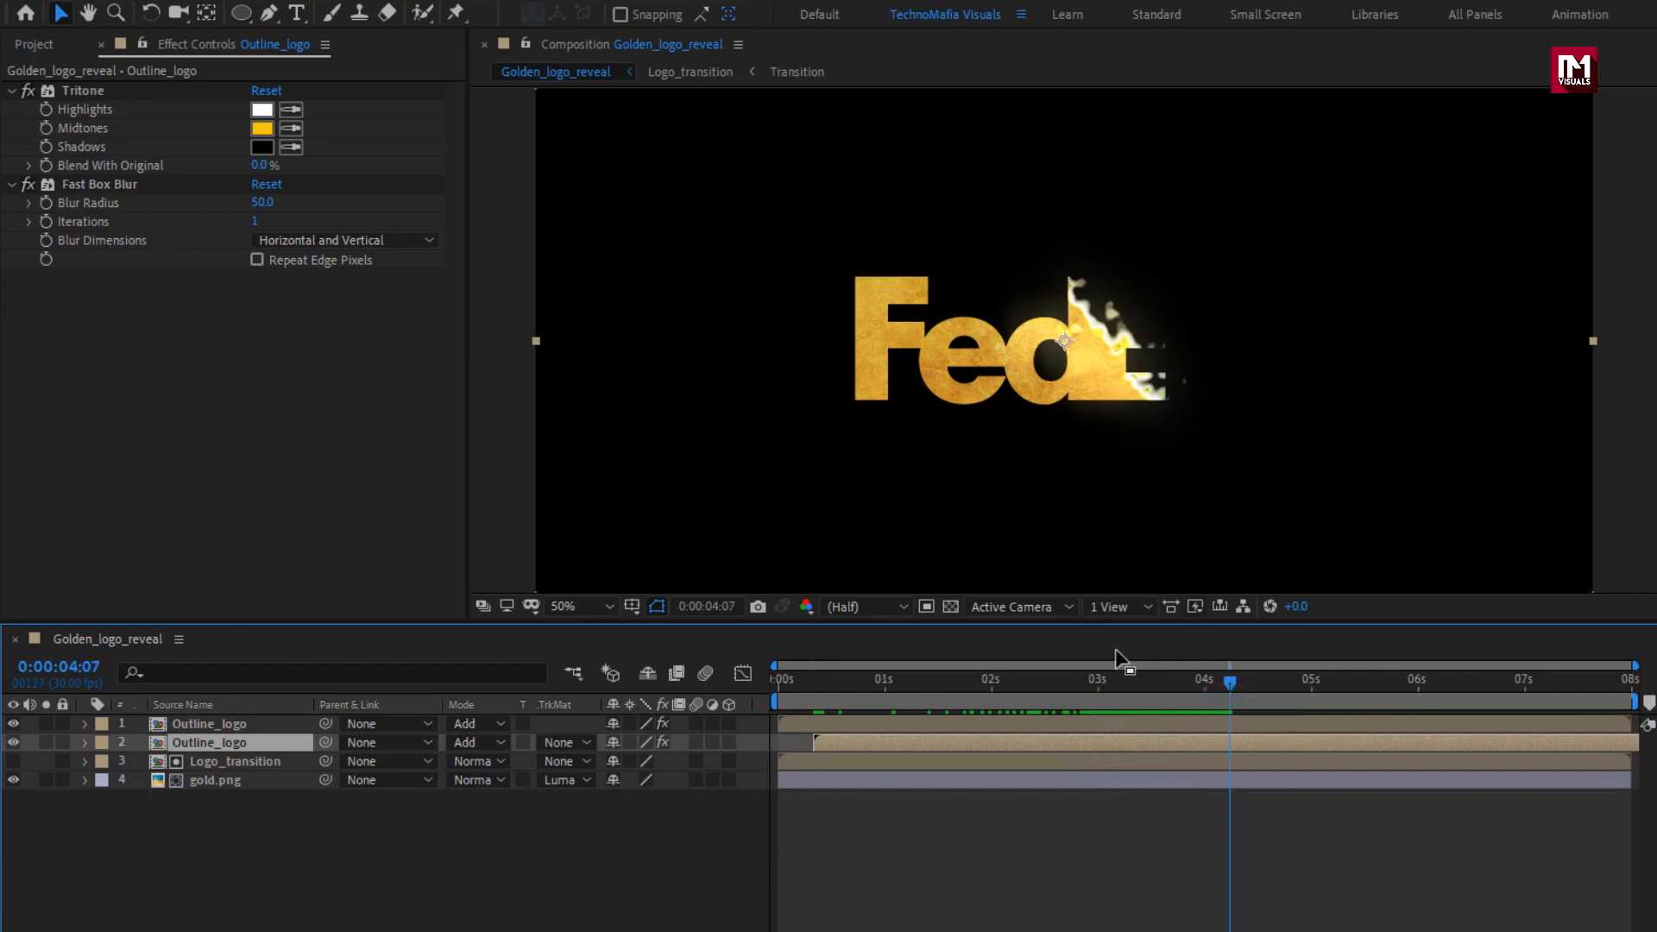
Pre-compose both Outline_logo layers, Logo_transition and gold.png together as "Logo_reveal", moving all attributes into the new composition.
drag(265, 816, 233, 729)
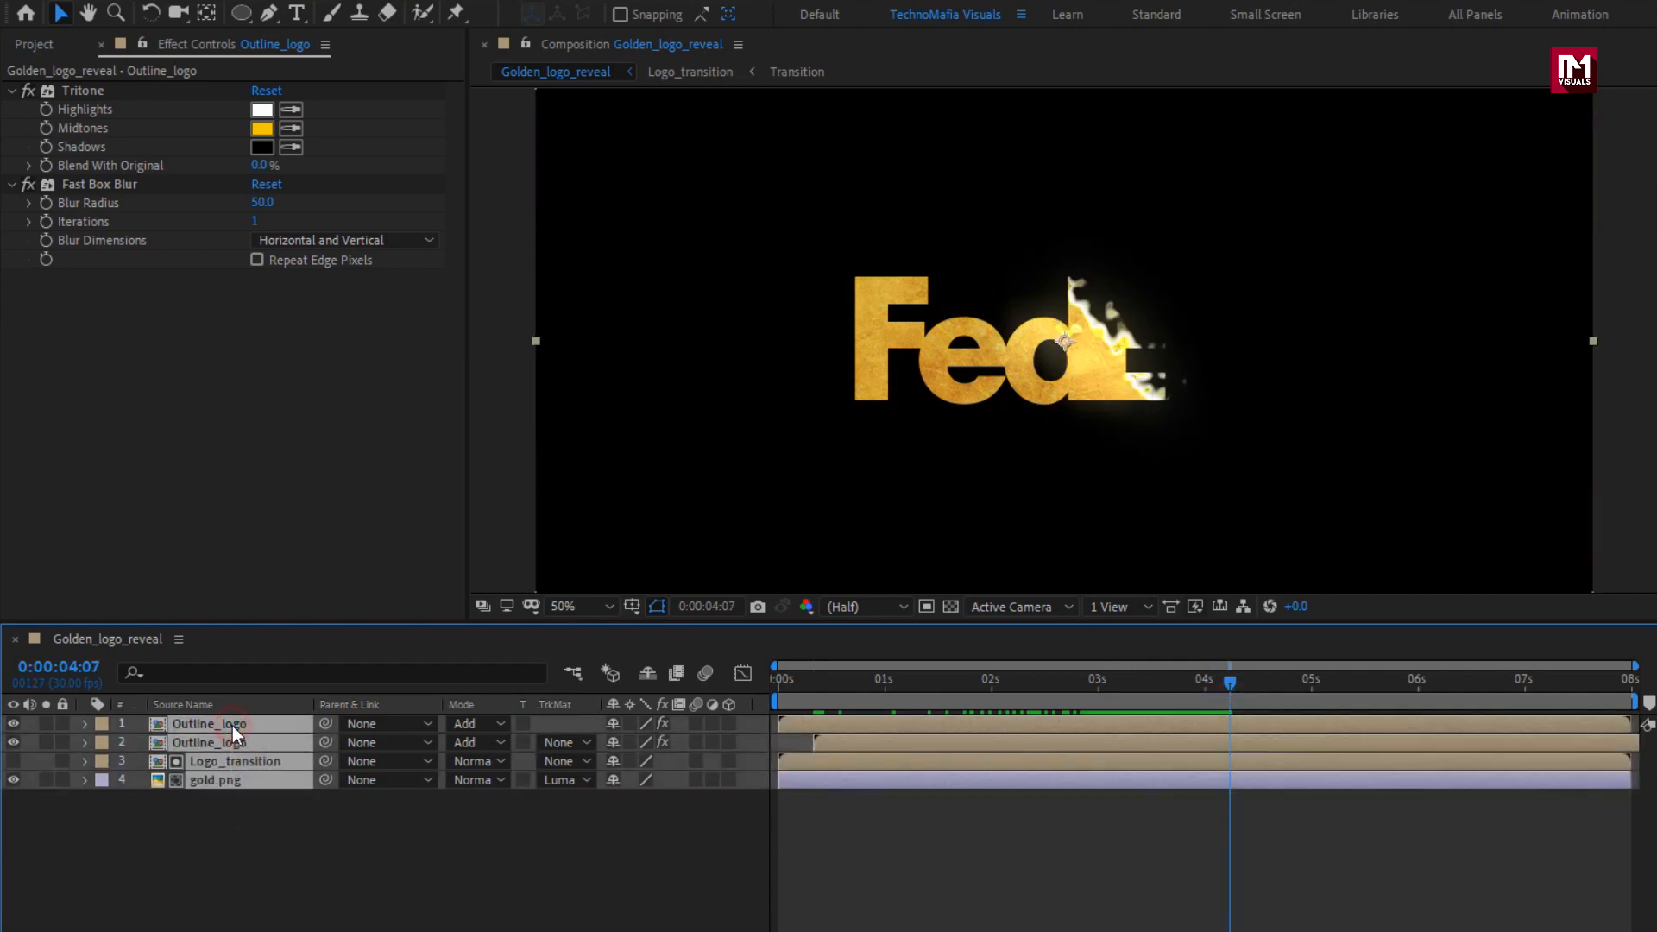
right_click(232, 727)
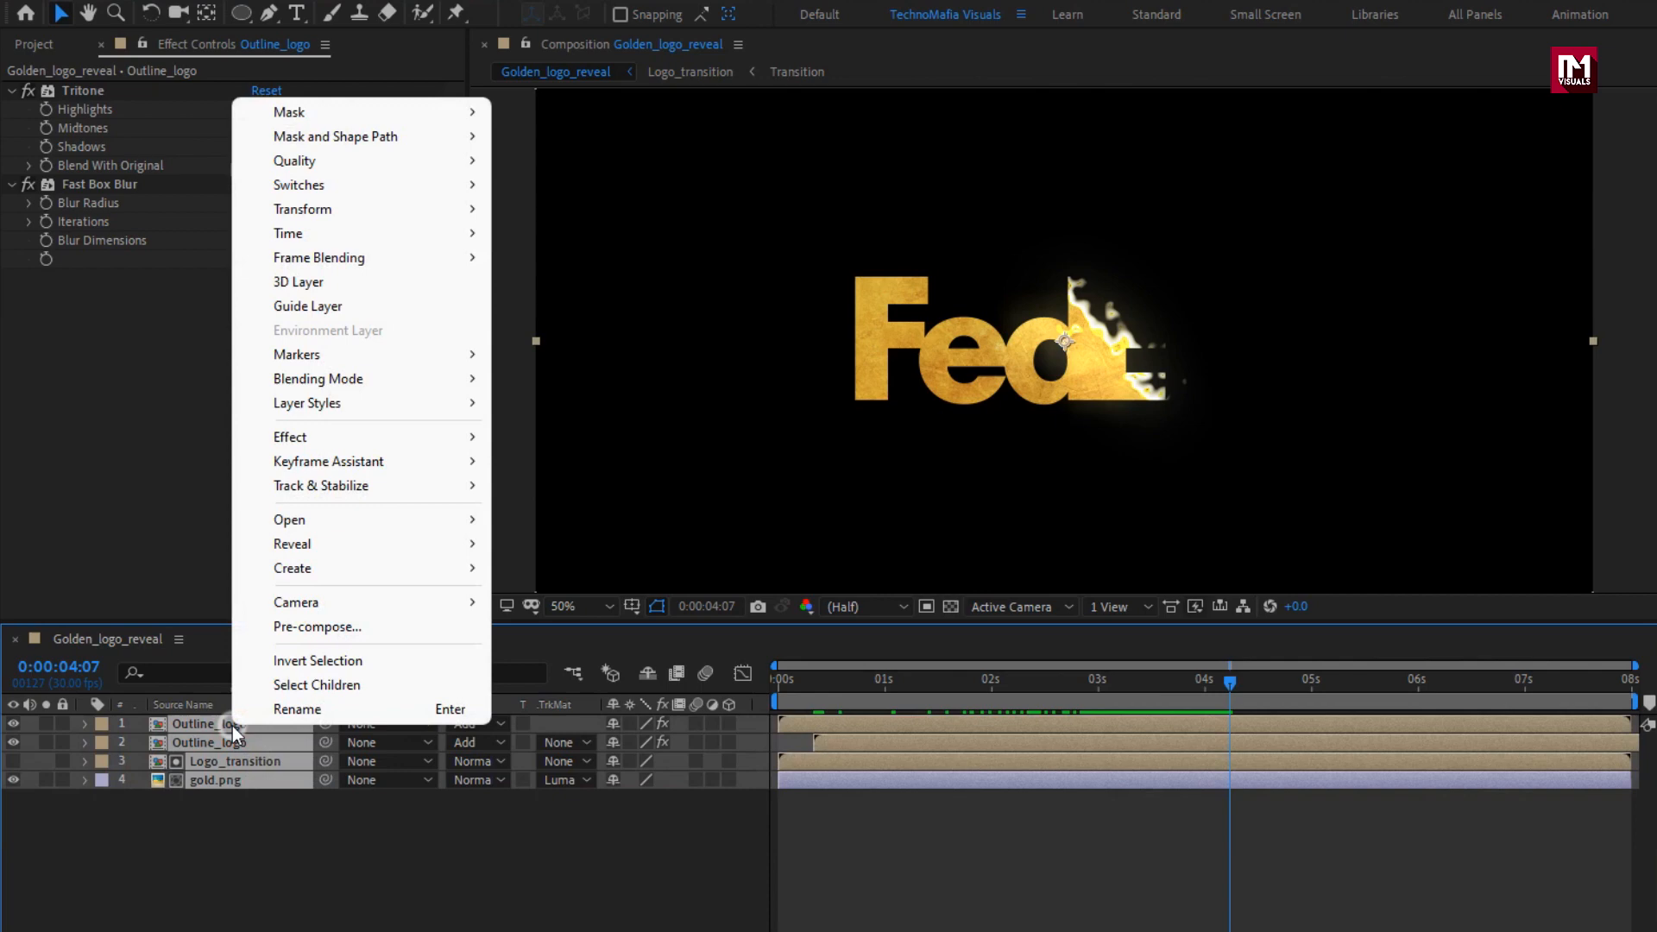
click(285, 635)
text(Logo_reveal)
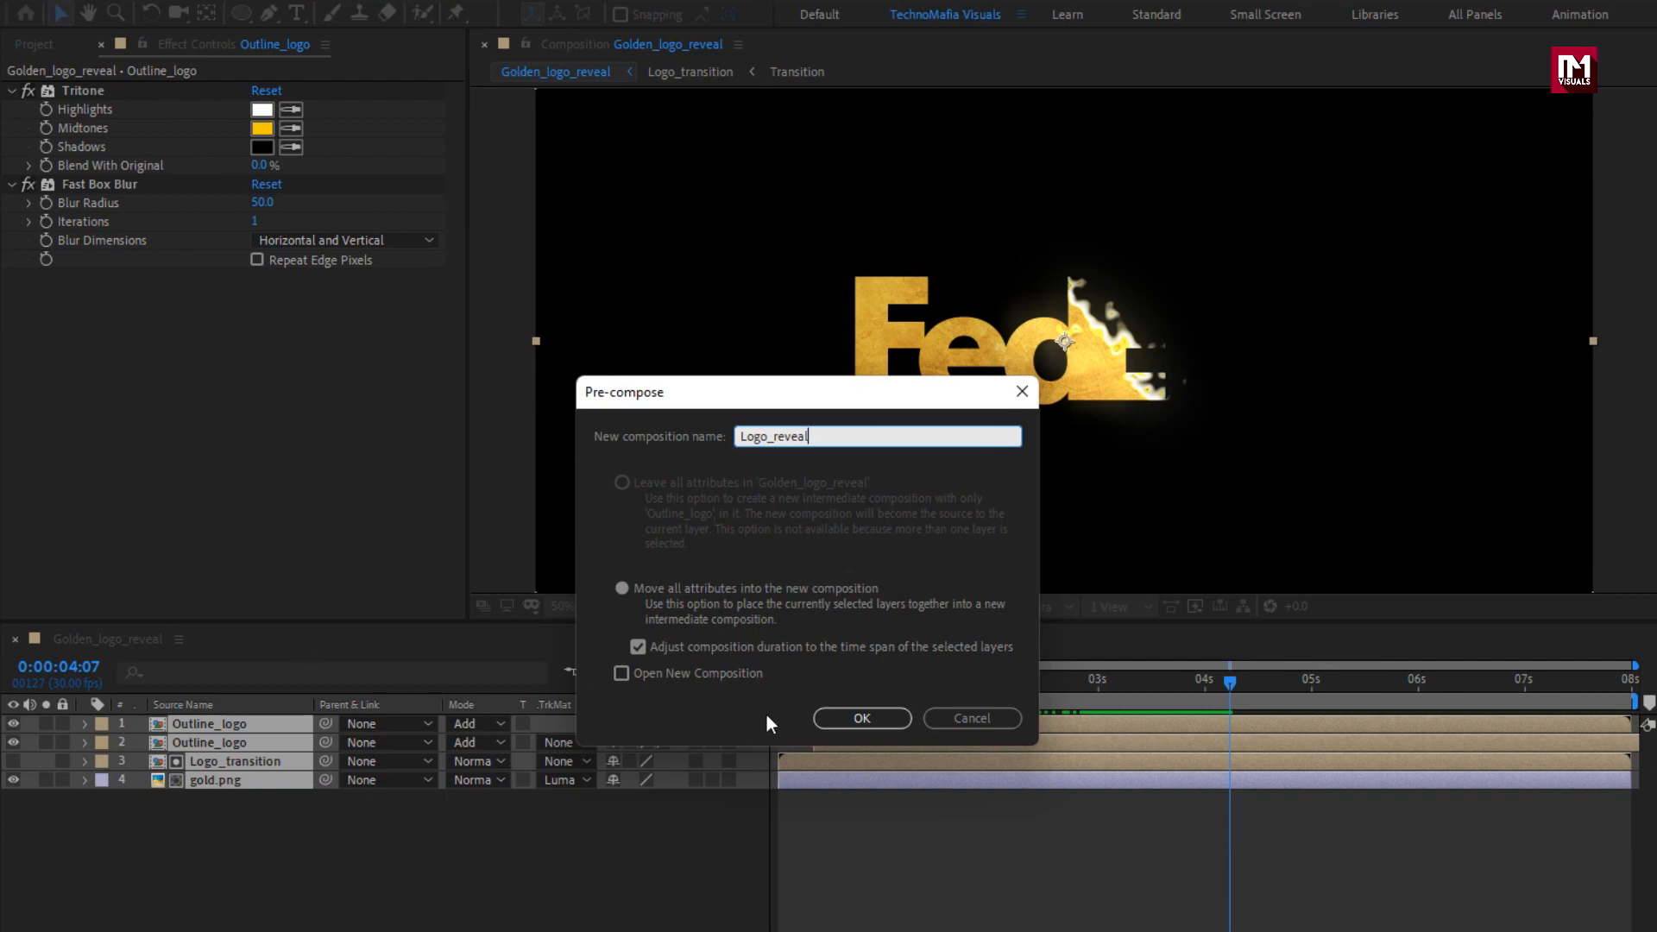
click(844, 722)
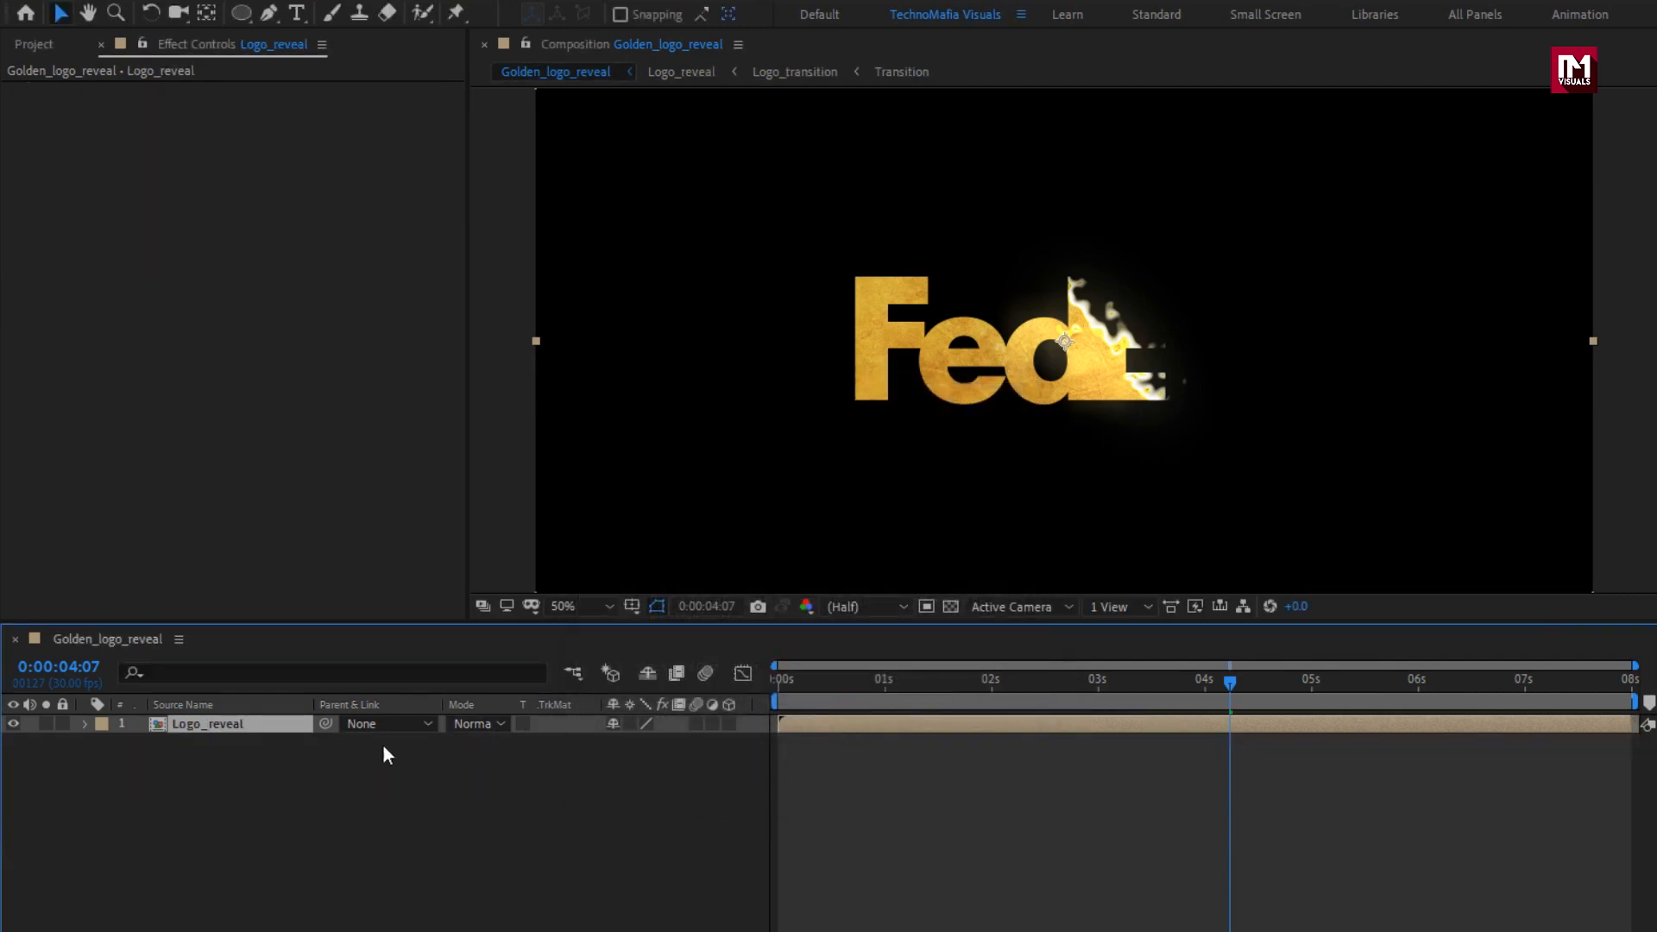
Create a black 1920 x 1080 px solid named "BG" and place it below the Logo_reveal layer.
right_click(333, 755)
mouse_move(469, 773)
click(699, 836)
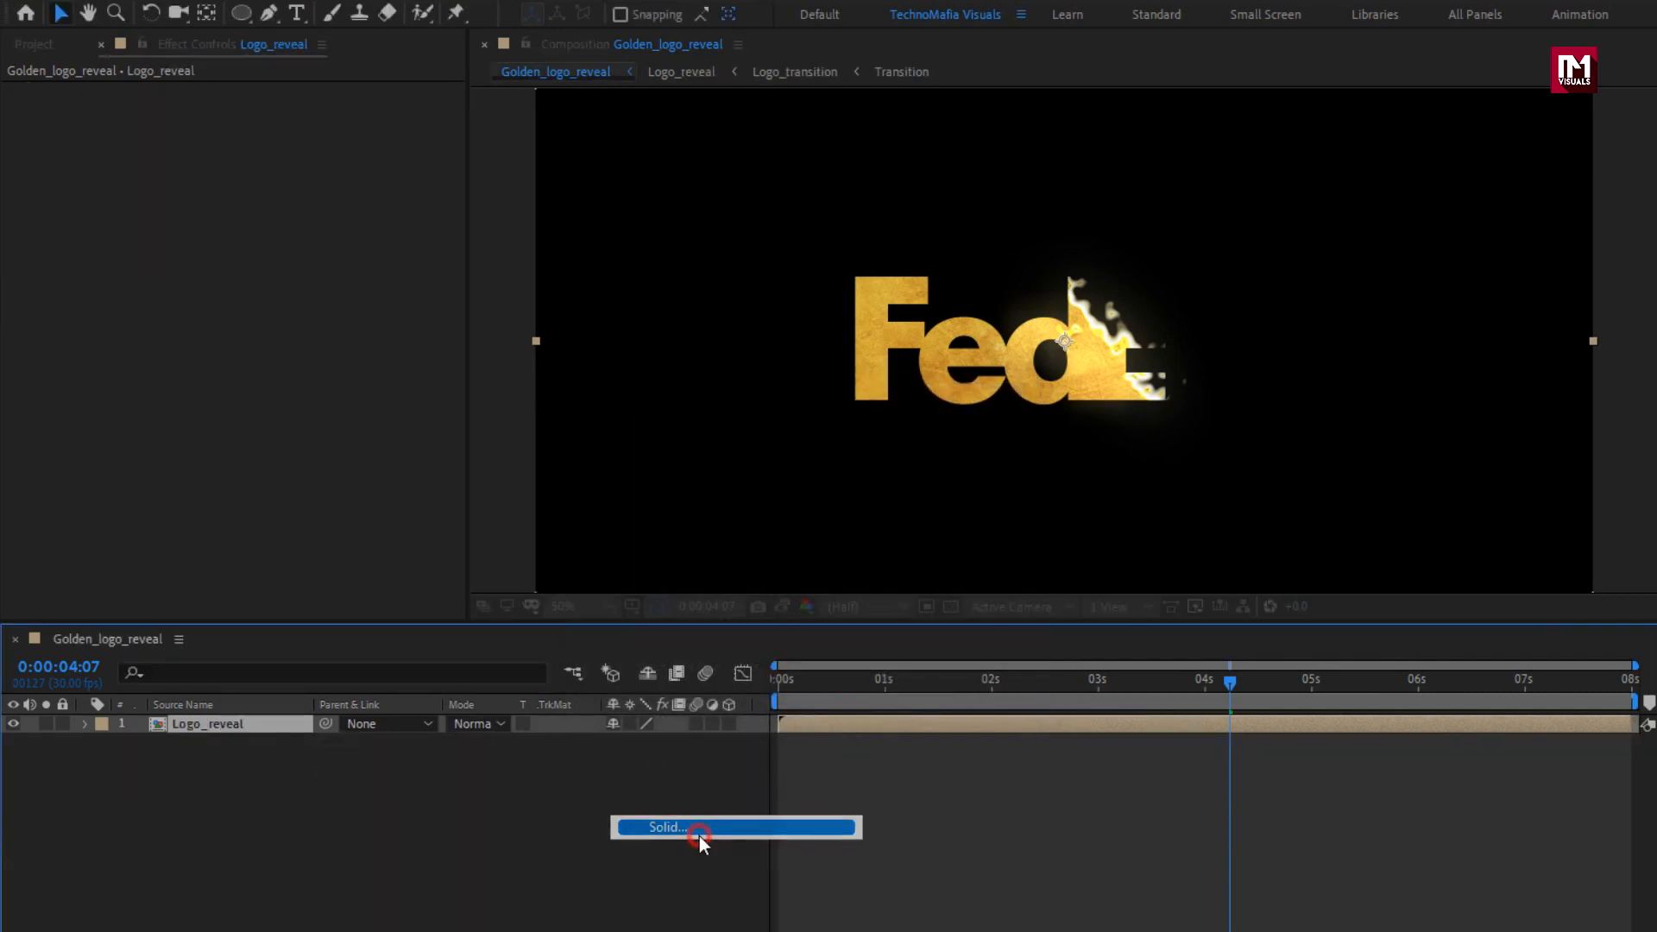
text(BG)
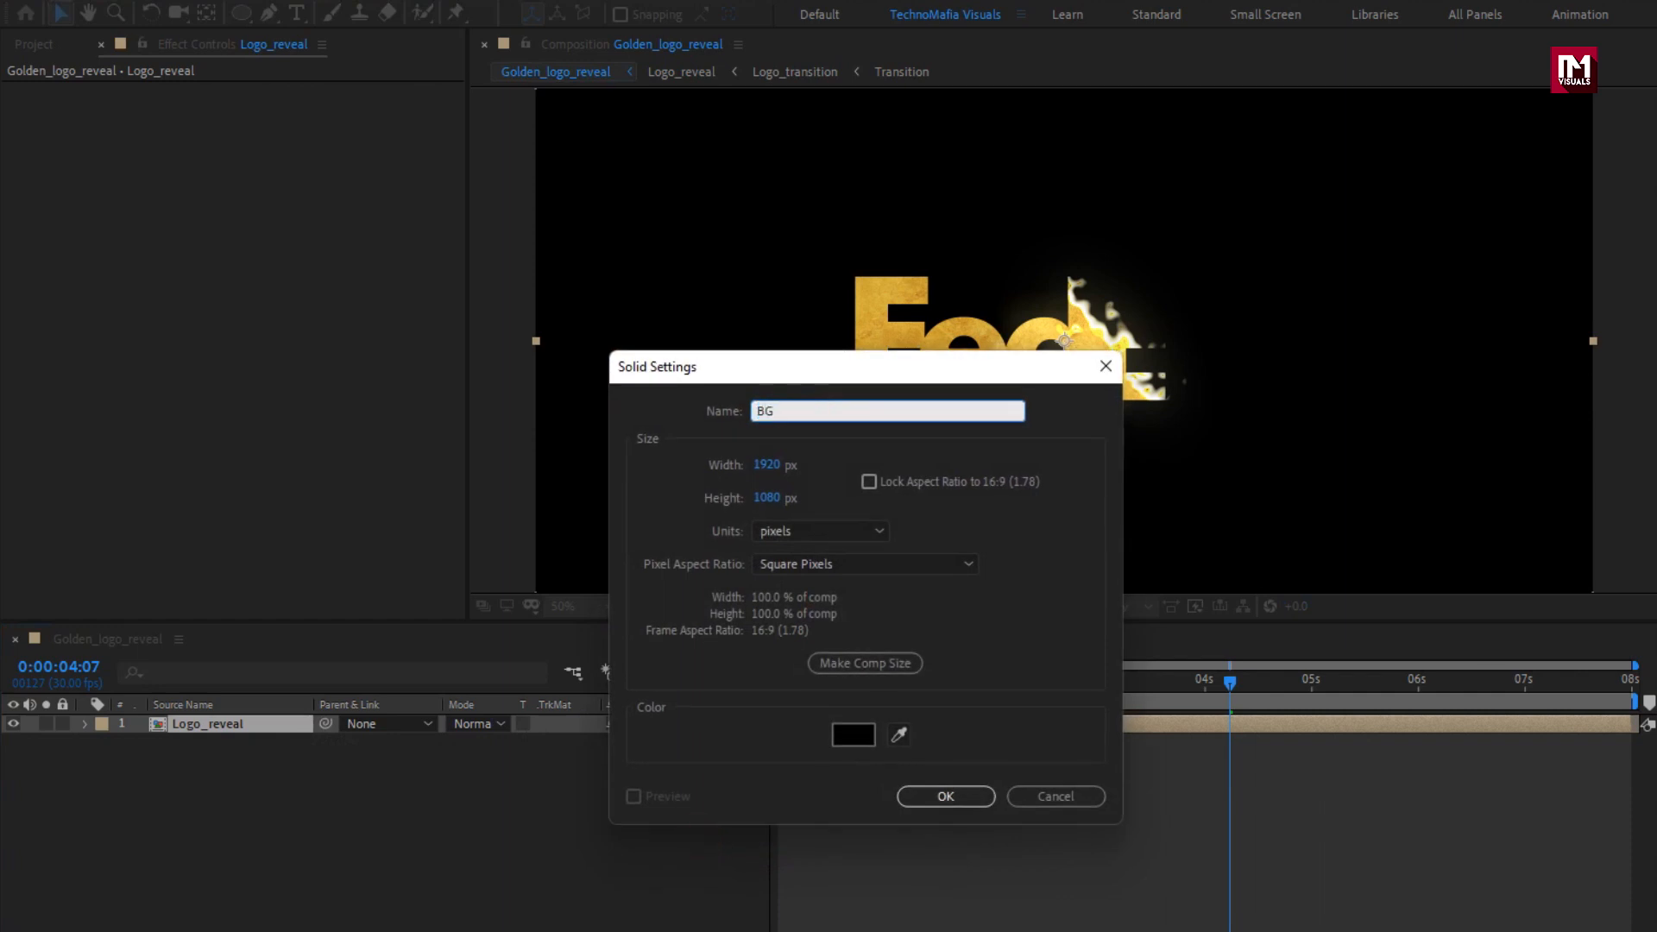
click(955, 797)
drag(233, 722, 235, 776)
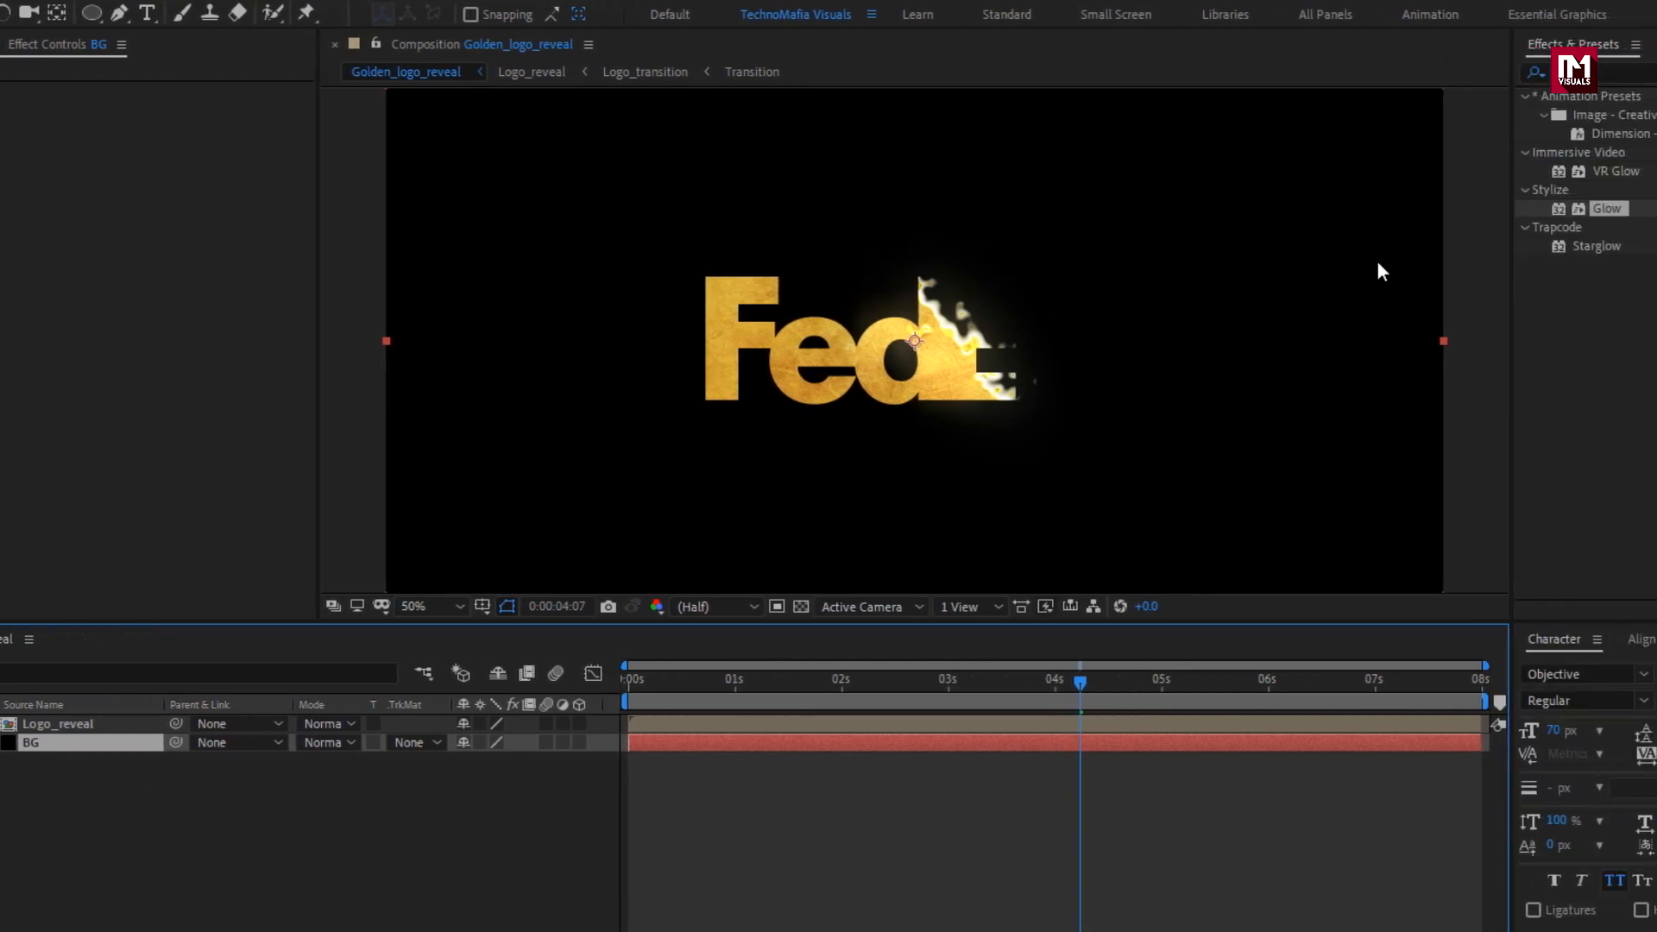
Apply the Gradient Ramp effect to the BG solid.
drag(1424, 74, 1339, 78)
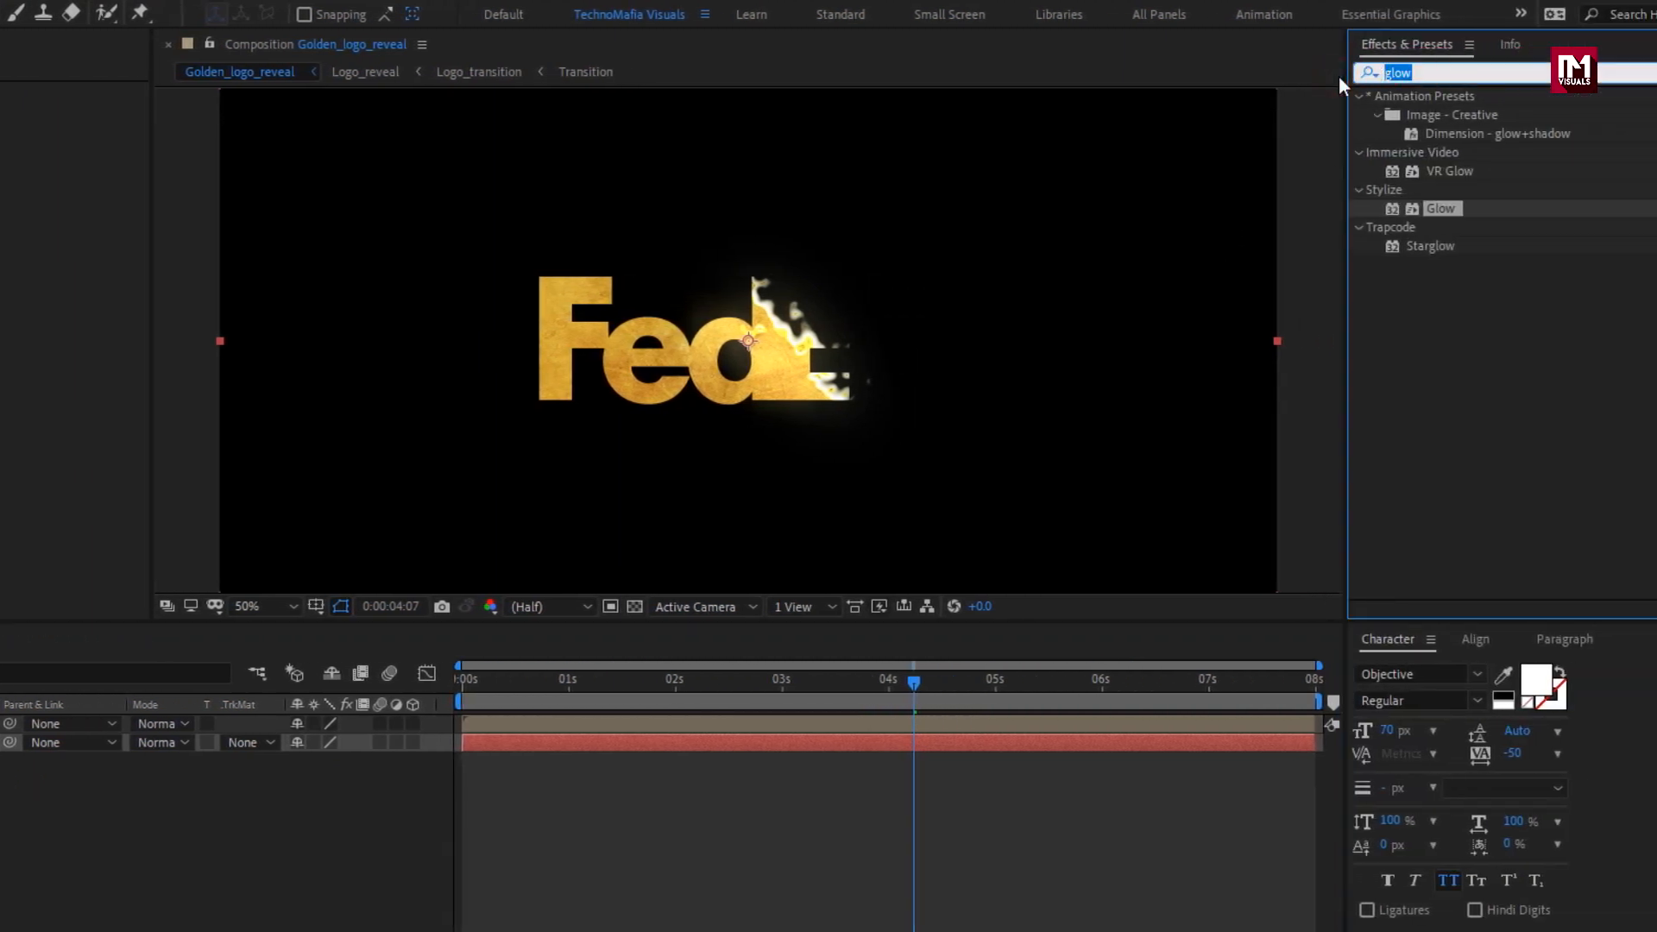
text(ramp)
click(1469, 117)
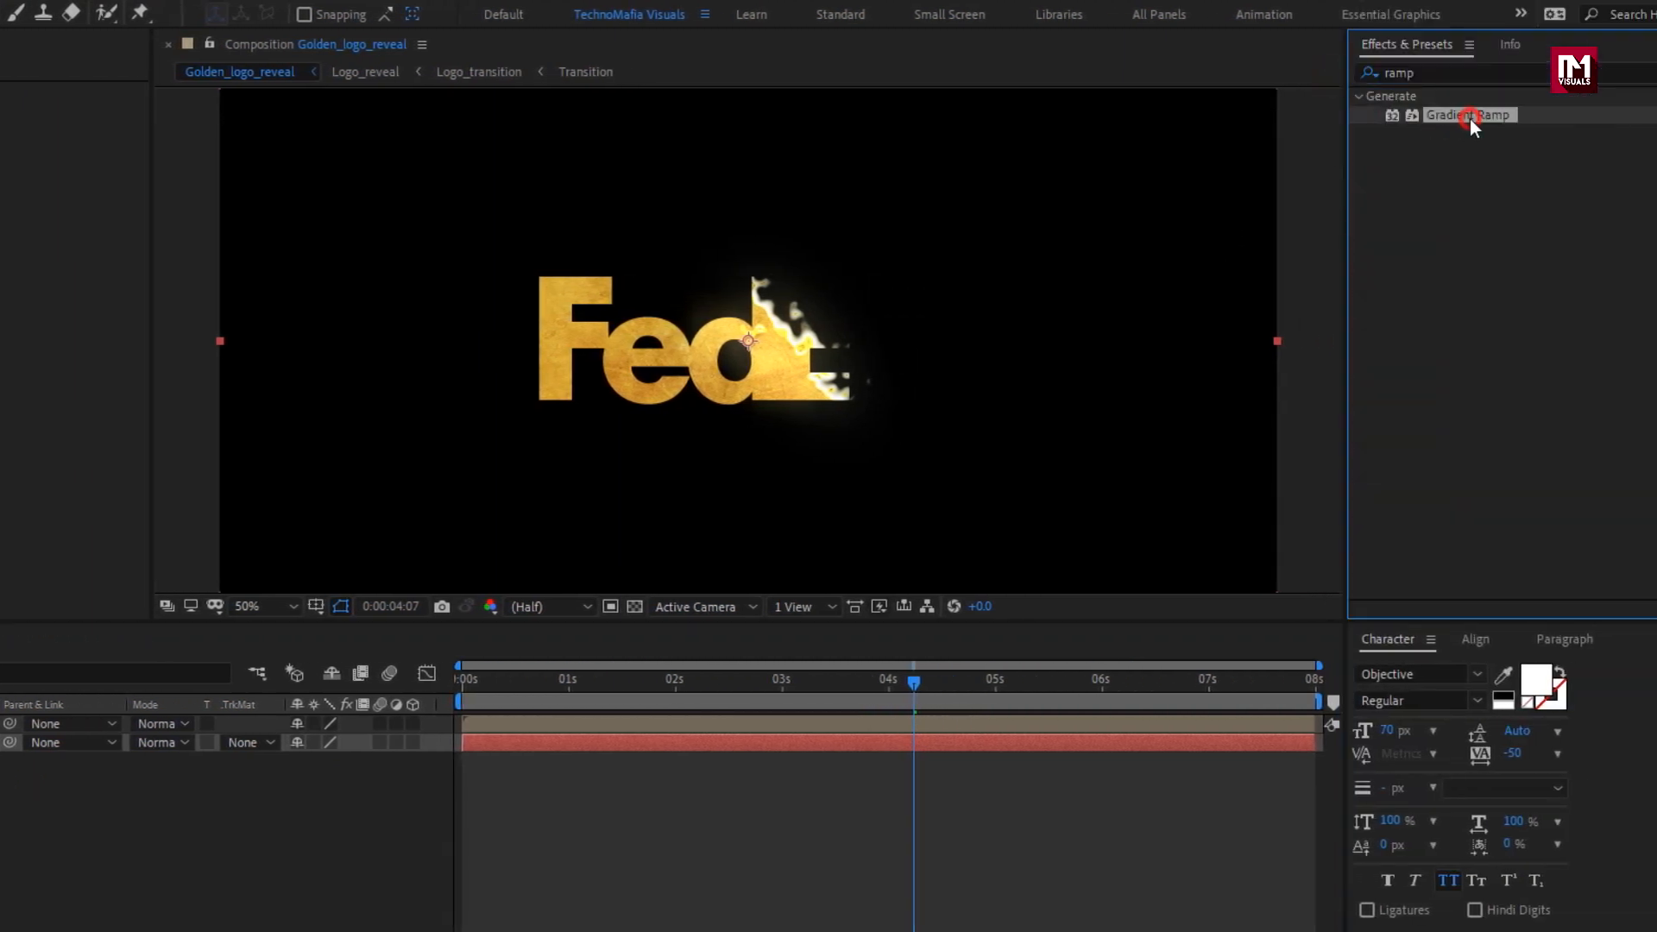
double_click(1469, 116)
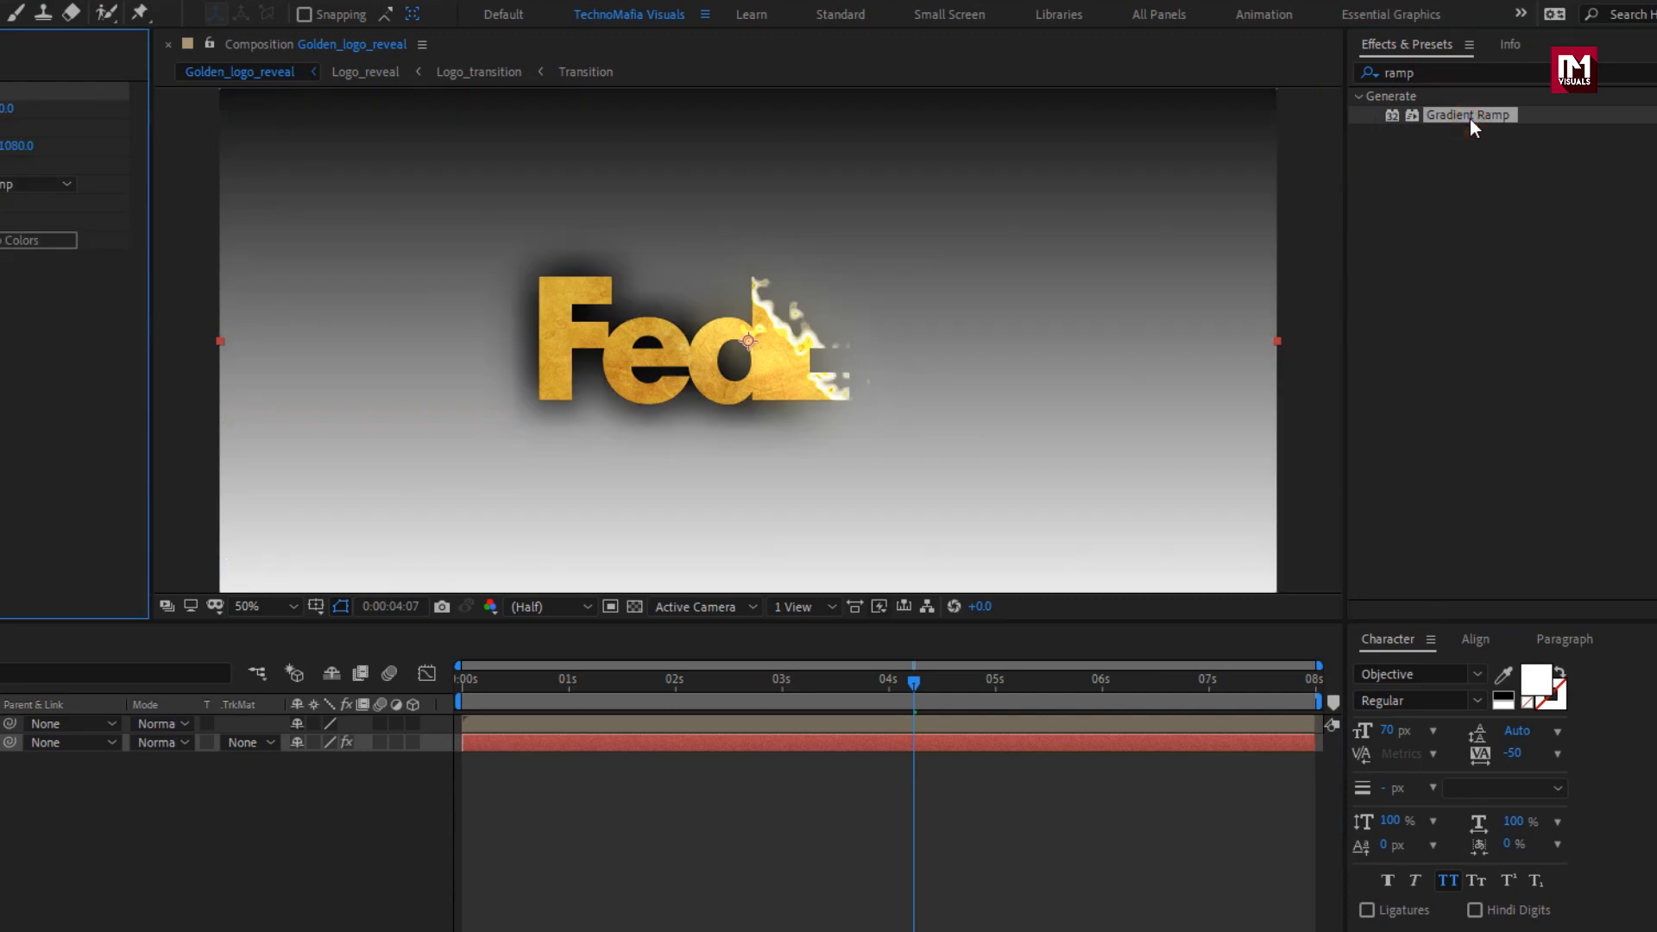
Set the BG gradient's start color to dark golden brown 493501 and its end color to black 000000.
key(comma)
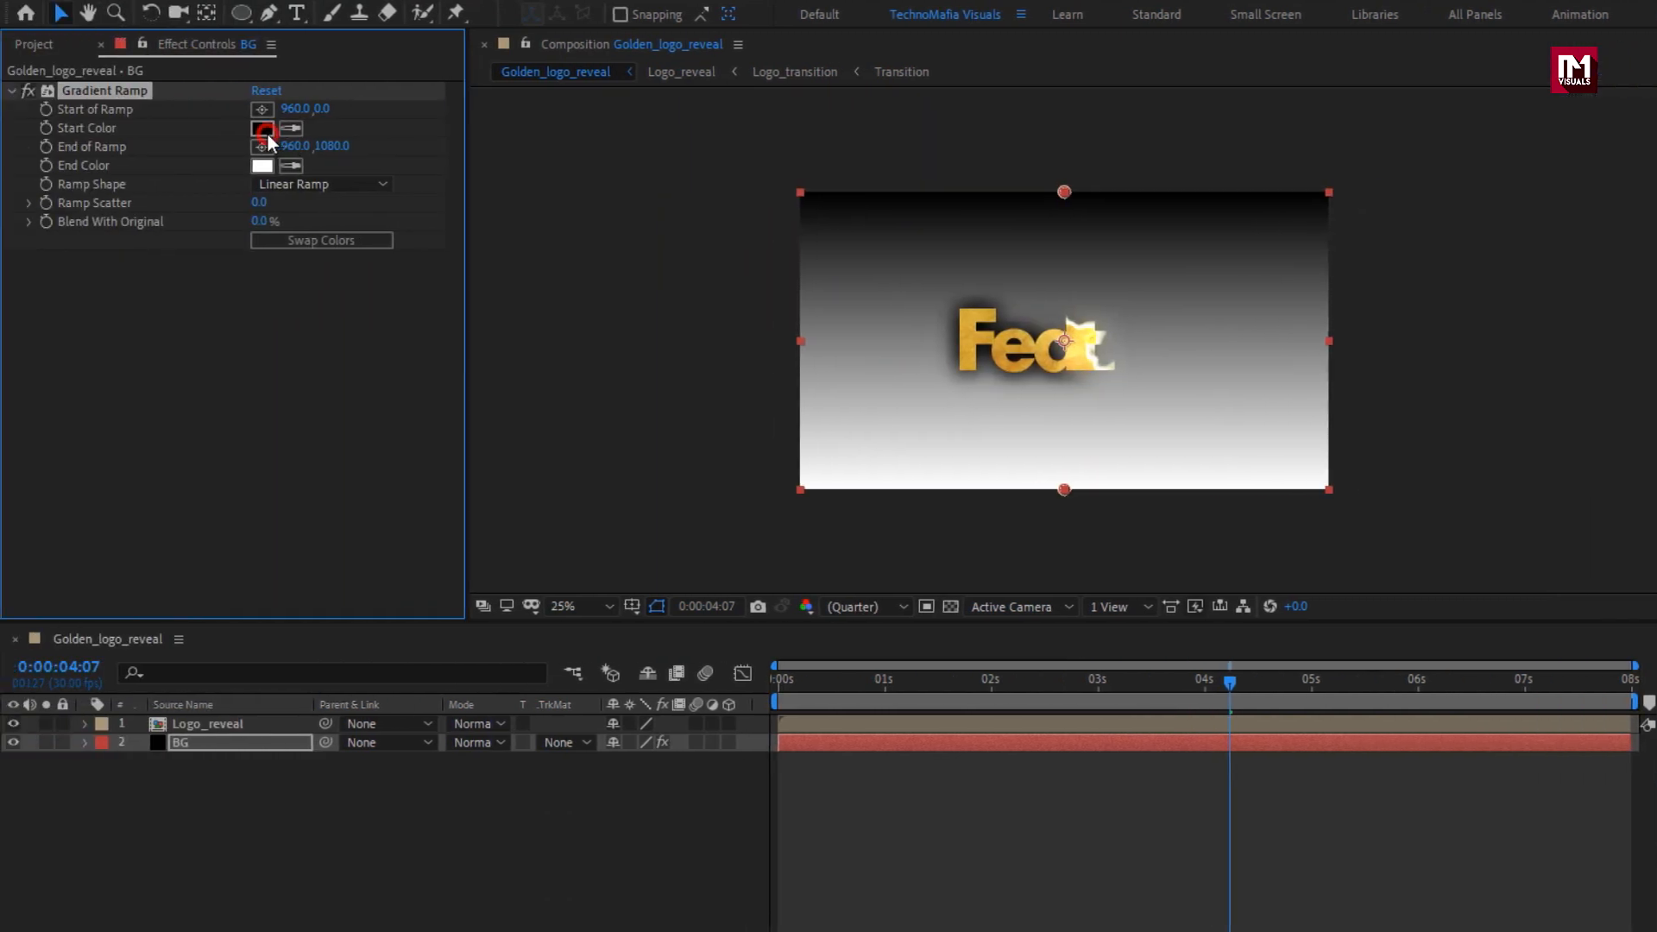
click(262, 130)
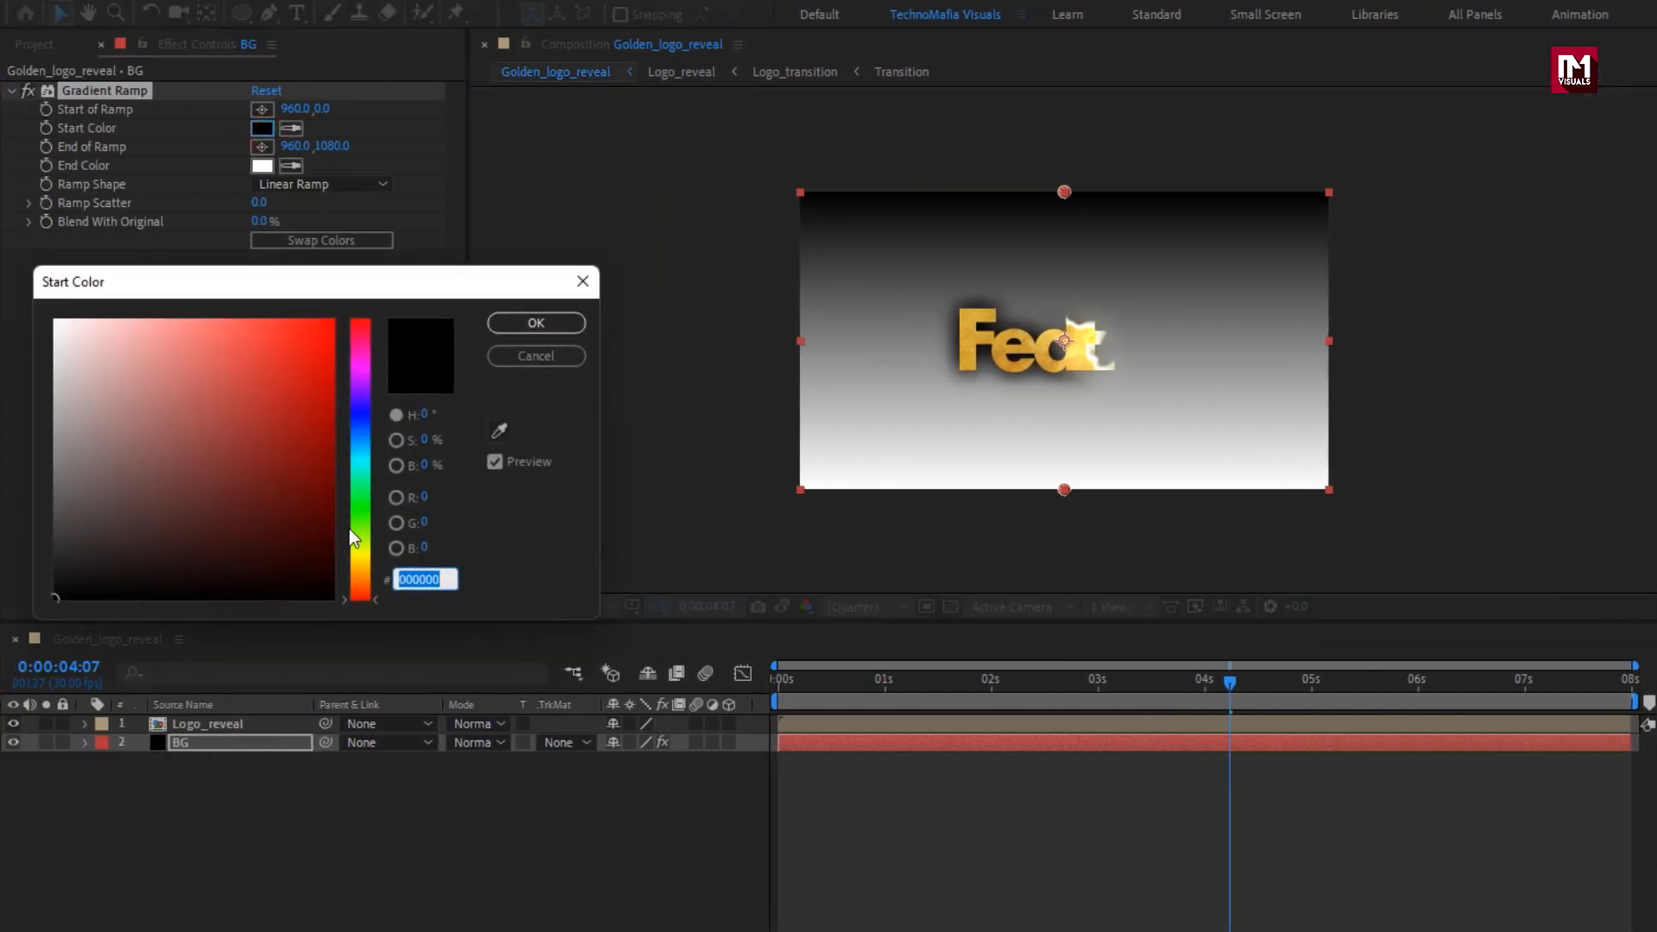
drag(356, 555, 356, 571)
drag(320, 437, 332, 518)
drag(355, 573, 359, 570)
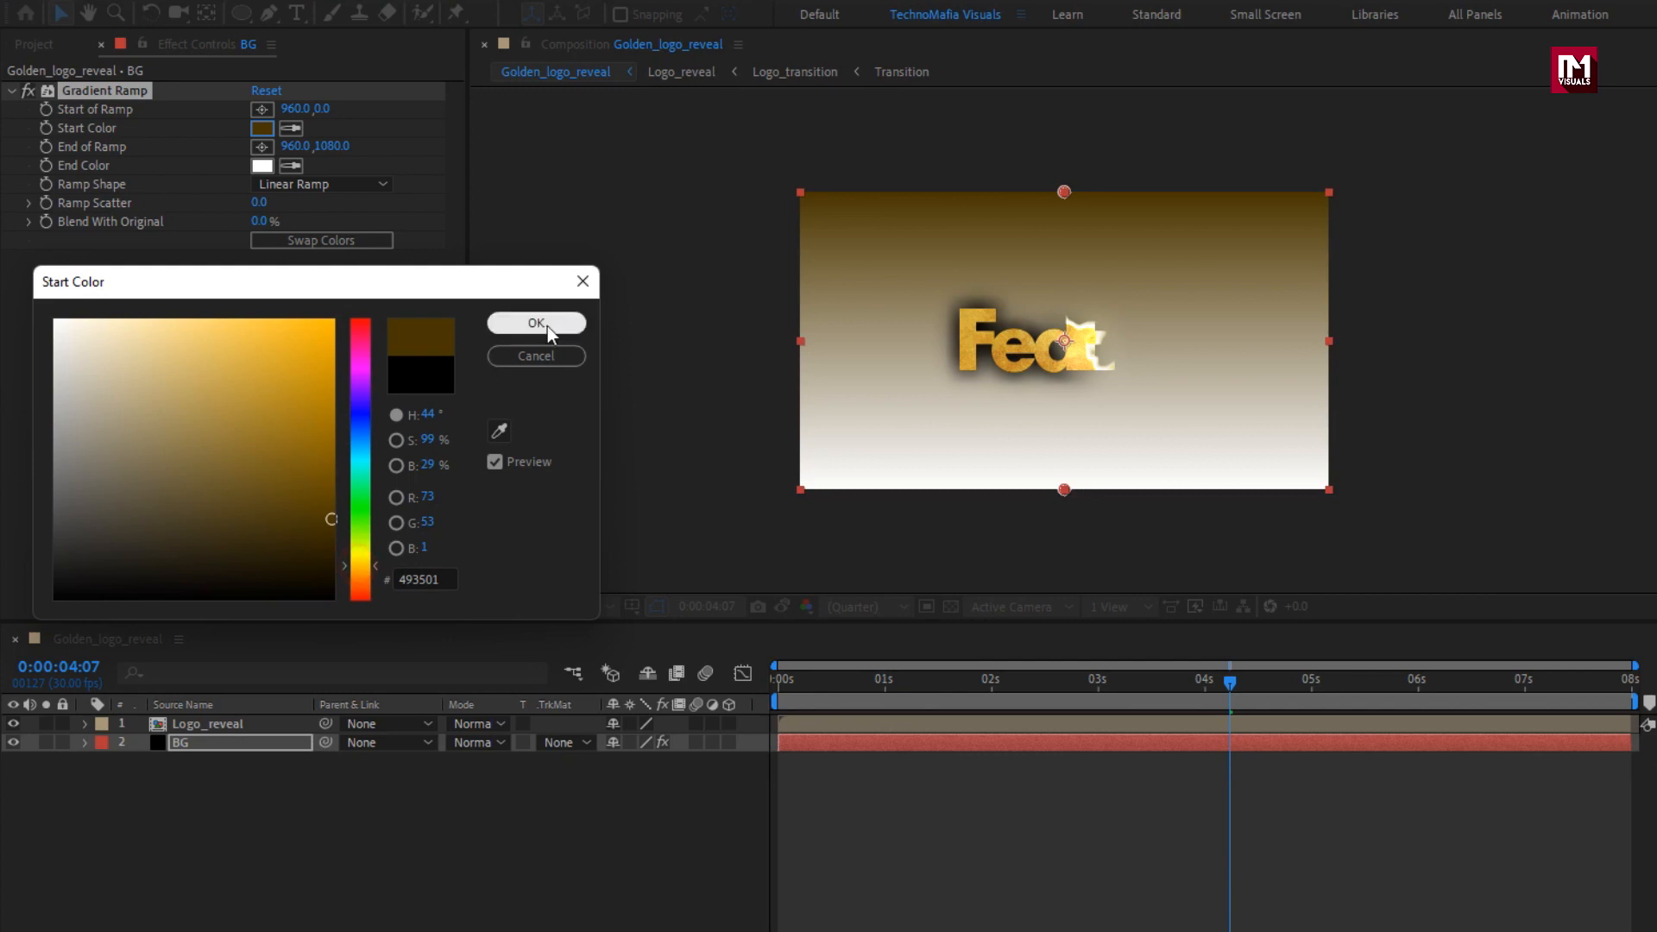
click(544, 325)
click(262, 165)
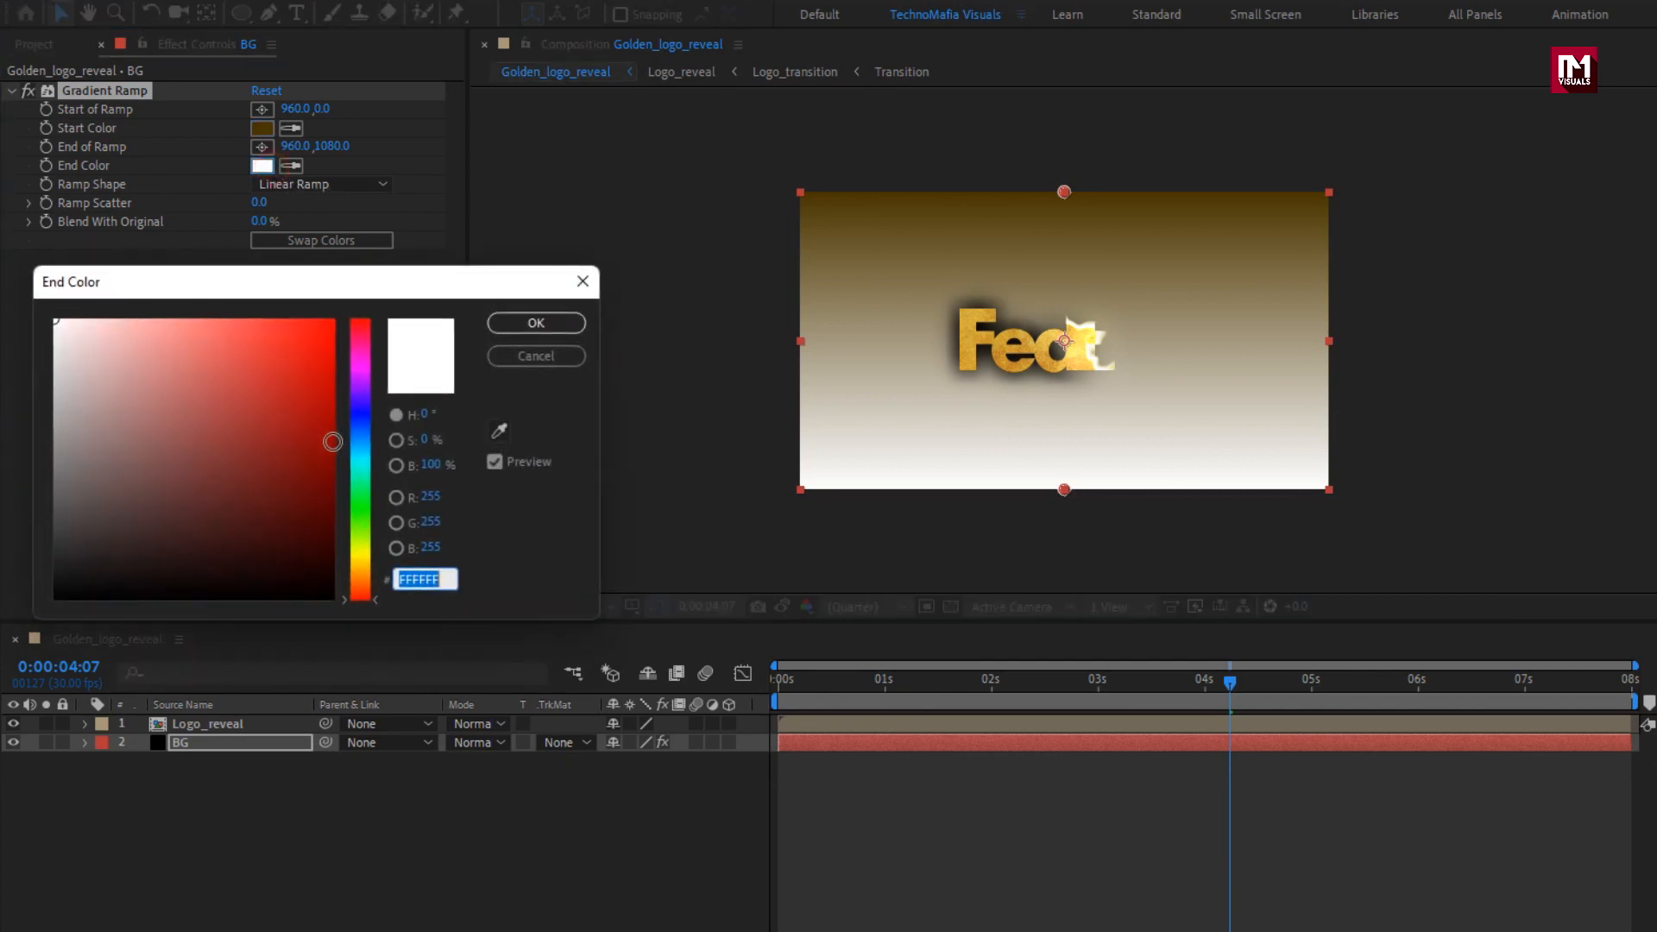
drag(324, 531, 312, 610)
click(518, 325)
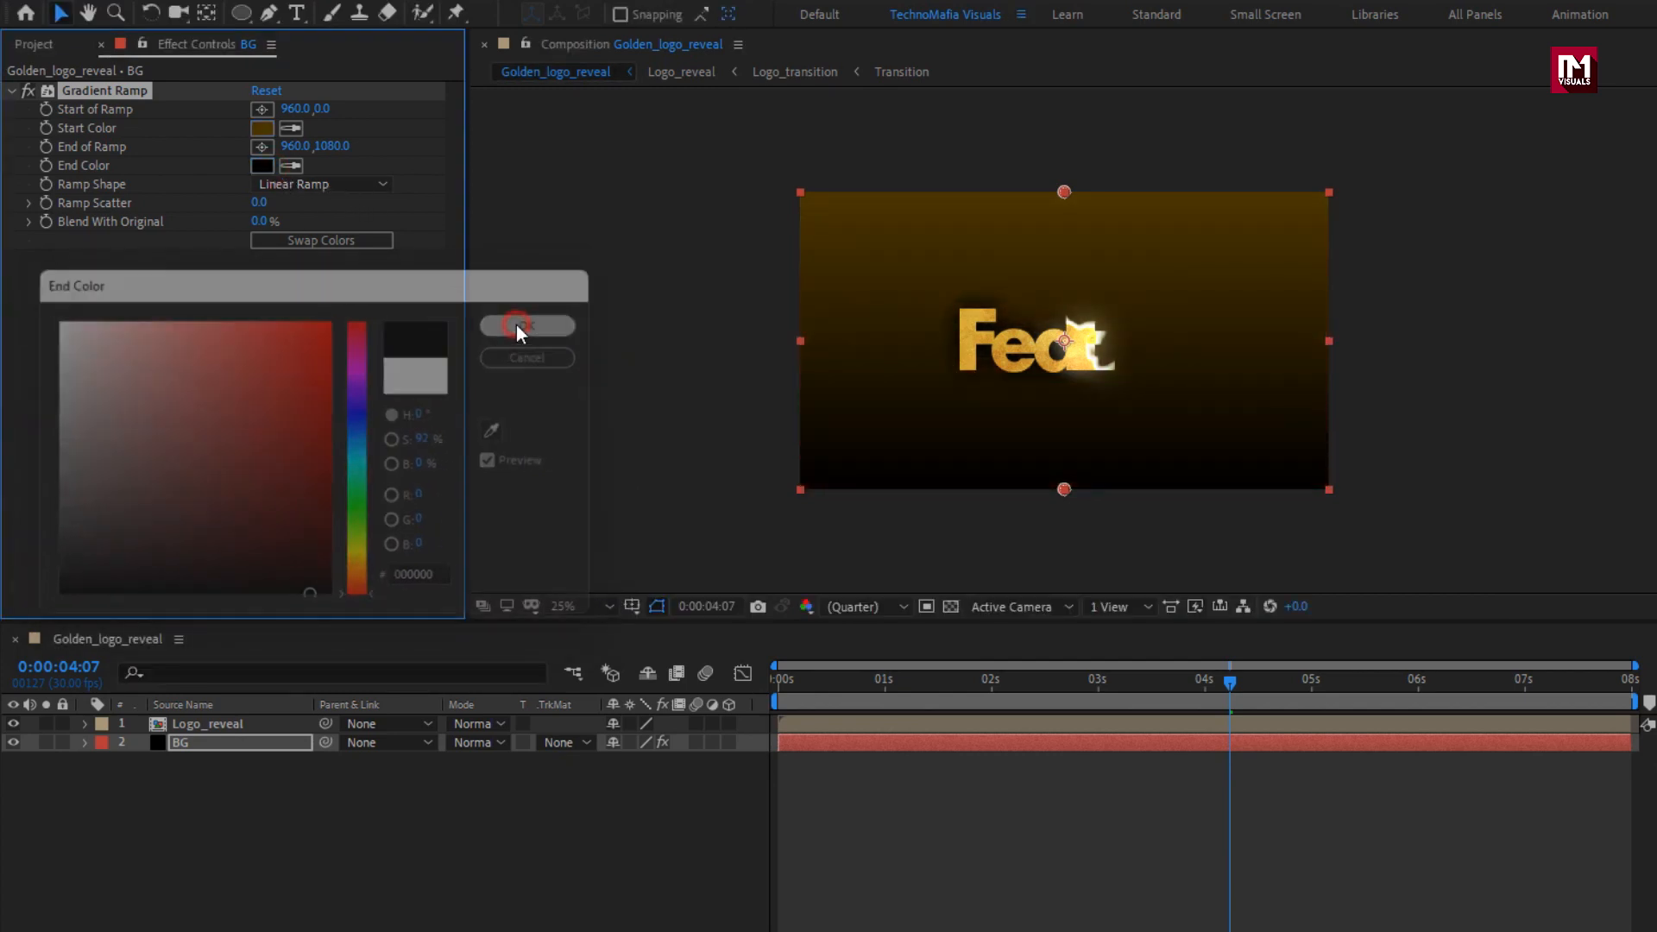
Place the BG ramp's start at the frame centre (964, 540) and its end at the lower-right corner (1940, 1080), using a Radial Ramp shape.
click(265, 113)
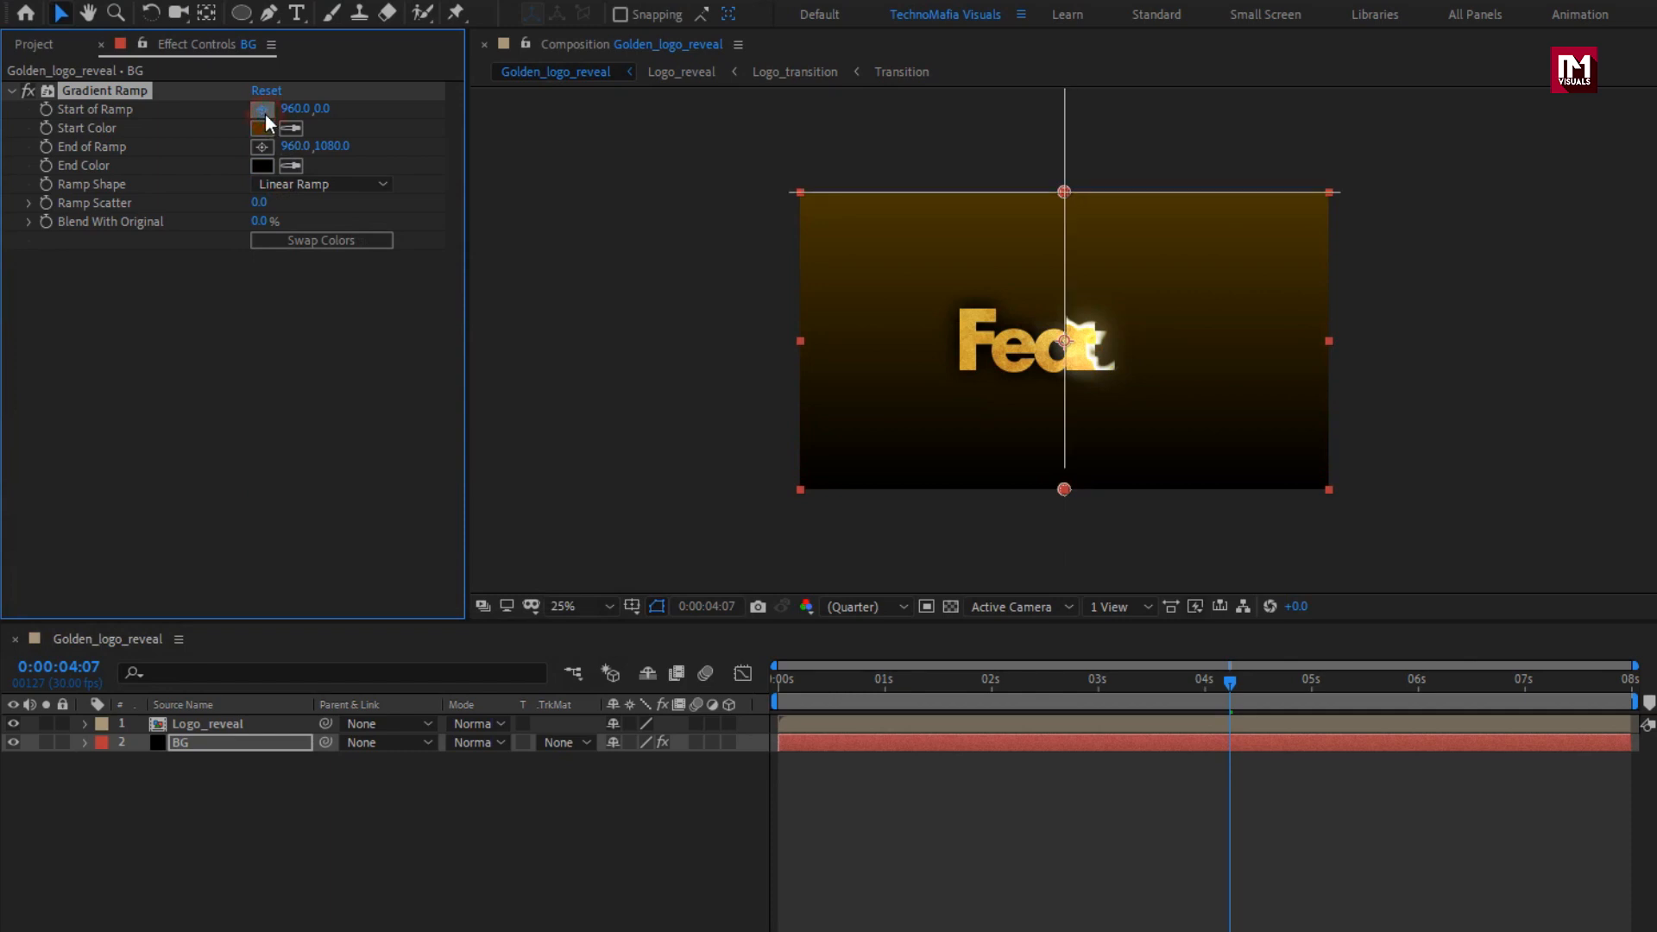
click(1065, 340)
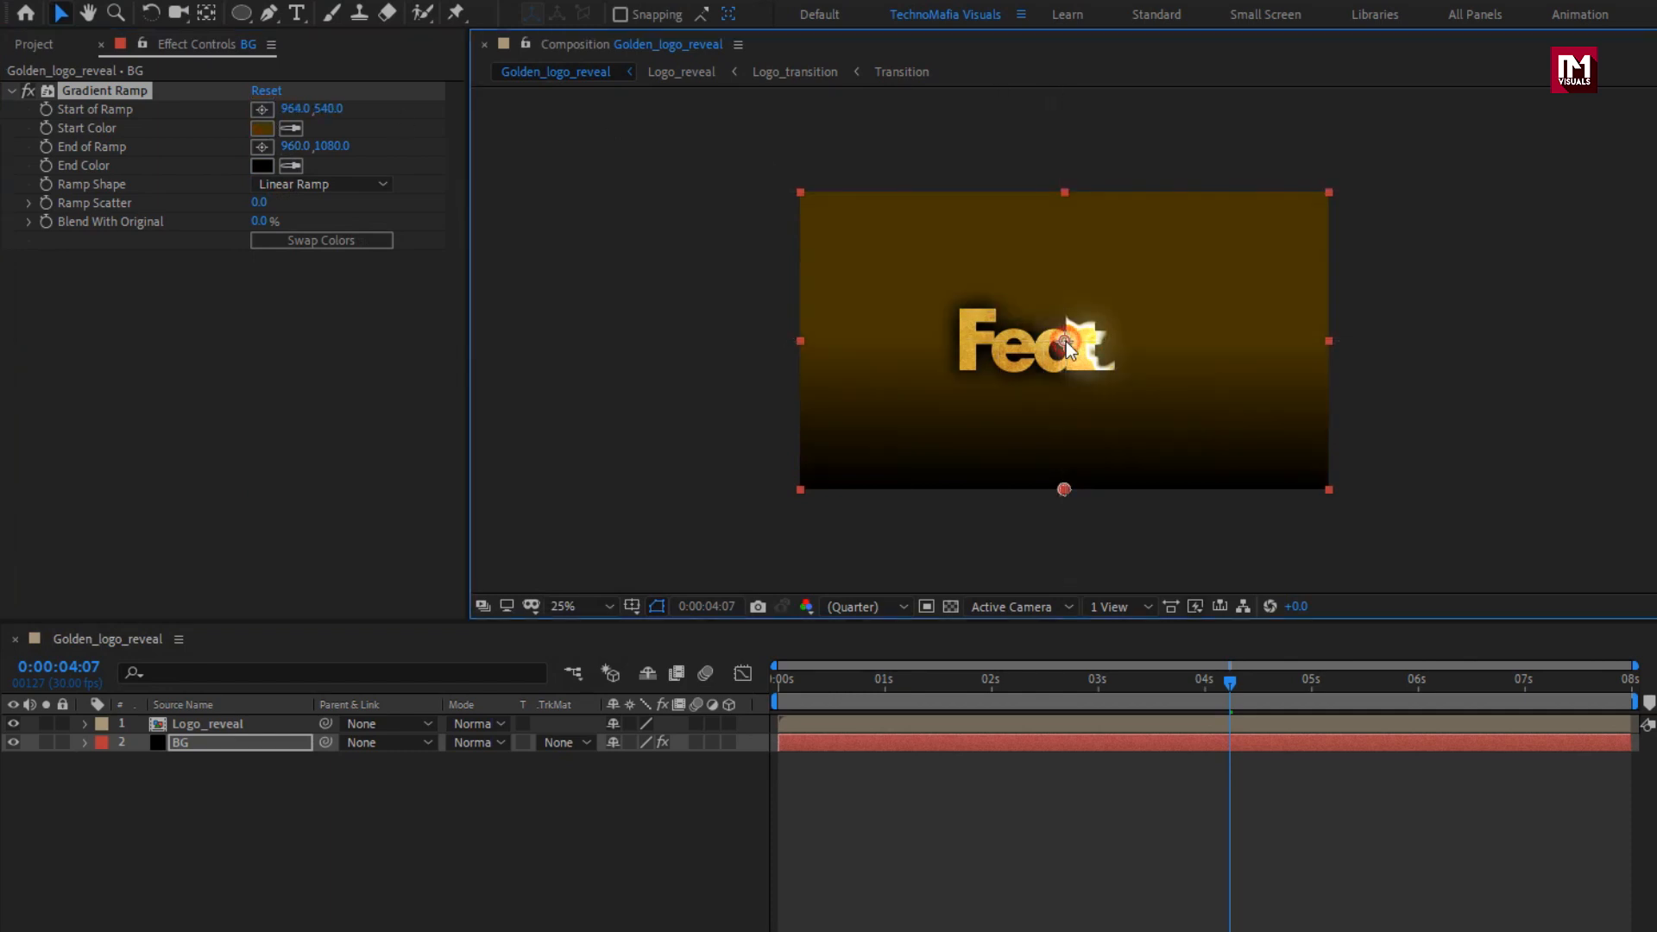
click(261, 146)
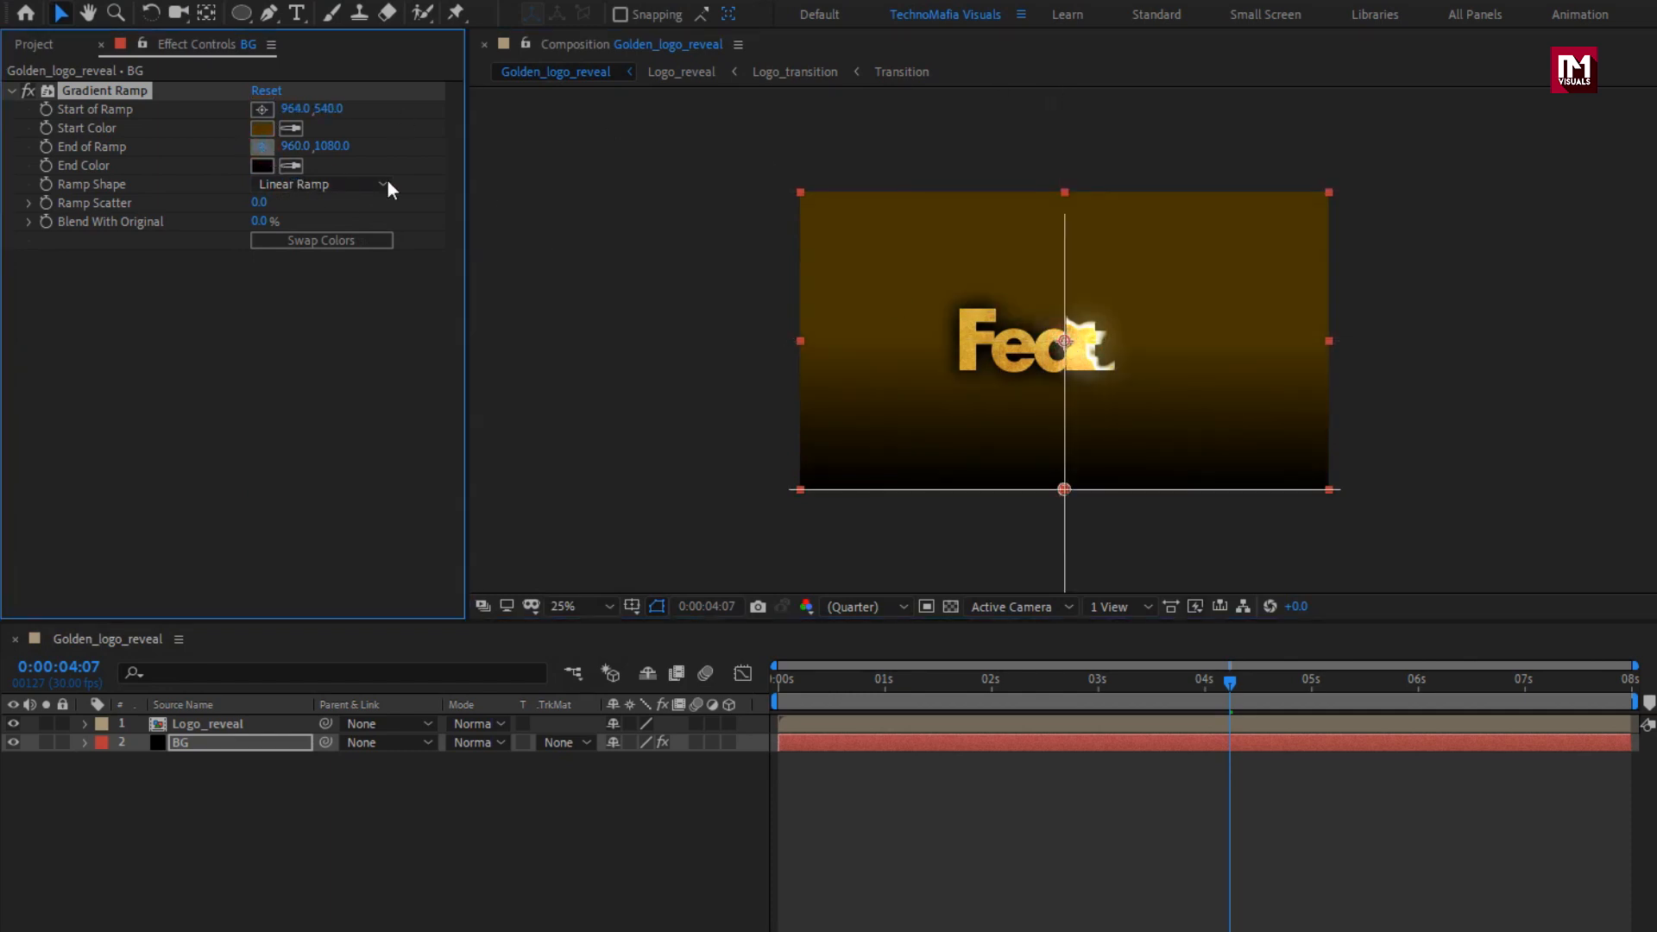
click(1334, 490)
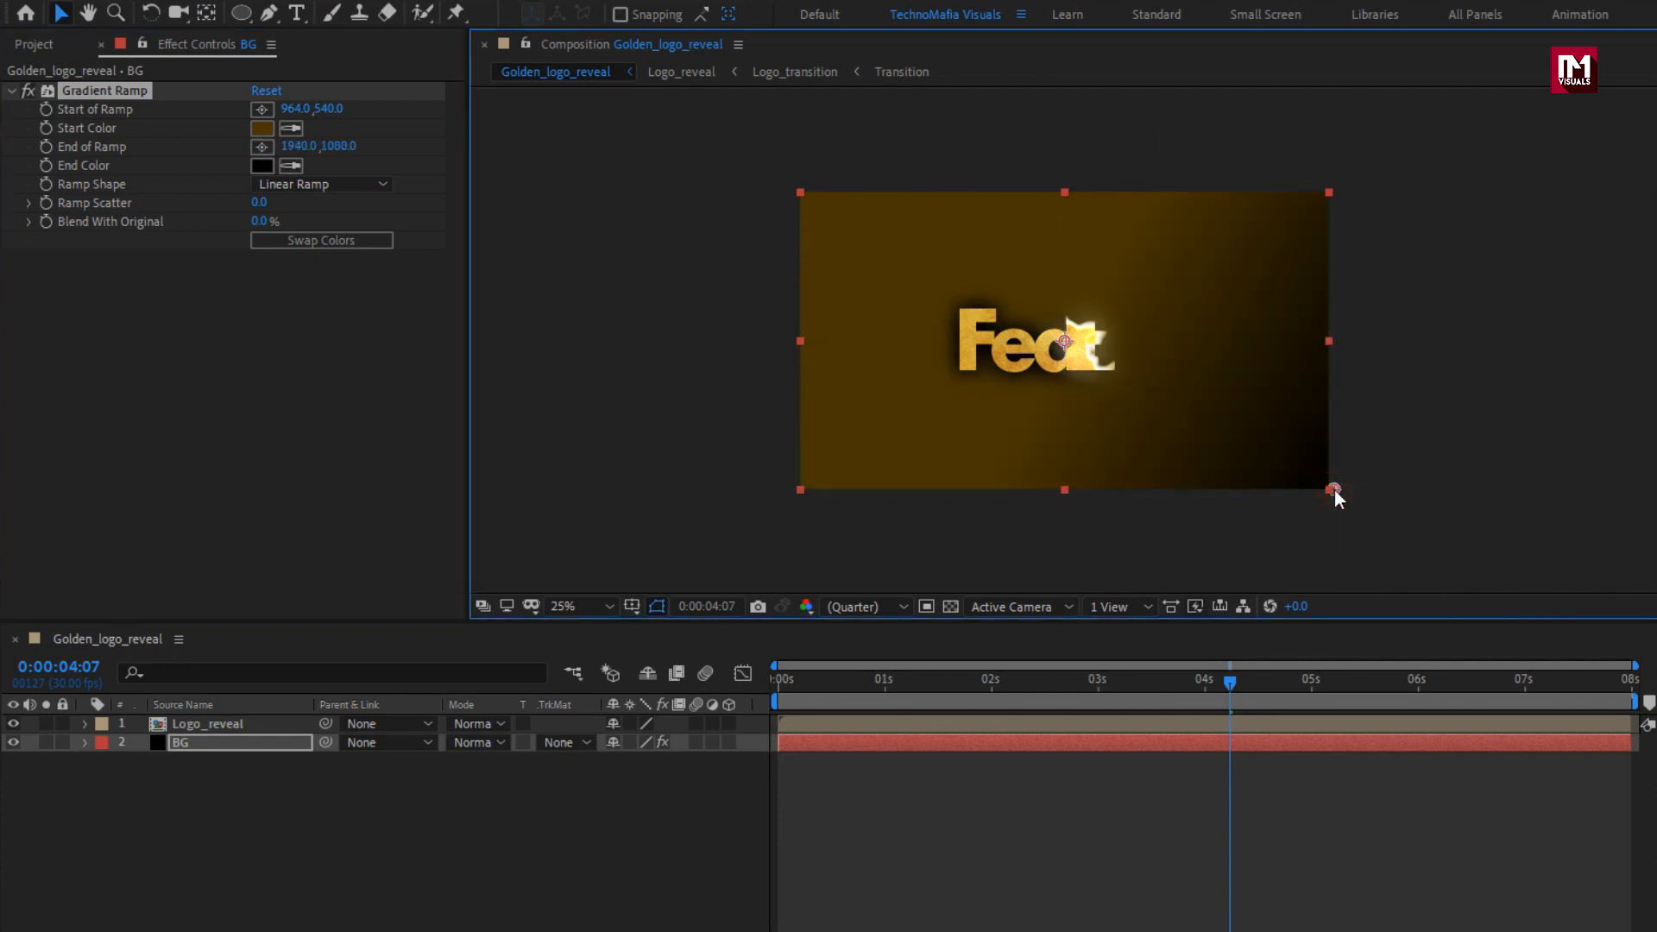
click(345, 188)
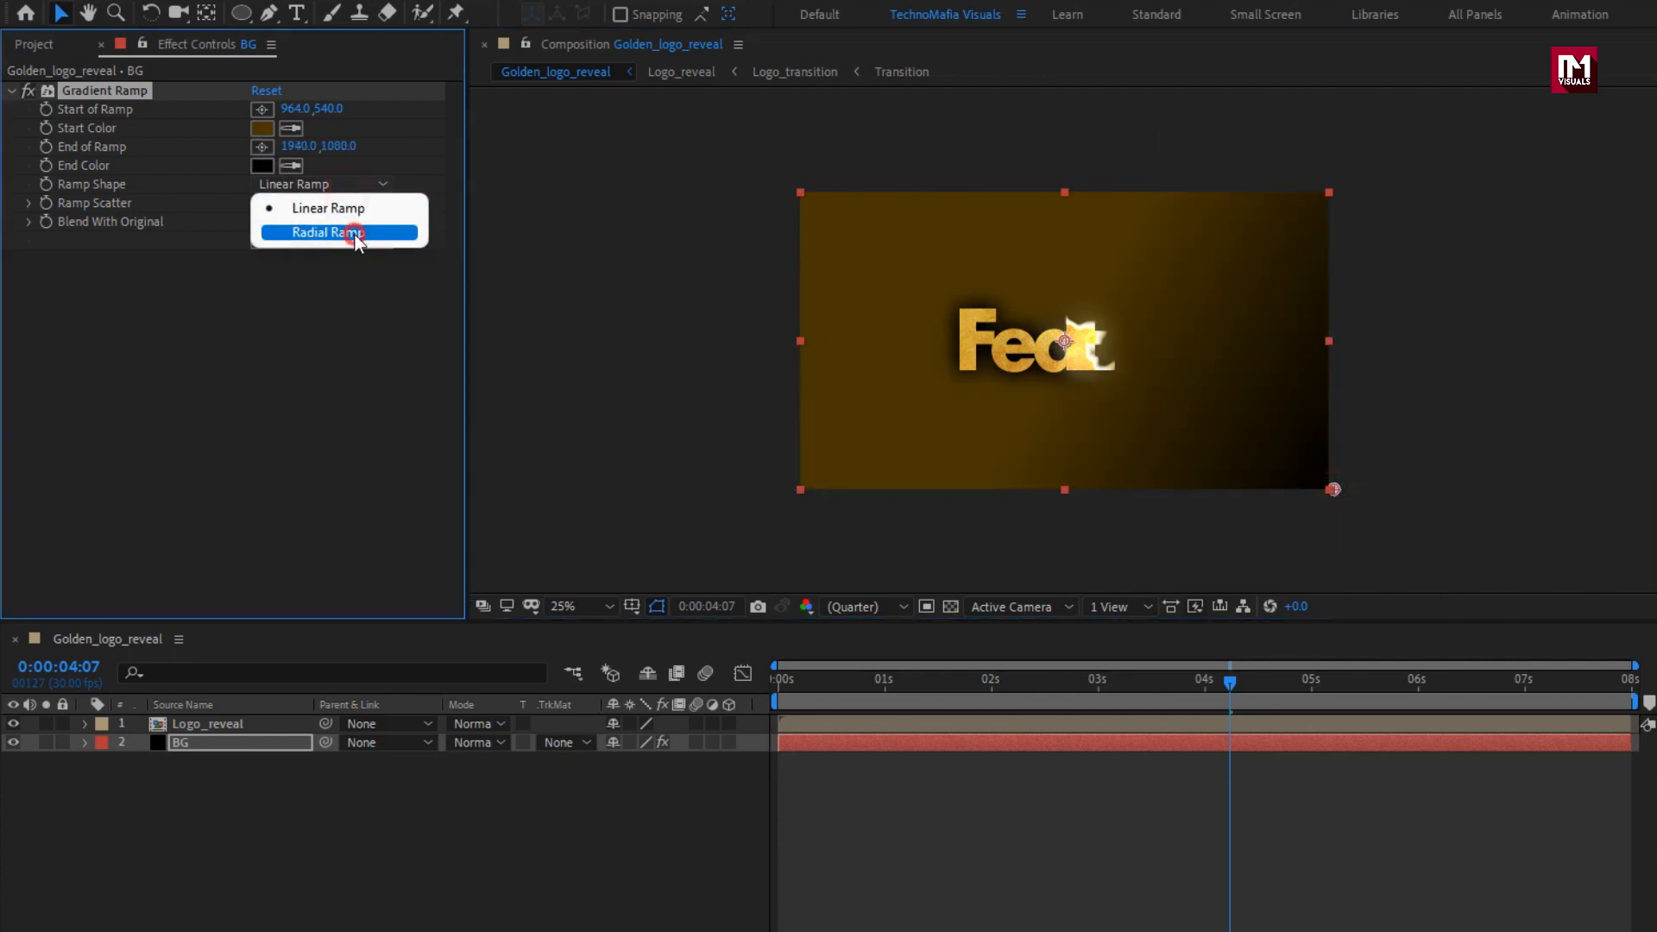
click(354, 233)
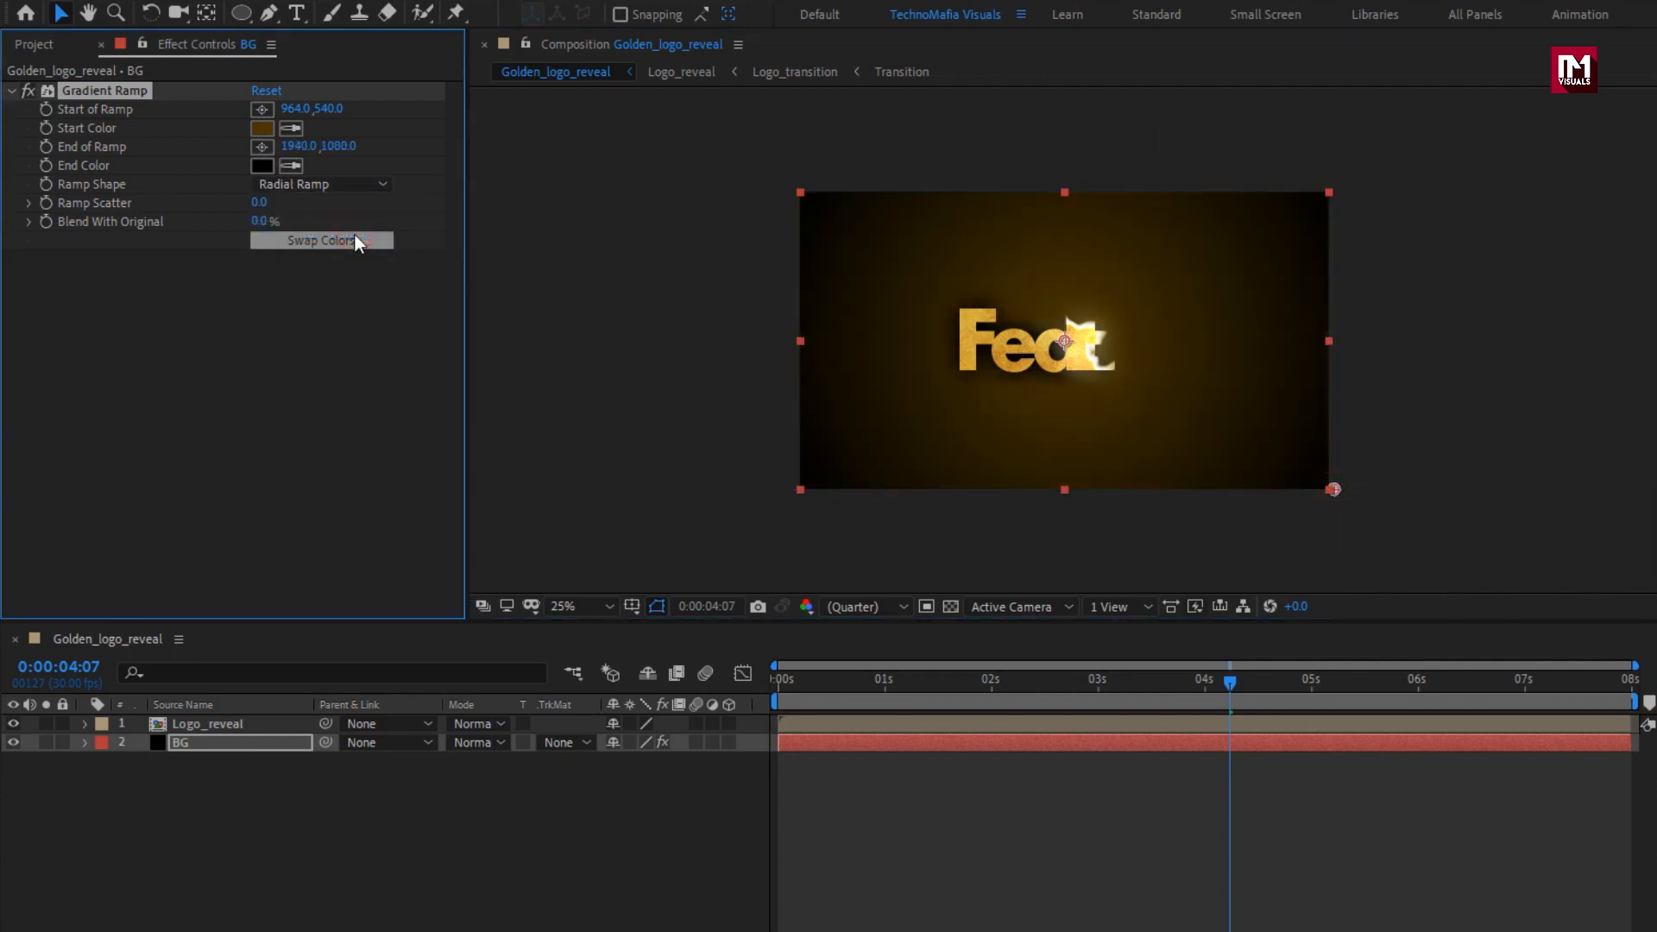
Set the Ramp Scatter of the BG layer's Gradient Ramp to 512.
click(259, 205)
text(512)
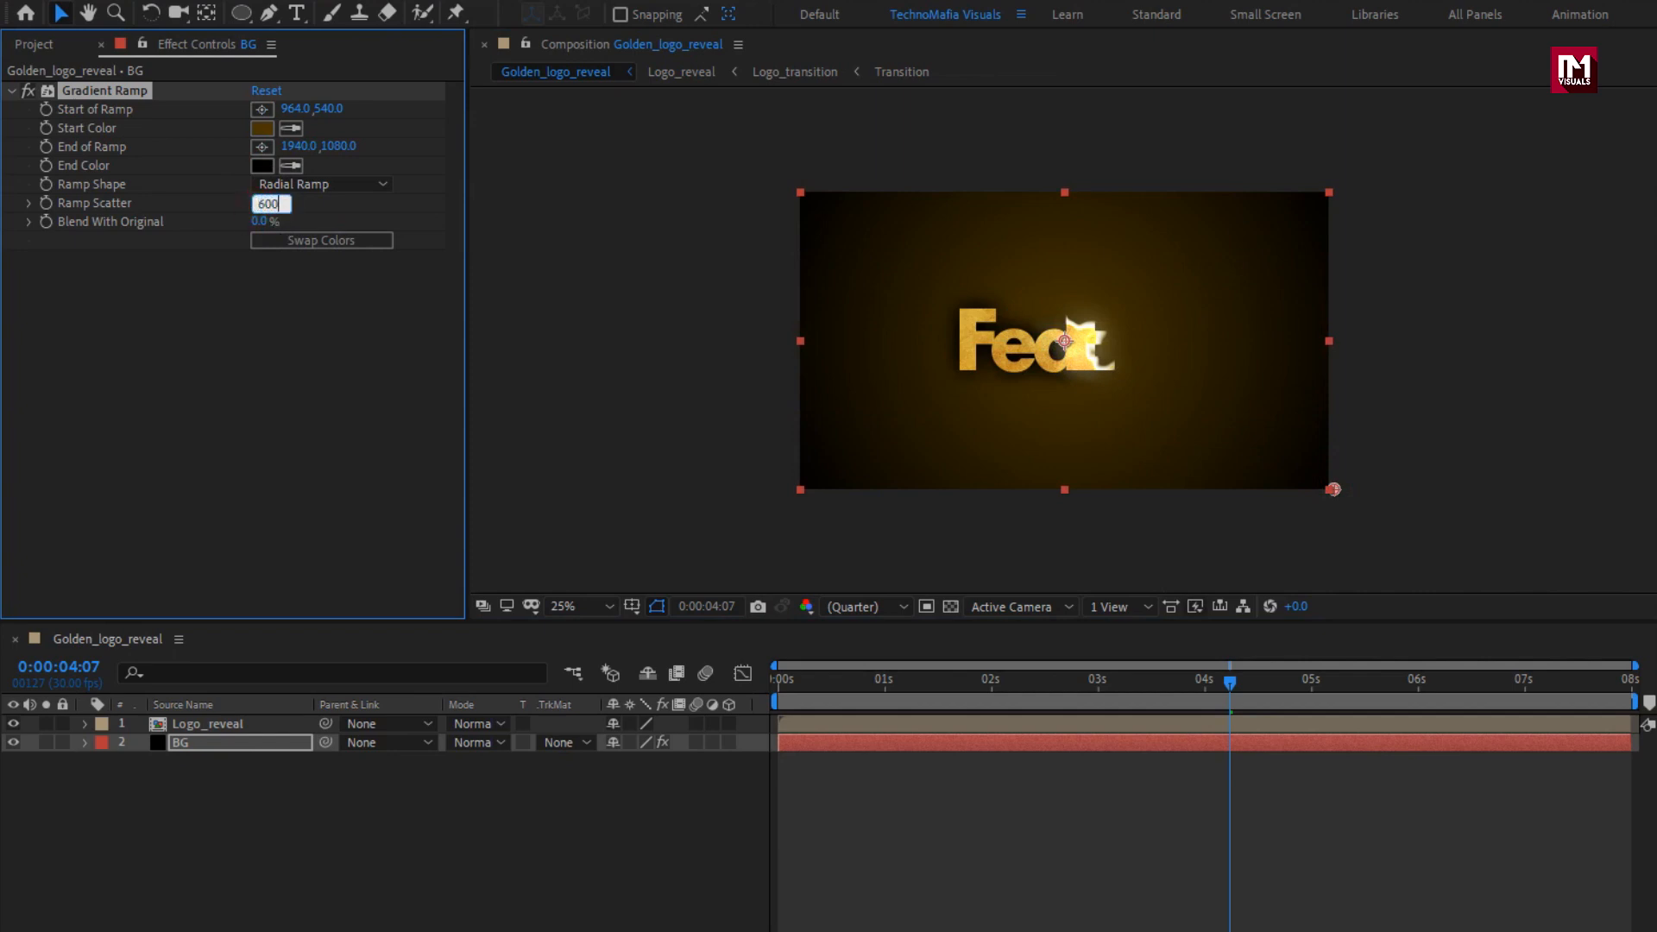
key(Return)
key(period)
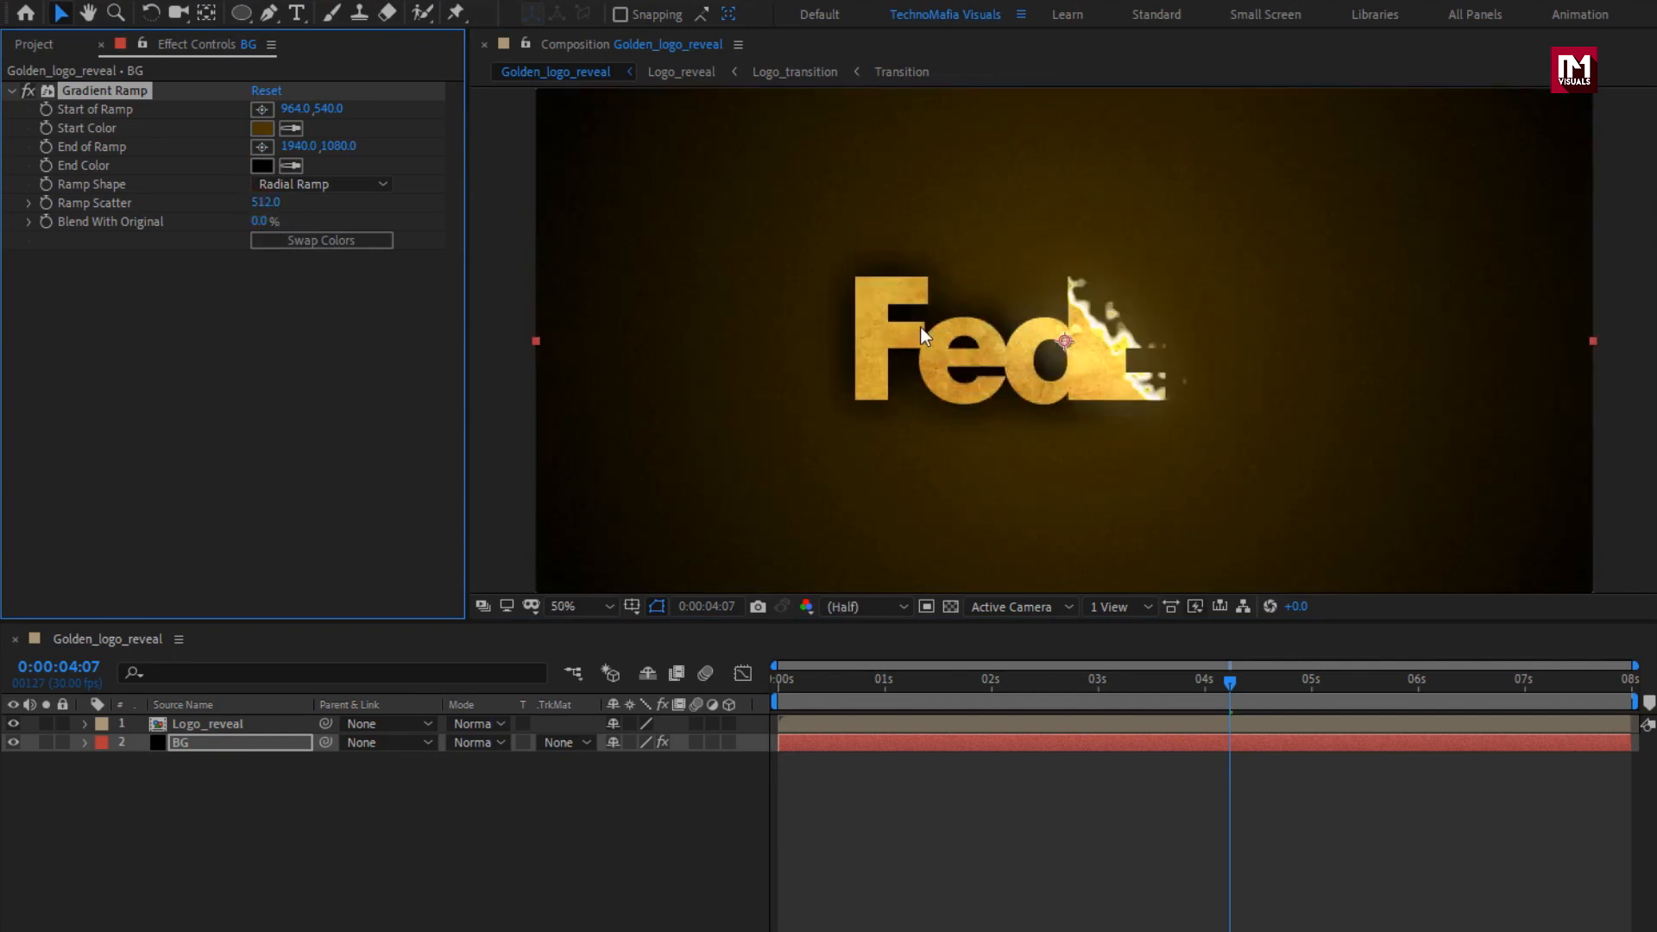
click(583, 609)
click(599, 663)
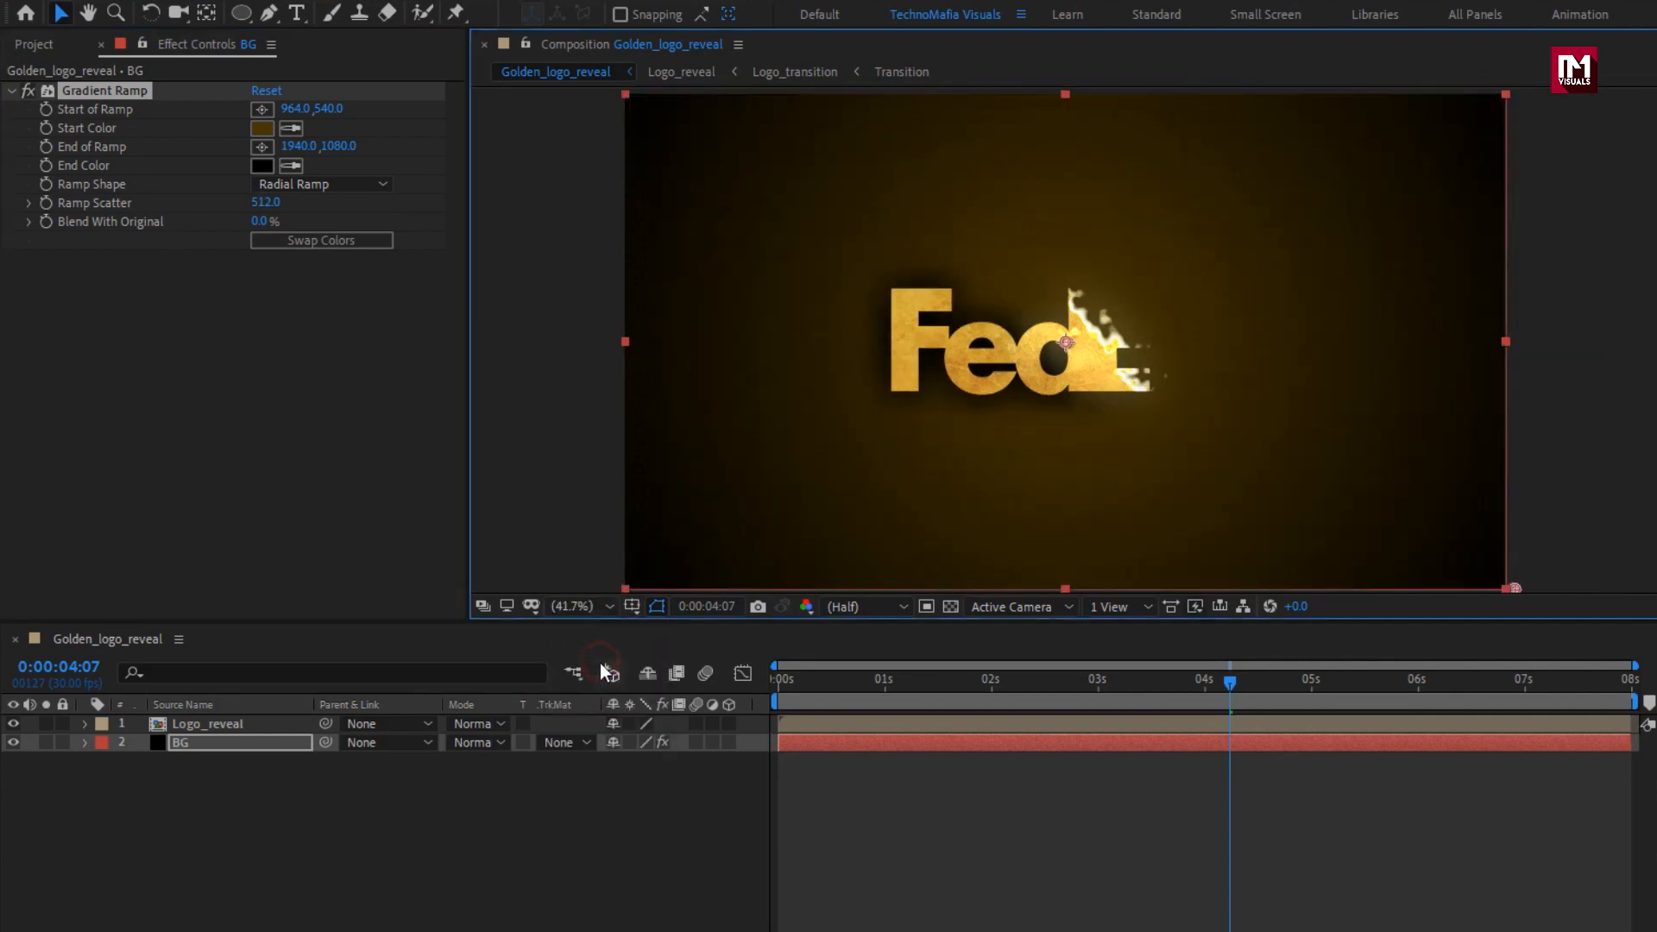
Apply the CC Light Sweep effect to the Logo_reveal layer.
click(214, 725)
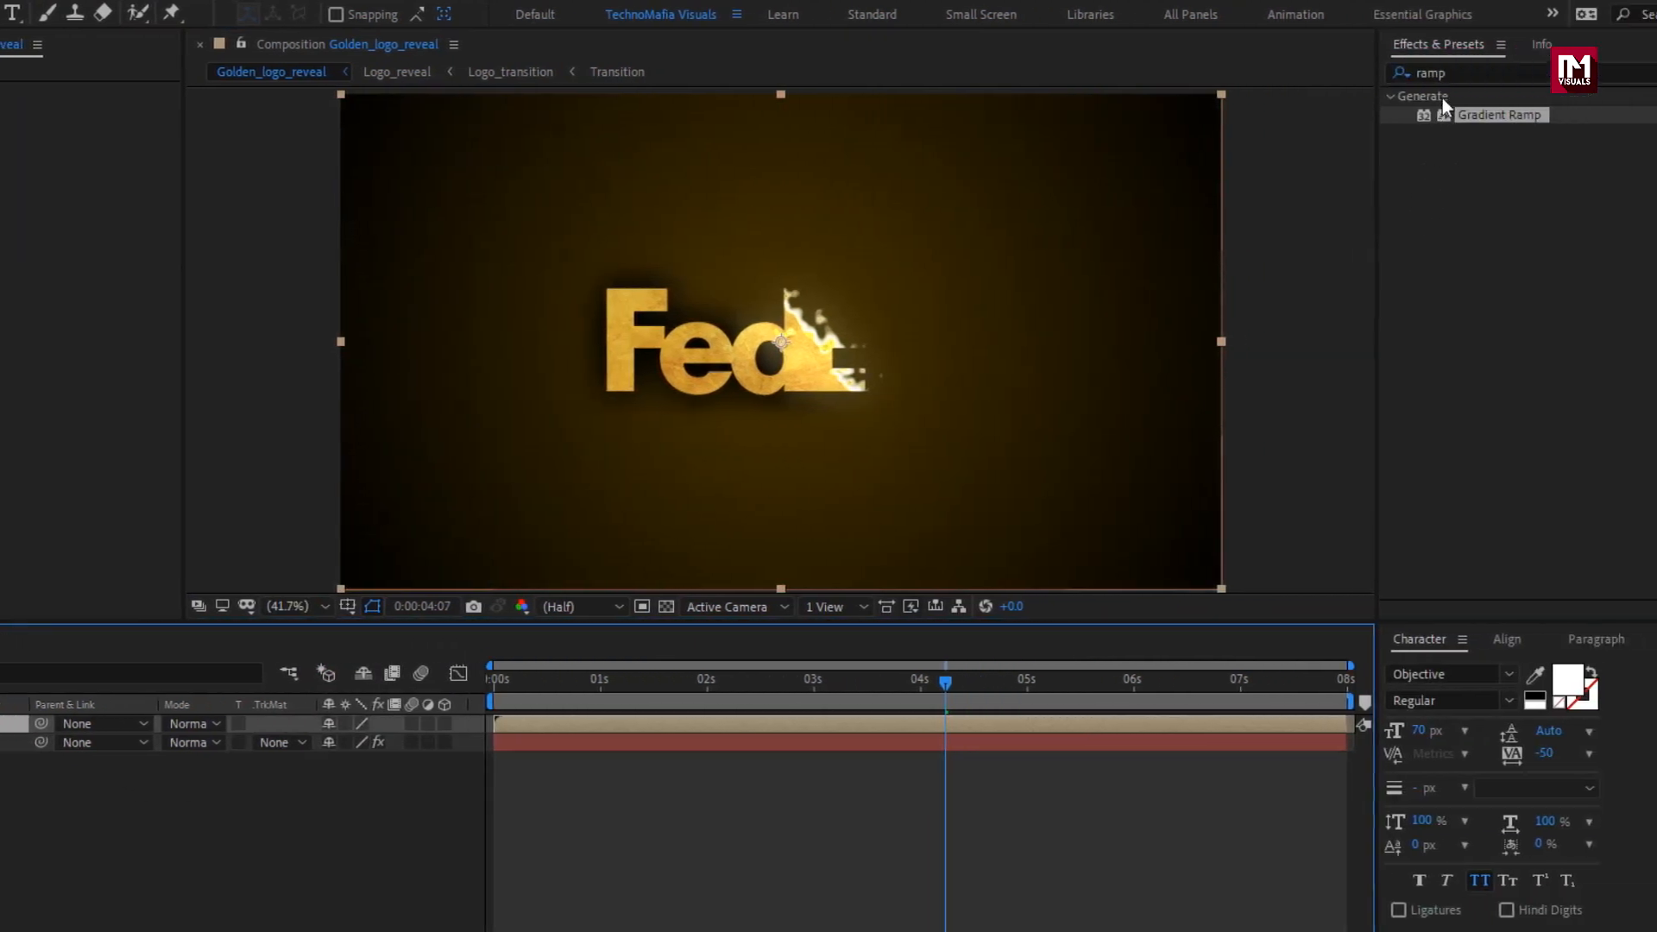
drag(1433, 72, 1341, 73)
text(cc )
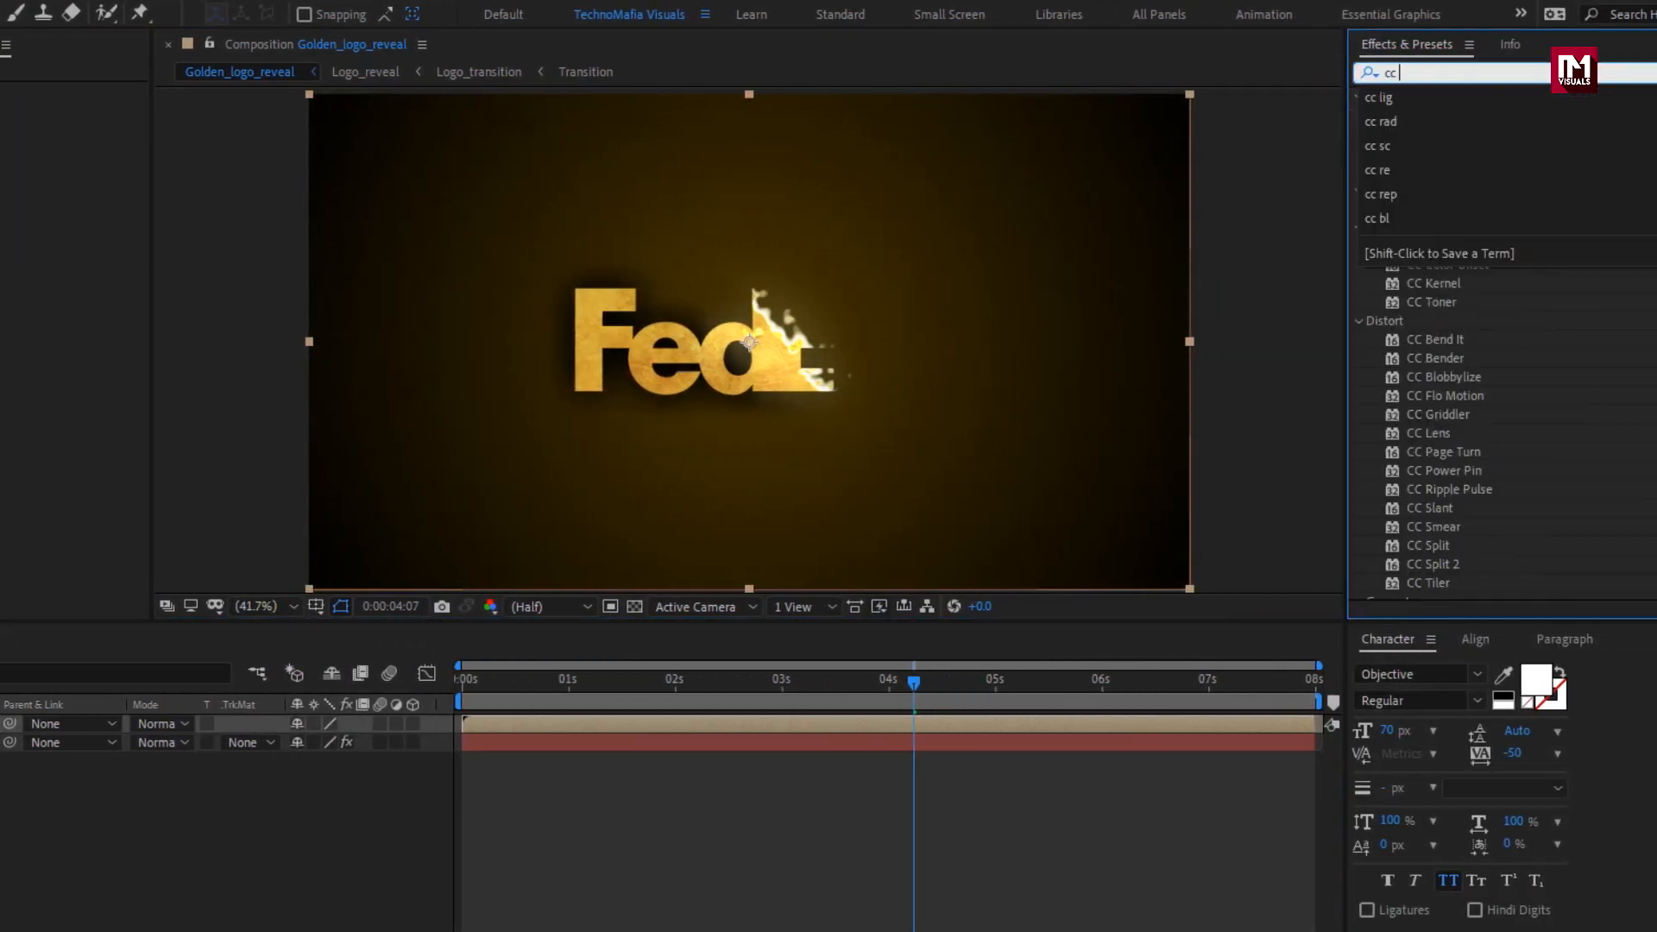
text(ligh)
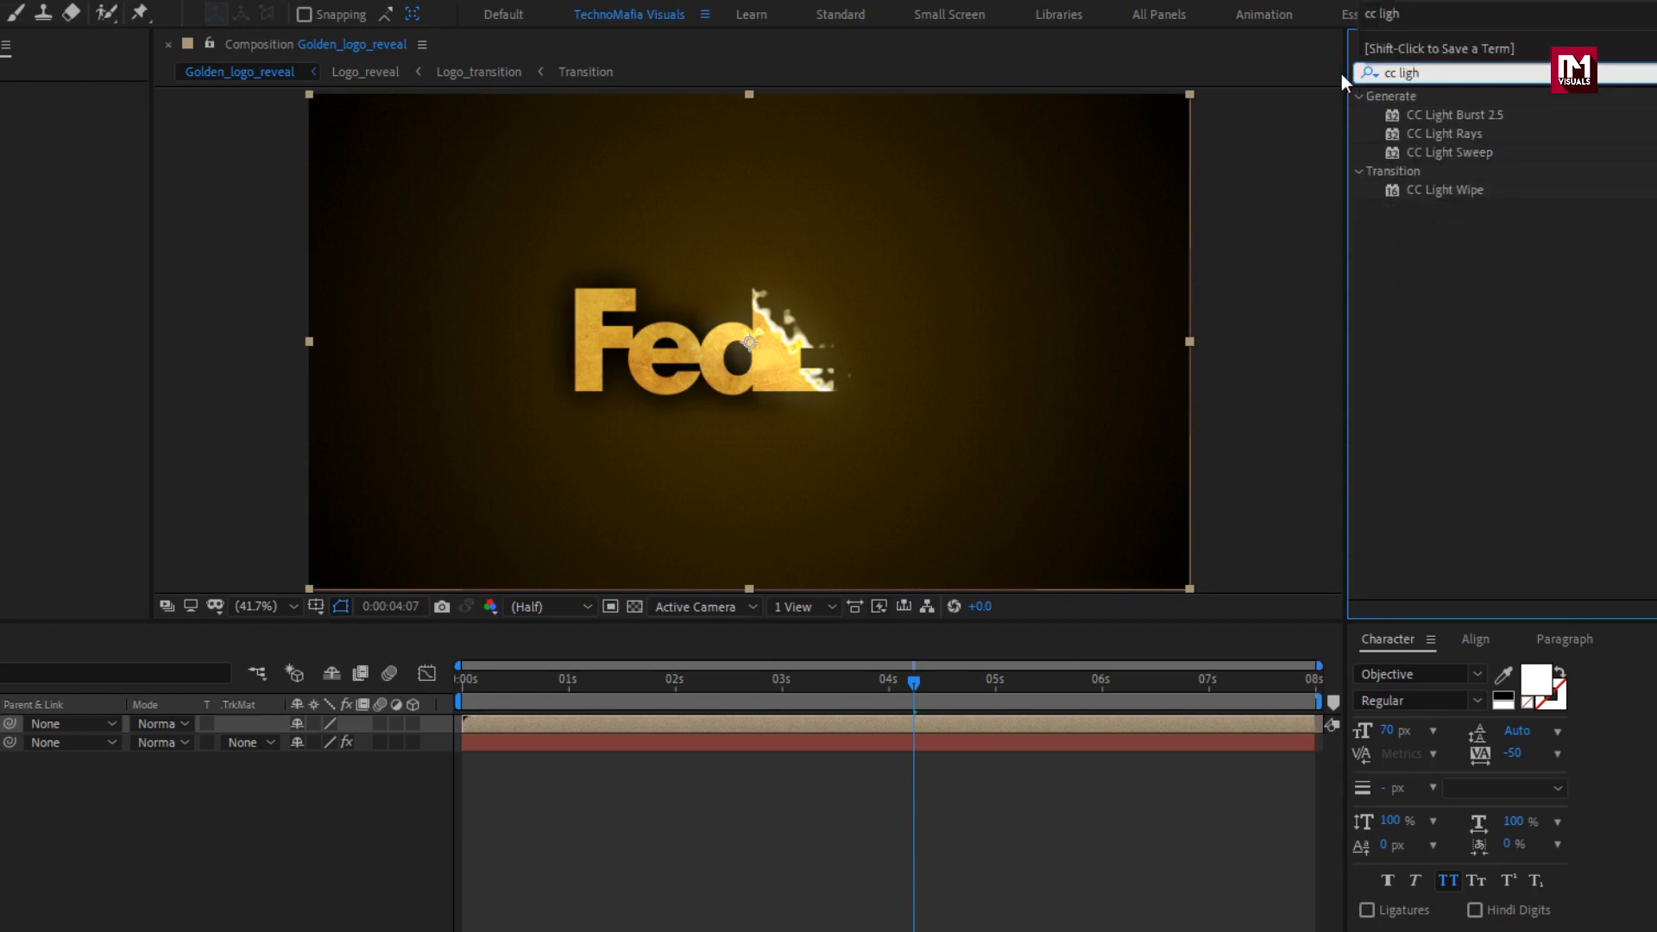
double_click(1448, 153)
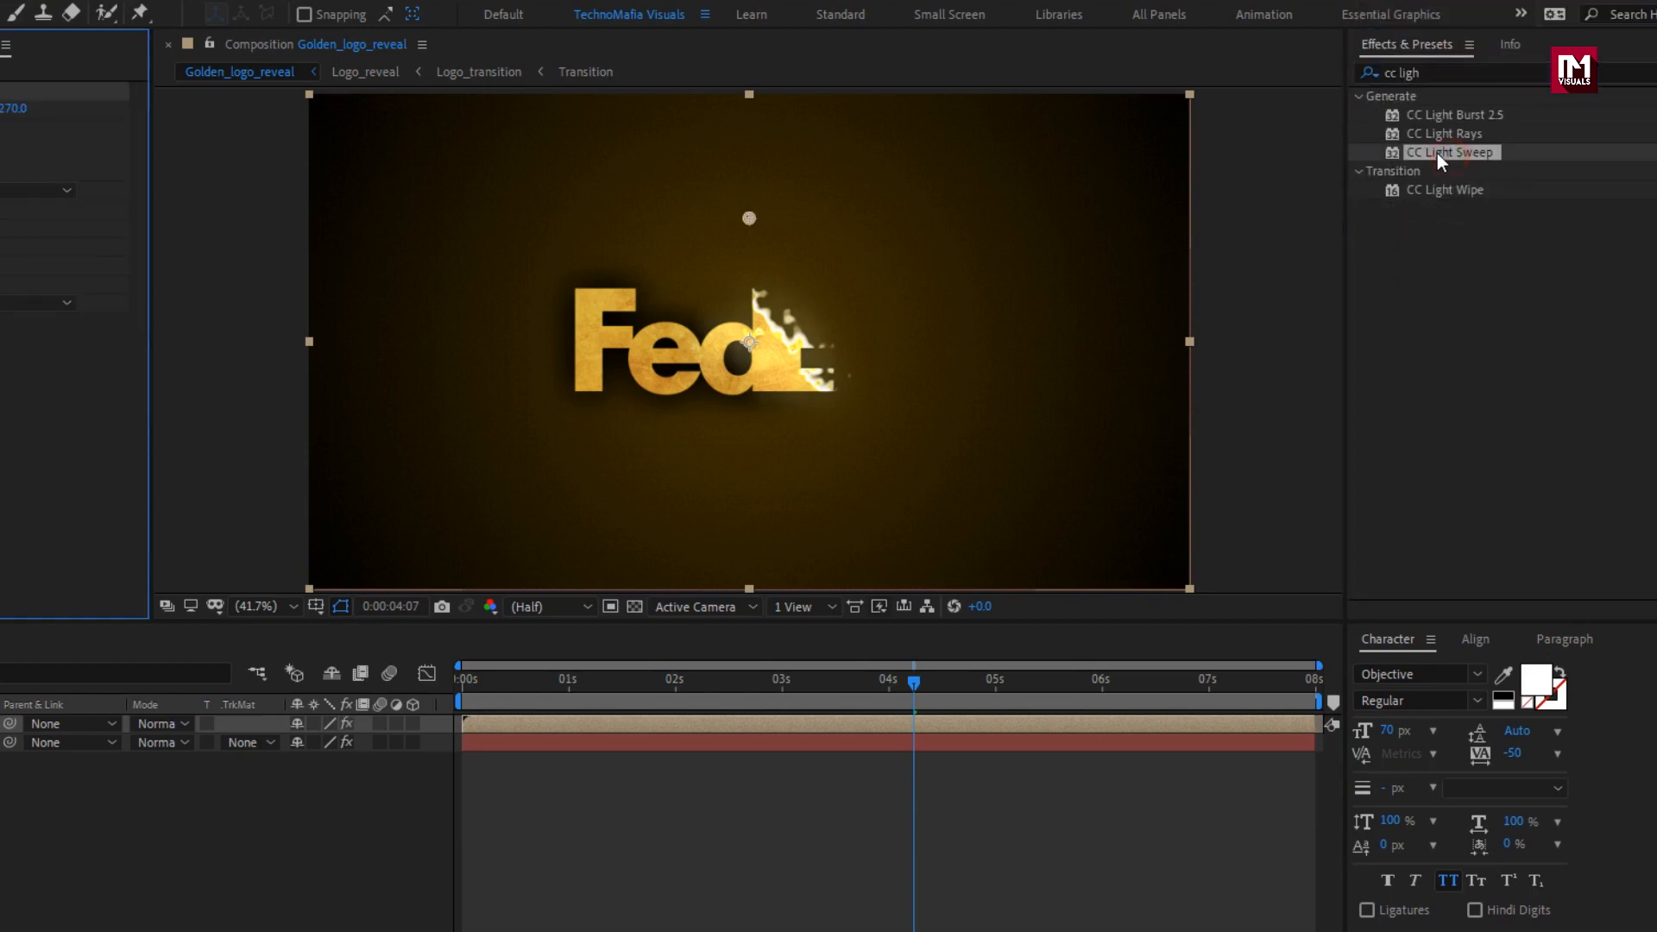
Keyframe the light sweep's Center from about (338, 251) at 0:00:00:00 to about (1560, 220) at 0:00:07:28.
drag(846, 681, 455, 687)
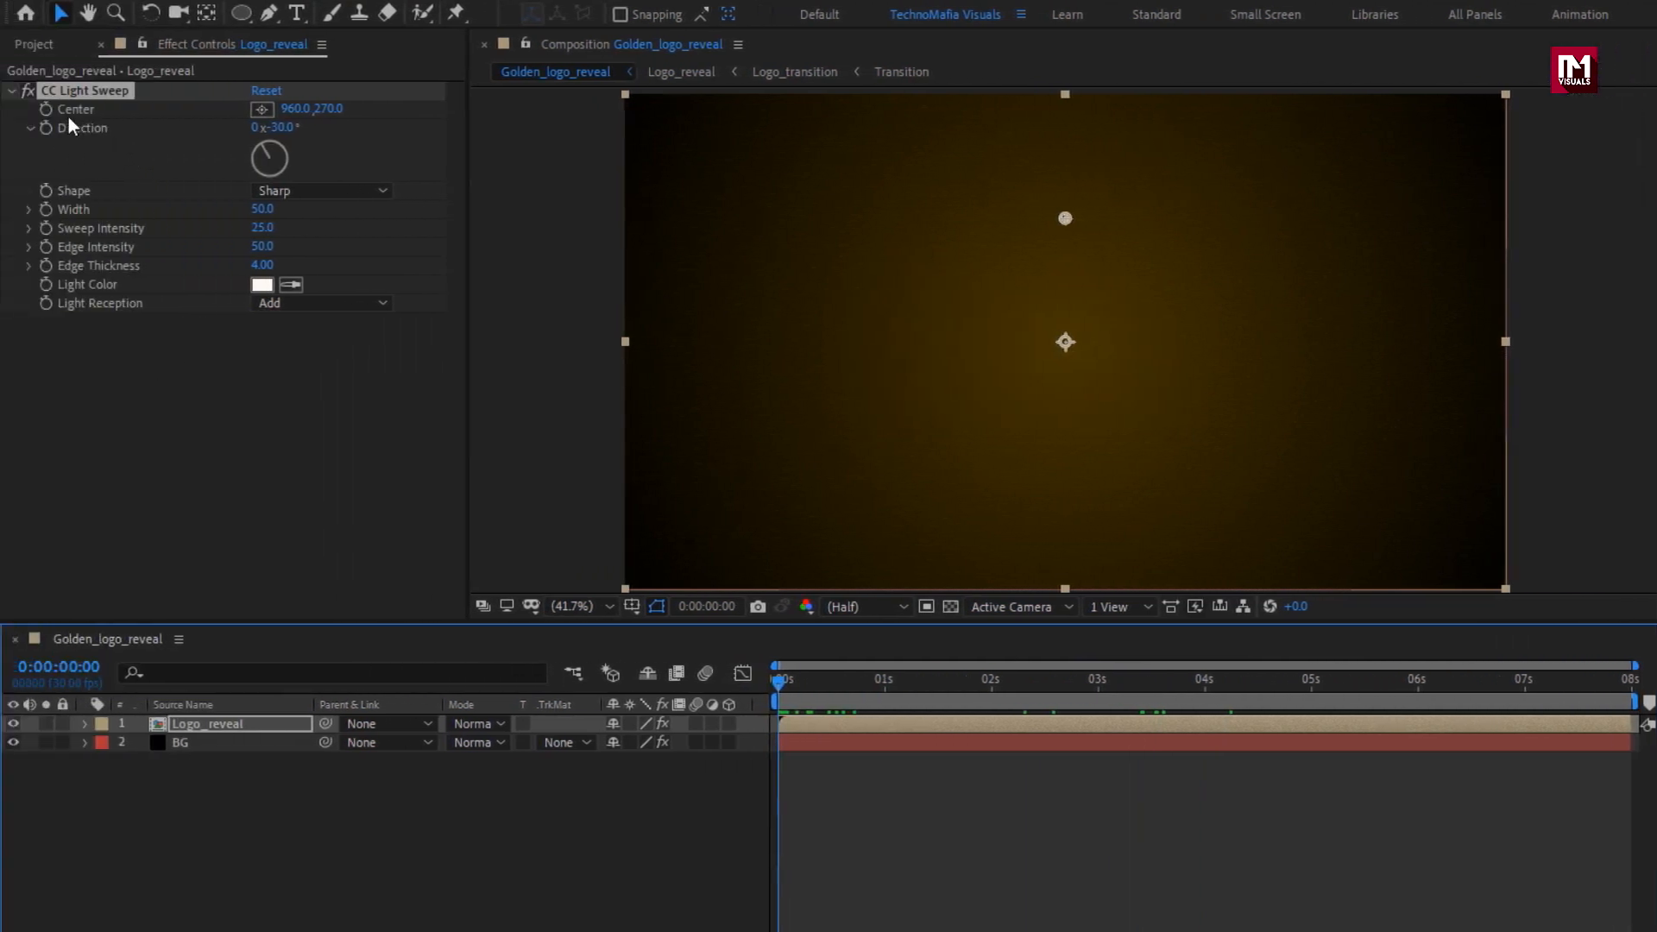
click(45, 110)
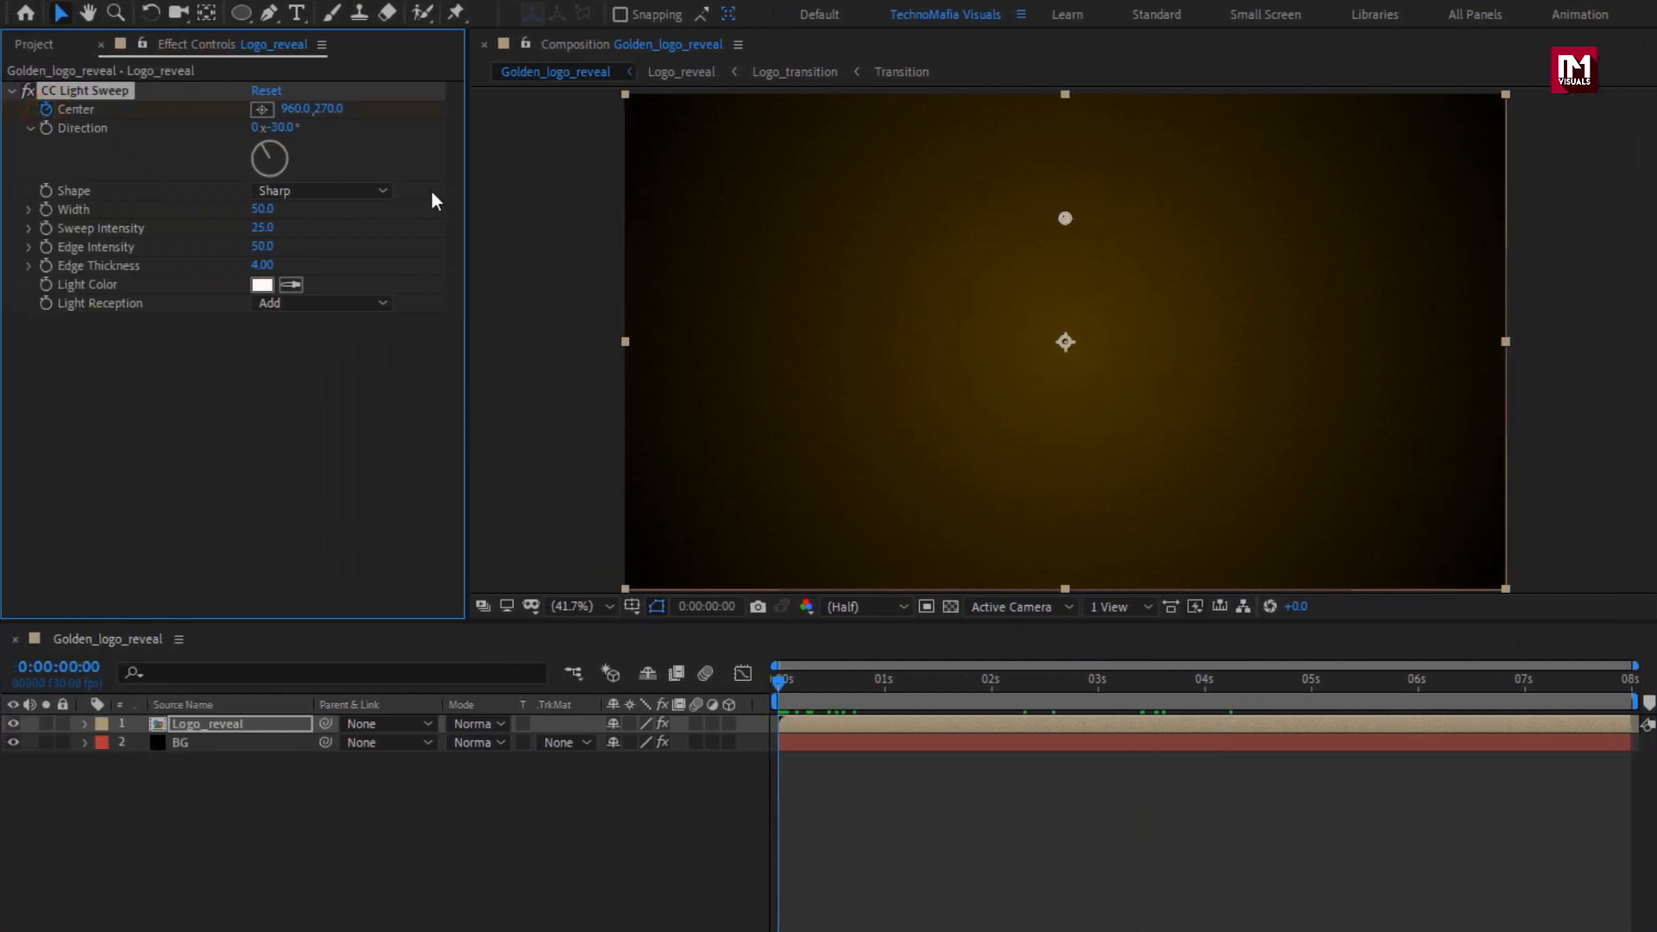
drag(1065, 216, 768, 188)
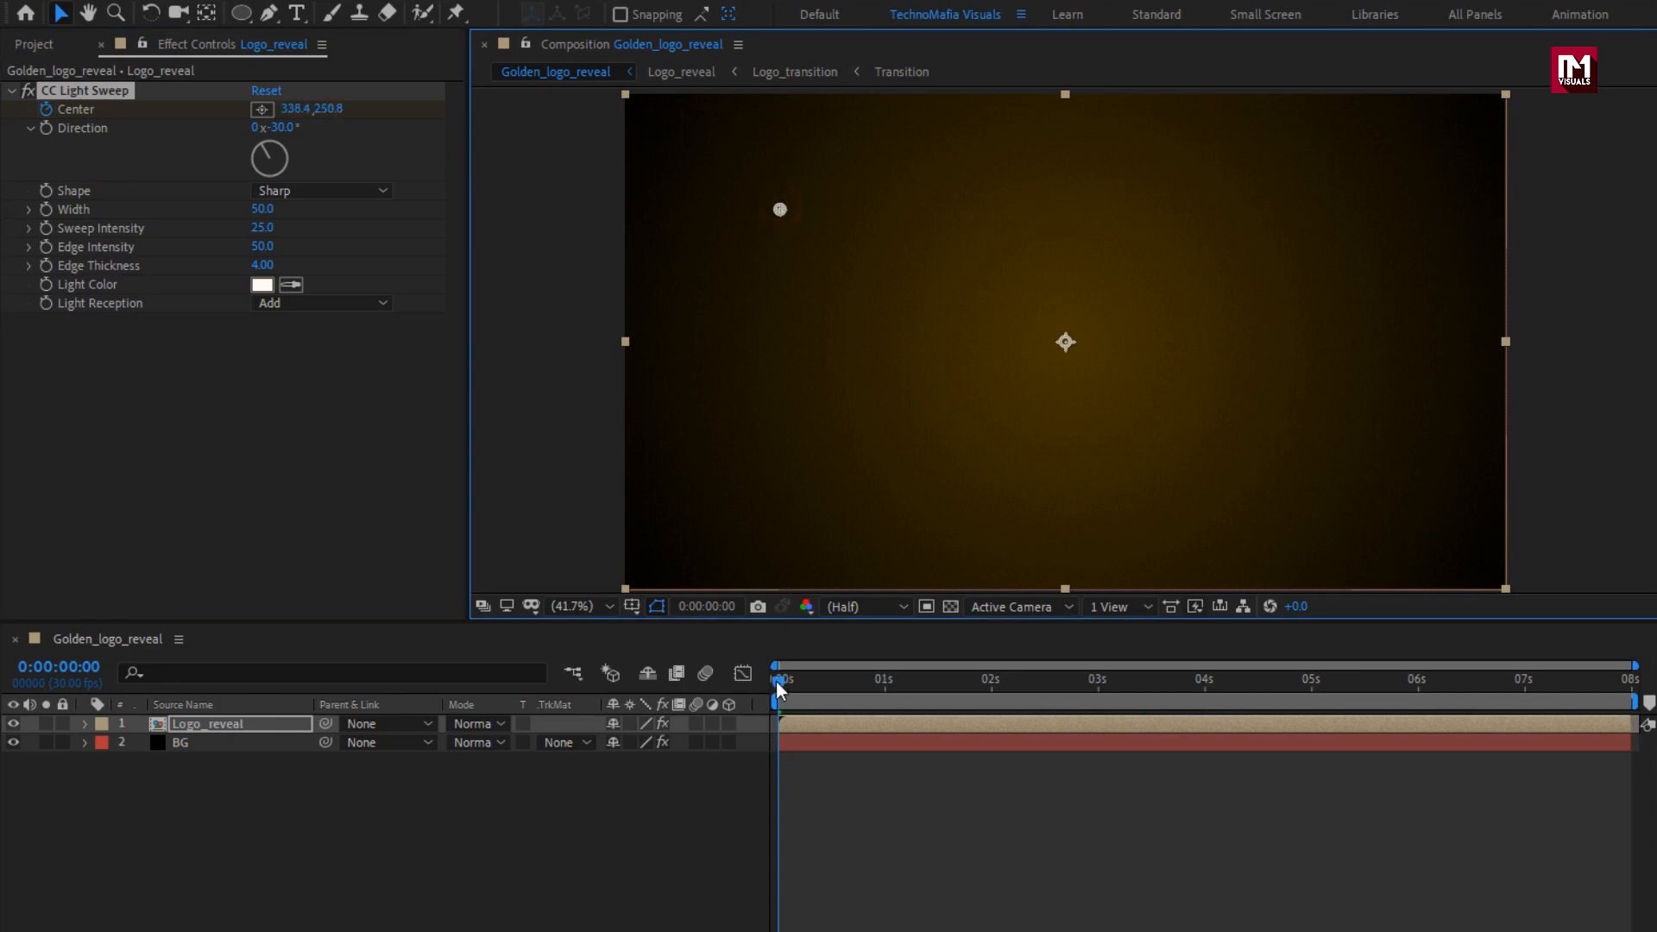
drag(781, 681, 1626, 682)
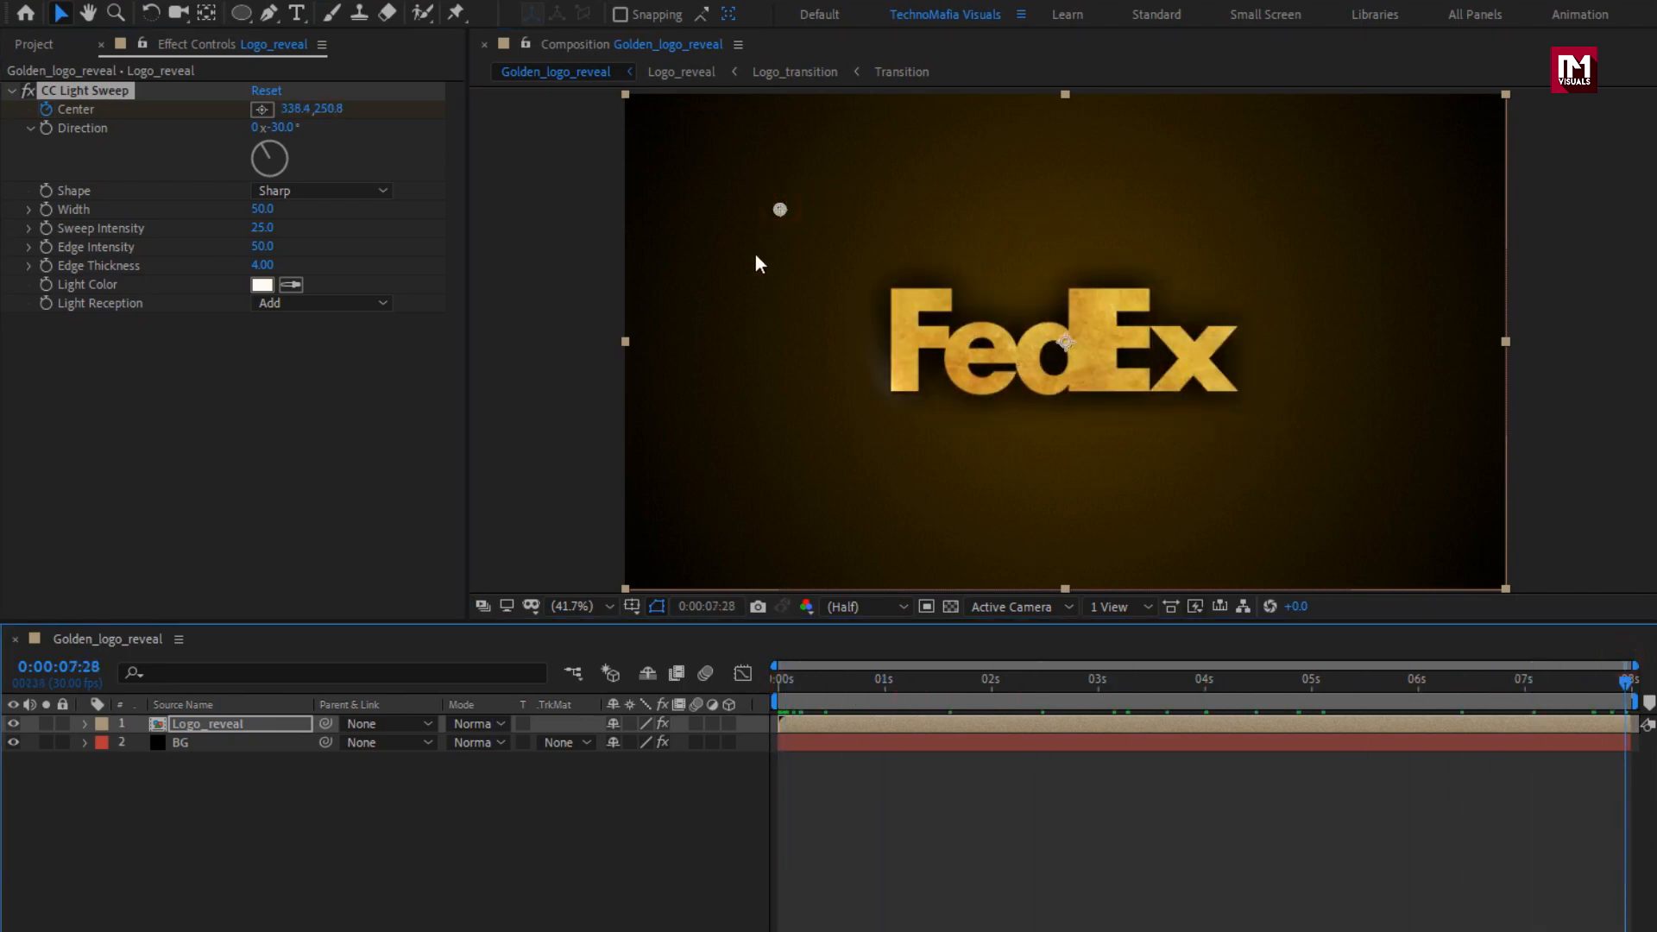
drag(778, 209, 1245, 196)
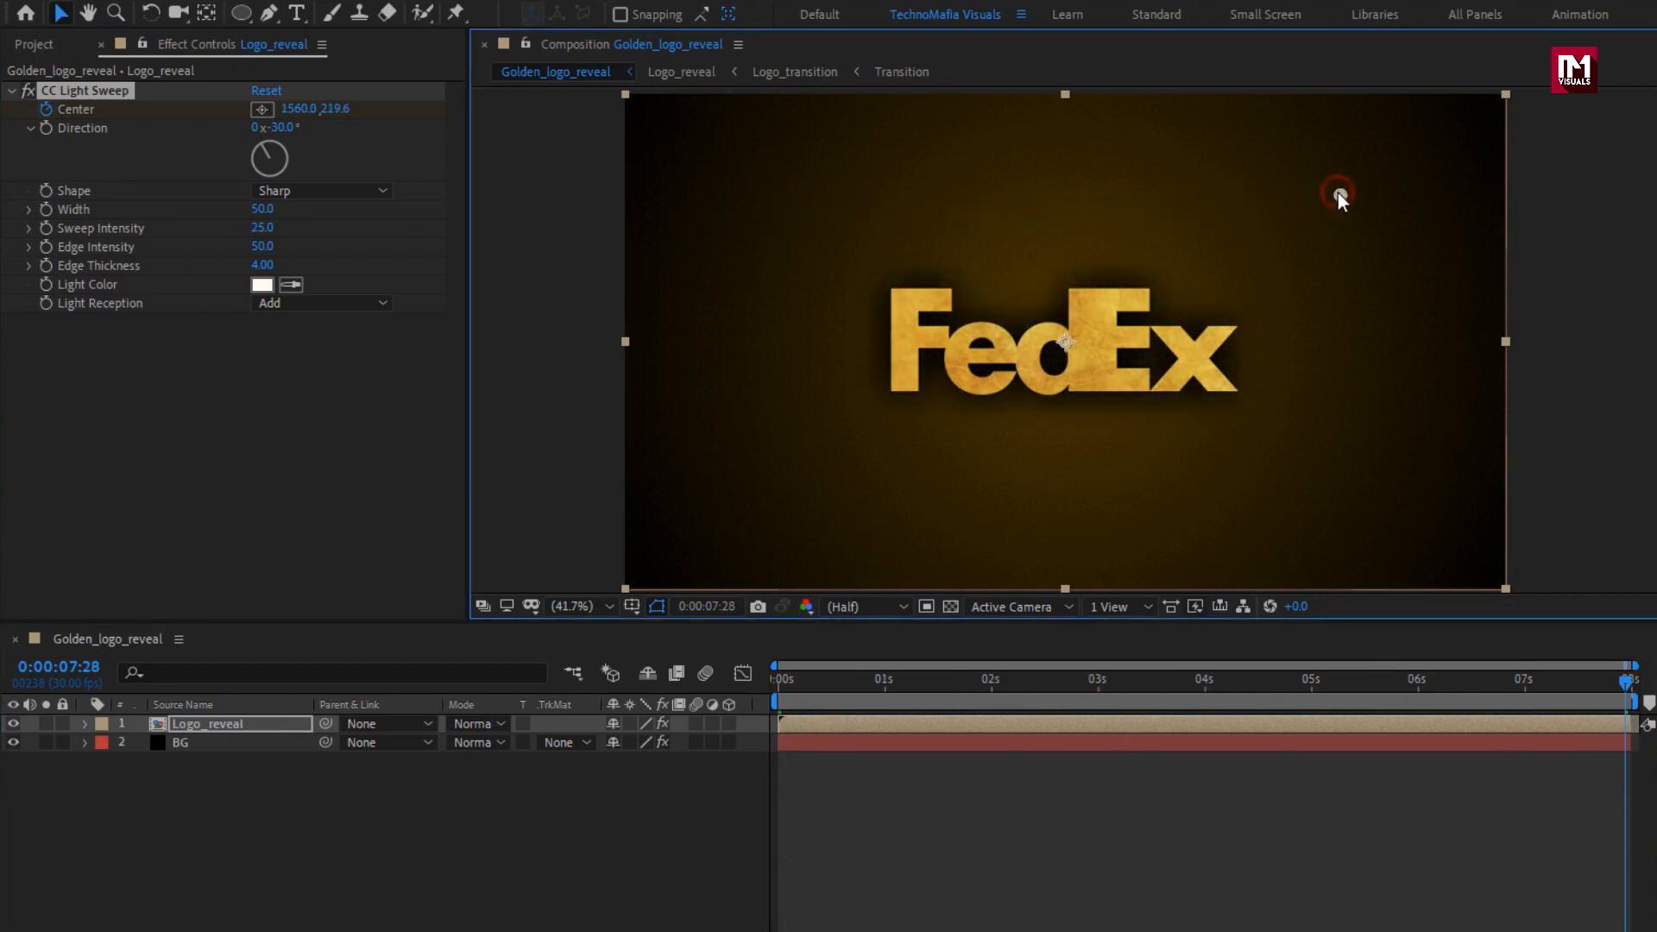
Set the light sweep's Shape to Smooth and its Center at 0:00:07:29 to about (1291, 236).
click(313, 189)
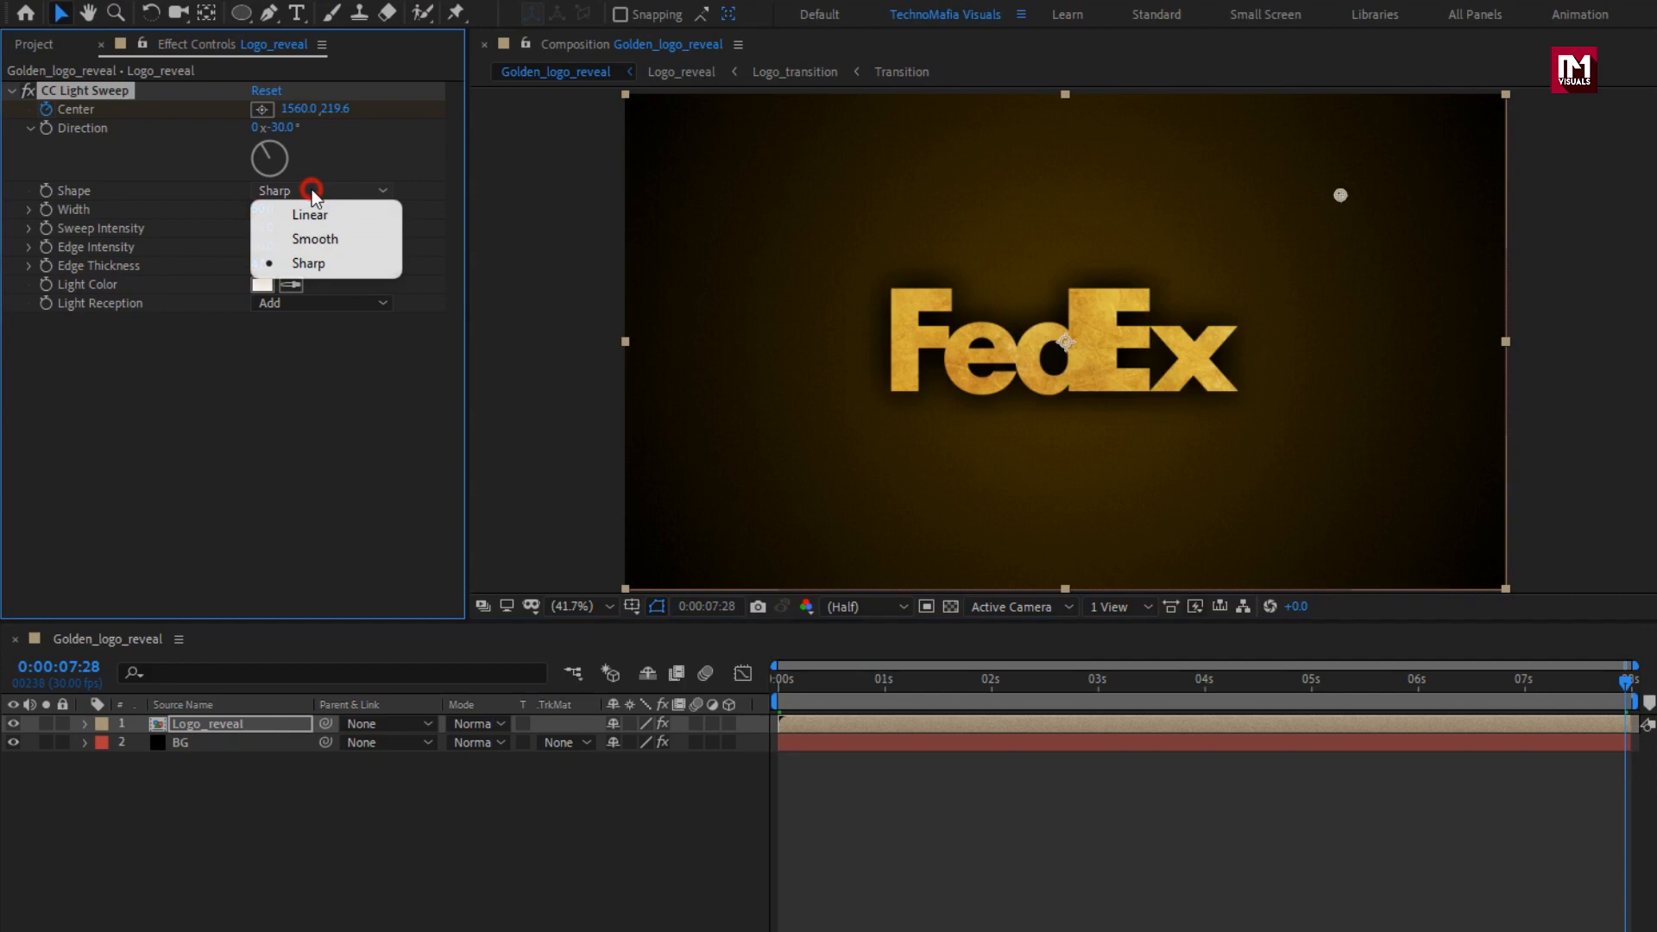
click(333, 240)
drag(1399, 697, 1311, 666)
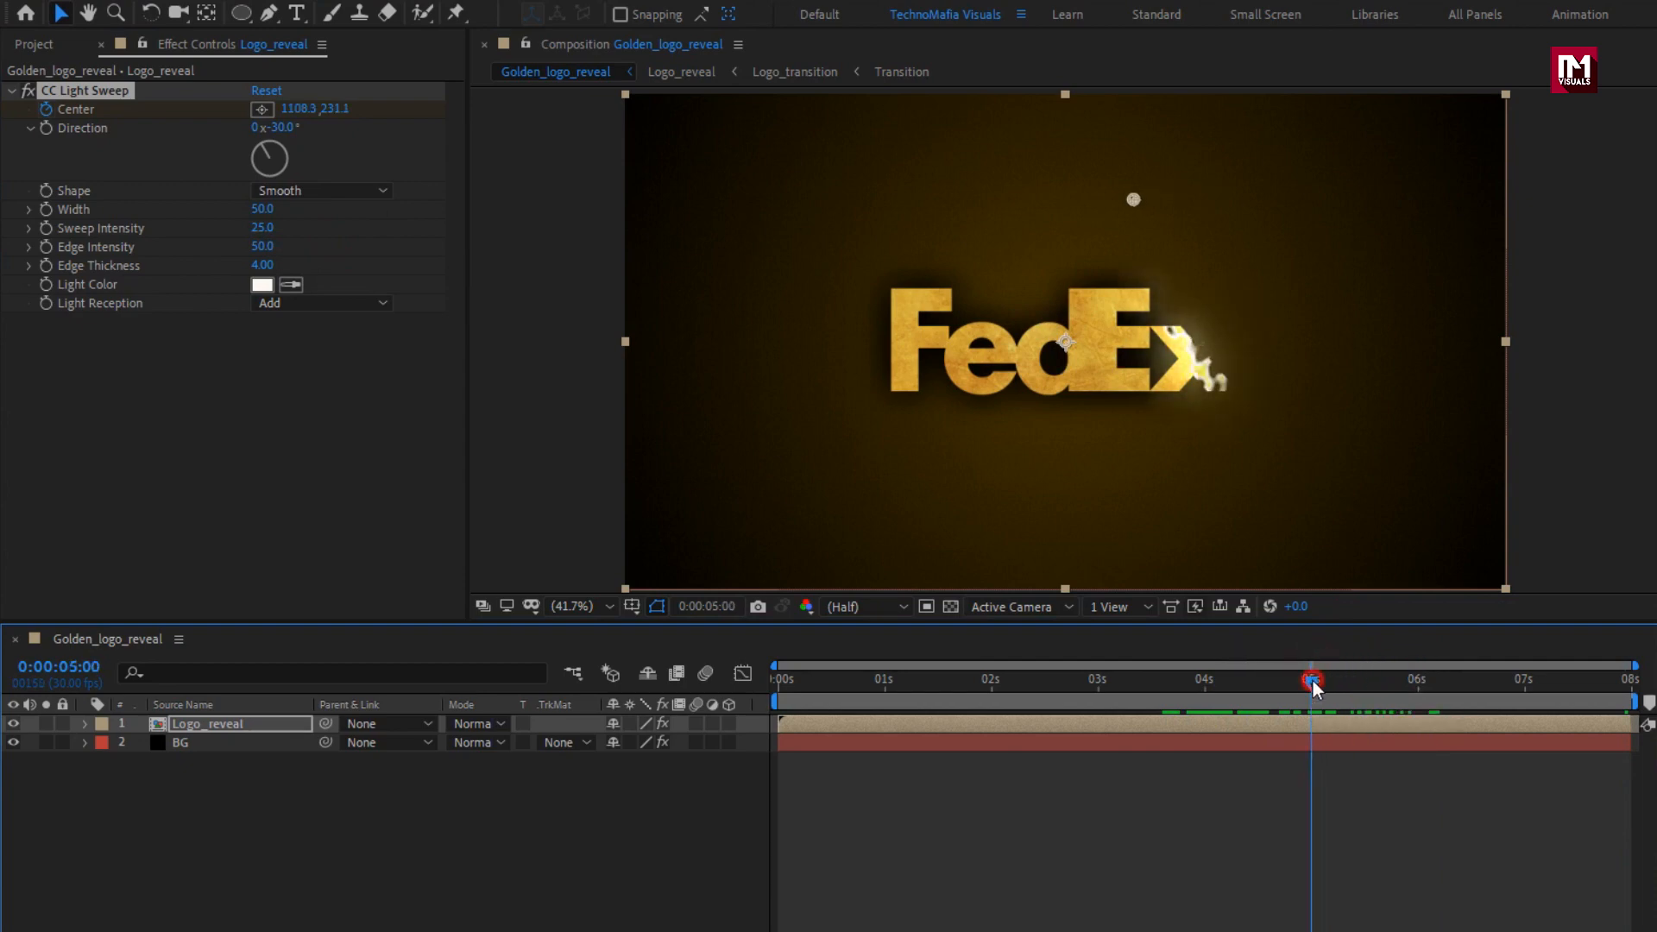
drag(1309, 678, 1634, 697)
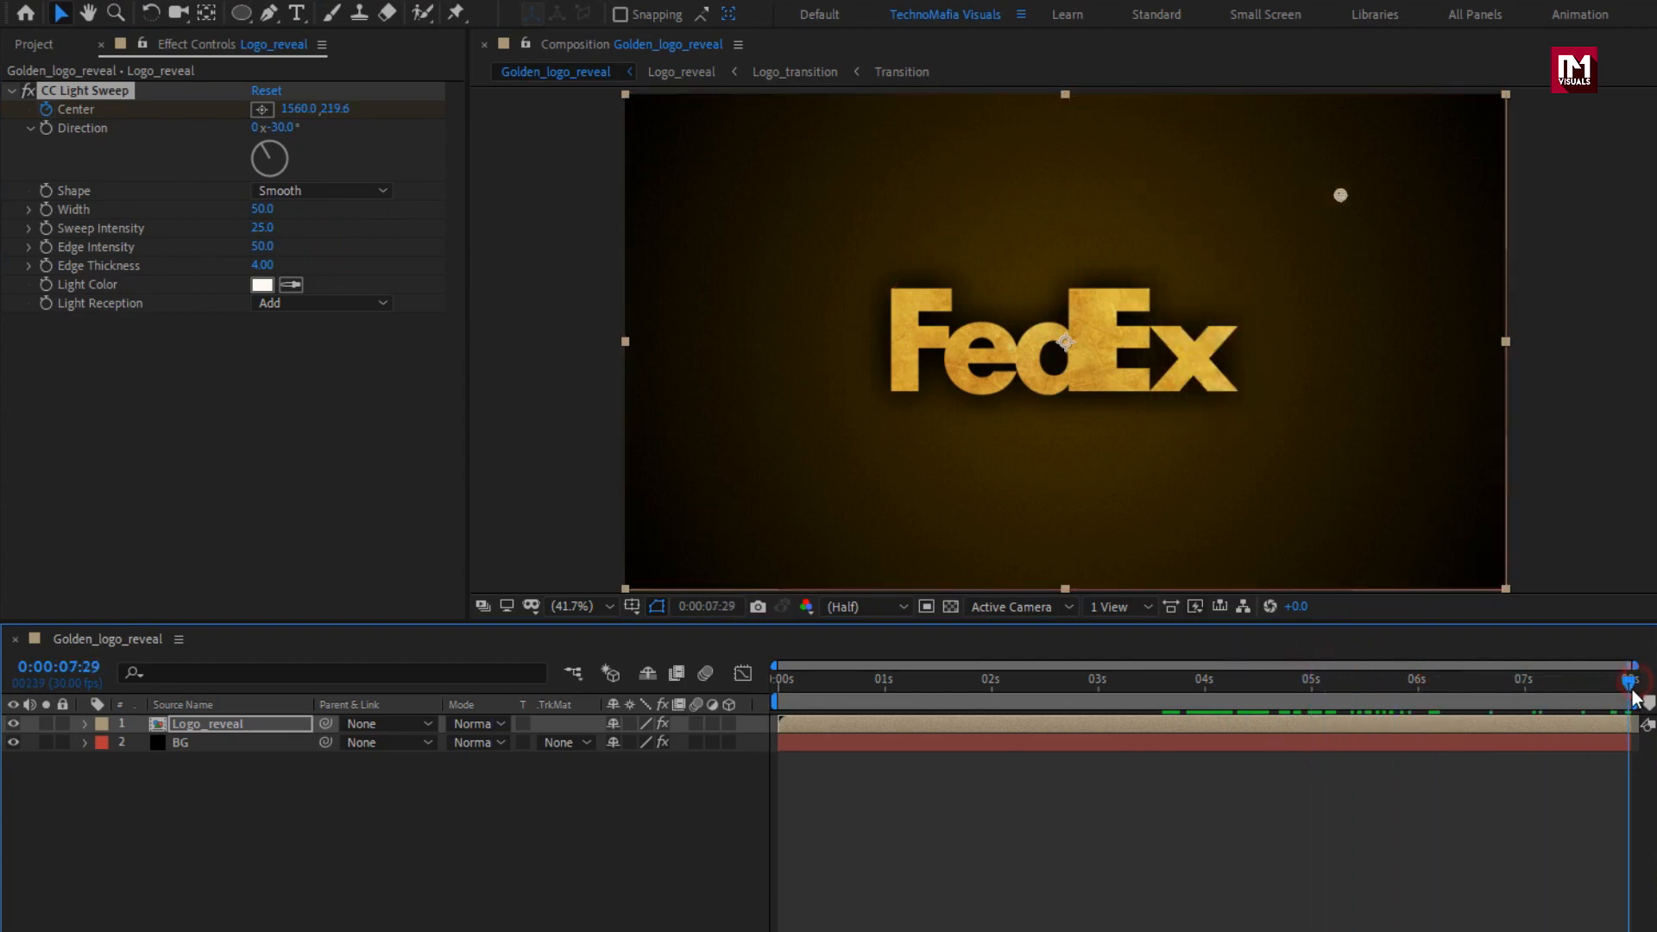
drag(1341, 196, 1177, 206)
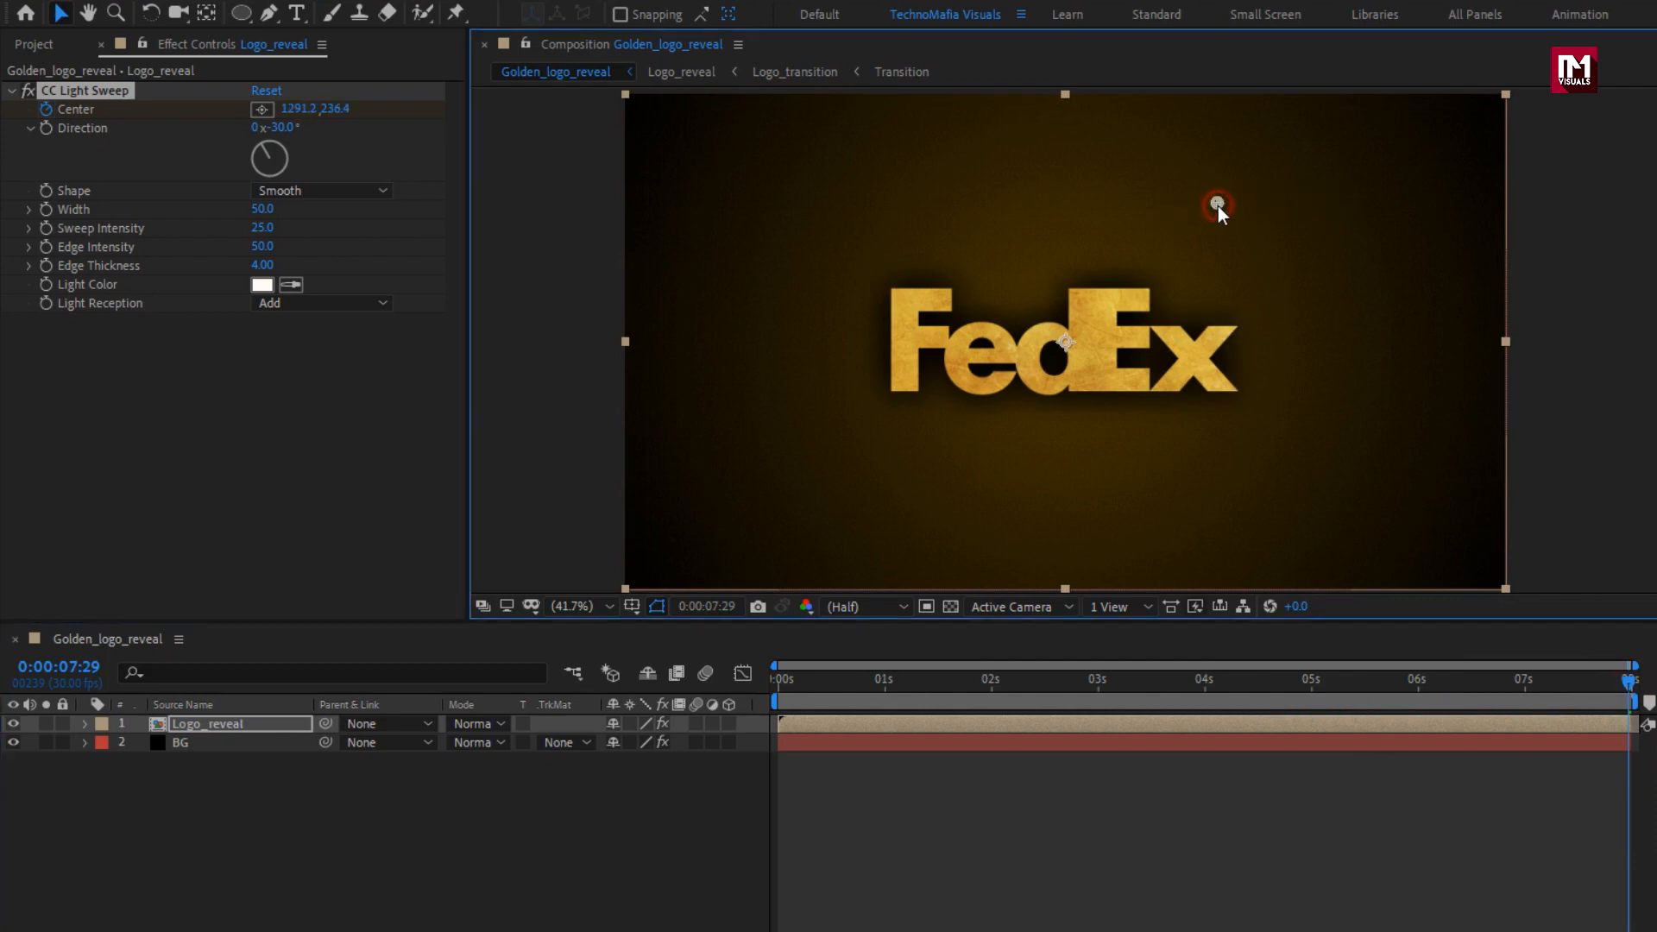
Duplicate the CC Light Sweep effect at the start of the timeline and reveal the keyframes of the Logo_reveal layer.
drag(1627, 681, 760, 671)
key(ctrl+d)
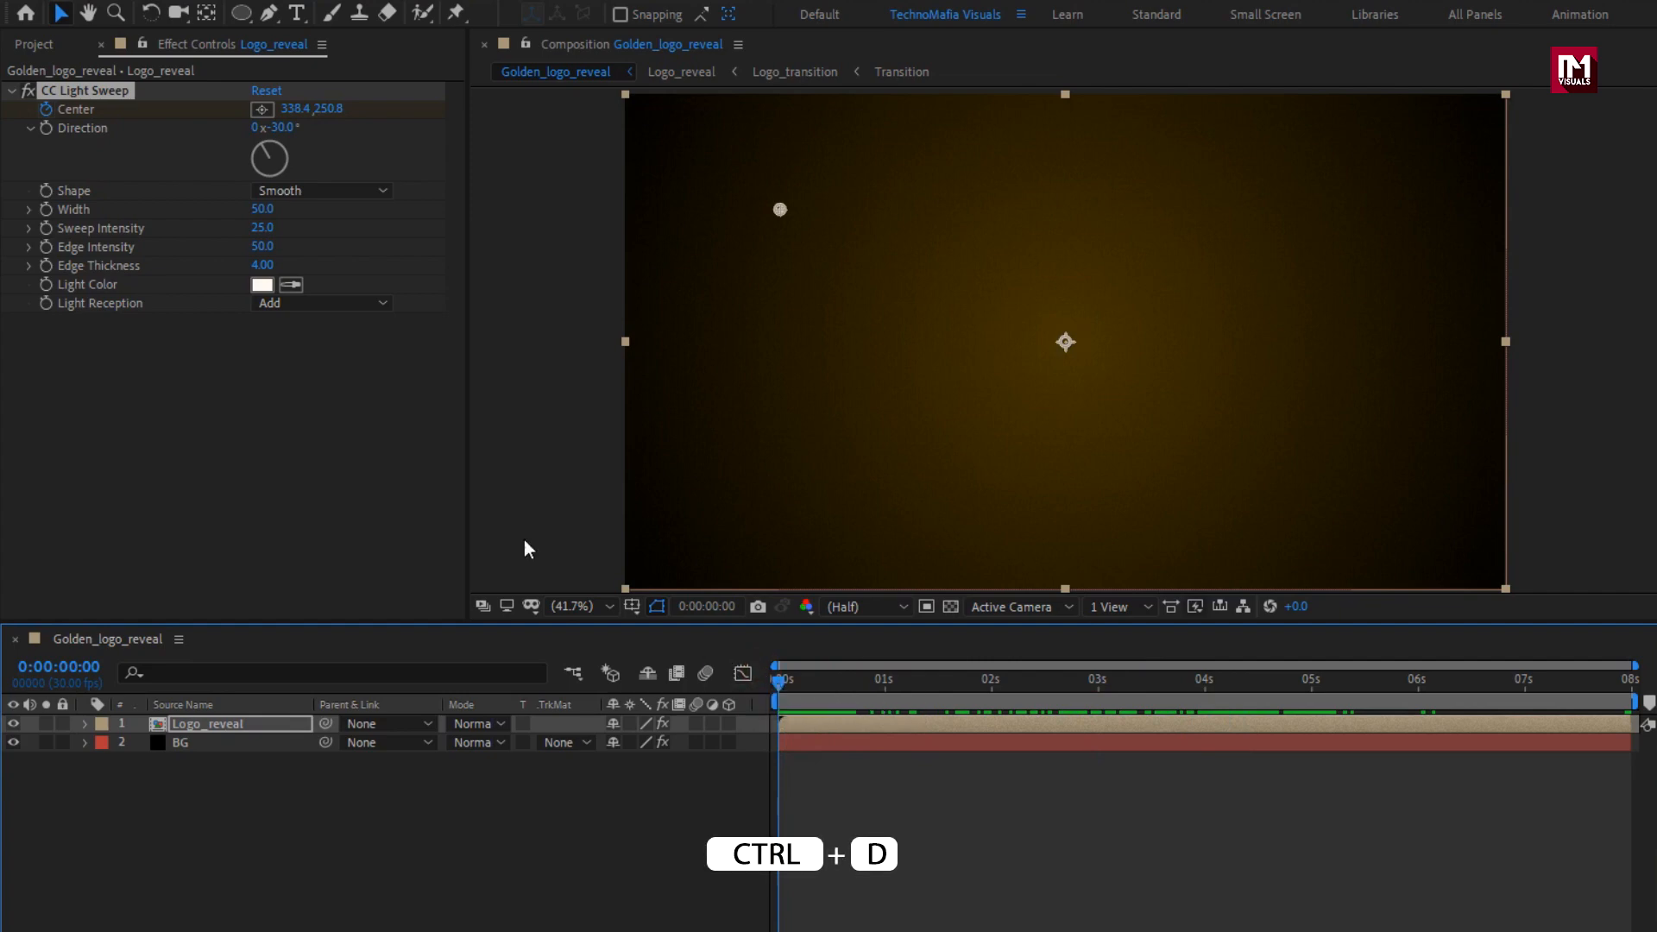
click(70, 90)
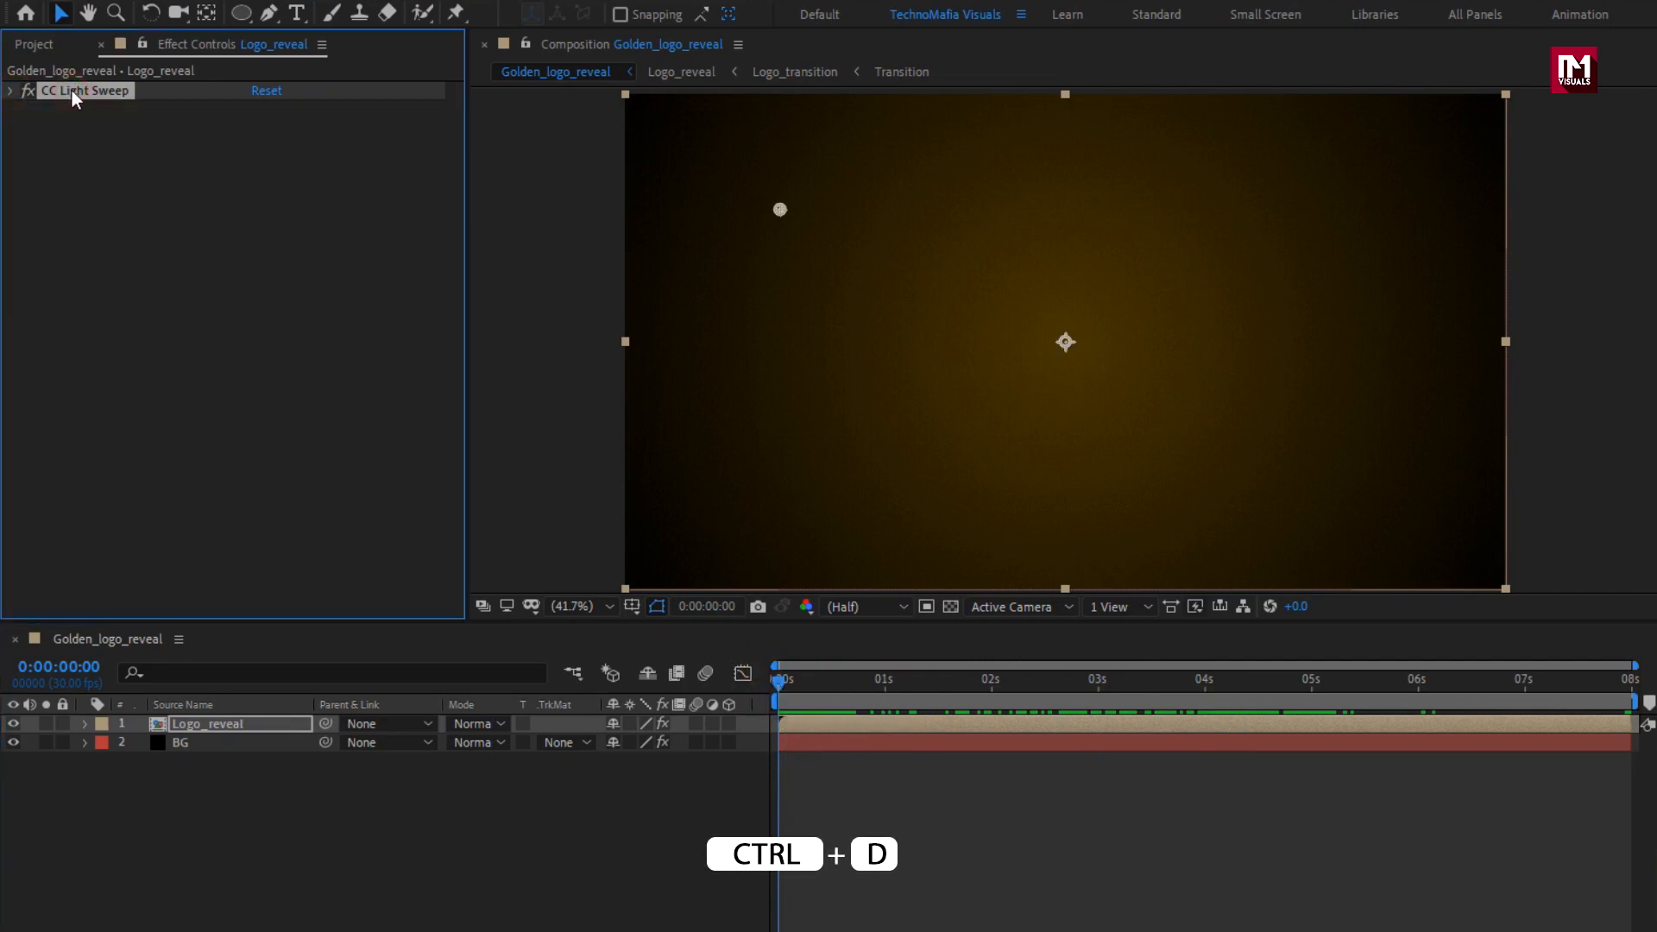
key(ctrl+d)
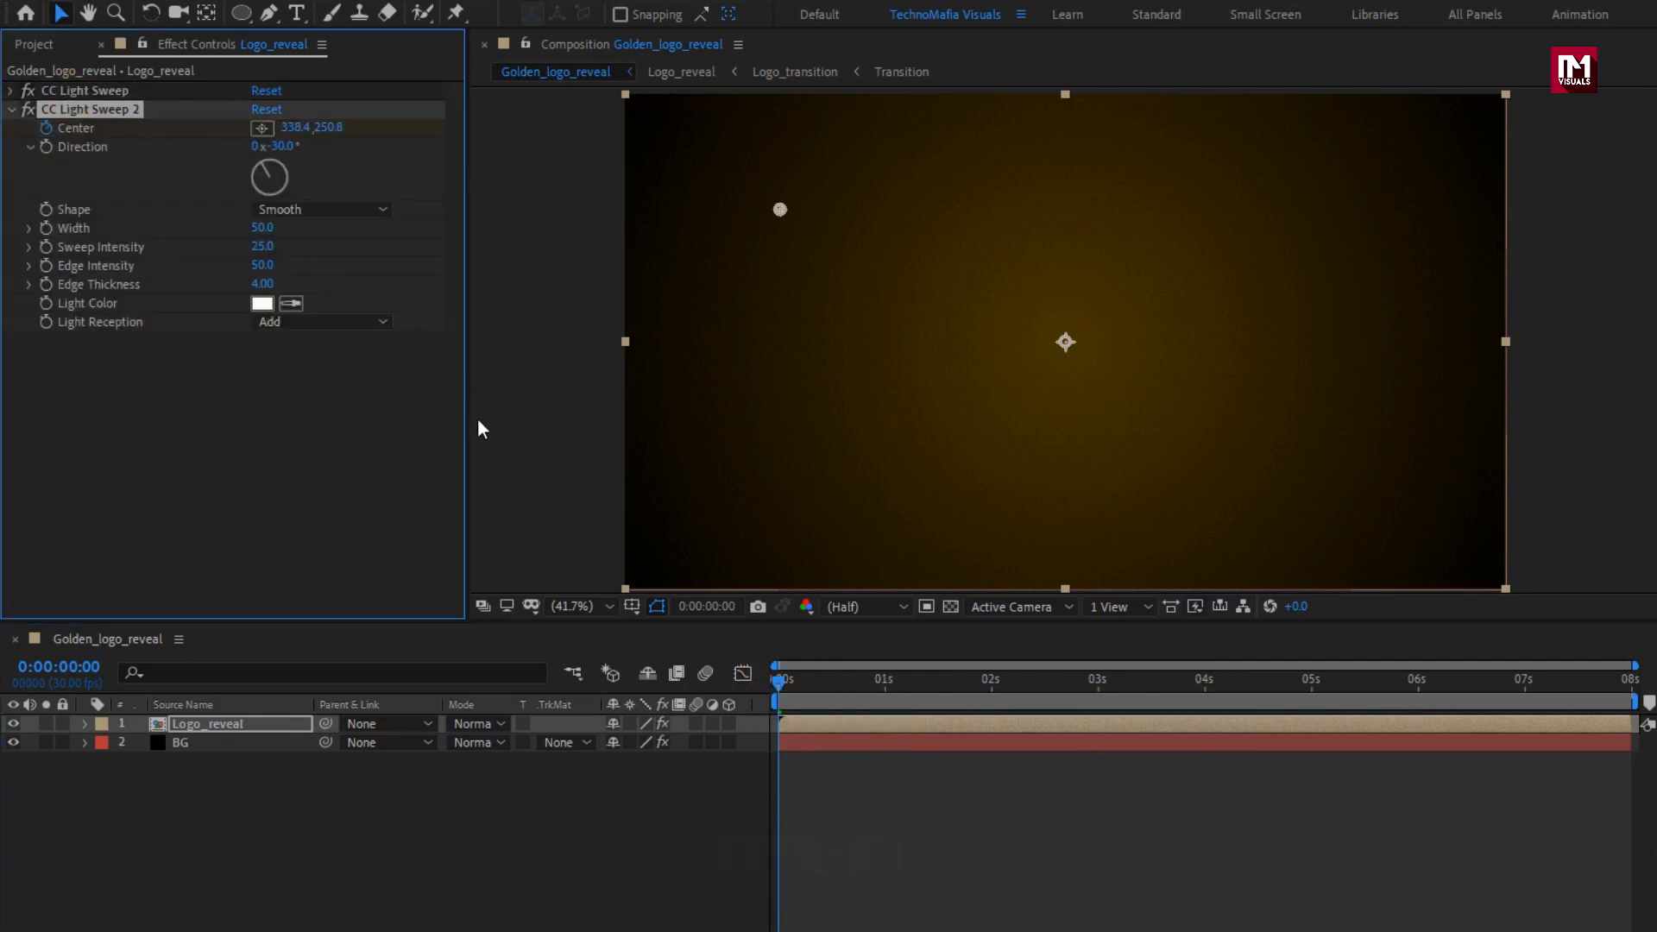
key(u)
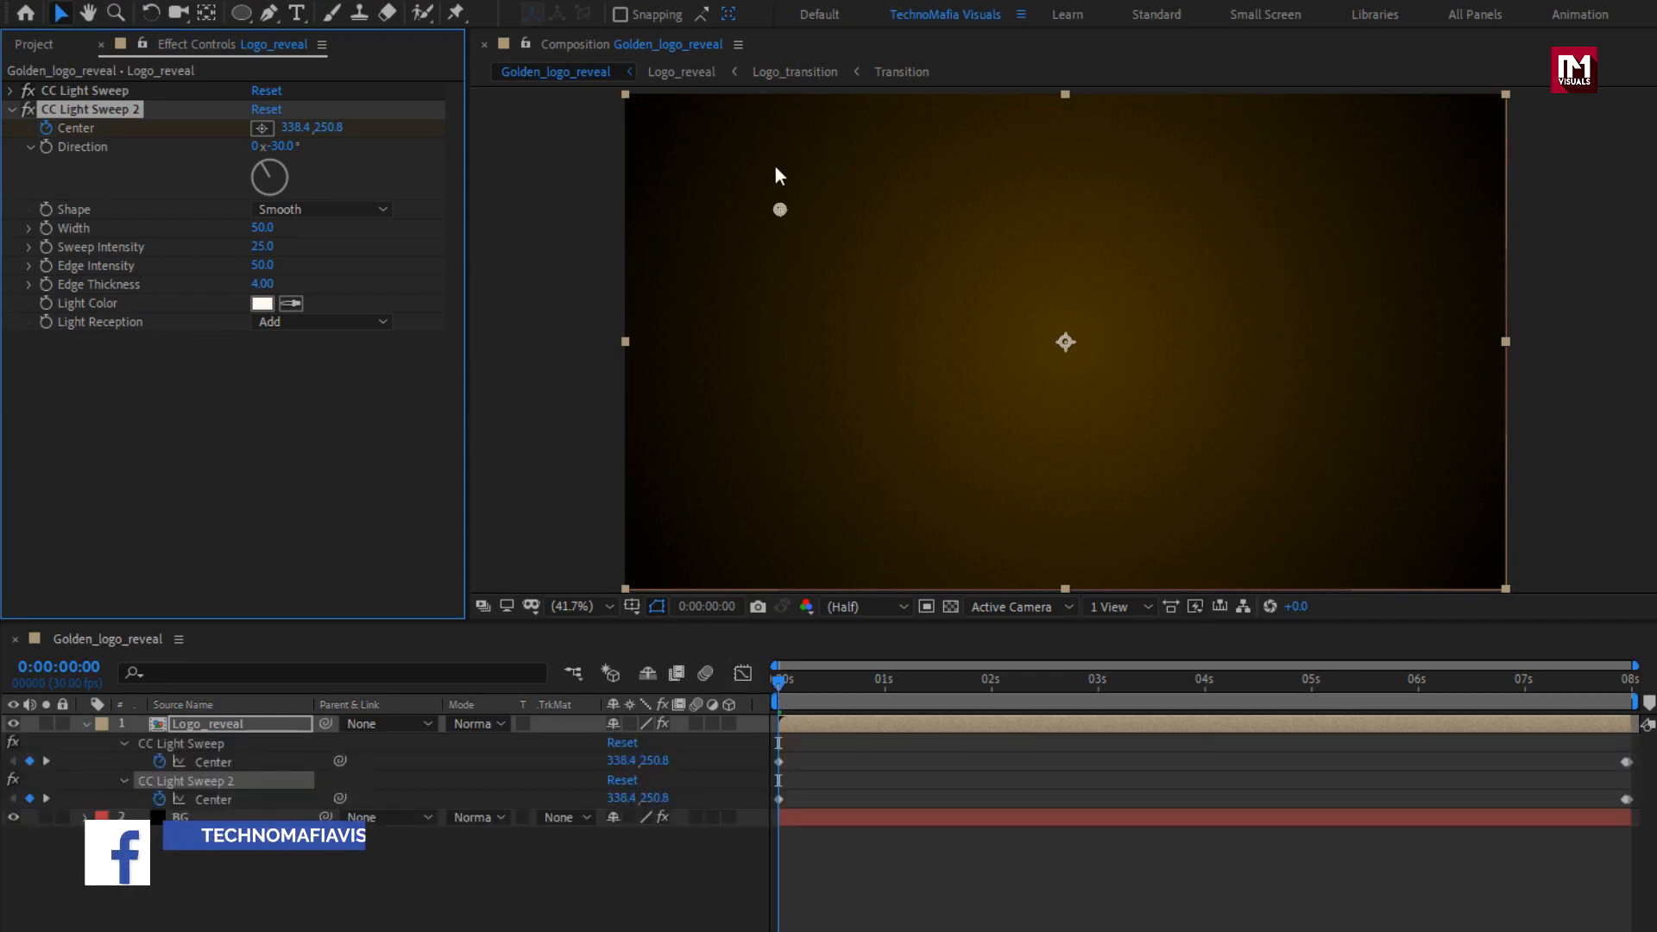
Reposition CC Light Sweep 2's Center to about (435, -11) at 0:00:00:00 and further up toward the frame's upper-right corner at 0:00:07:29.
drag(776, 209, 743, 100)
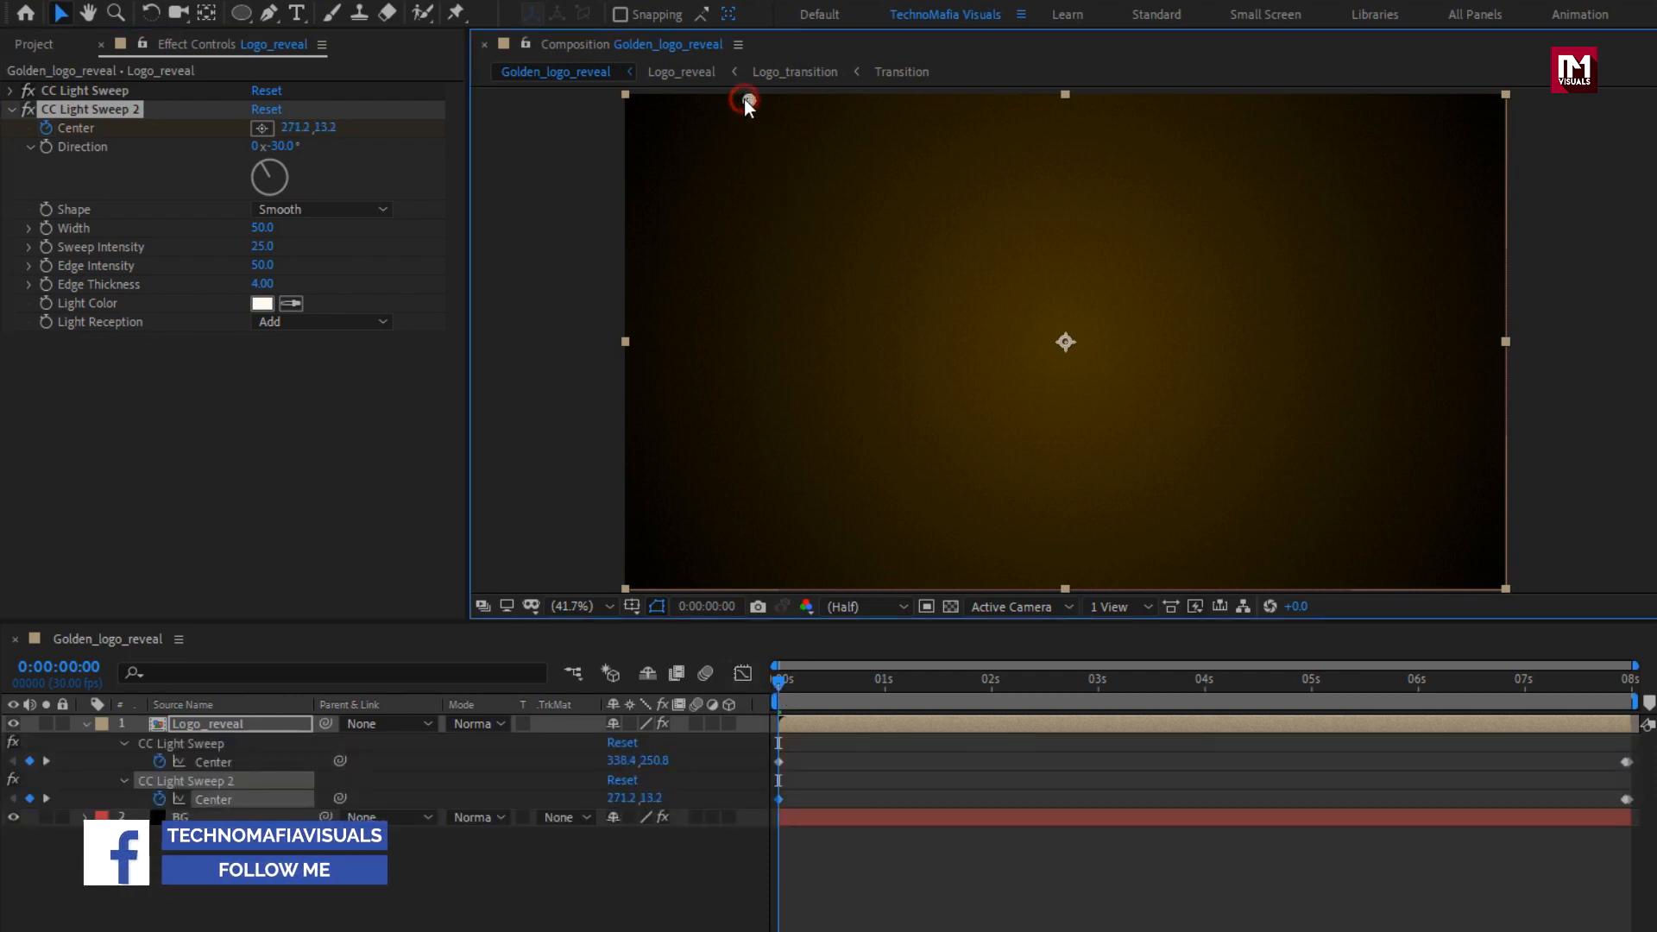
key(comma)
key(comma)
drag(872, 197, 920, 188)
drag(783, 681, 1629, 679)
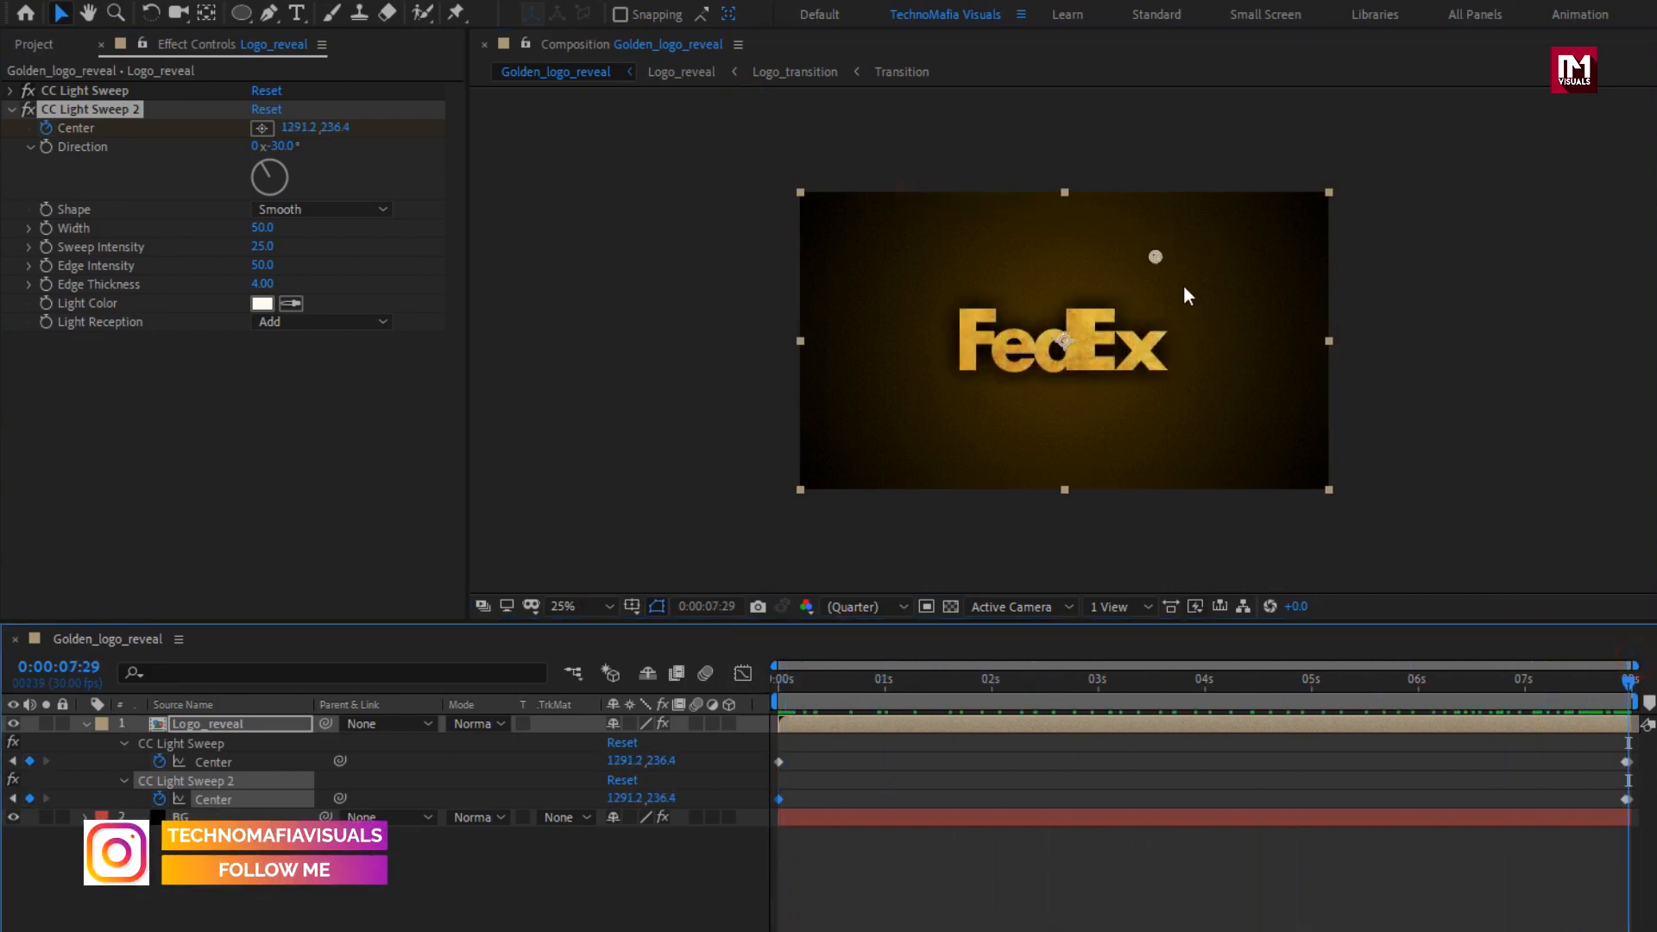
drag(1157, 255, 1286, 195)
drag(1621, 686, 774, 683)
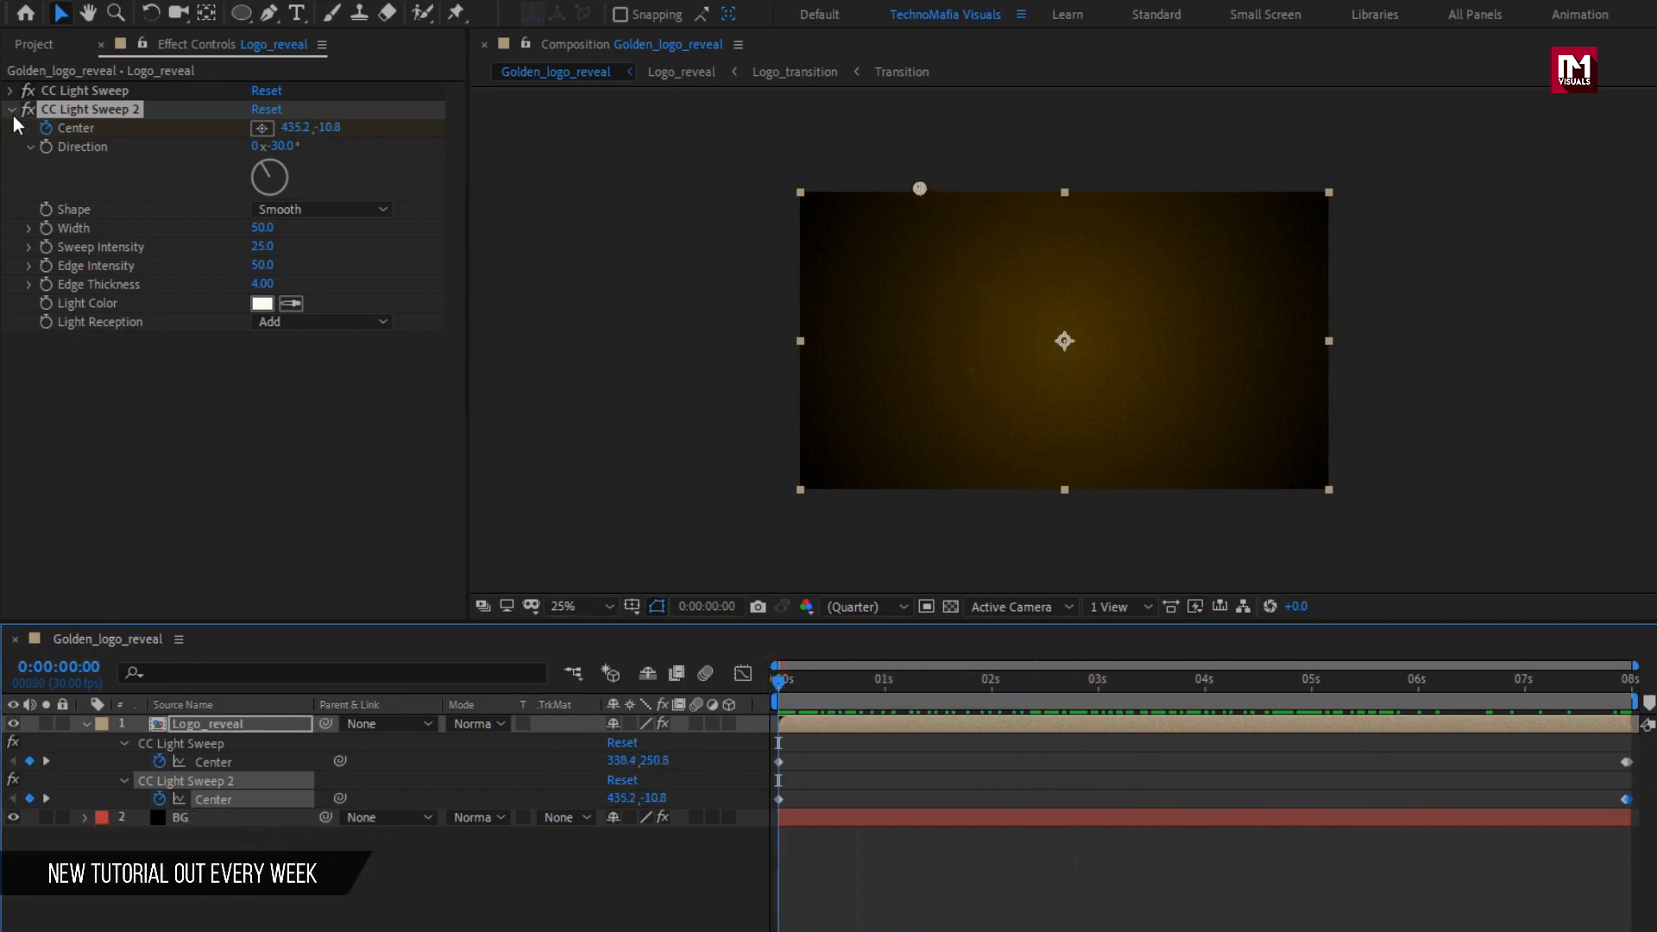
Add a third CC Light Sweep to the Logo_reveal layer and set its Direction to -90°.
double_click(1432, 153)
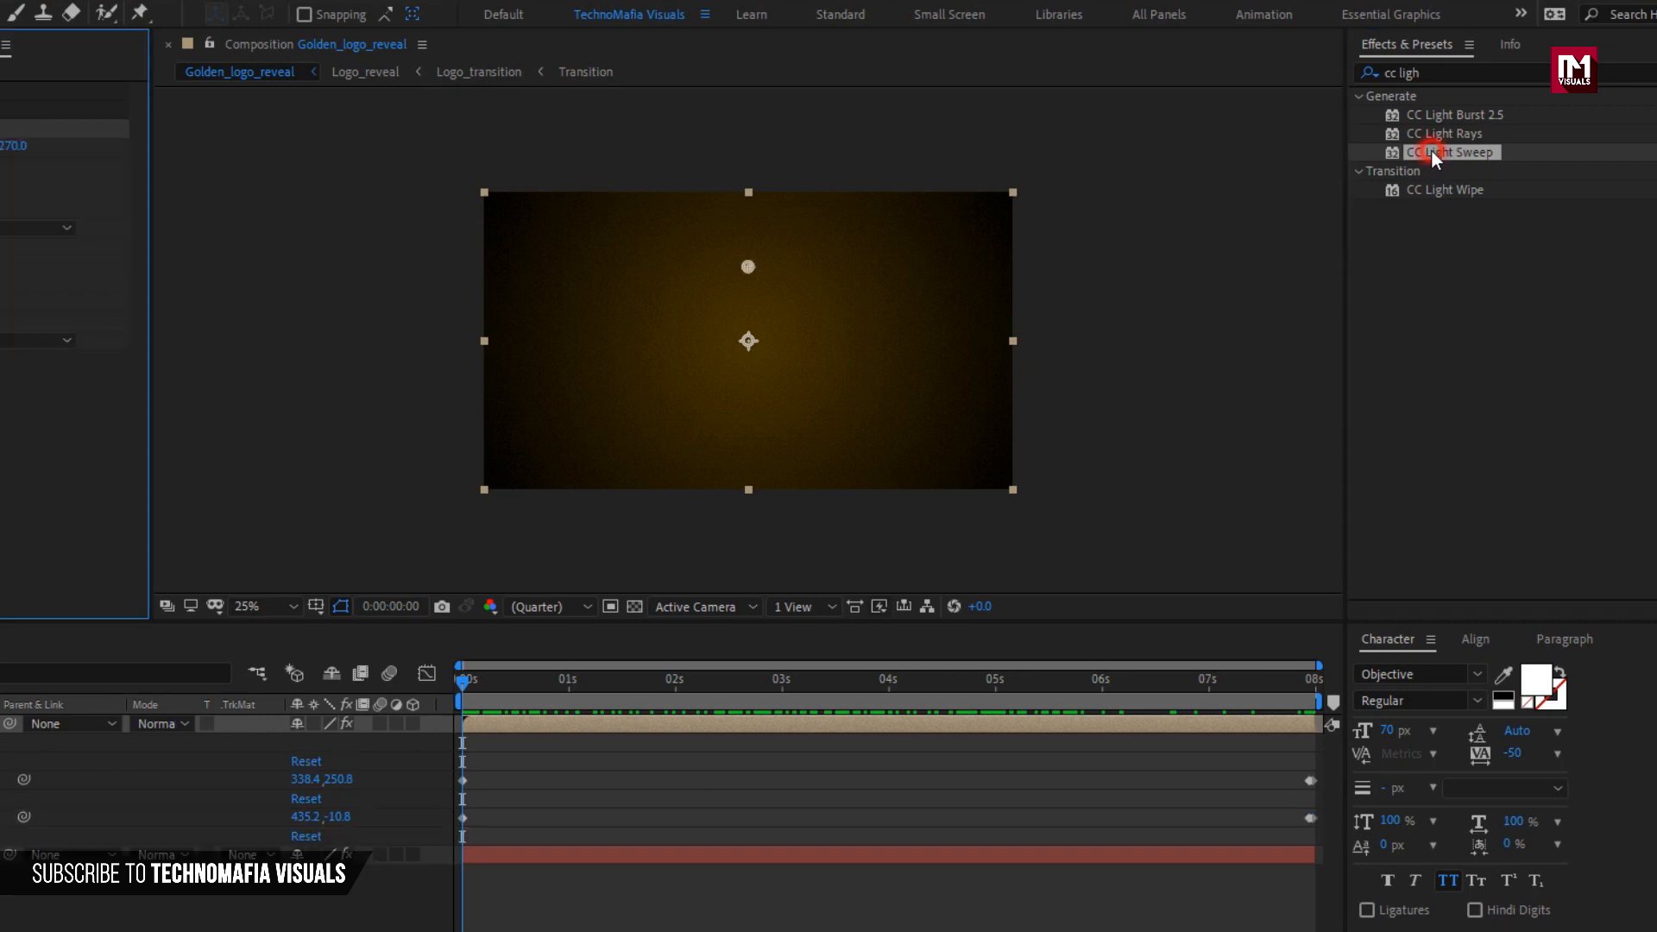
drag(728, 679, 900, 688)
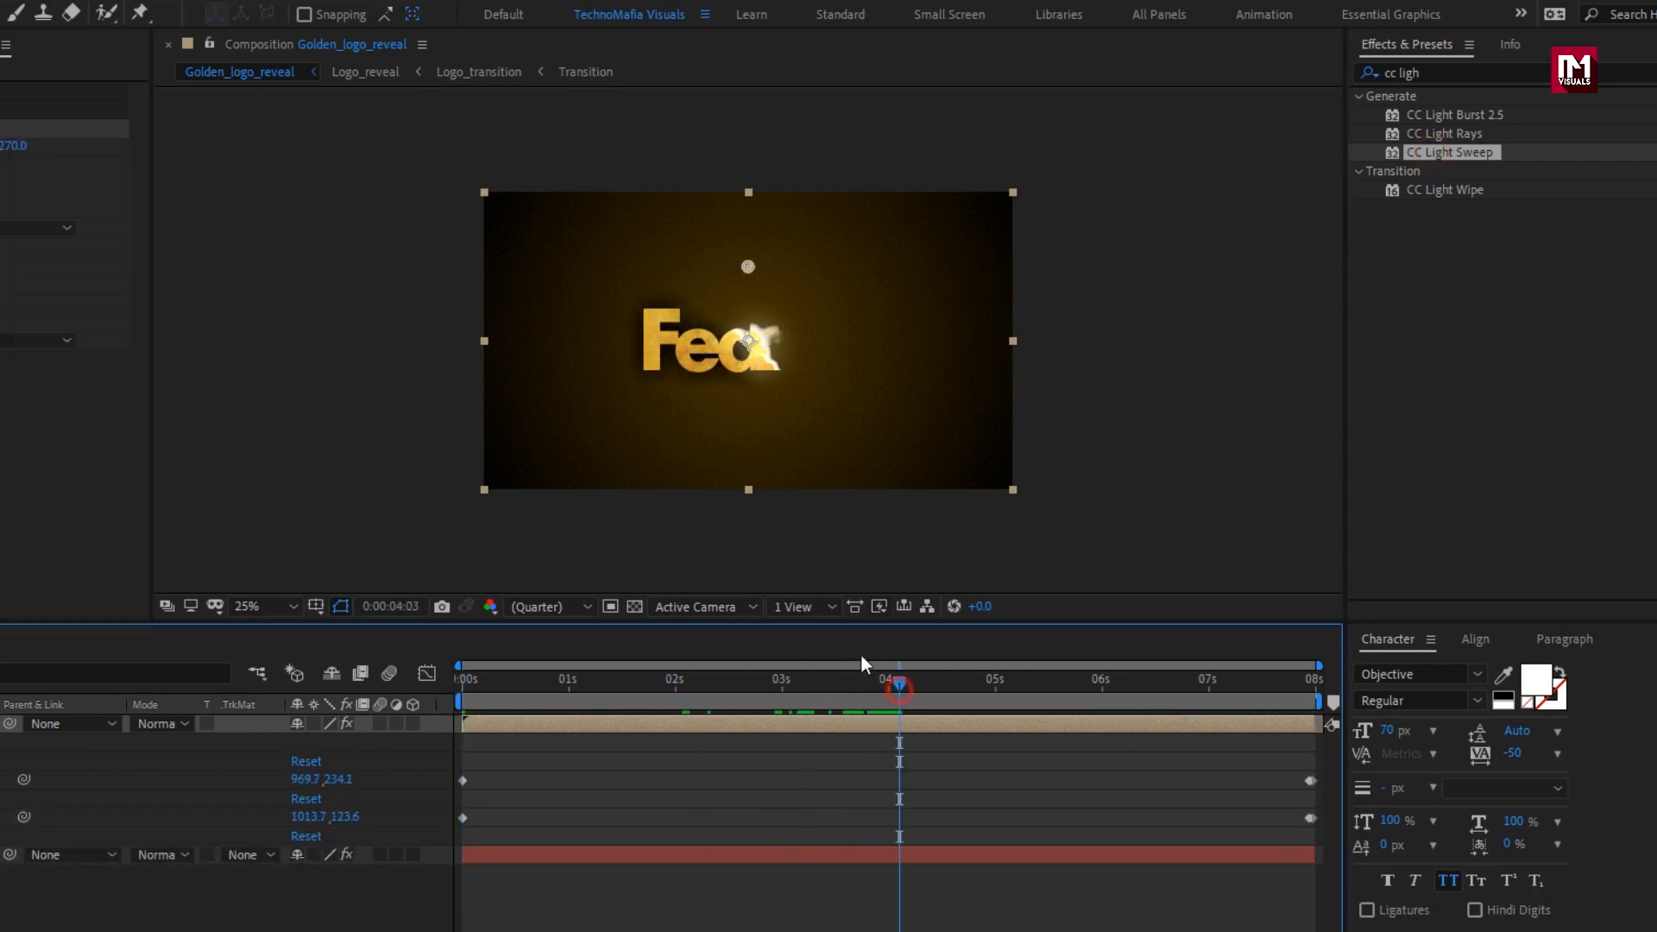
scroll(688, 426, up, 2)
click(278, 166)
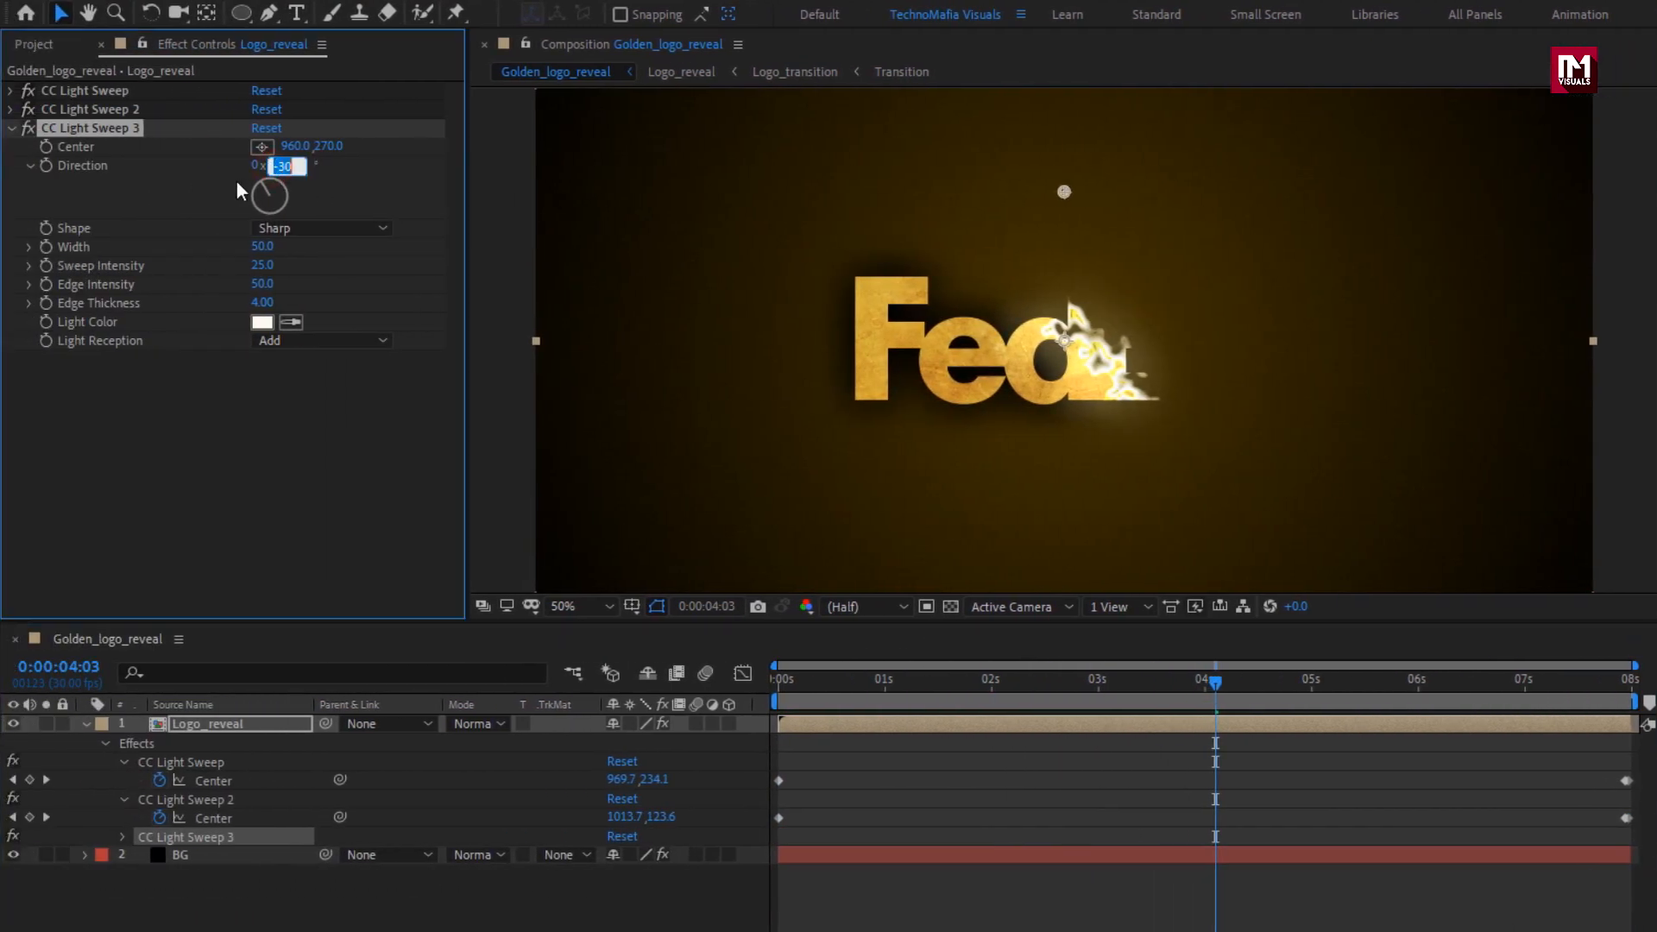
text(-)
key(Return)
Place CC Light Sweep 3's Center at about (460, 428), near the logo's upper edge, and set its Shape to Smooth.
drag(1064, 192, 792, 285)
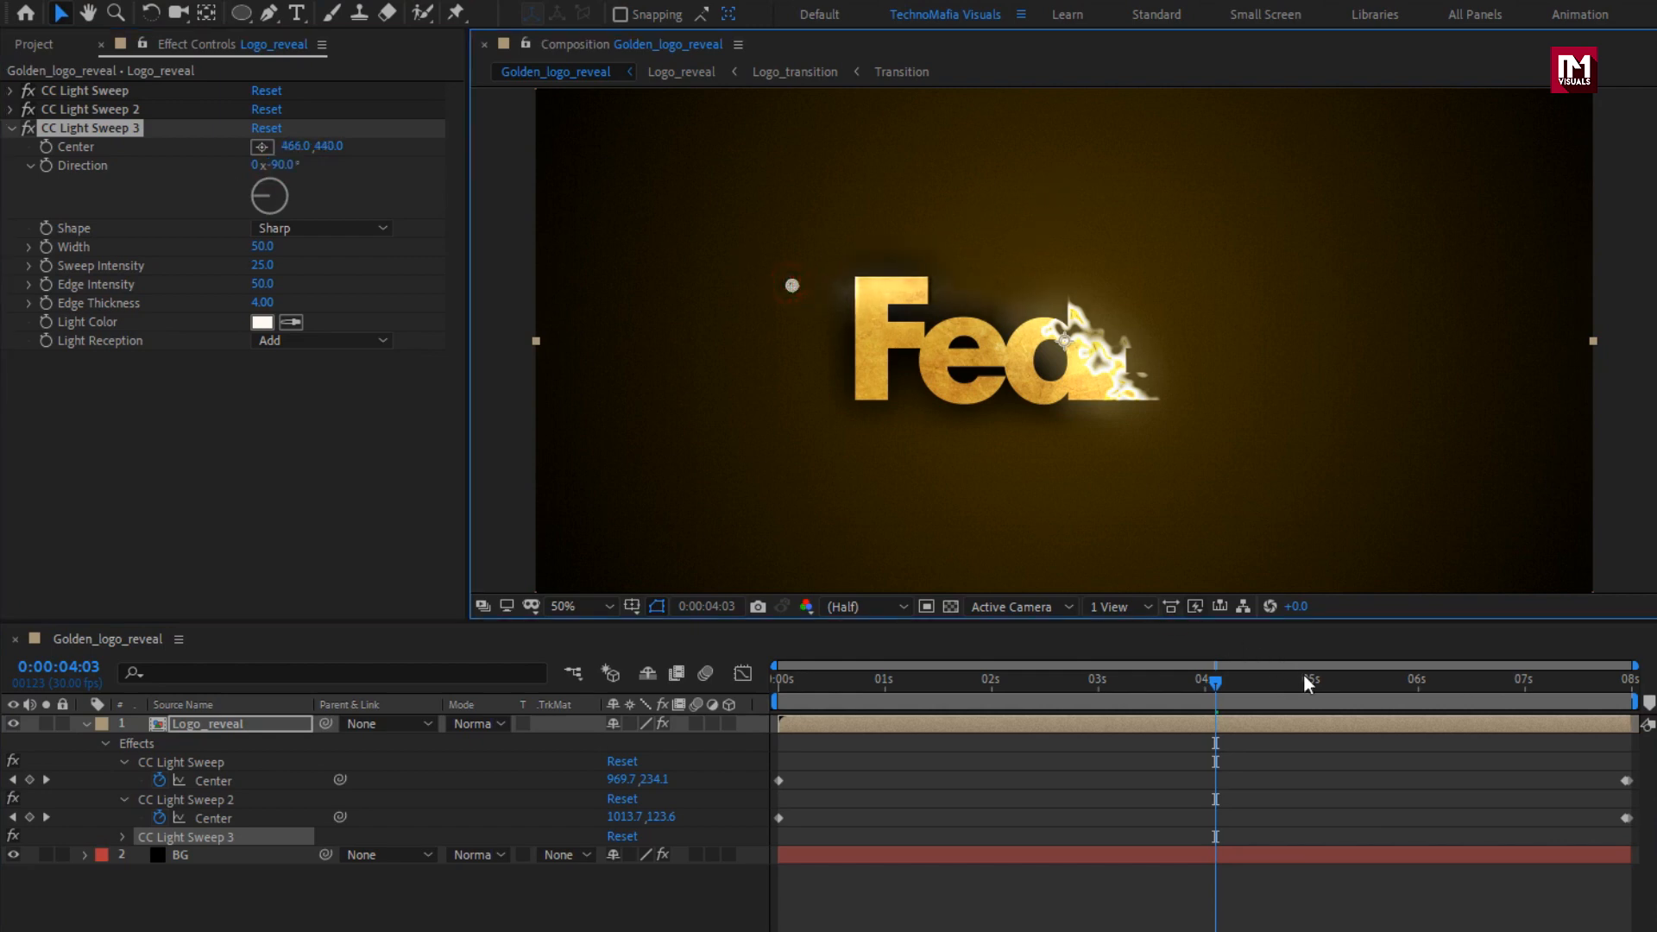
drag(1303, 673, 1553, 680)
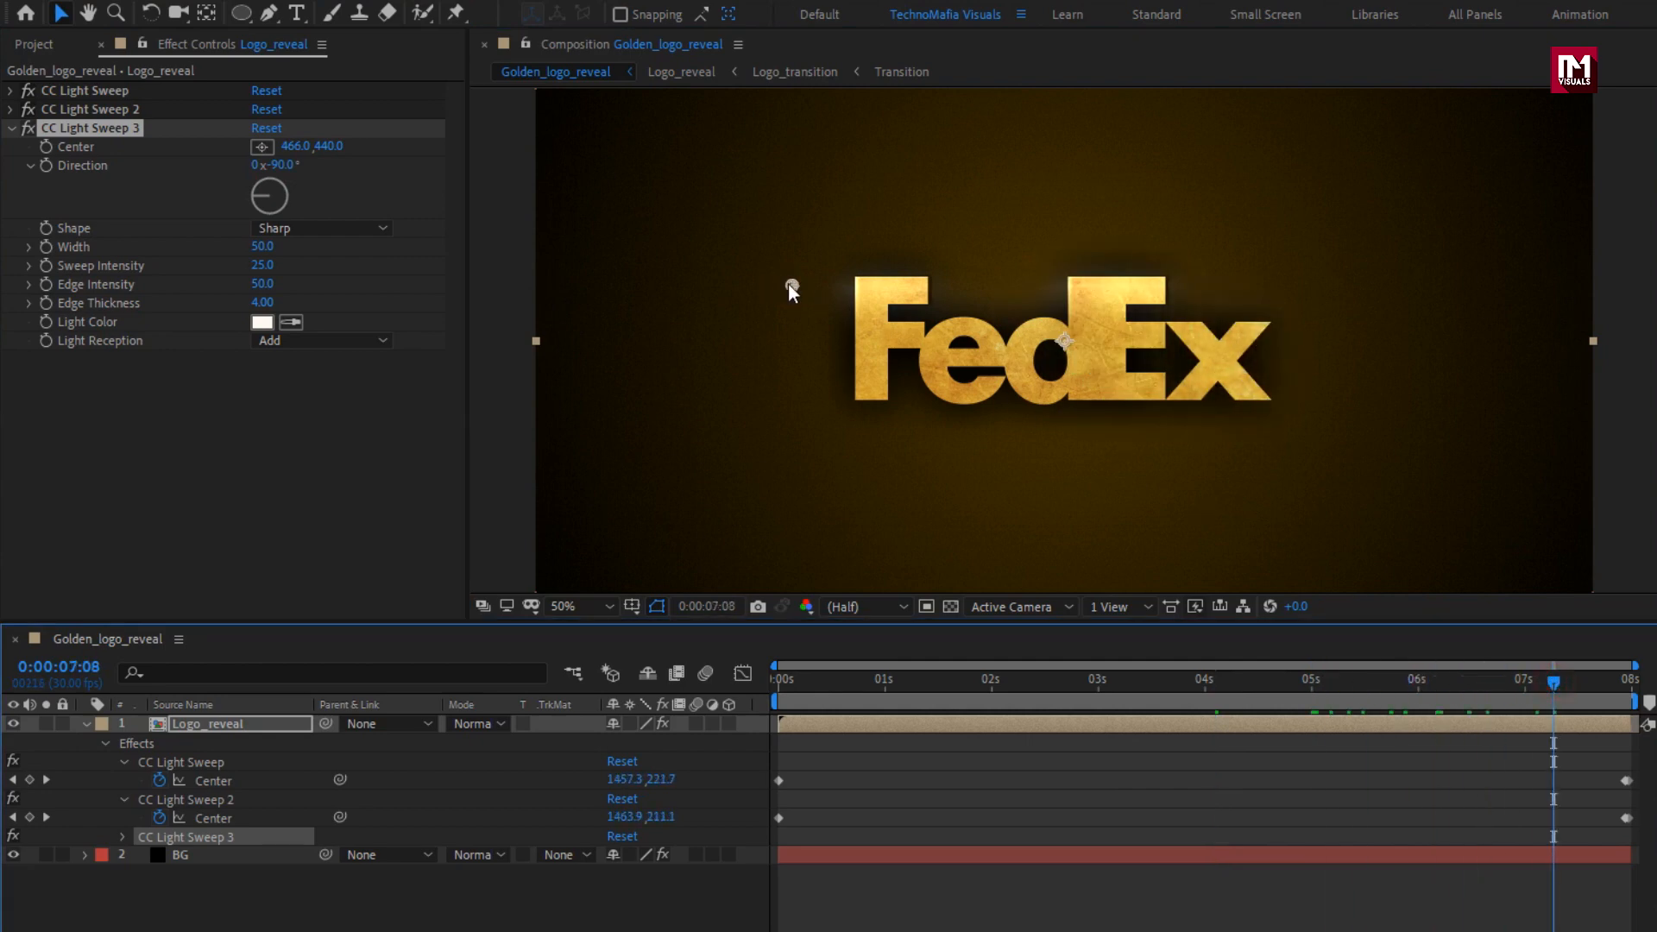
mouse_move(792, 283)
mouse_down()
mouse_move(797, 315)
mouse_move(791, 279)
mouse_up()
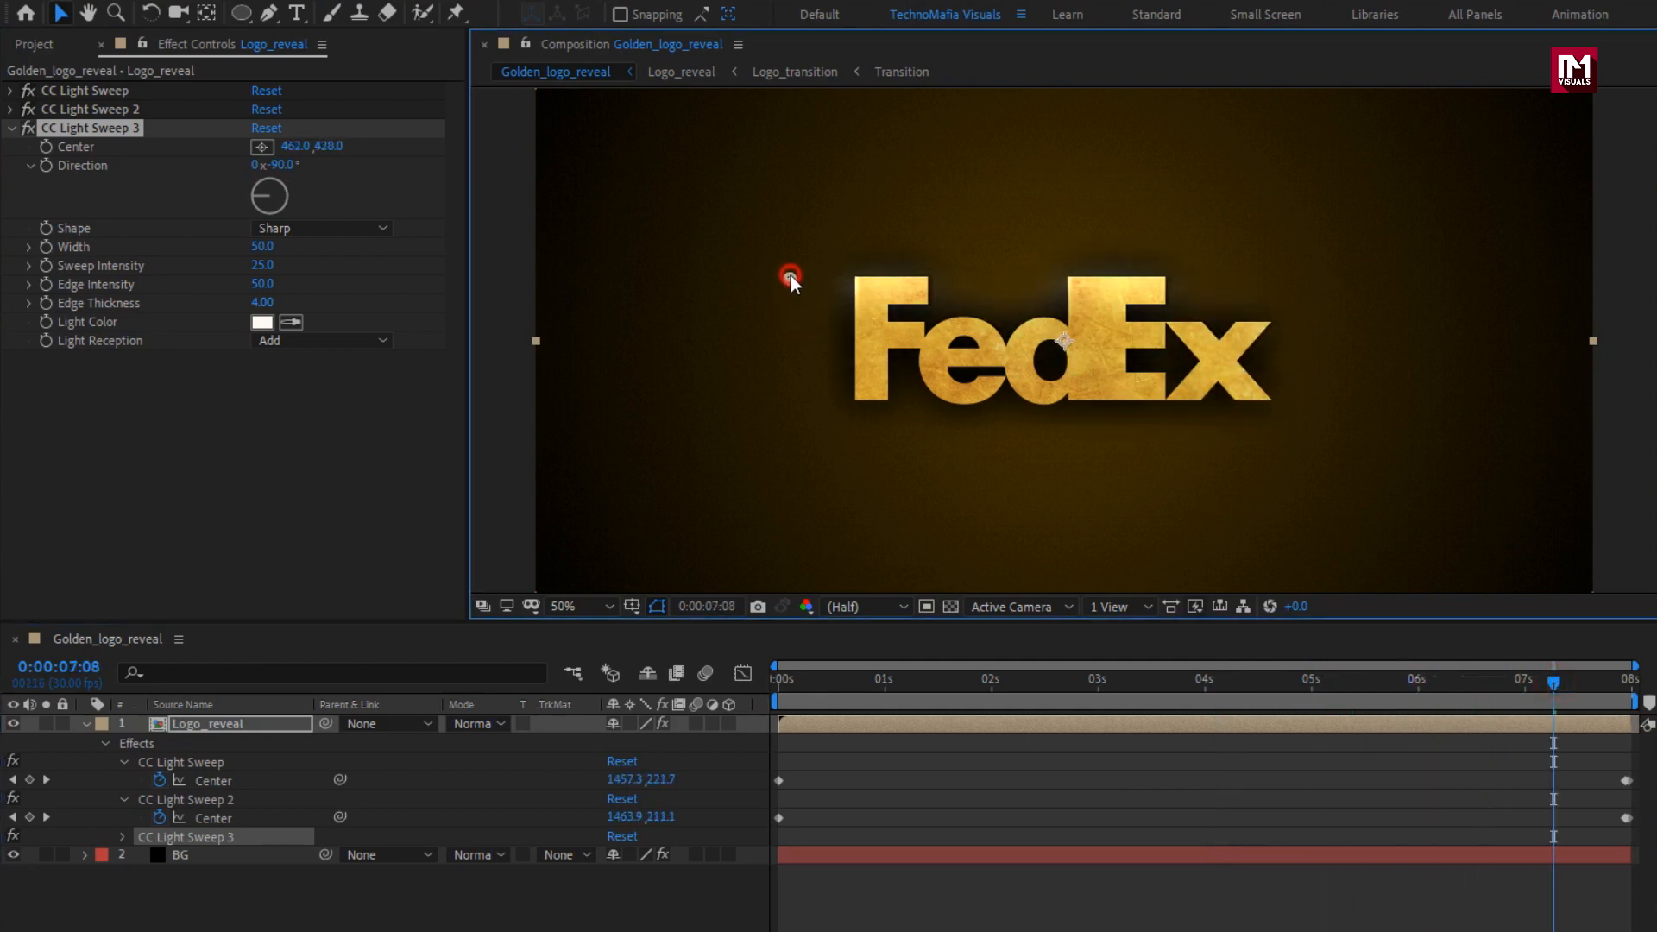
click(334, 229)
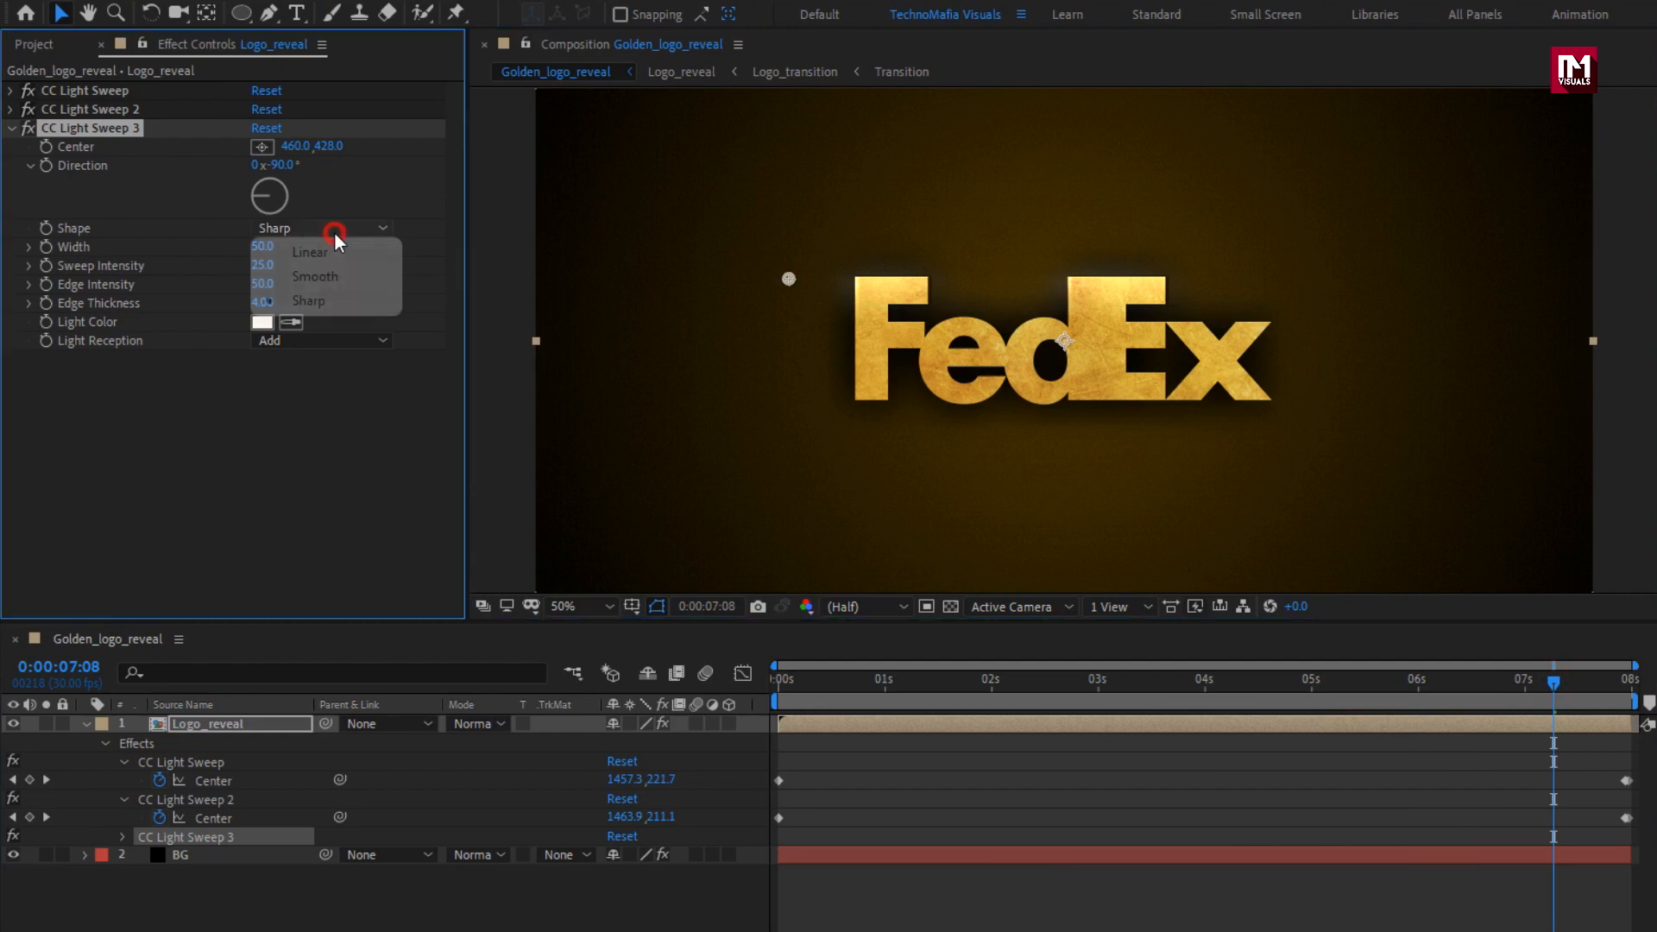
click(334, 285)
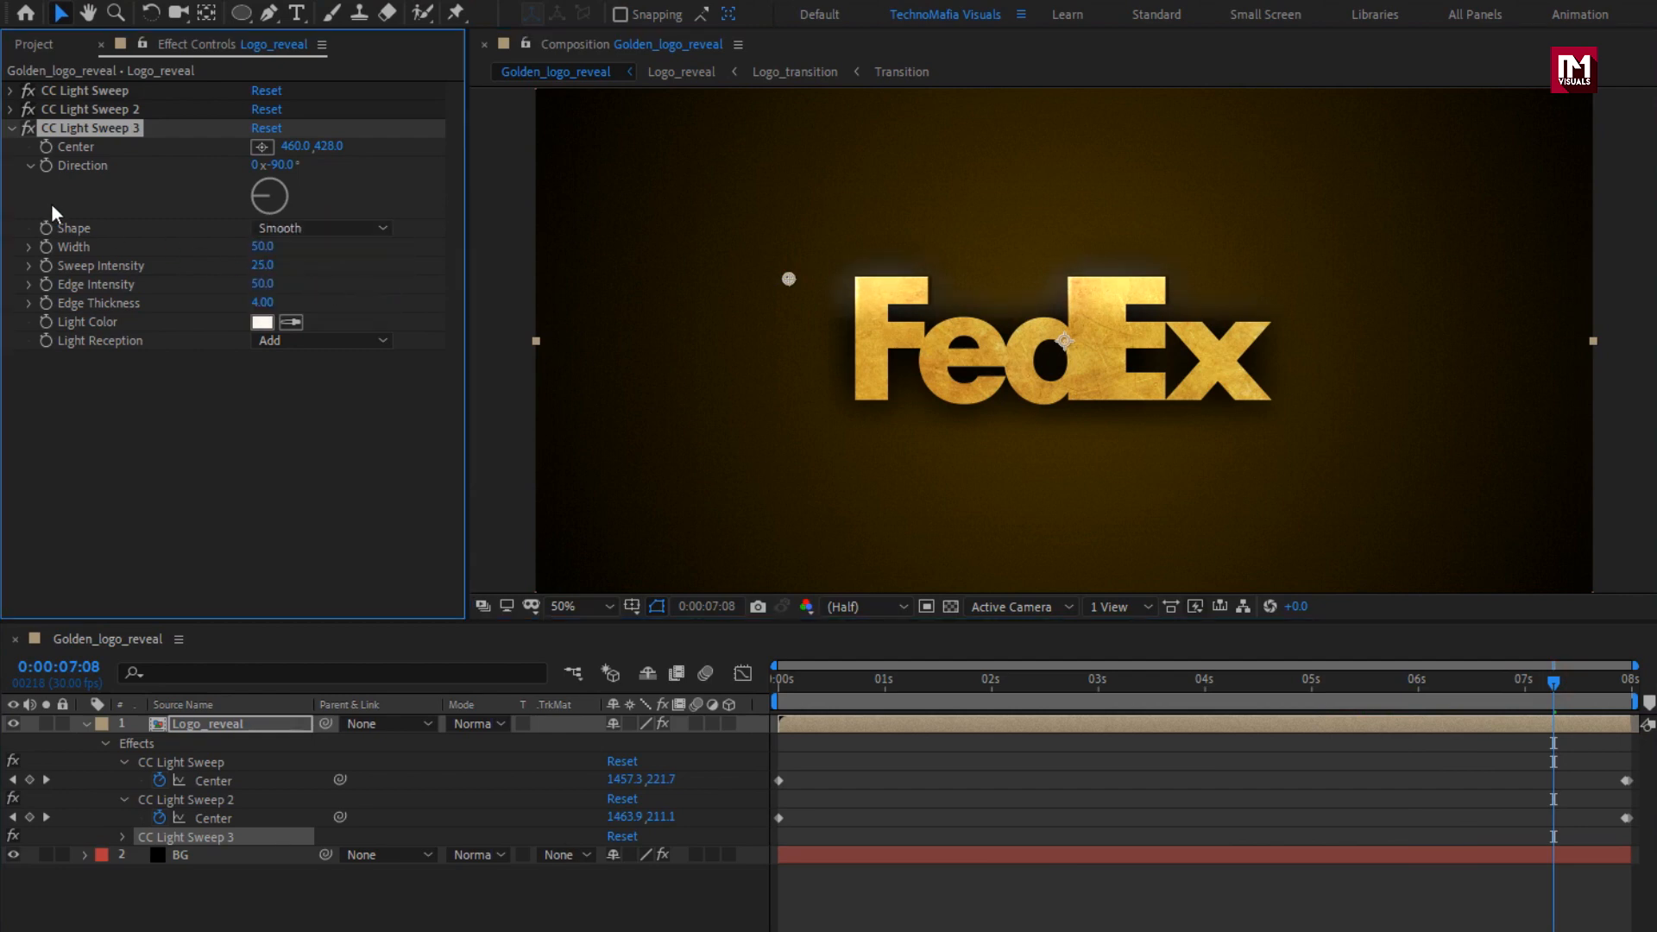
Duplicate CC Light Sweep 3 and move the copy's Center down to about (446, 536), at the logo's mid-height.
key(ctrl+d)
click(14, 131)
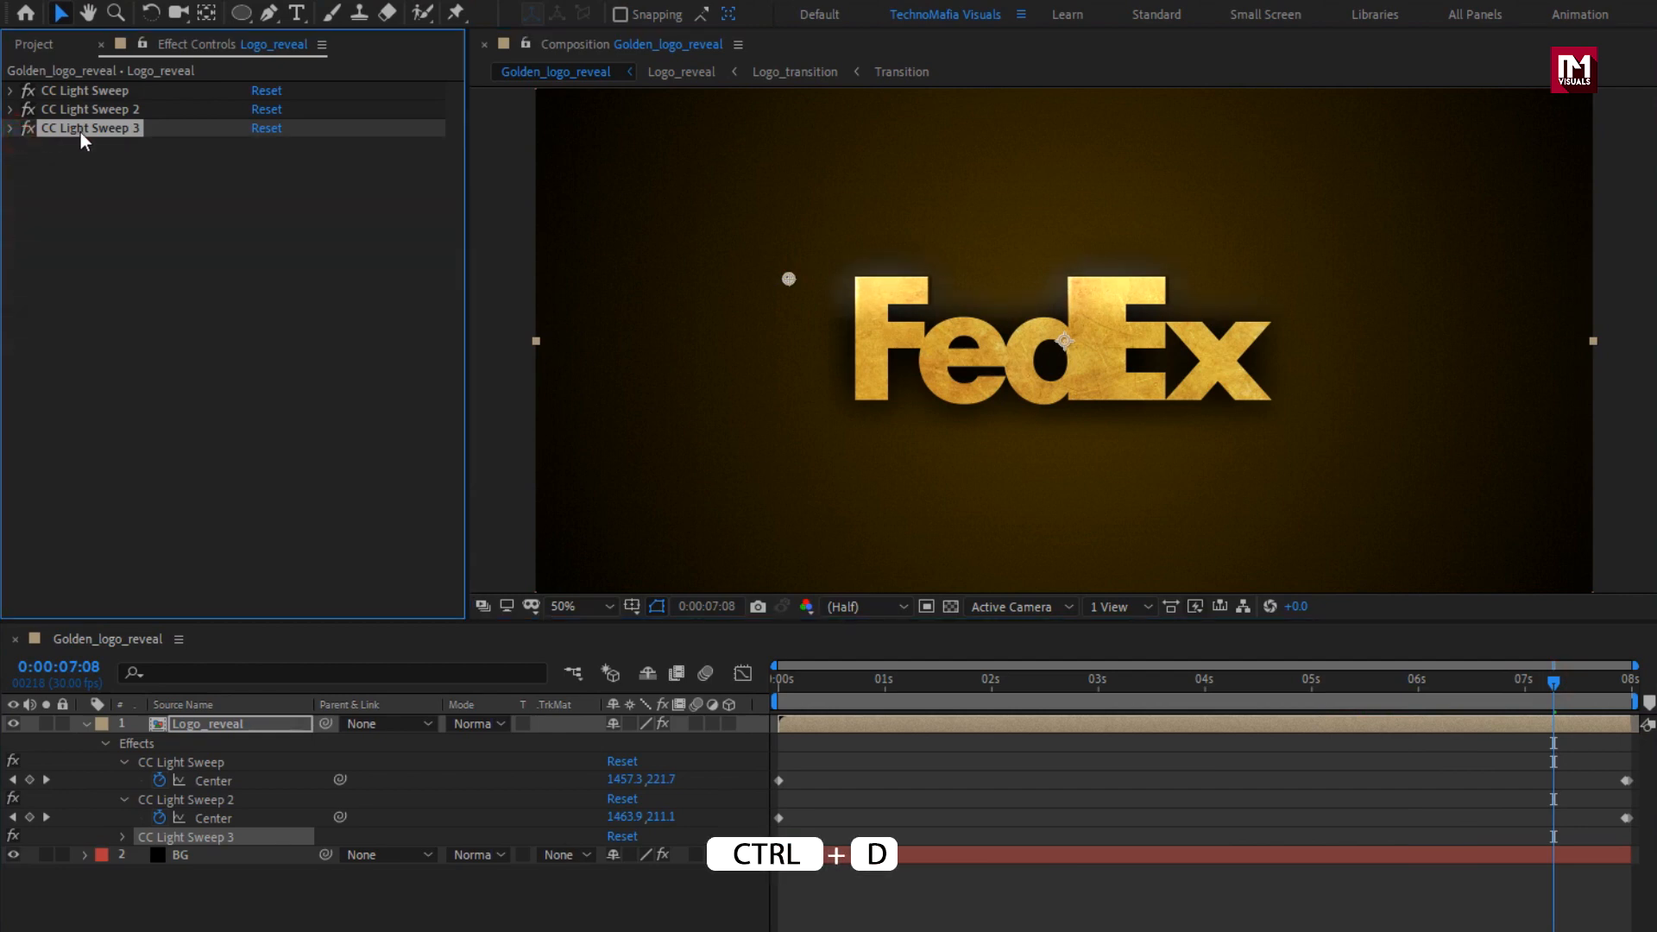
key(ctrl+d)
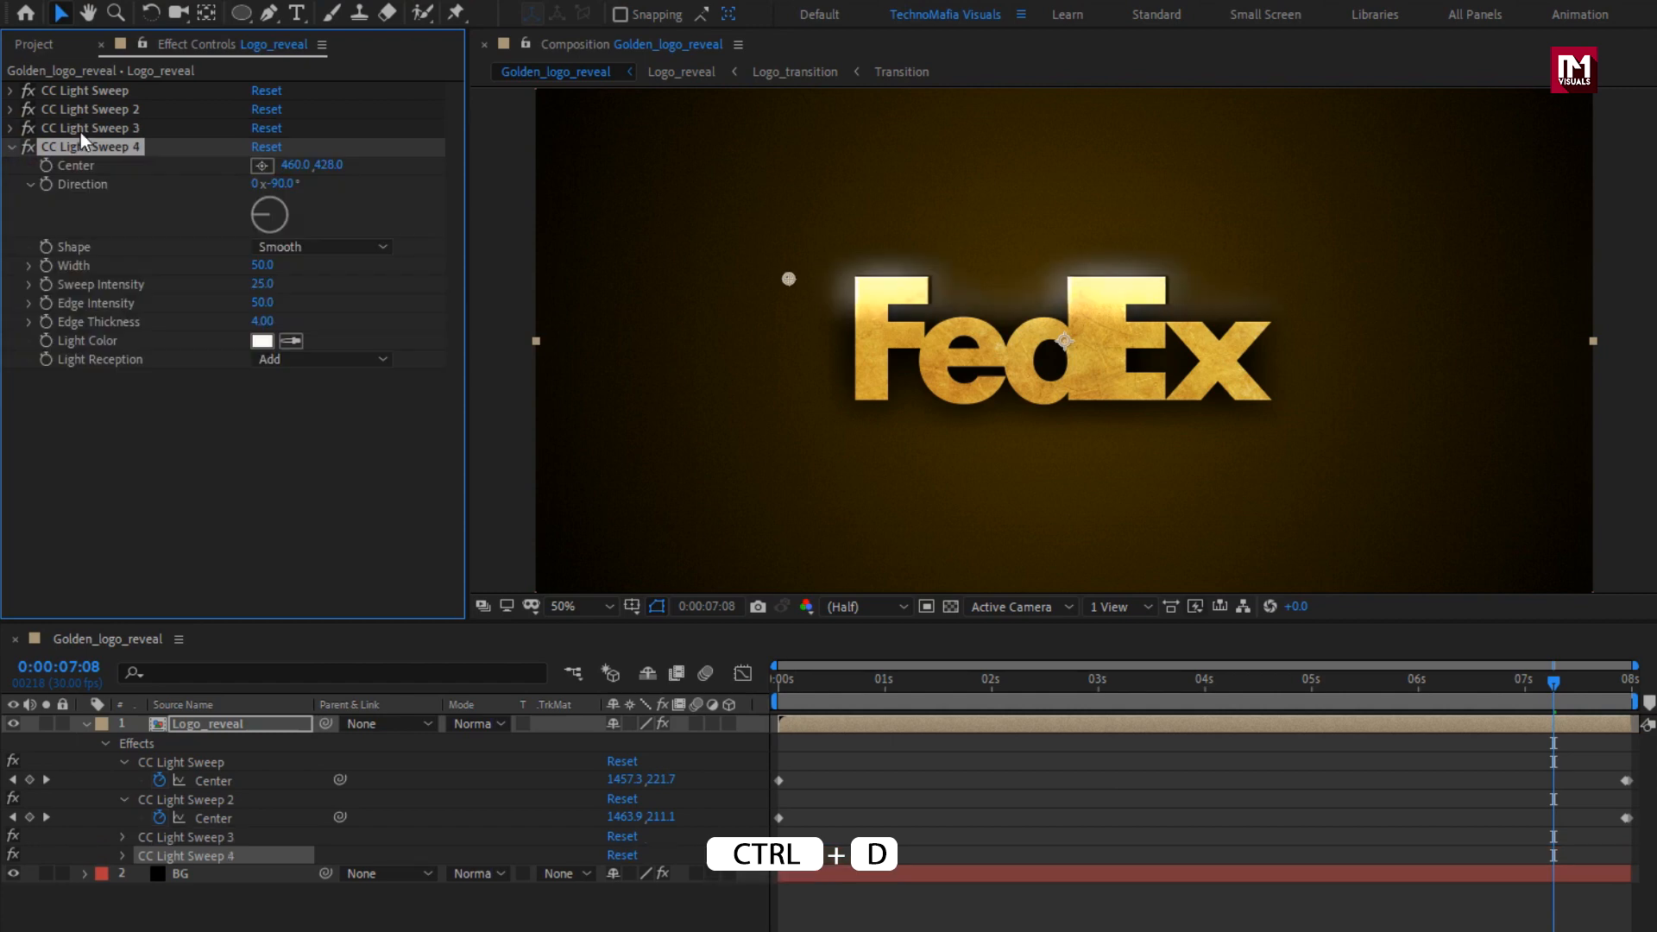
drag(789, 279, 784, 343)
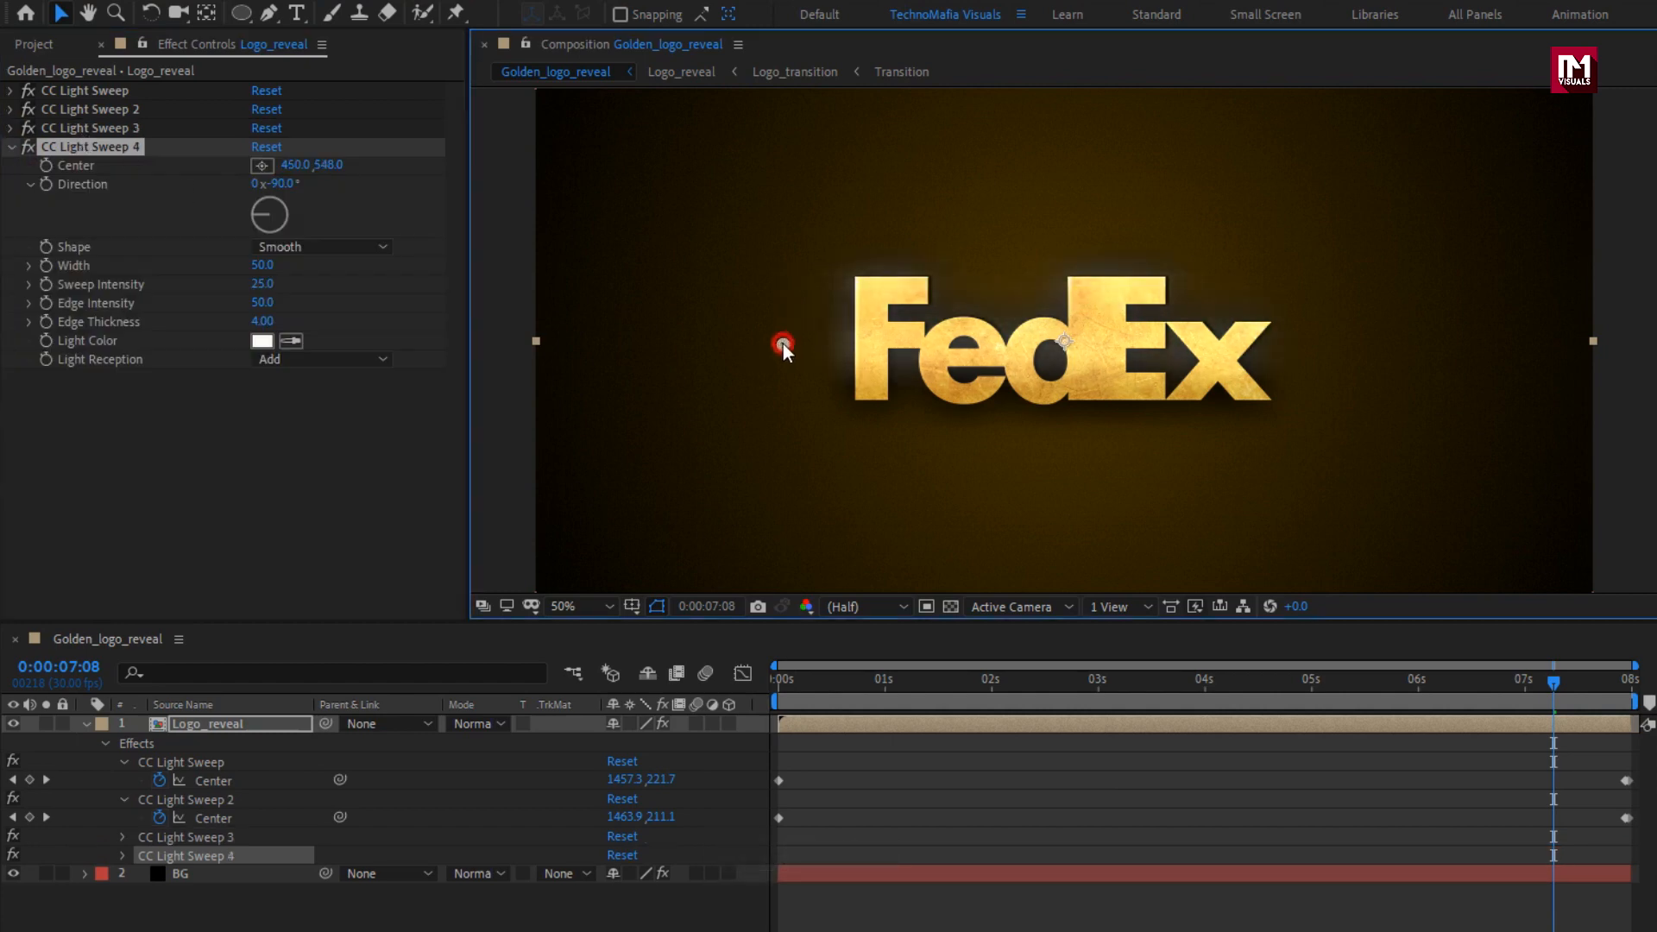
Set CC Light Sweep 4's Shape to Sharp and its Width to 20.
click(294, 246)
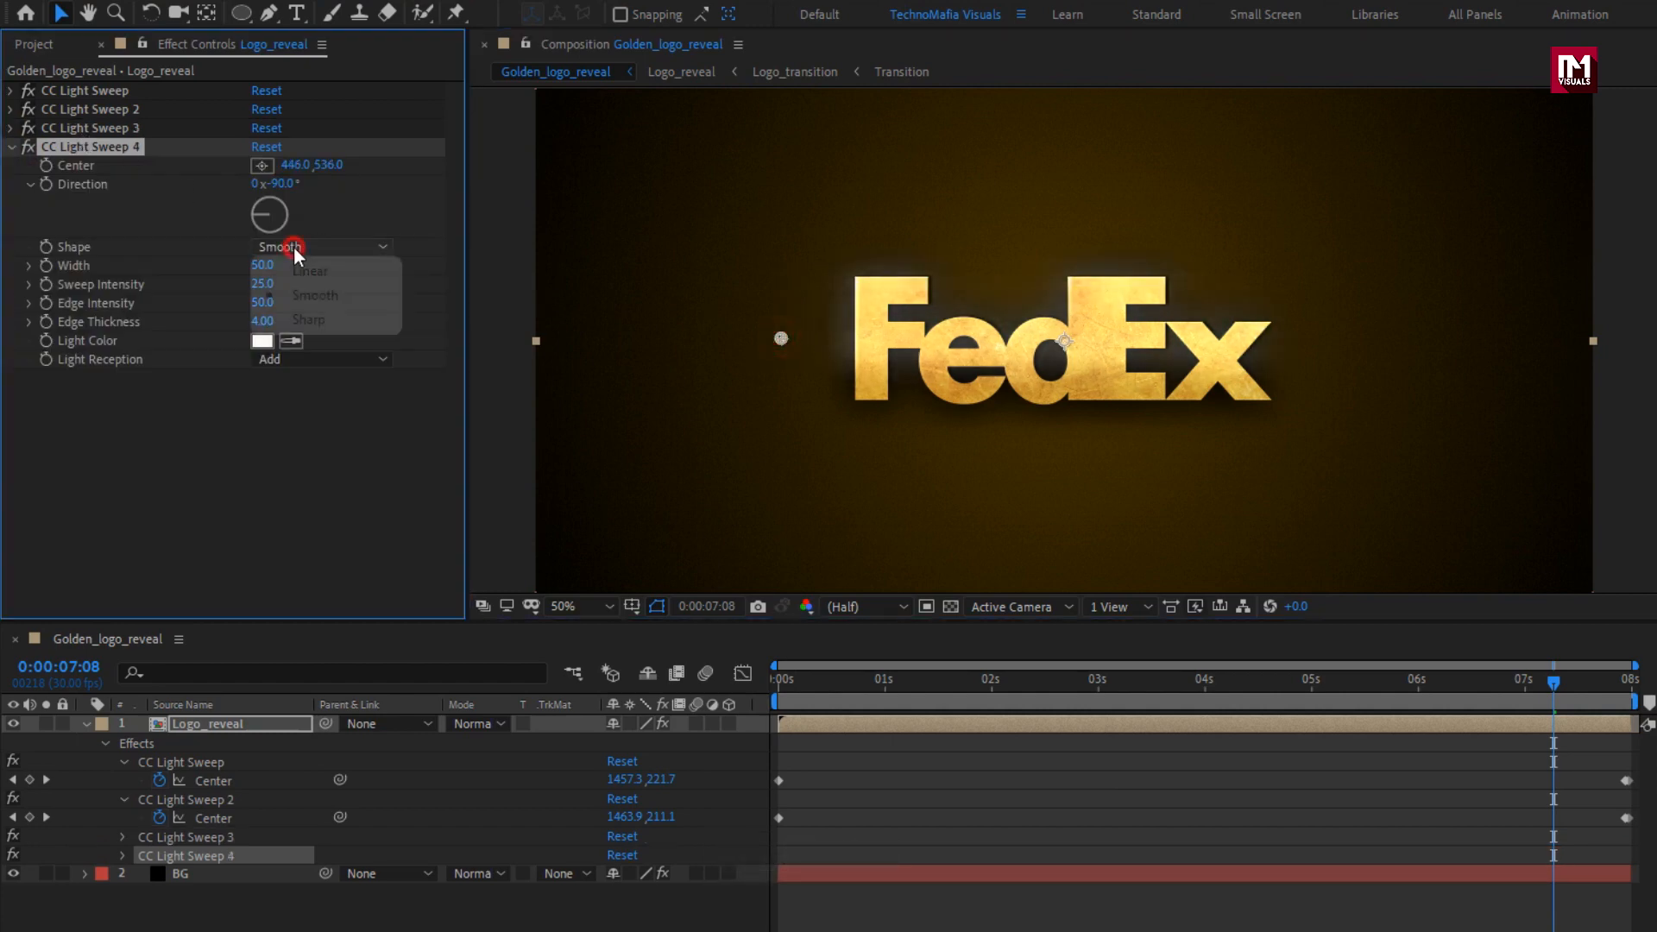
click(364, 318)
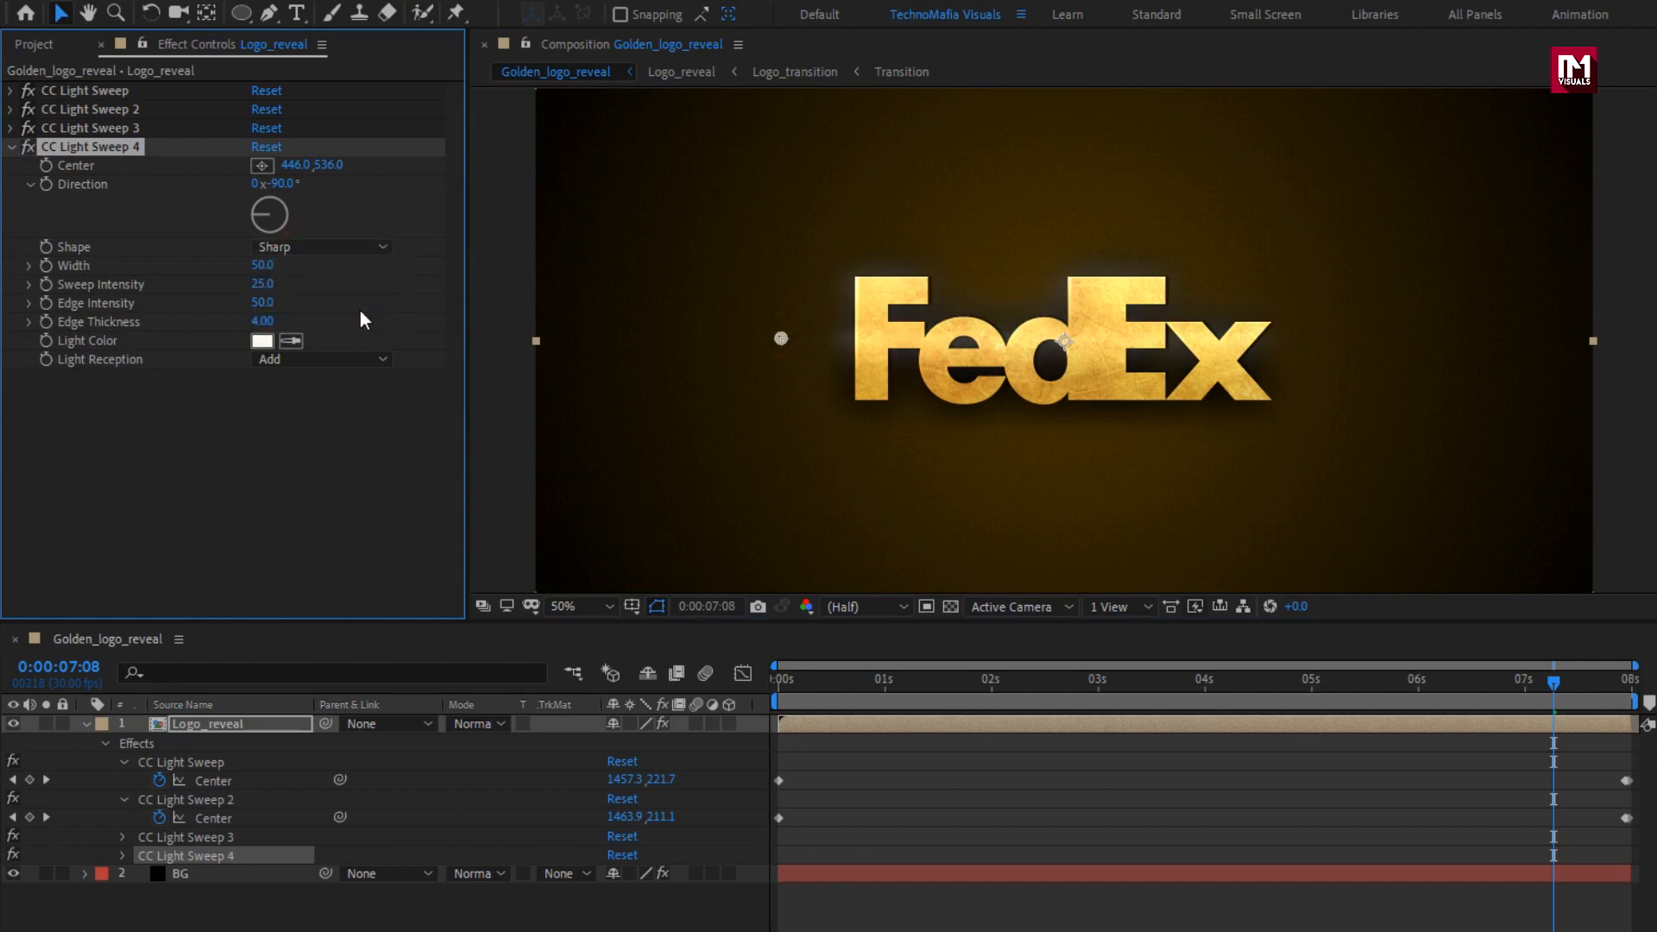
text(20)
key(Return)
Duplicate the CC Light Sweep 4 effect on the Logo_reveal layer.
key(ctrl+d)
click(12, 147)
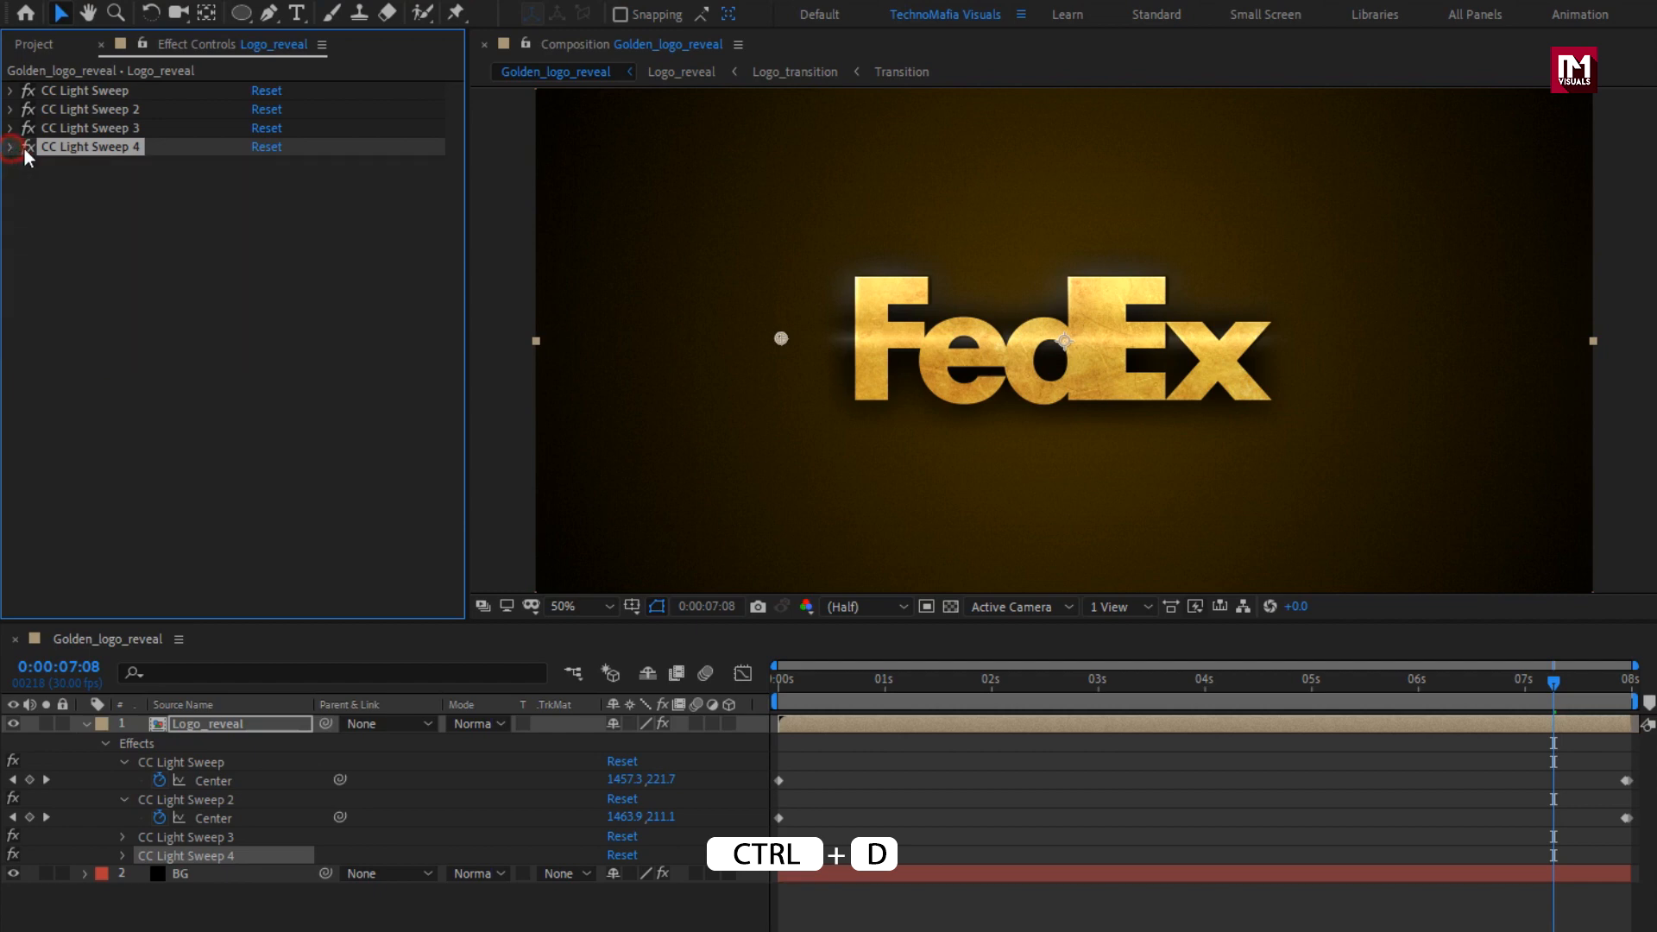
key(ctrl+d)
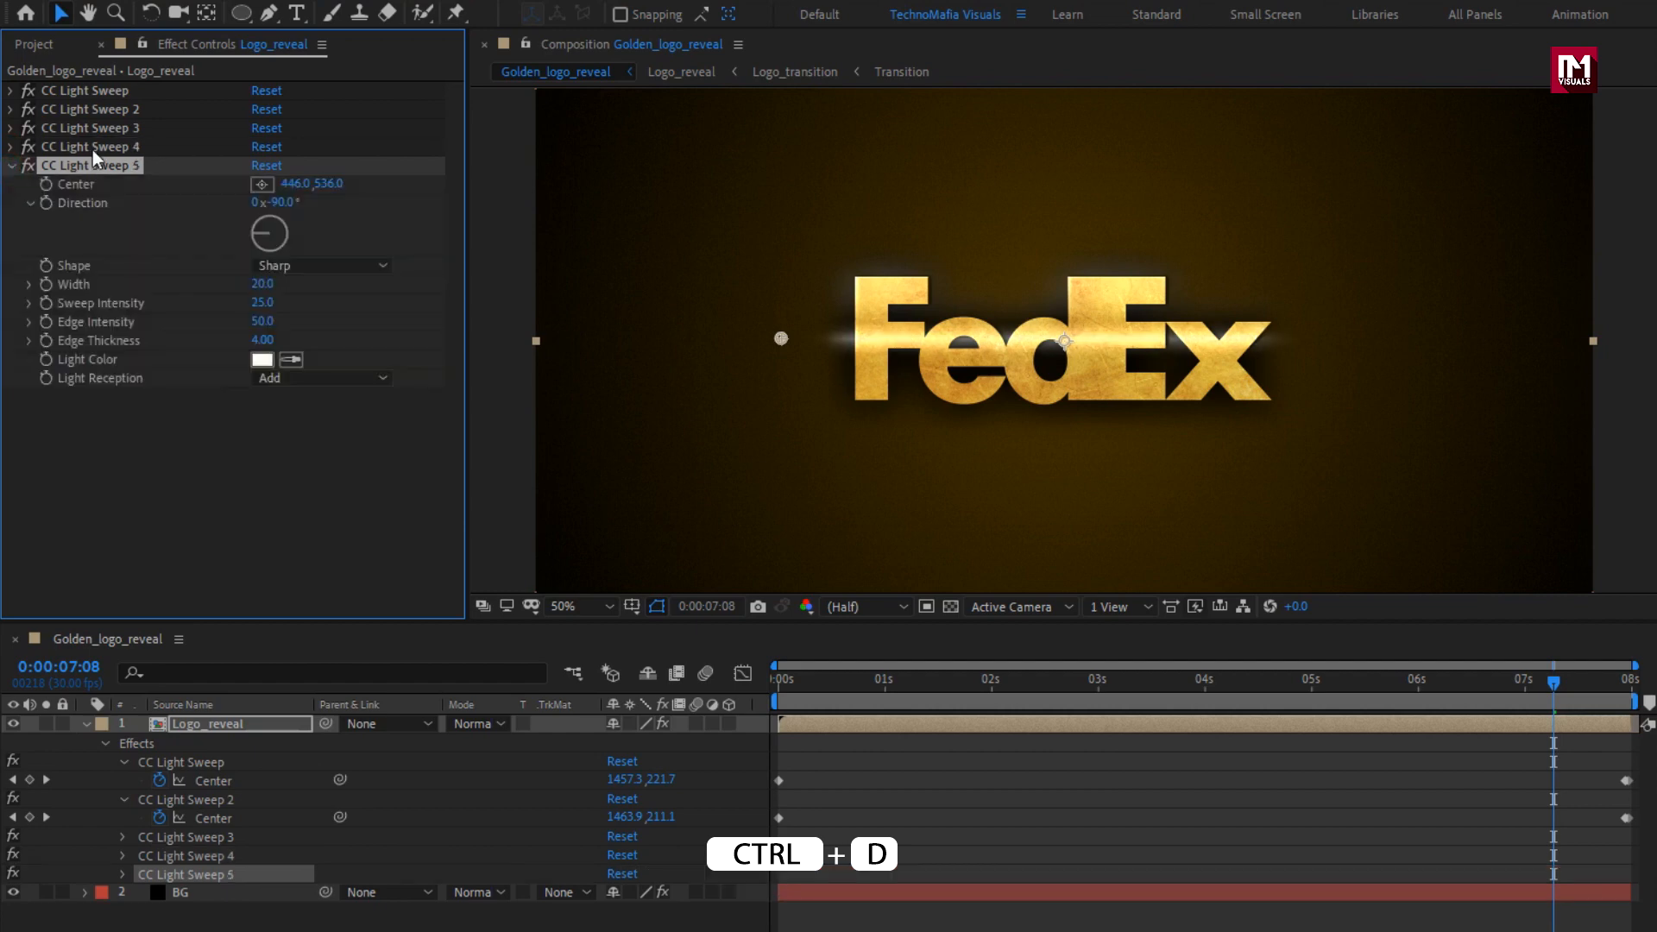
Set CC Light Sweep 5's Shape to Smooth and move its Center down to about (458, 648), at the logo's lower edge.
click(339, 266)
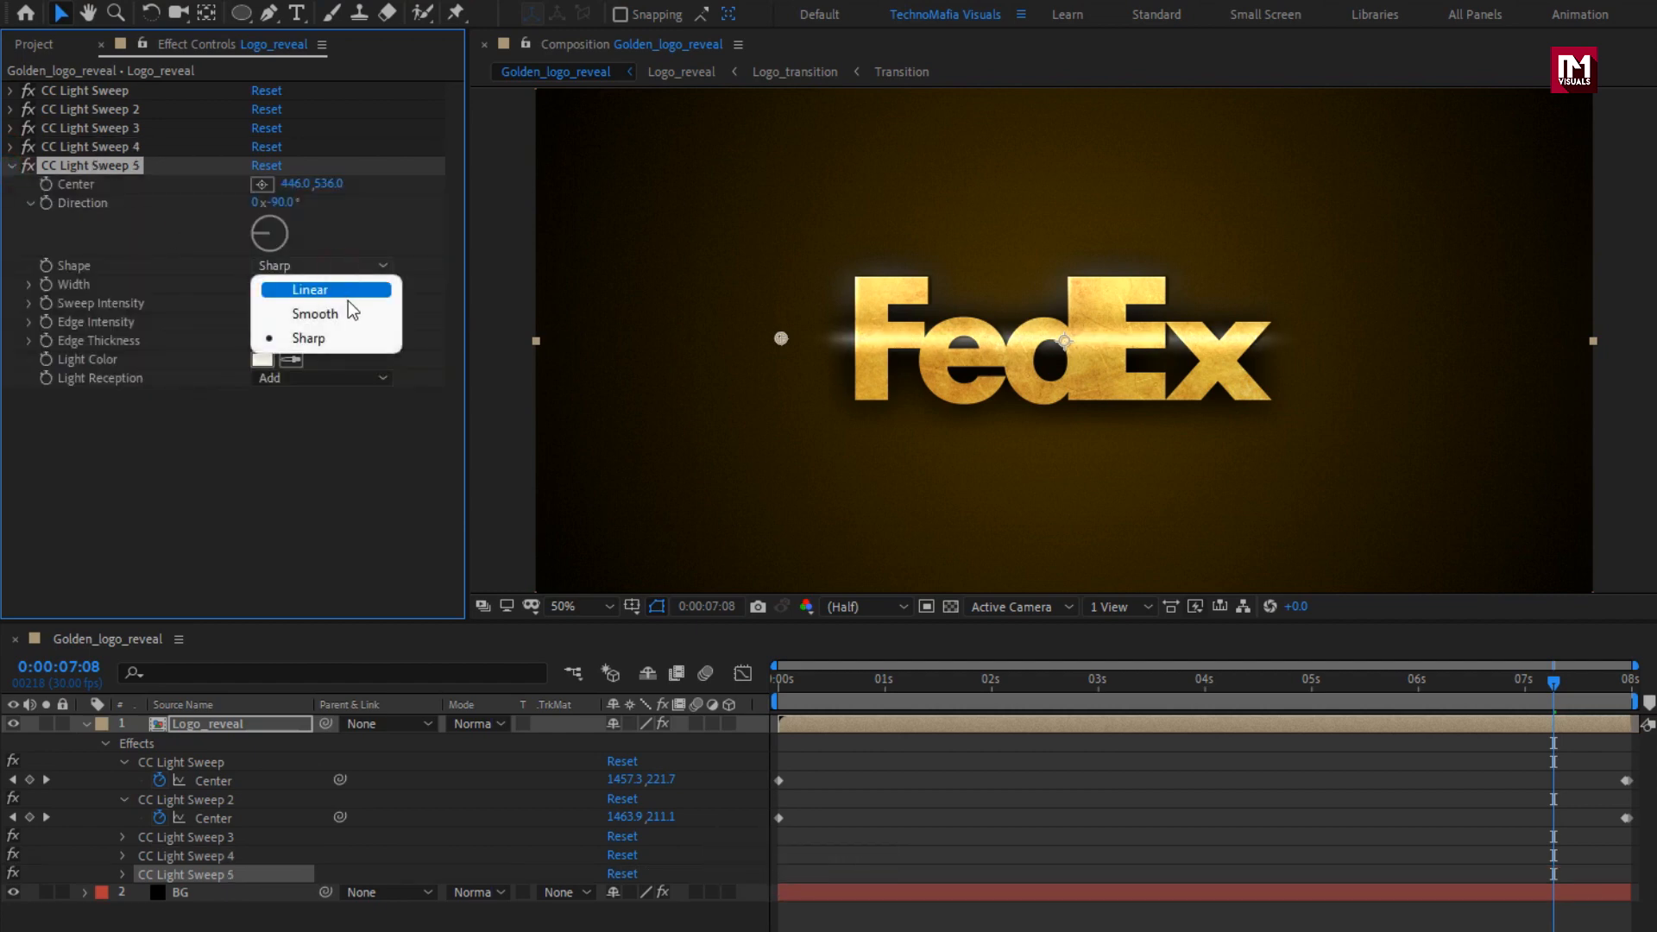
click(349, 310)
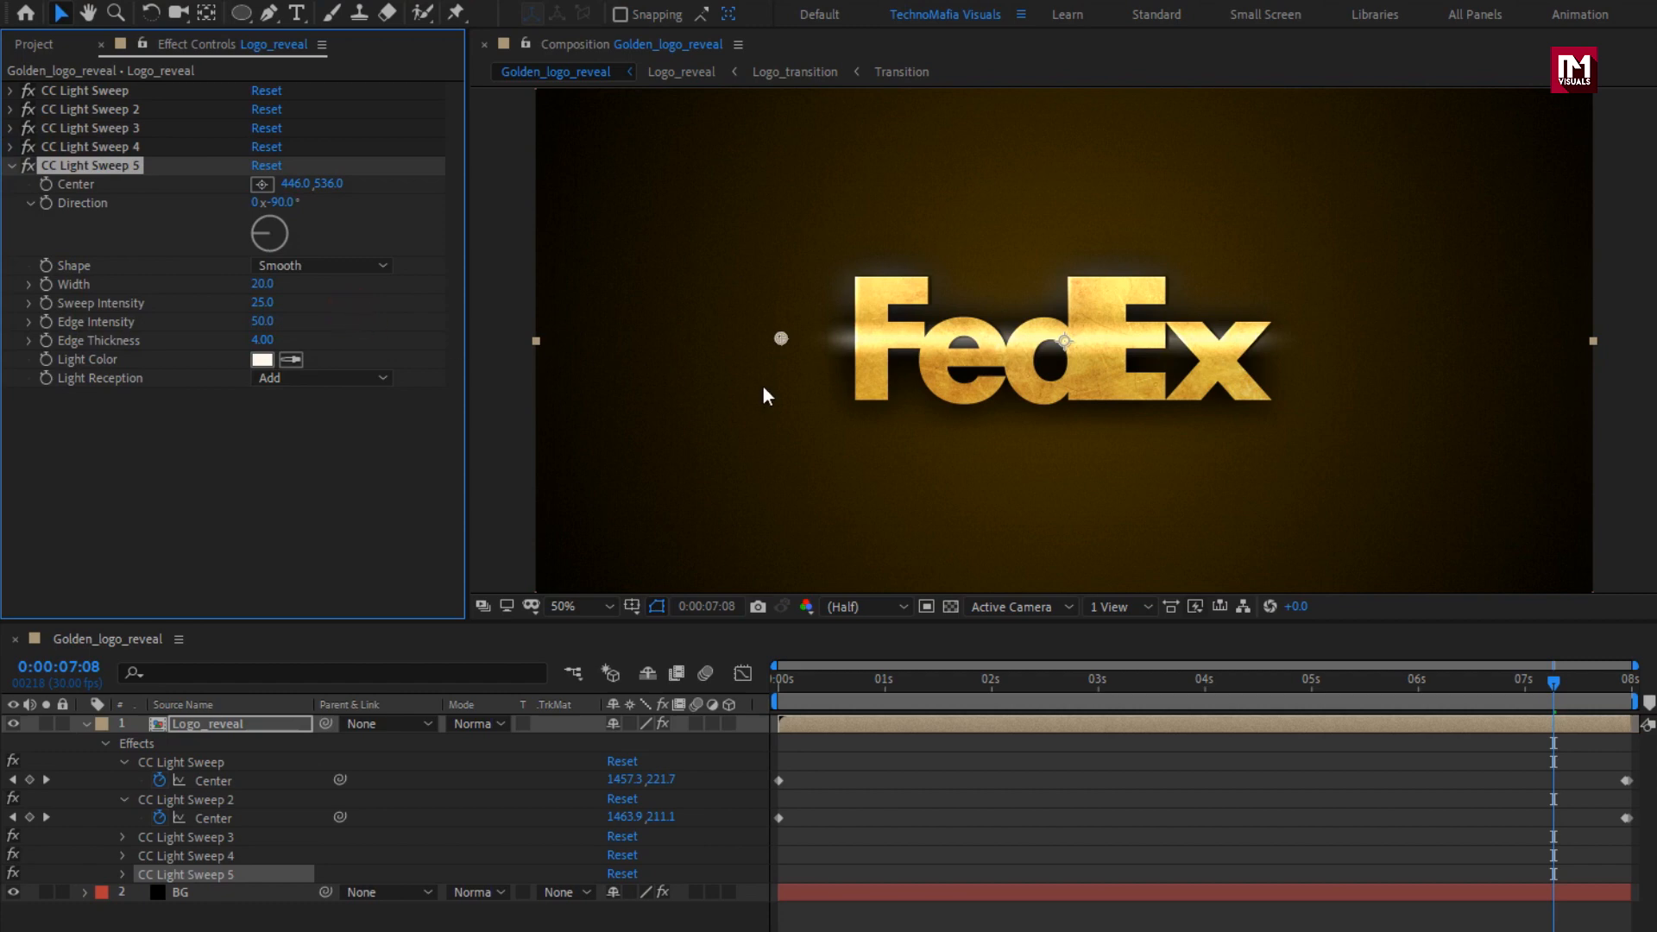
drag(780, 340, 787, 404)
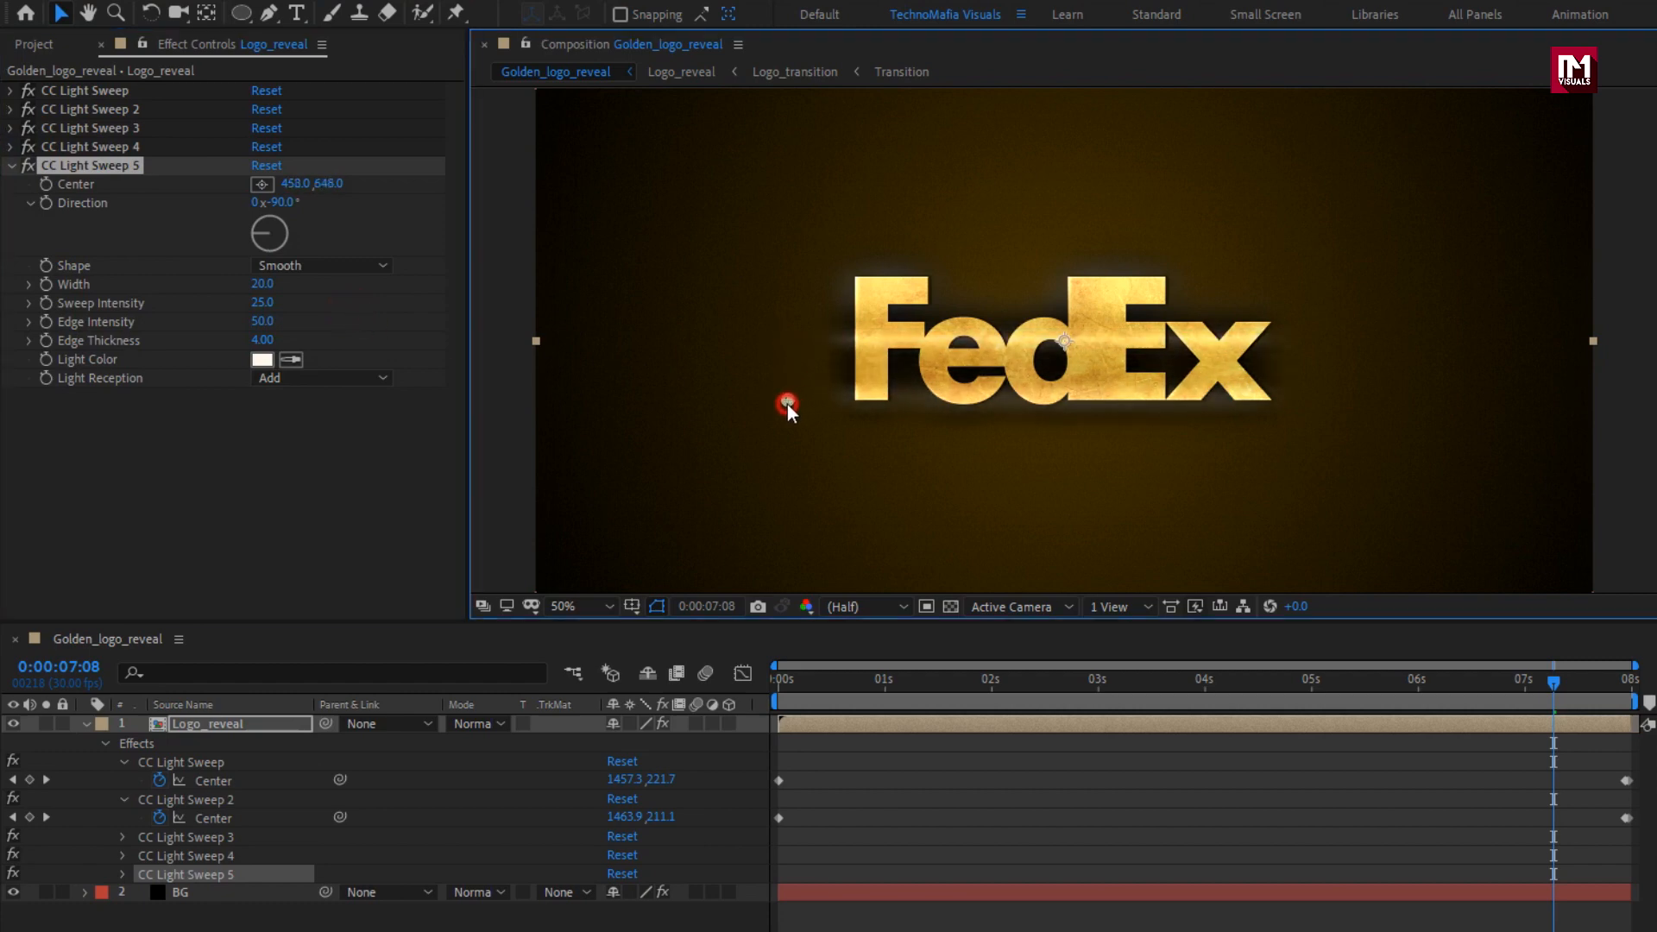
drag(1406, 687, 1445, 682)
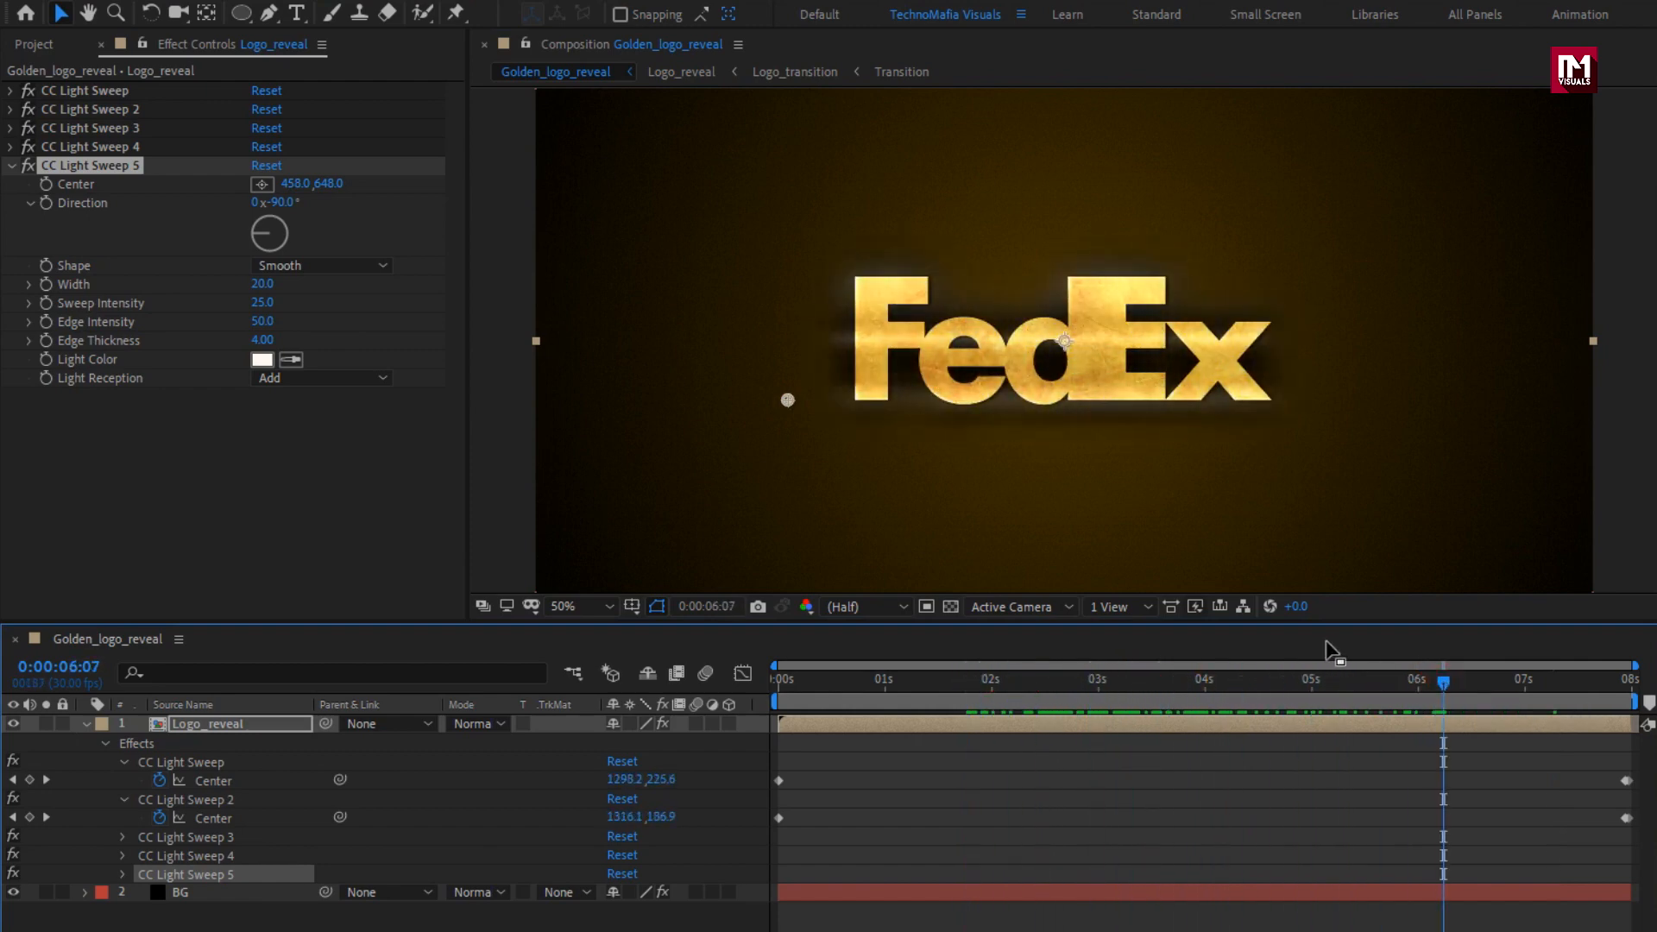
Add the Logo_reveal composition as a new layer above the existing Logo_reveal layer in Golden_logo_reveal.
click(86, 724)
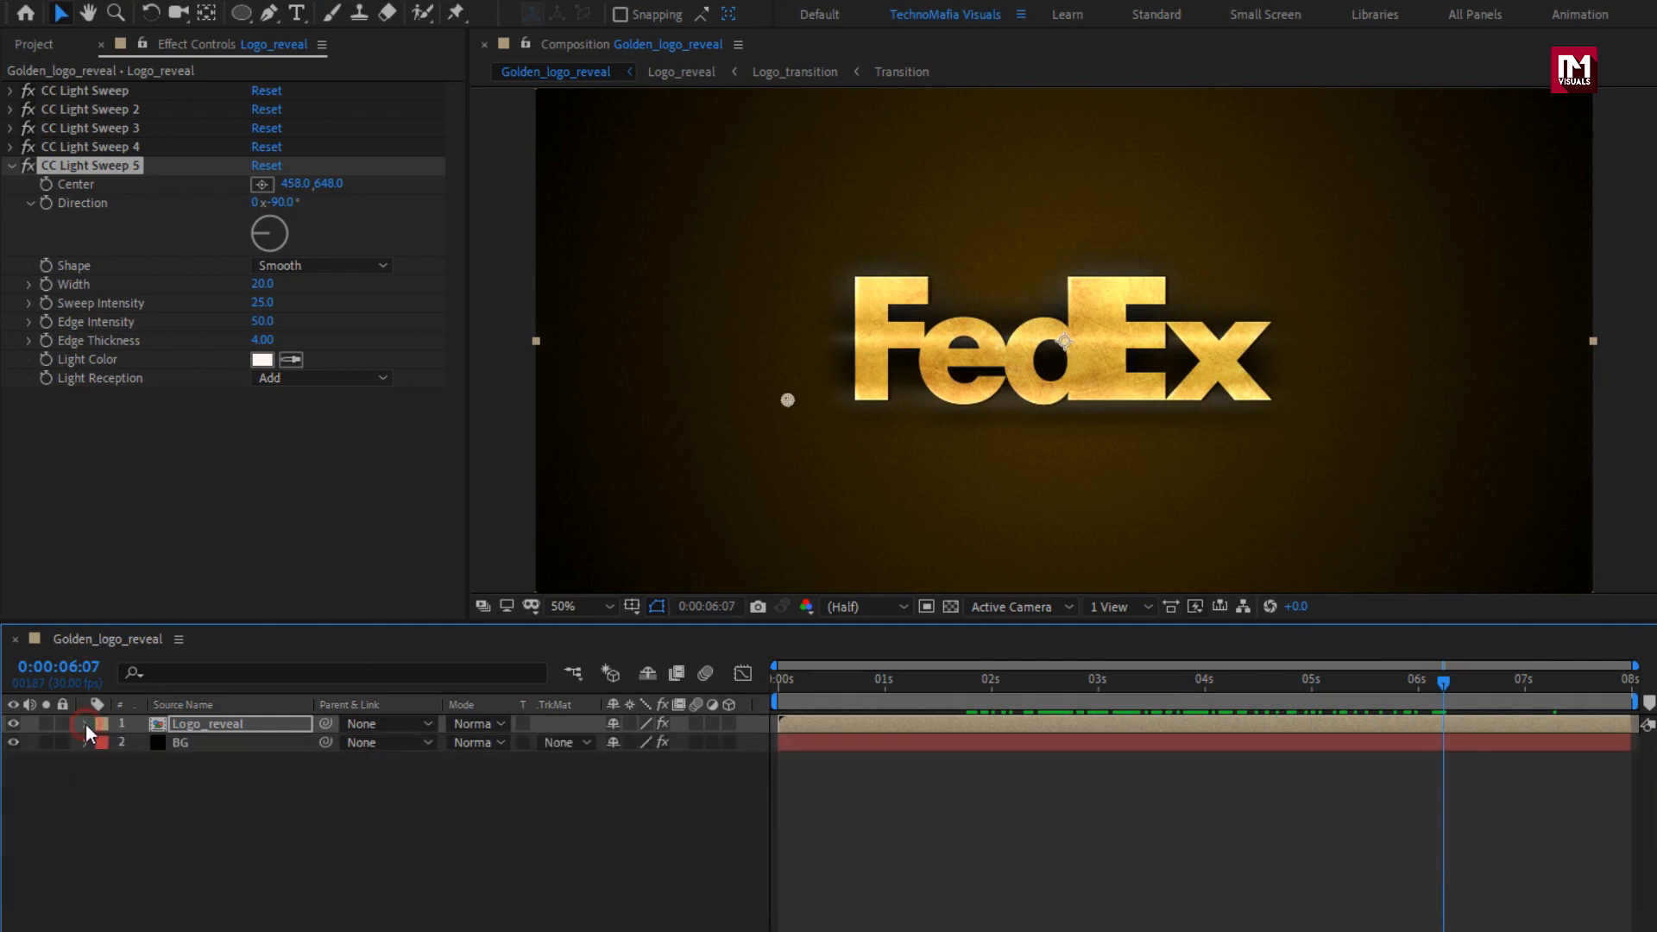
click(34, 44)
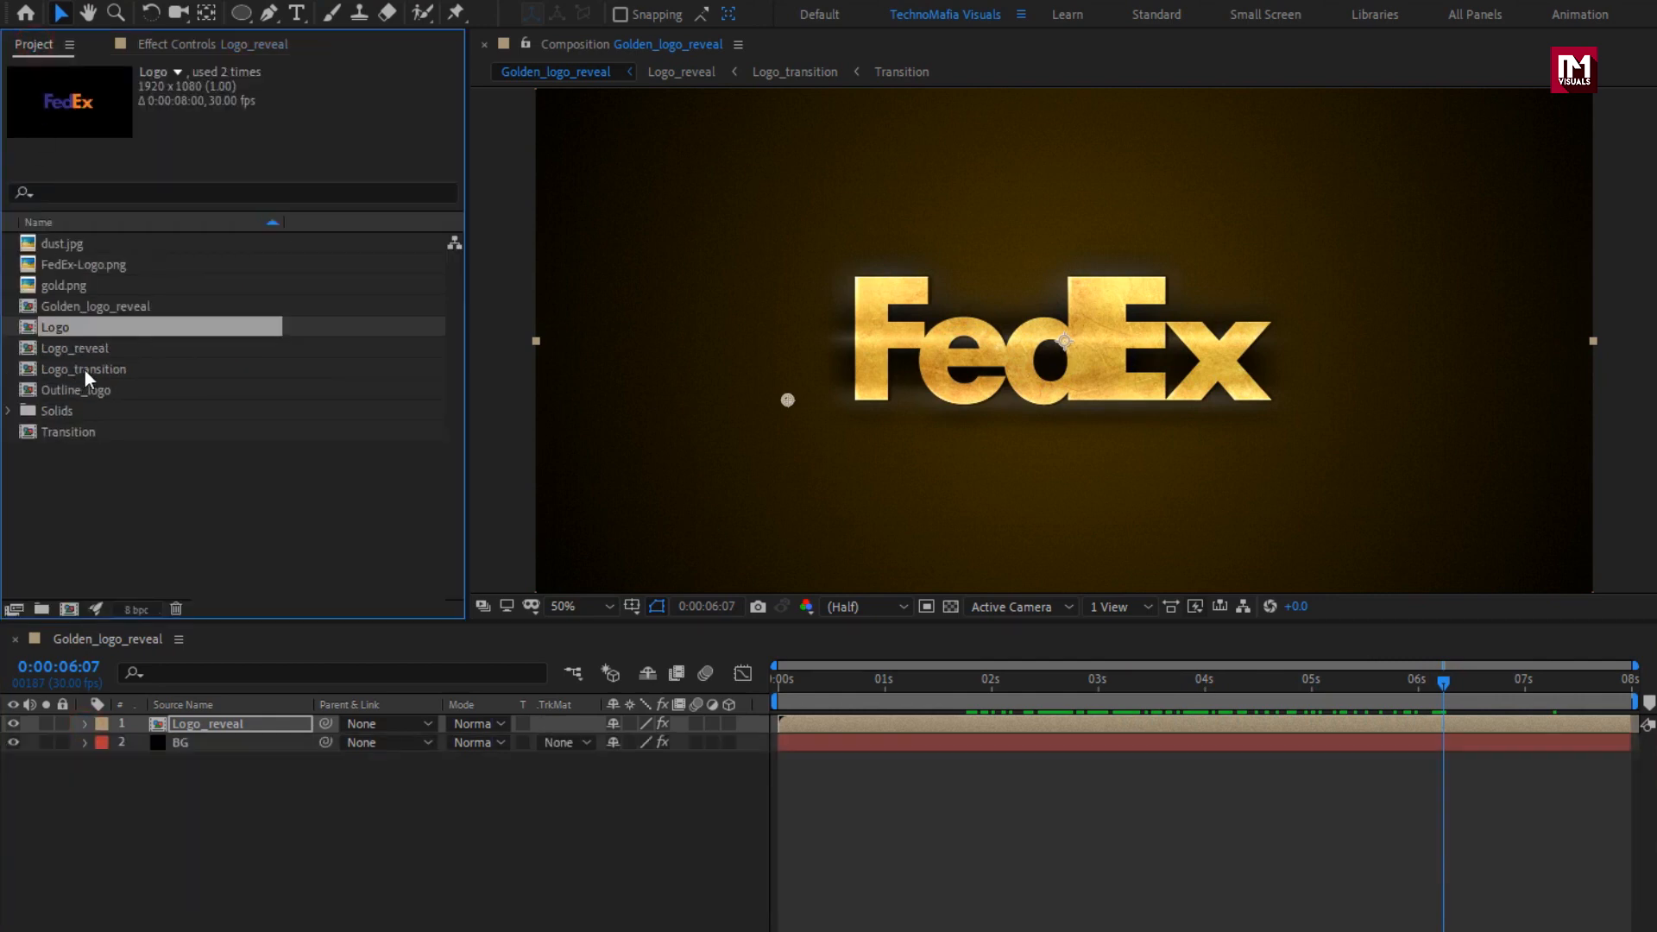
drag(59, 351, 217, 719)
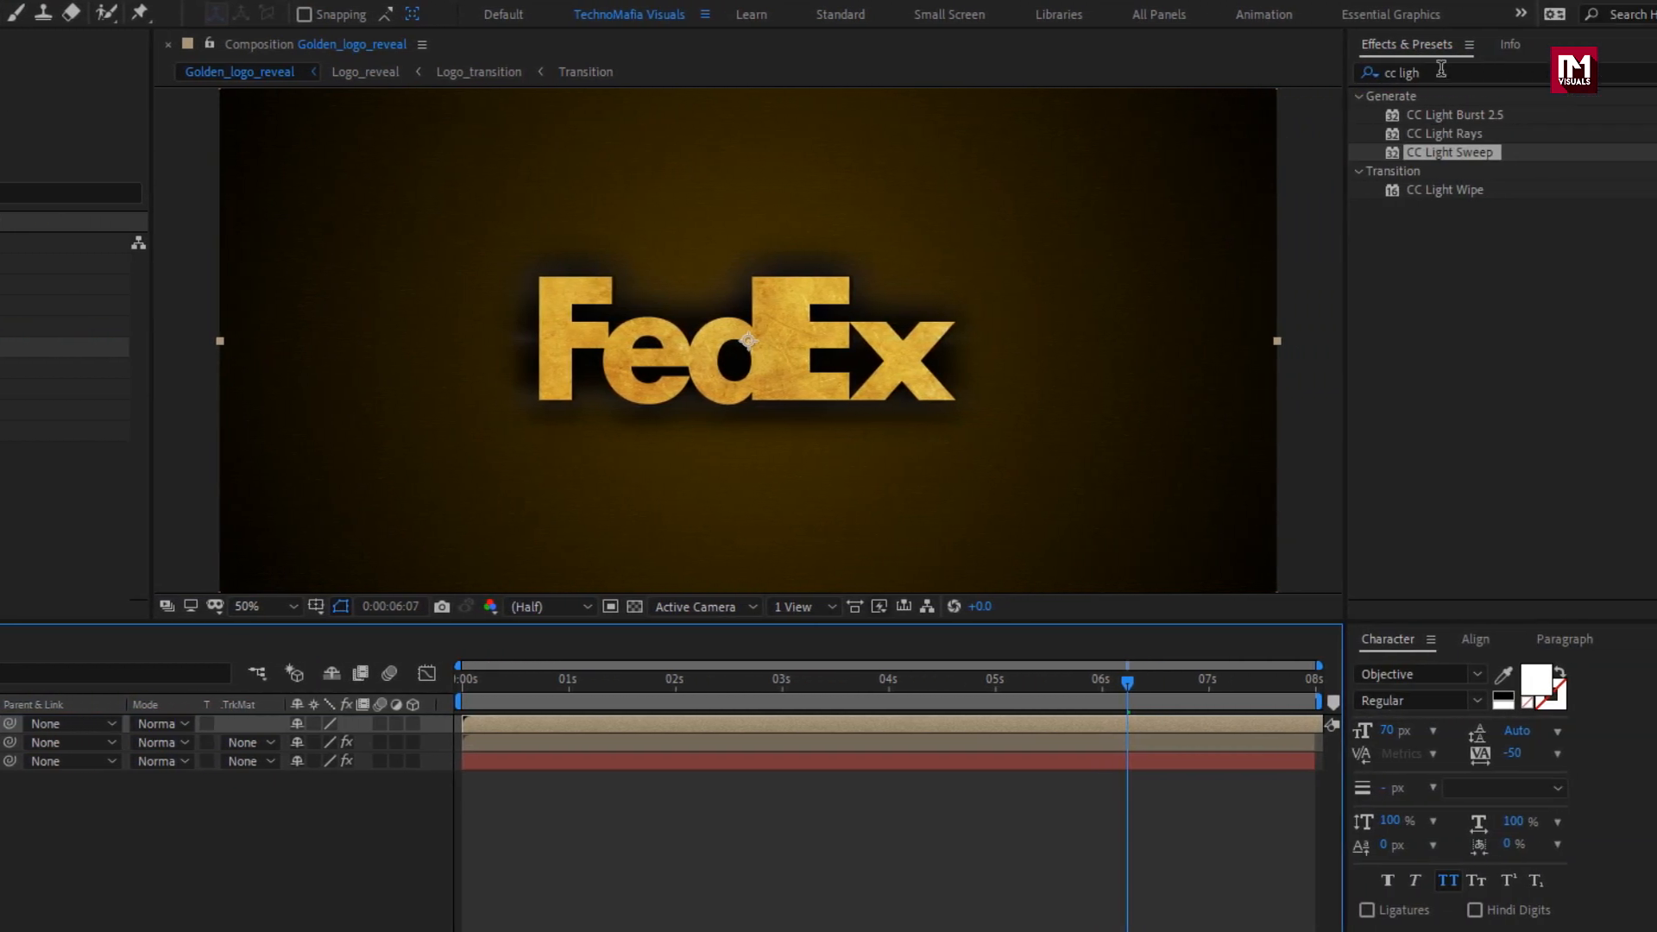
Apply the Find Edges effect to the uppermost Logo_reveal layer and turn on Invert.
drag(1441, 70, 1295, 70)
text(find)
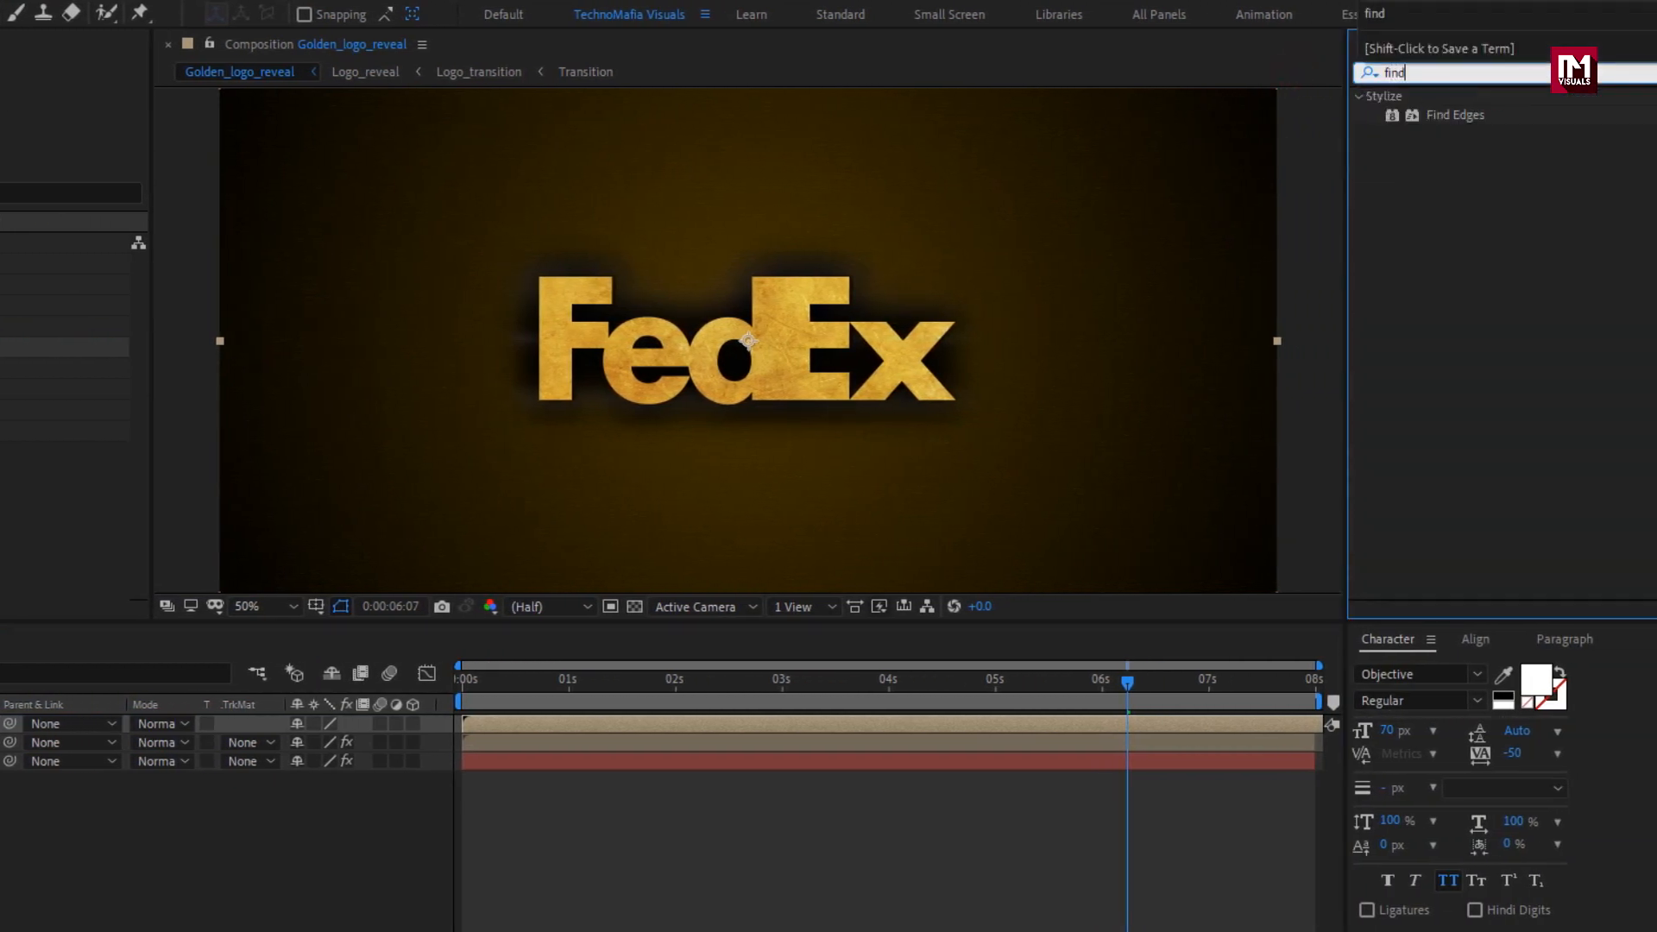
double_click(1442, 114)
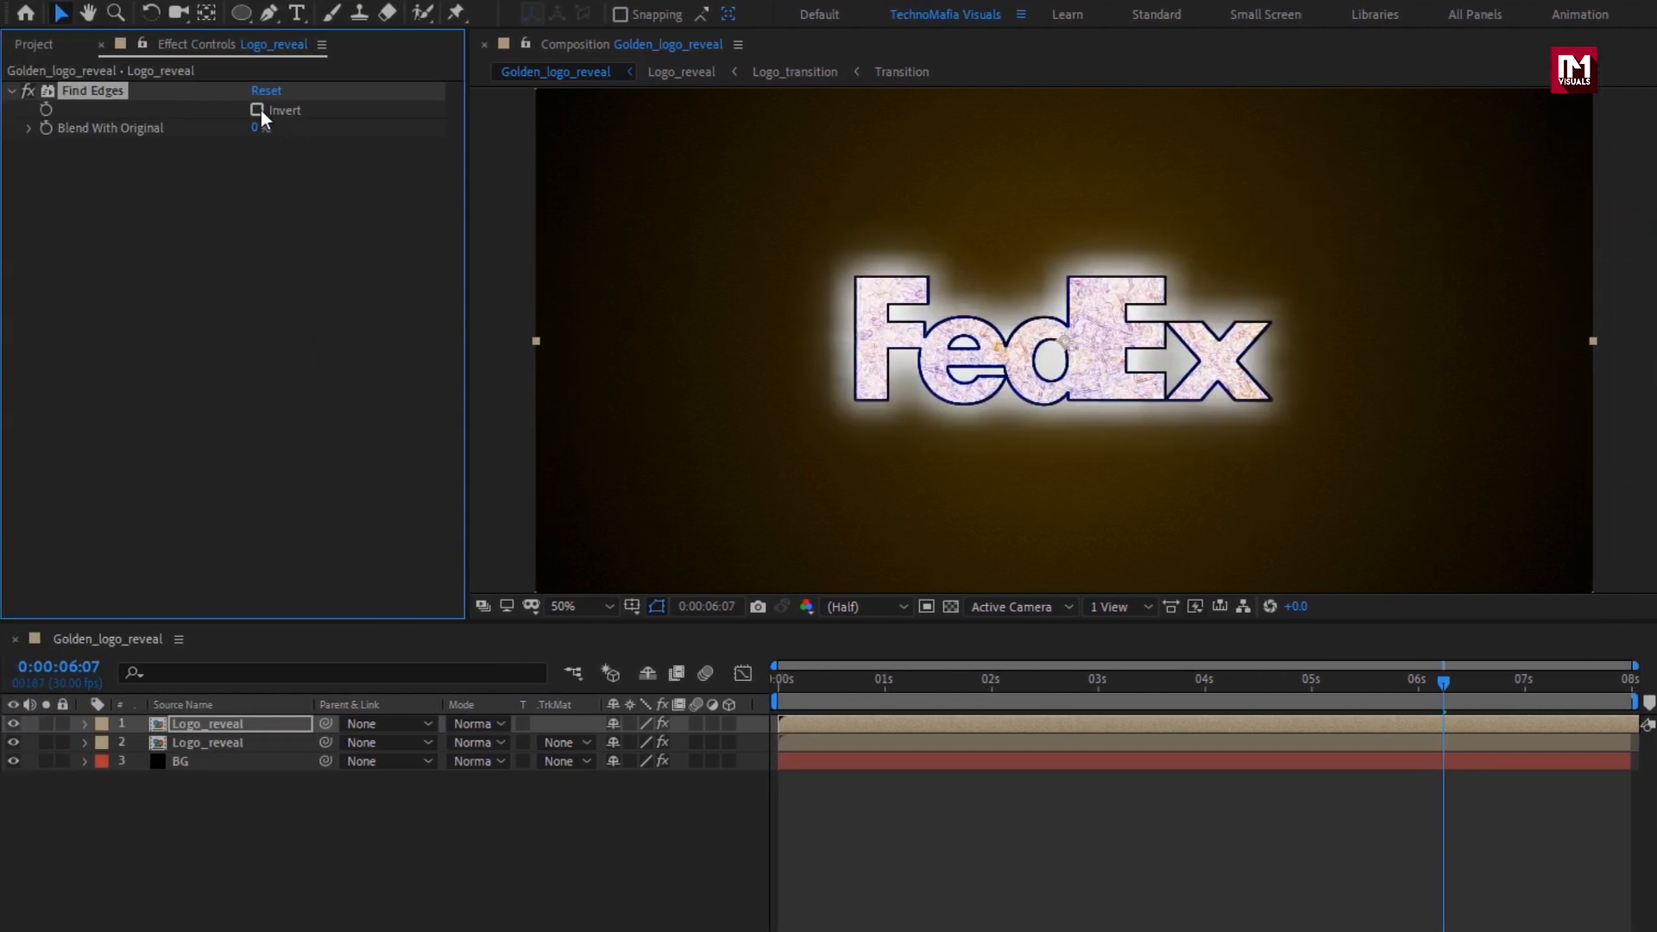
click(257, 110)
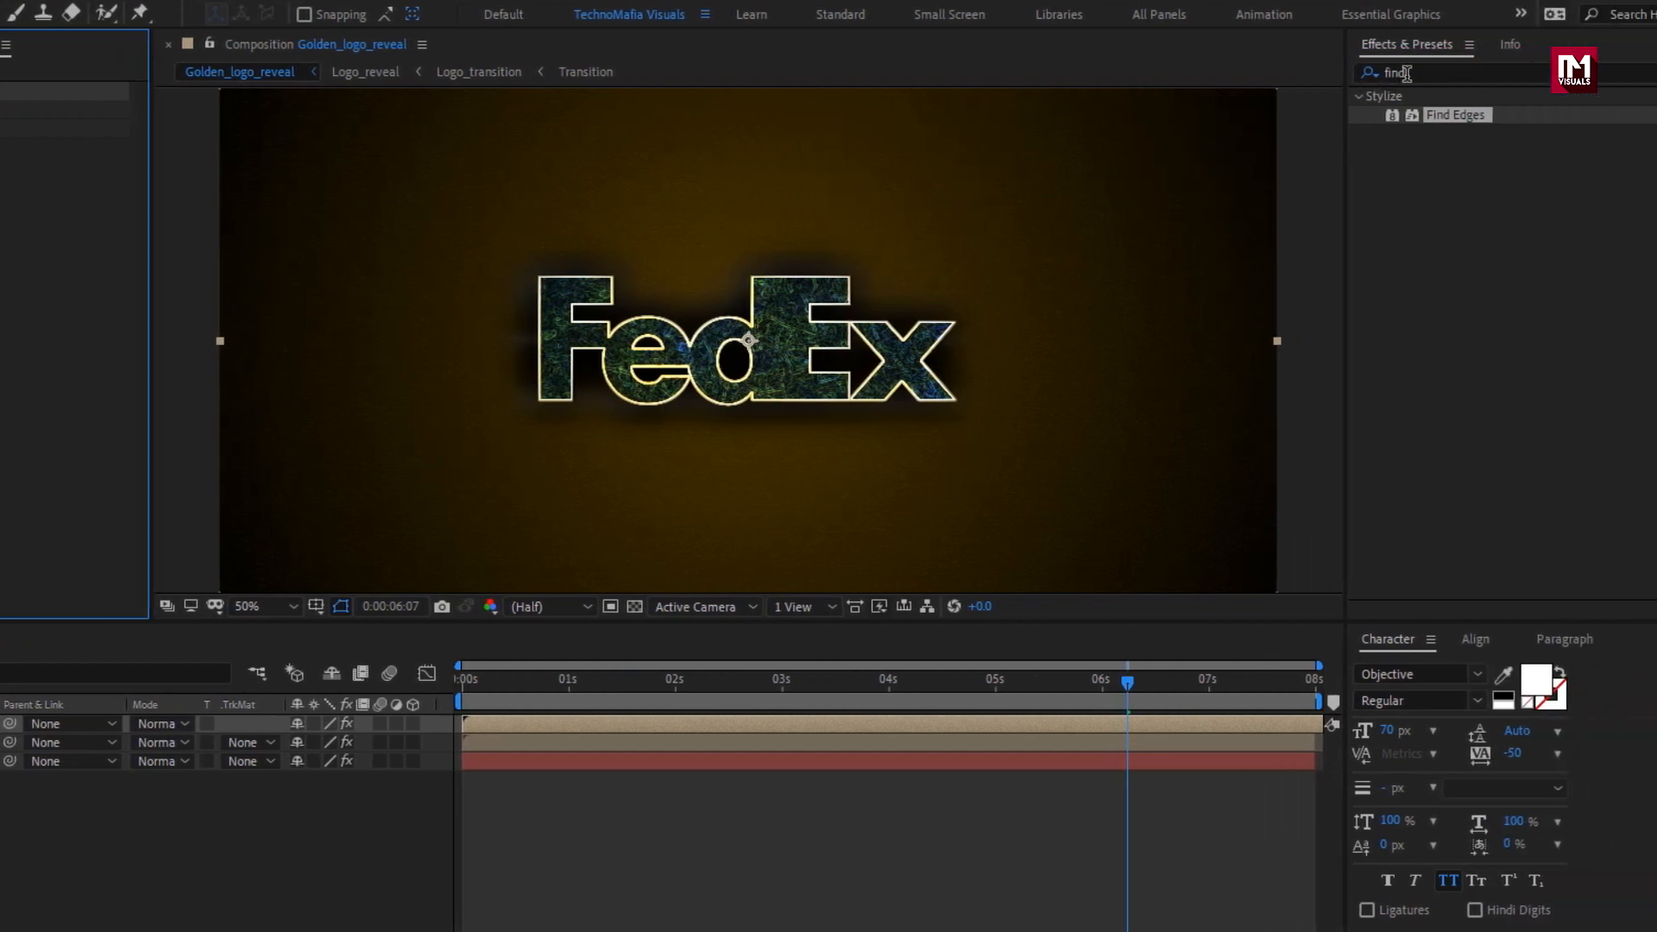
Apply Simple Choker to the uppermost Logo_reveal layer and set its Choke Matte to -3.5.
text(simp)
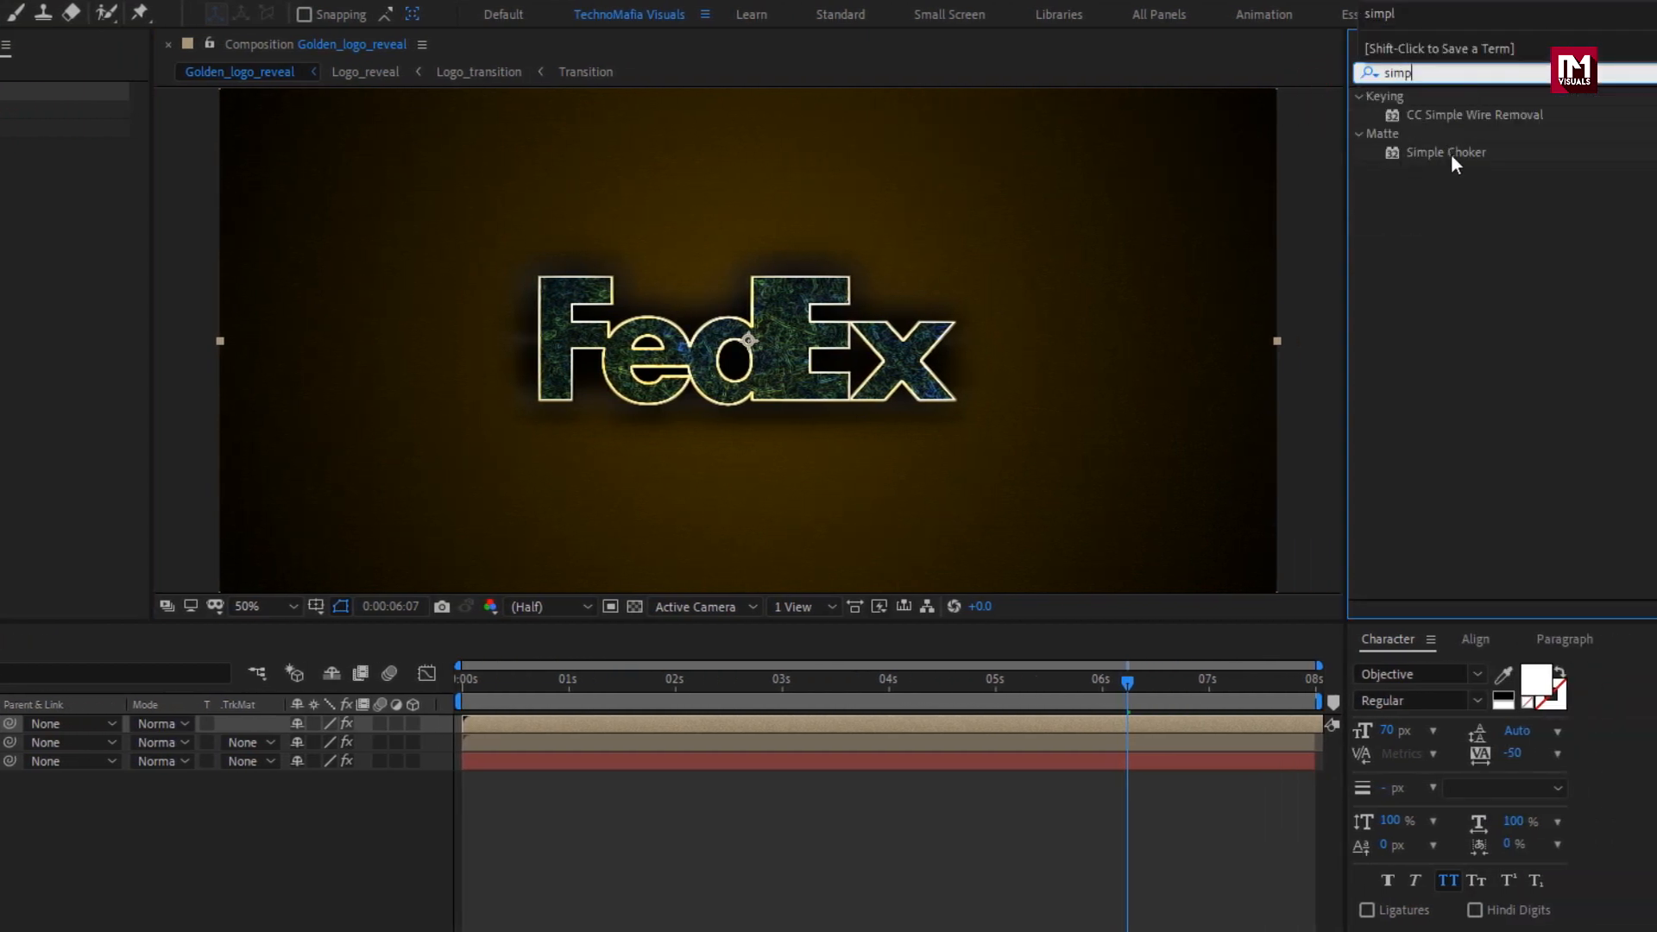
double_click(1455, 153)
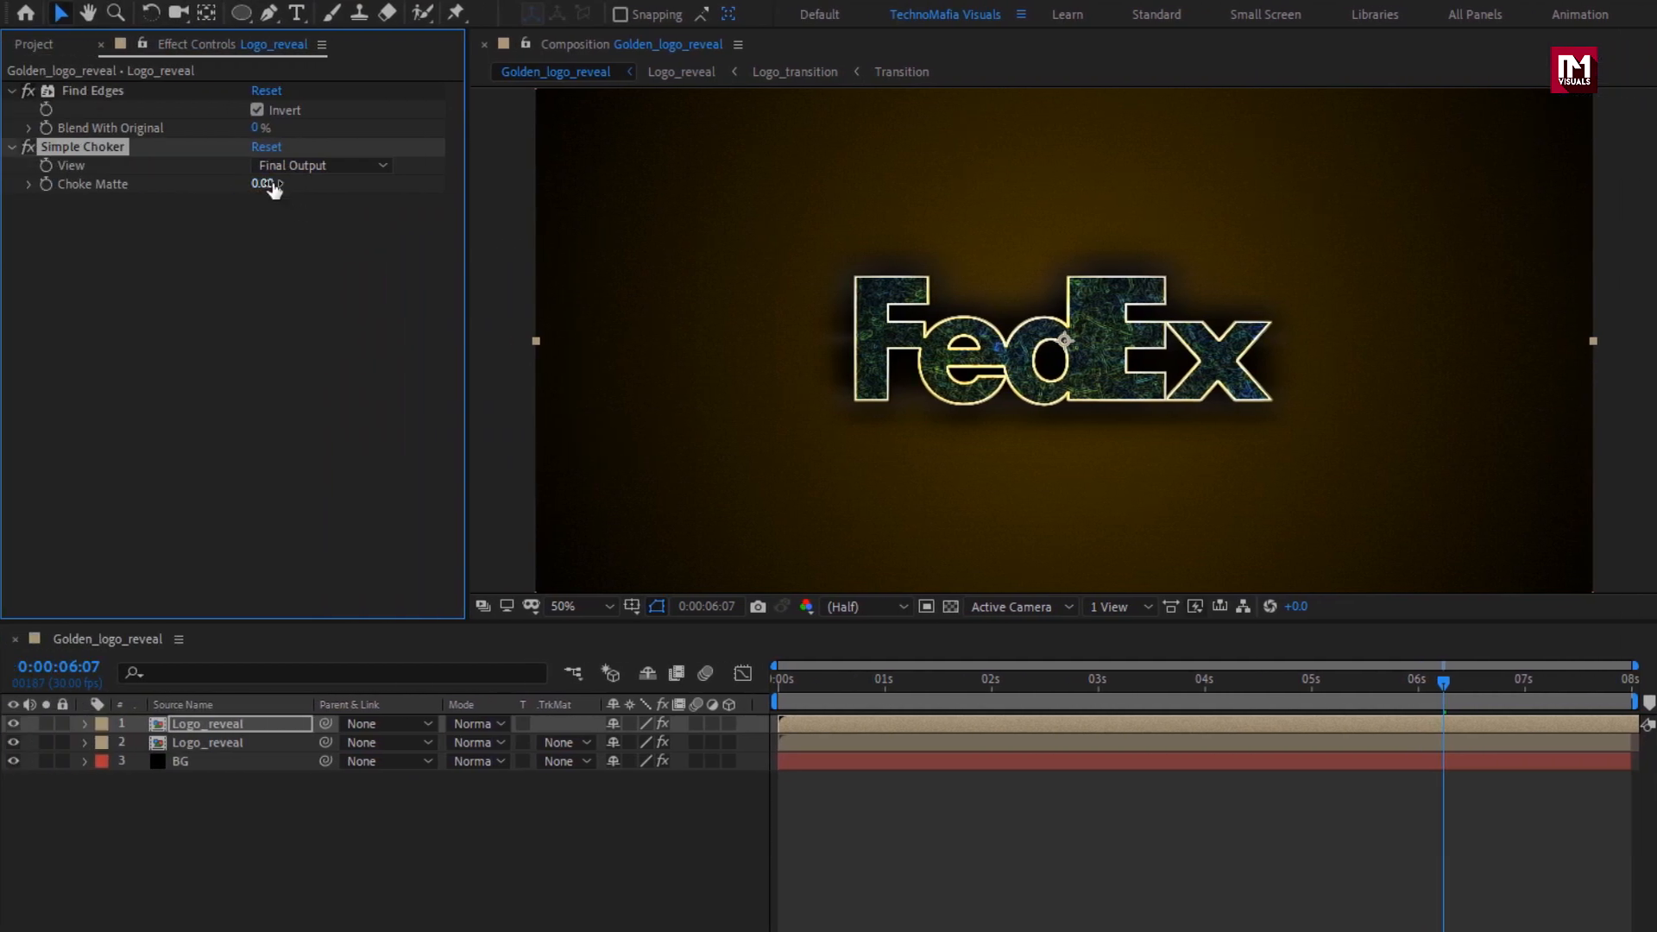
click(226, 184)
text(-3.5)
key(Return)
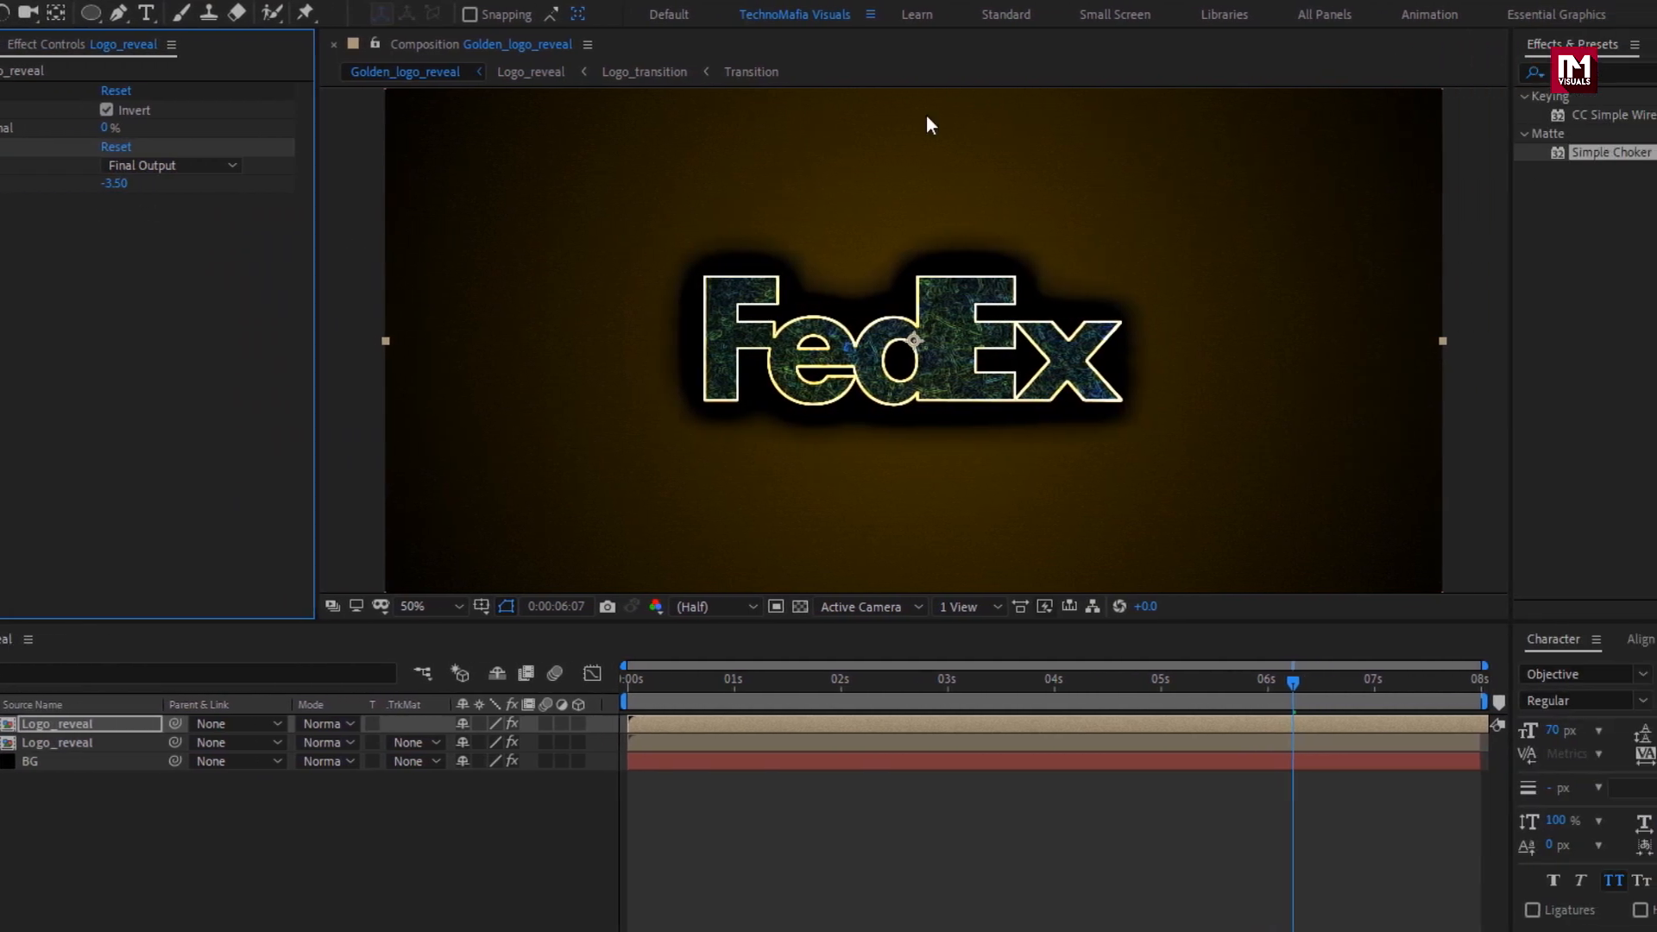
Apply Tint to the uppermost Logo_reveal layer and map white to the golden yellow FFD542.
text(tint)
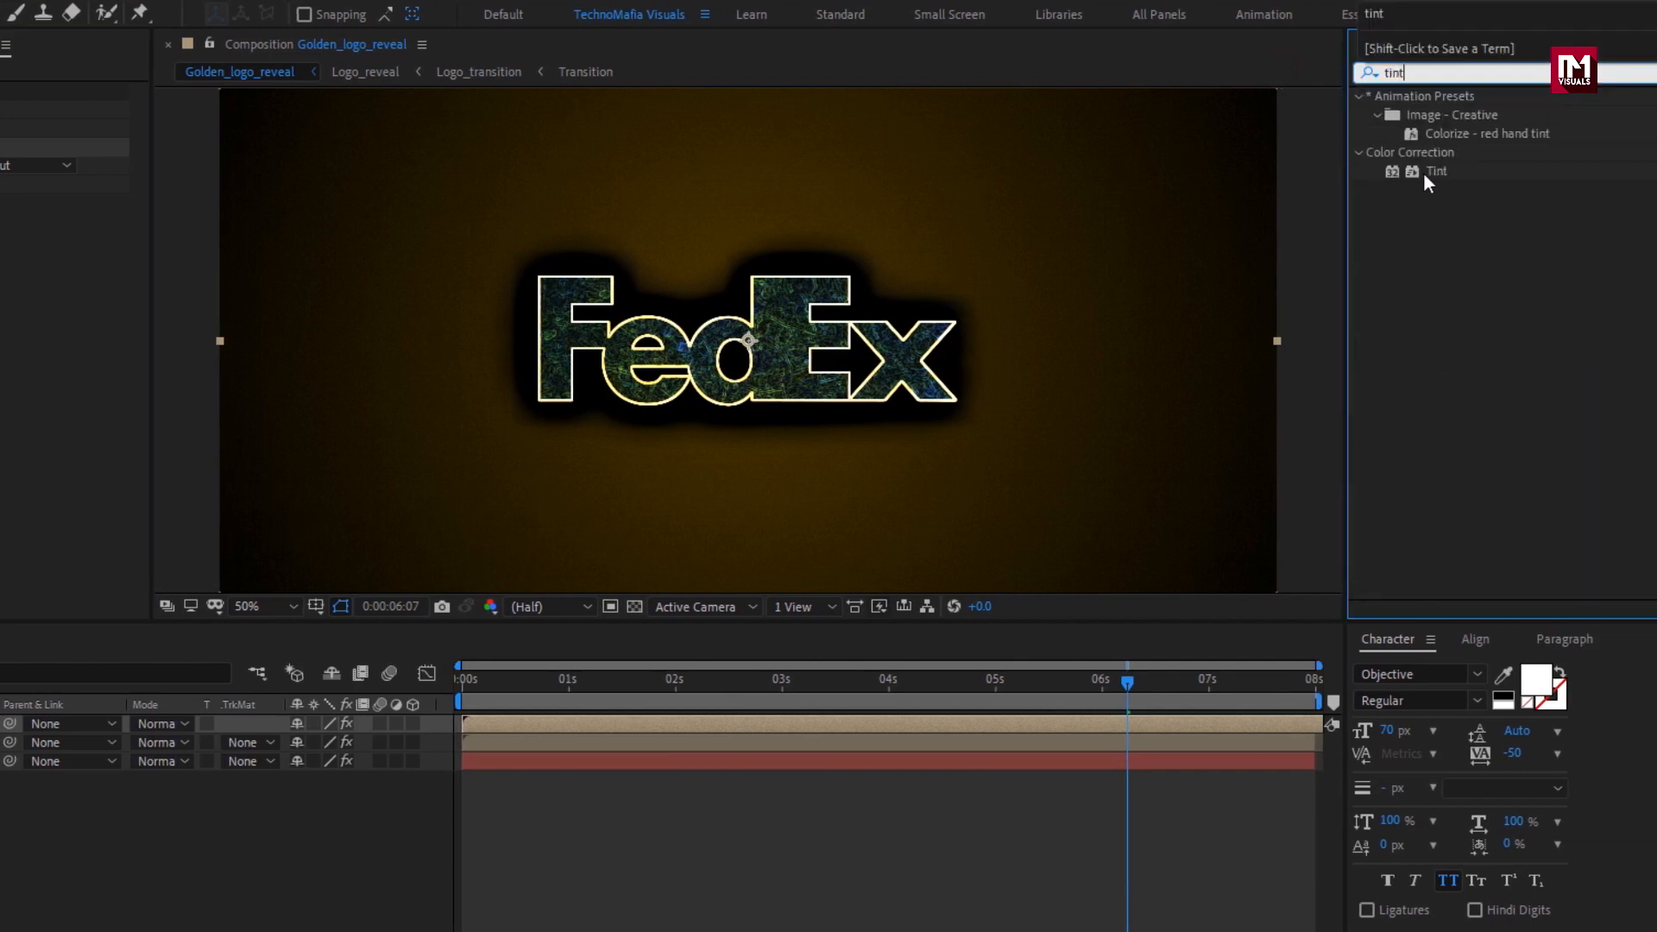
double_click(1427, 171)
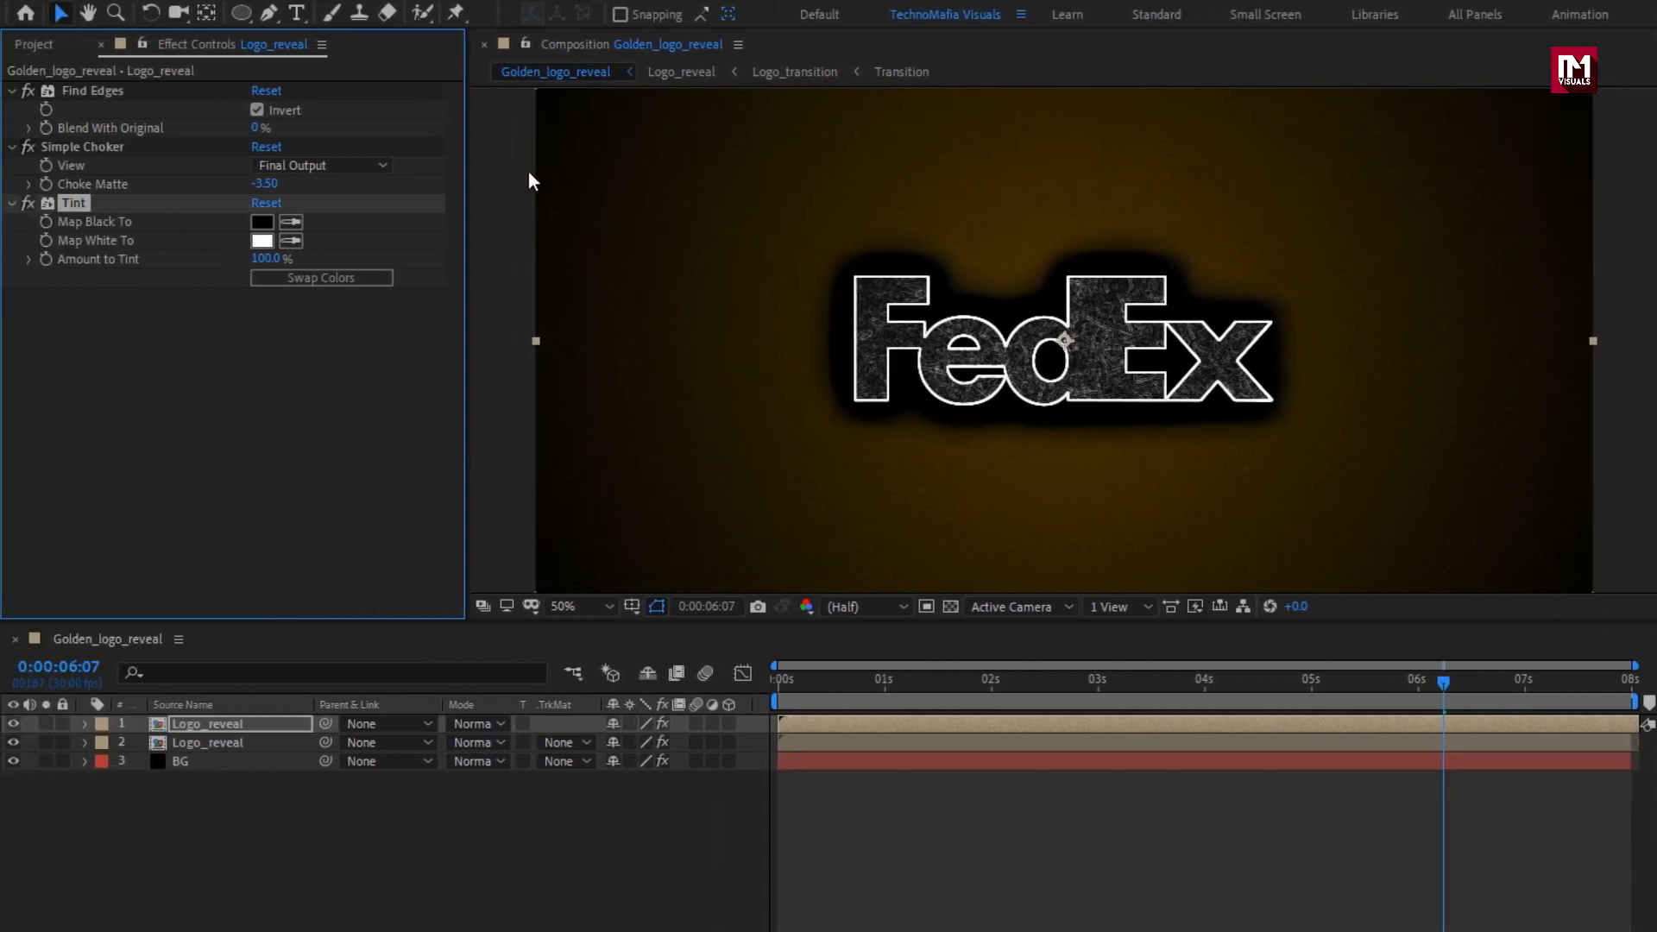
click(262, 239)
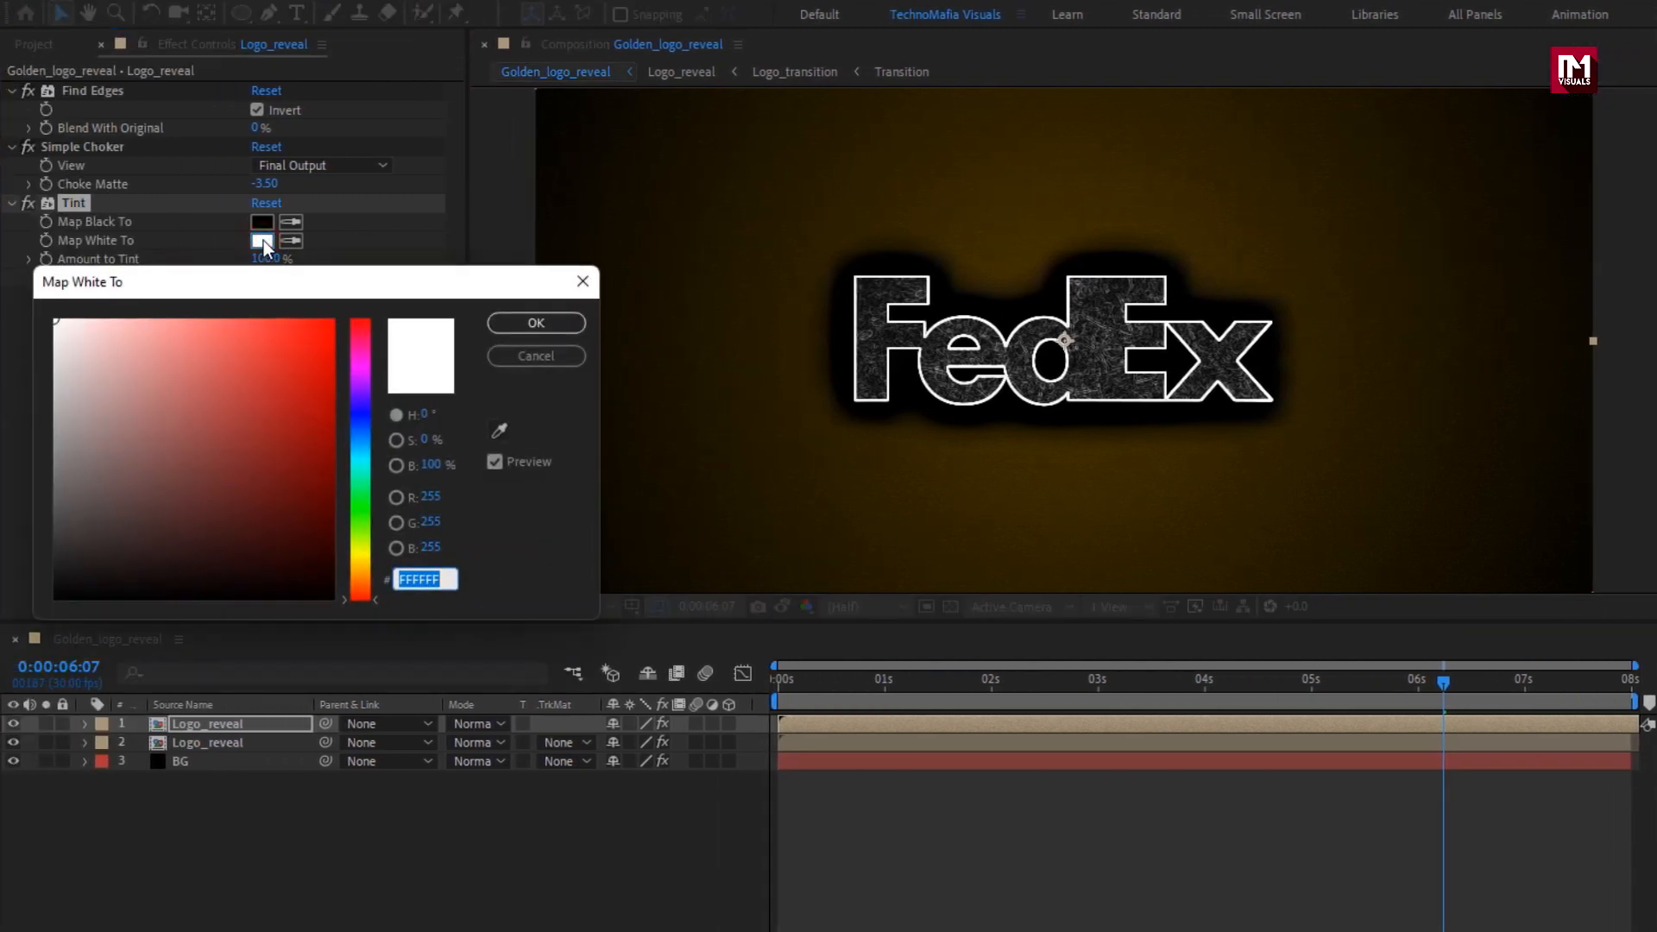
drag(361, 567, 361, 563)
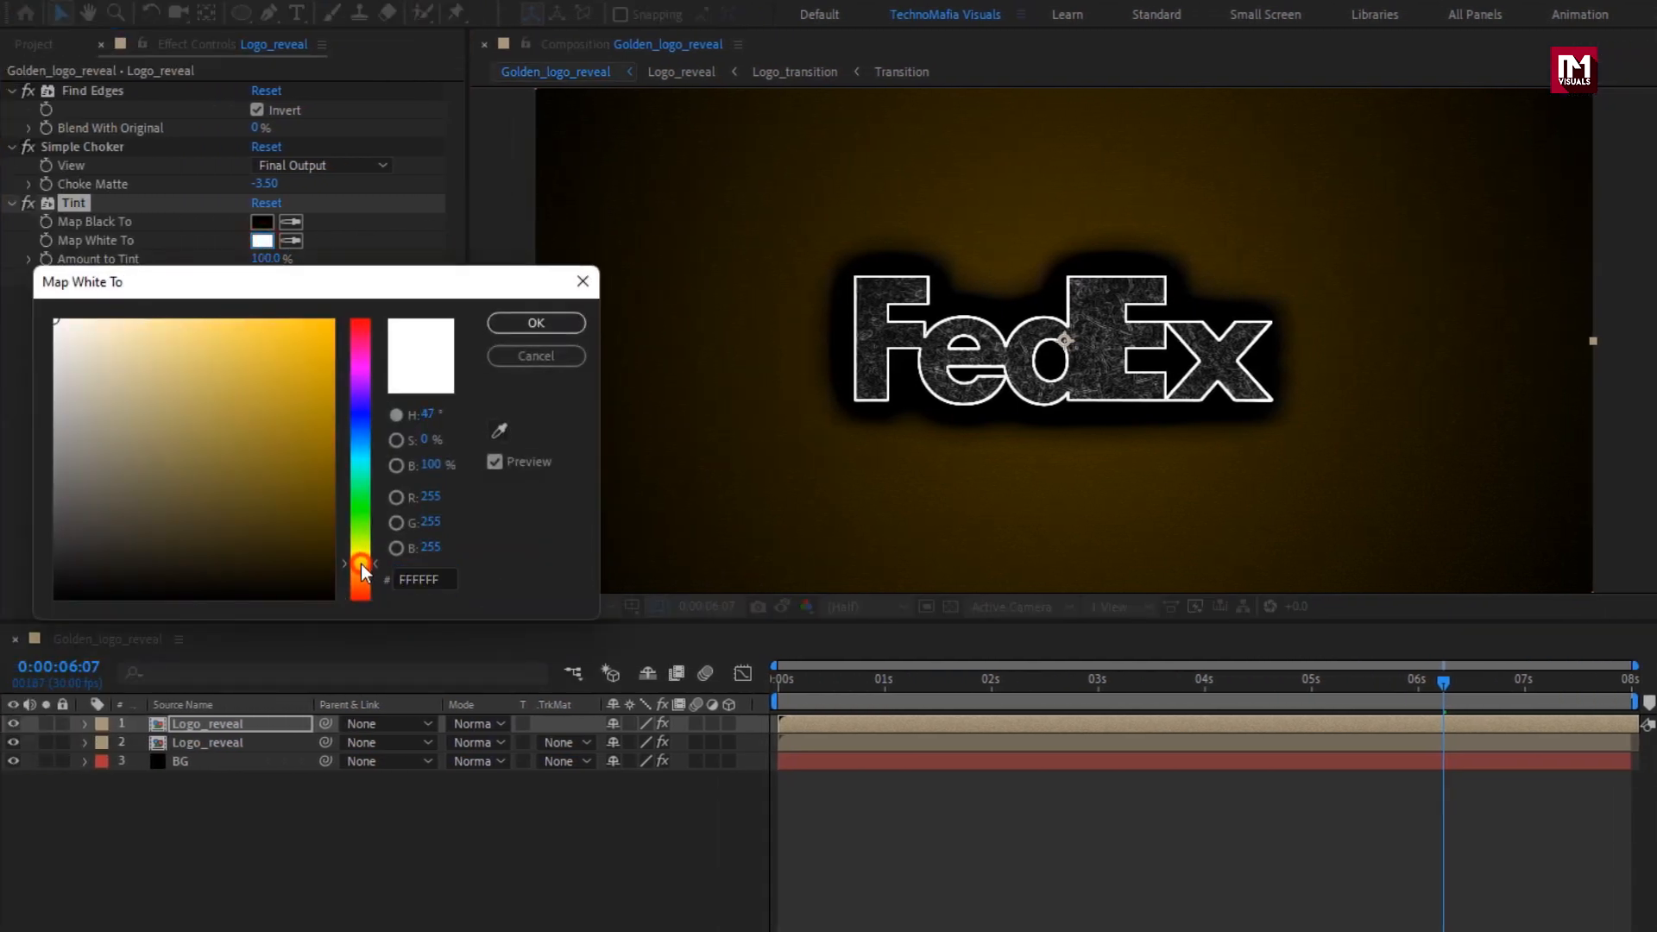
drag(315, 352, 261, 313)
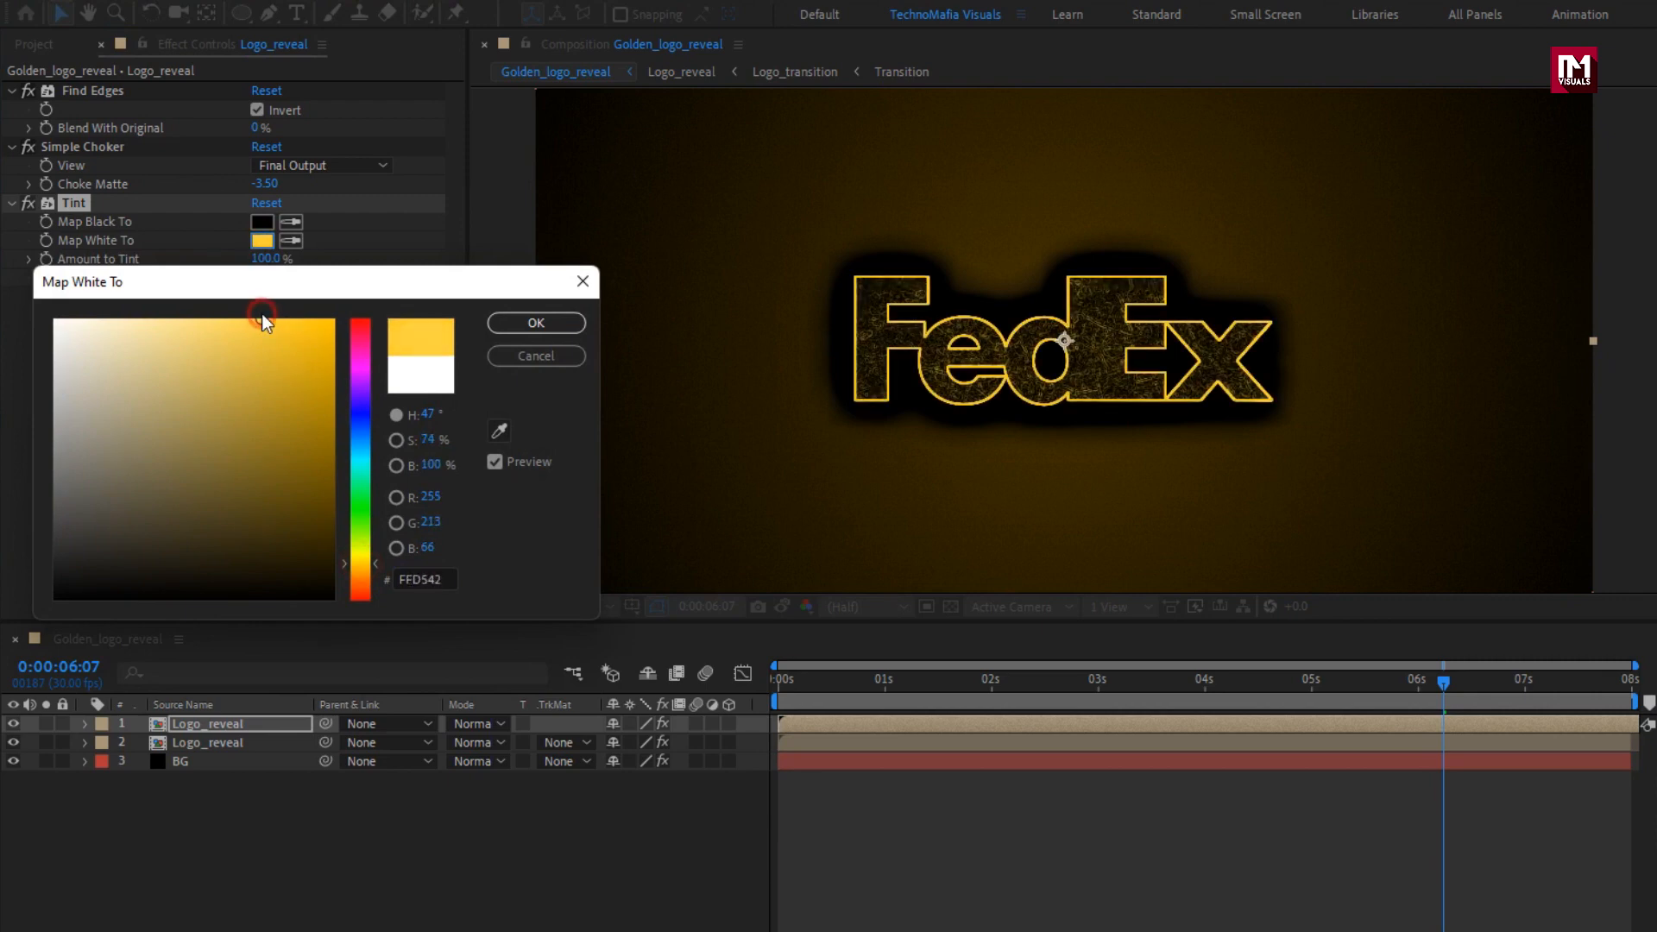
click(517, 324)
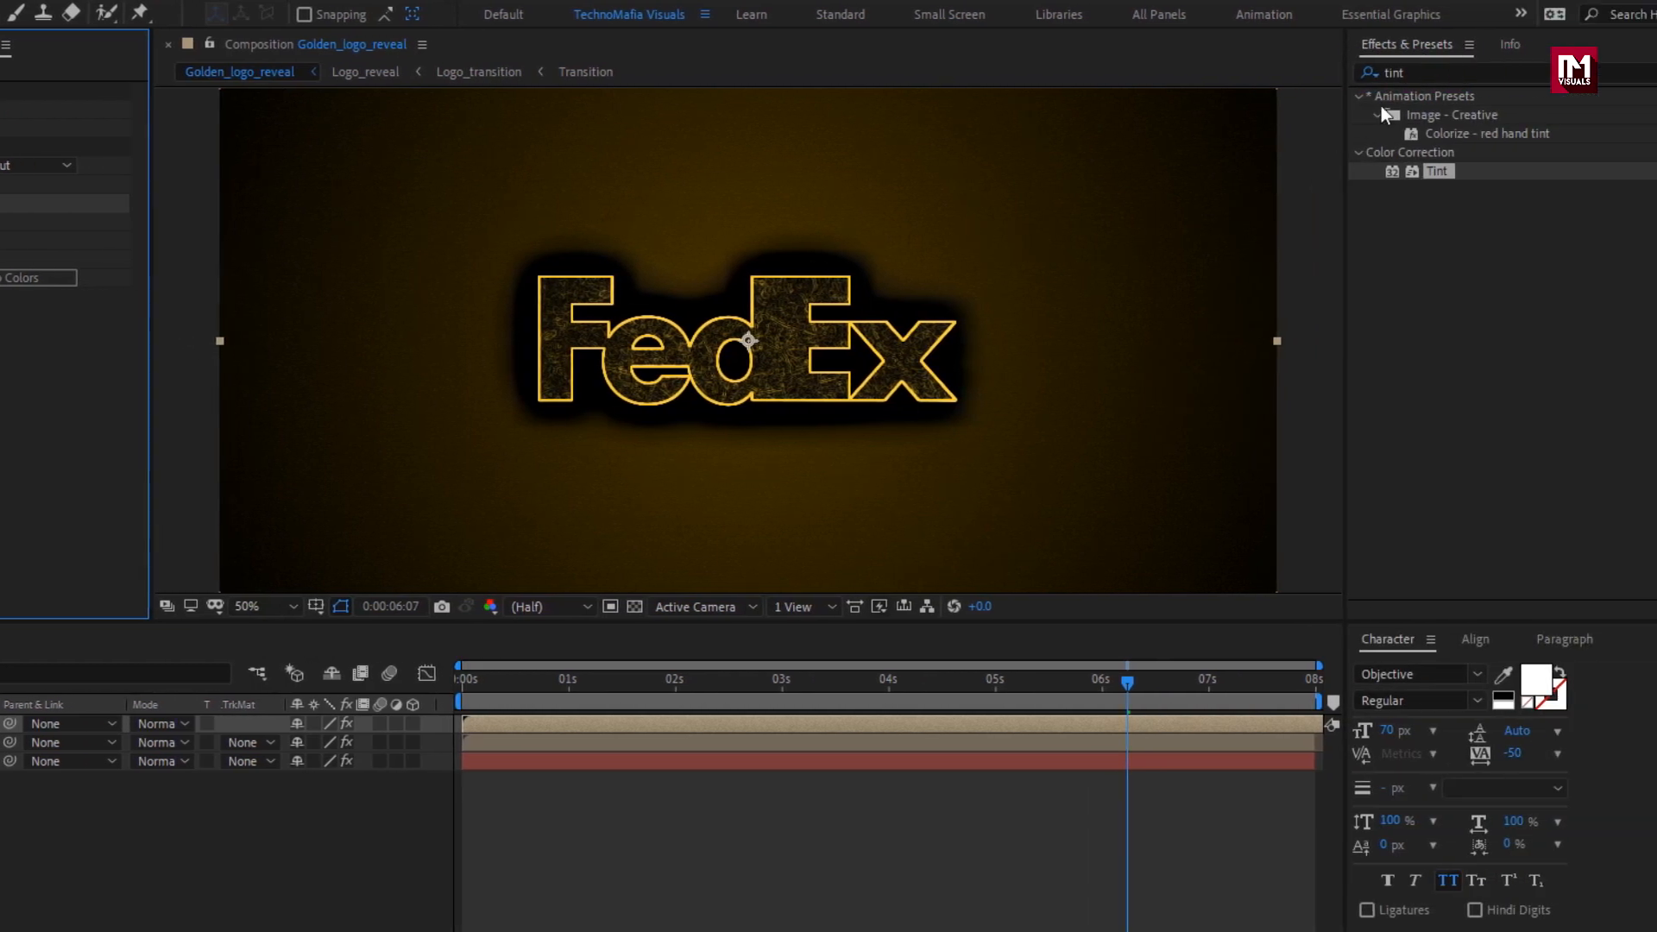
Apply Roughen Edges to the uppermost Logo_reveal layer with the Rusty edge type.
drag(1412, 70, 1312, 69)
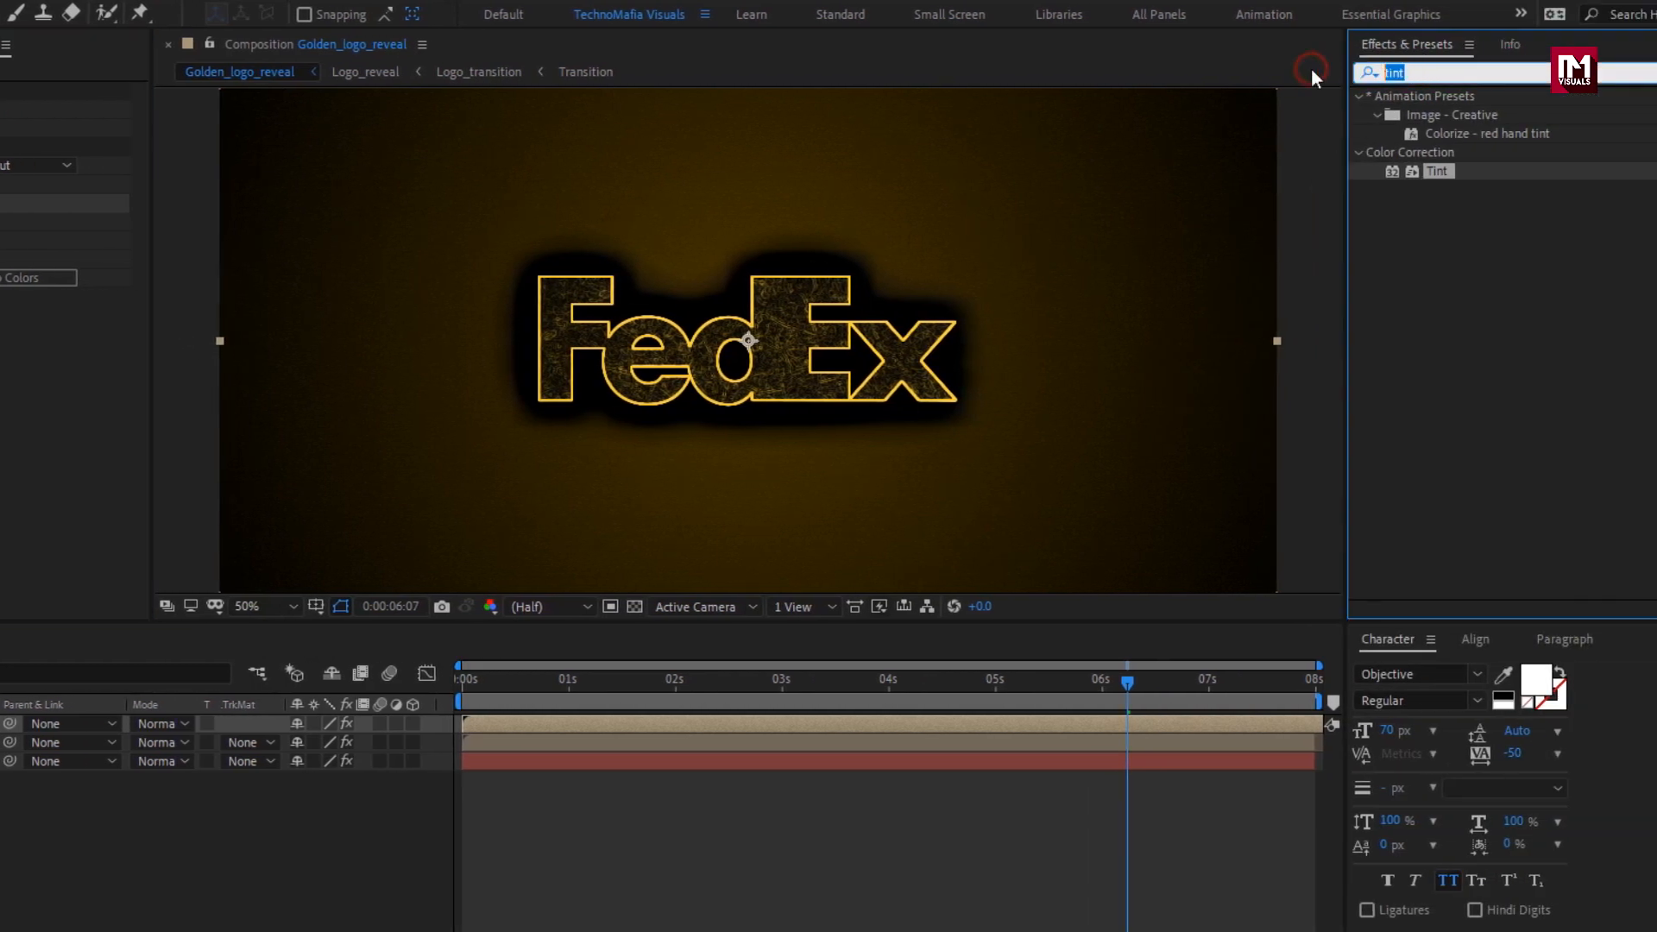
text(rough)
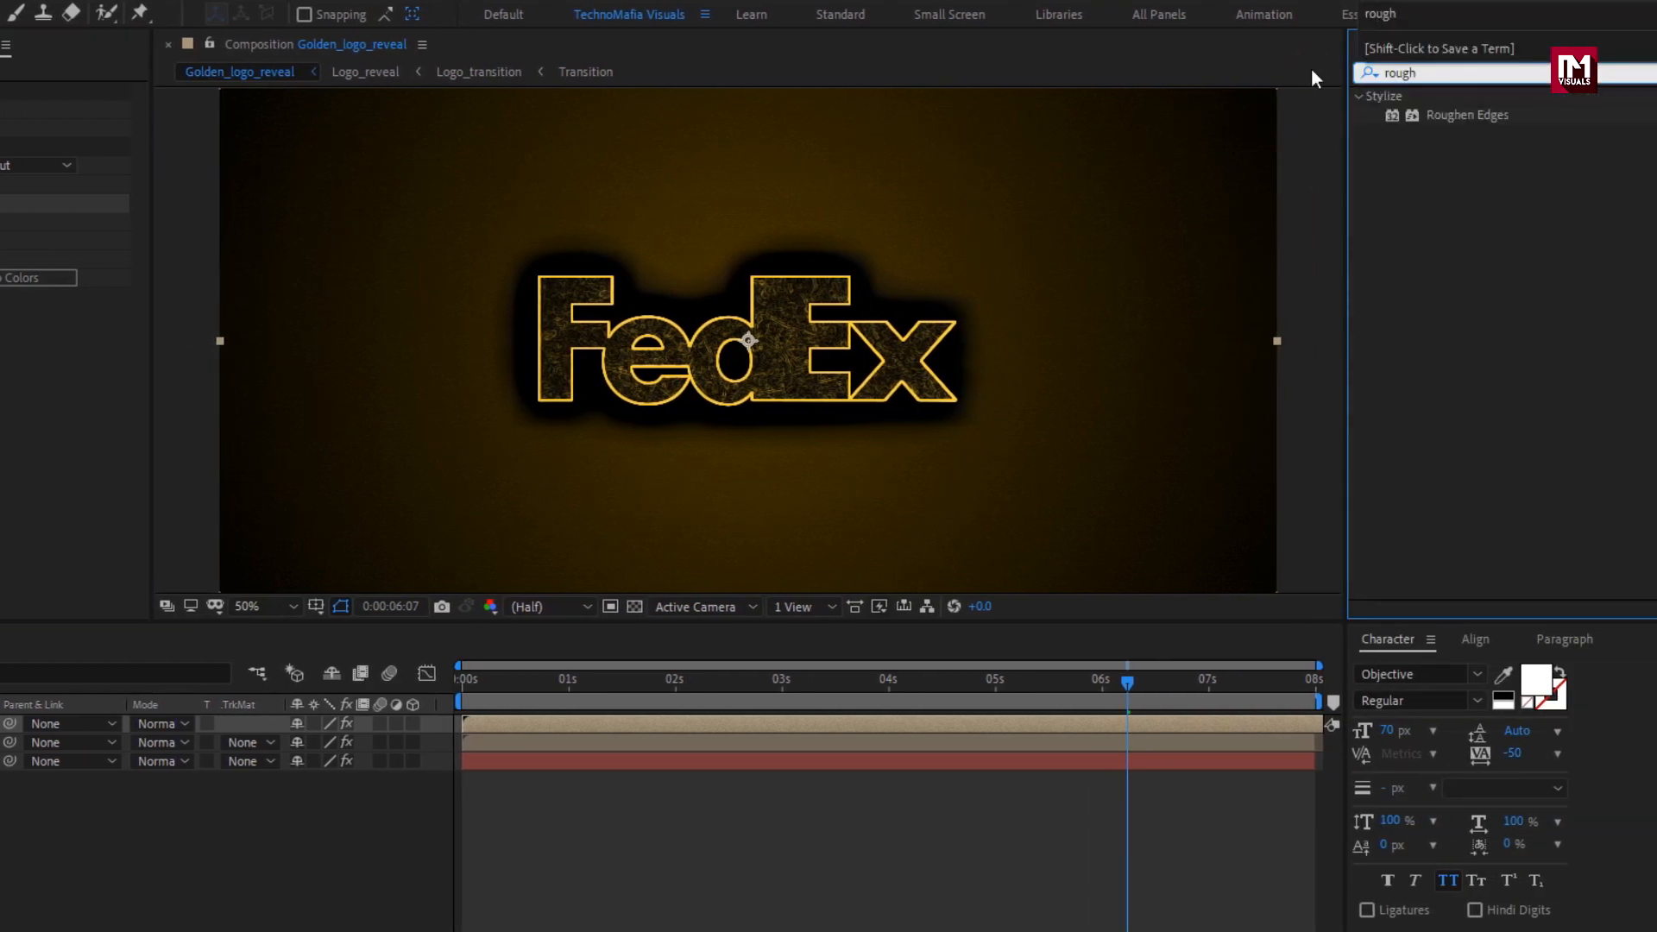
double_click(1459, 119)
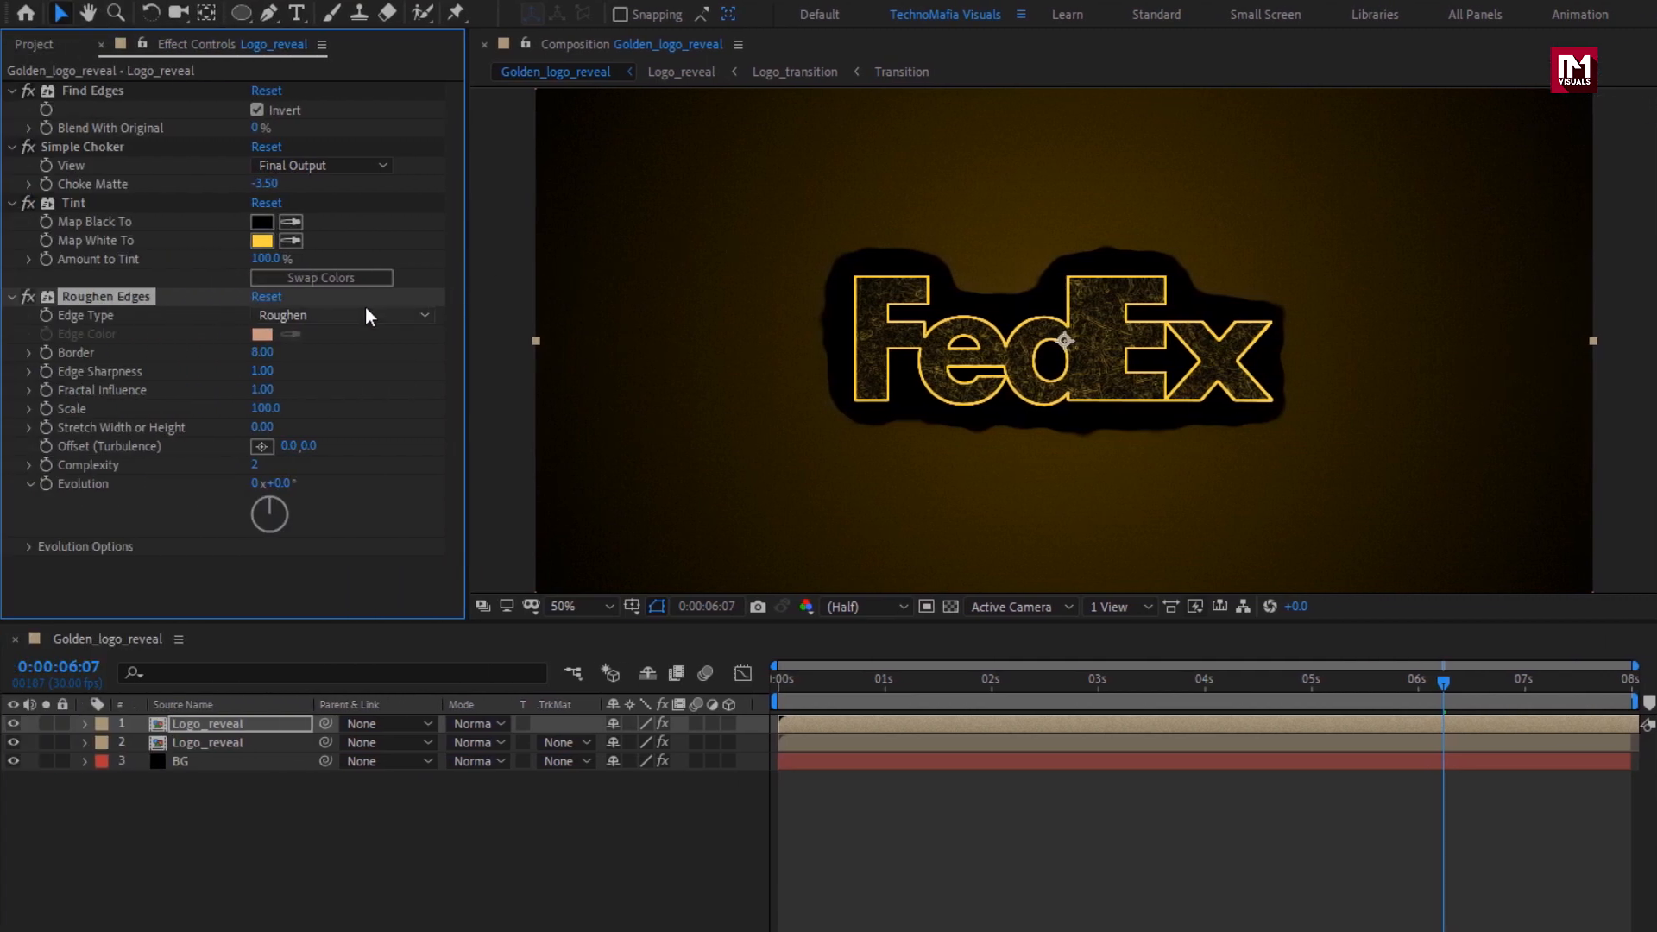
click(365, 313)
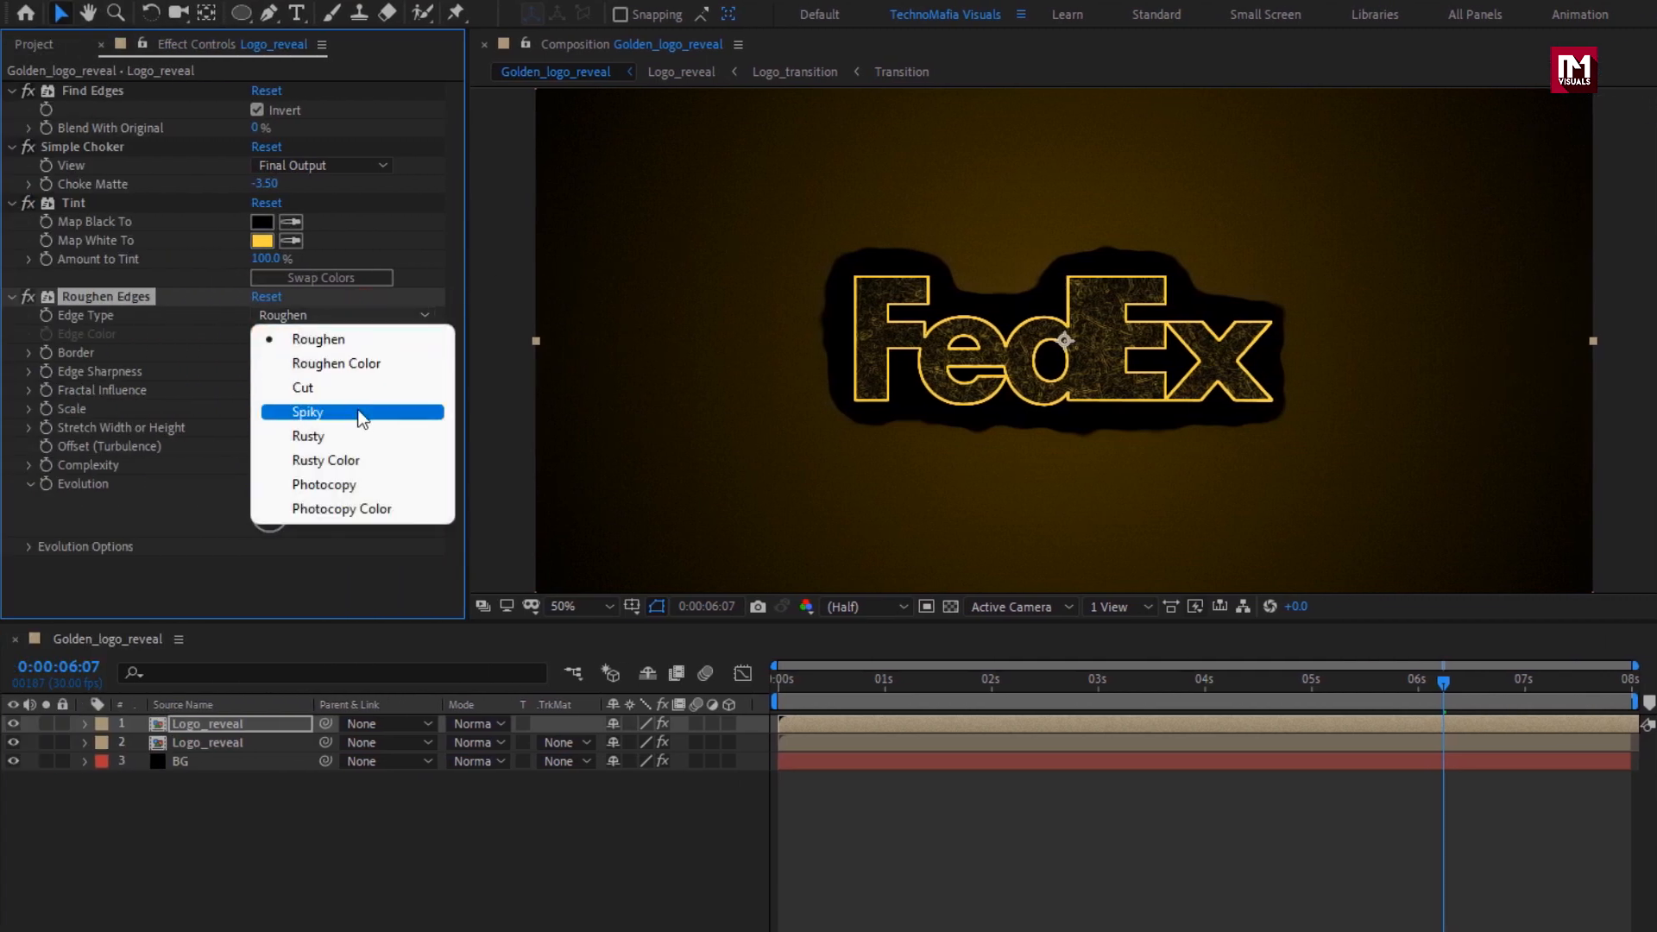
click(359, 436)
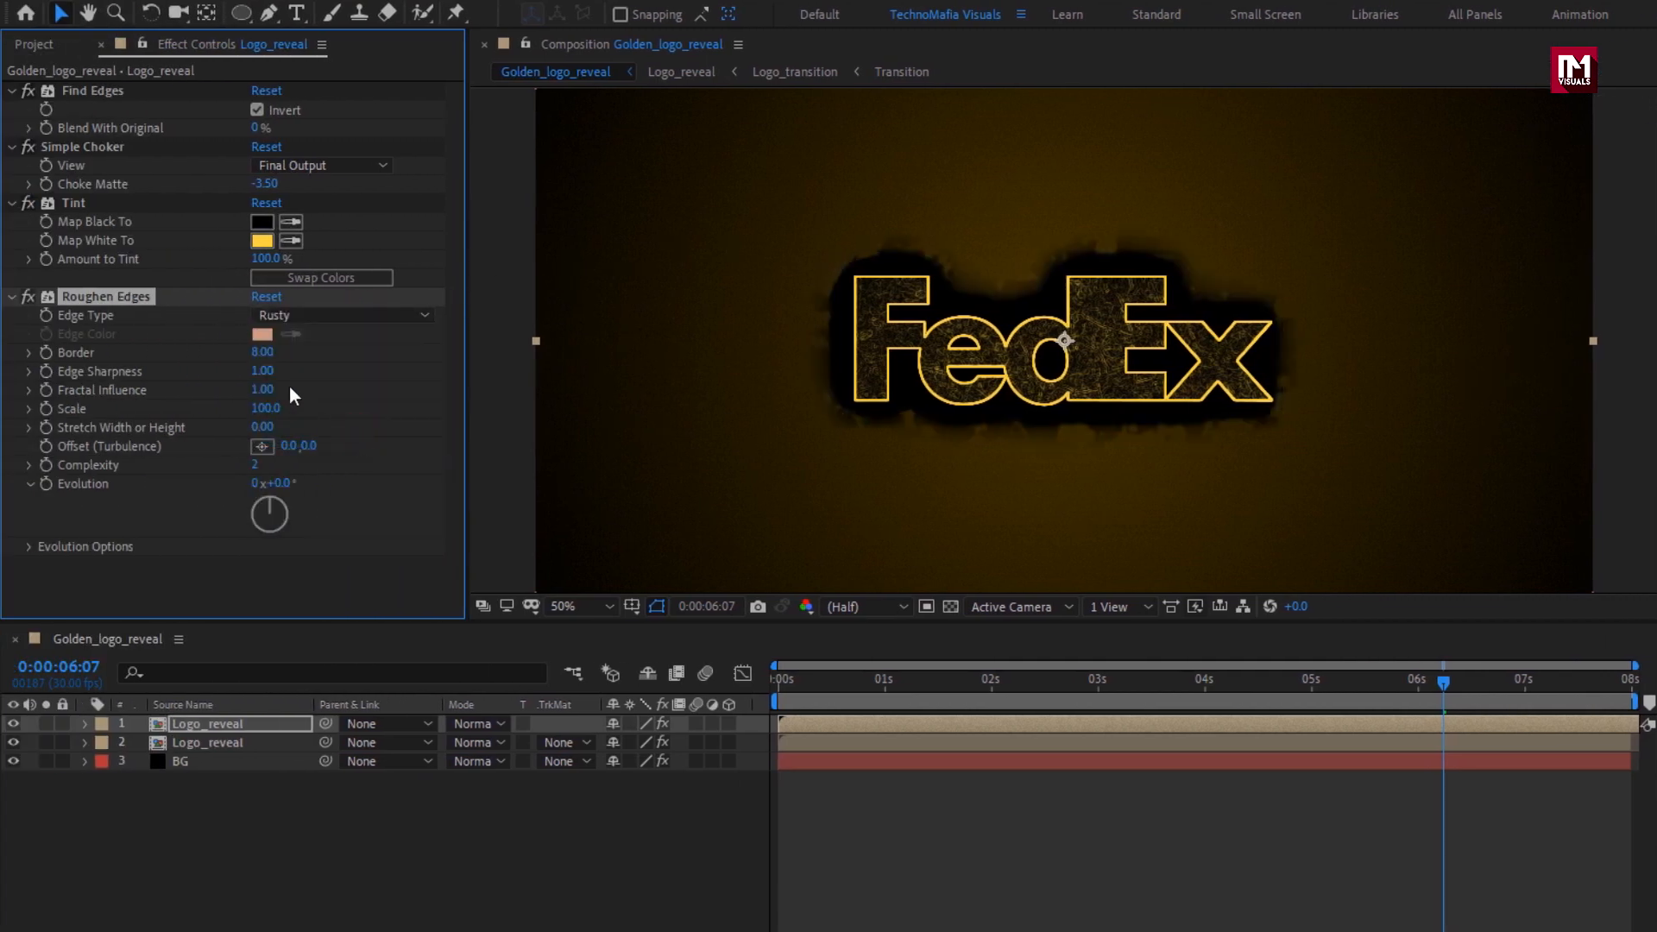
Set the Roughen Edges Border to 190, Edge Sharpness to 8 and Scale to 80.
click(263, 354)
text(190)
key(Return)
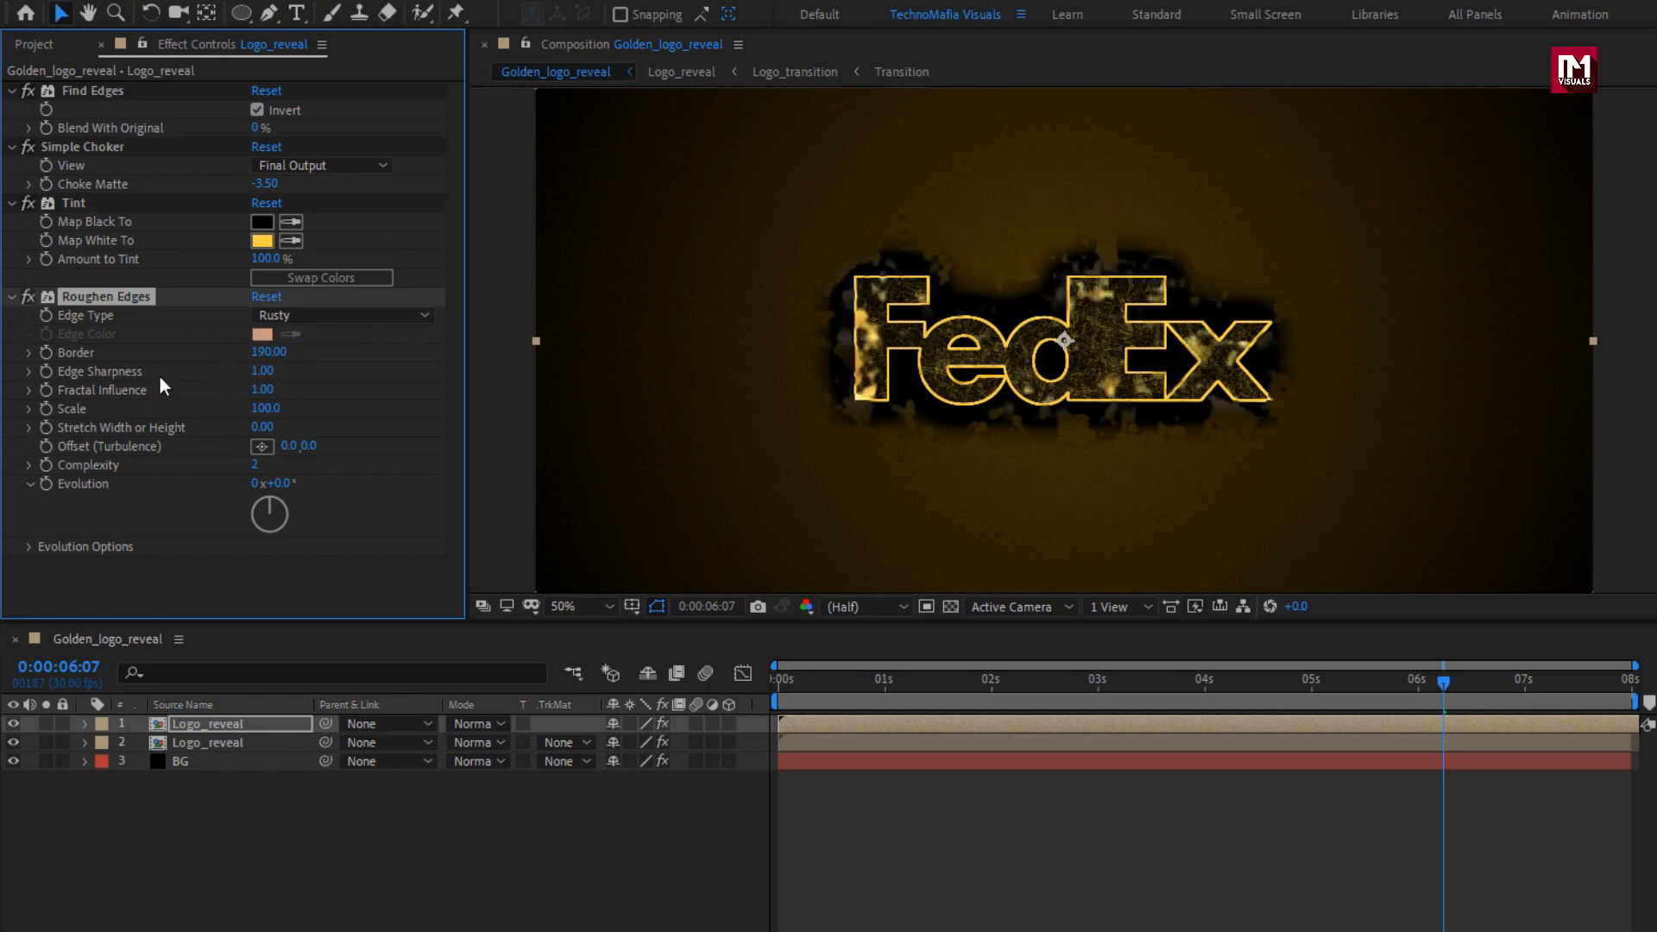
click(262, 371)
text(8)
key(Return)
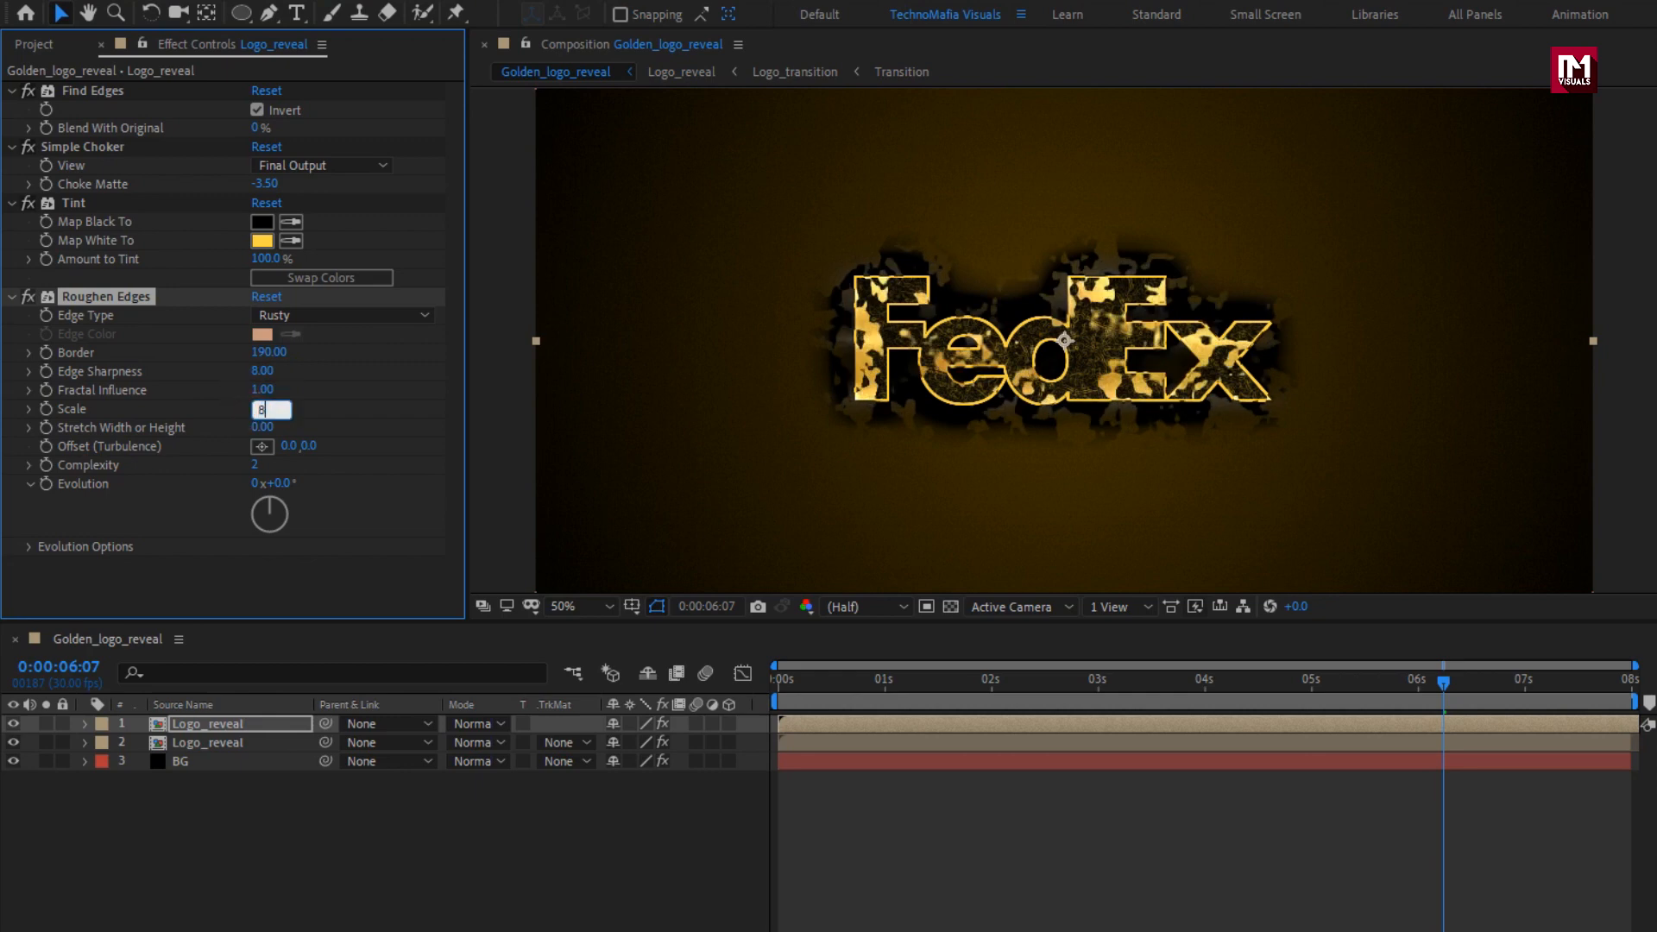
text(80)
key(Return)
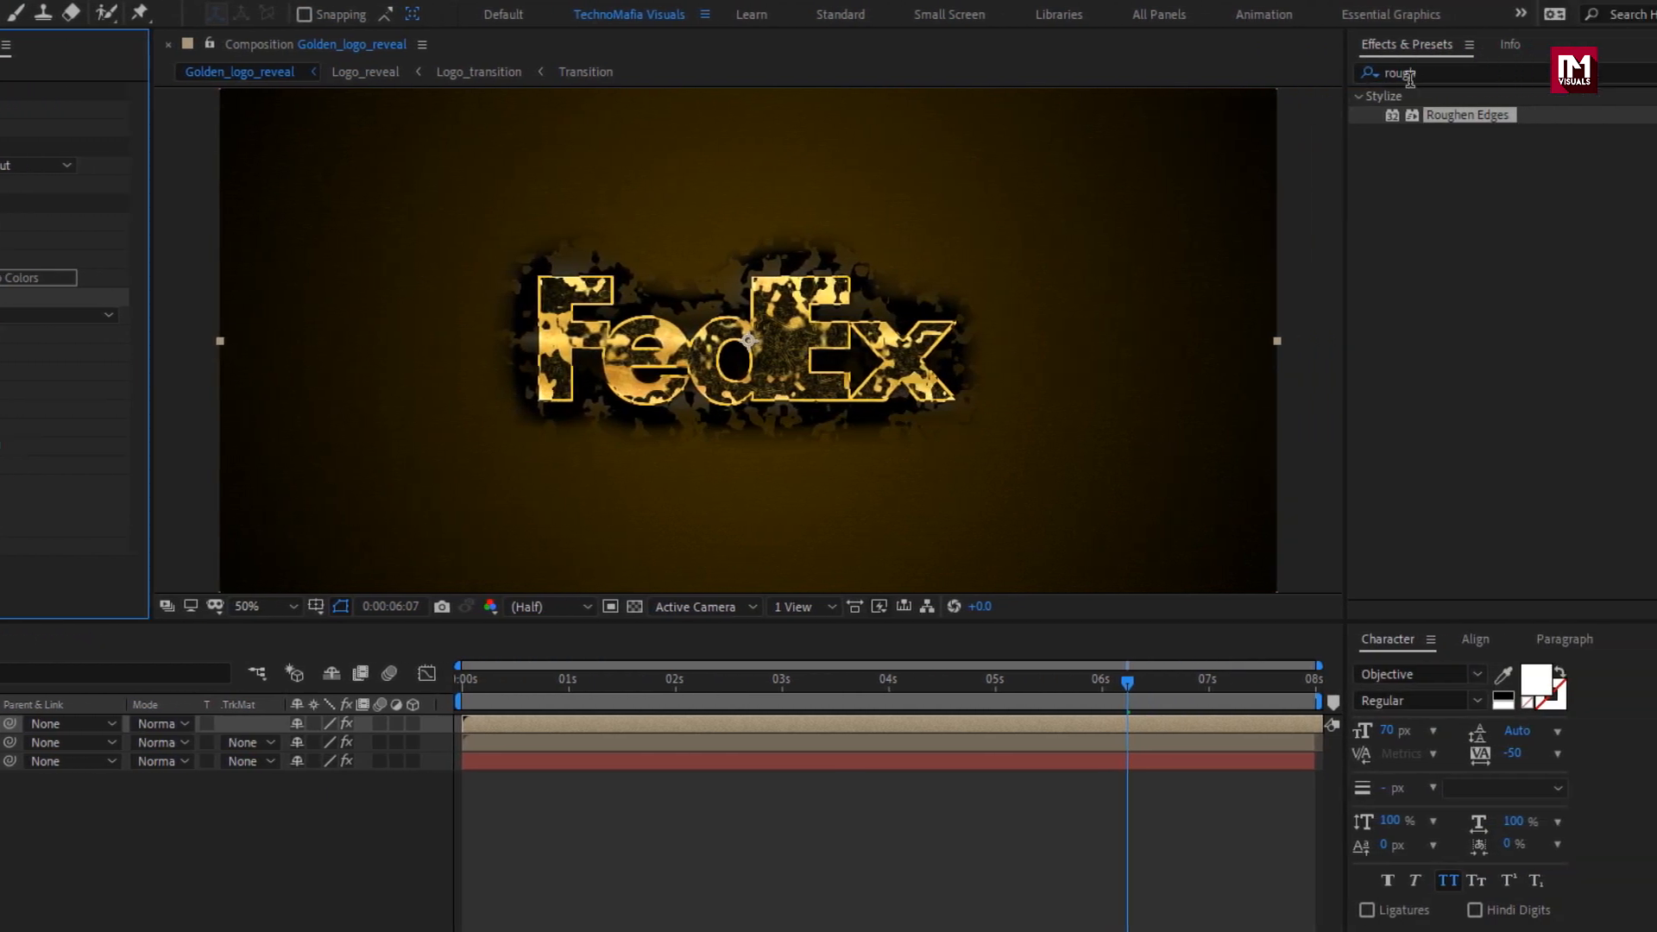
Apply Fast Box Blur to the uppermost Logo_reveal layer and collapse the settings of its other effects.
drag(1437, 74, 1319, 74)
text(fast)
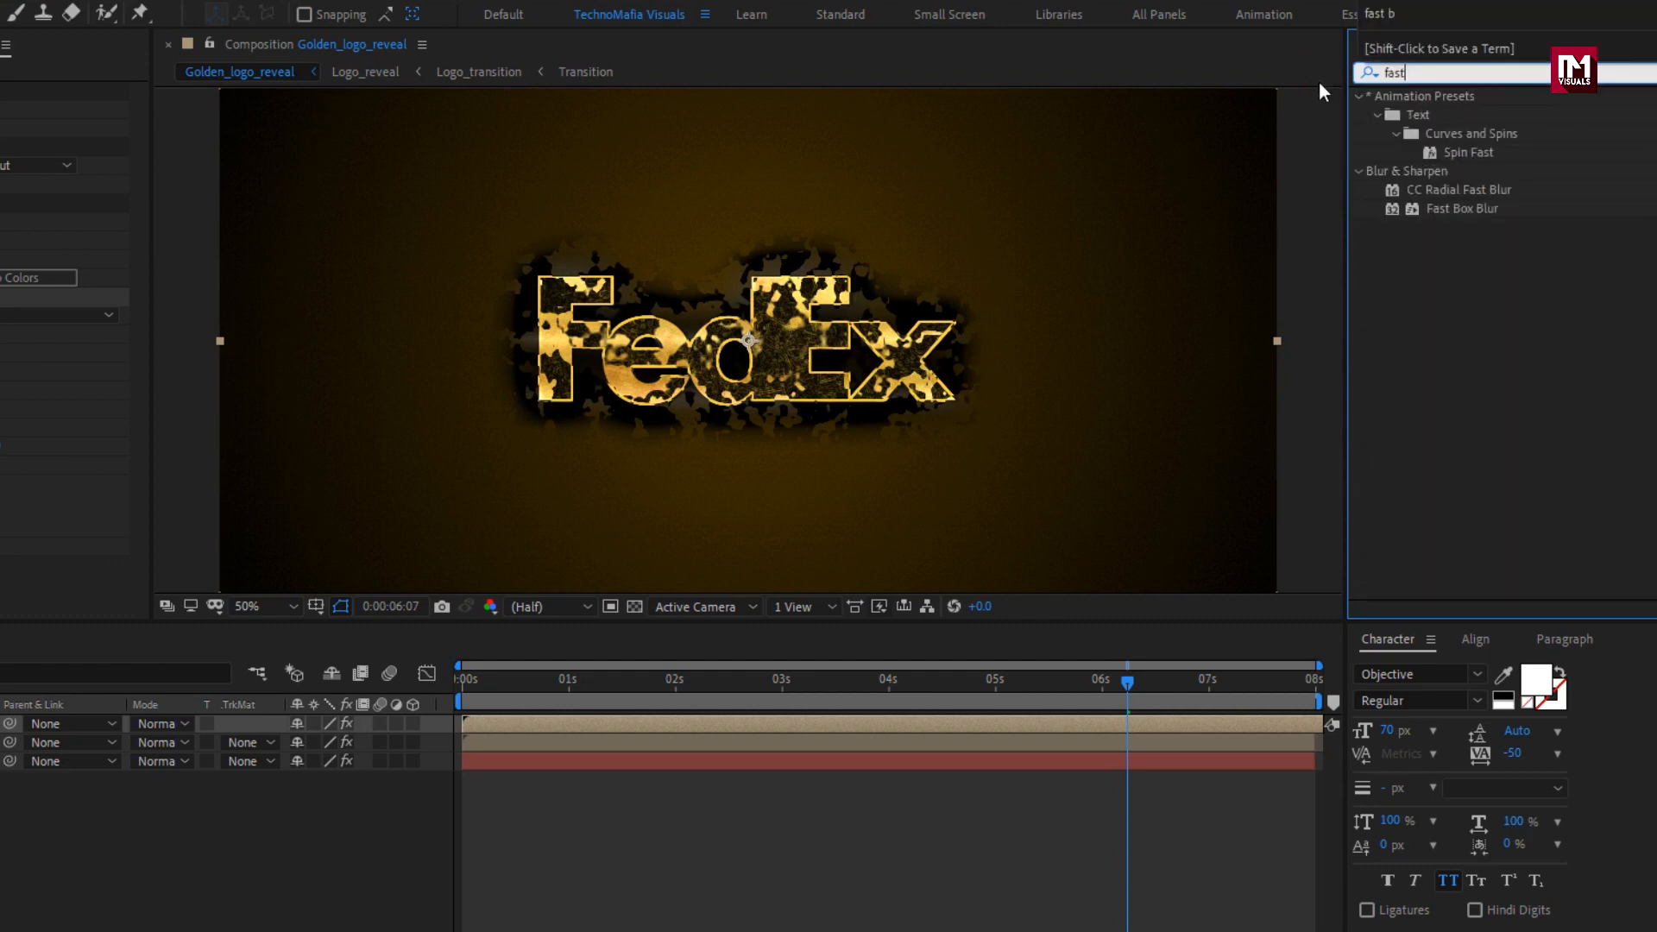
double_click(1478, 212)
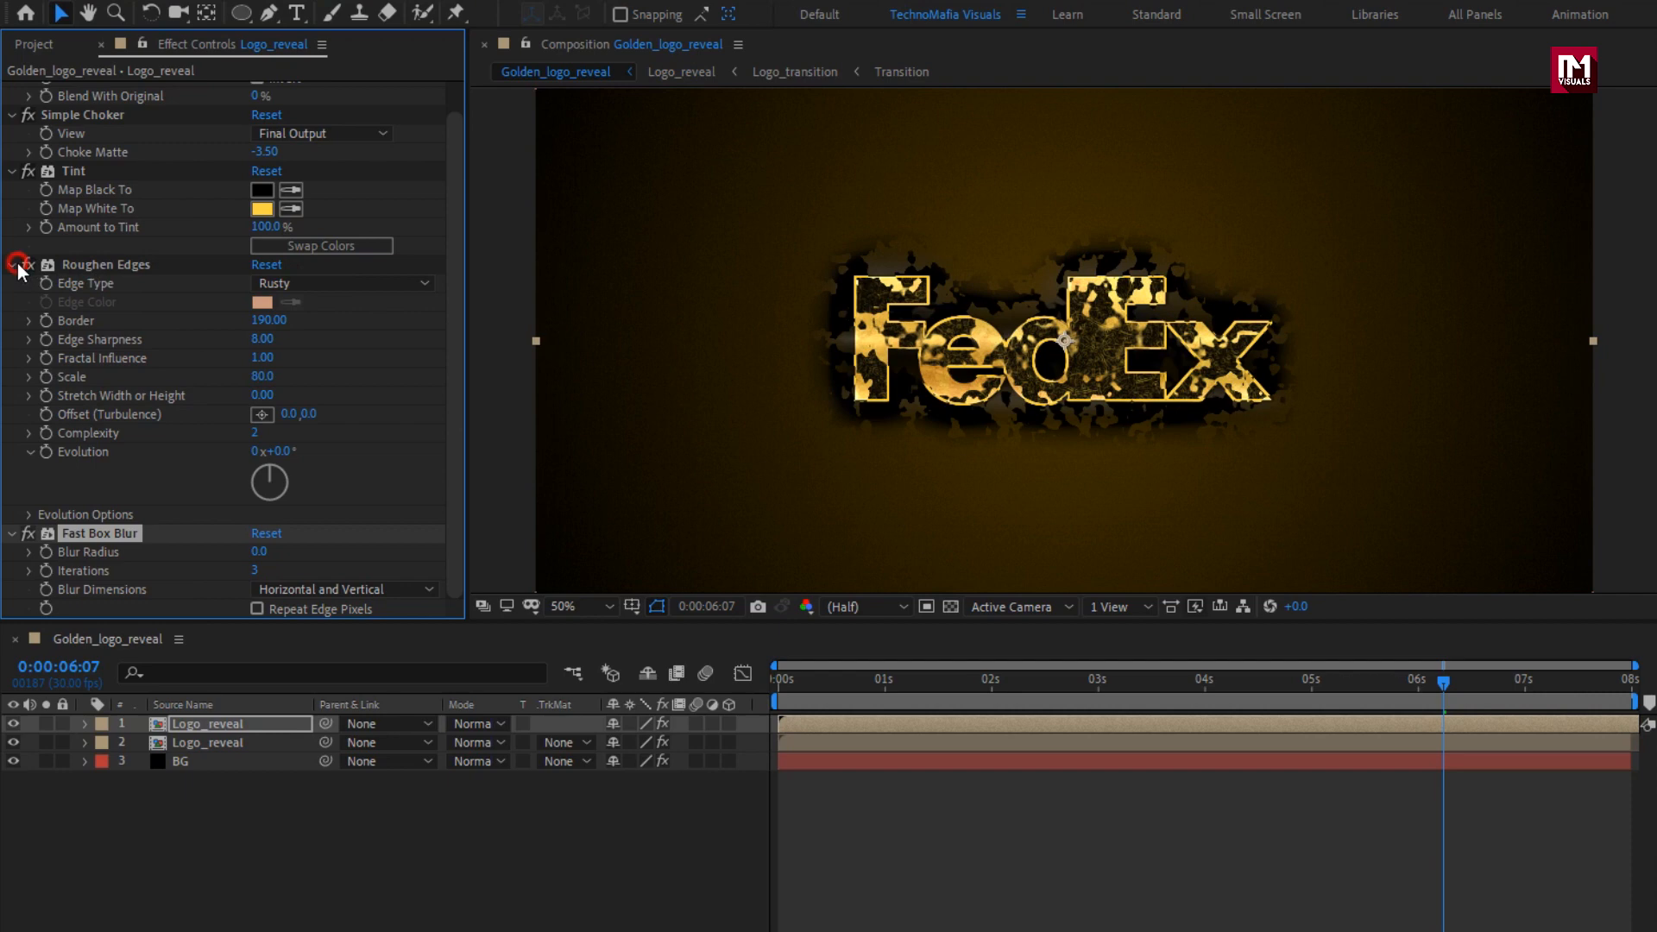
click(18, 261)
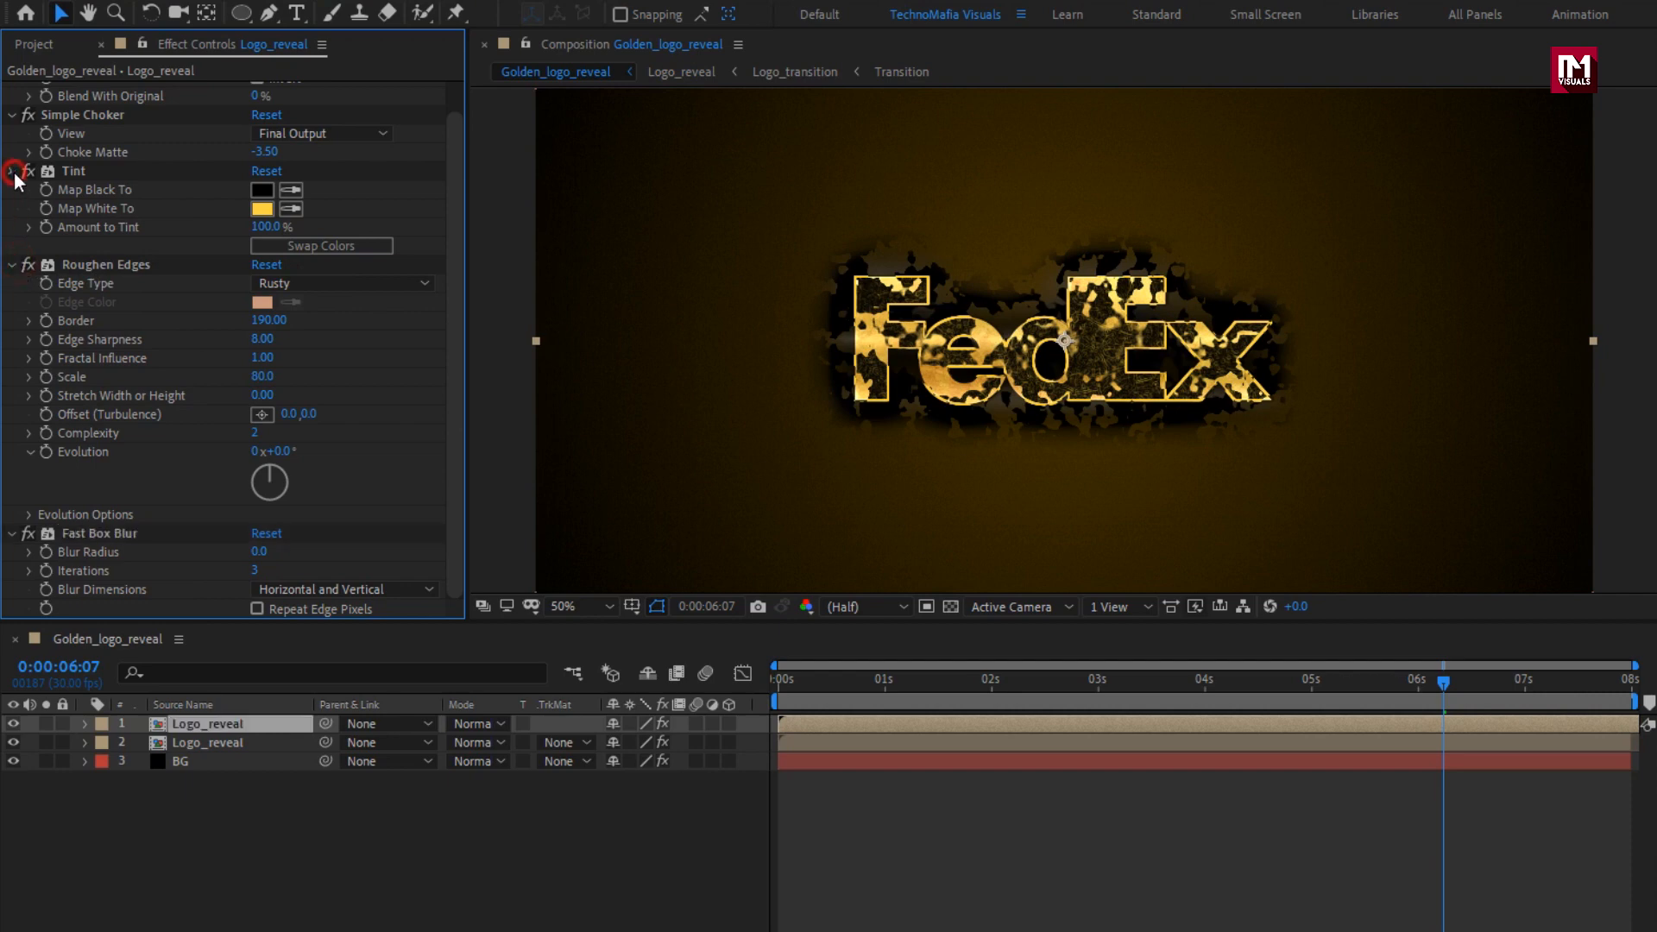
click(13, 172)
click(12, 147)
click(13, 94)
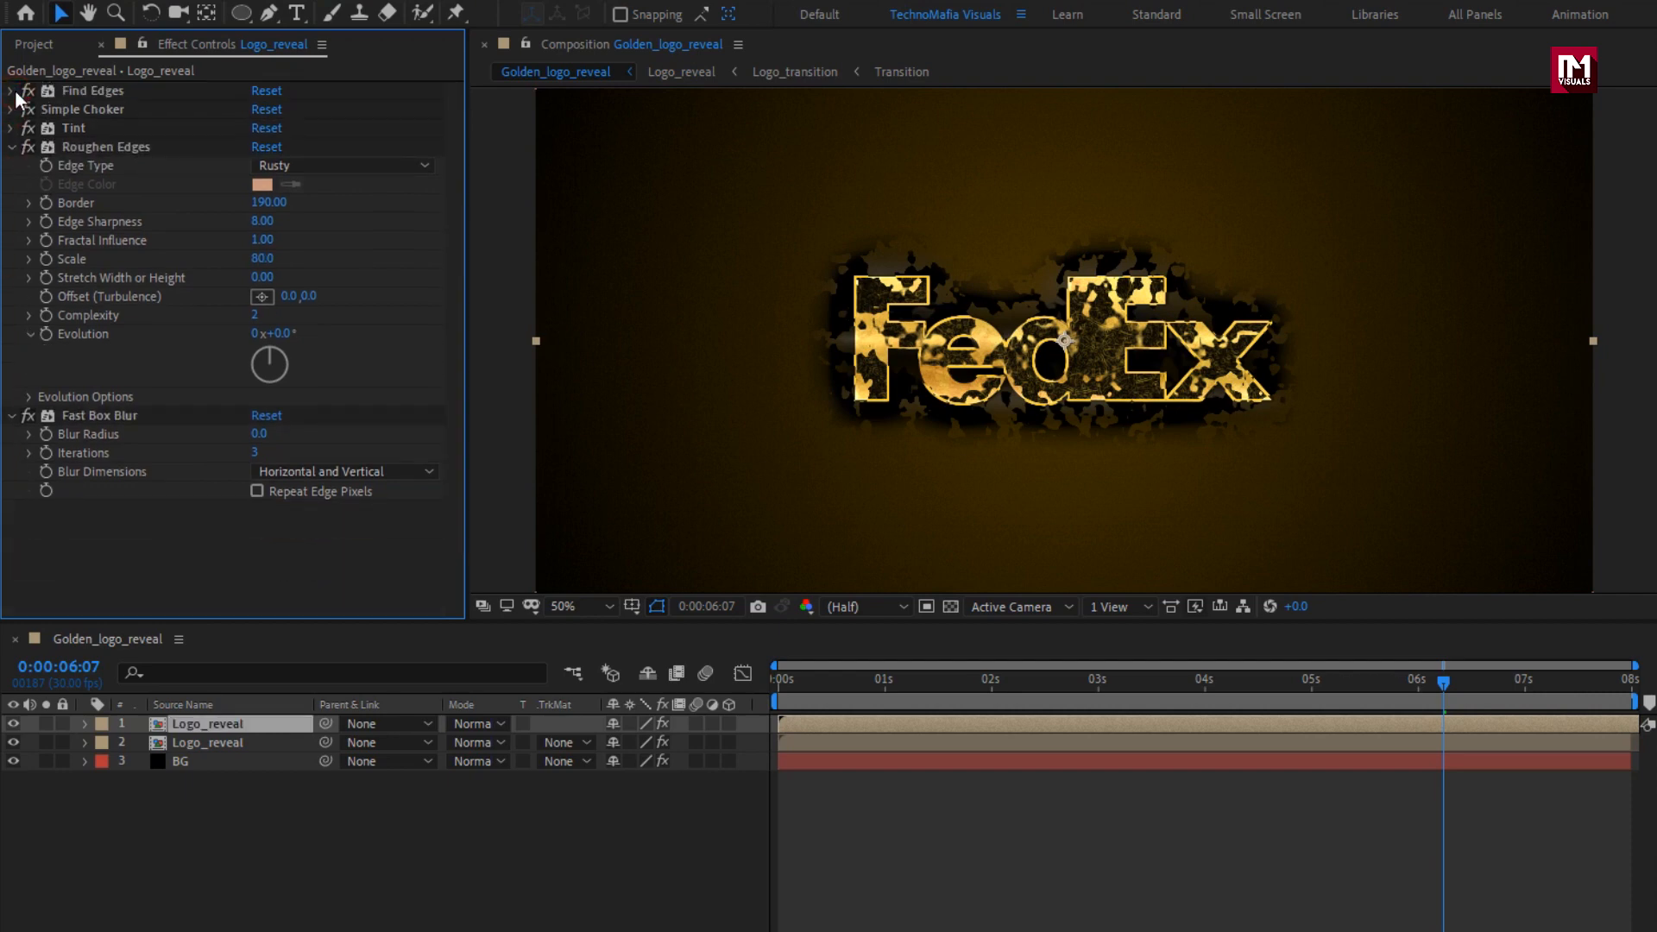
click(12, 148)
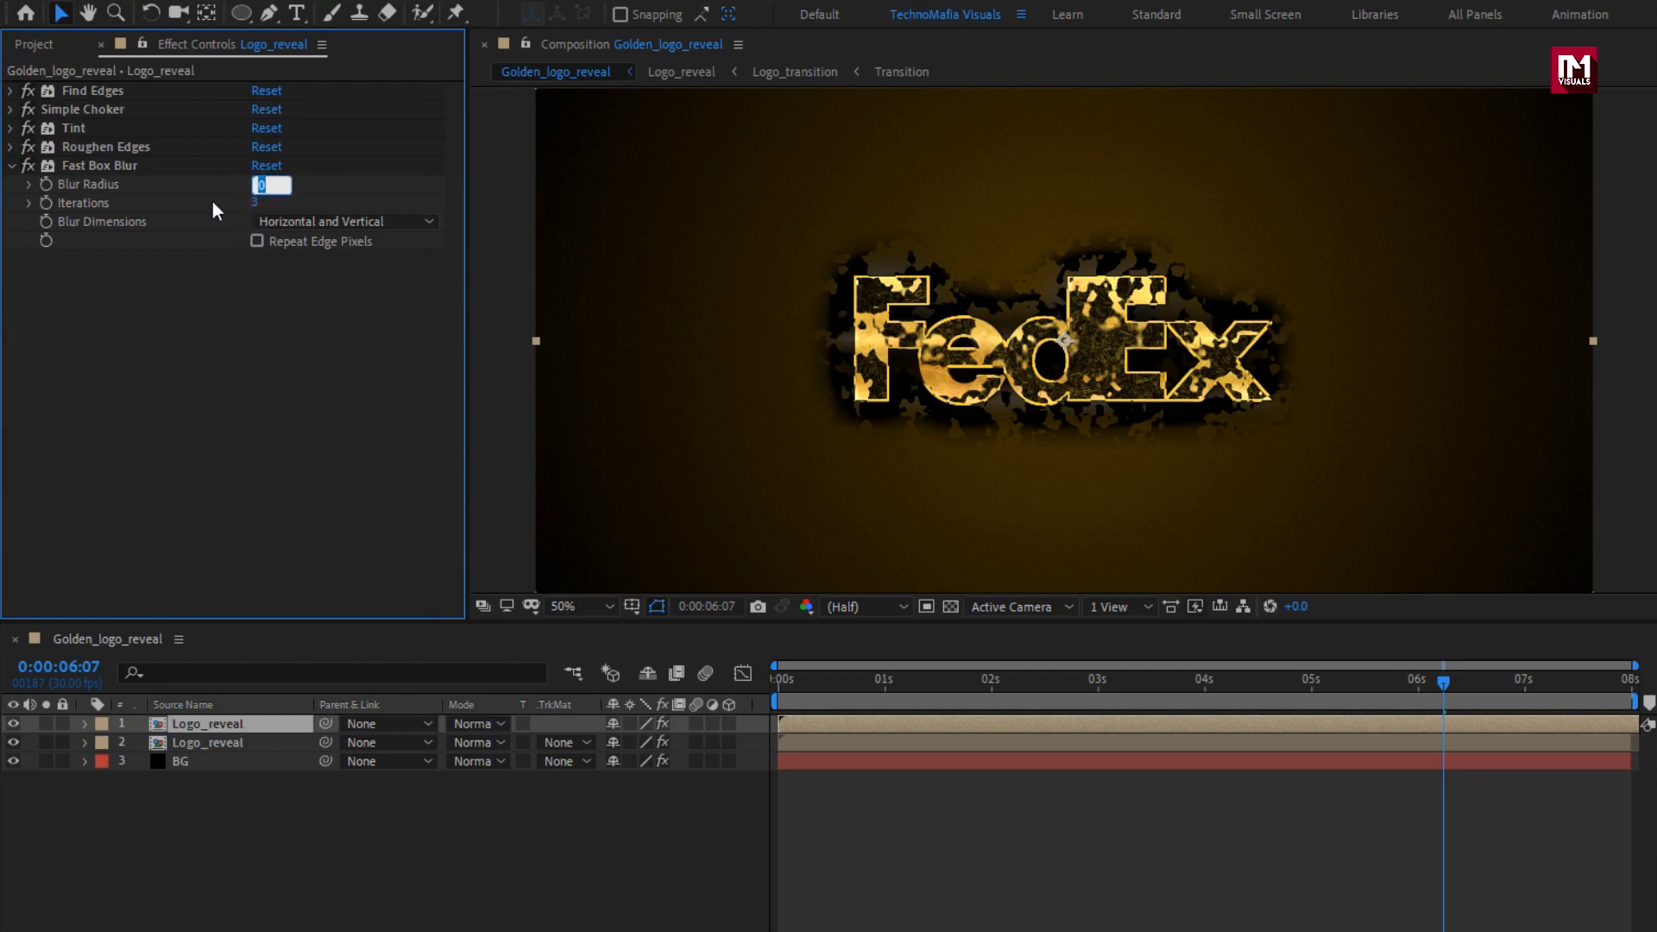
Set the Fast Box Blur radius to 160, iterations to 1 and blur dimensions to Horizontal.
text(160)
key(Return)
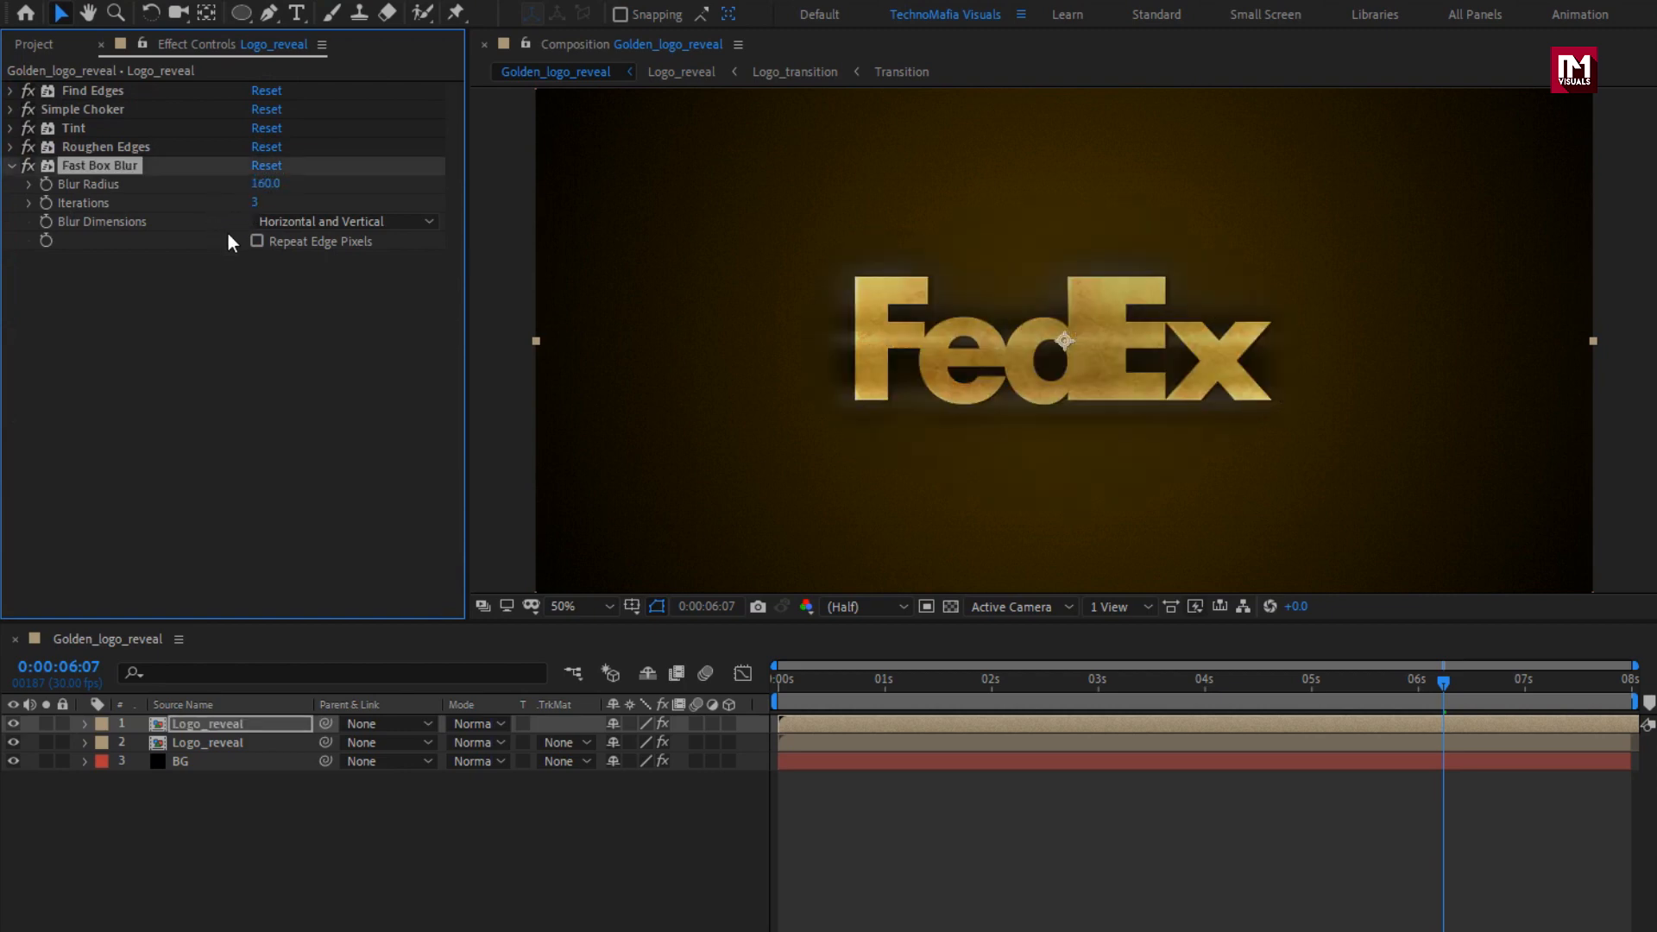
text(1)
key(Return)
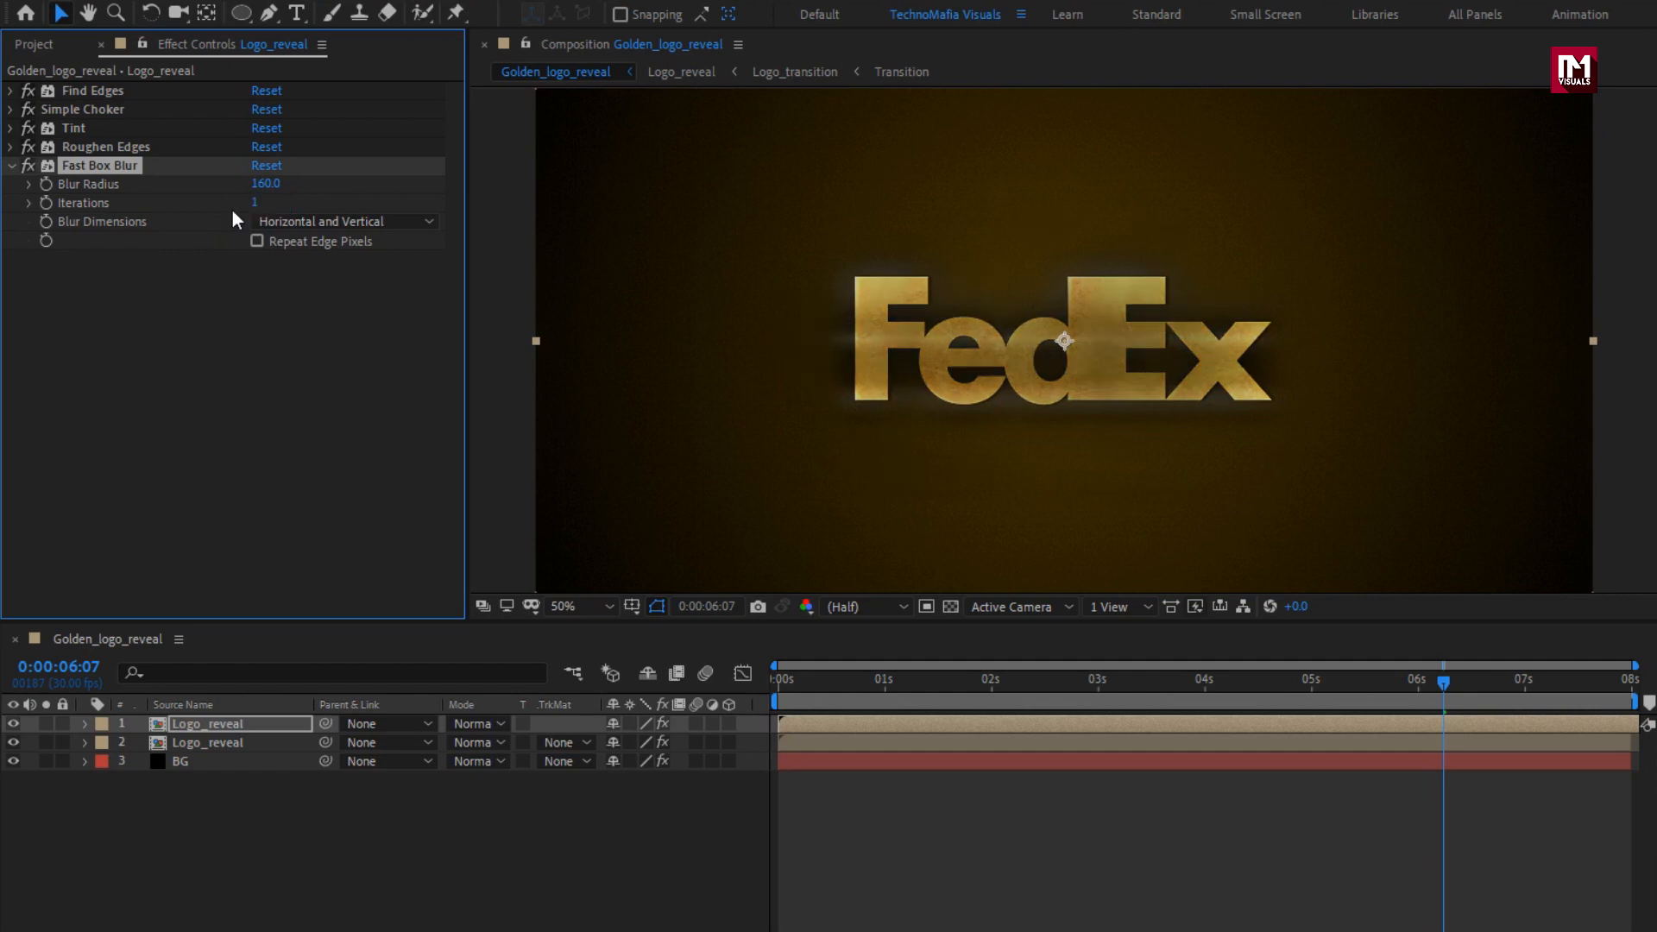
click(335, 223)
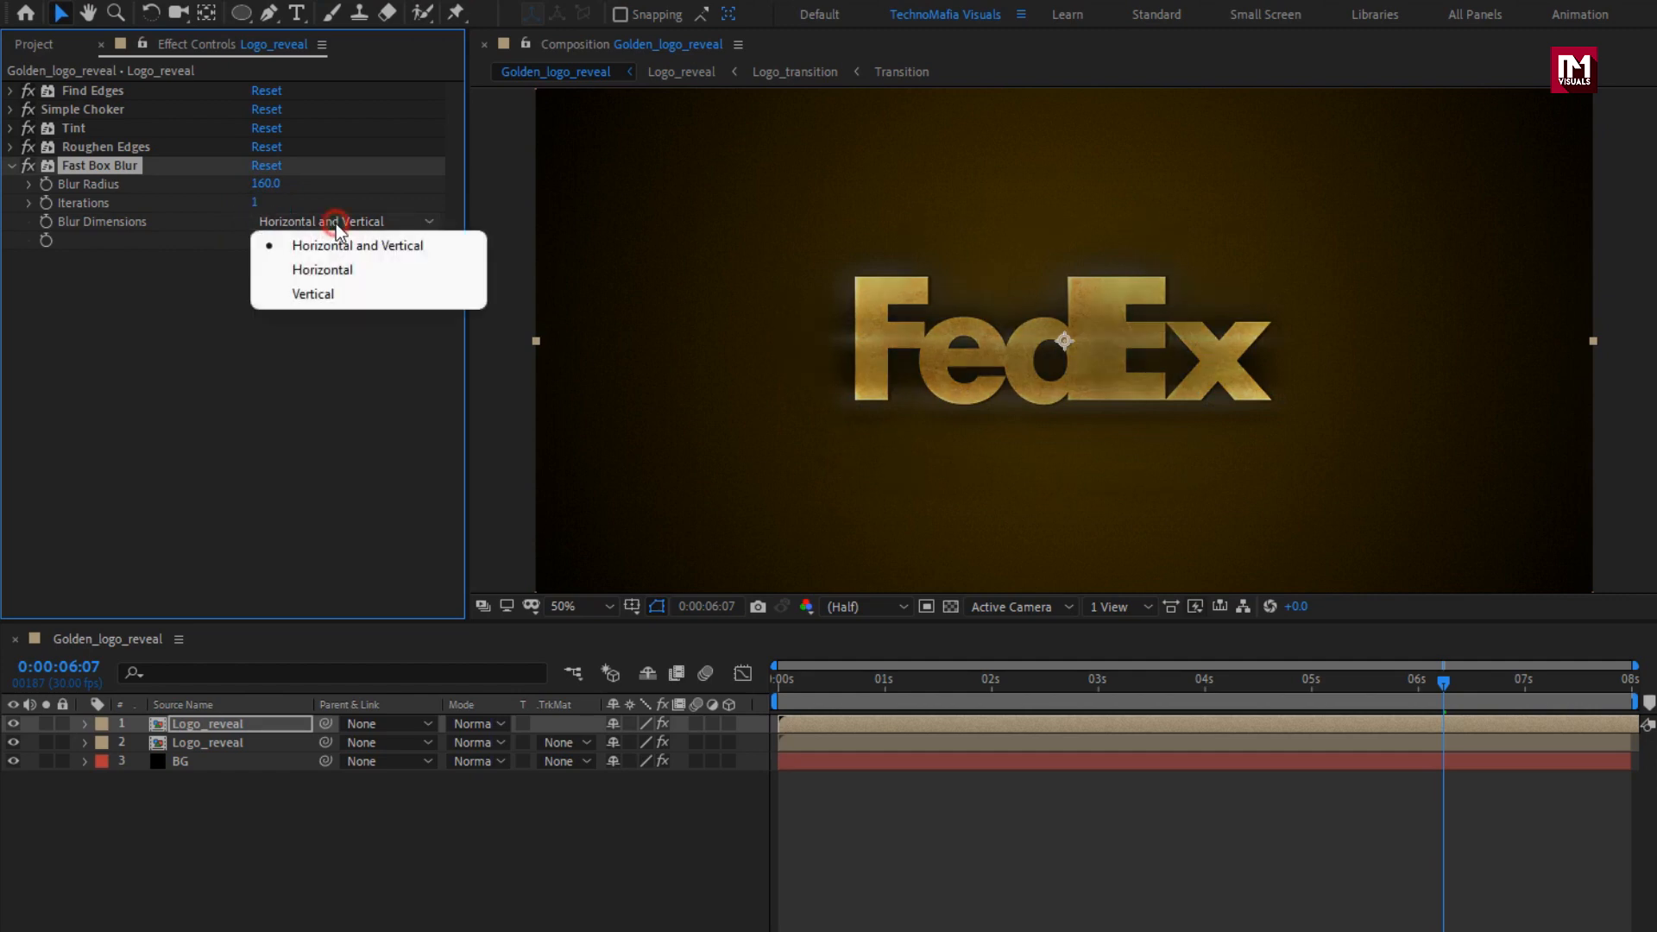
click(341, 269)
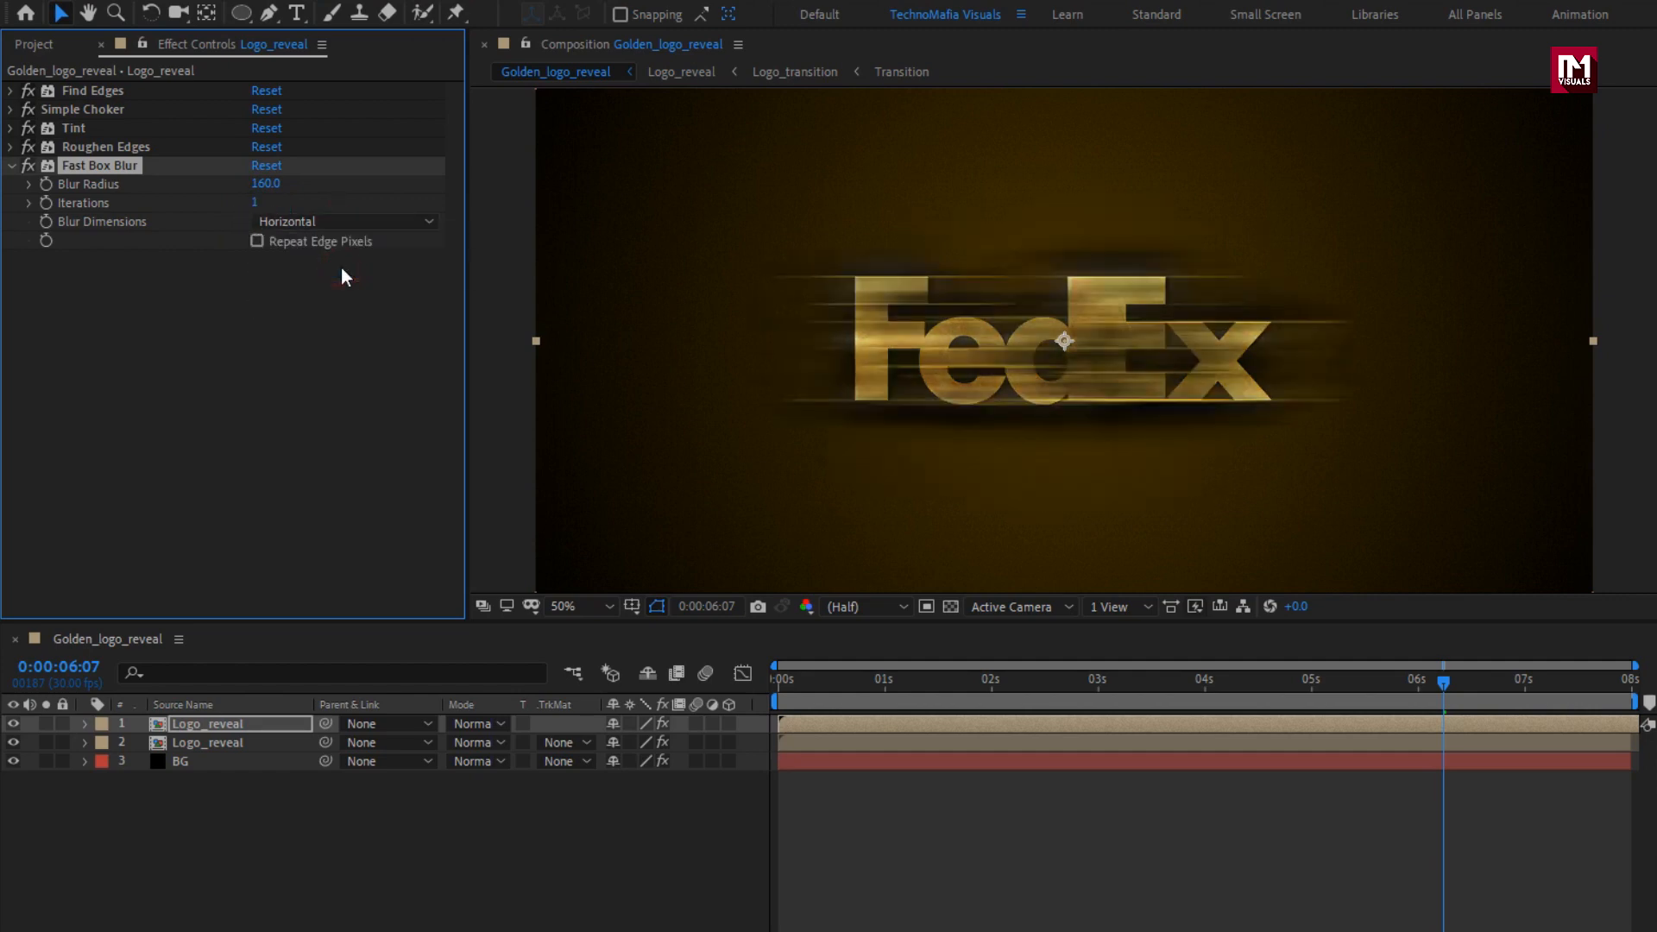
Apply Curves to the uppermost Logo_reveal layer and shape its RGB curve into an S with raised highlights and lowered shadows.
click(1422, 73)
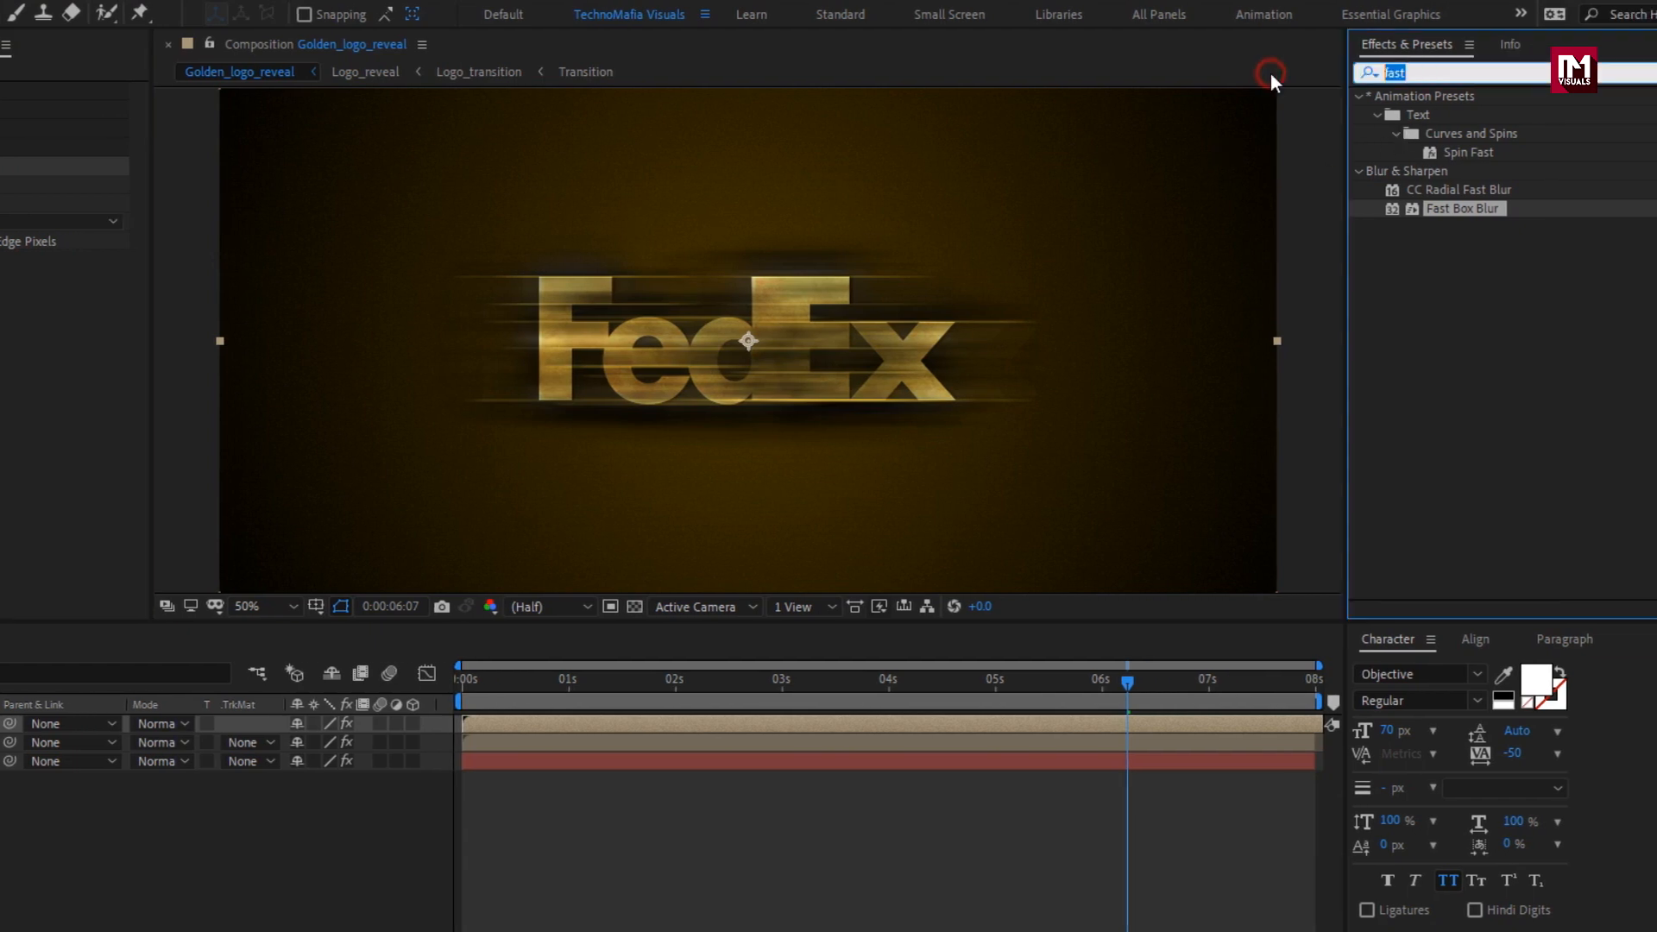
text(curv)
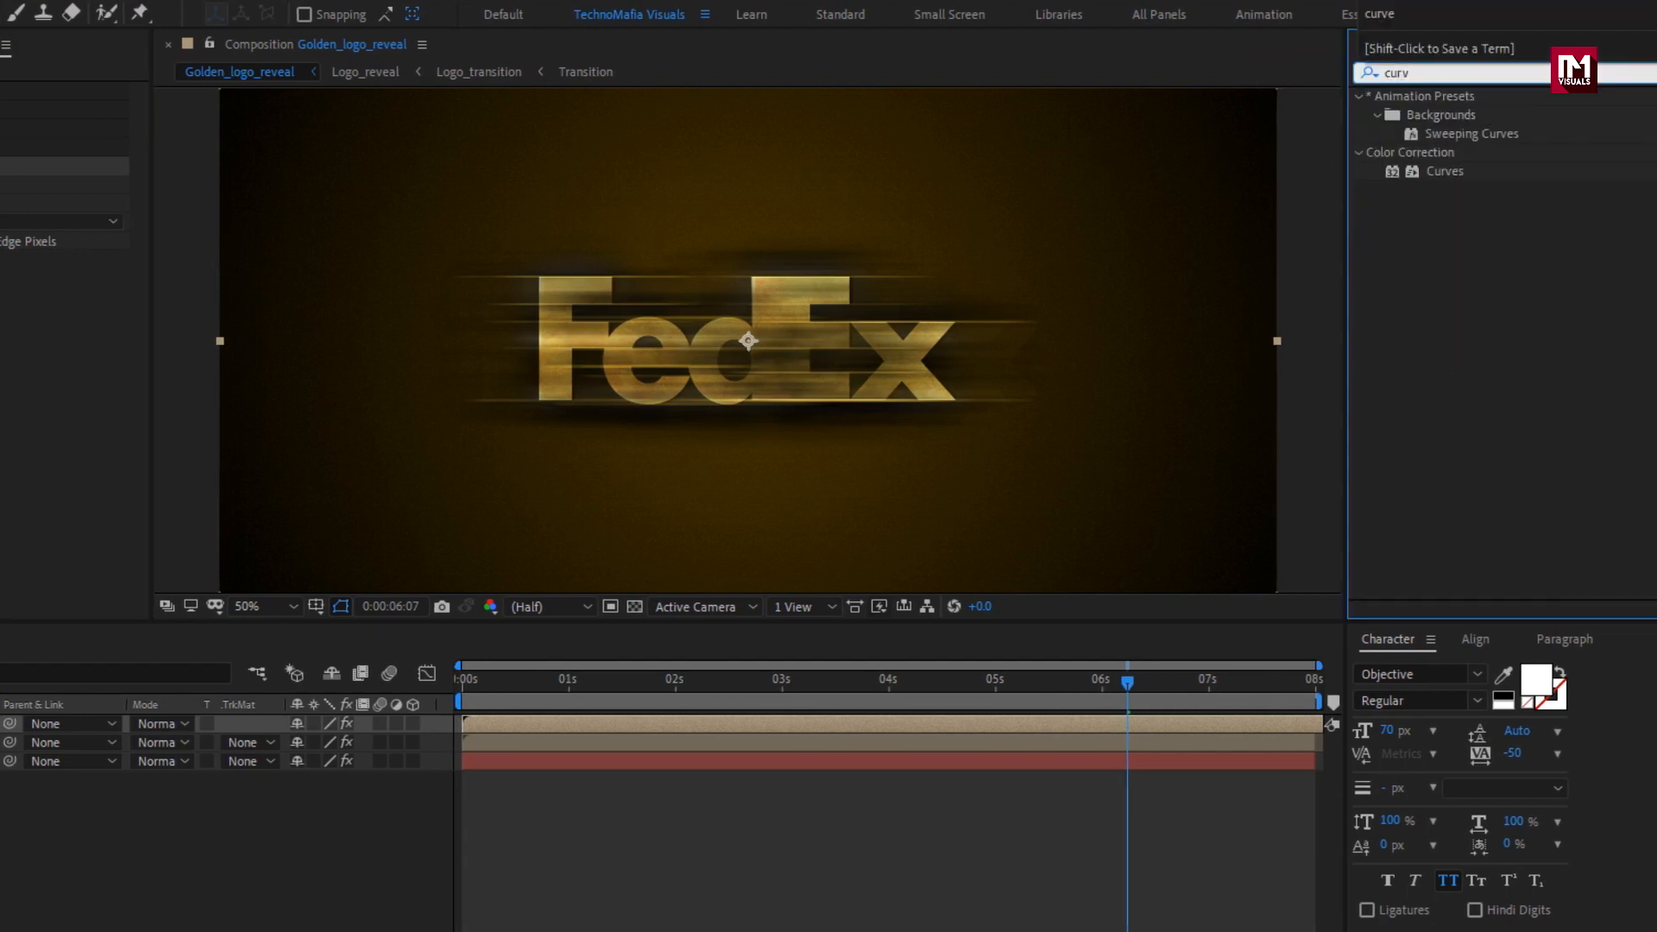
double_click(1447, 173)
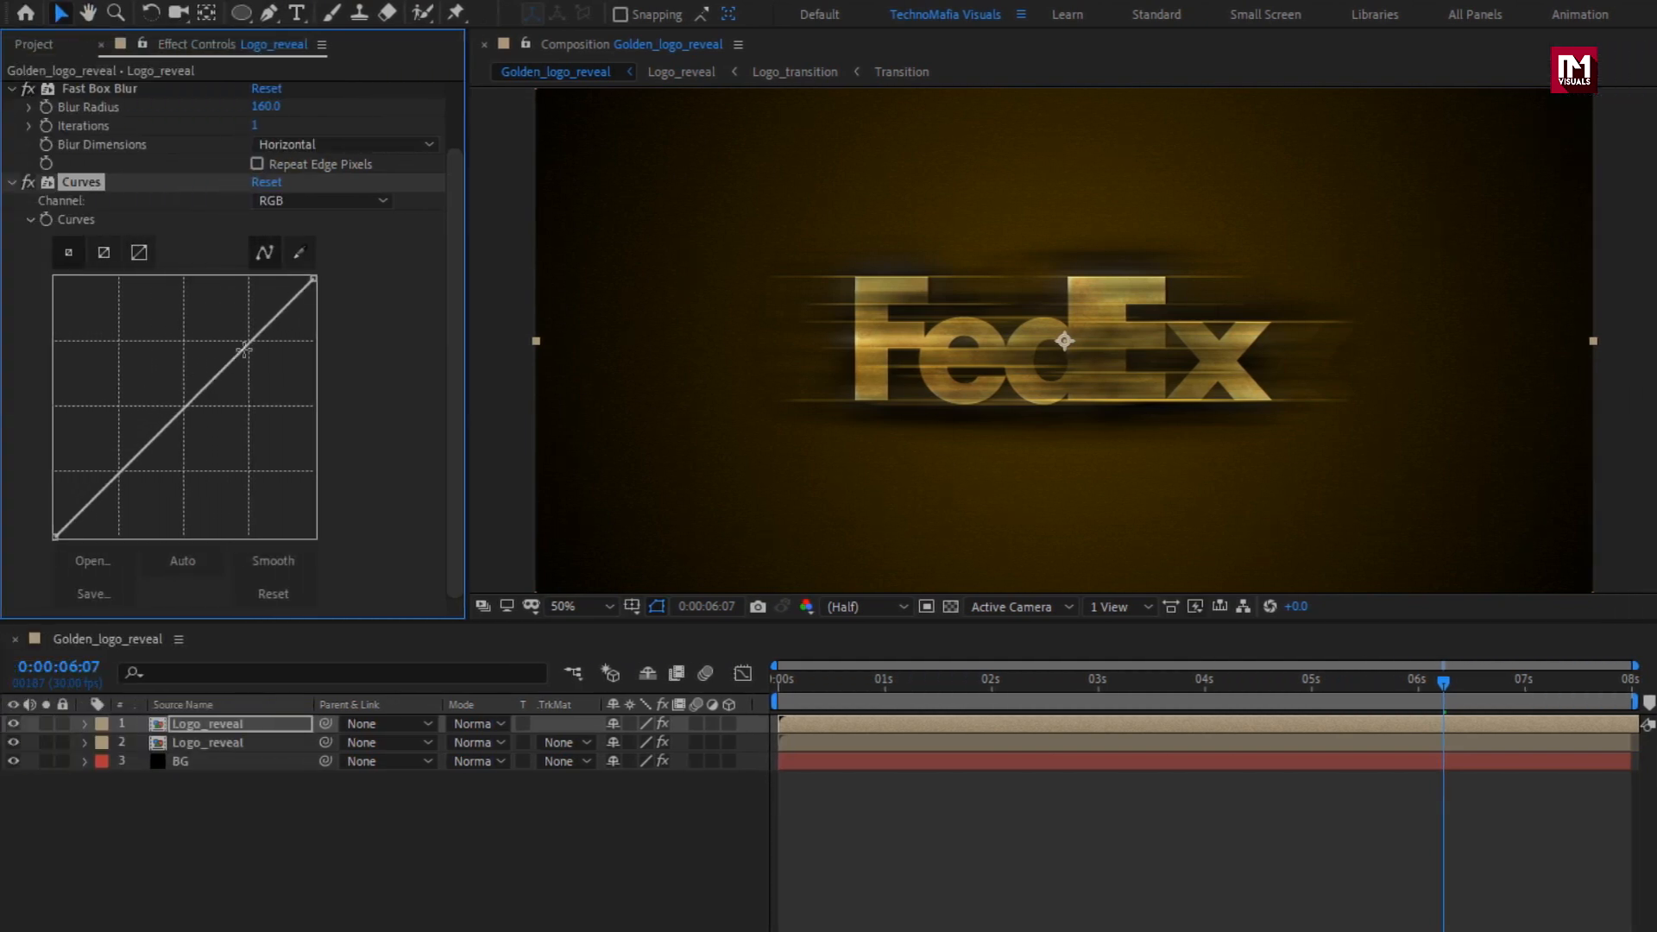
drag(244, 349, 207, 297)
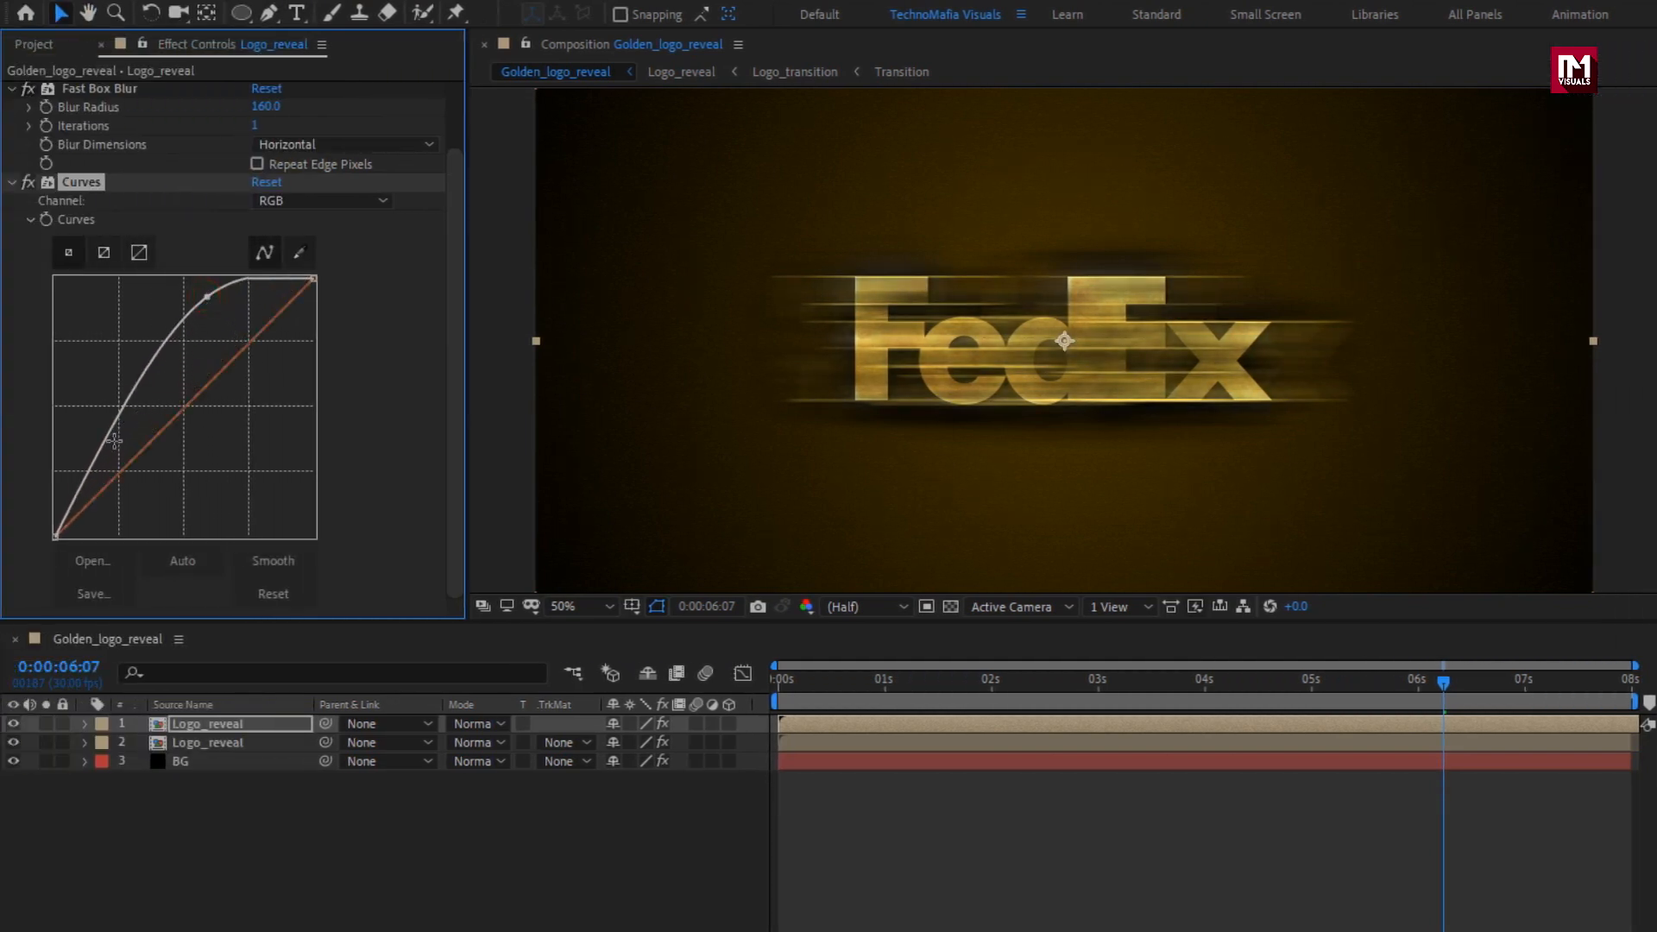
drag(114, 440, 122, 491)
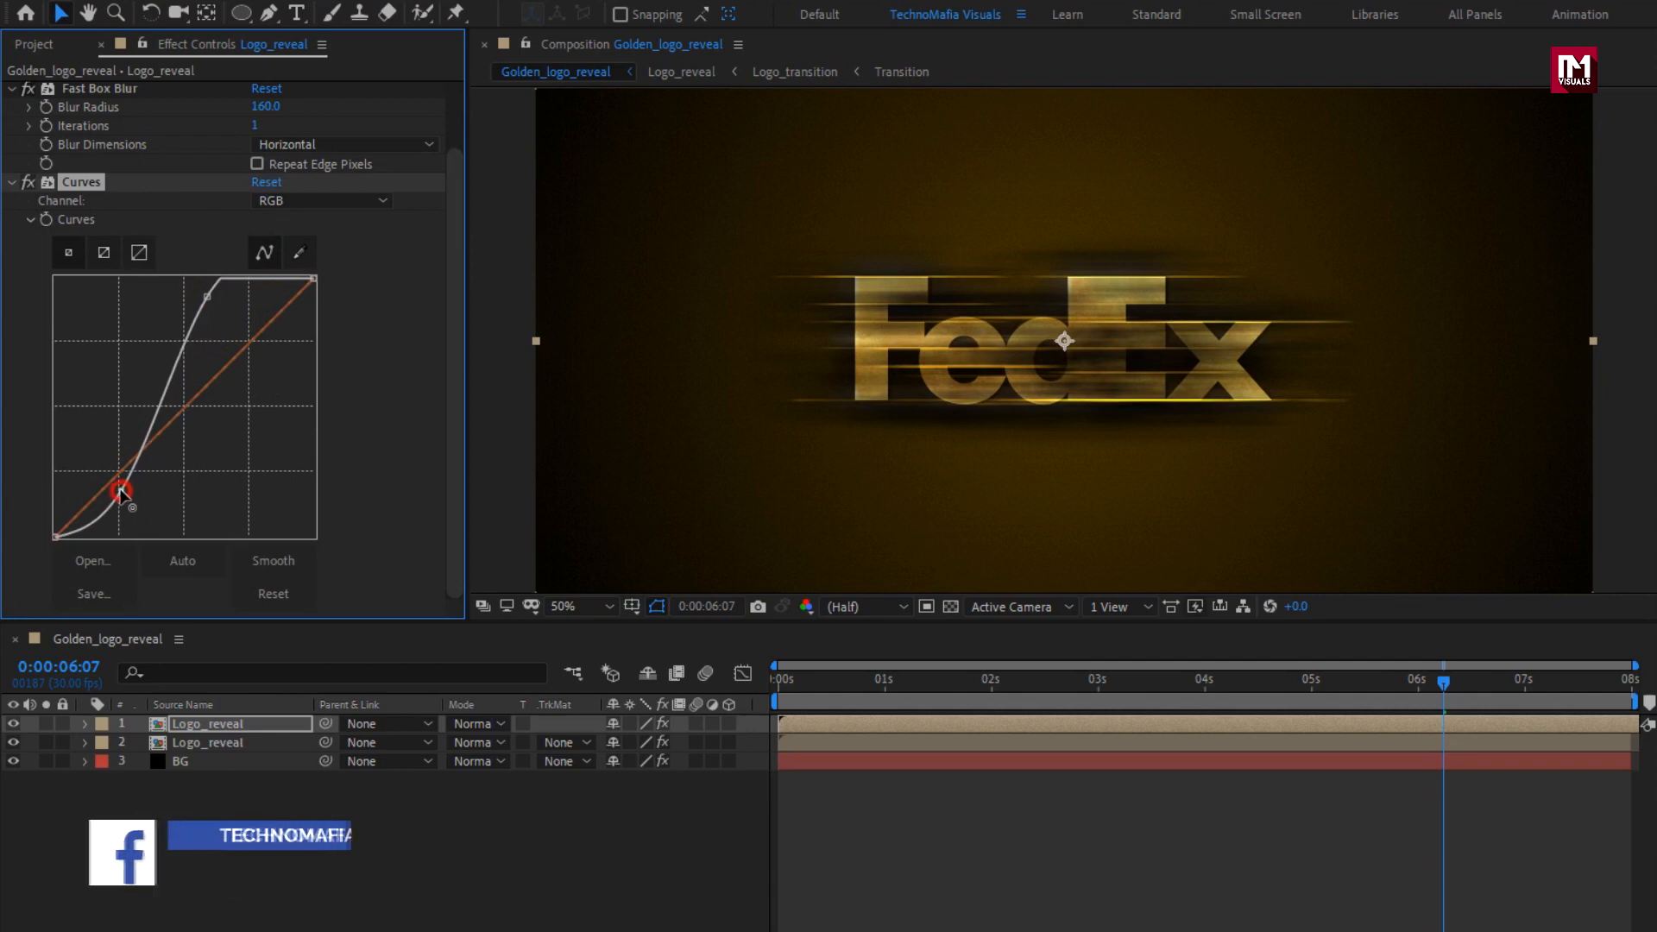
drag(207, 297, 215, 311)
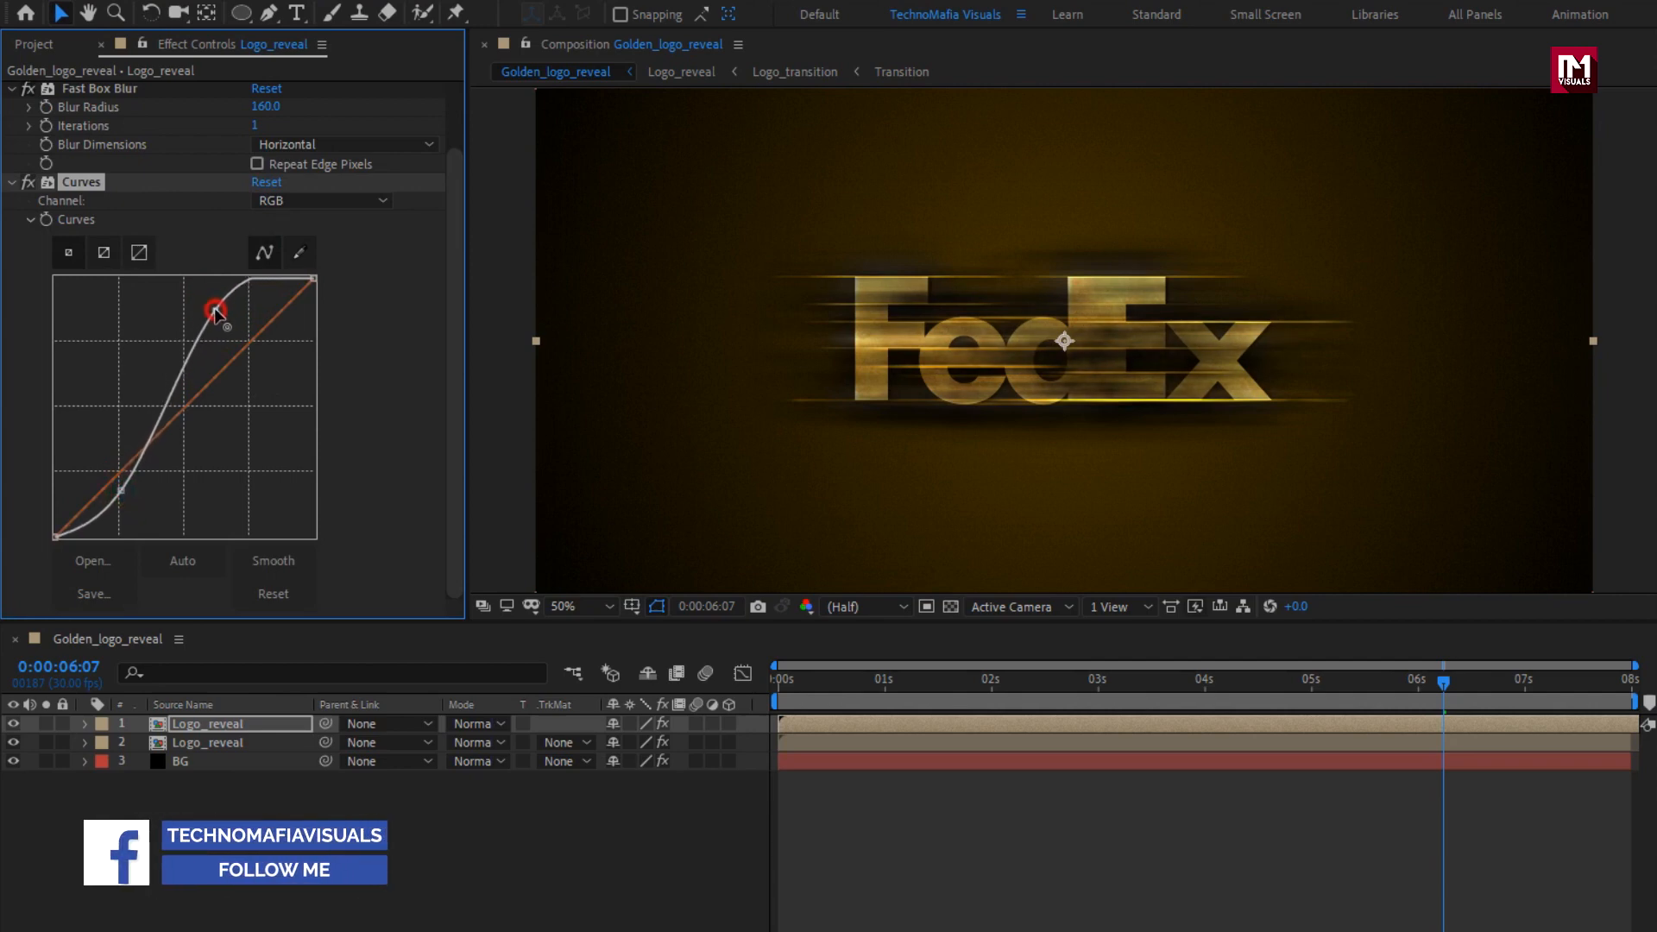
drag(122, 491, 129, 493)
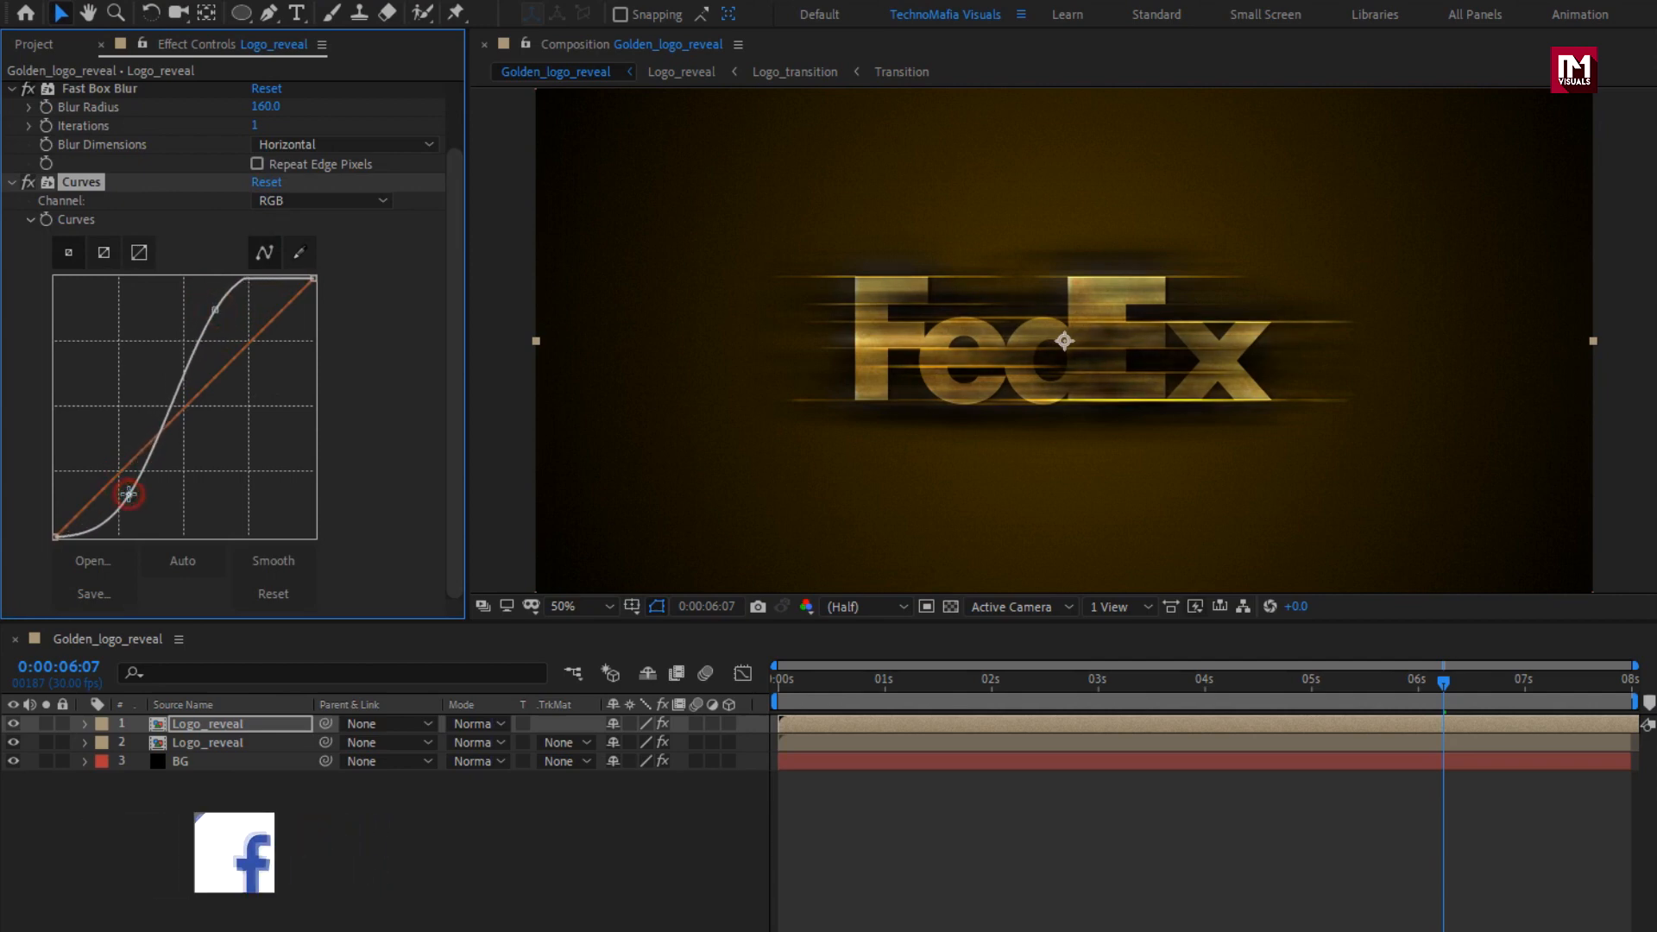
Set the uppermost Logo_reveal layer's blending mode to Add and scrub through the reveal to about 0:00:04:24.
click(201, 726)
click(465, 724)
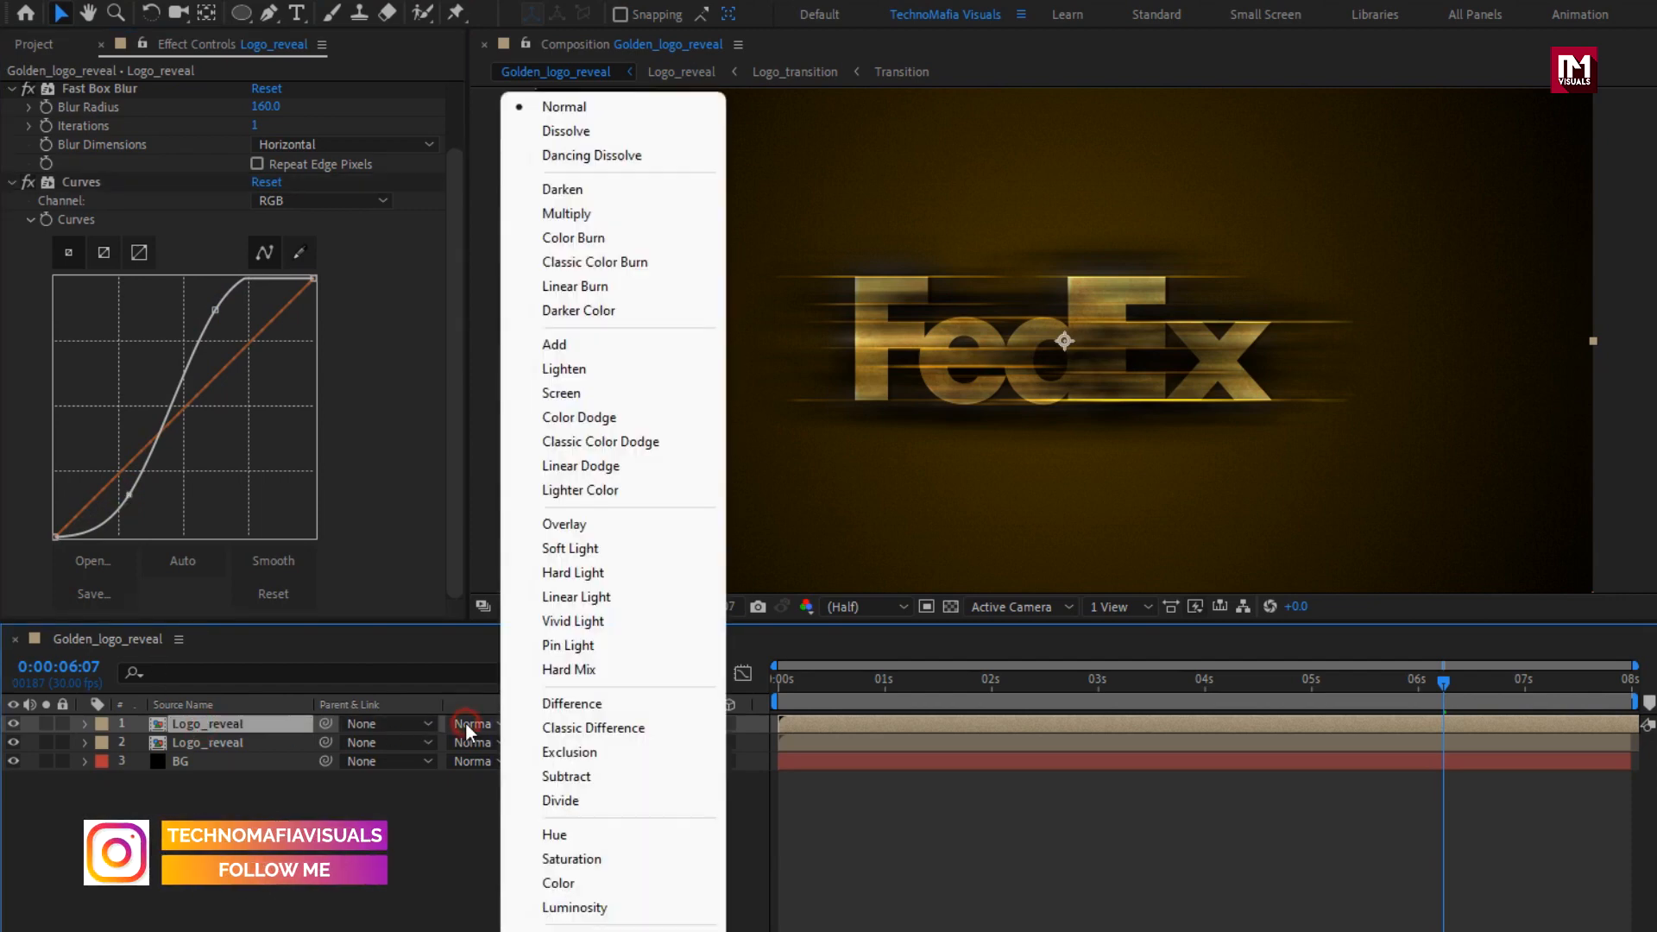
click(536, 345)
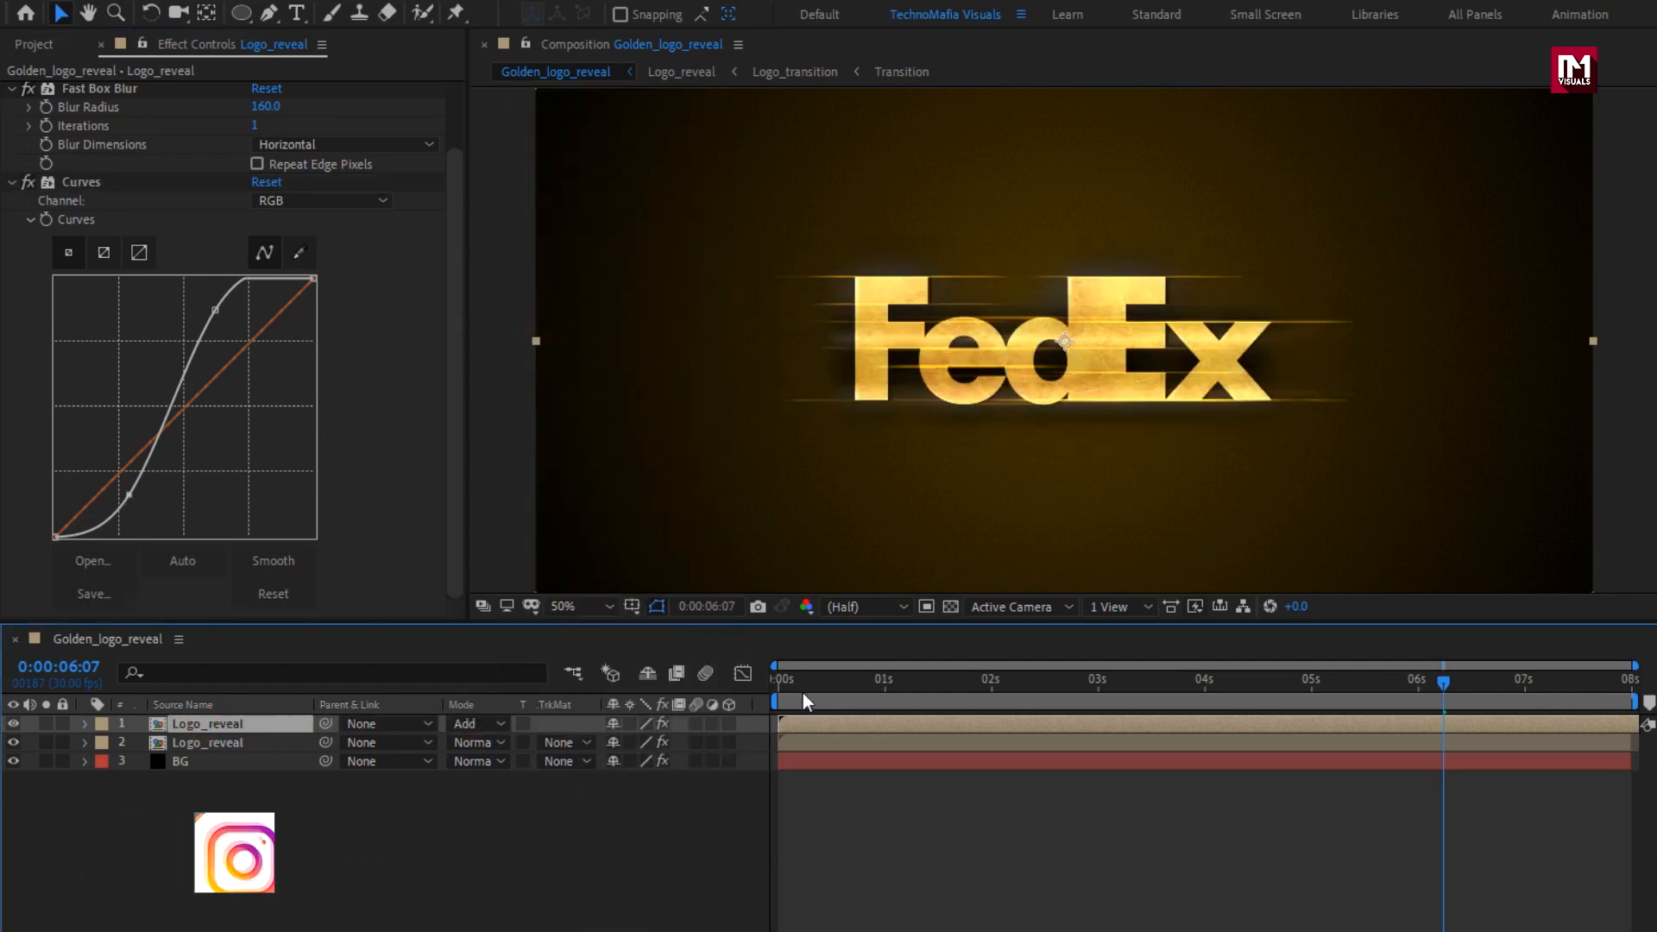
drag(803, 692, 1297, 688)
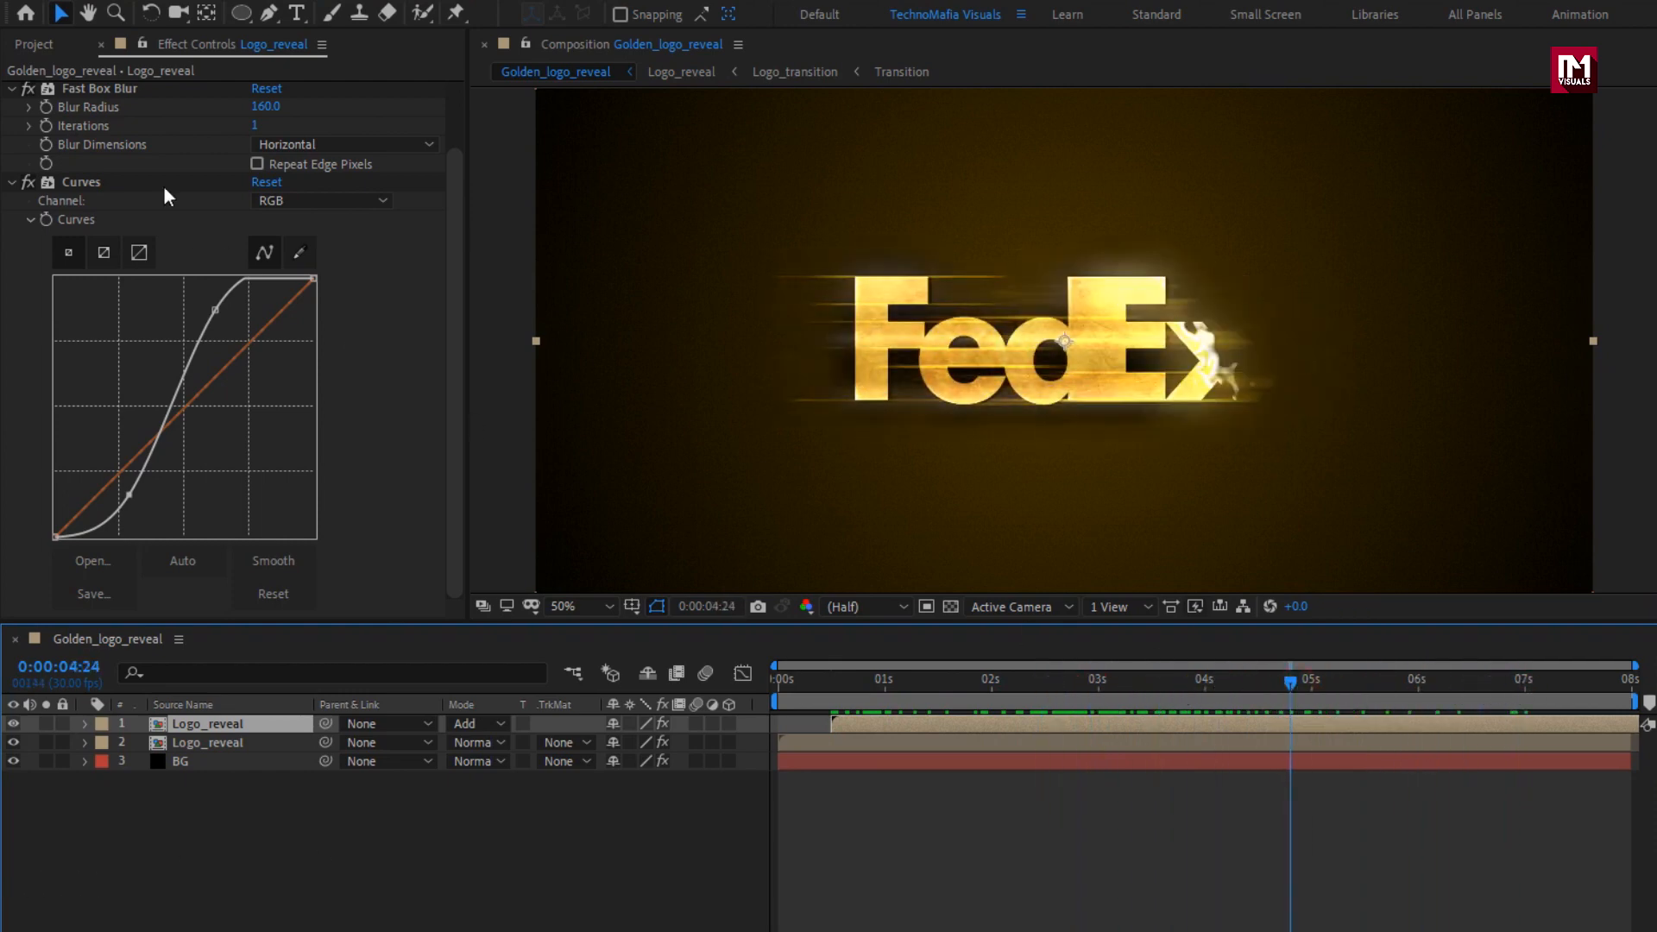
Add another copy of the Logo_reveal composition as the uppermost layer and darken its midtones with a Curves effect.
click(35, 44)
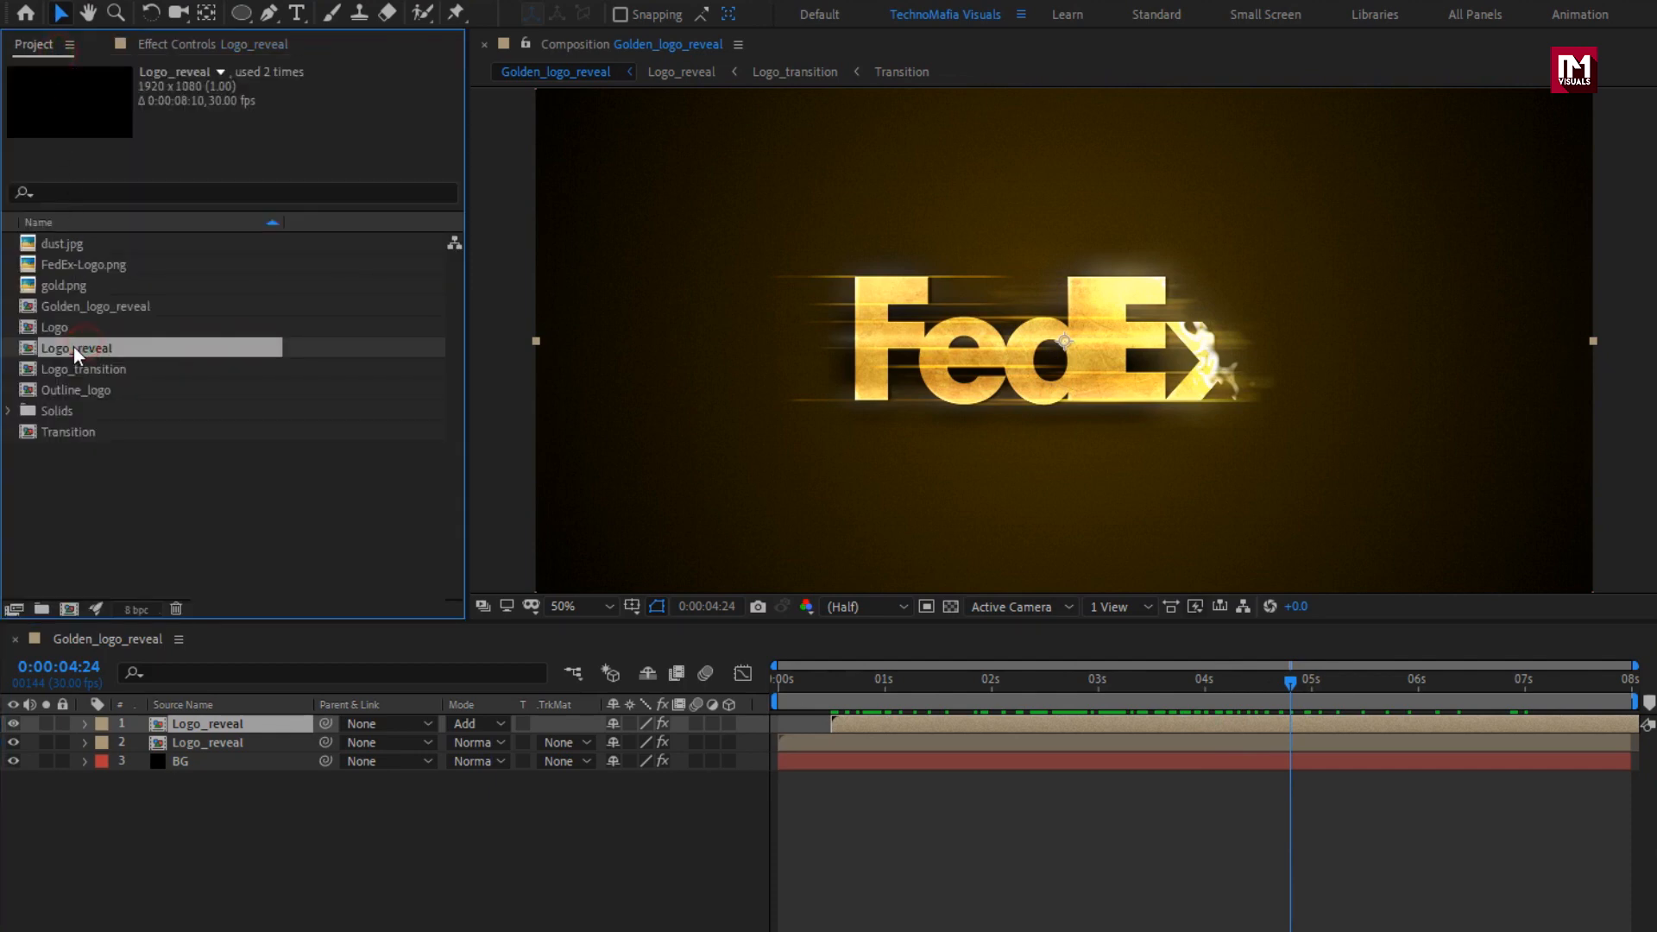
drag(76, 349, 247, 722)
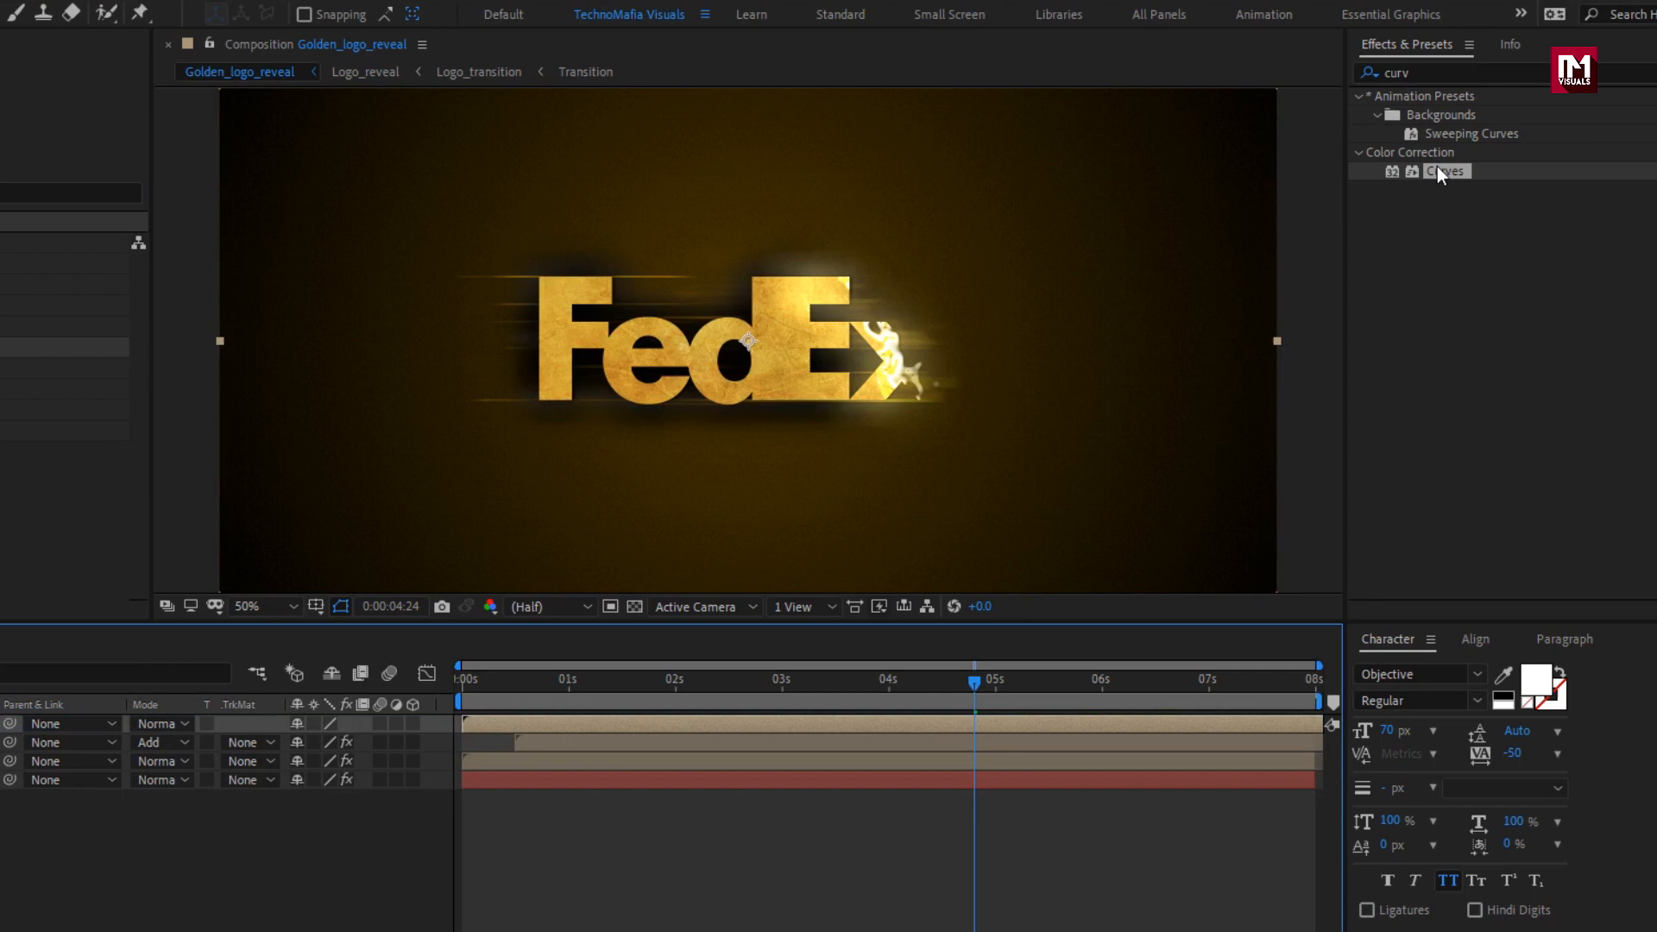
double_click(1444, 170)
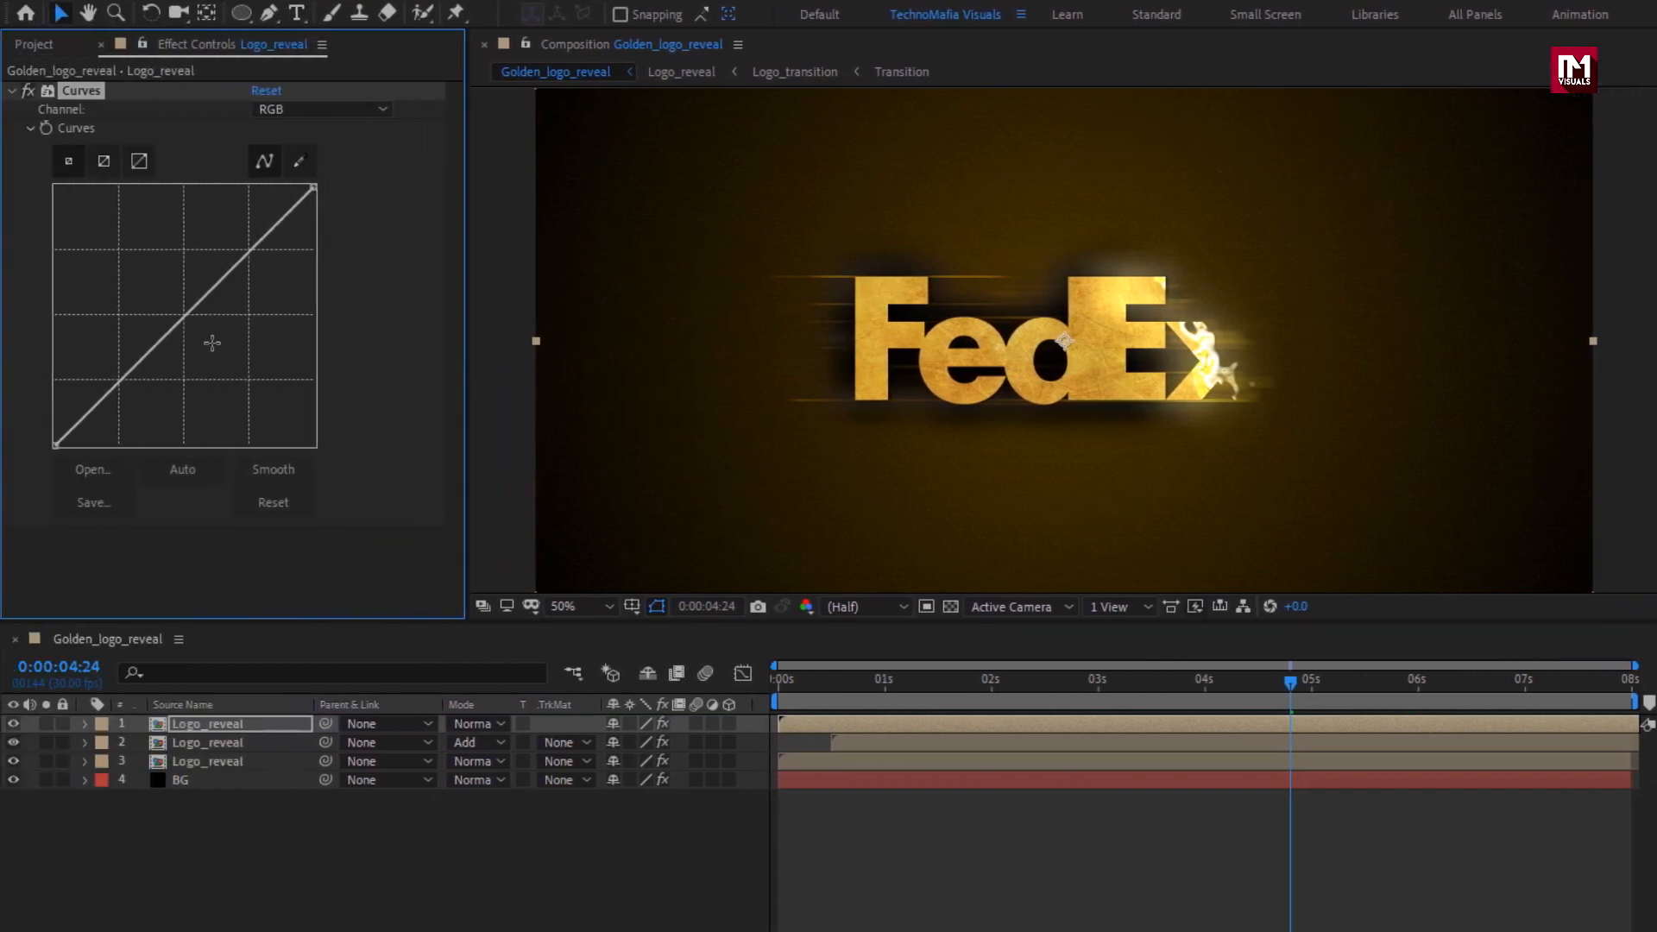
click(181, 325)
drag(182, 326, 200, 340)
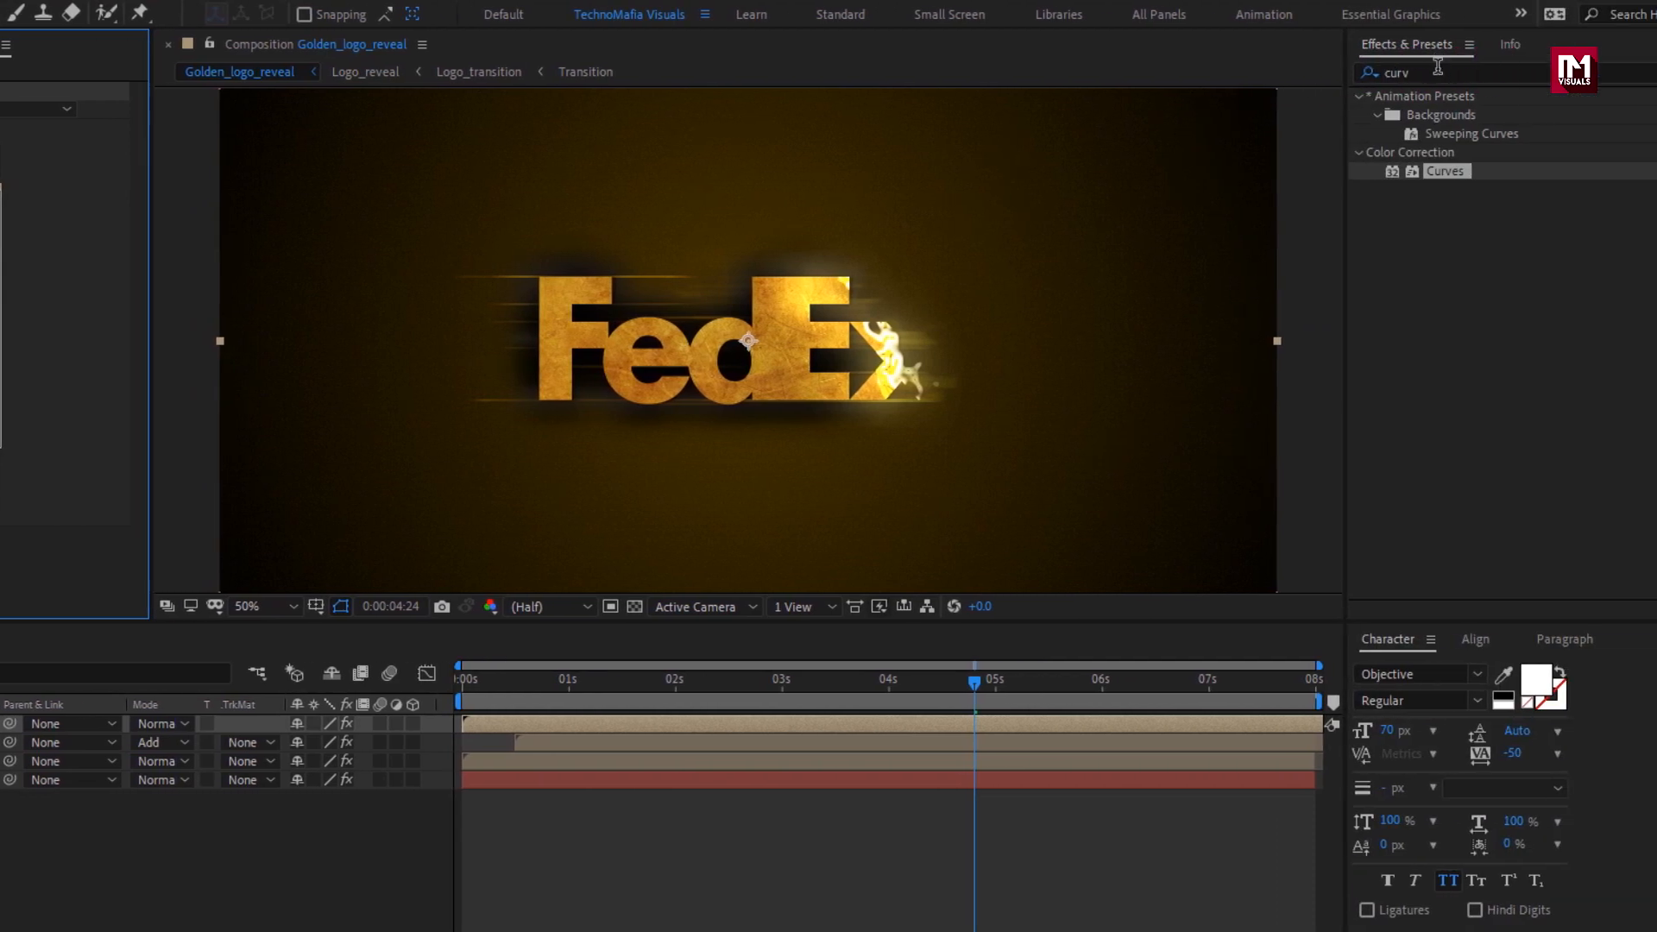
Apply Simple Choker with a Choke Matte of 8 to the uppermost Logo_reveal layer and collapse both effects' settings.
drag(1430, 70, 1299, 67)
text(simp)
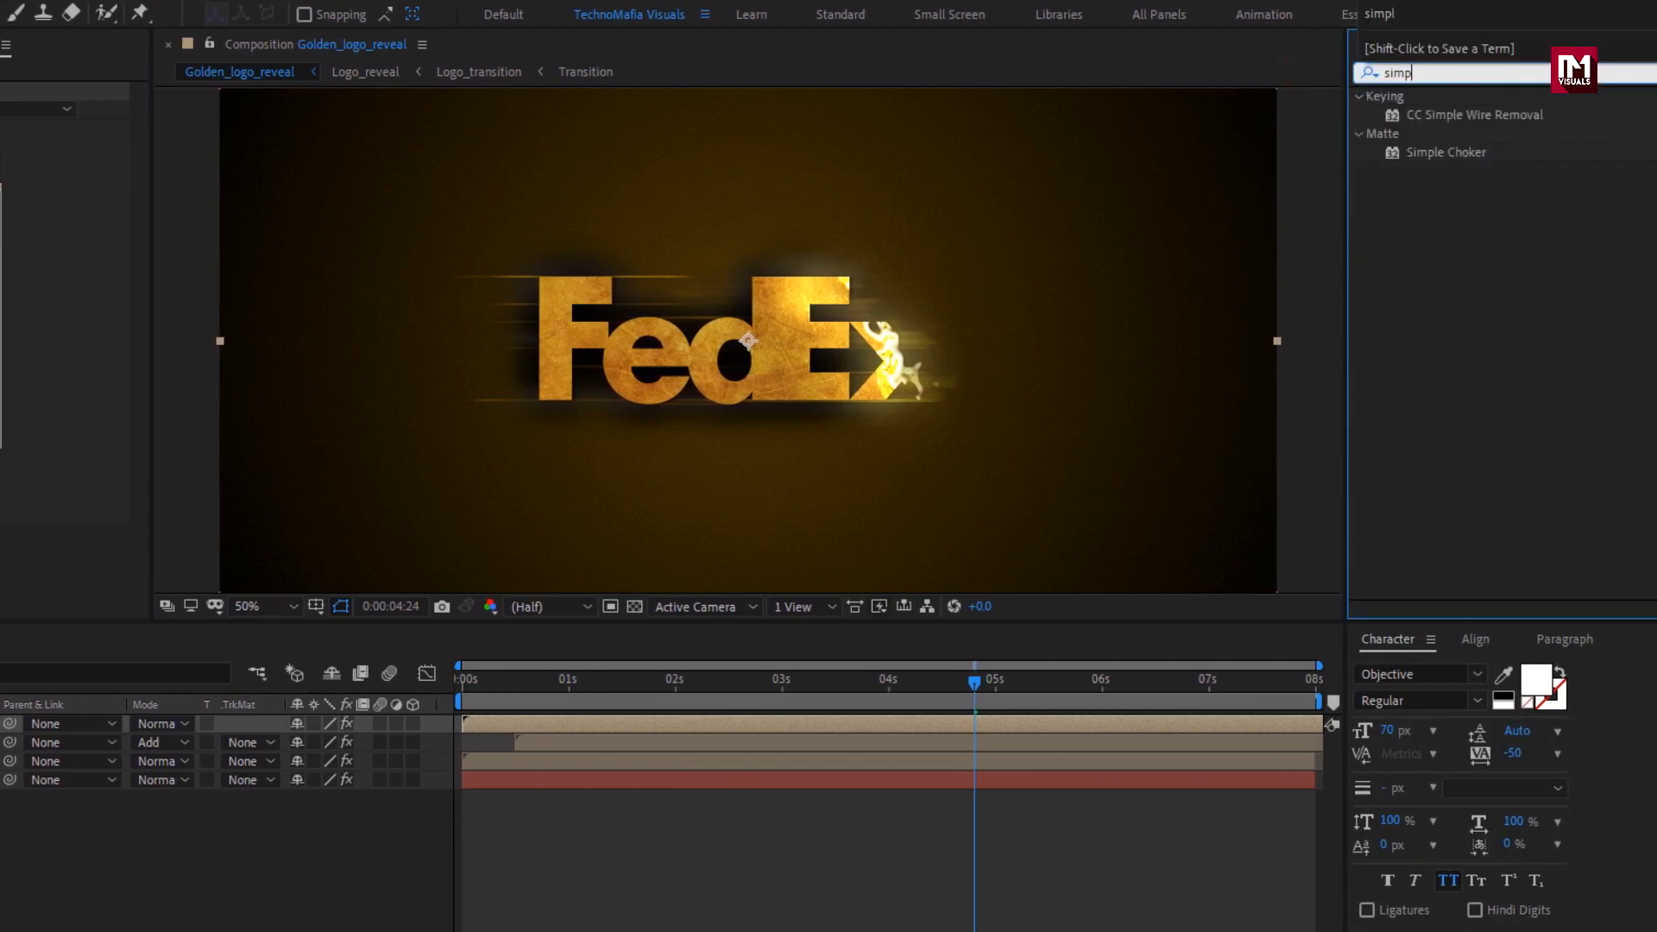
double_click(1448, 152)
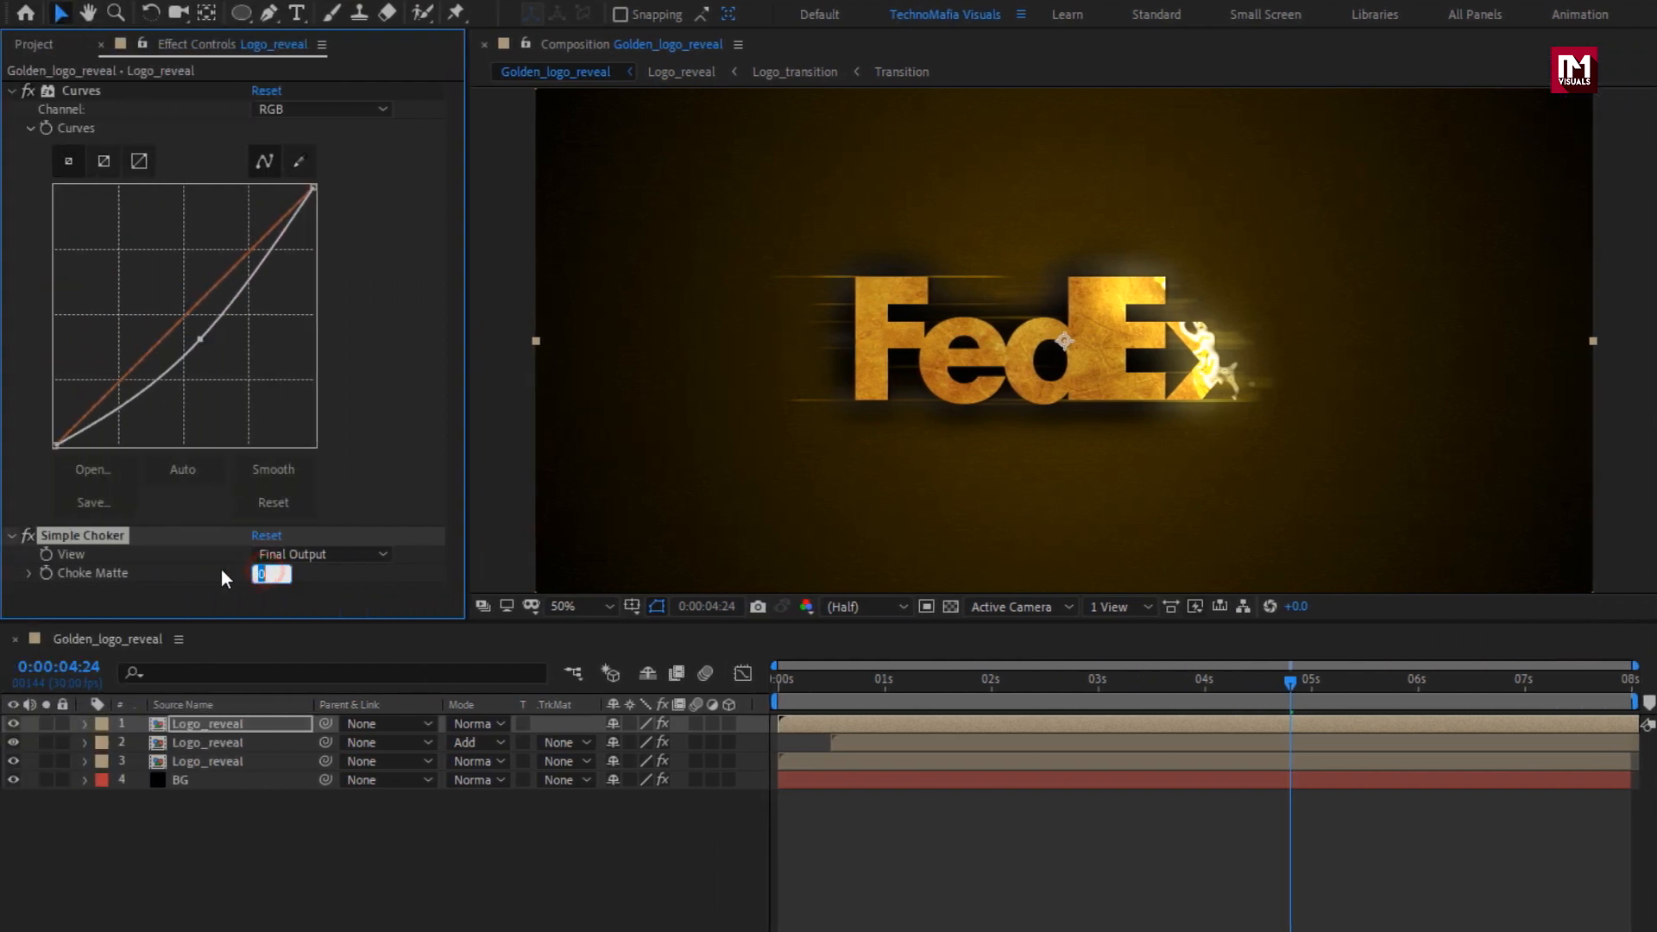
text(8)
key(Return)
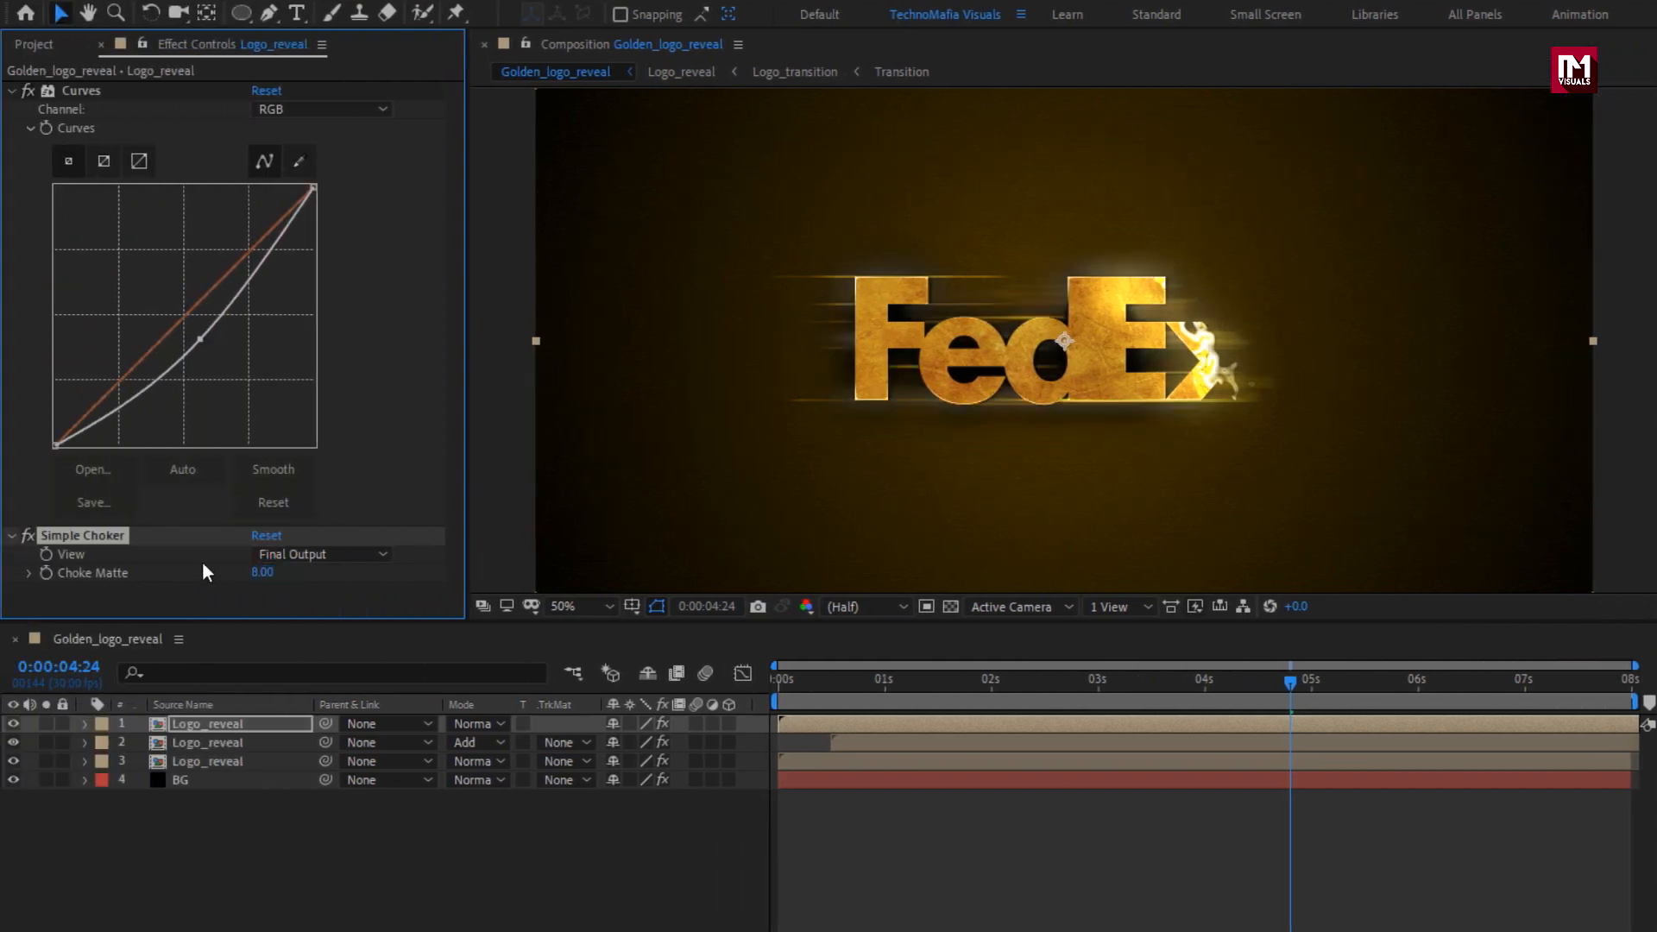
click(11, 91)
click(12, 109)
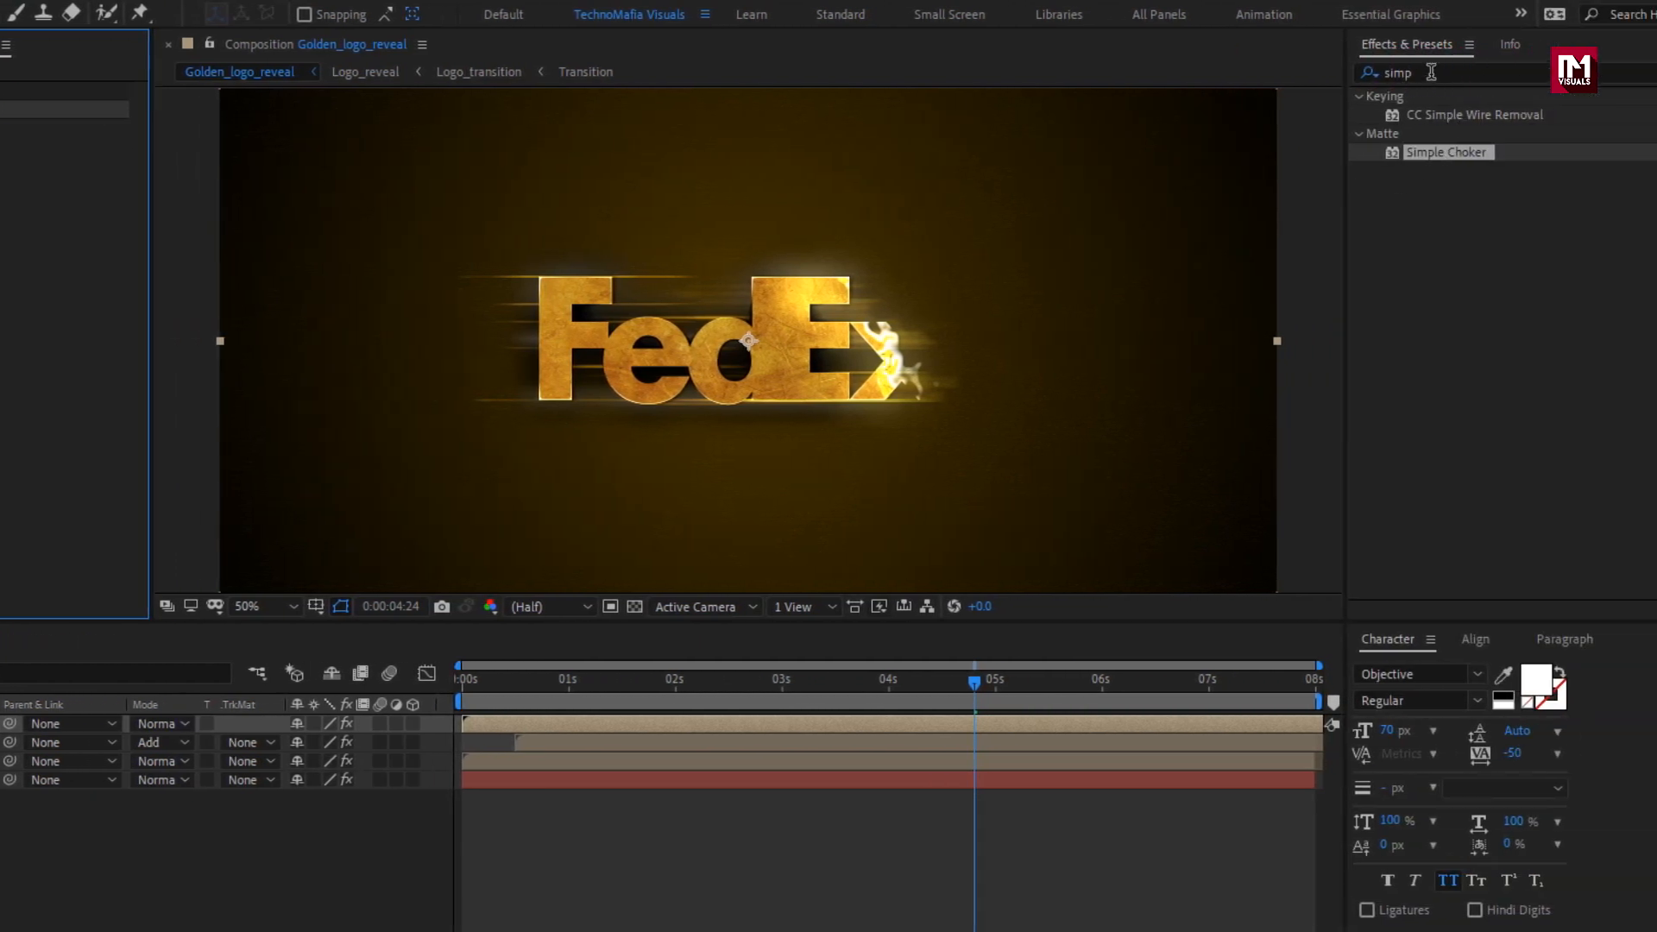
Apply Roughen Edges to the uppermost Logo_reveal layer with the Photocopy edge type and a border of 30.
drag(1432, 74, 1340, 70)
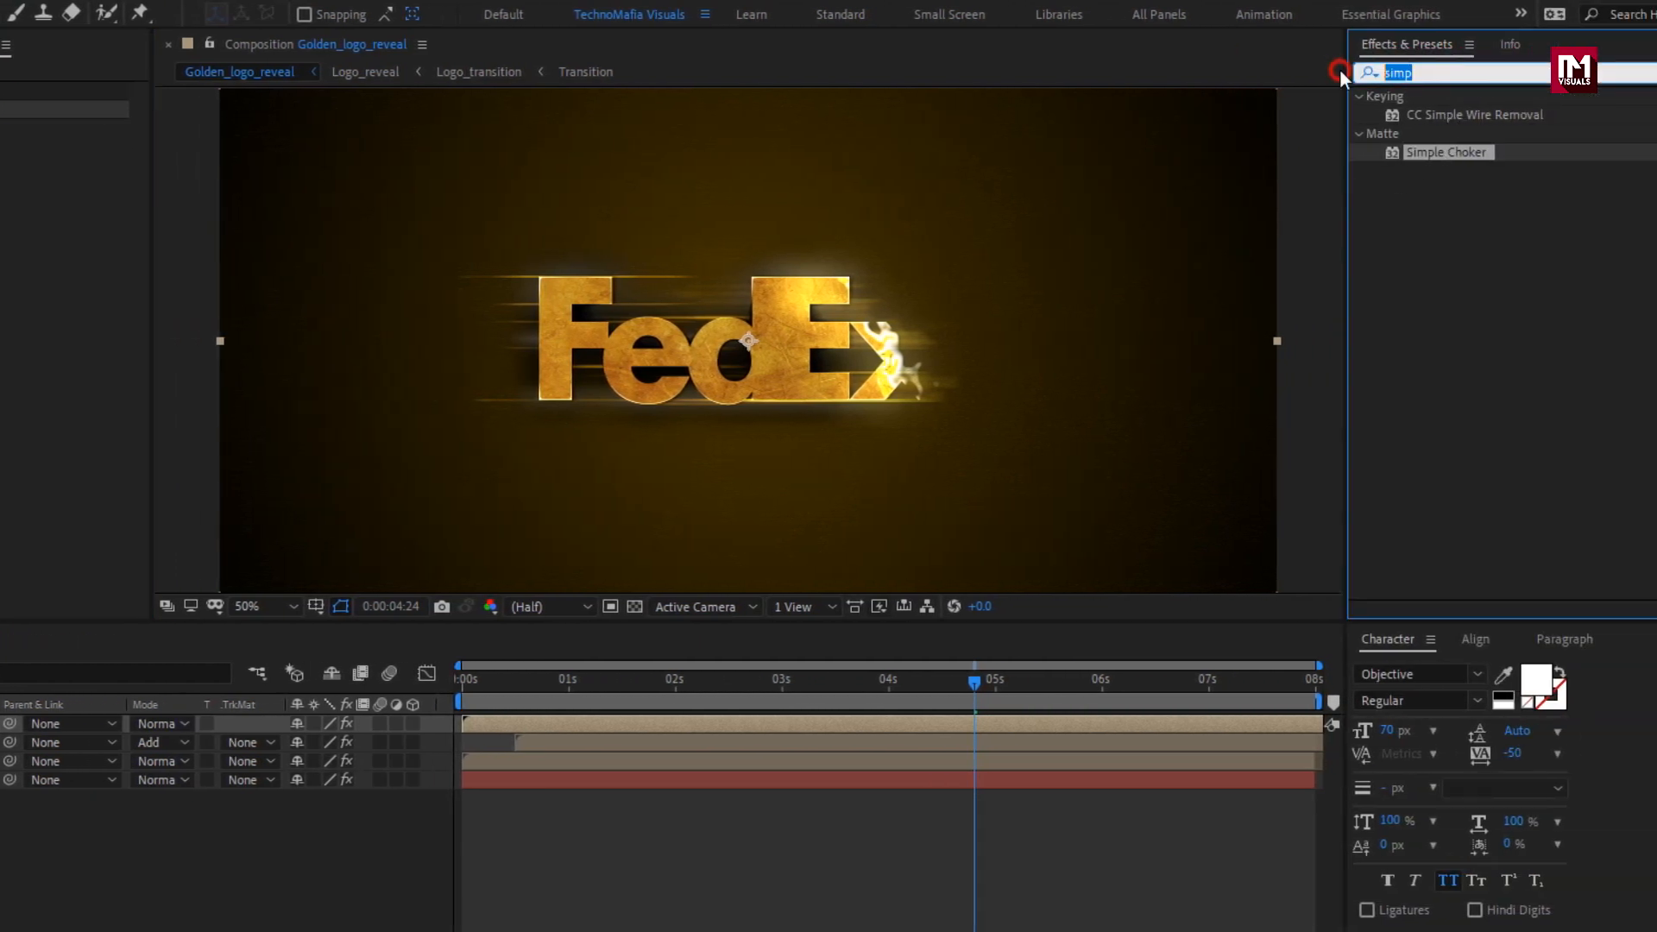
text(roug)
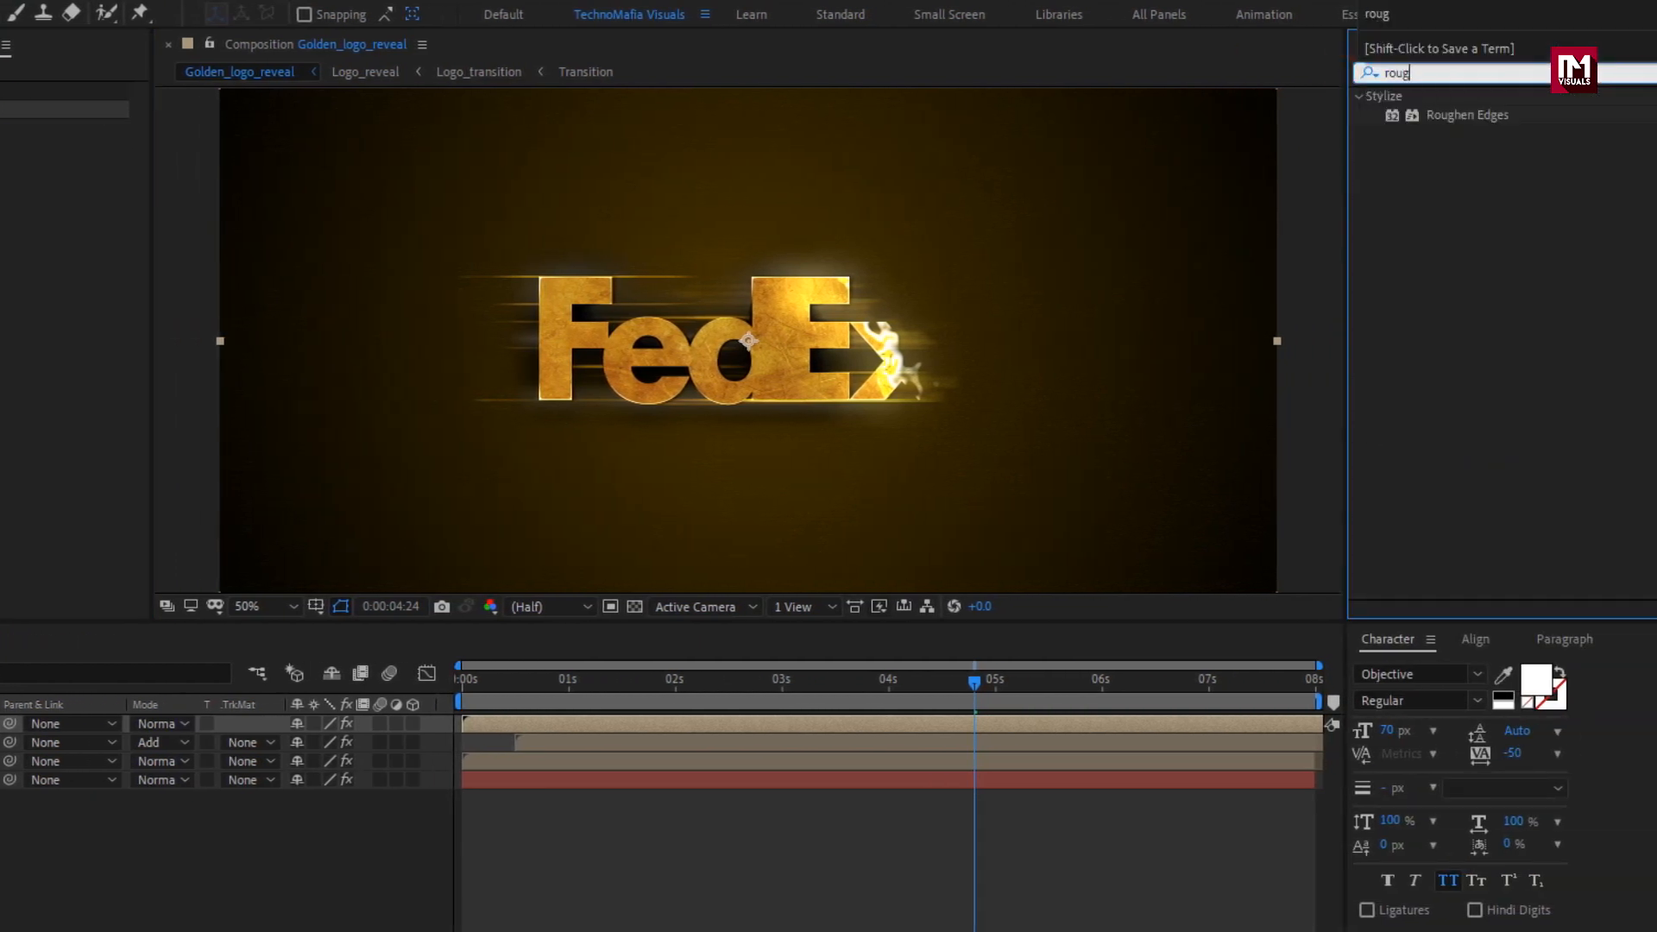
double_click(1466, 117)
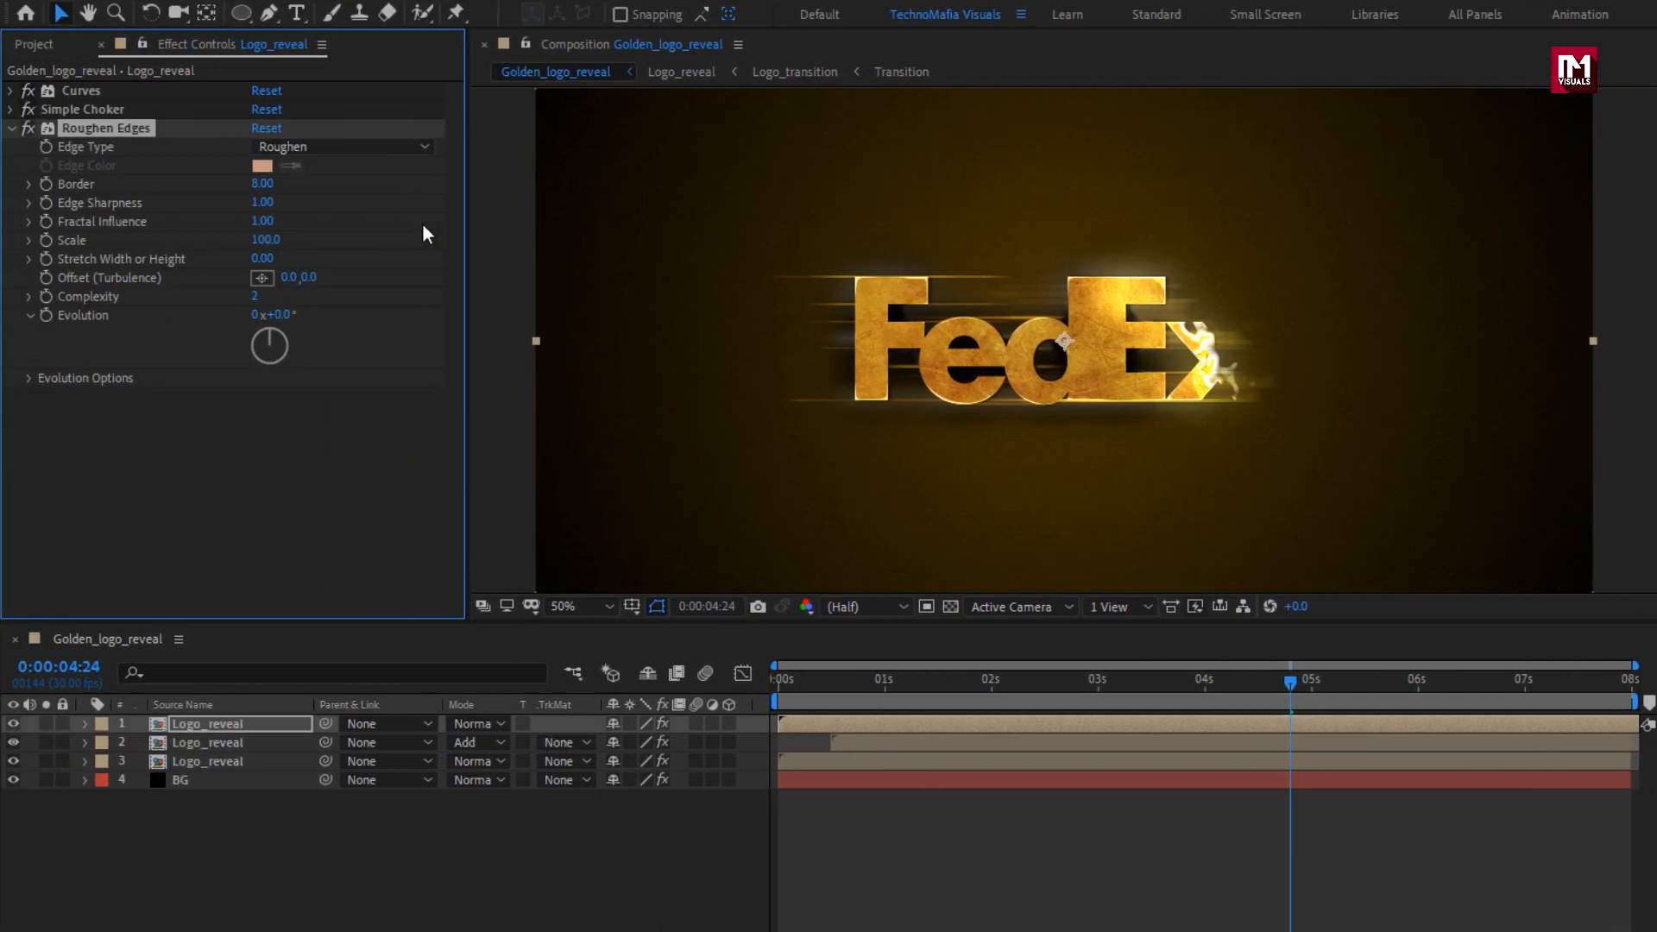
click(309, 147)
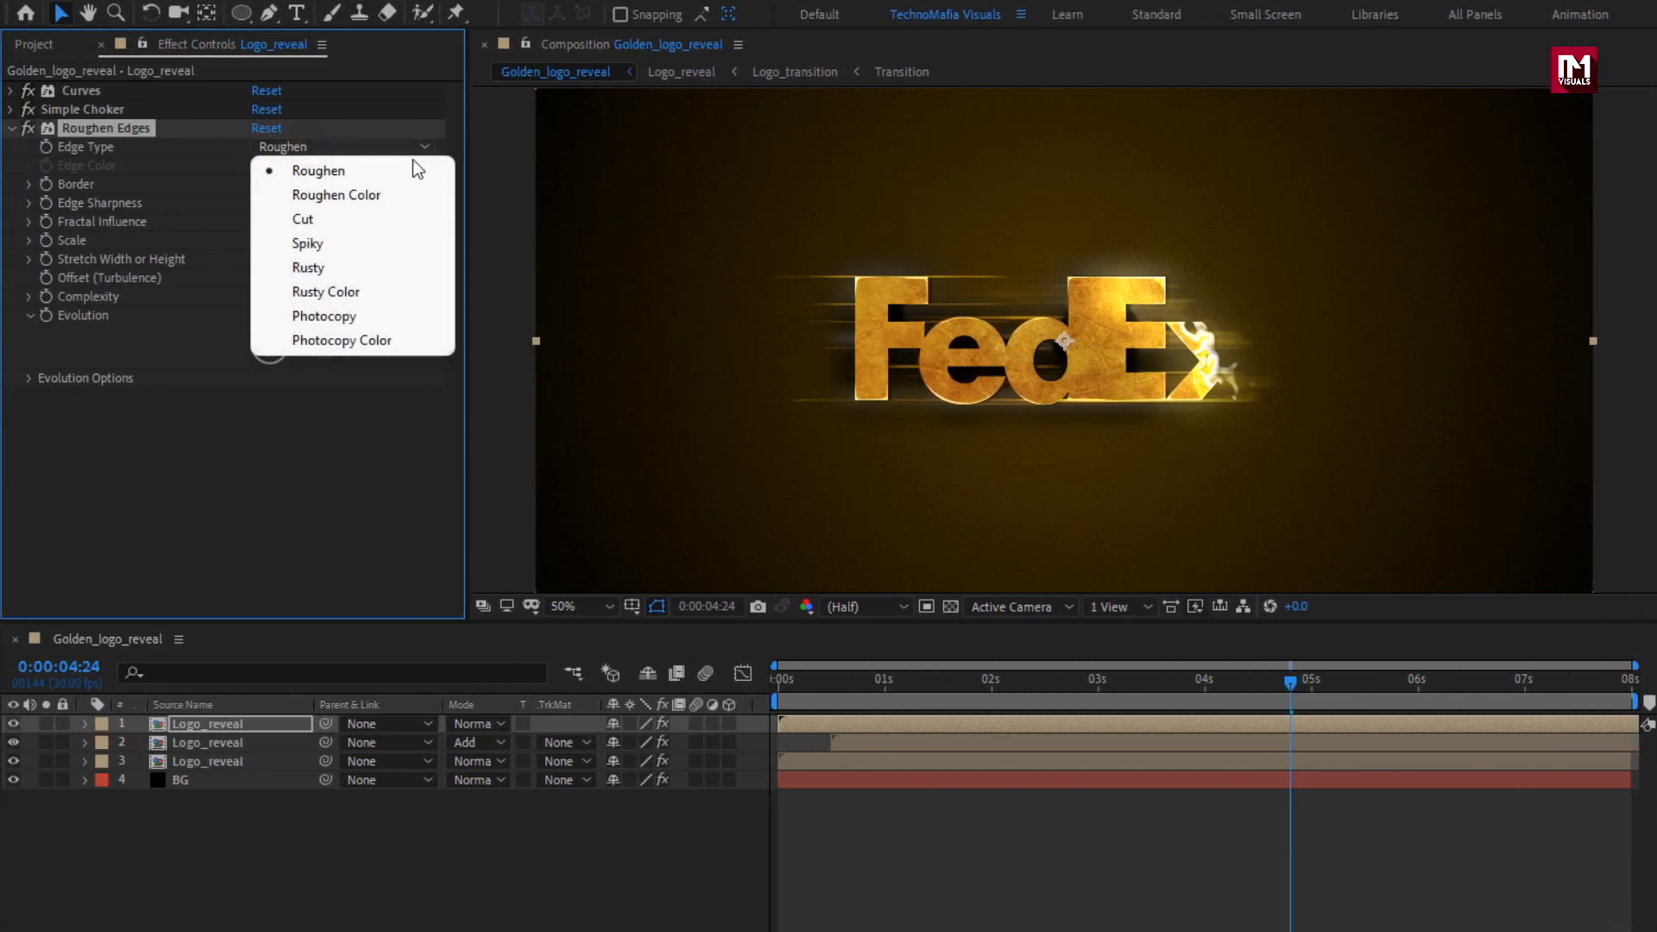
click(430, 312)
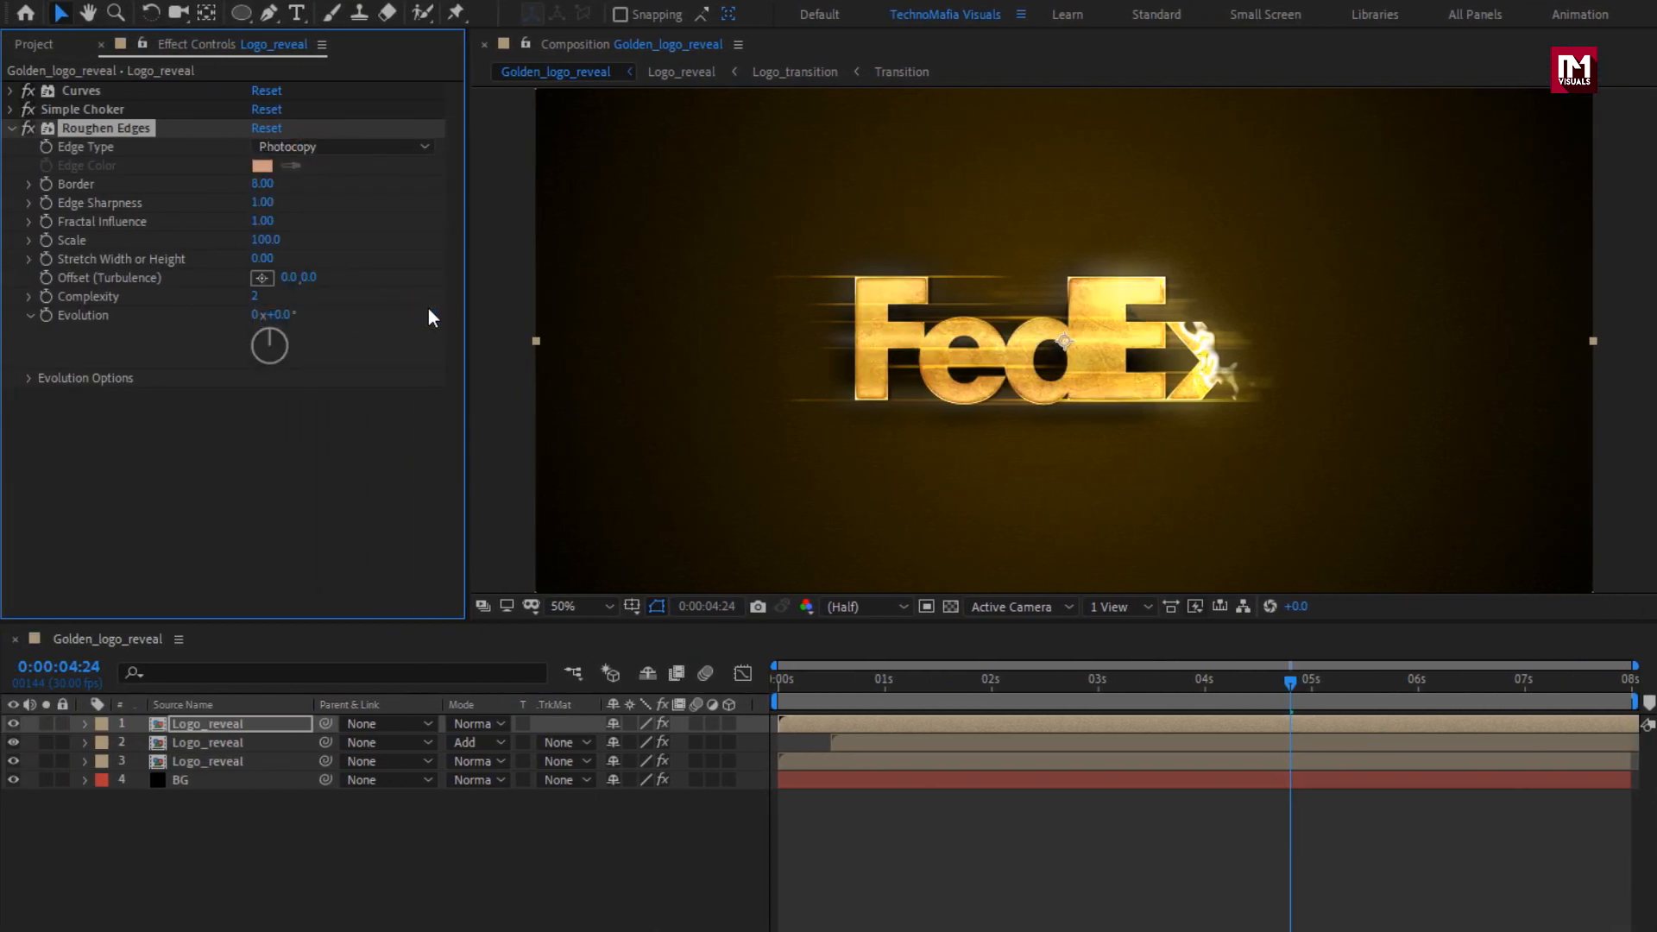
click(266, 184)
text(30)
key(Return)
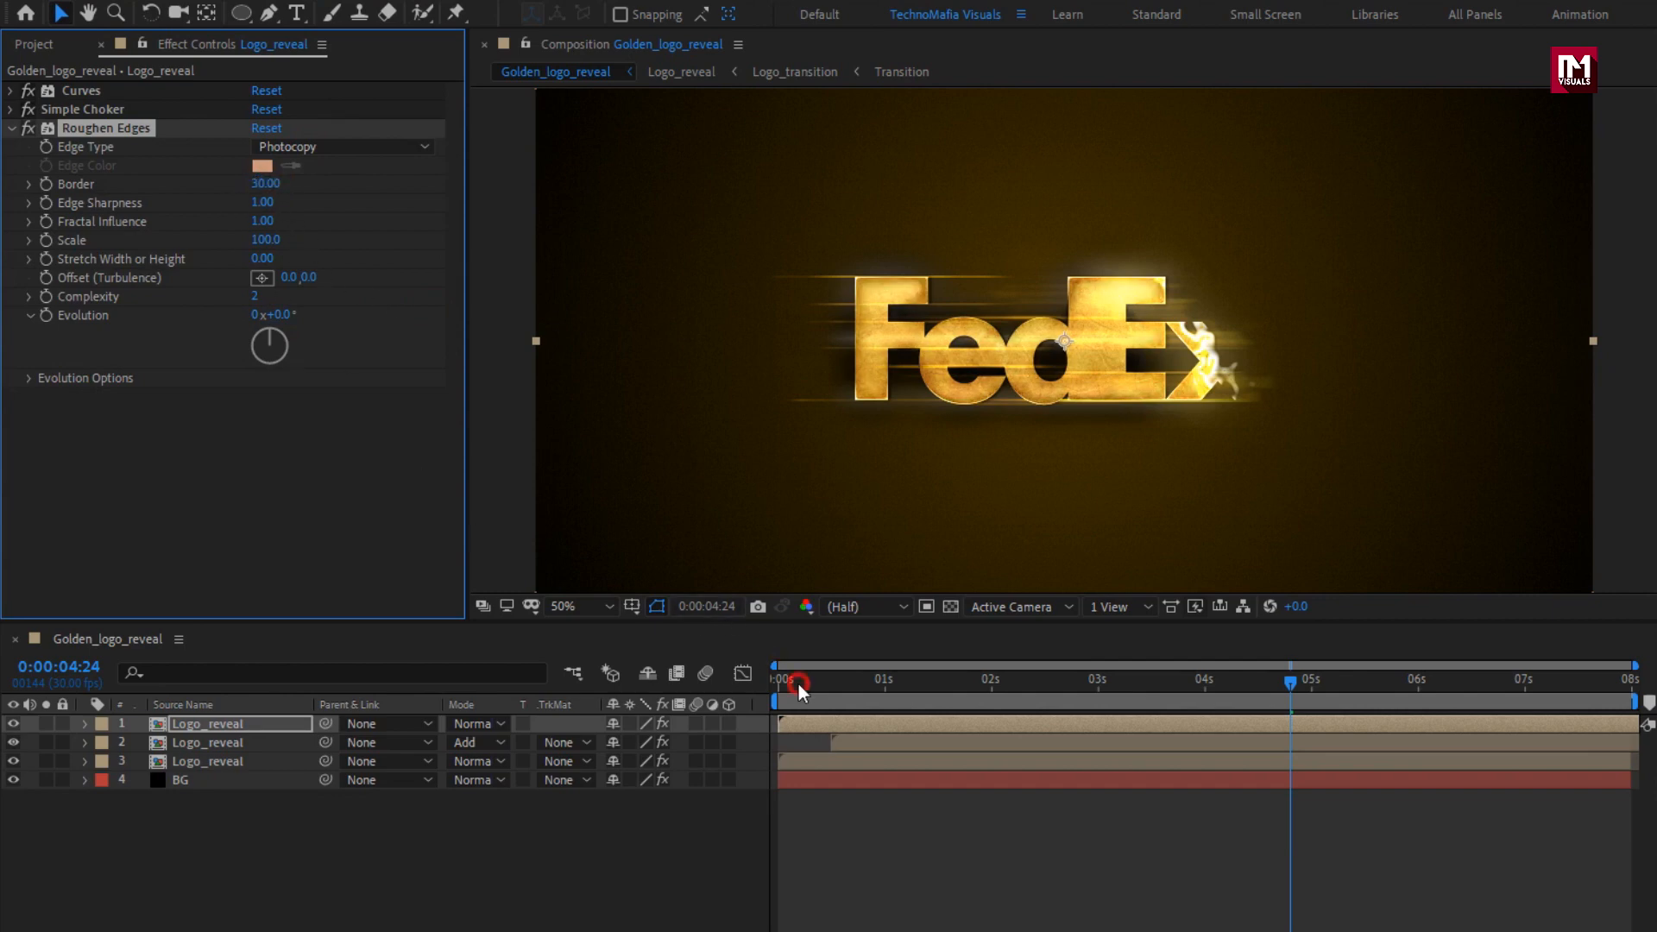
Shift the uppermost Logo_reveal layer to start at about 0.6 seconds and scrub through the reveal to 0:00:02:22.
drag(799, 684, 1151, 674)
drag(872, 727, 879, 727)
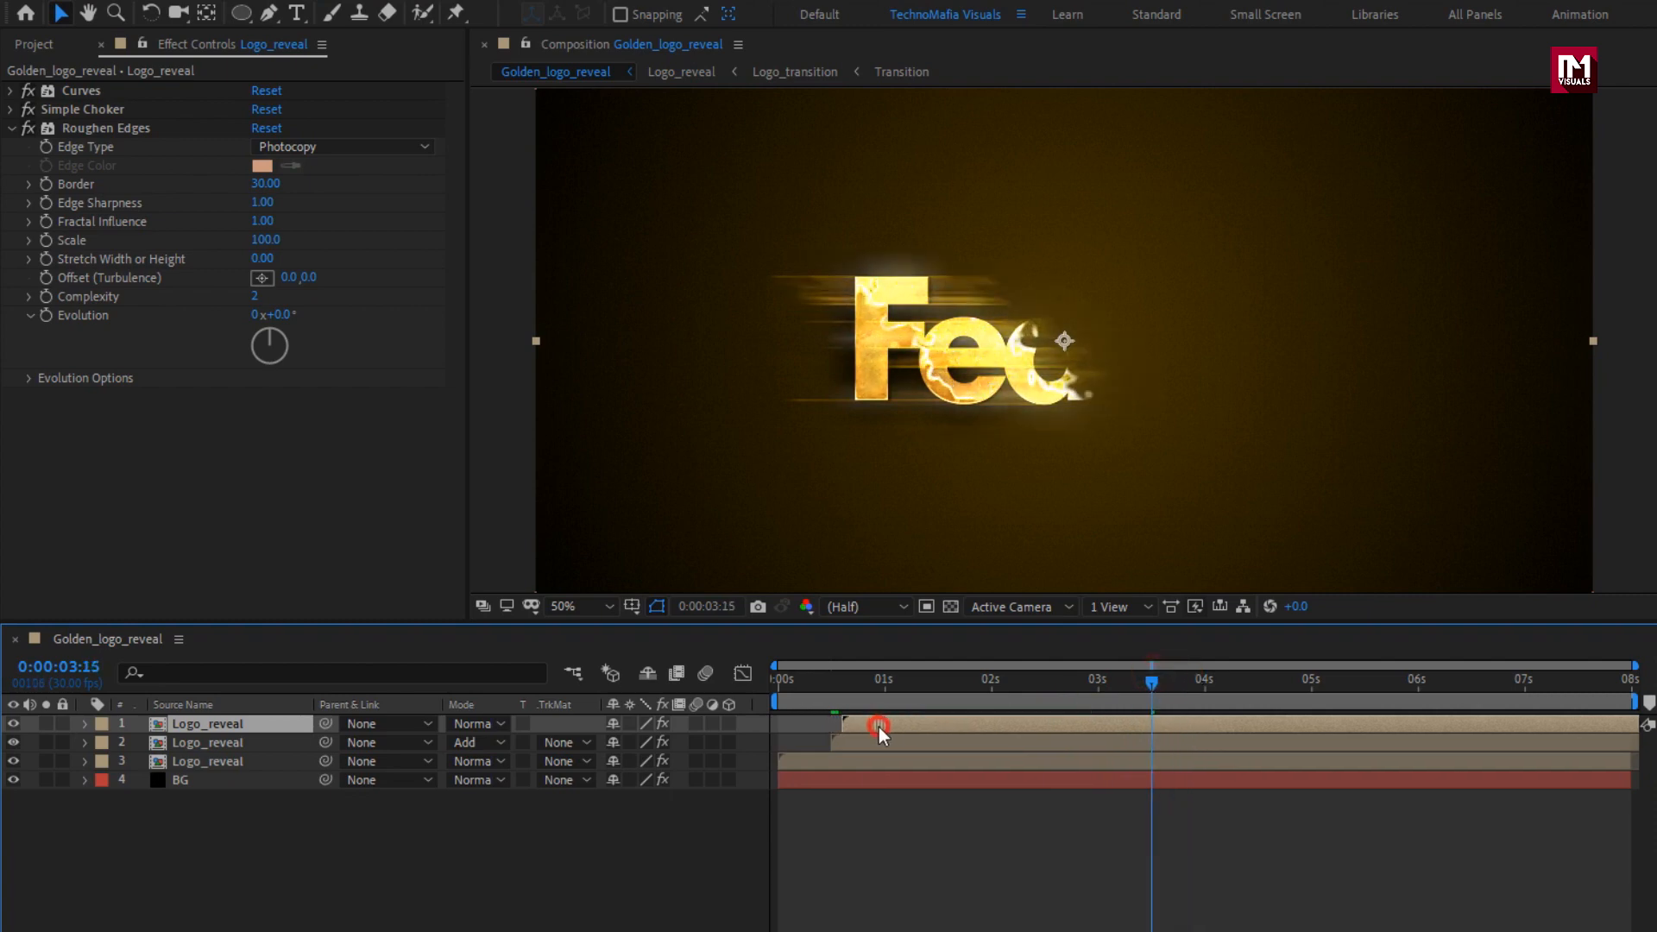
drag(1147, 682, 1074, 673)
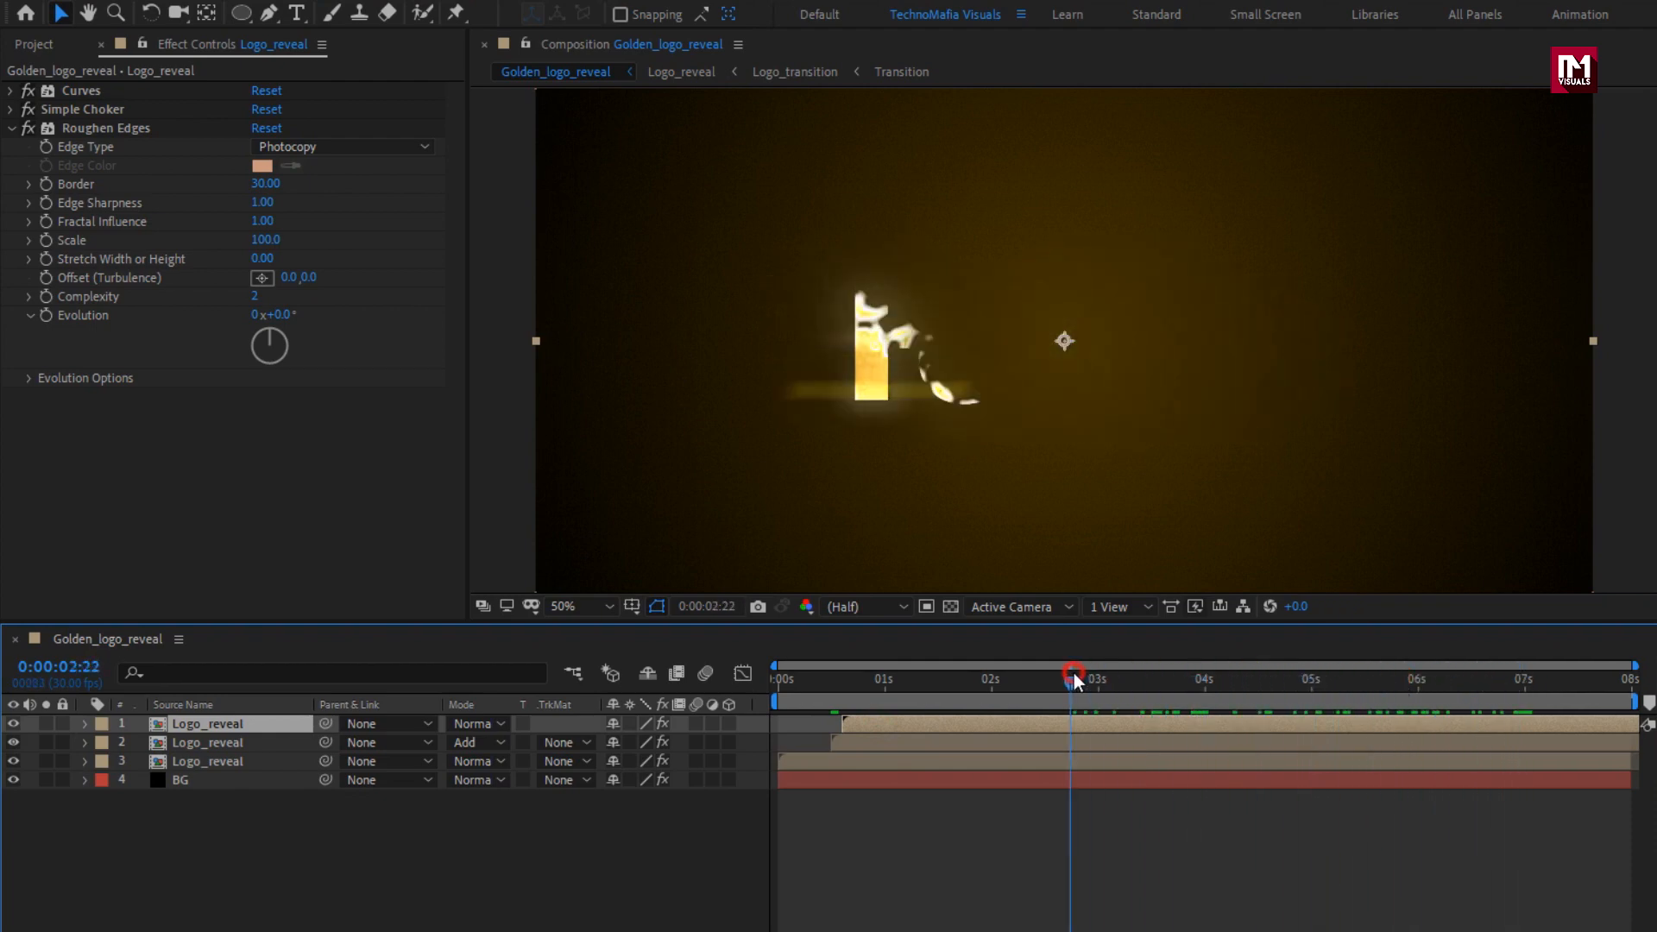
Add the Logo_transition composition as the uppermost layer and apply Find Edges with Invert enabled.
click(34, 44)
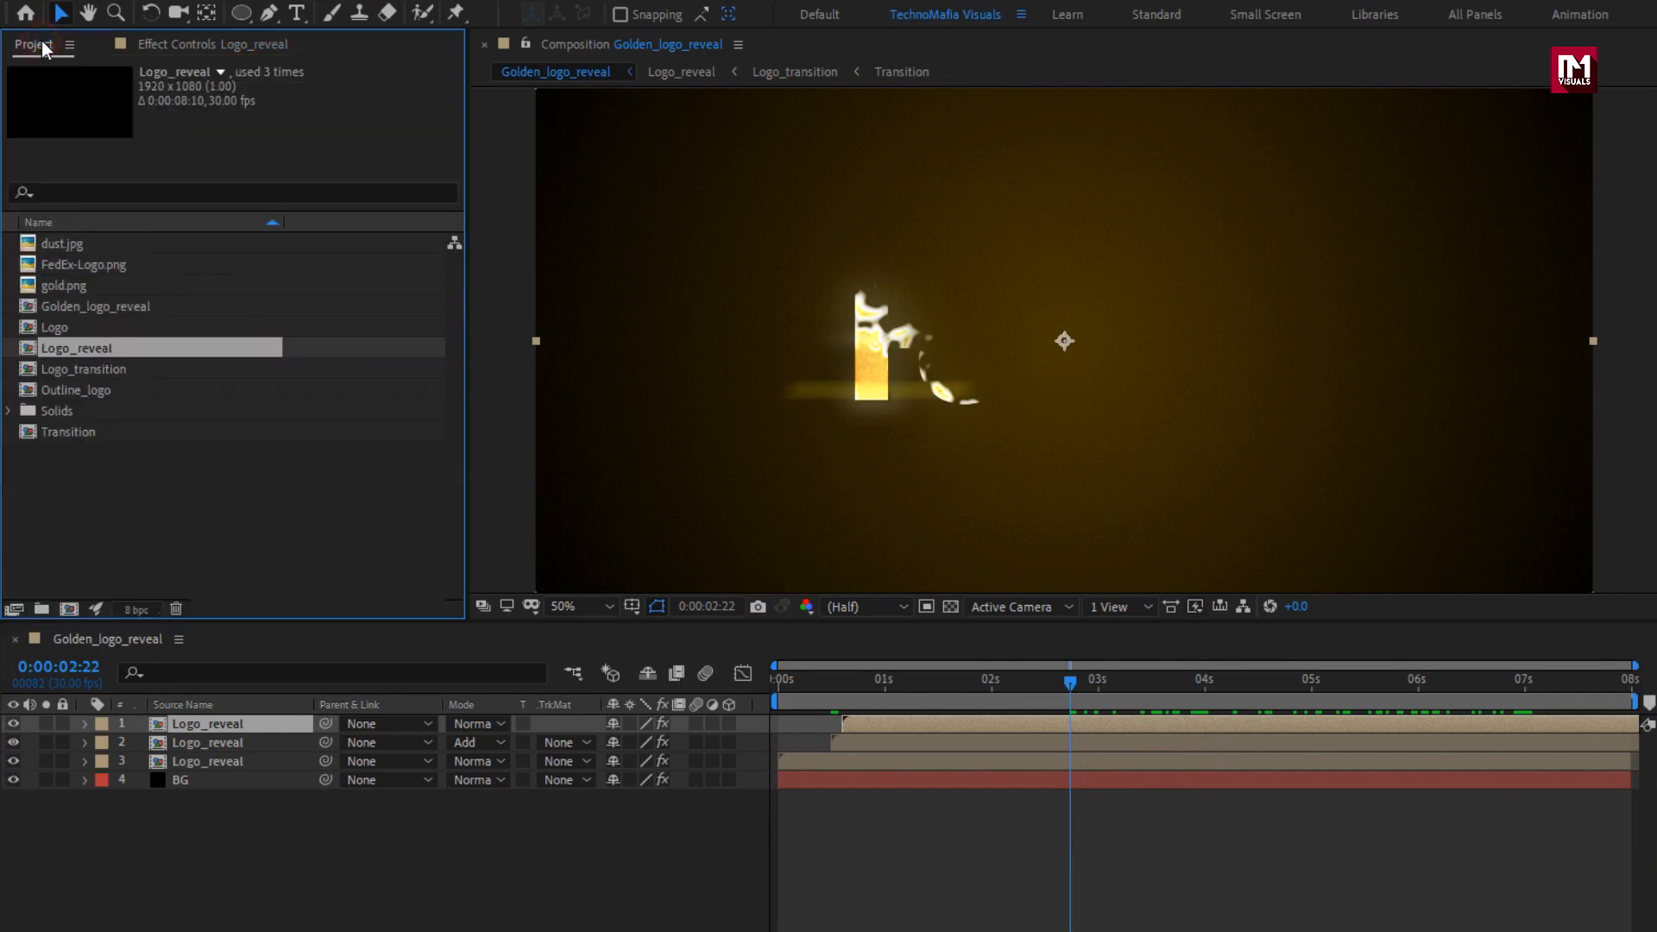
drag(79, 371, 272, 722)
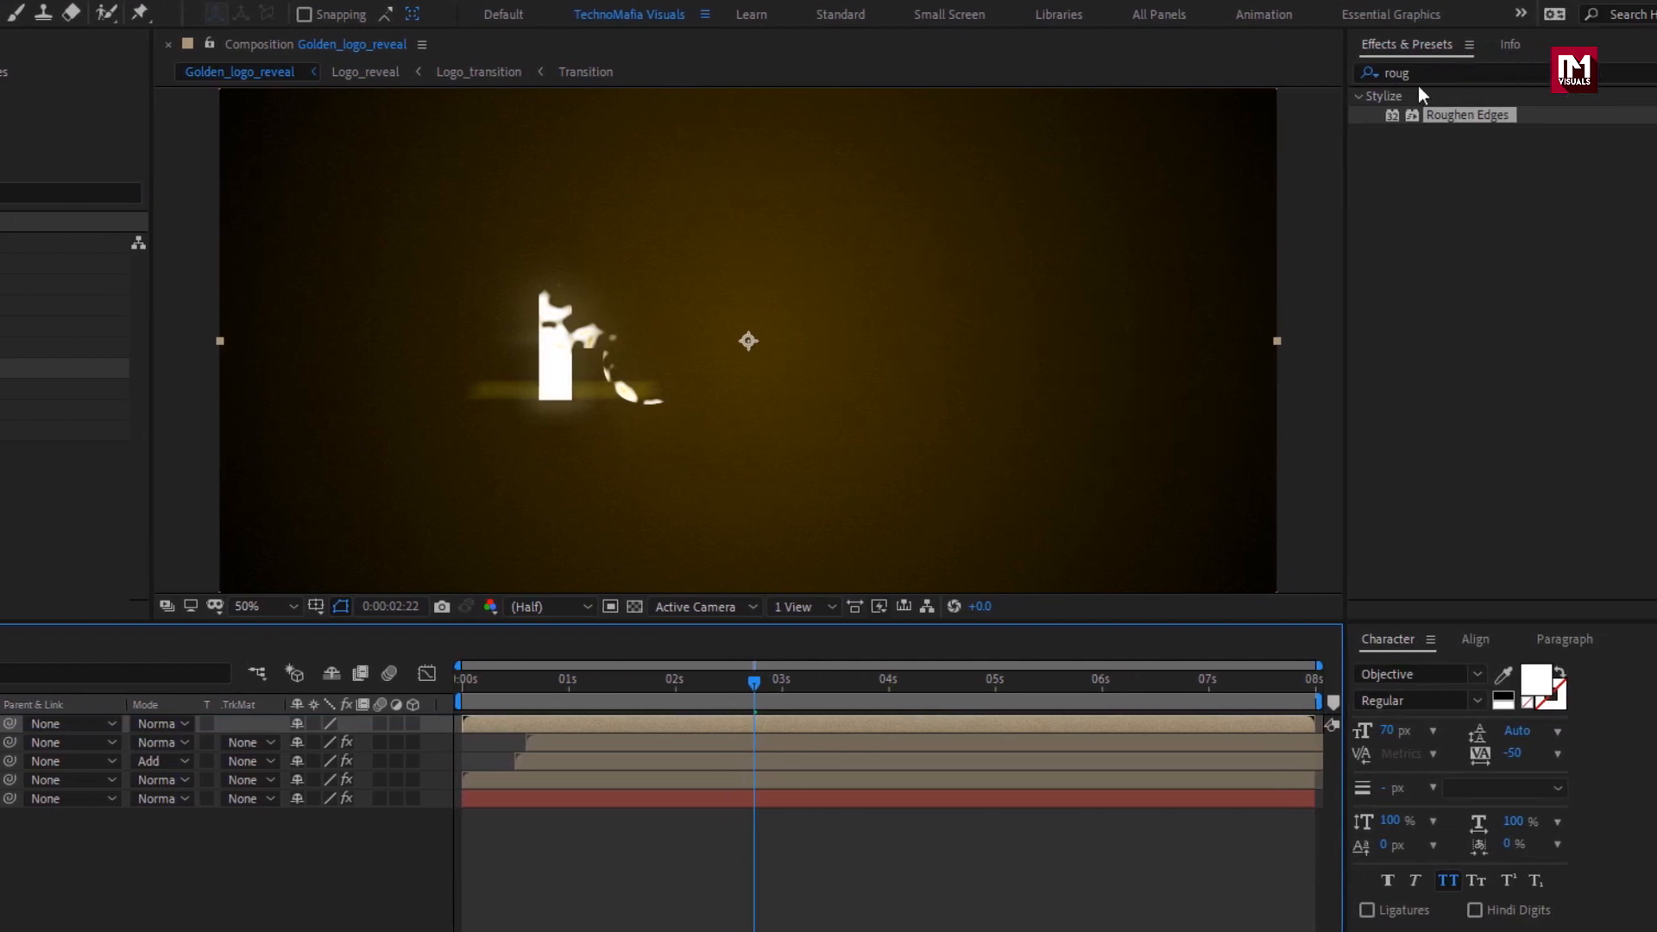
drag(1421, 75, 1284, 66)
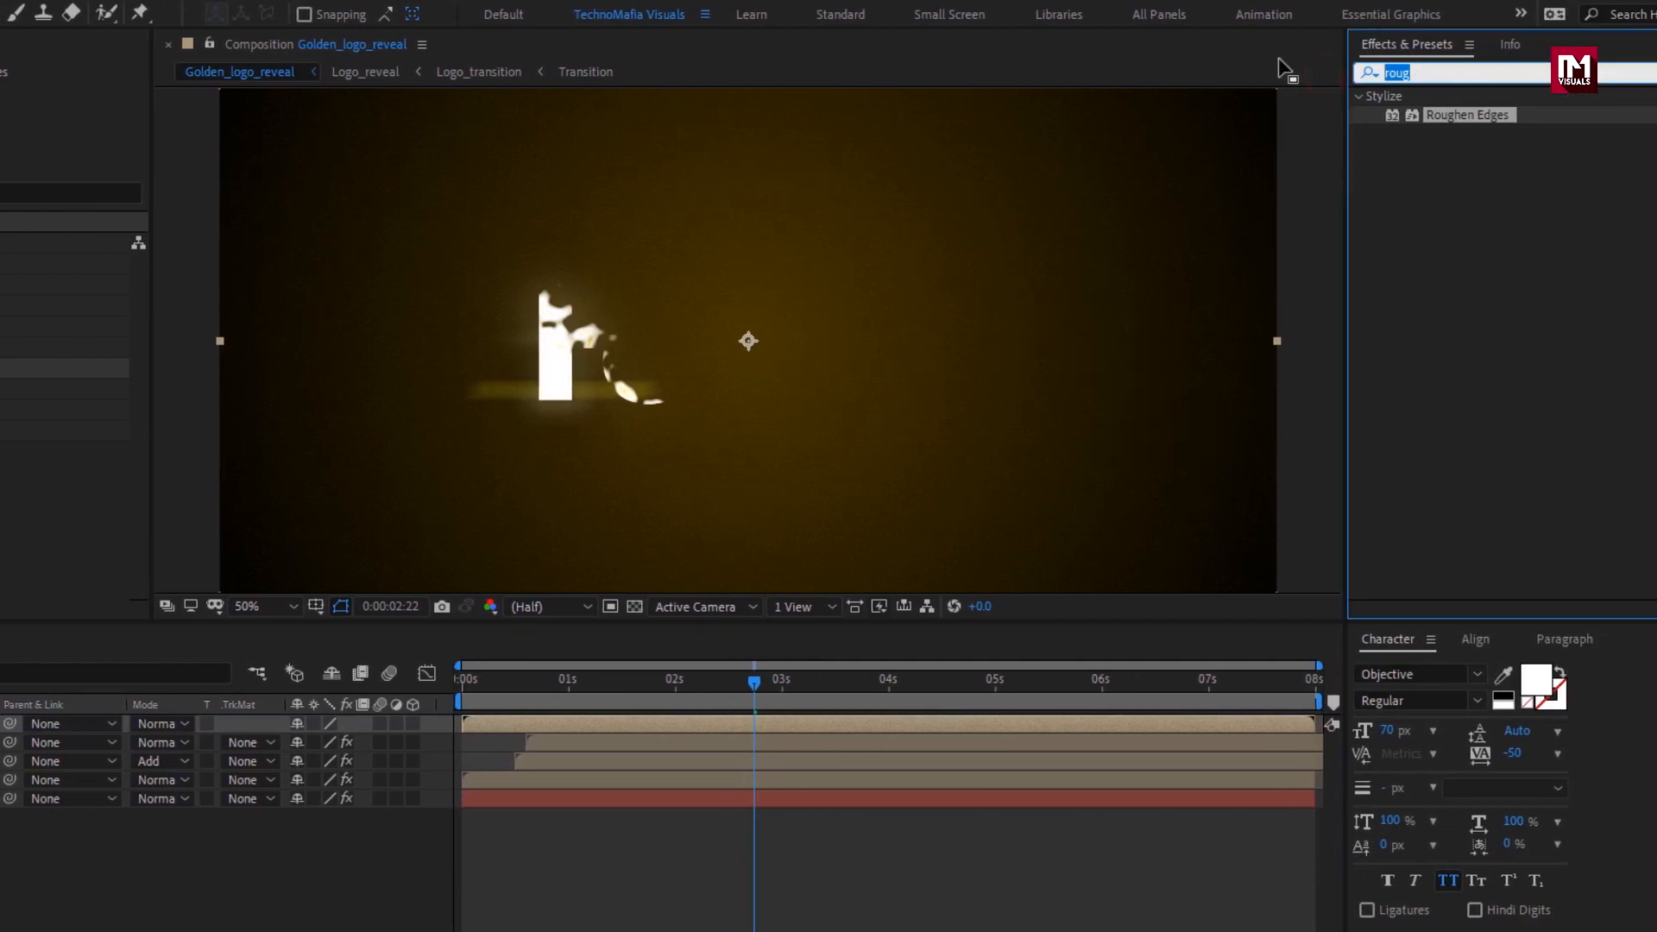
text(find)
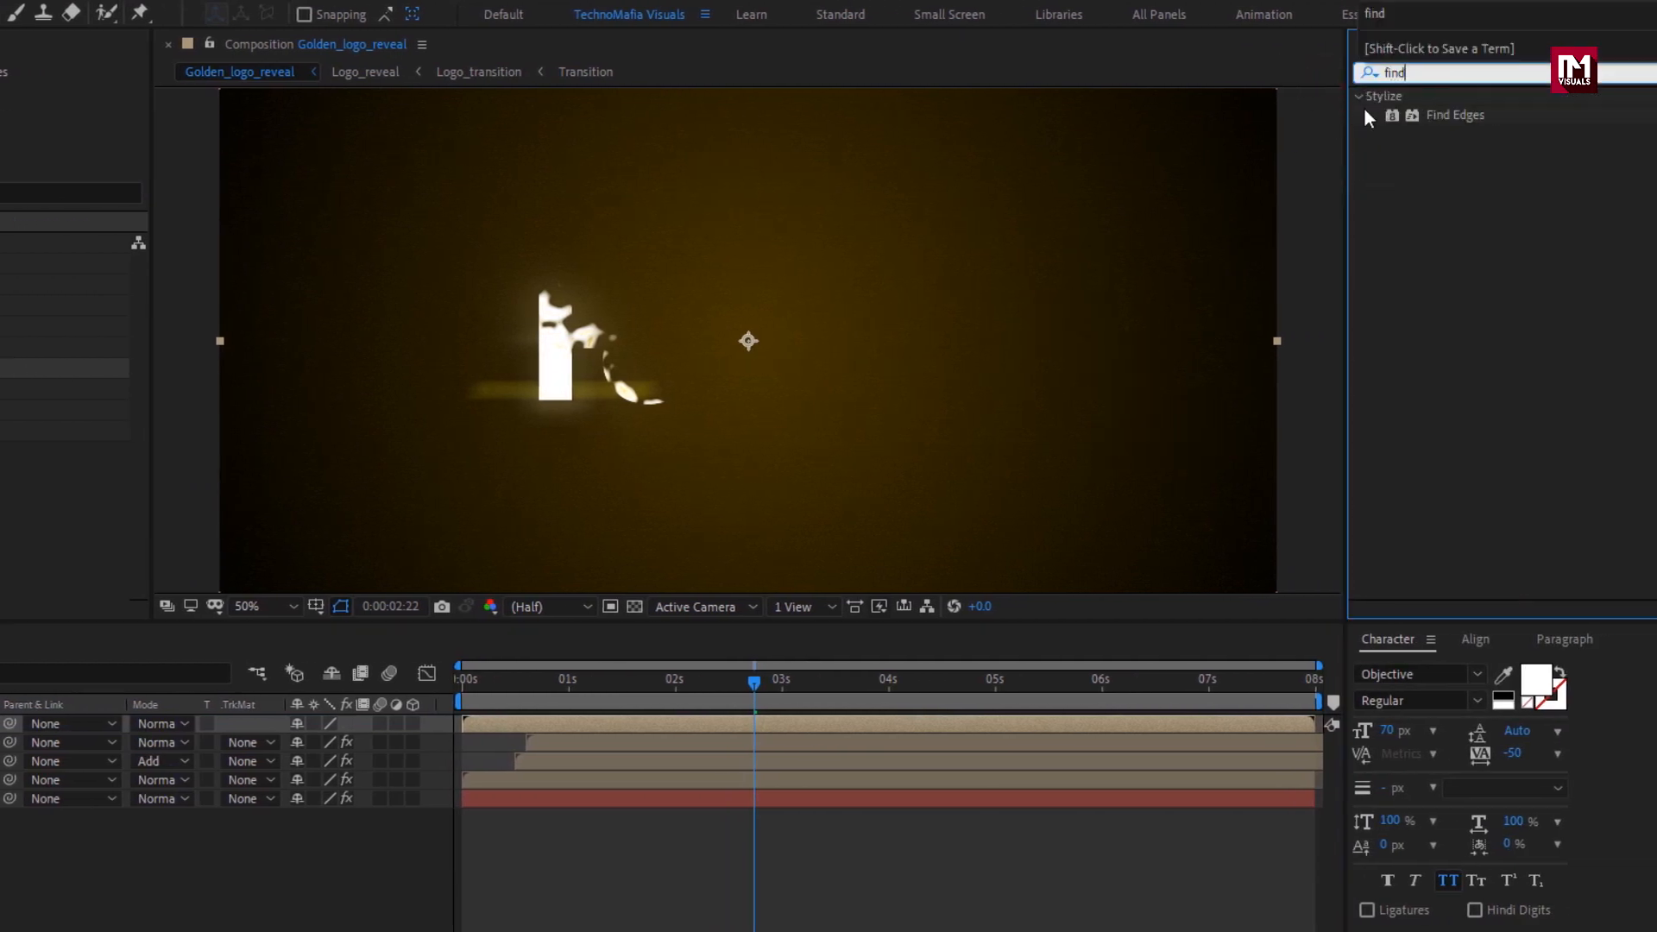
double_click(1430, 114)
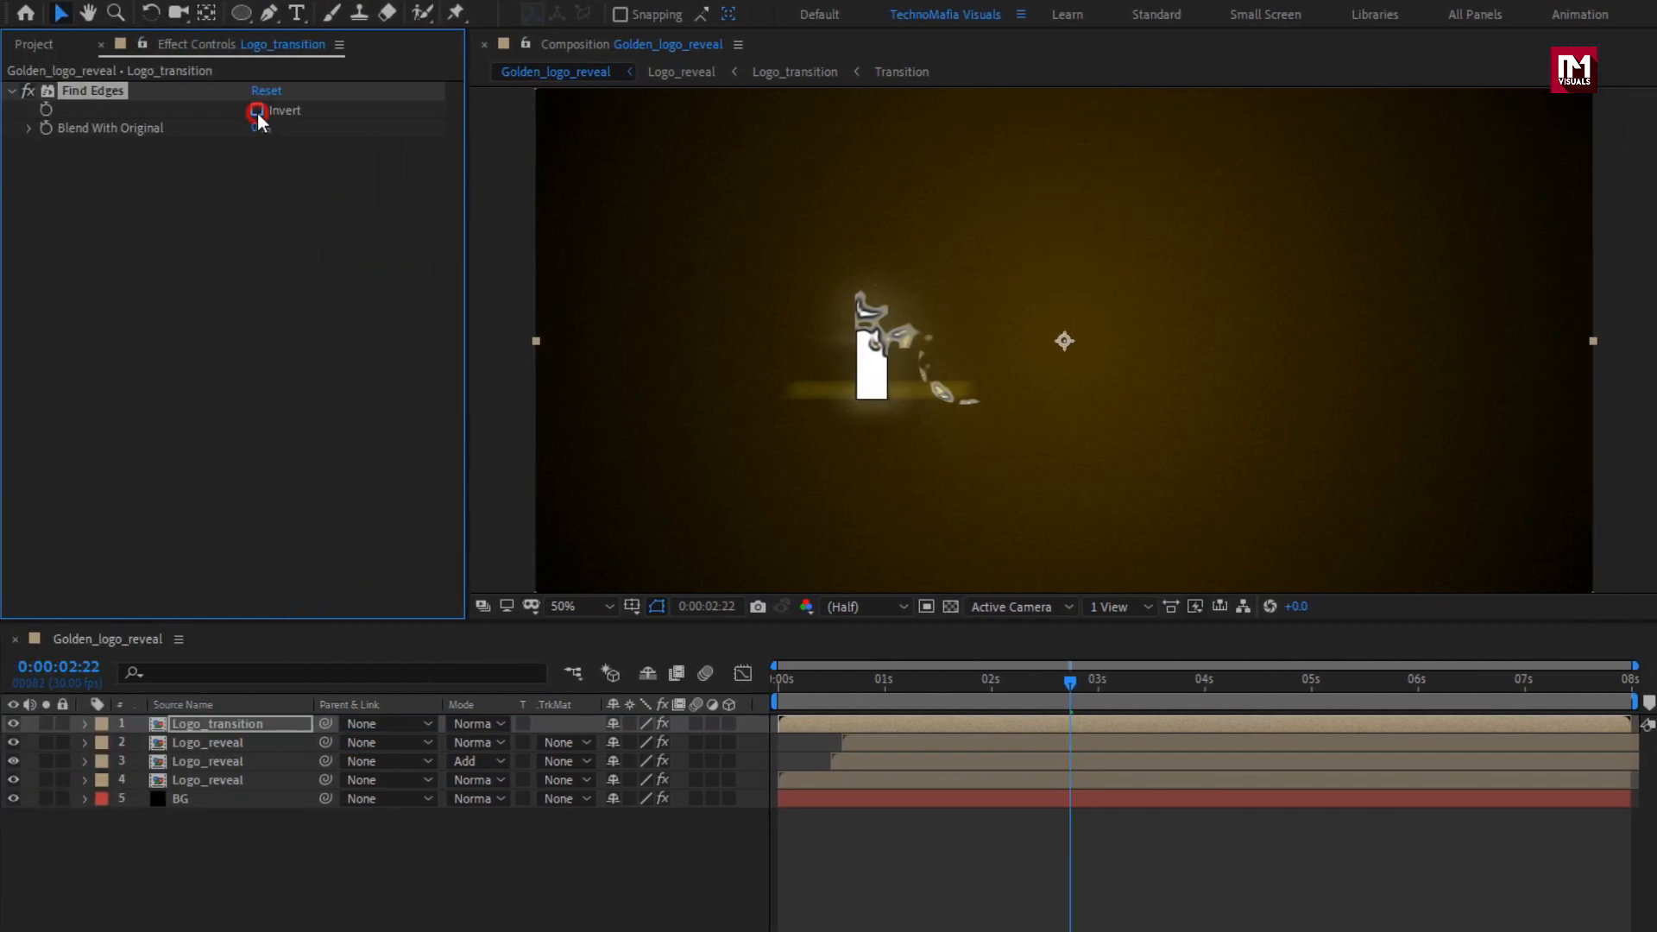
click(256, 110)
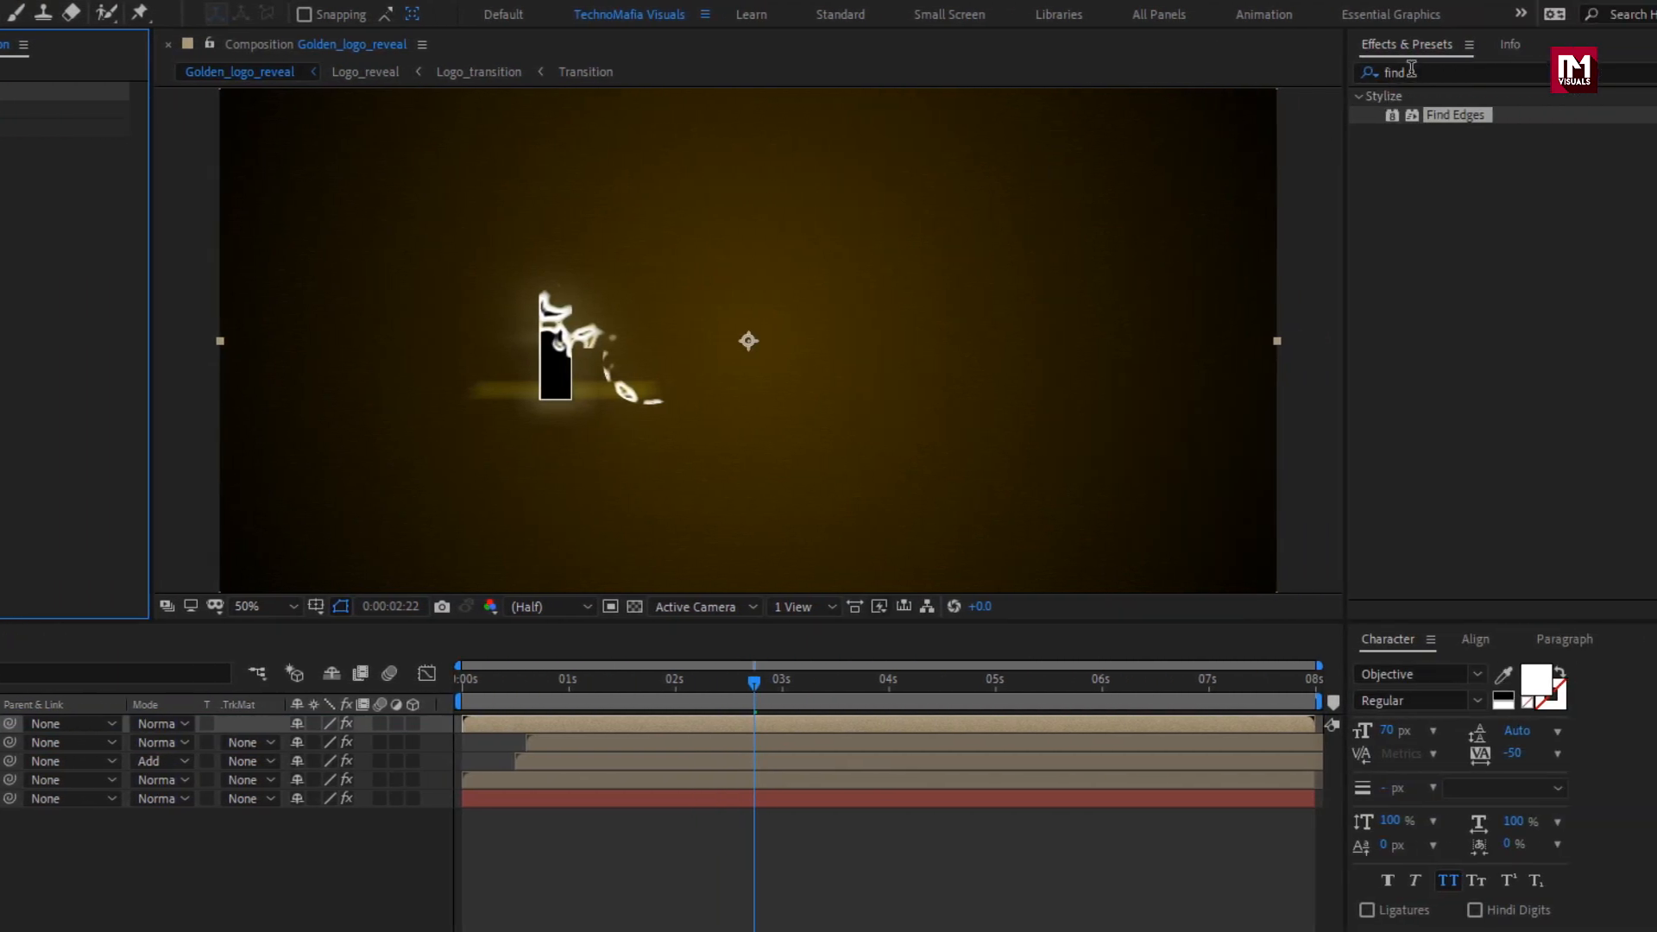
Apply Roughen Edges to the Logo_transition layer and set its edge type to Rusty.
drag(1416, 70, 1348, 63)
text(roug)
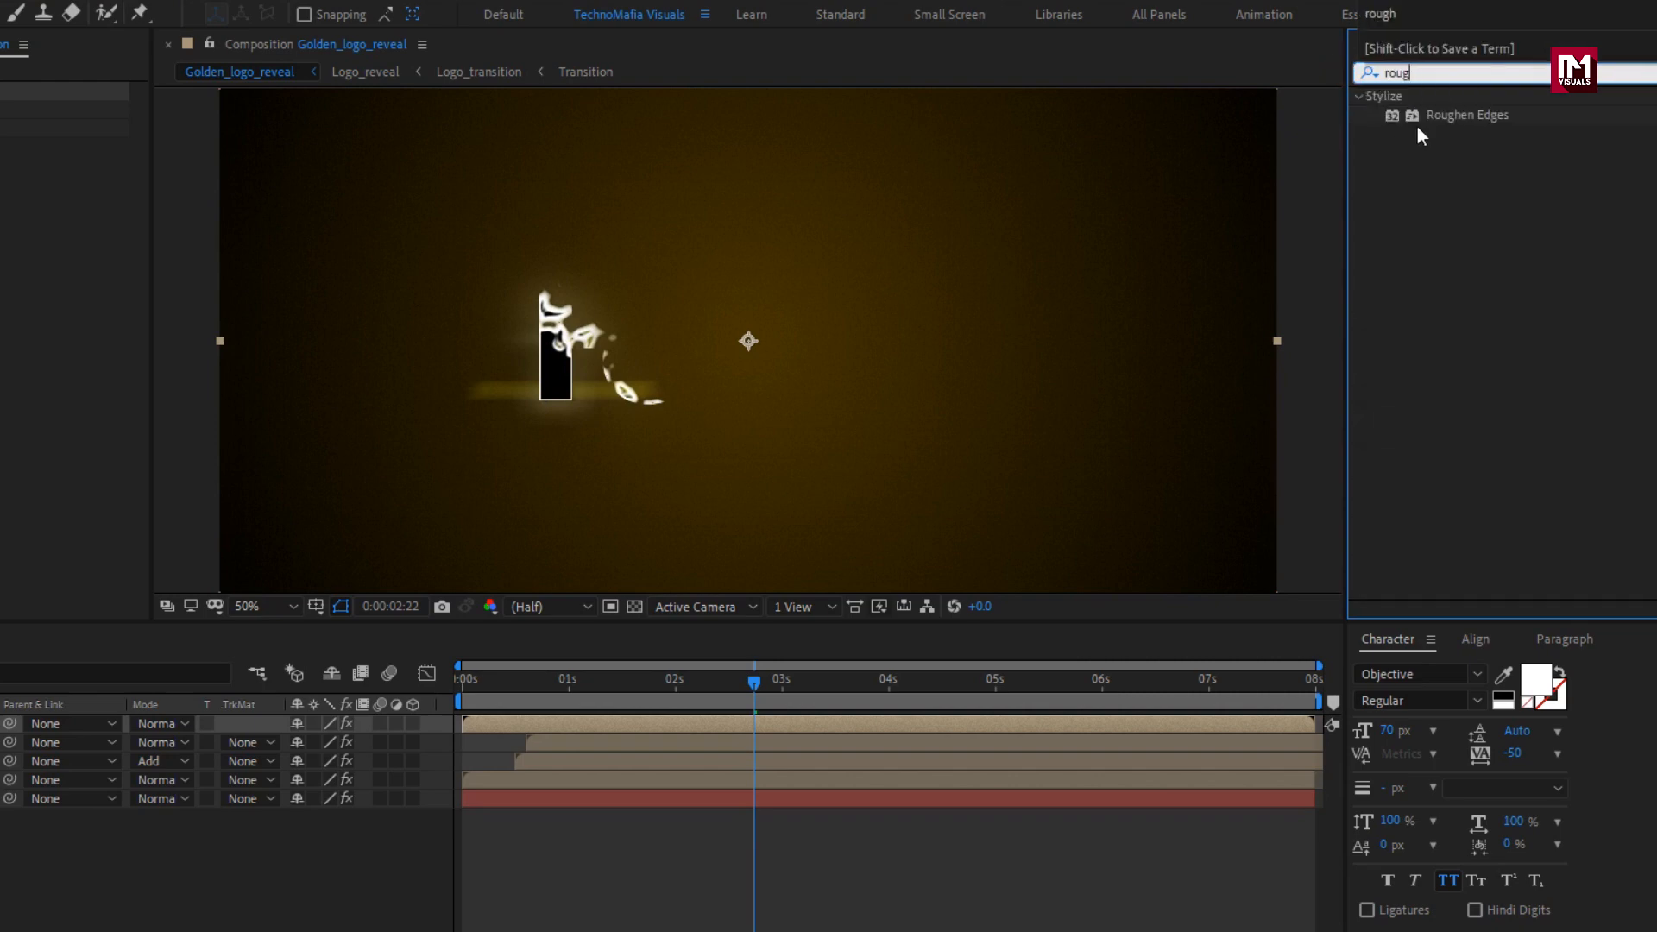
double_click(1463, 116)
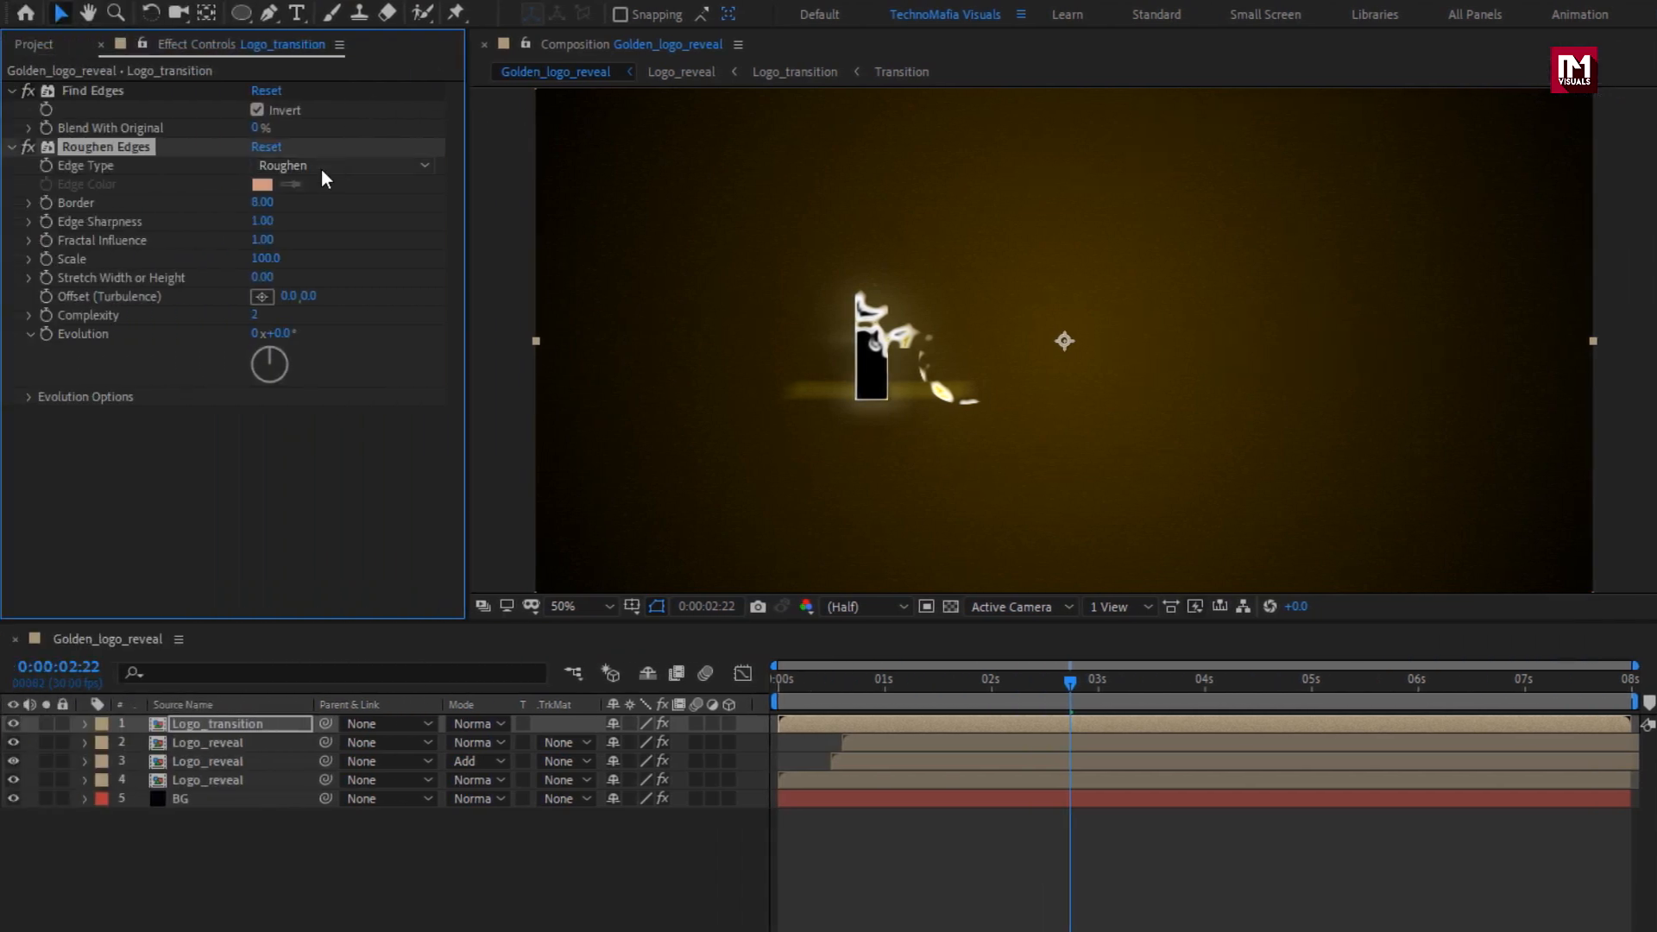
click(321, 169)
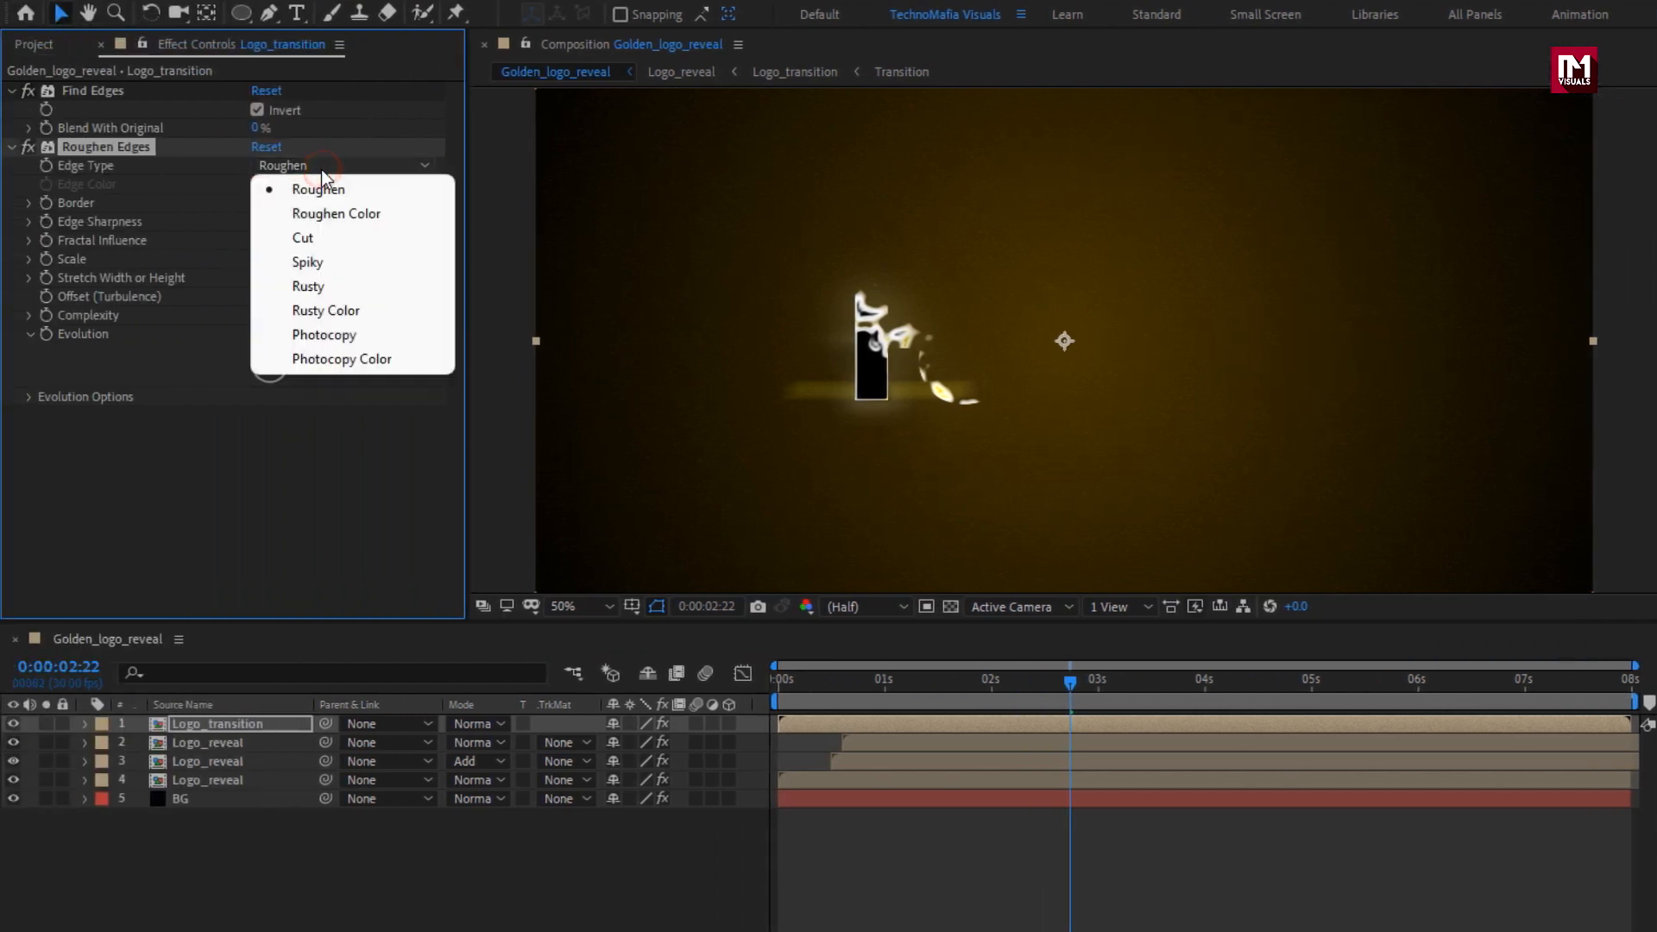
click(332, 284)
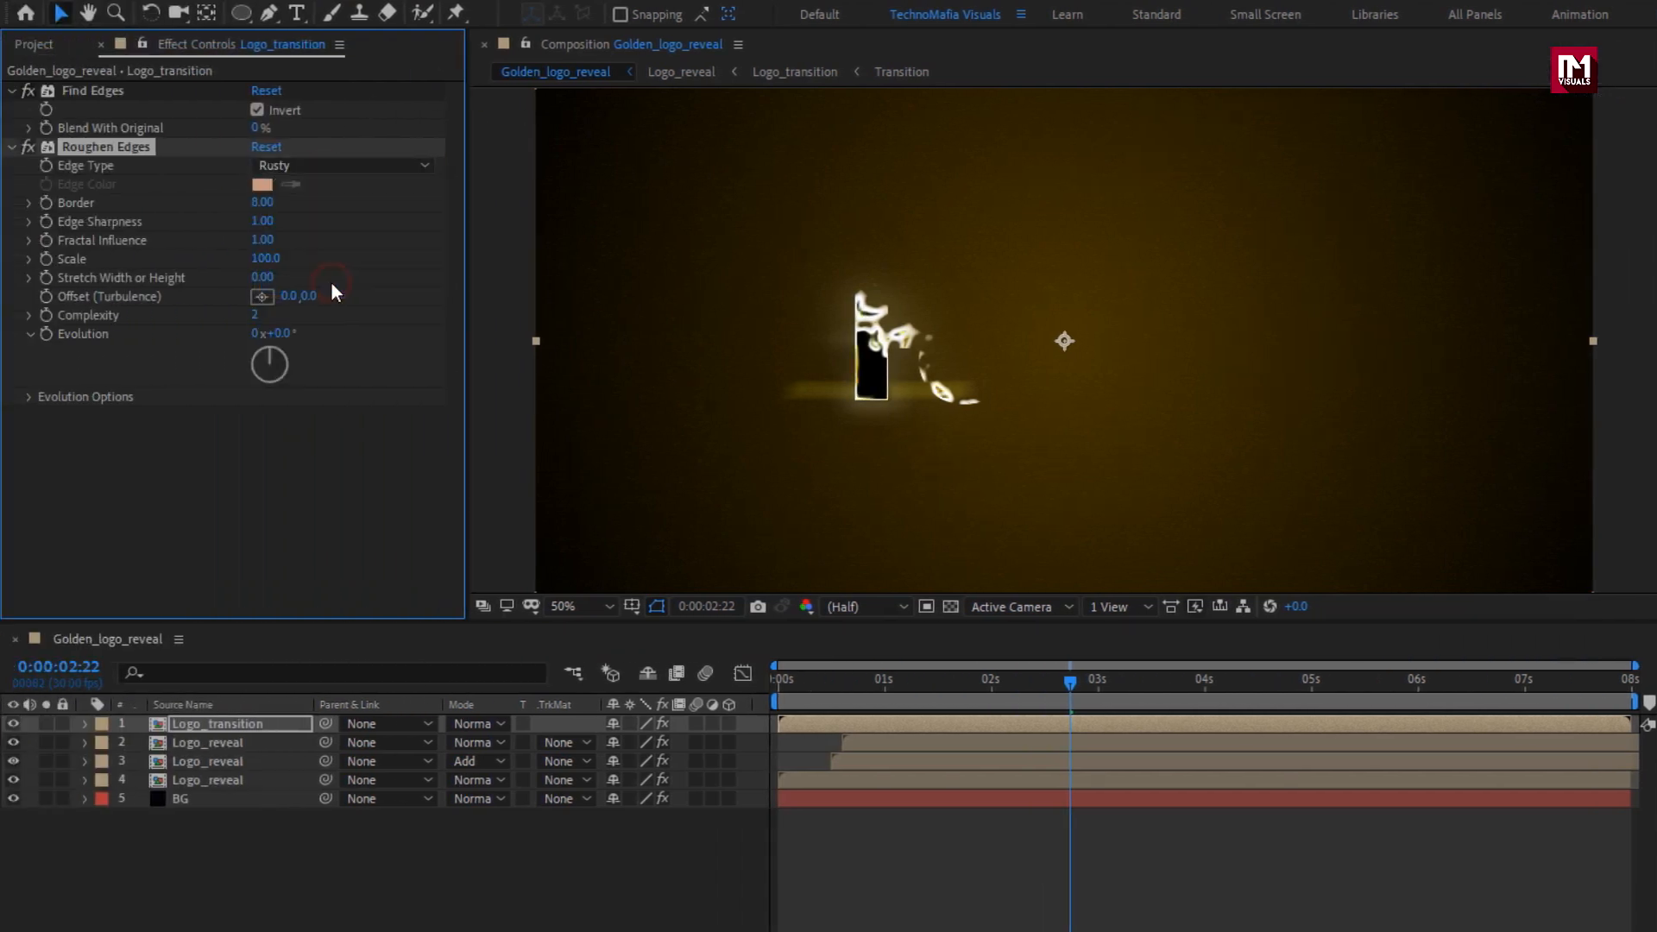
Set the Logo_transition layer's Roughen Edges border to 190 and scale to 210.
click(263, 203)
text(190)
key(Return)
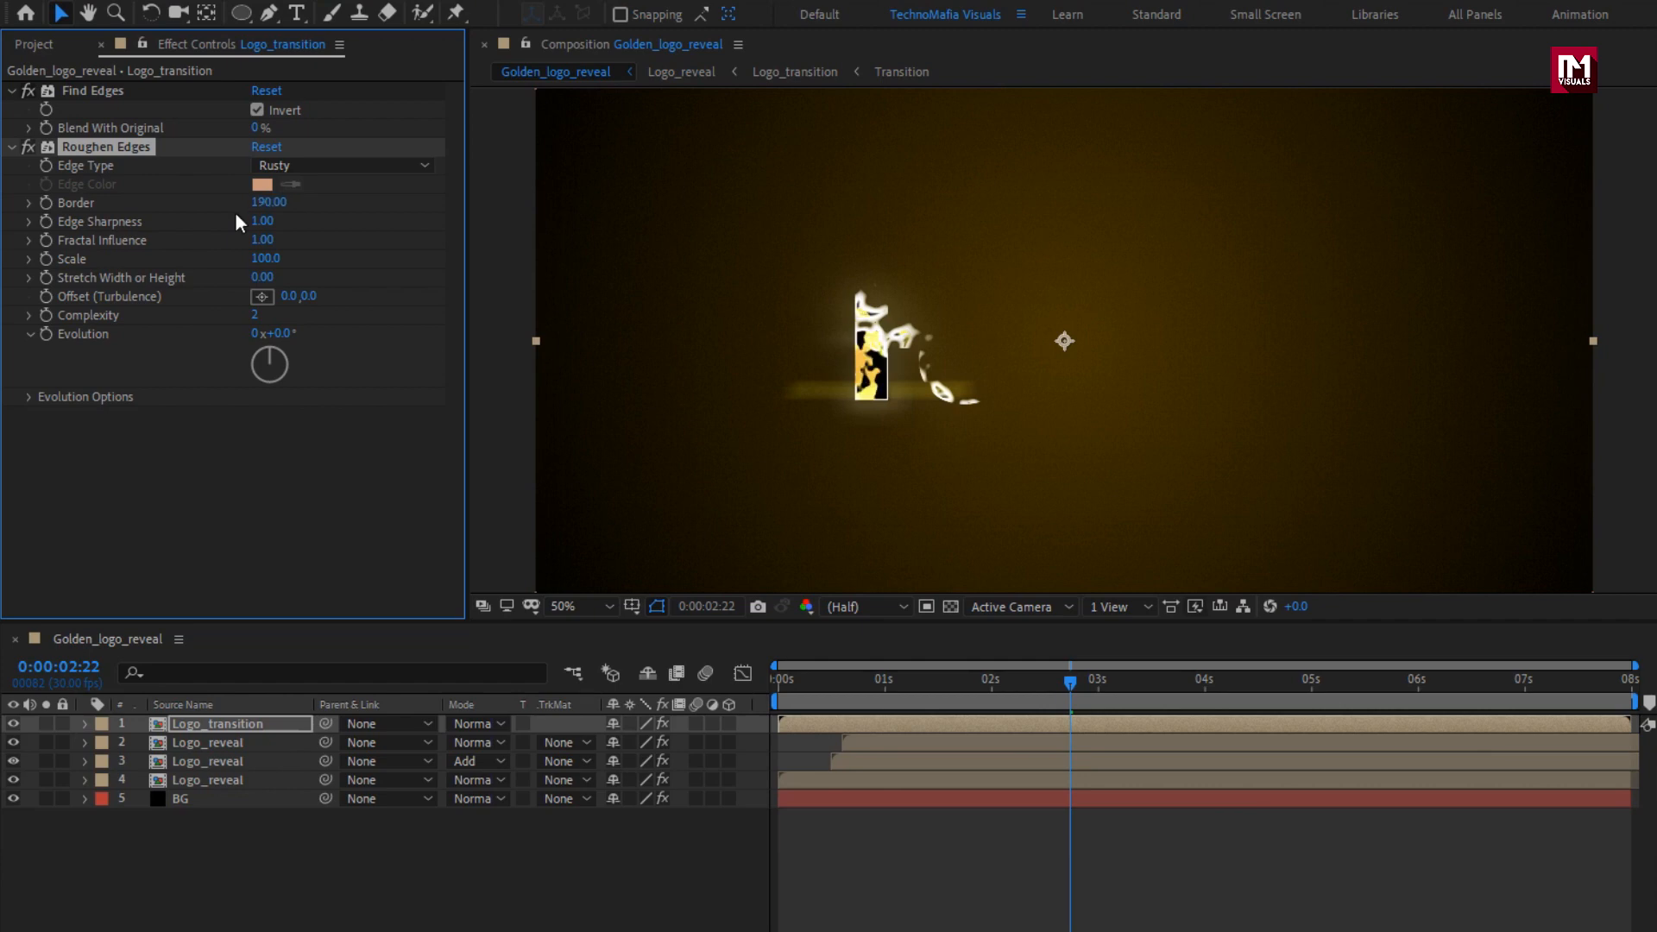
click(256, 260)
text(210)
key(Return)
Set the Logo_transition layer's blending mode to Add and shift the layer to start at about 0.75 seconds.
drag(1085, 685, 1253, 679)
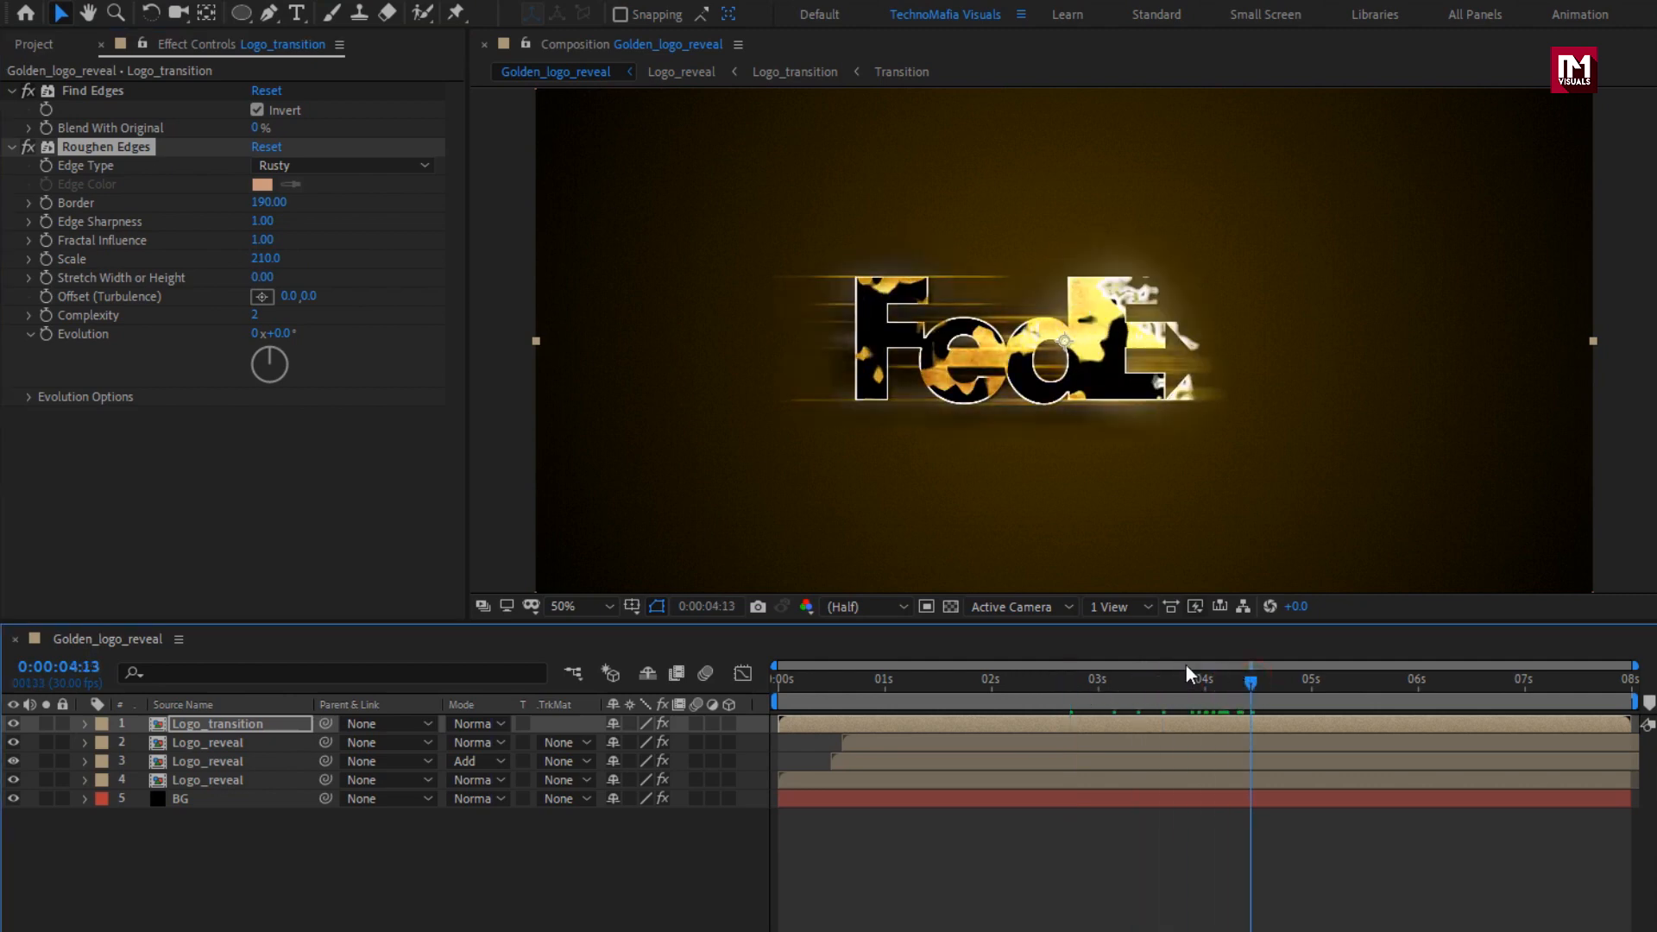
click(256, 722)
click(480, 724)
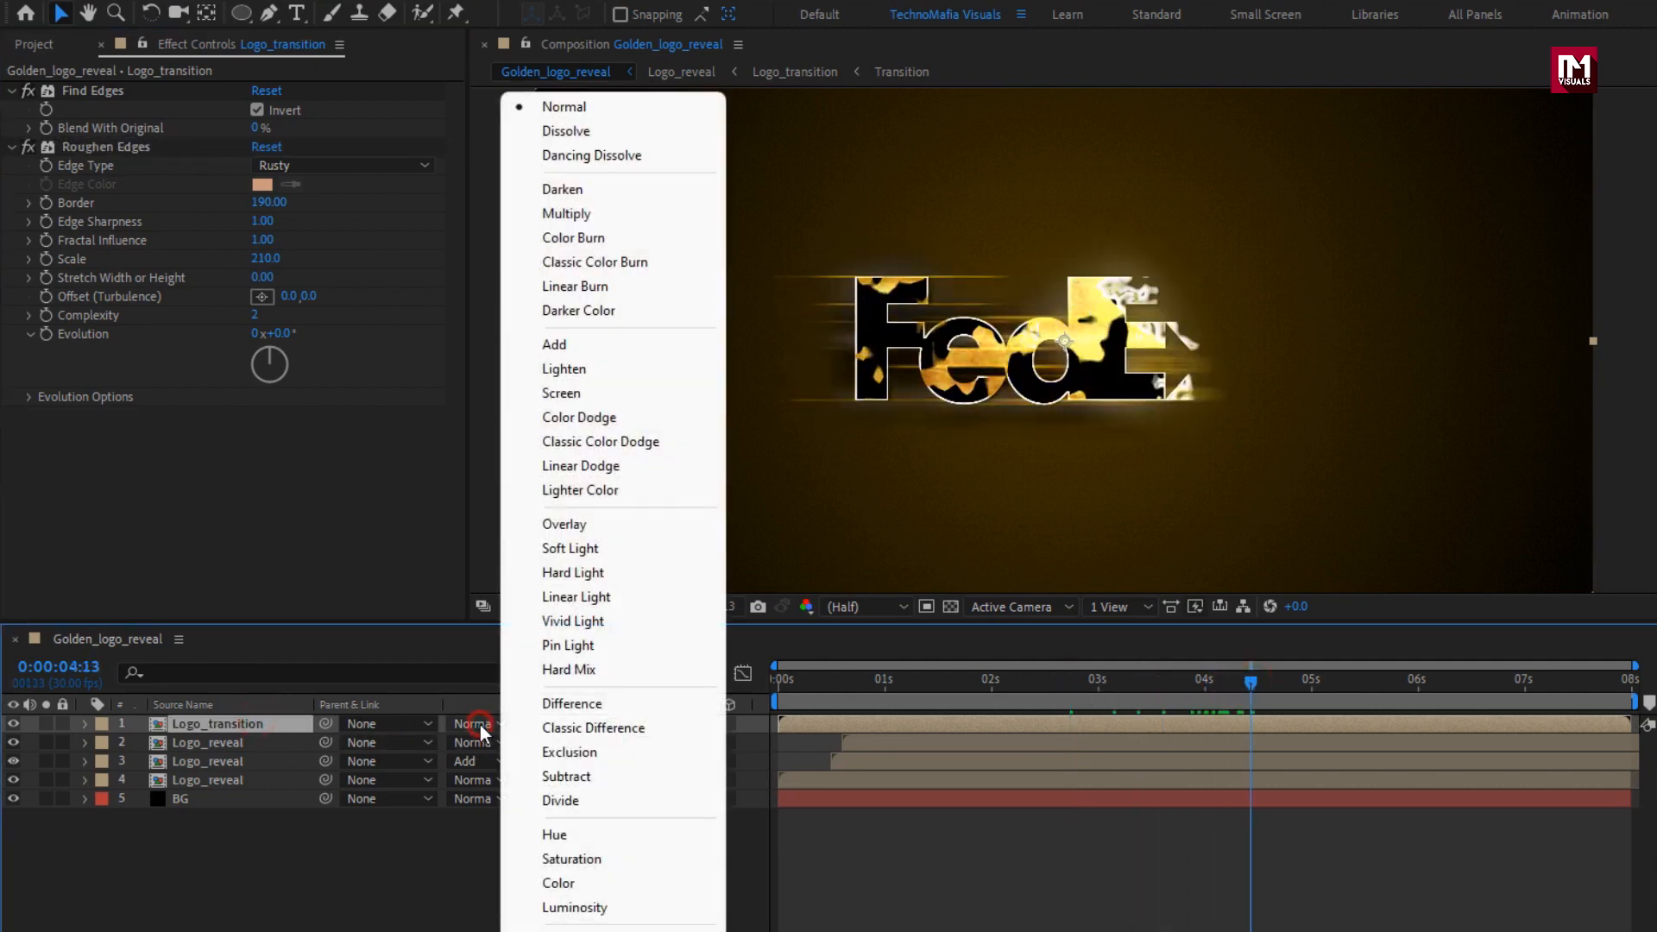
click(547, 349)
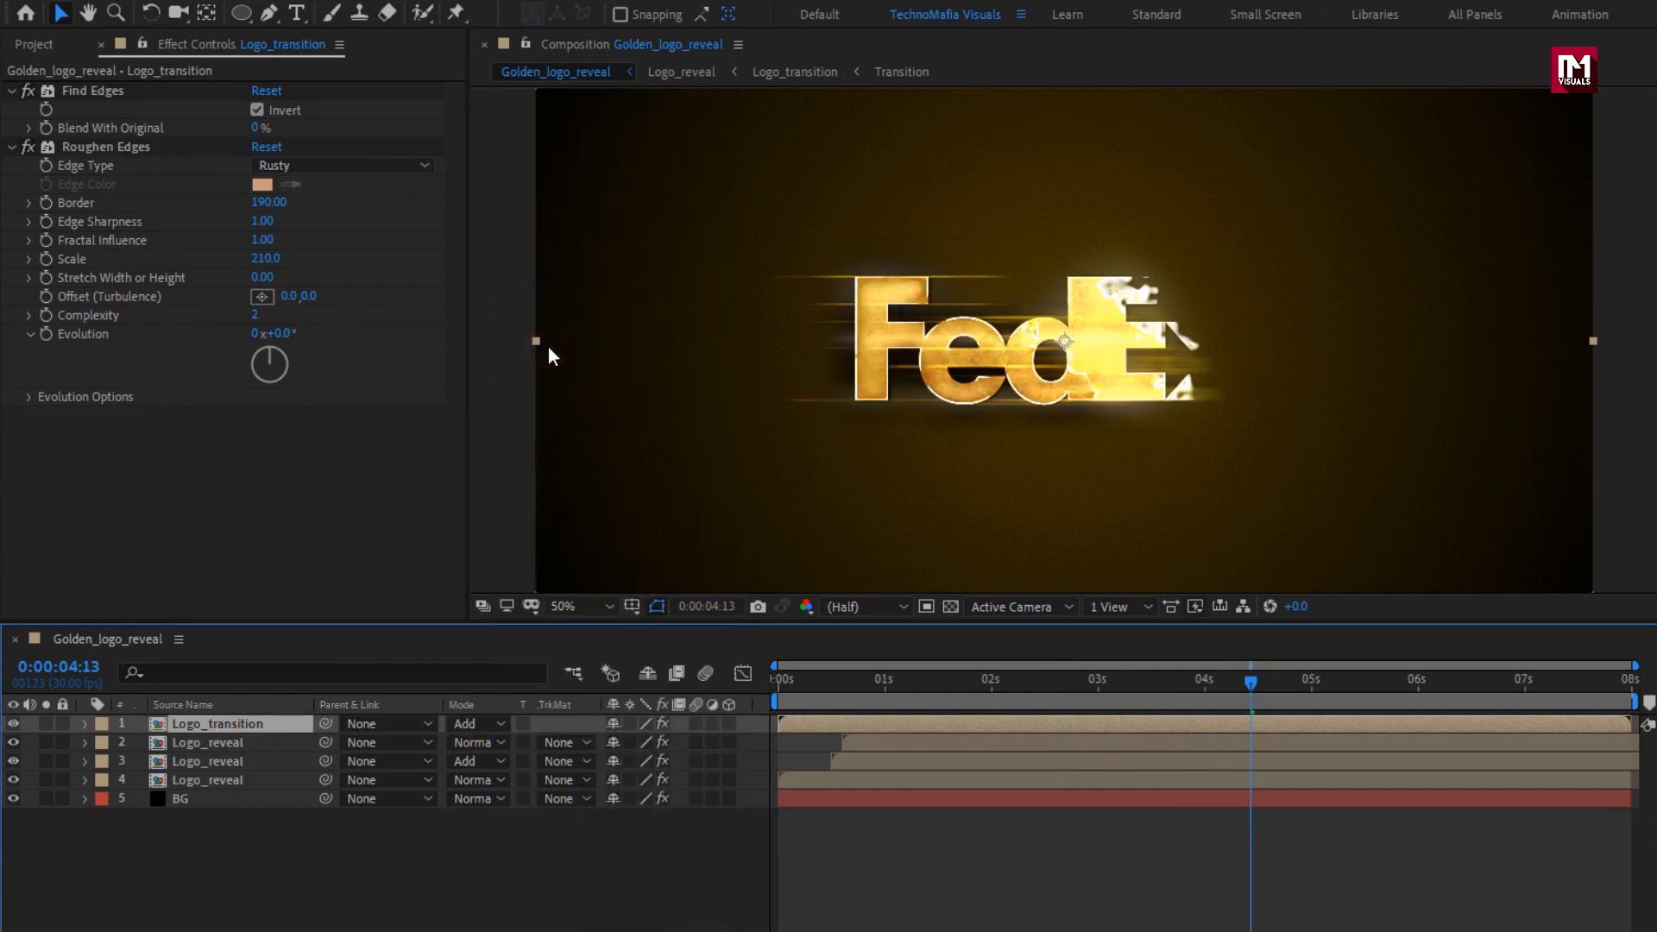
drag(827, 683, 1066, 685)
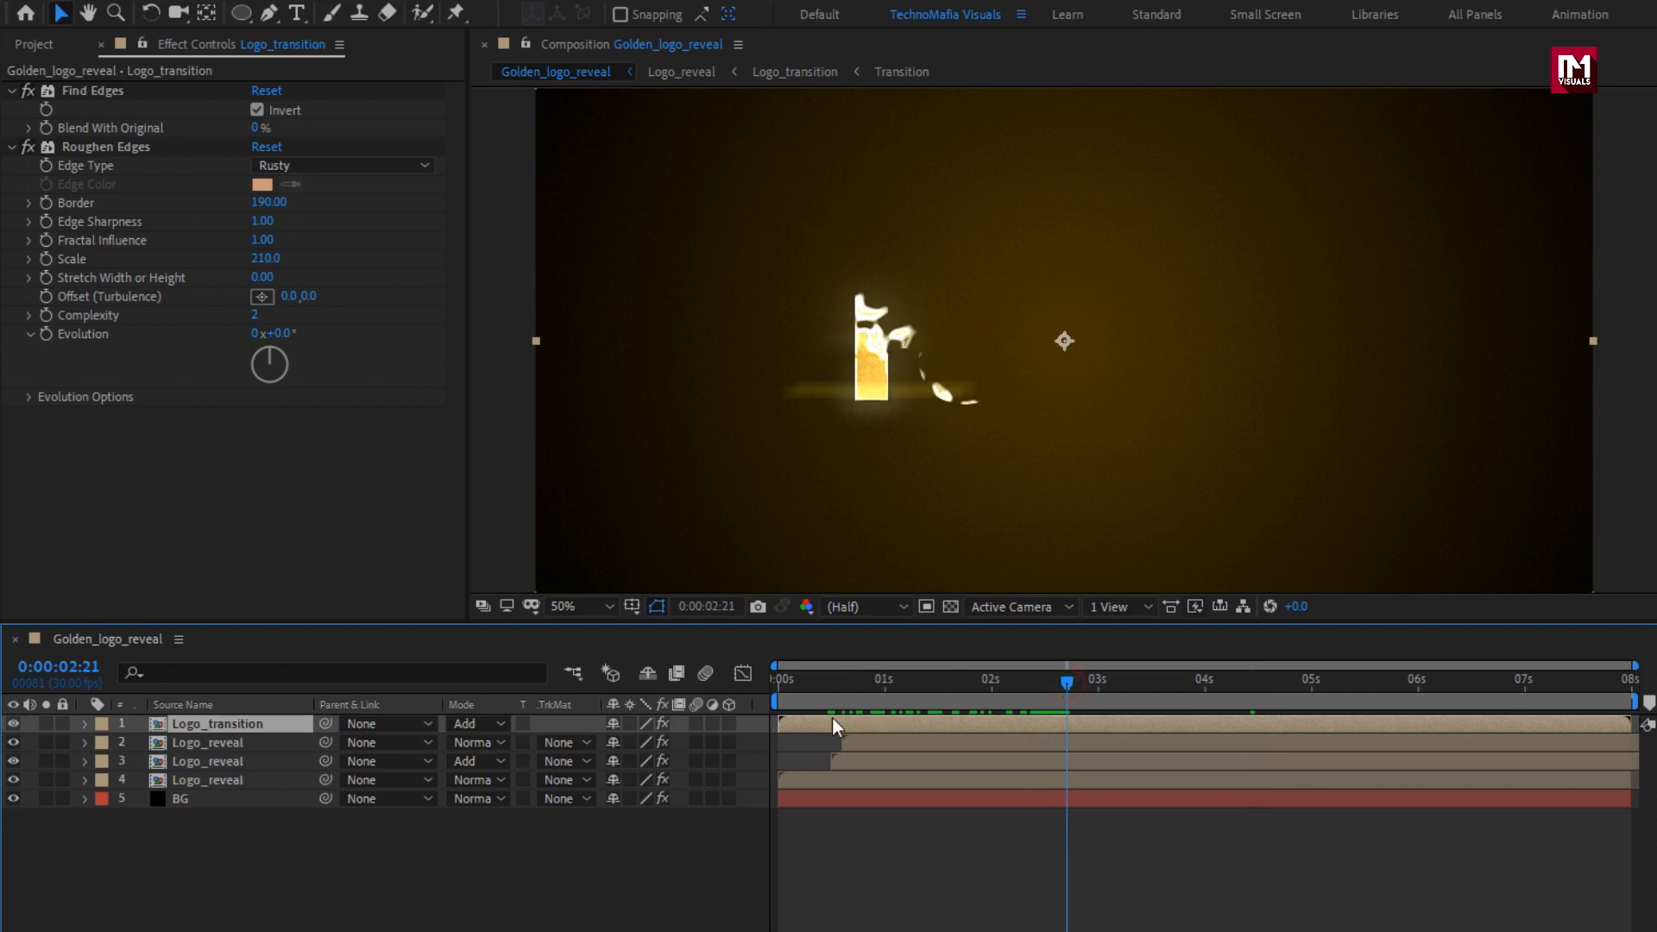
drag(830, 720, 1220, 686)
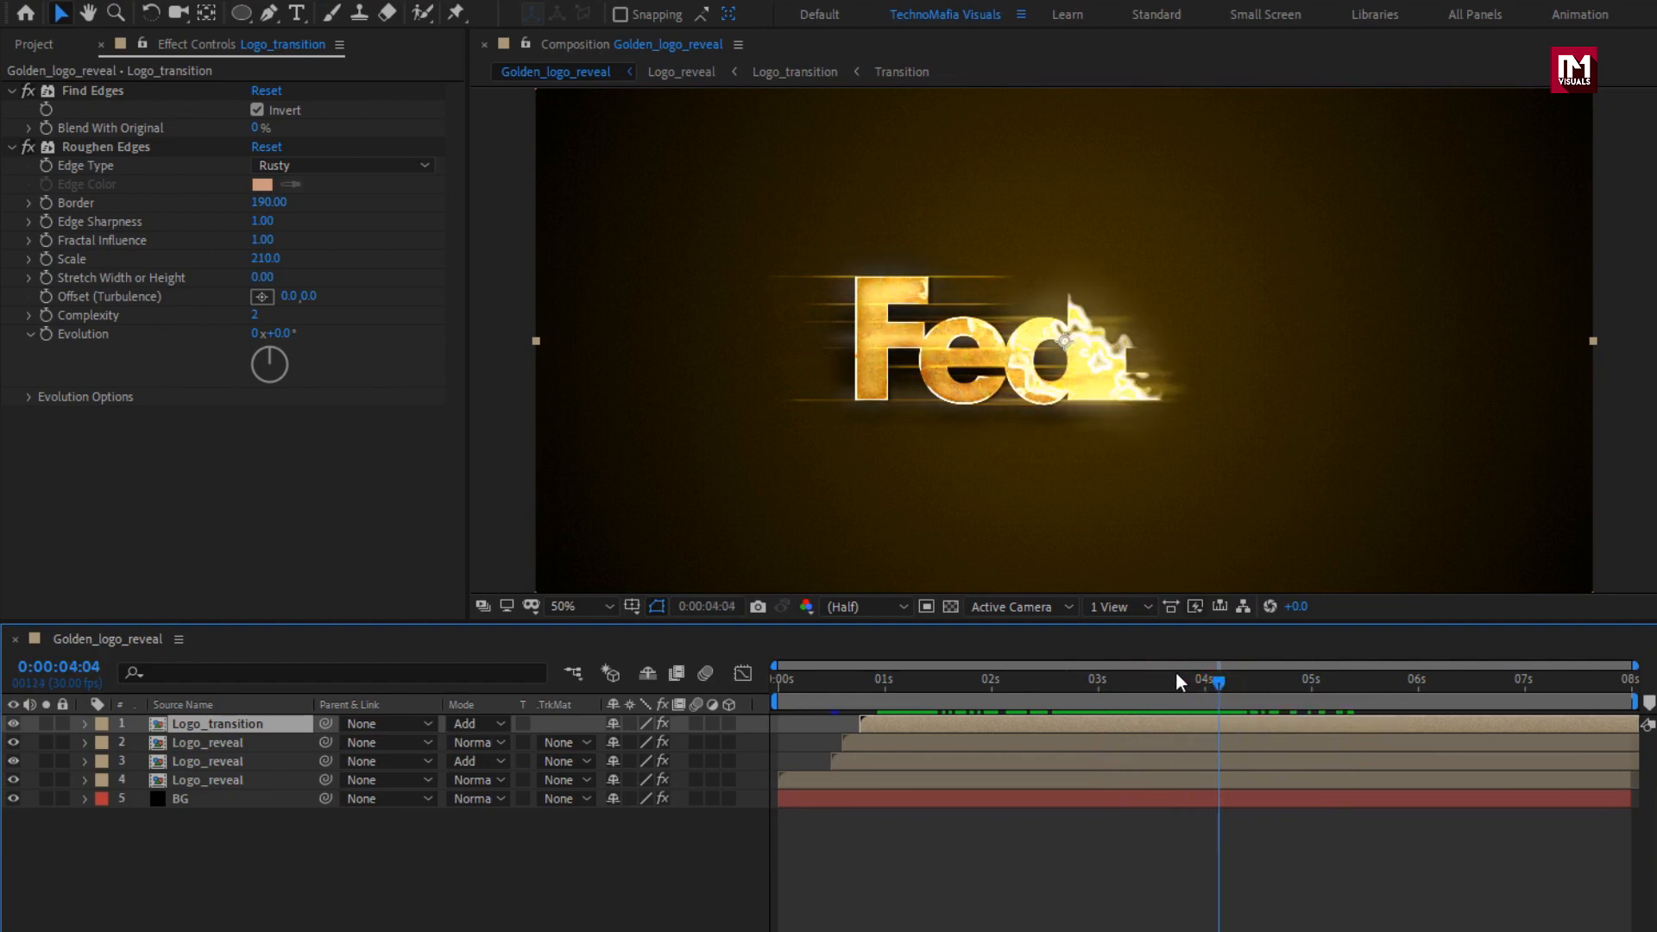
Add the Logo composition as the uppermost layer and apply Find Edges to it.
click(40, 45)
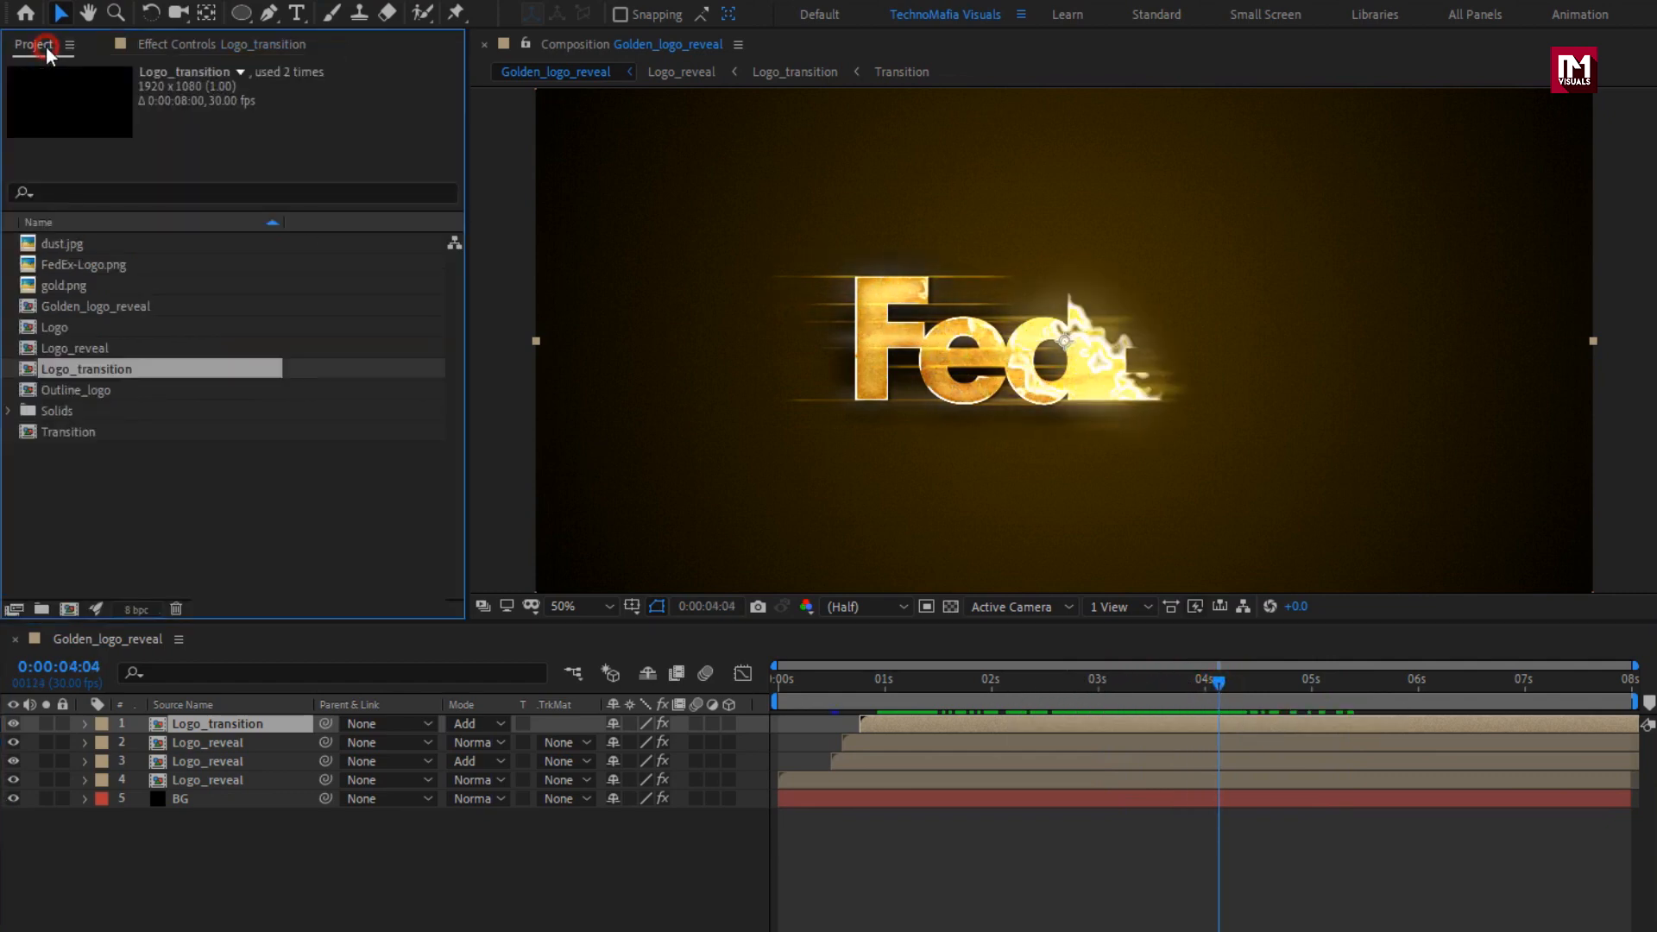
click(57, 328)
drag(43, 332, 237, 719)
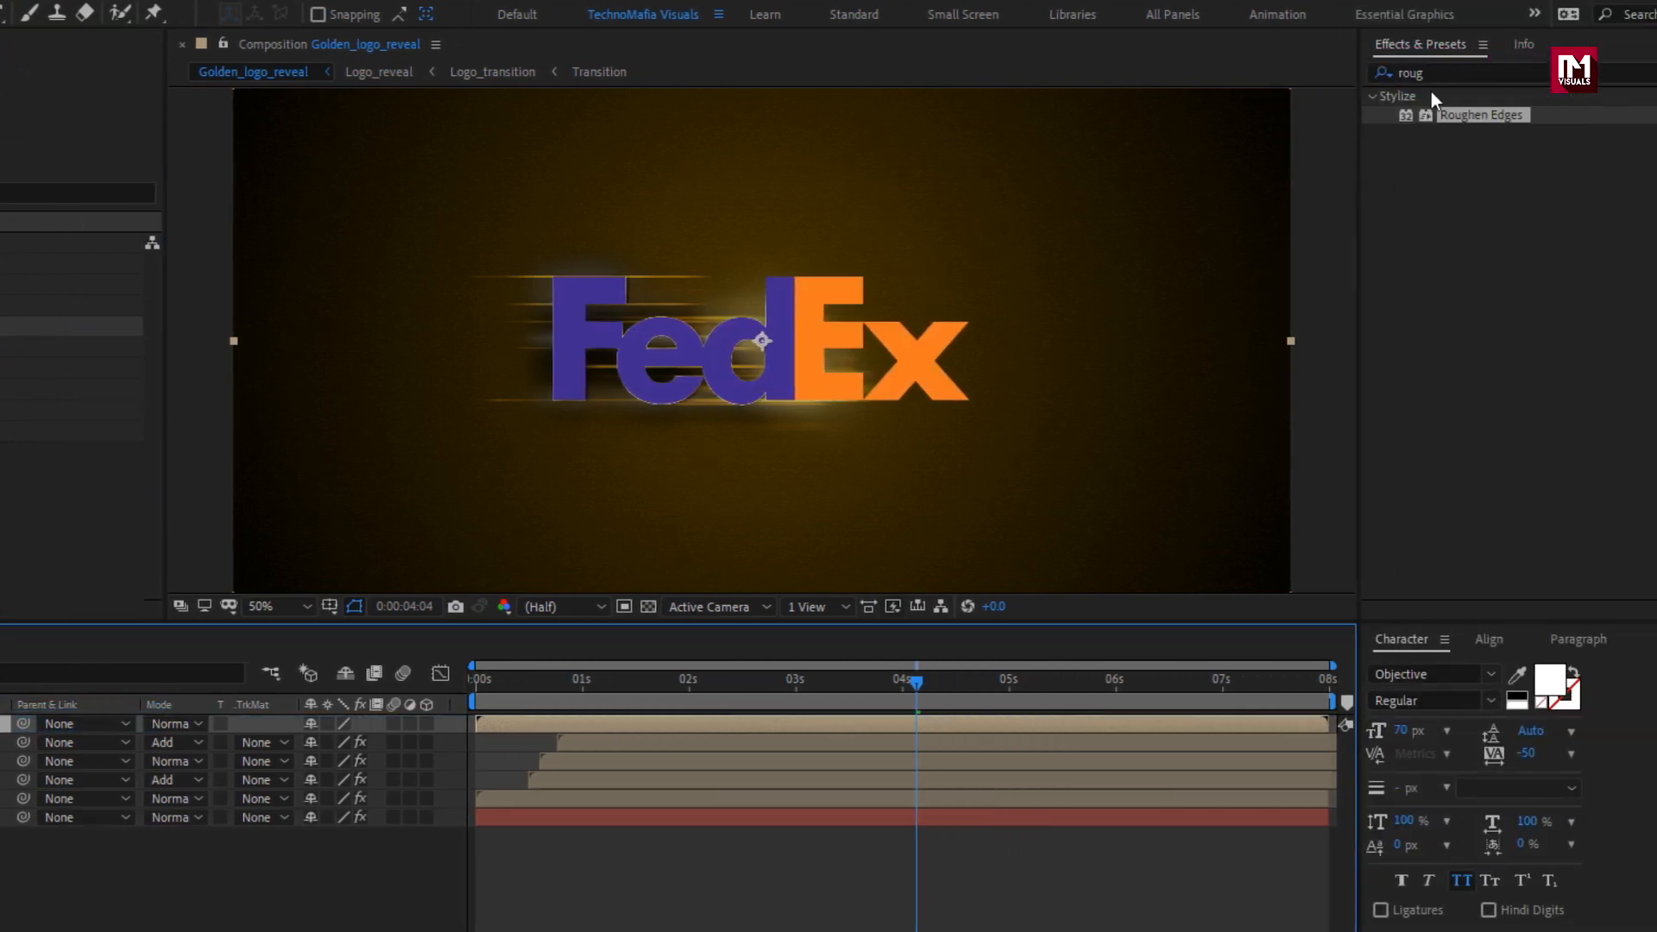
drag(1424, 74, 1340, 74)
text(find)
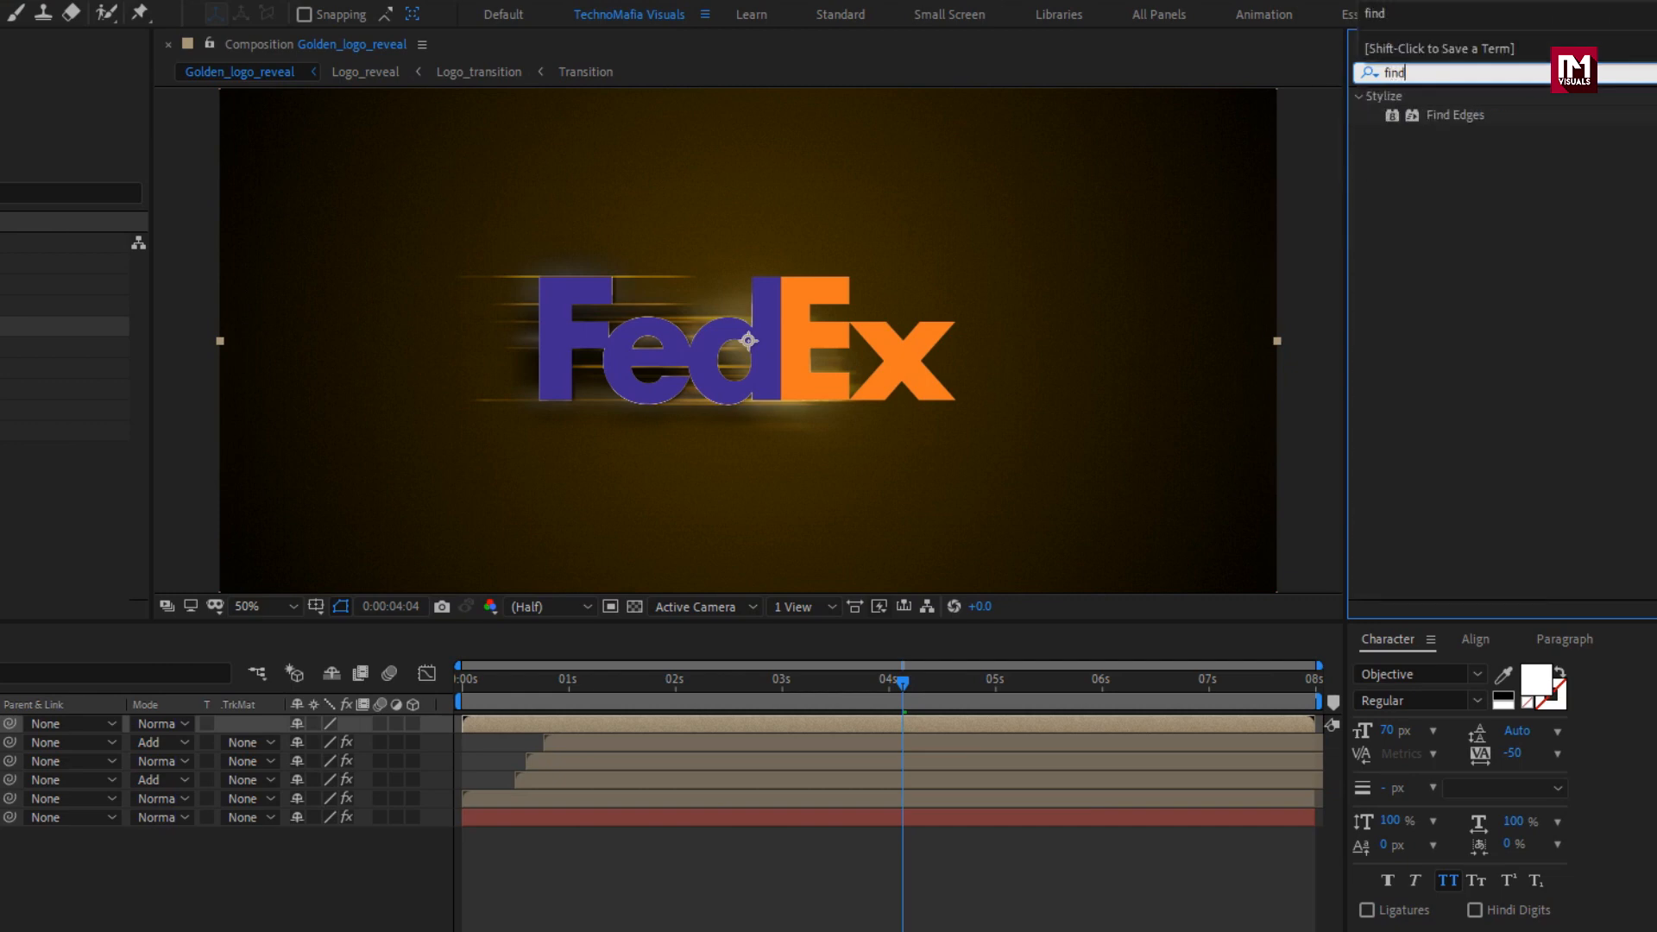
double_click(1459, 114)
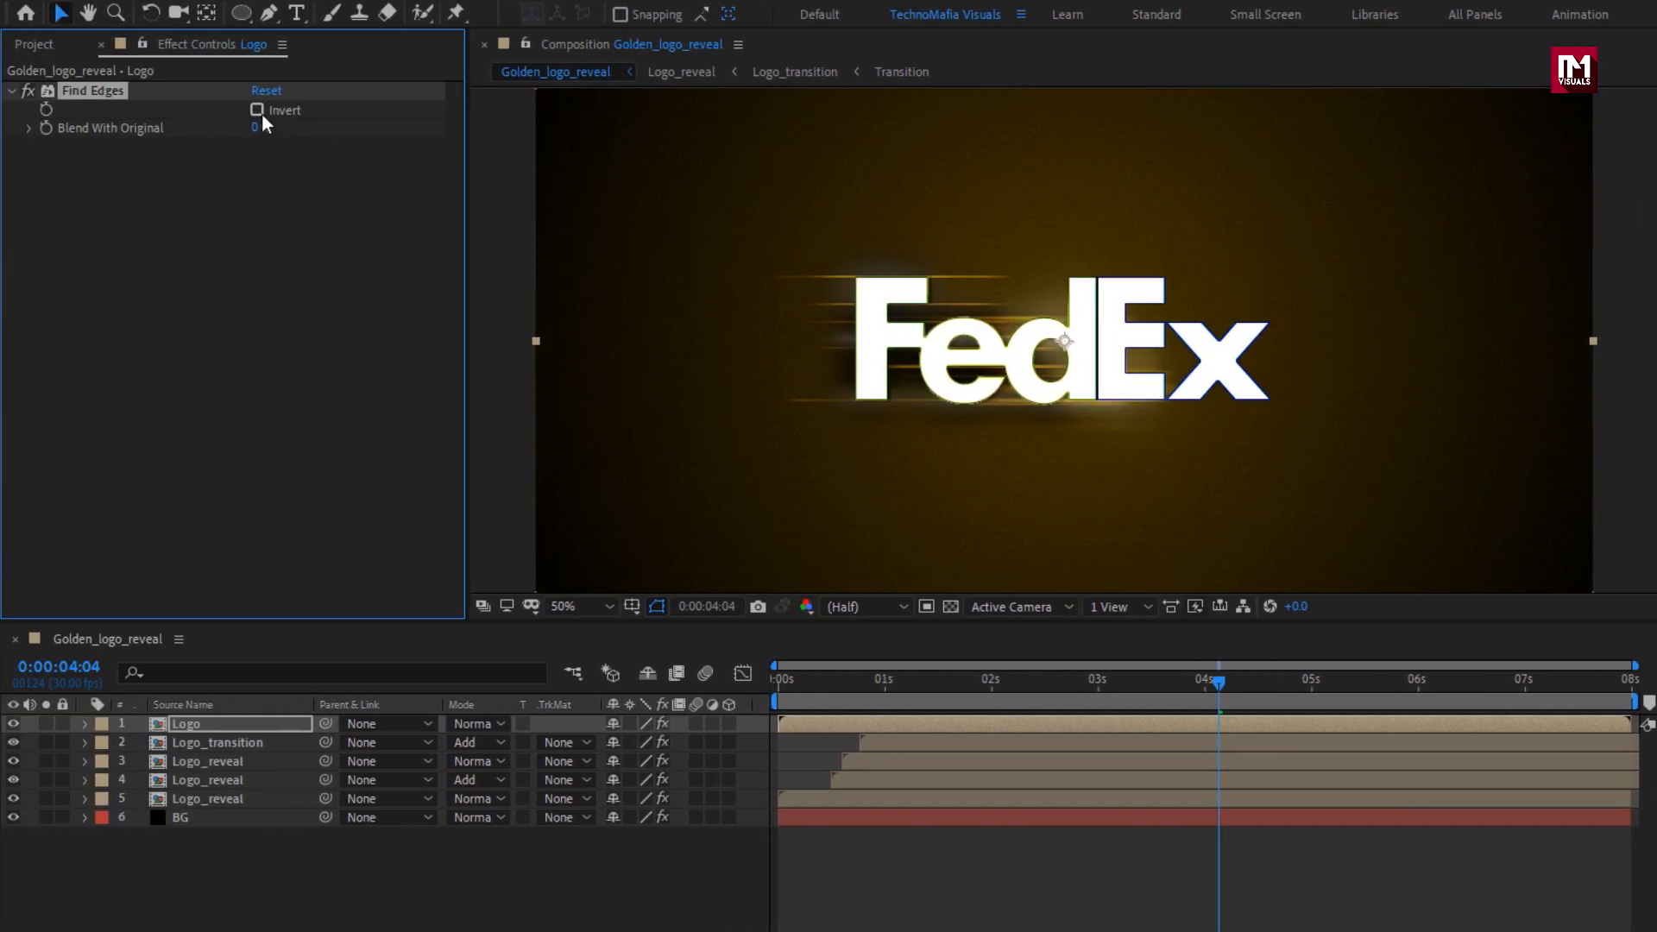
Invert the Find Edges effect on the Logo layer and set the layer's blending mode to Add.
click(258, 111)
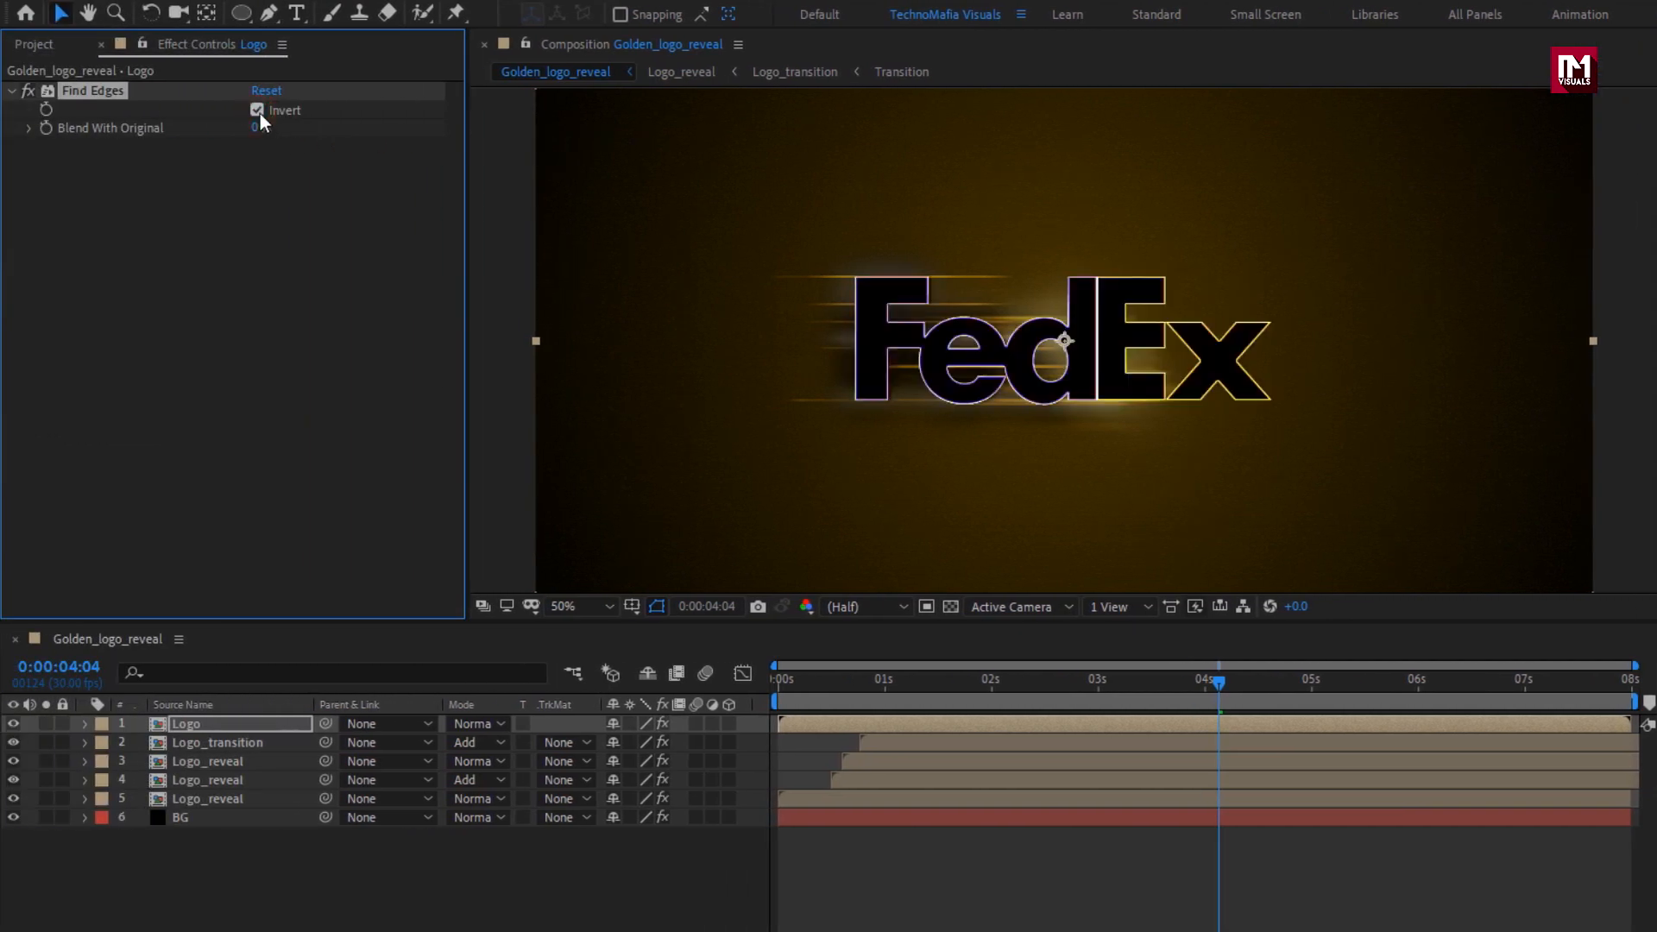
click(210, 724)
click(473, 725)
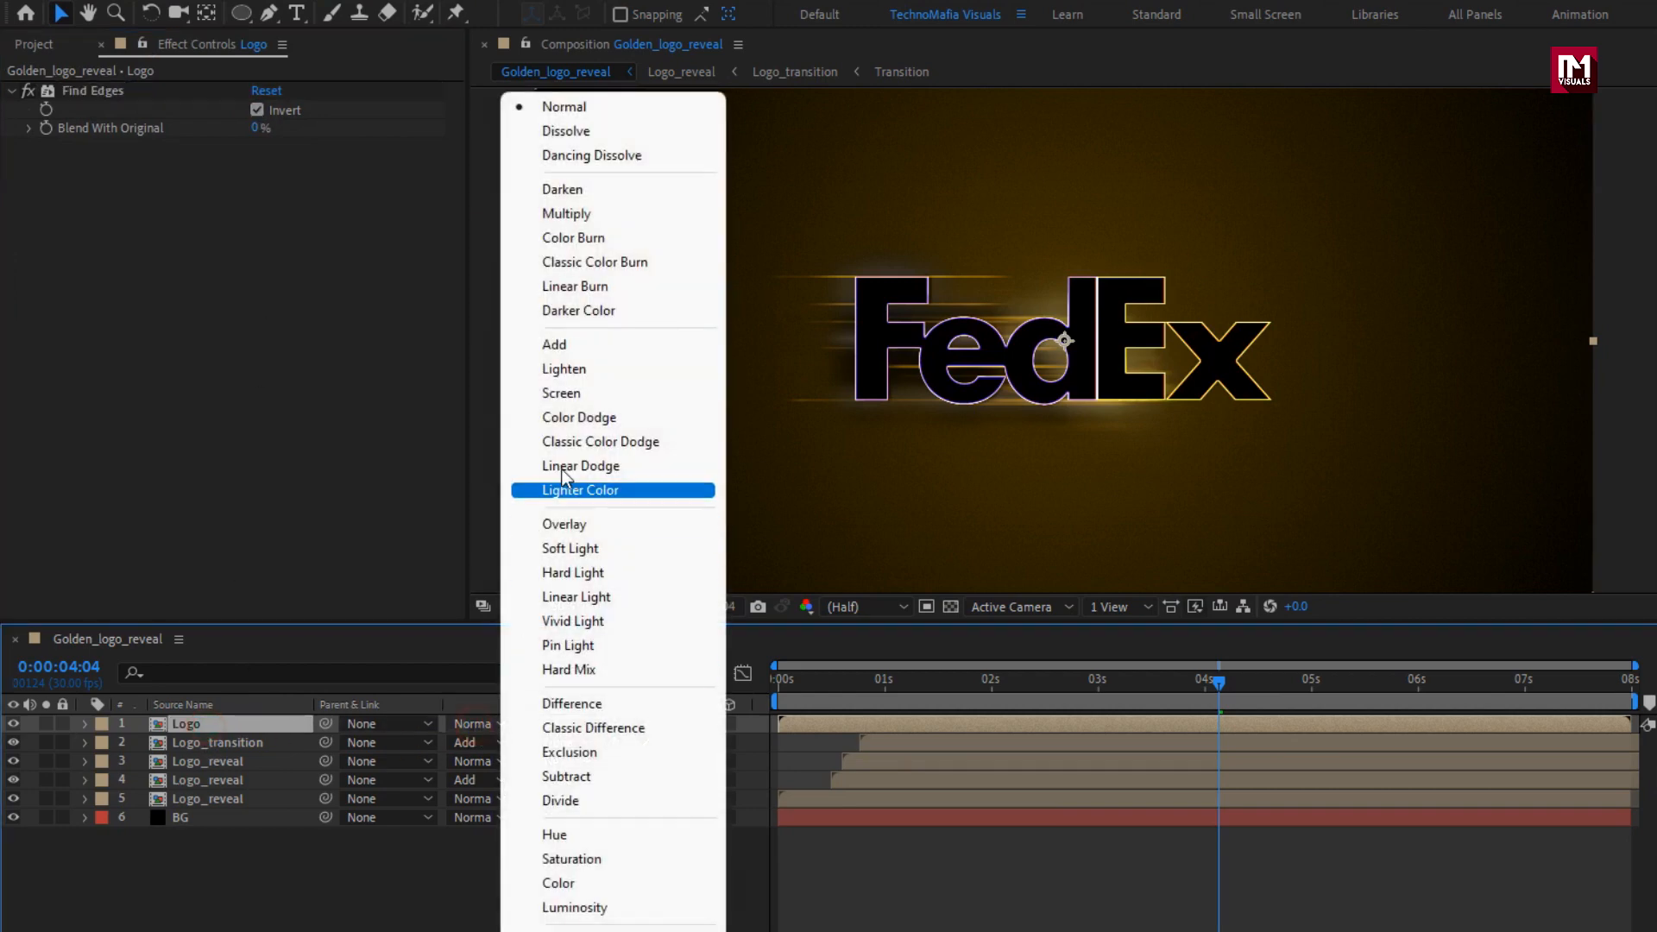
click(573, 345)
Set the Logo layer's opacity to 50%.
key(t)
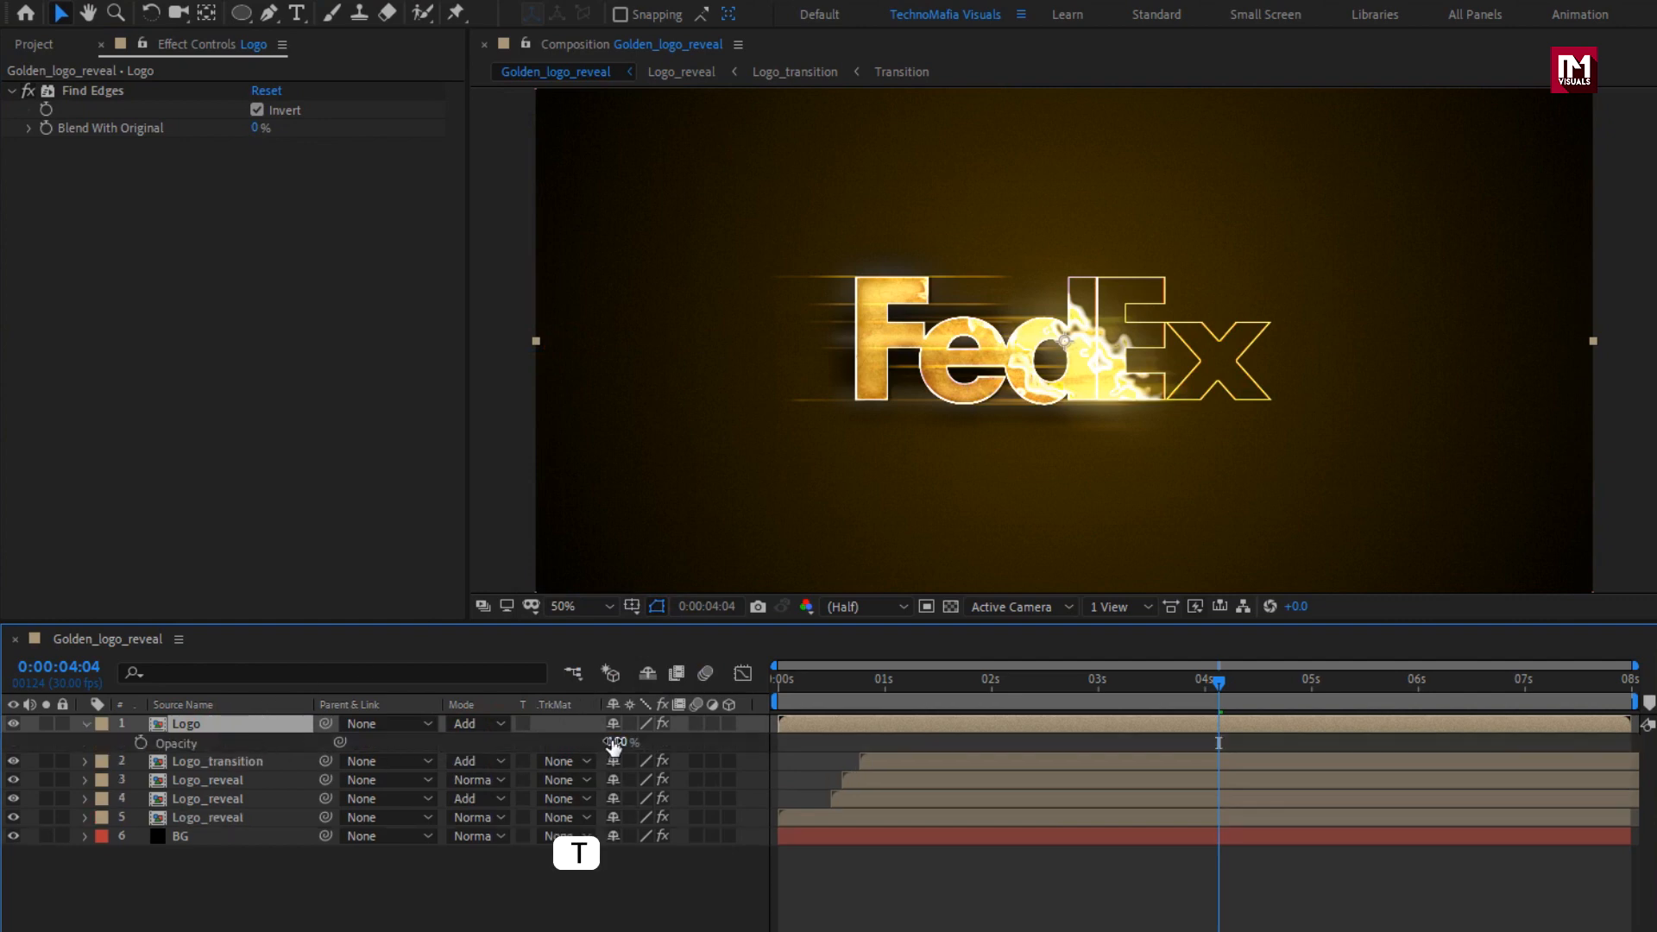
click(613, 743)
text(50)
key(Return)
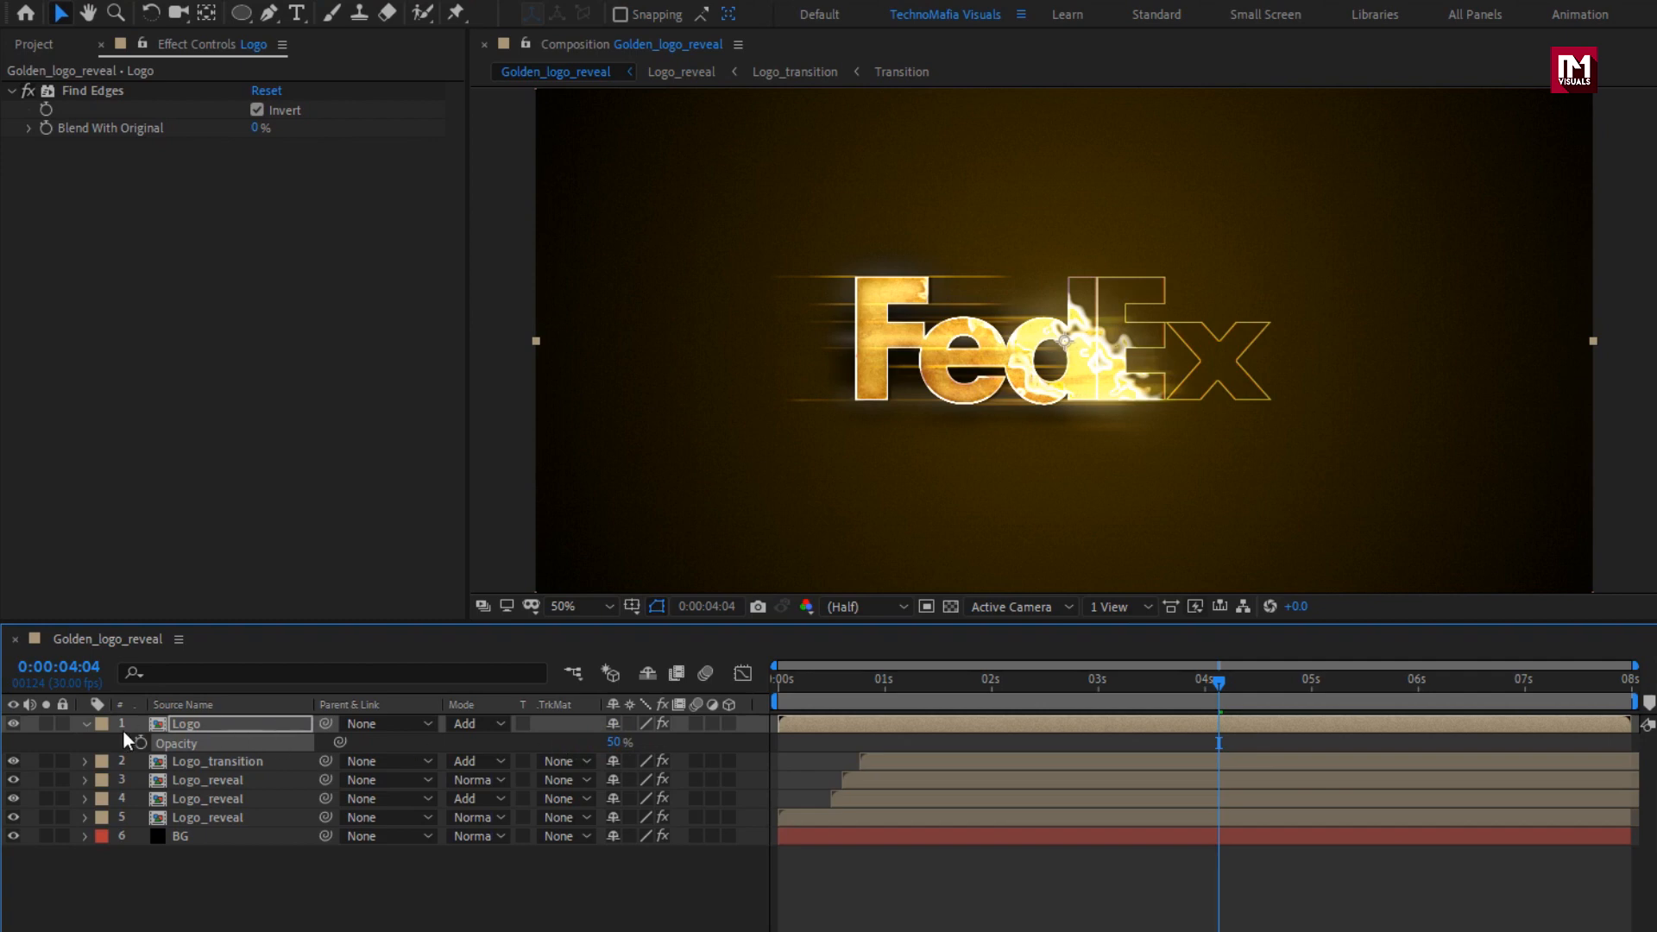
click(85, 725)
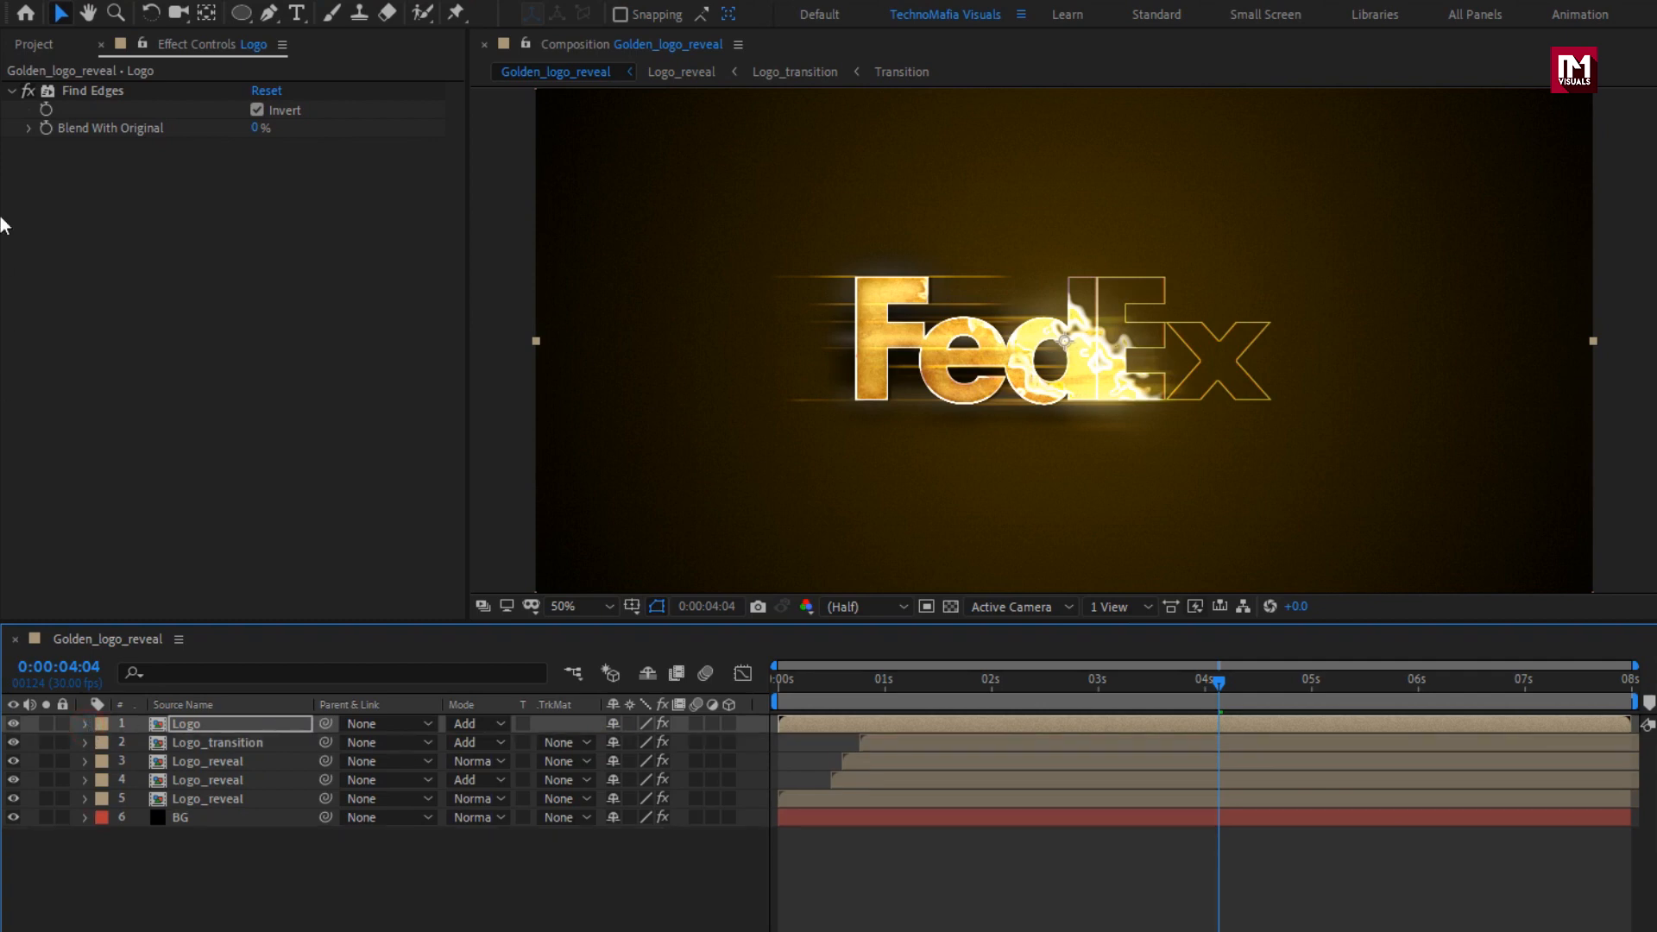
Add dust.jpg as the uppermost layer and give it a full-size elliptical mask in Subtract mode.
click(31, 44)
drag(68, 244, 267, 723)
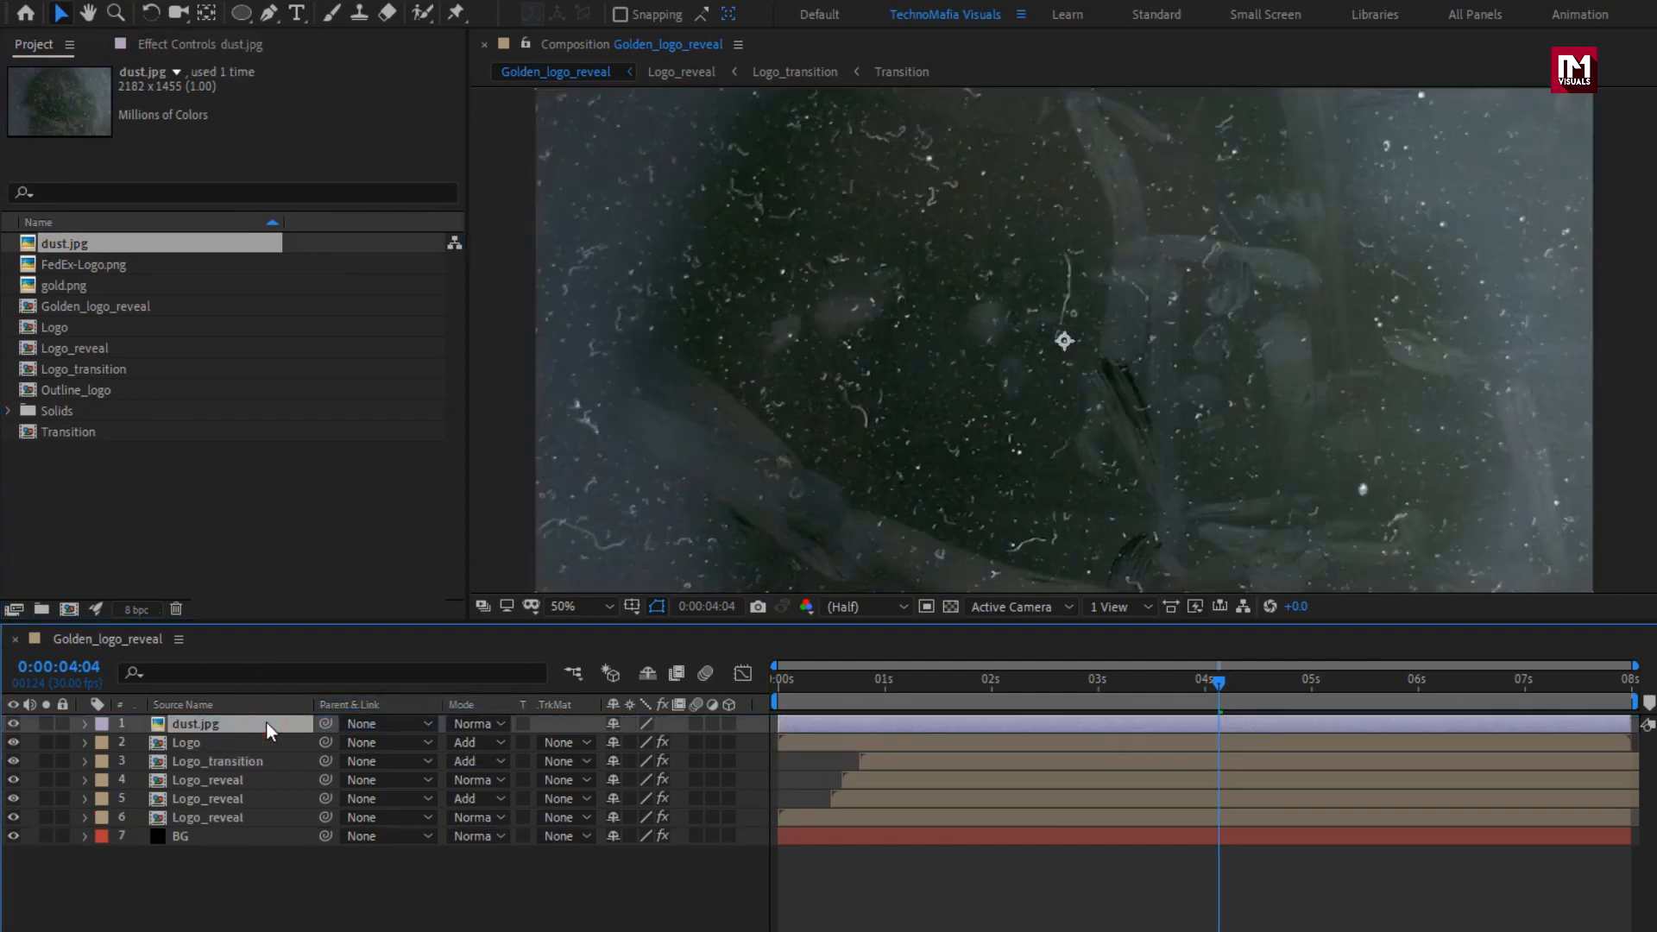
scroll(738, 485, down, 2)
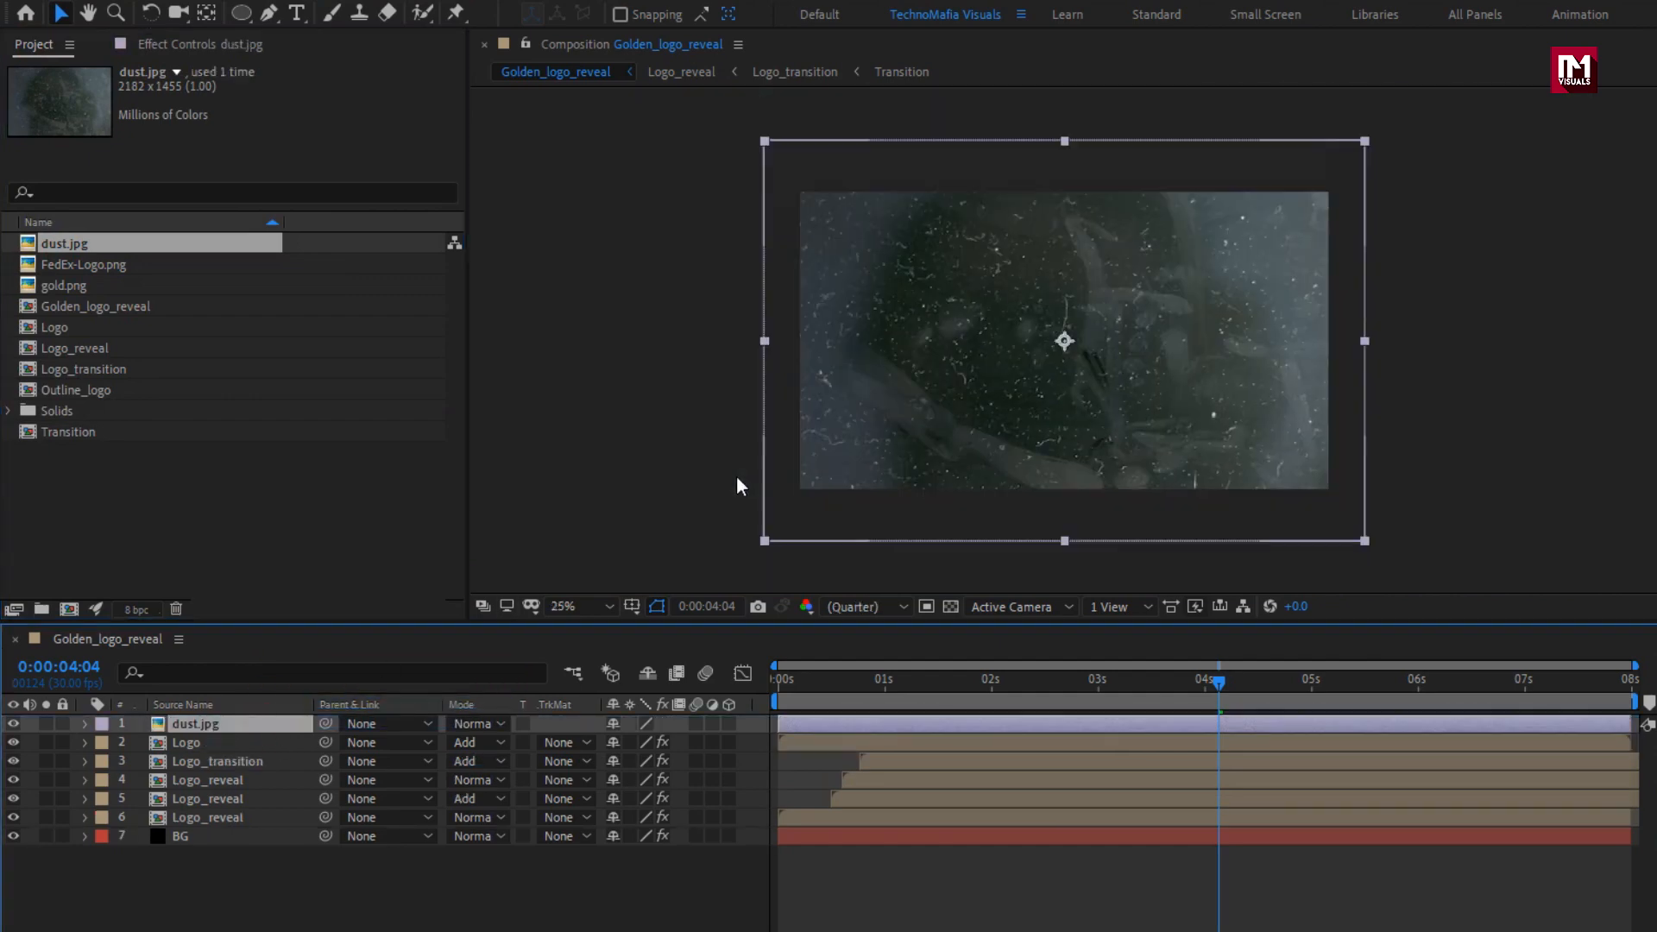
click(250, 11)
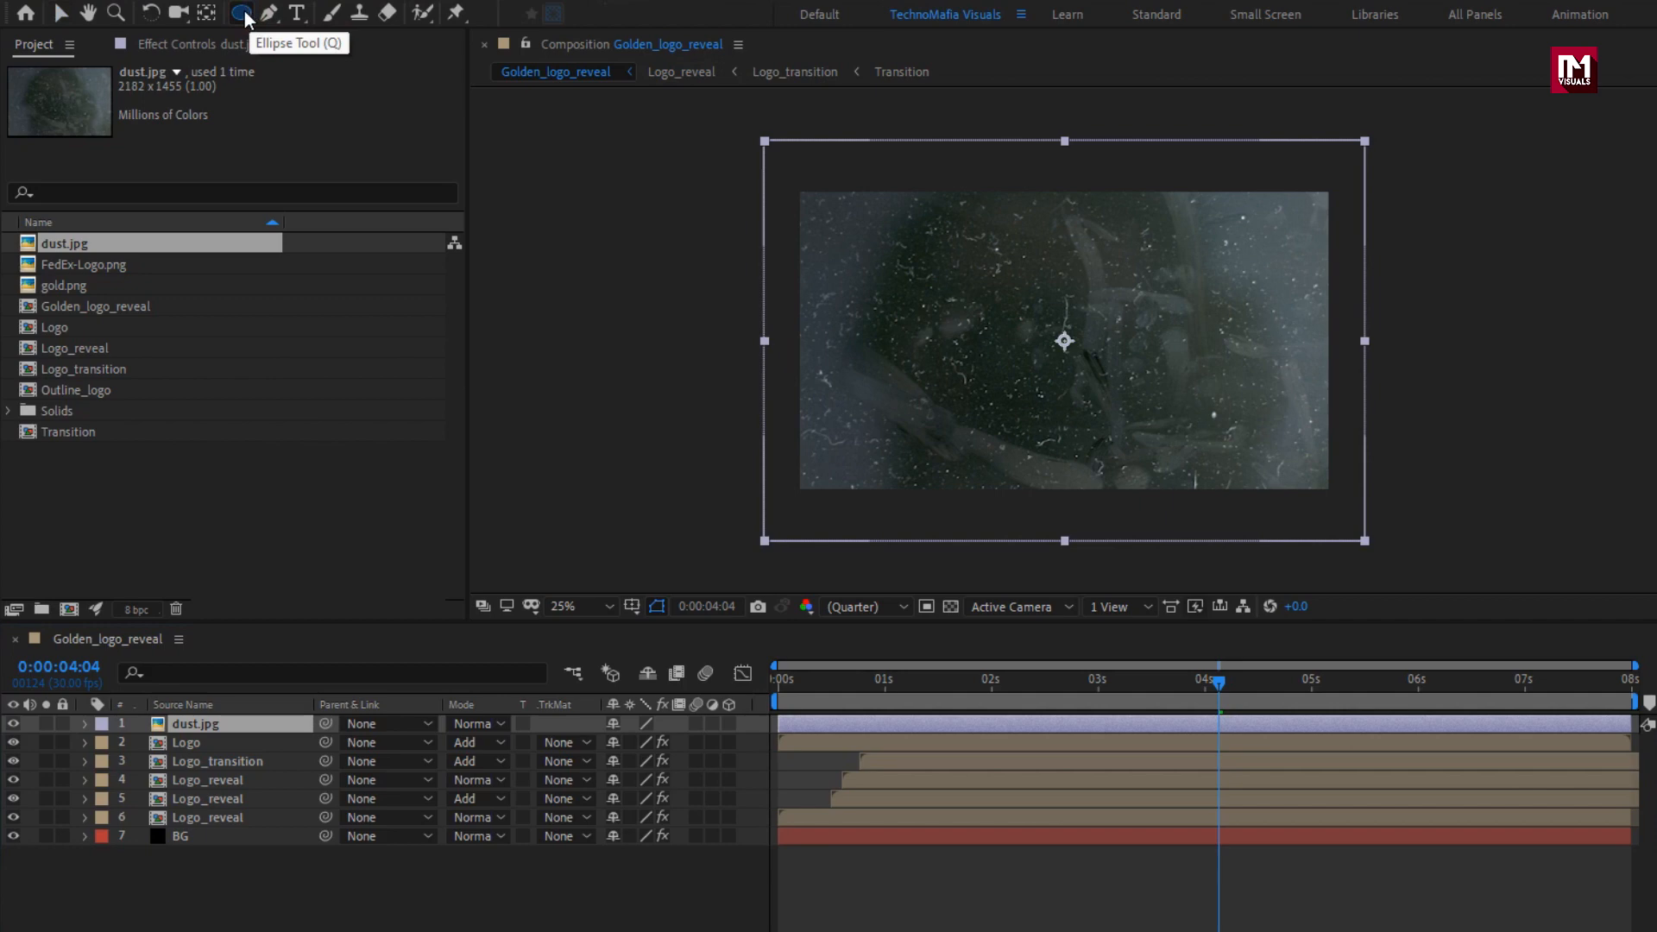
double_click(245, 12)
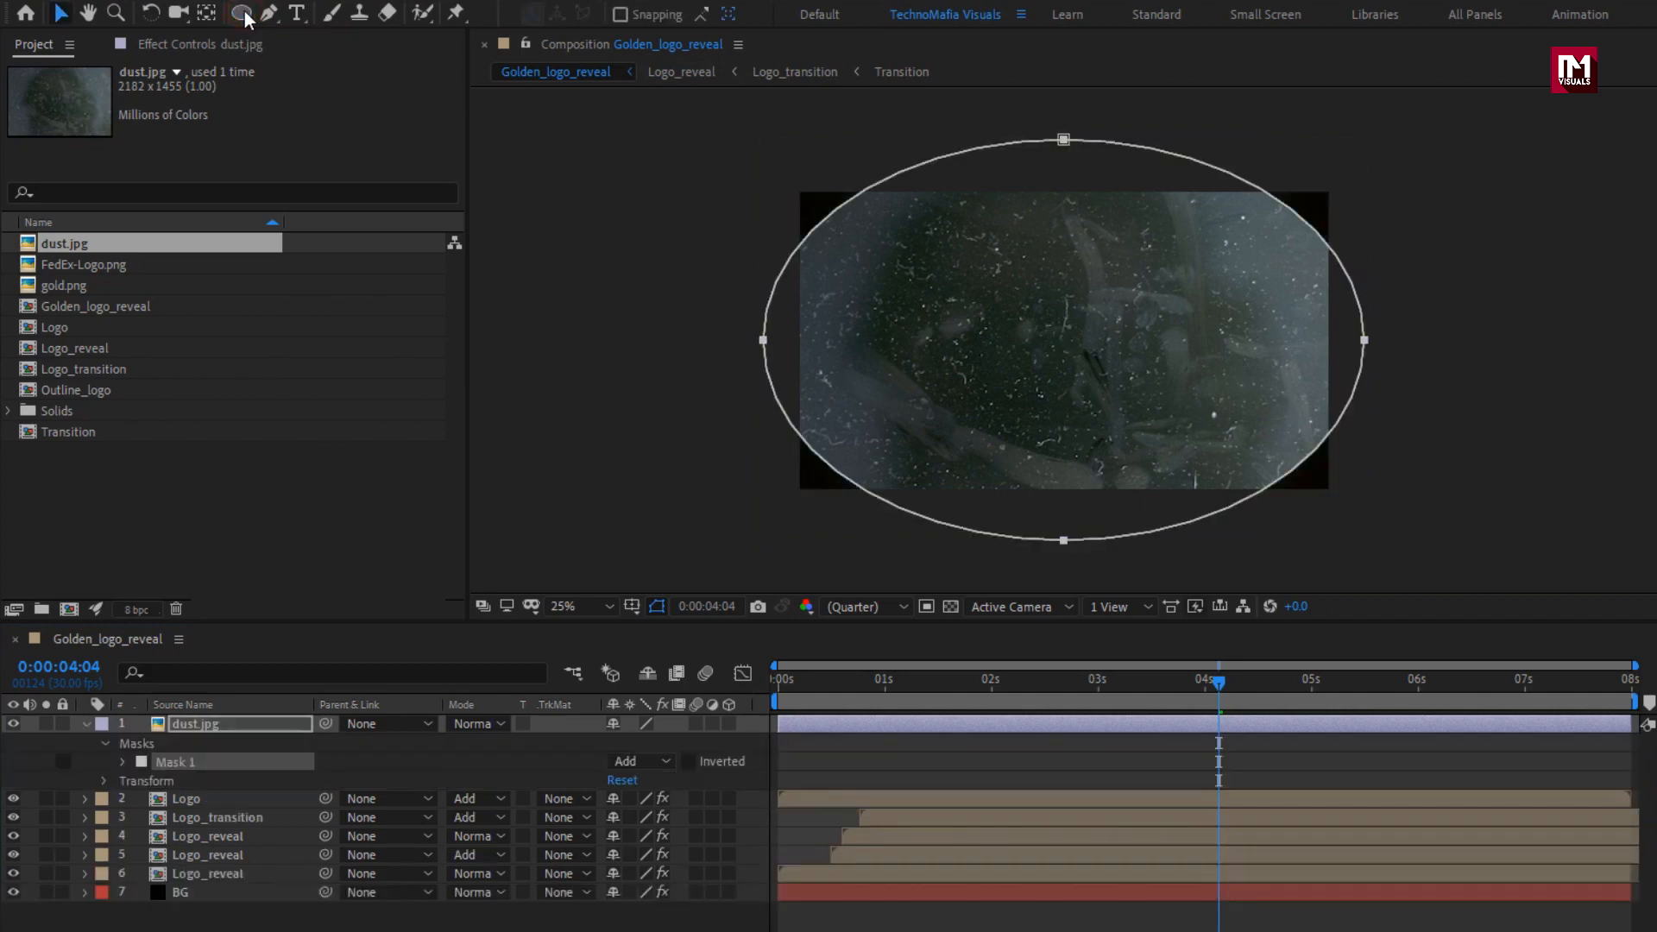
click(639, 760)
click(679, 833)
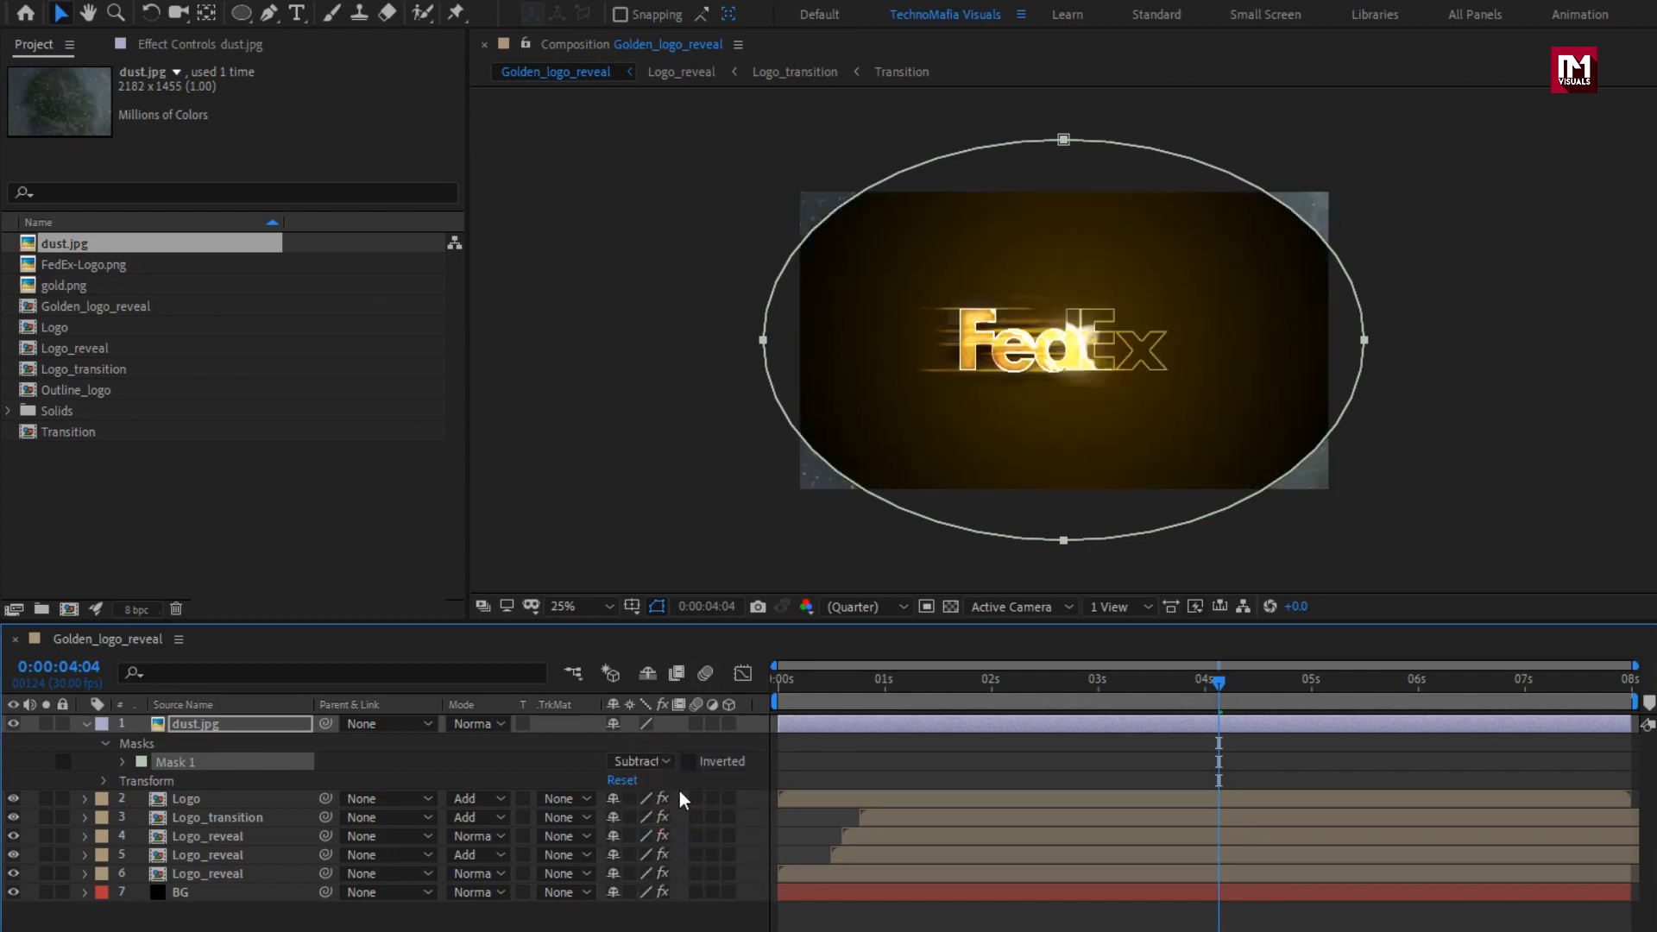
Set the dust.jpg mask's feather to 470 pixels and its expansion to about -398 pixels.
click(122, 763)
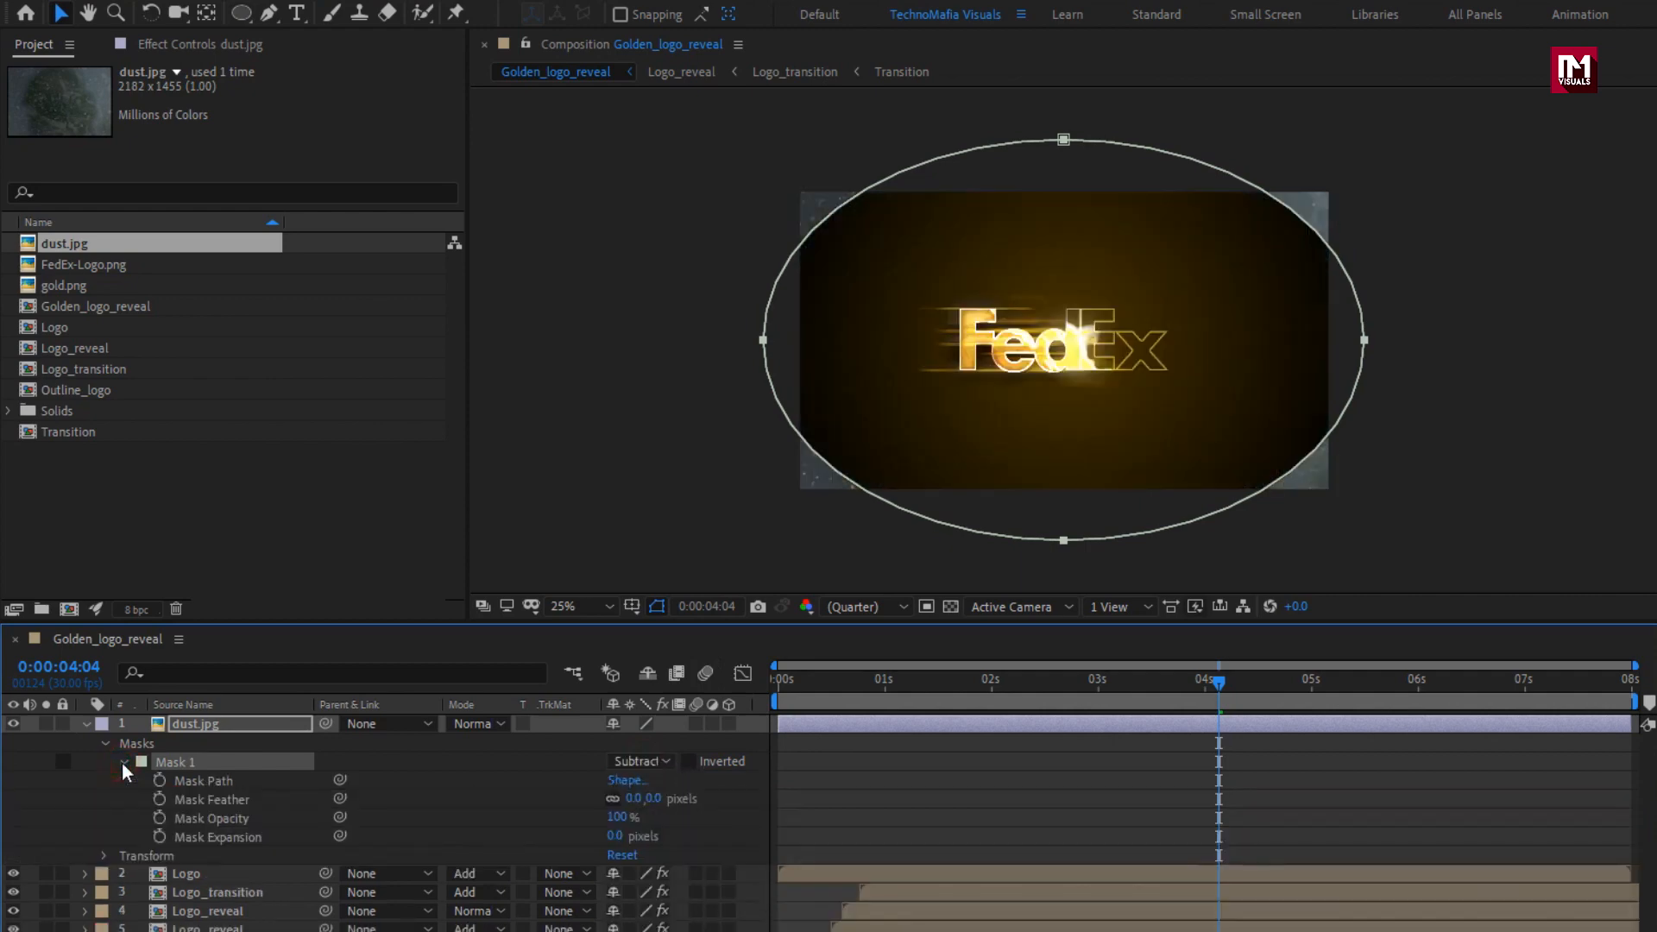
drag(643, 798, 1166, 795)
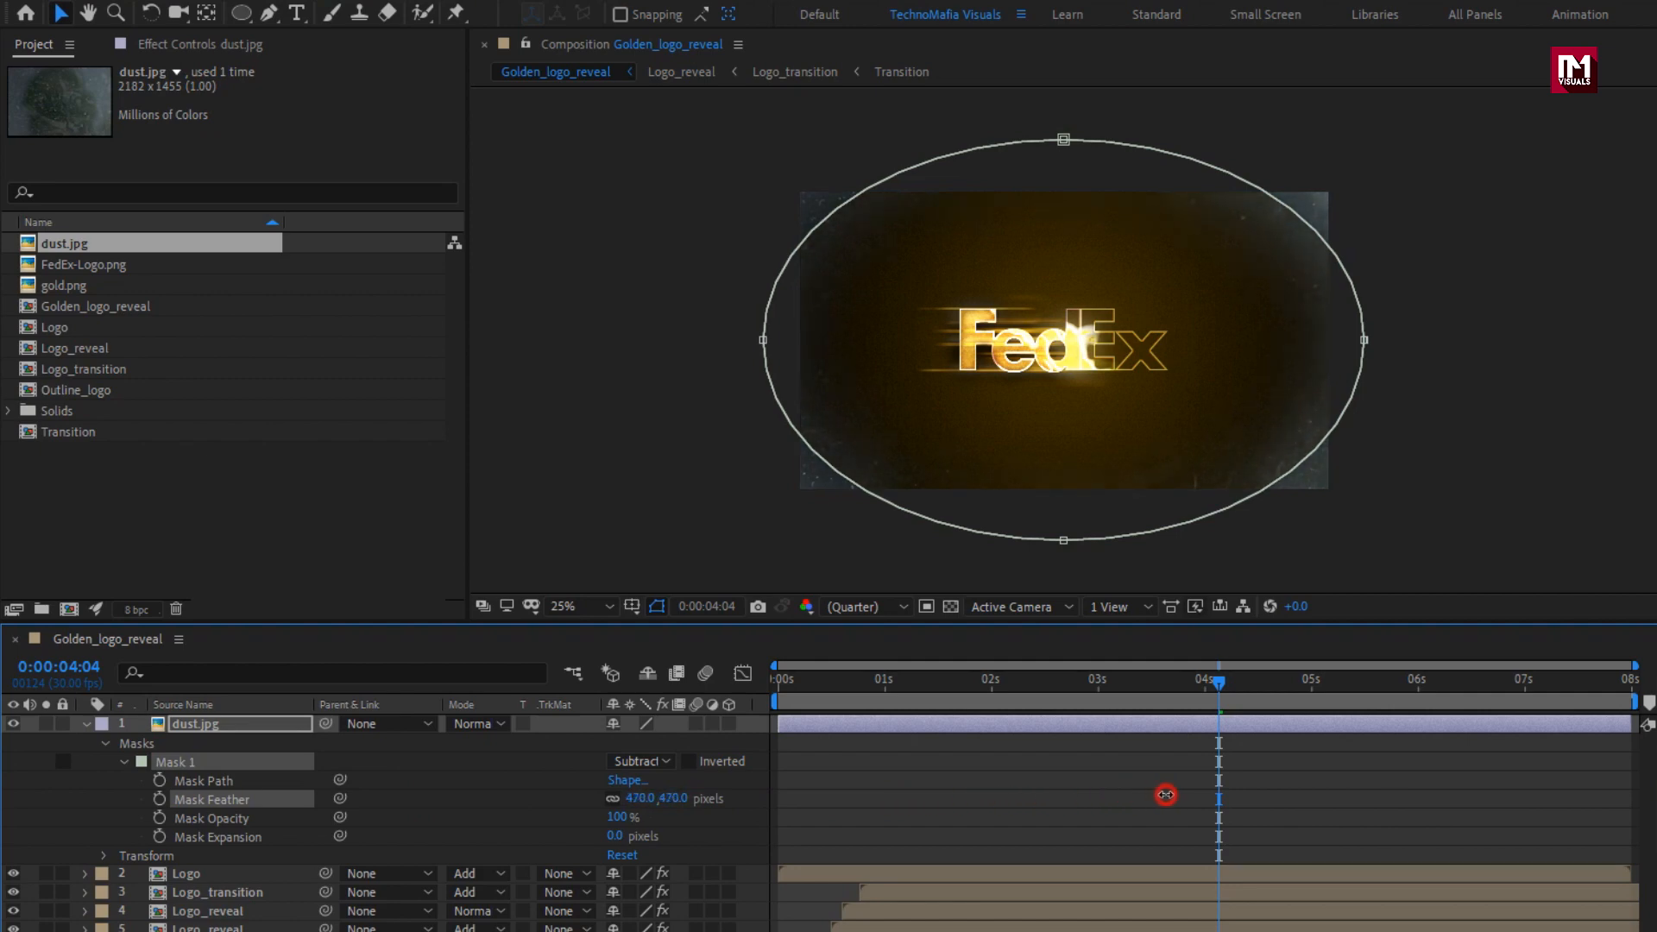
drag(621, 839, 341, 827)
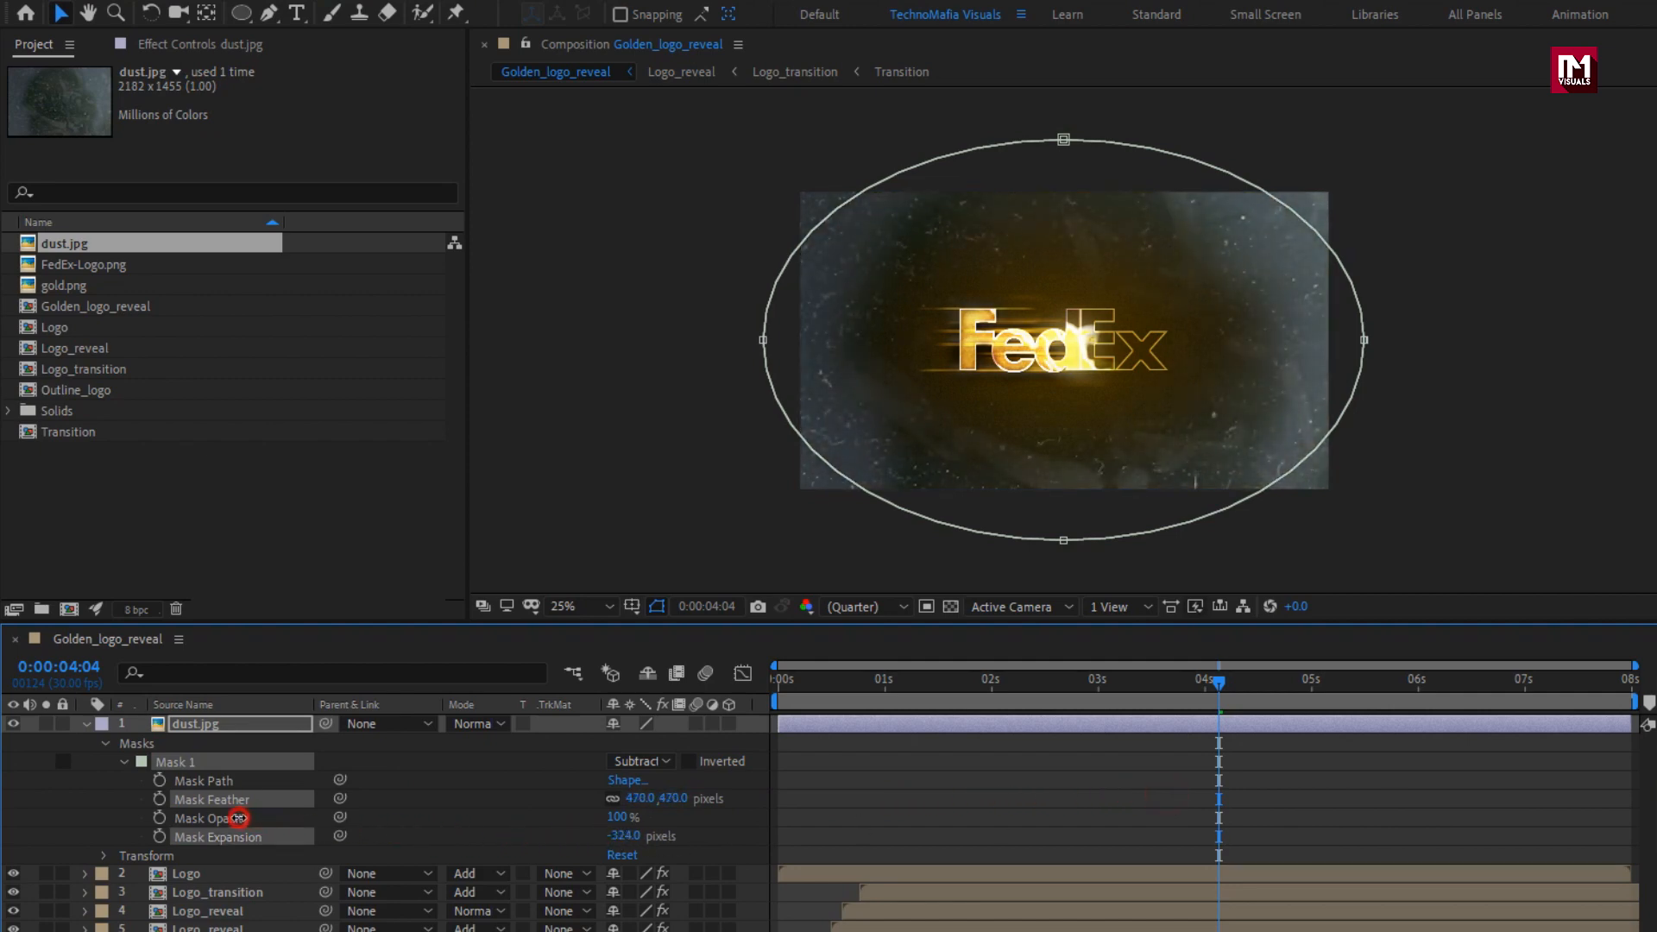
drag(613, 835, 530, 832)
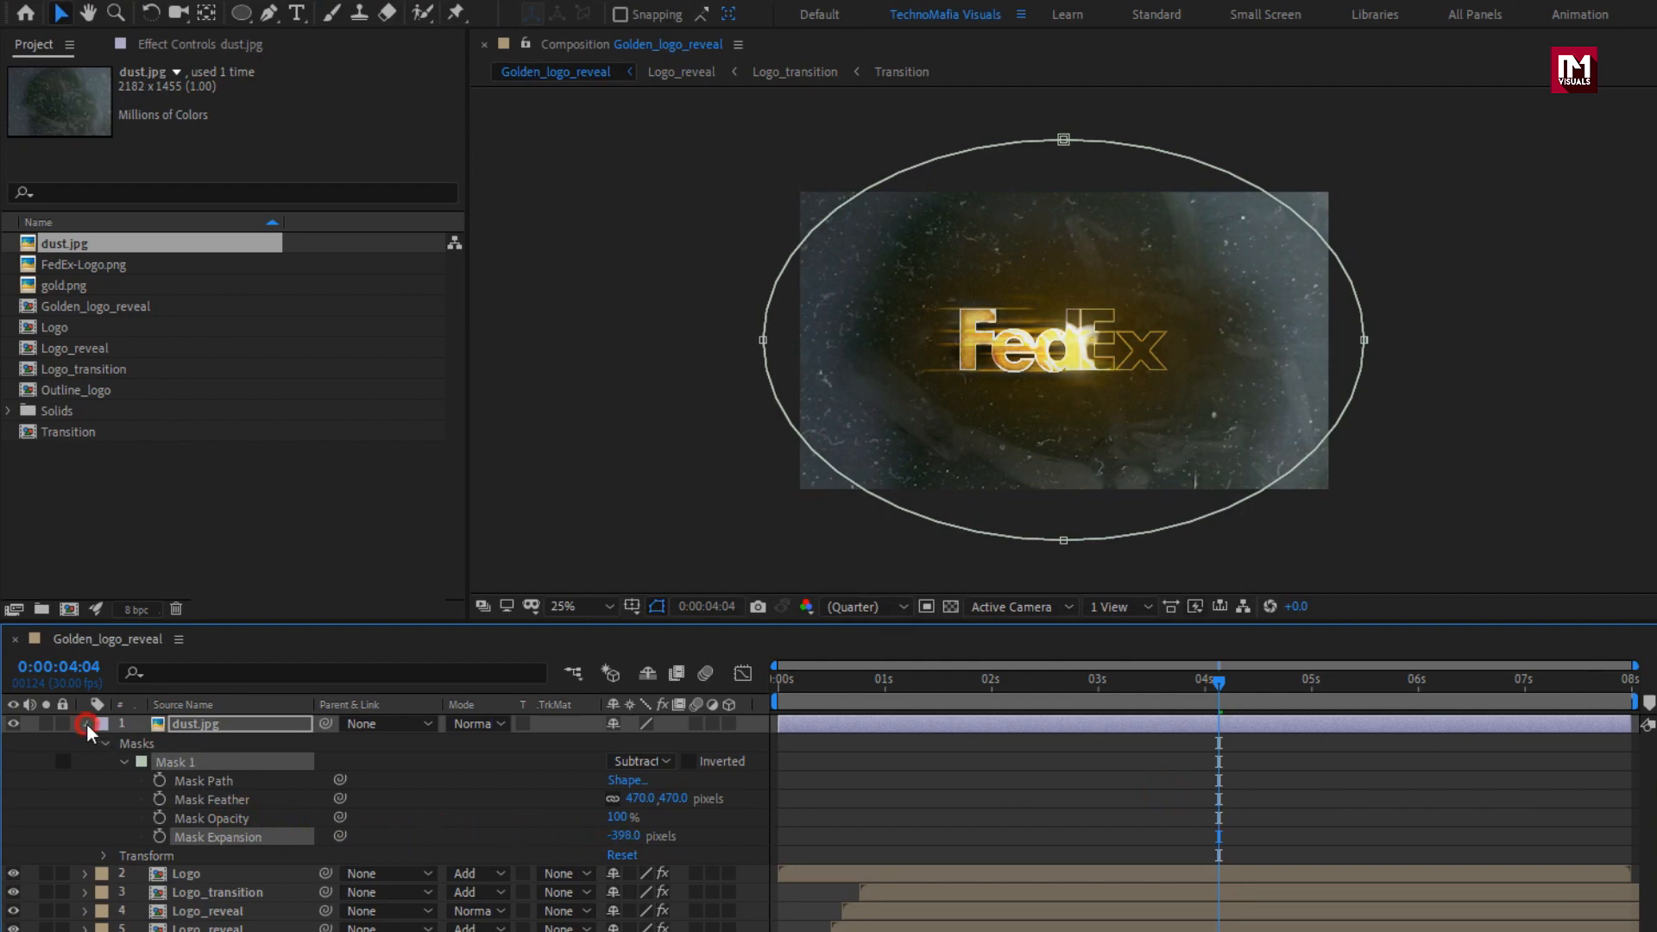
click(86, 723)
Set the dust.jpg layer's blending mode to Screen and its opacity to 40%.
click(199, 724)
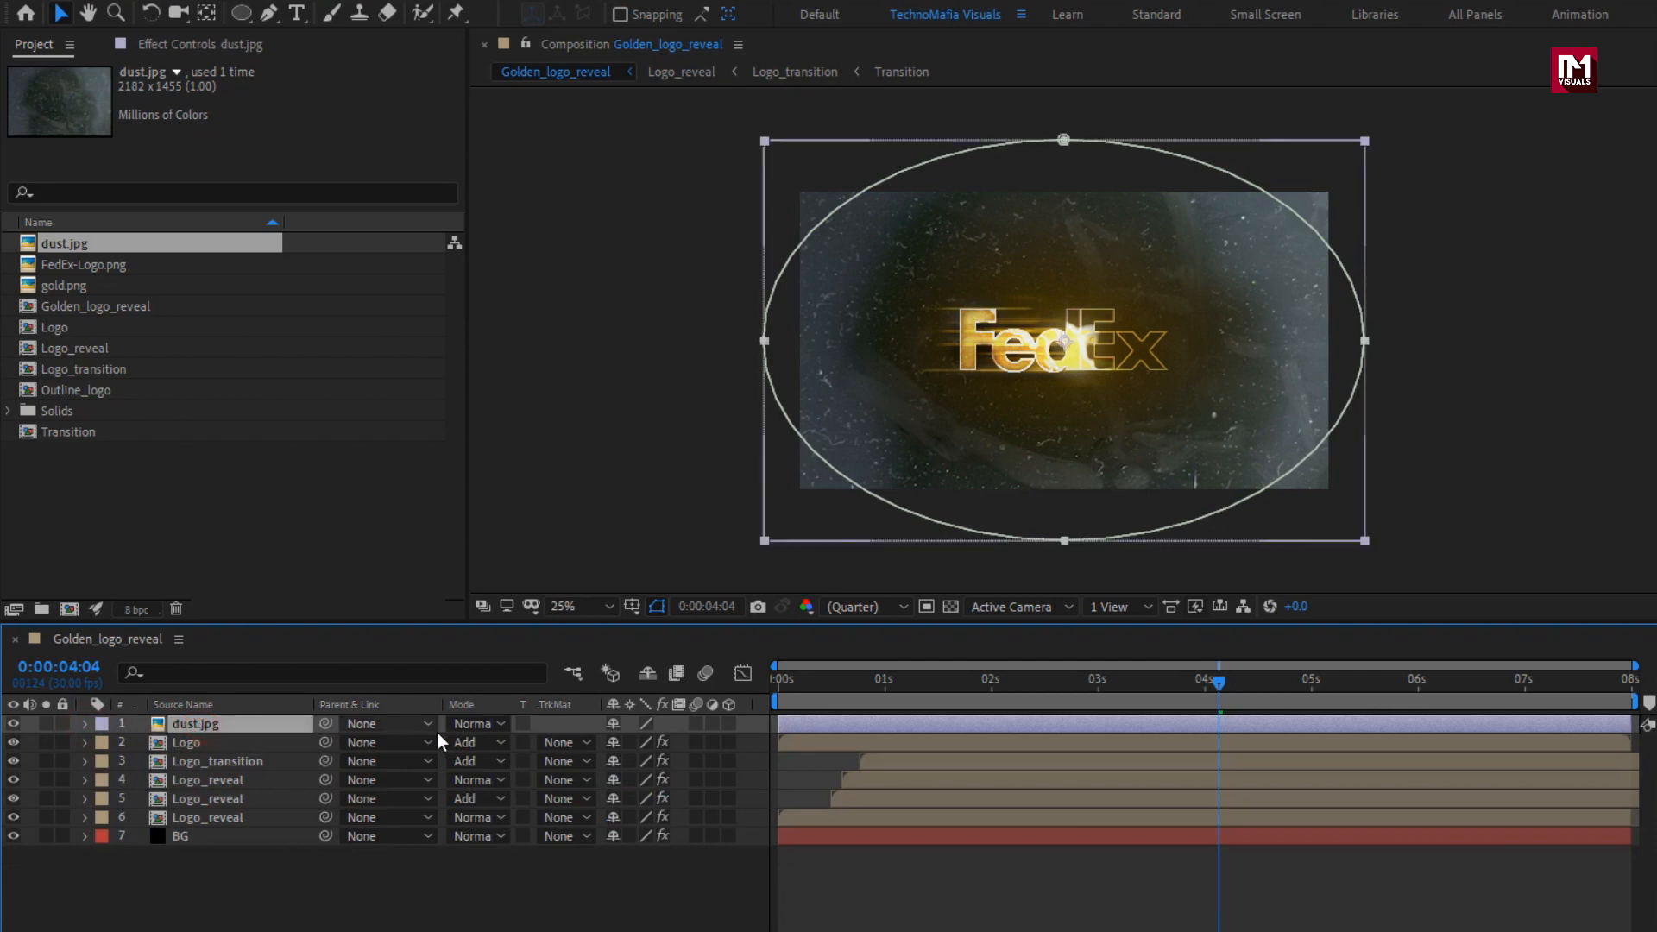
click(478, 724)
click(547, 394)
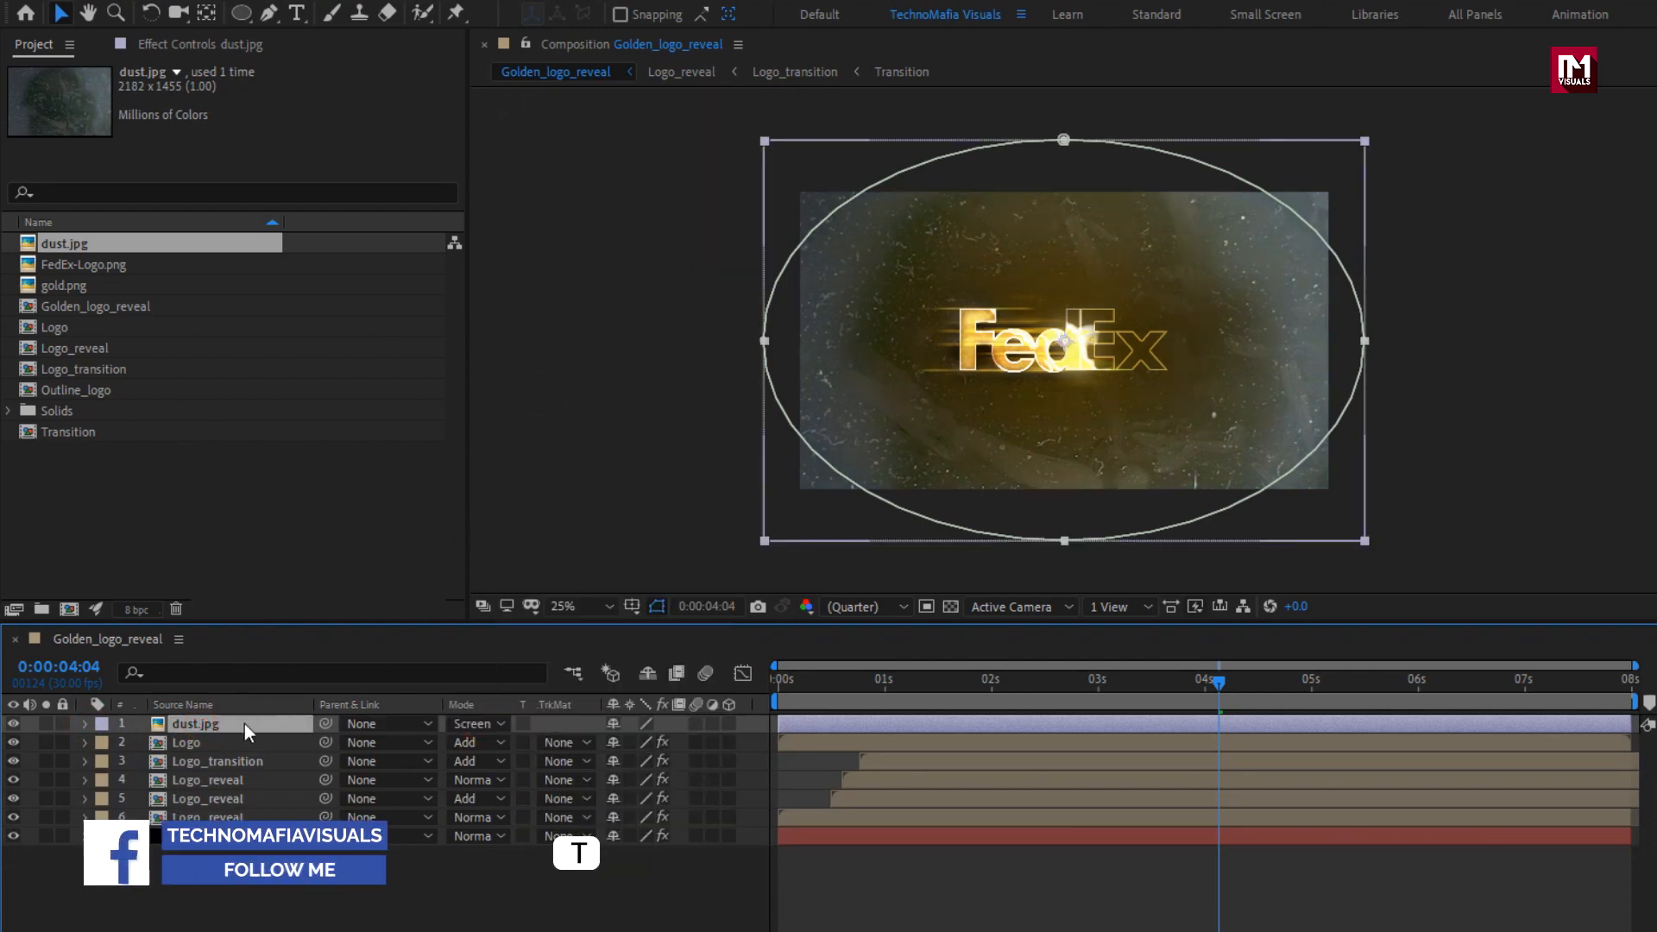
key(t)
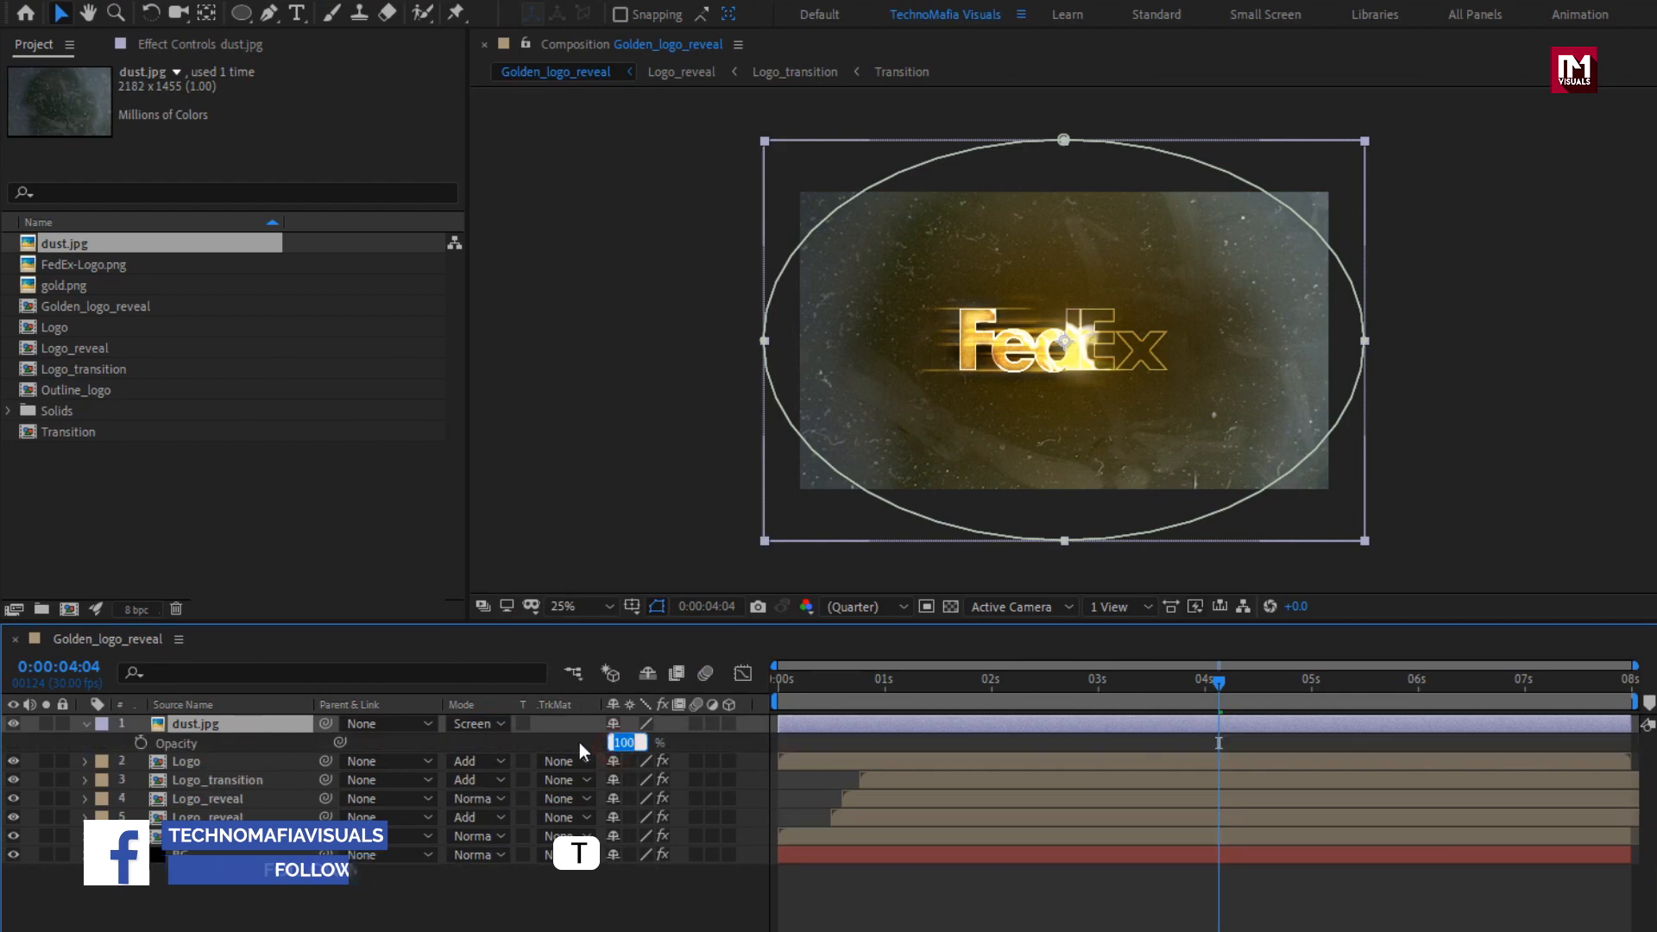
text(40)
click(579, 743)
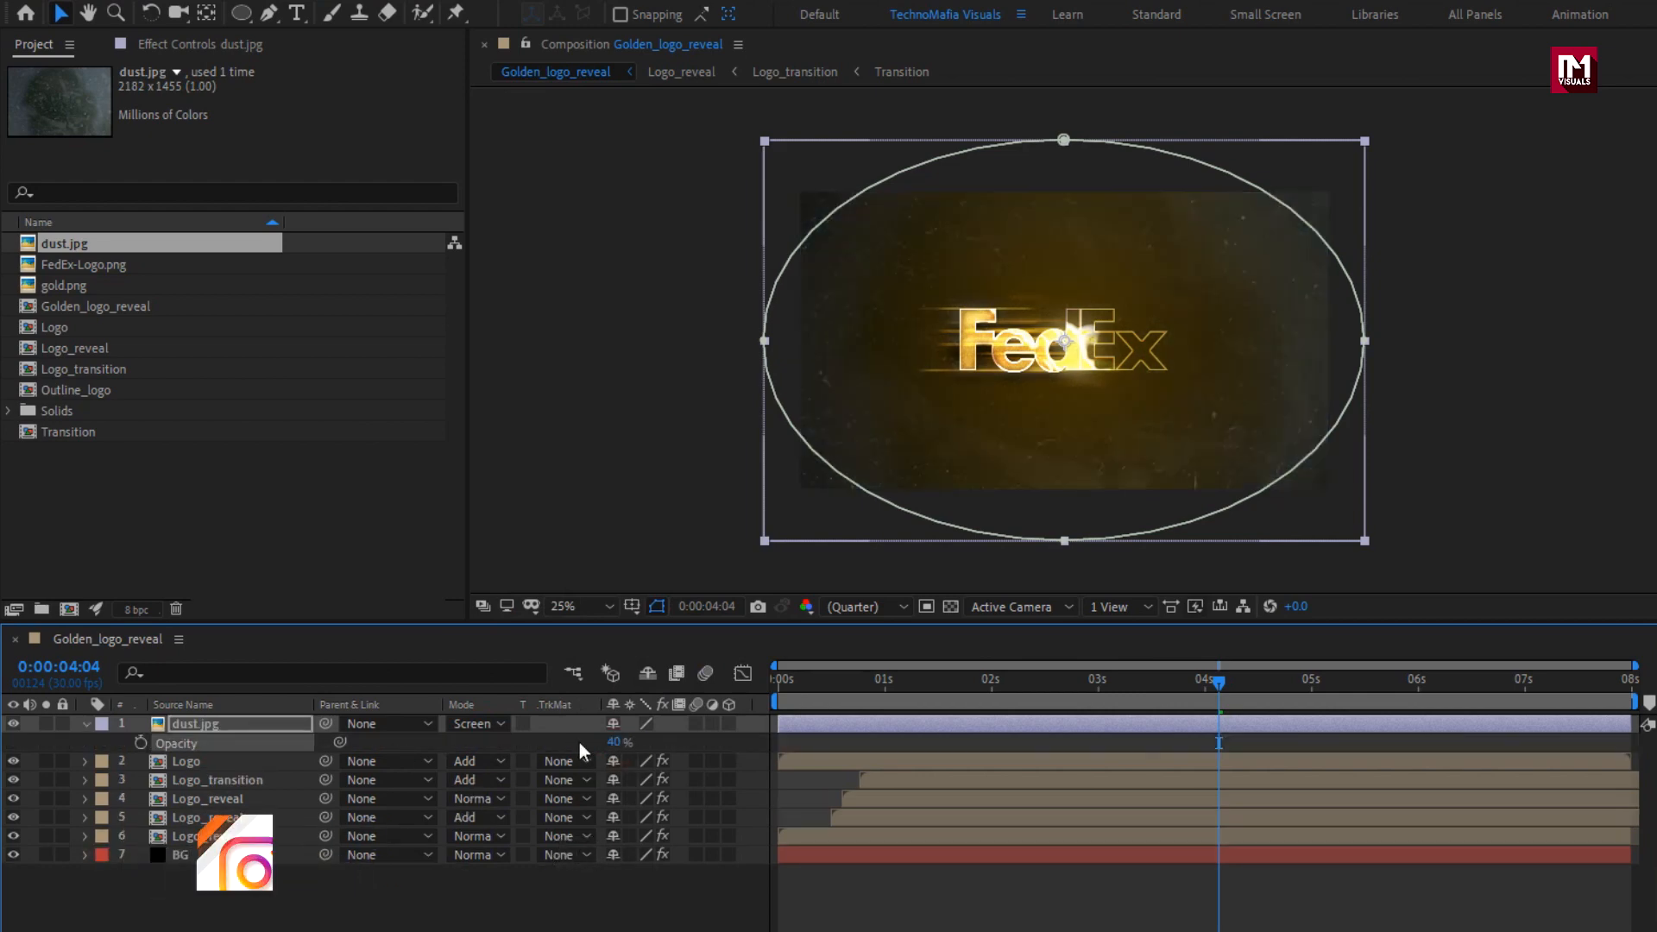
click(86, 728)
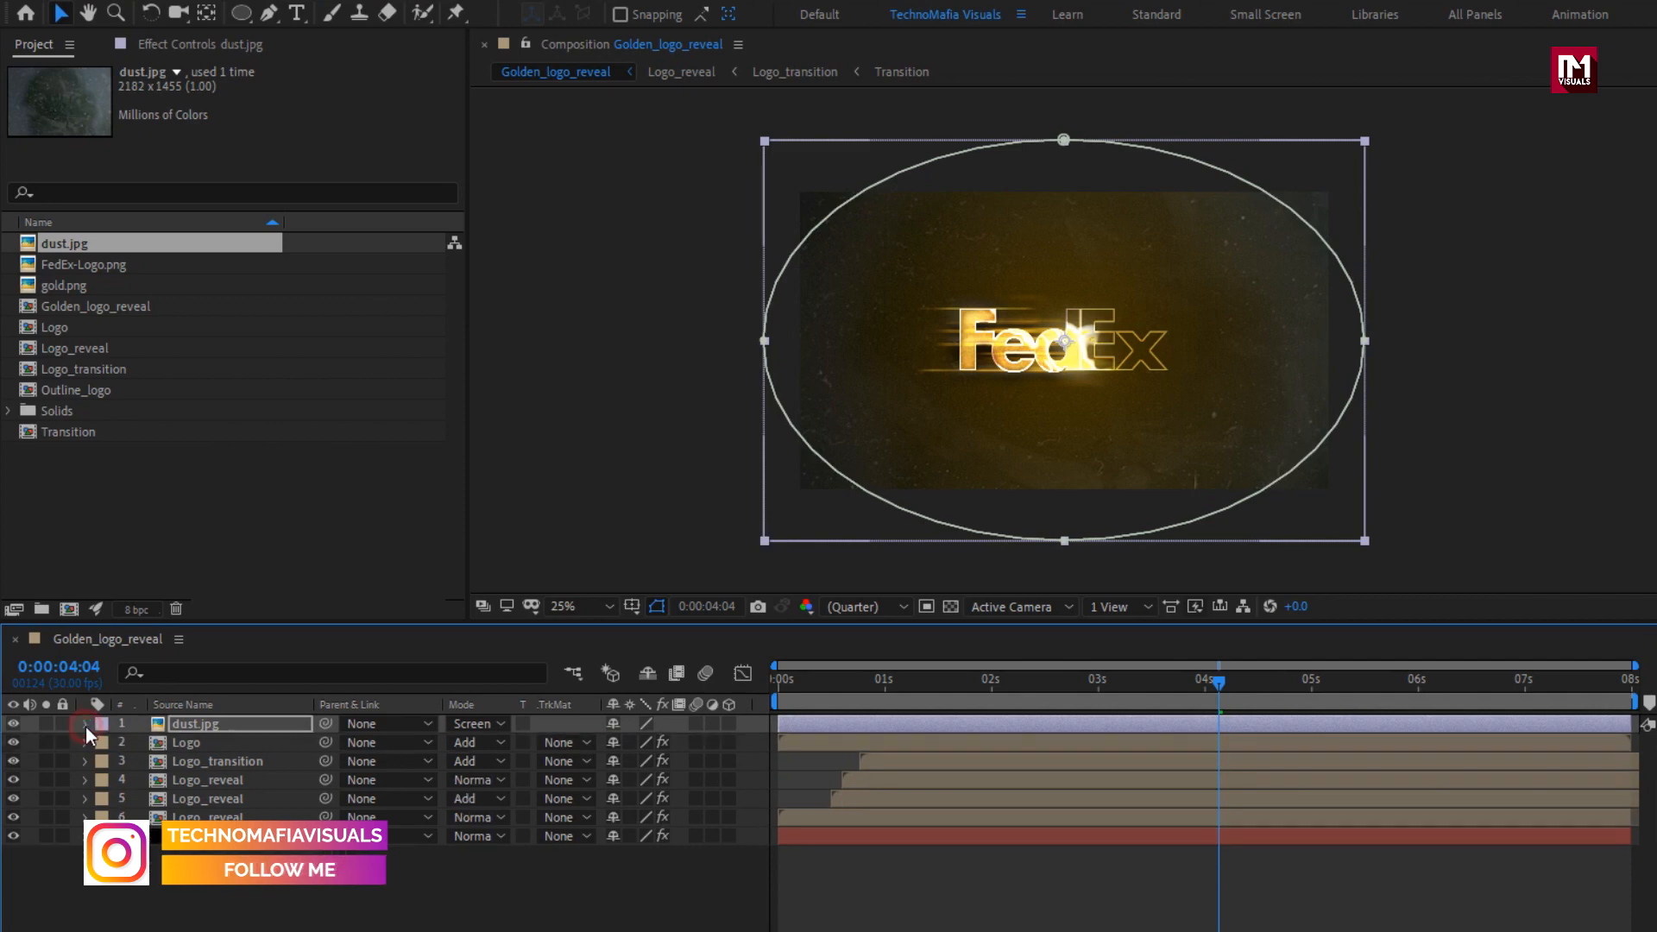
Create an adjustment layer above all the others and apply Optics Compensation to it.
right_click(303, 888)
mouse_move(407, 648)
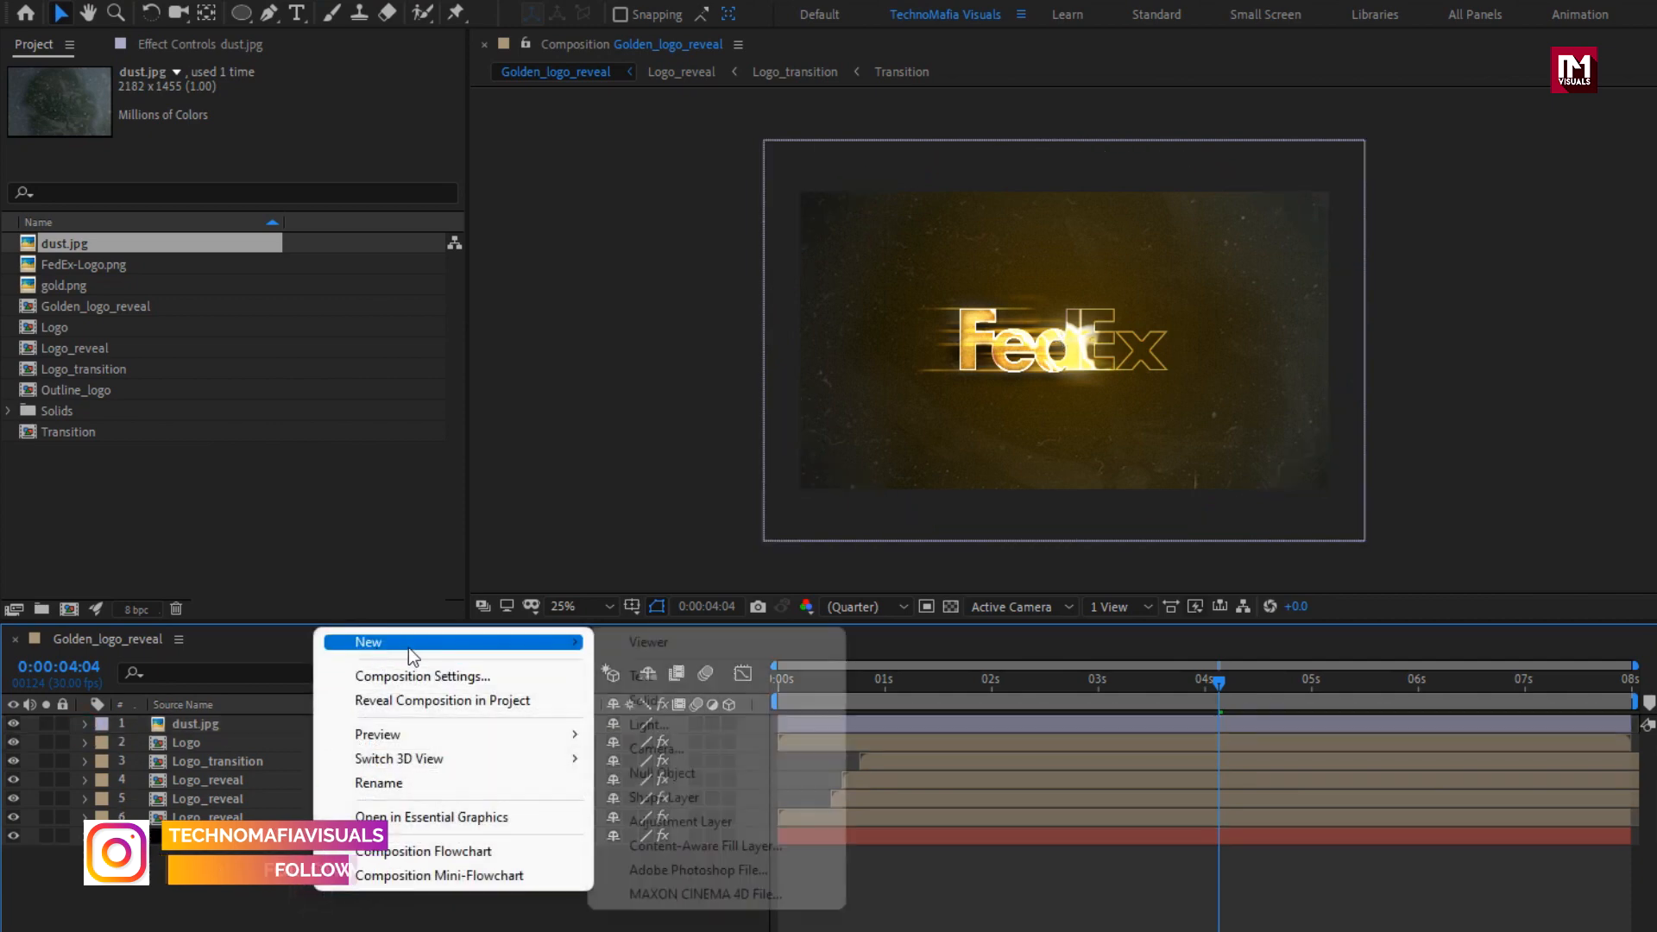
click(725, 816)
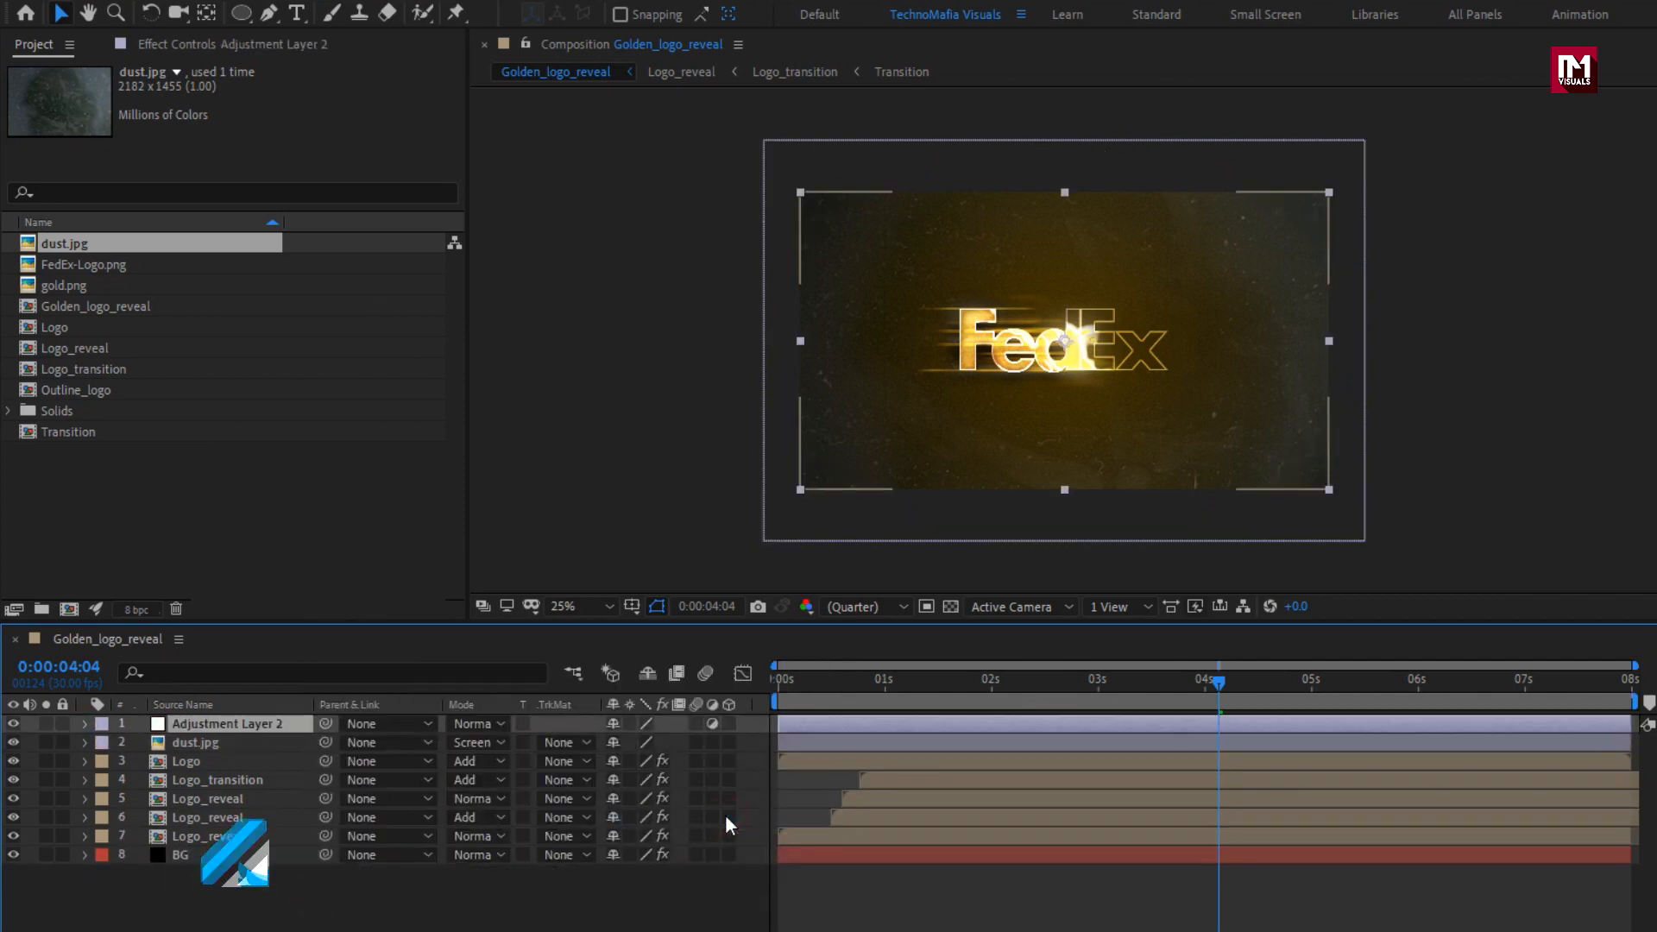
click(1408, 74)
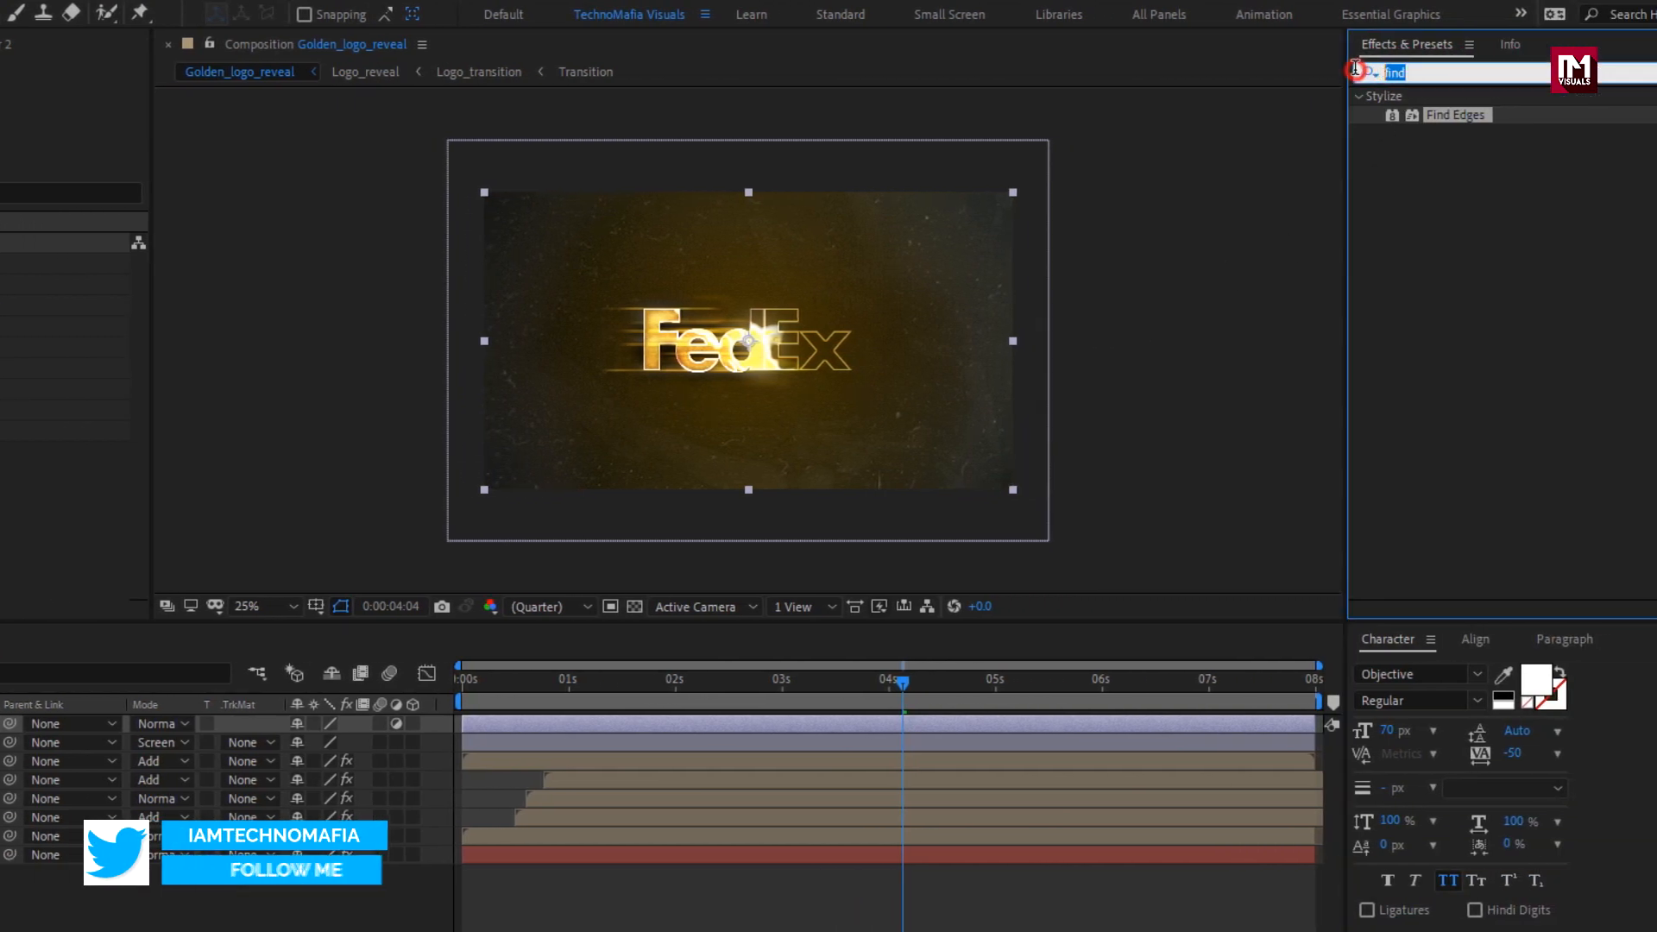
text(opt)
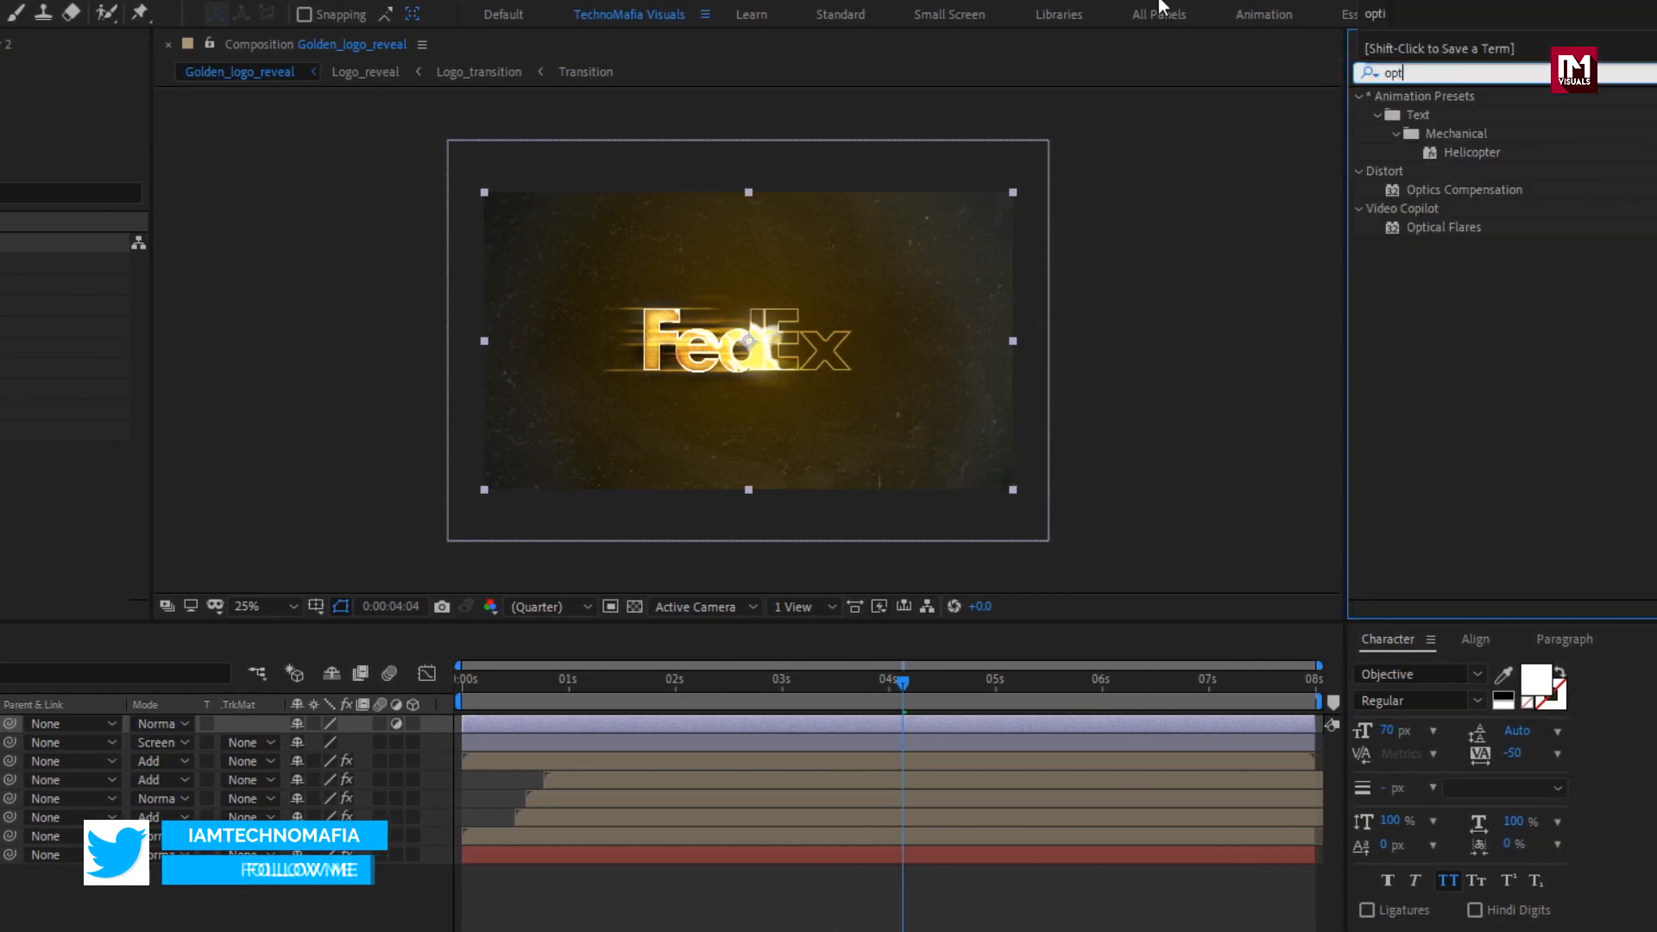
double_click(1478, 192)
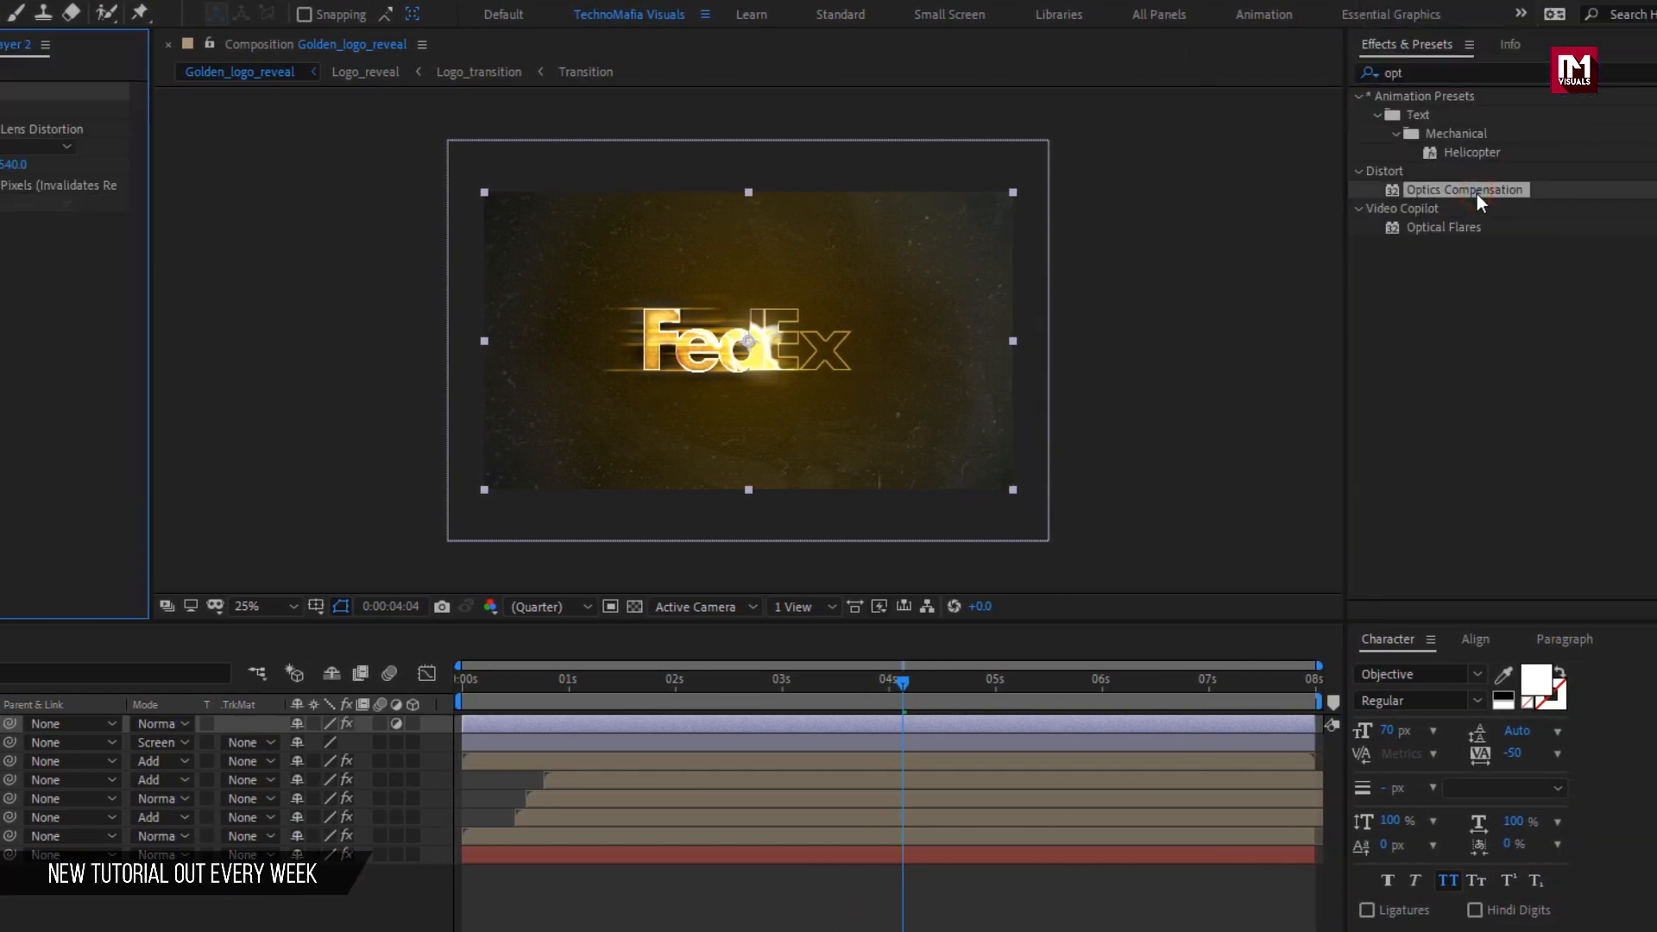
Keyframe the Optics Compensation Field Of View from 98 at 0 seconds to 0 at 3 seconds, with Reverse Lens Distortion enabled.
drag(773, 682, 784, 683)
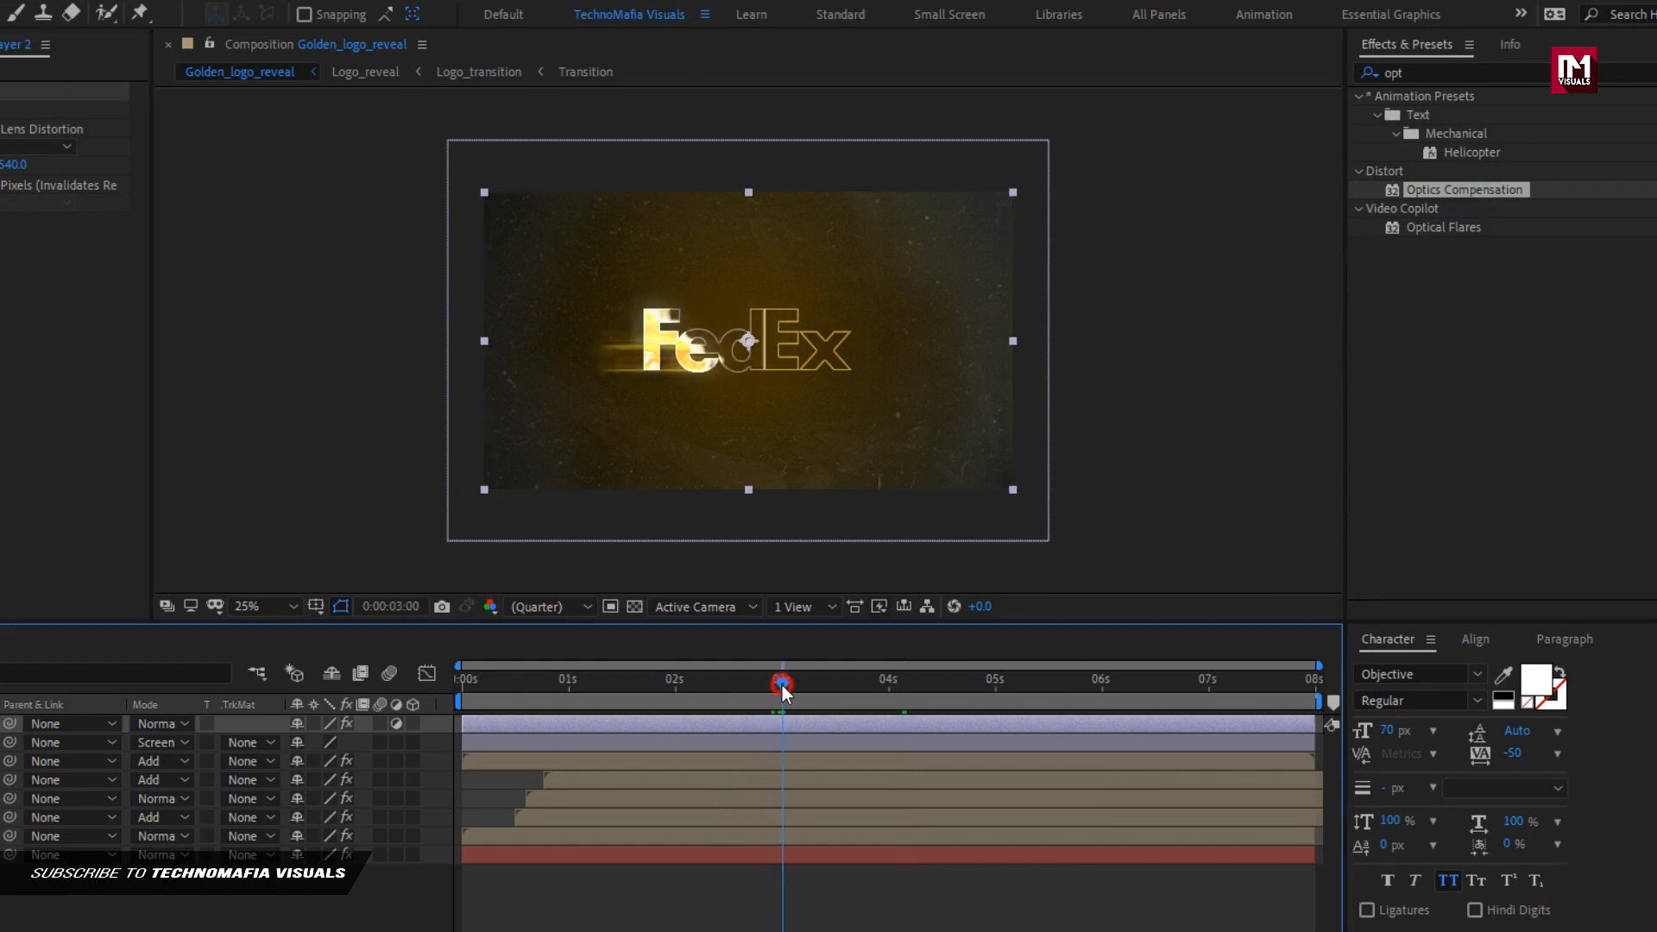
click(48, 113)
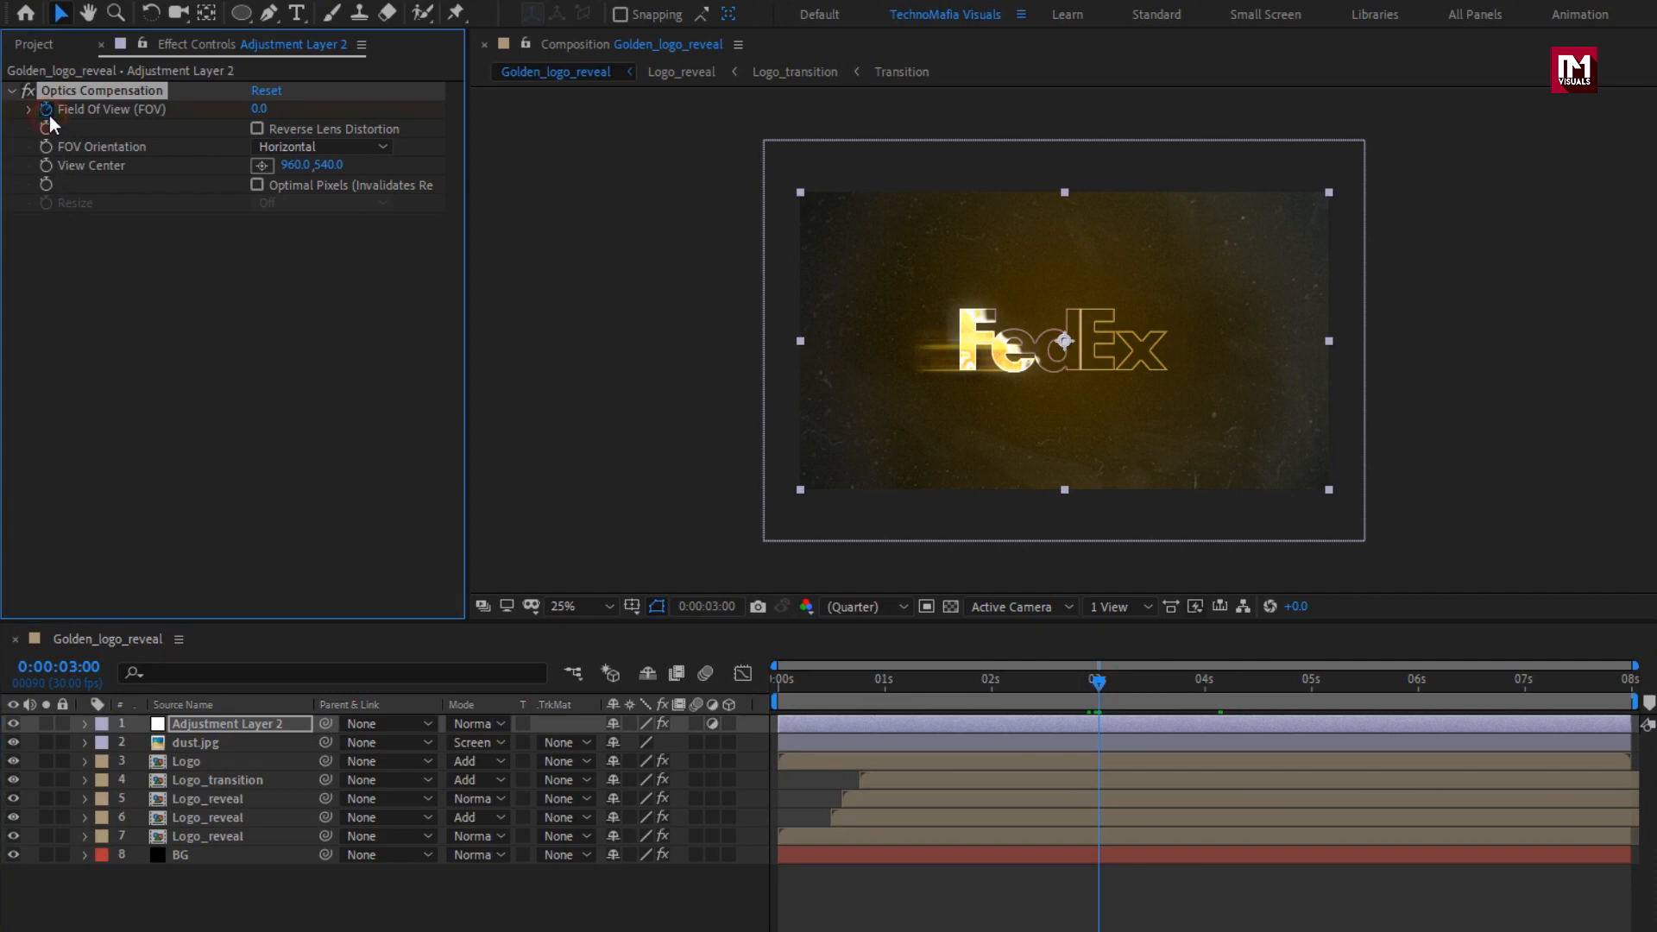
drag(1048, 684, 747, 682)
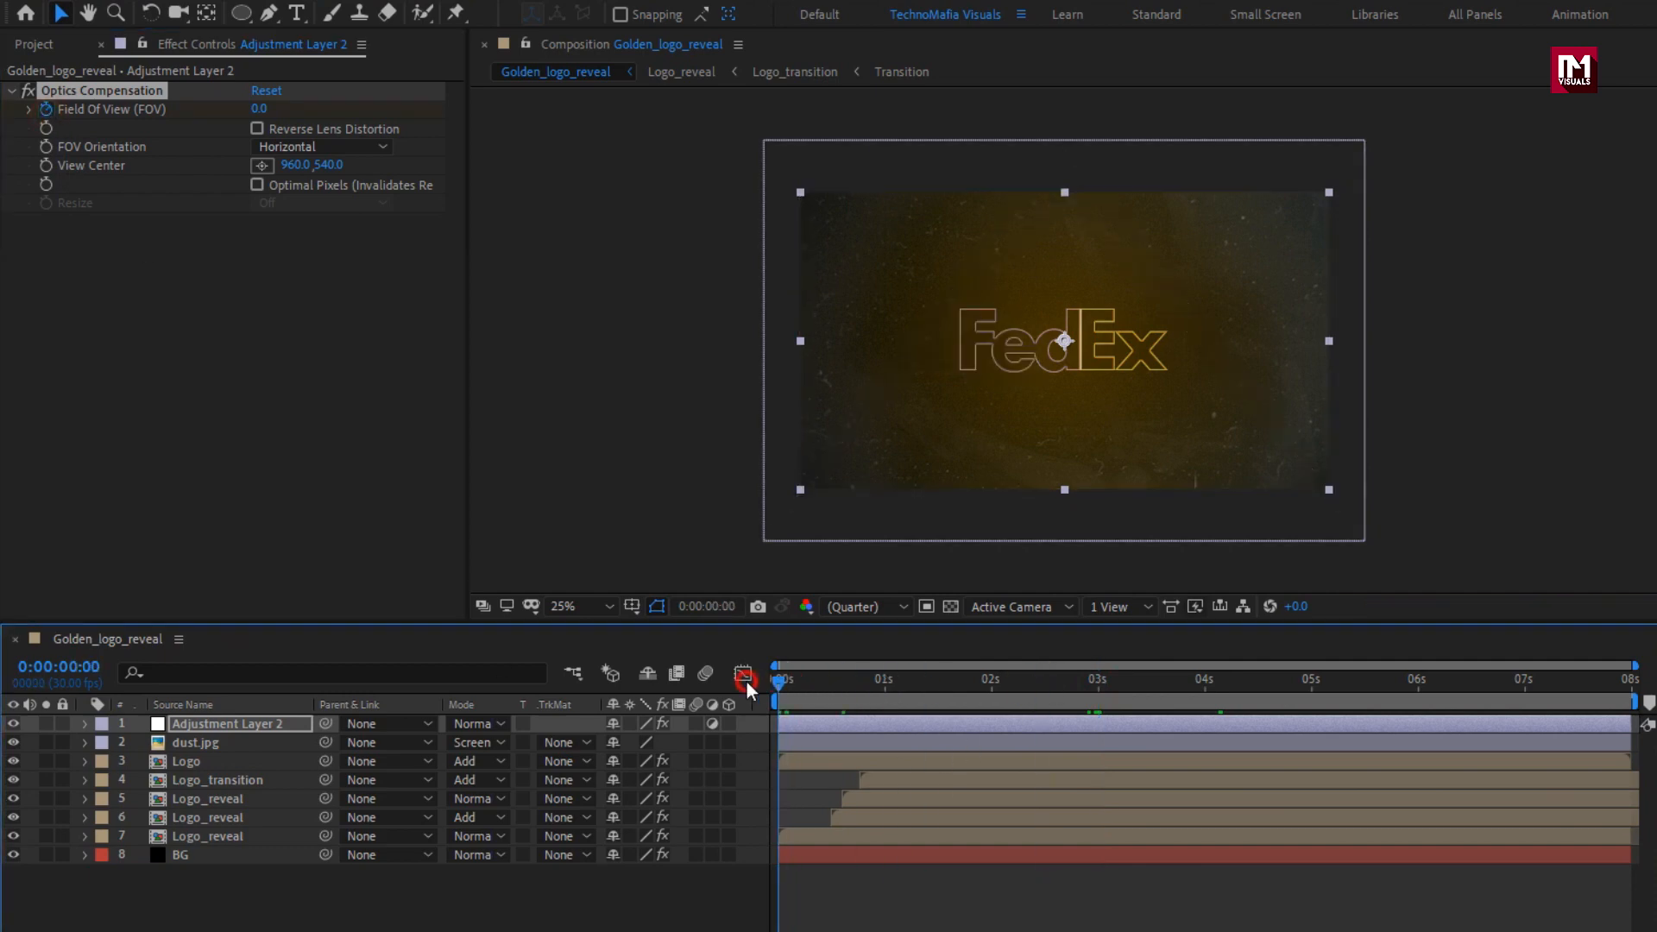
click(261, 110)
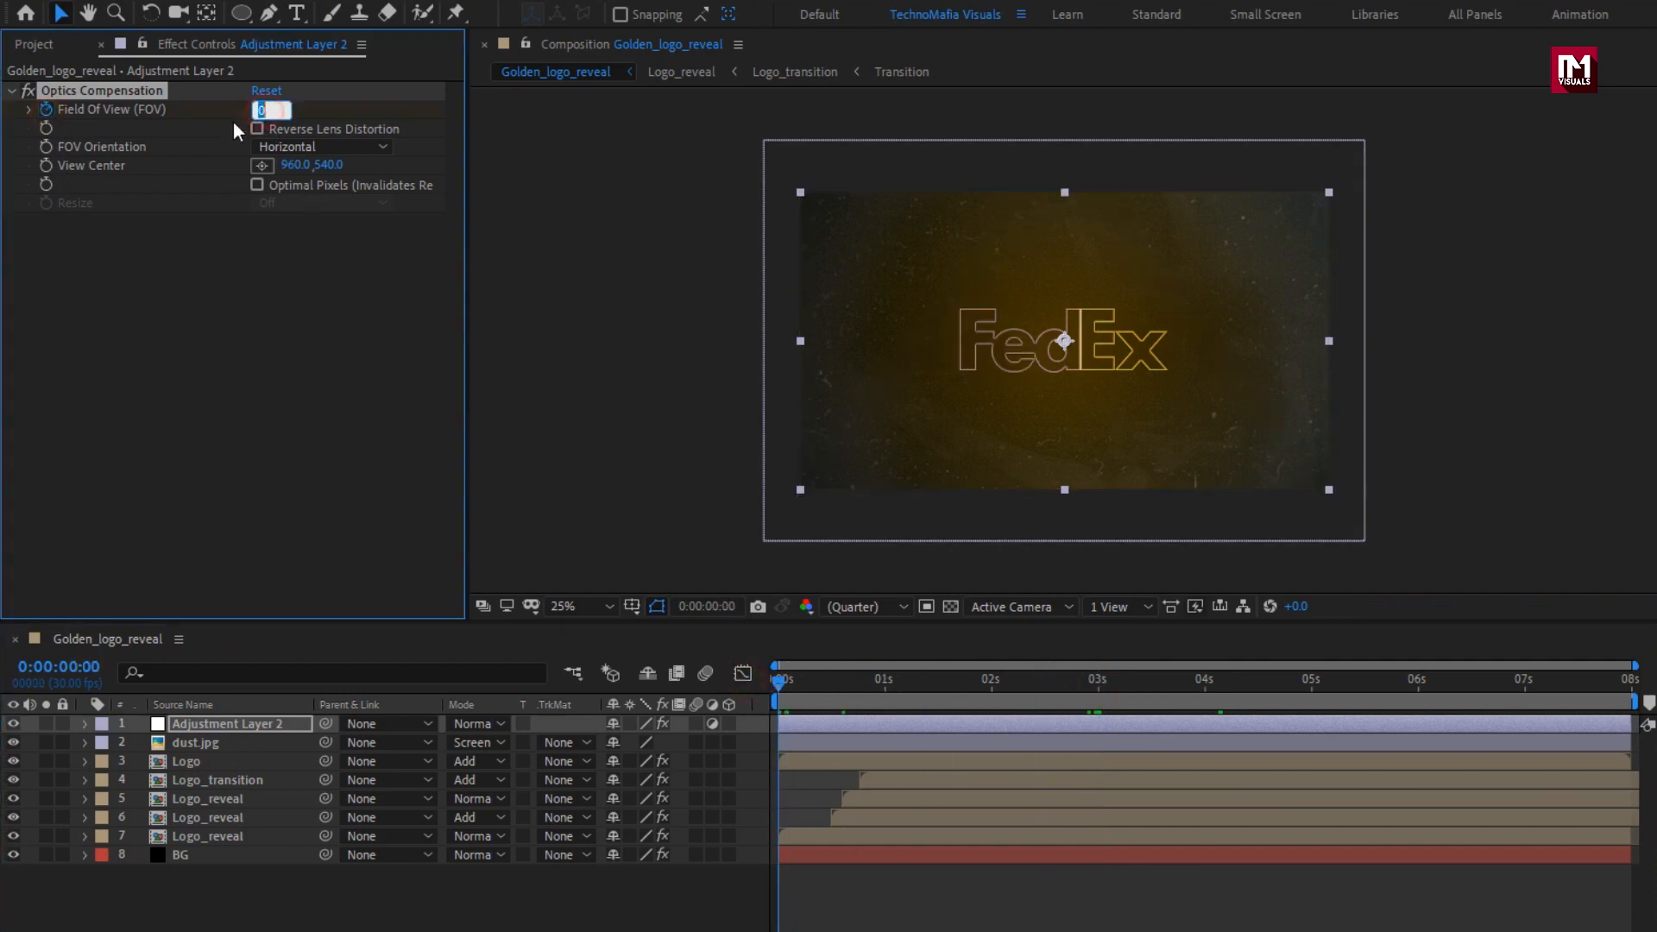
text(98.)
key(Return)
click(255, 130)
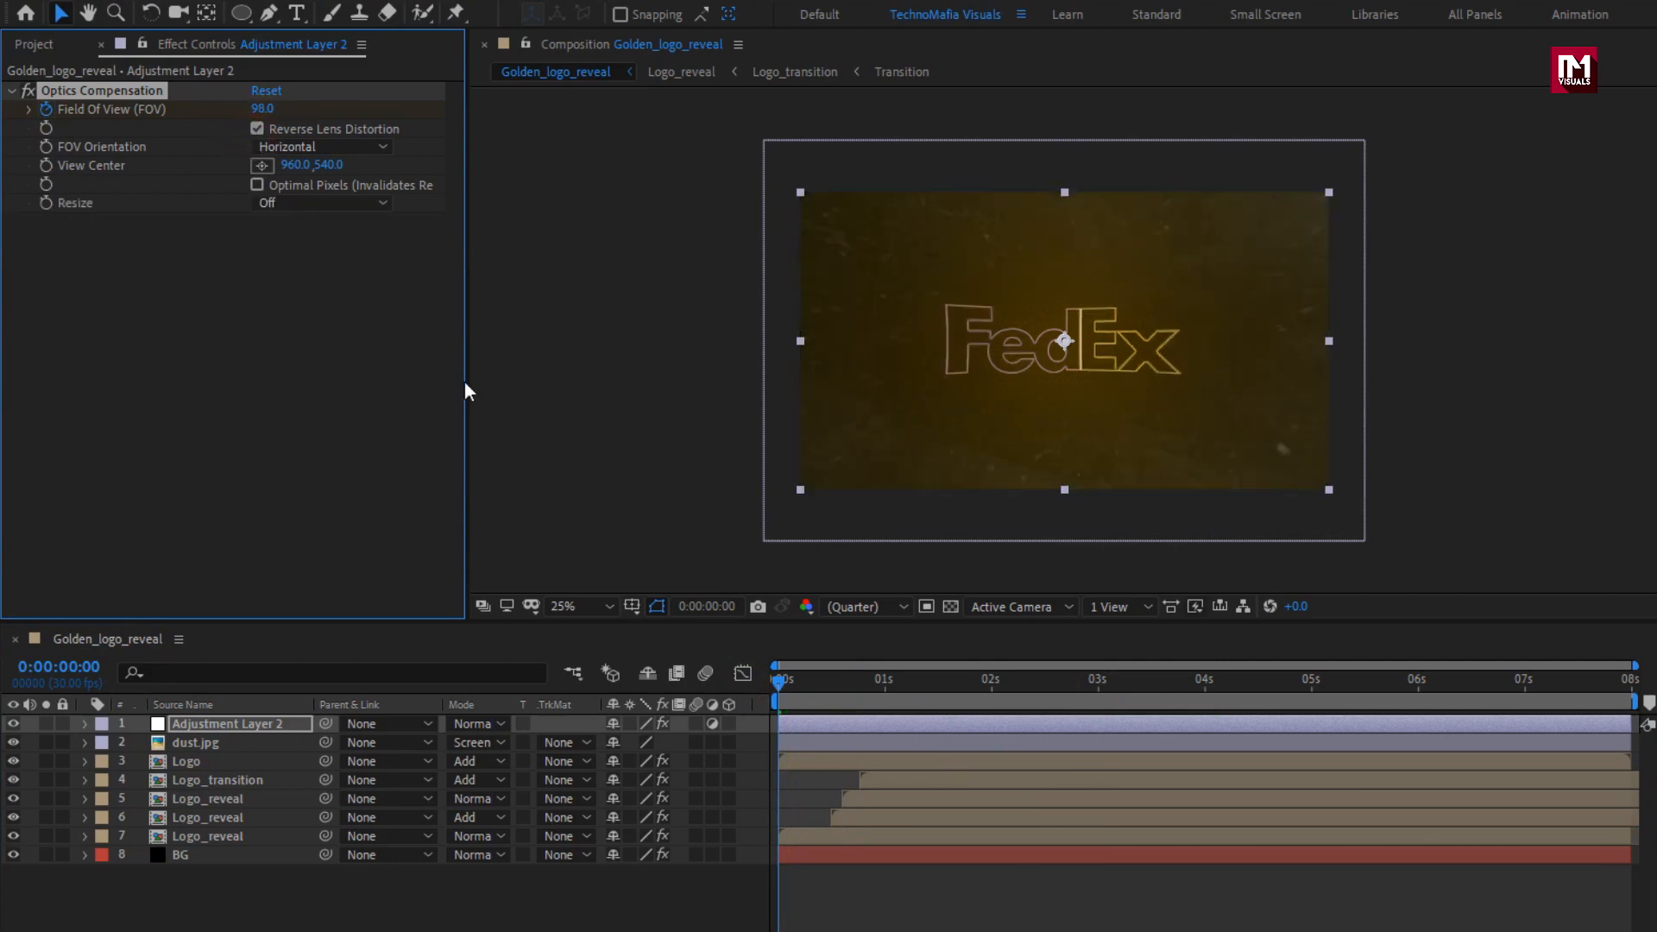
mouse_move(775, 686)
mouse_down()
mouse_move(1391, 687)
mouse_move(744, 693)
mouse_move(1054, 691)
mouse_move(767, 683)
mouse_up()
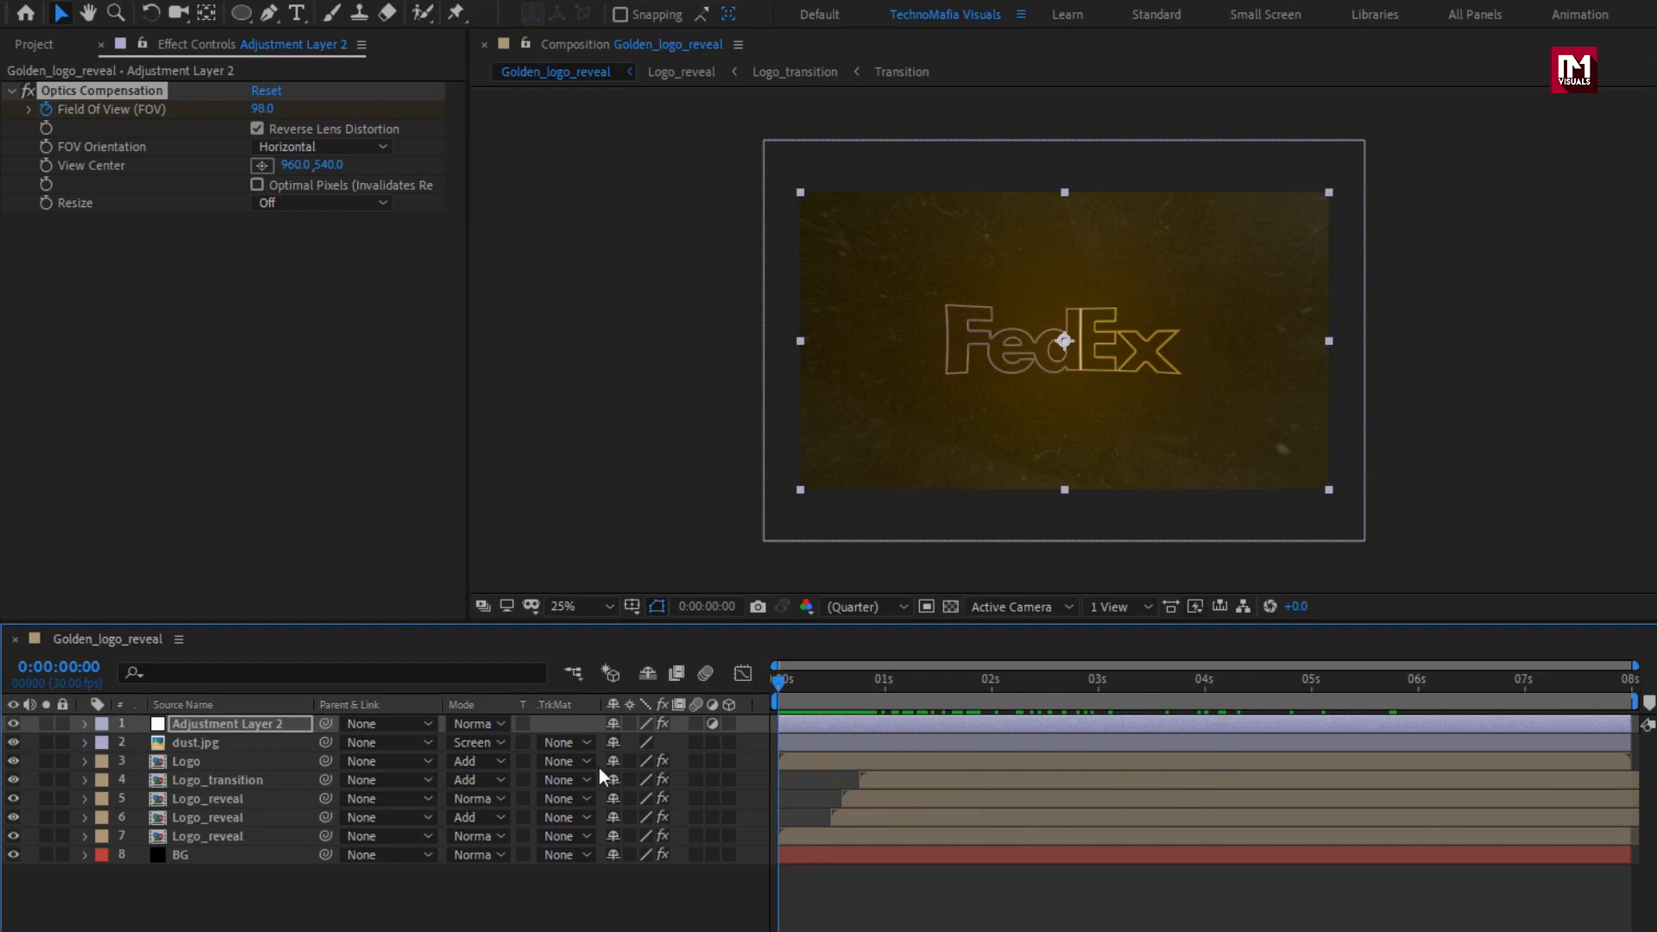
Create a black 1920 by 1080 px solid named Mask as the uppermost layer.
right_click(307, 881)
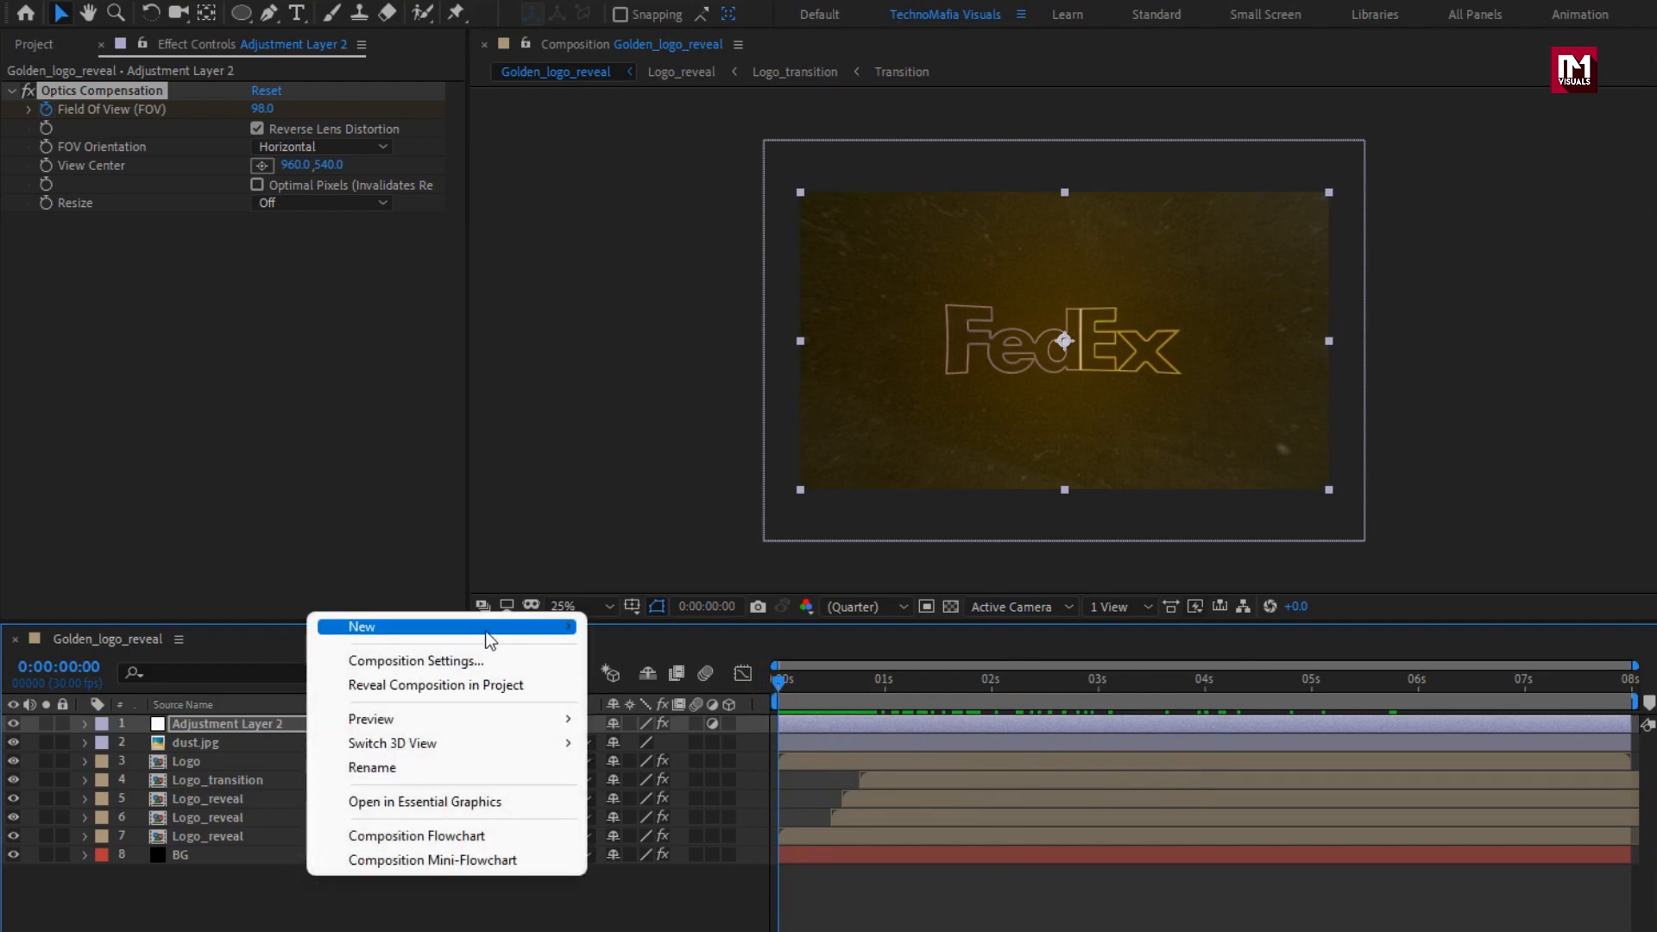
mouse_move(535, 627)
click(717, 691)
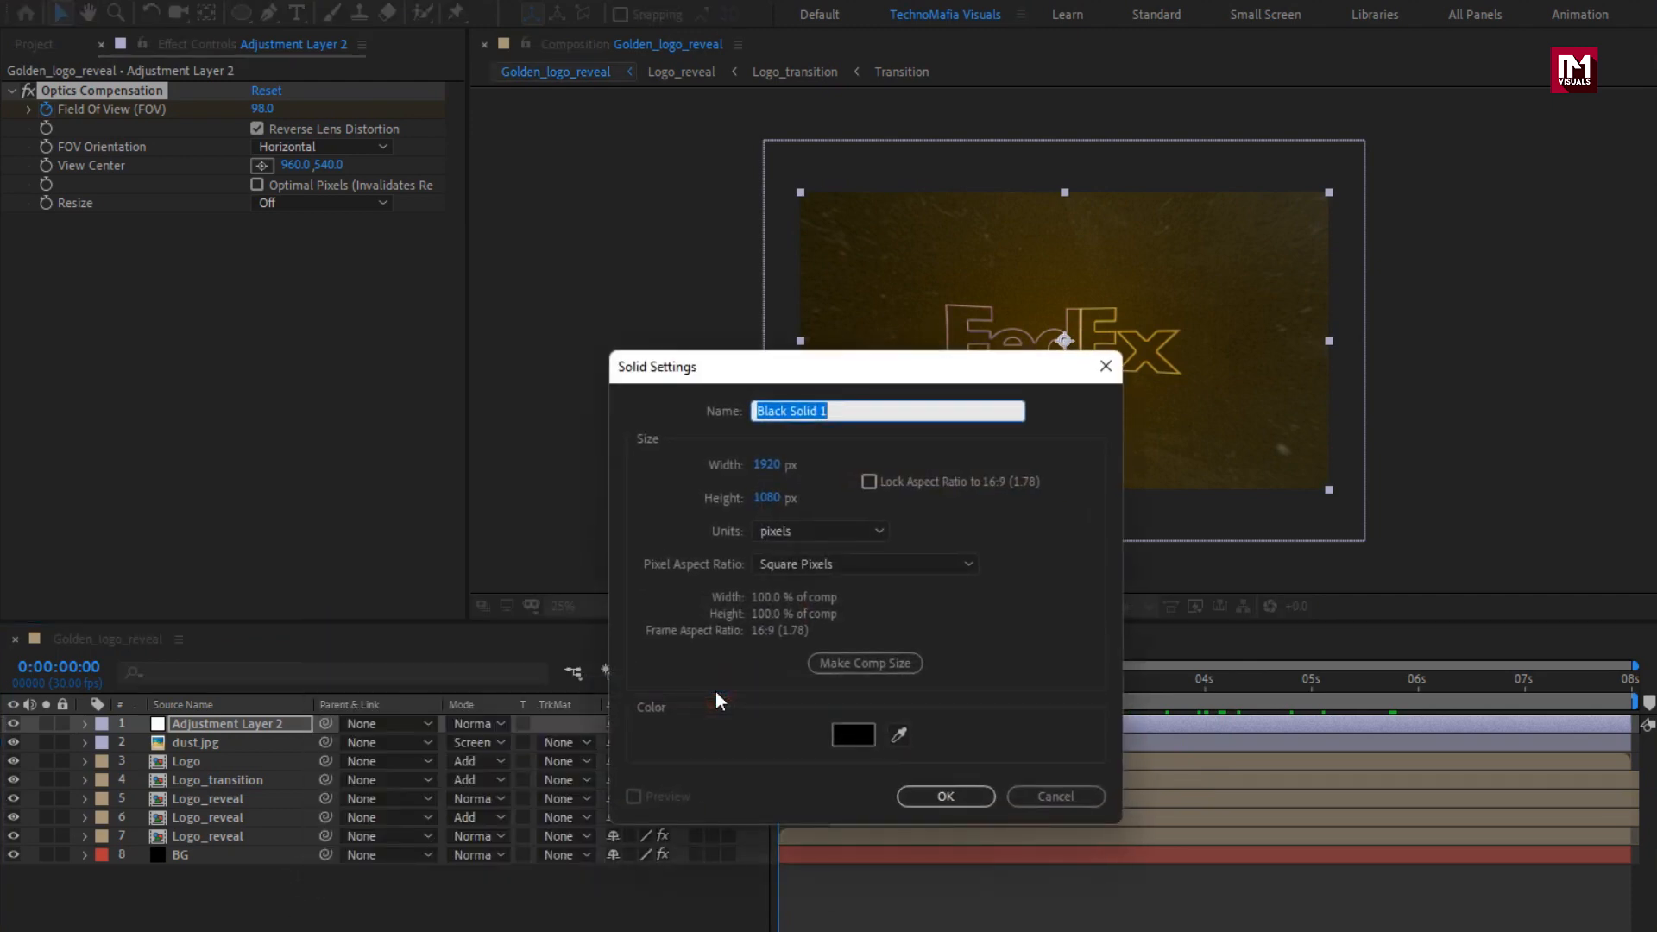
text(Mask)
click(960, 790)
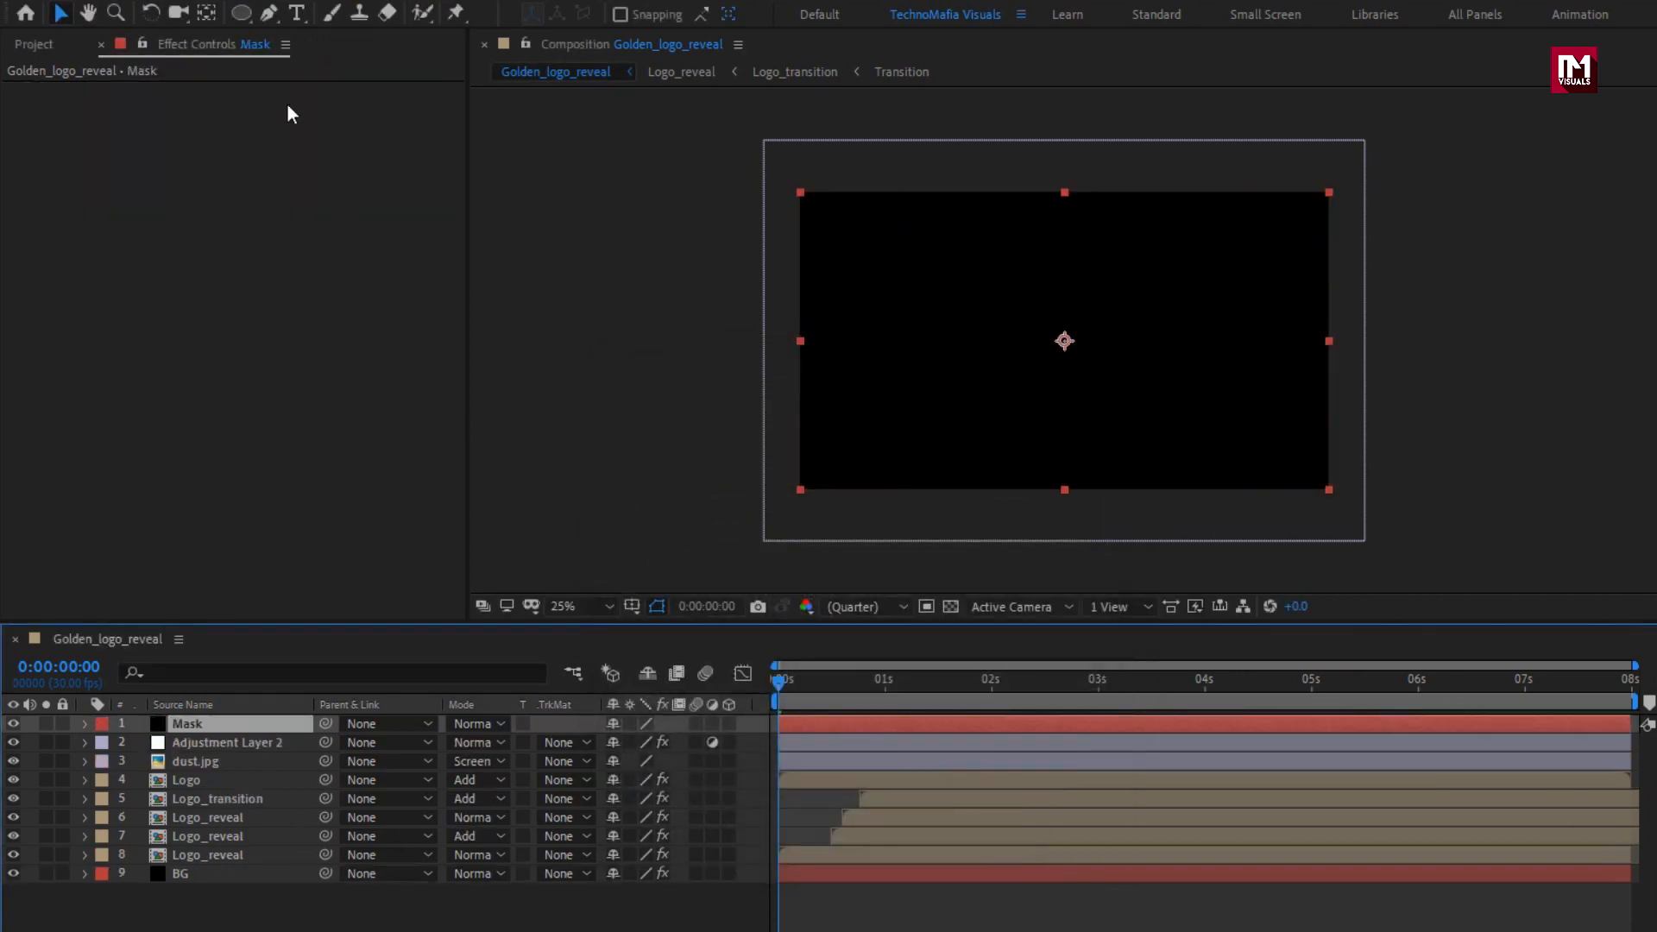
Add a full-size elliptical mask to the Mask solid and set the mask mode to Subtract.
double_click(239, 15)
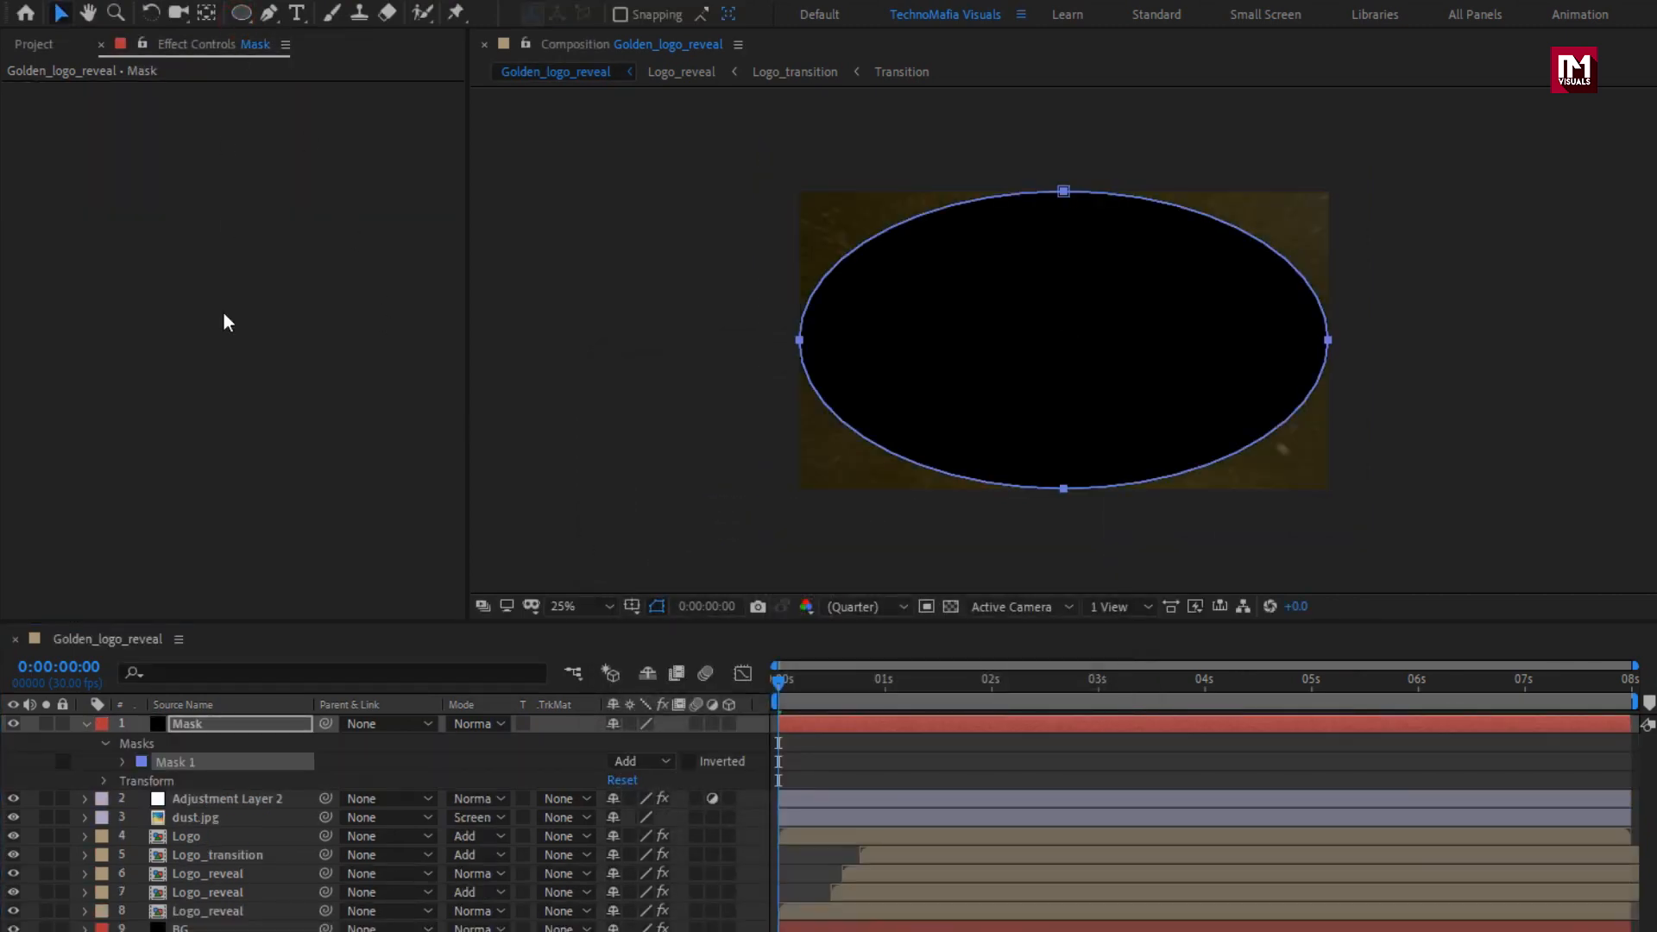
click(125, 763)
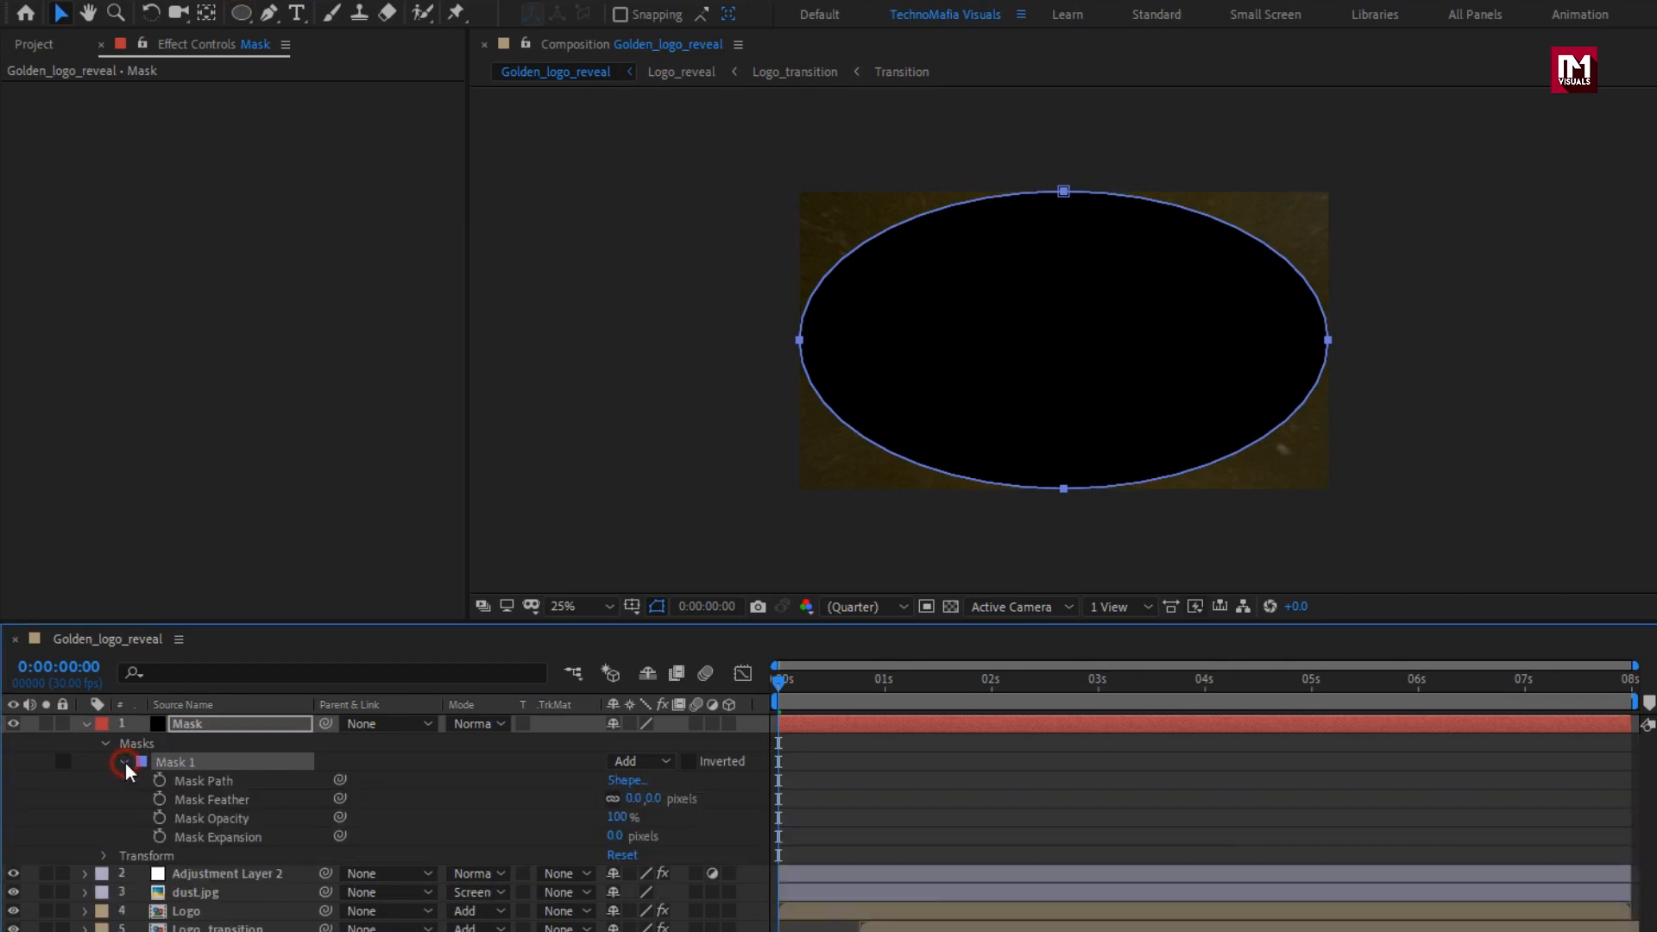
click(666, 762)
click(674, 834)
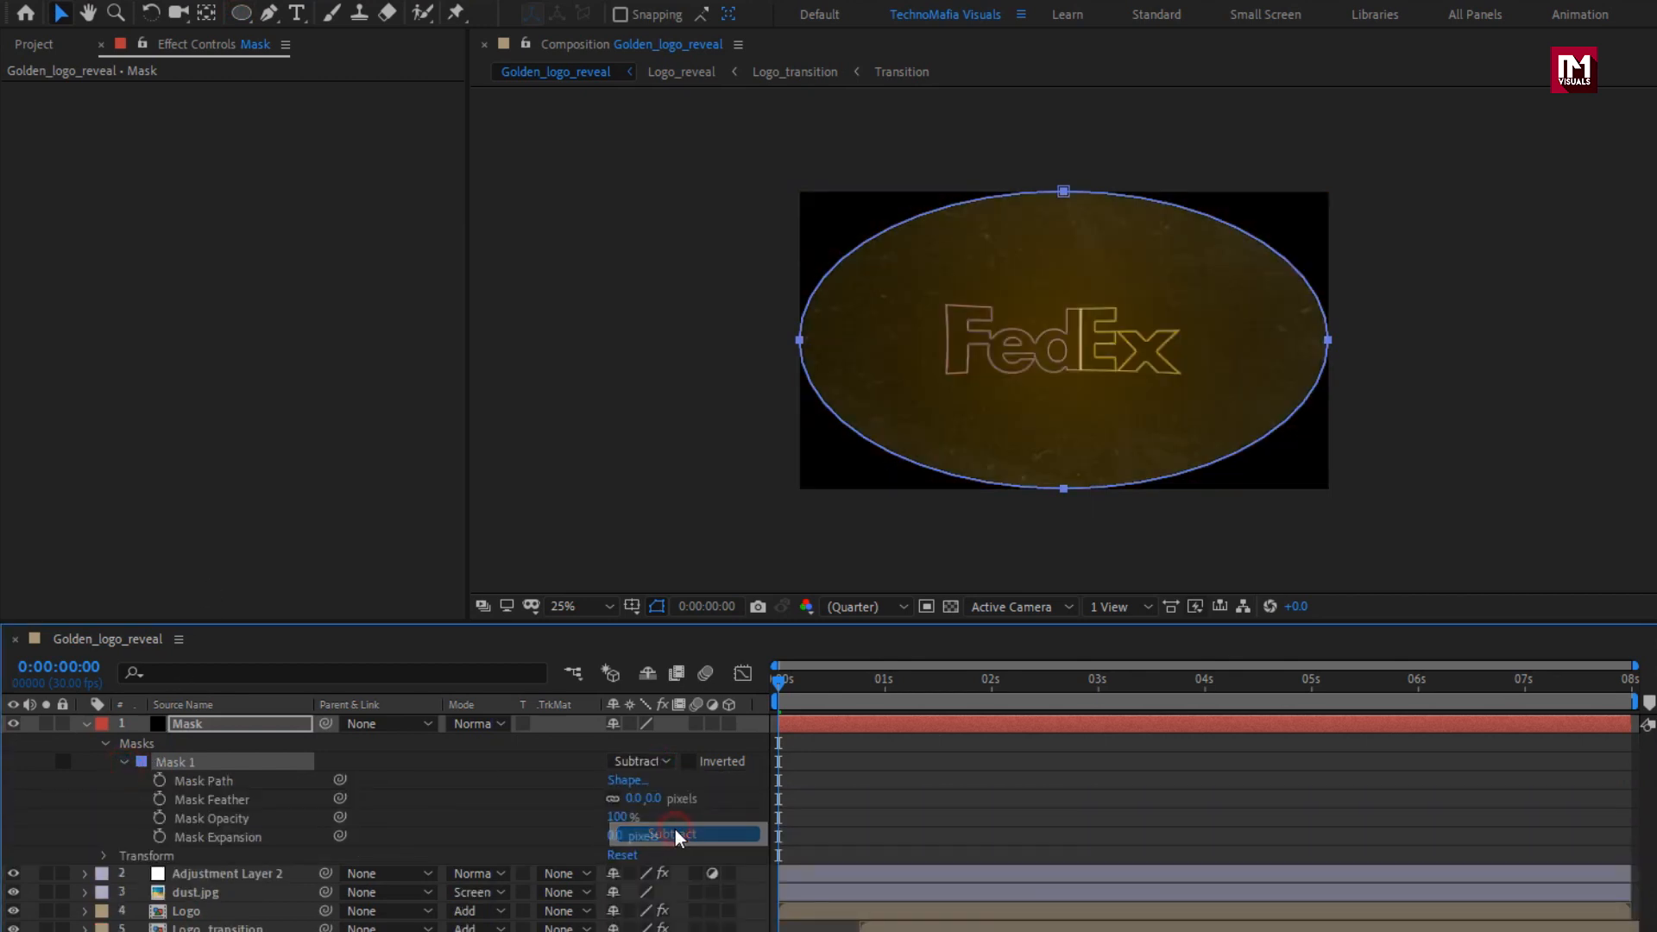
Set Mask 1's feather to 325 pixels and its expansion to 3 pixels on the Mask solid.
drag(656, 800, 884, 795)
drag(615, 837, 544, 829)
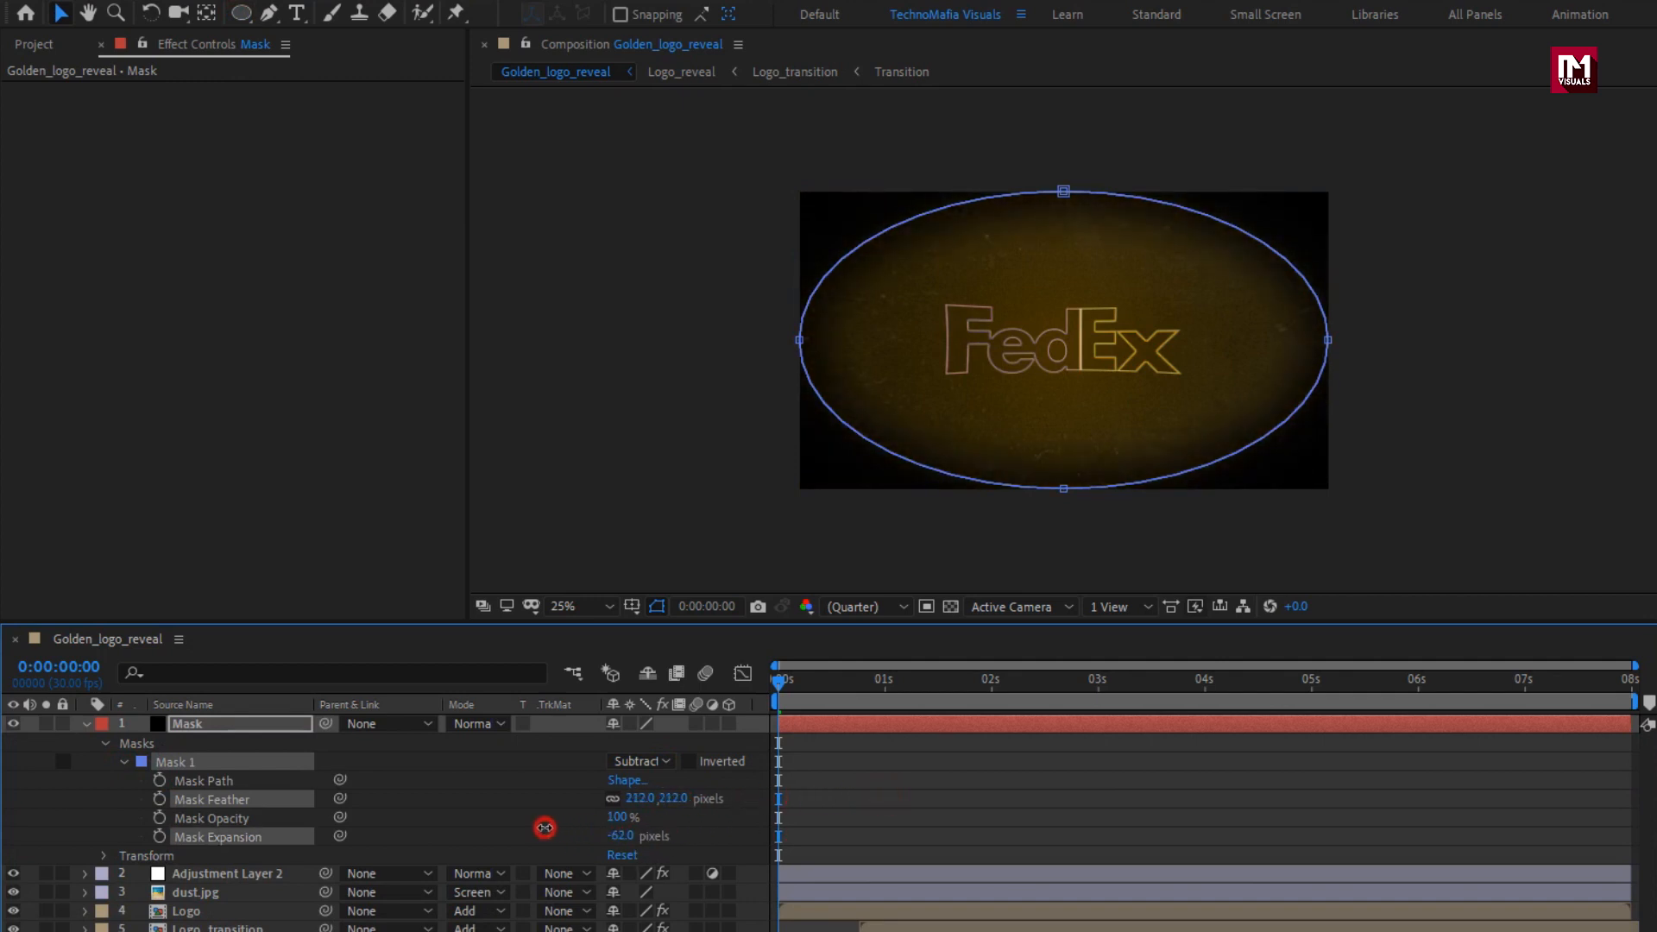
drag(681, 800, 790, 796)
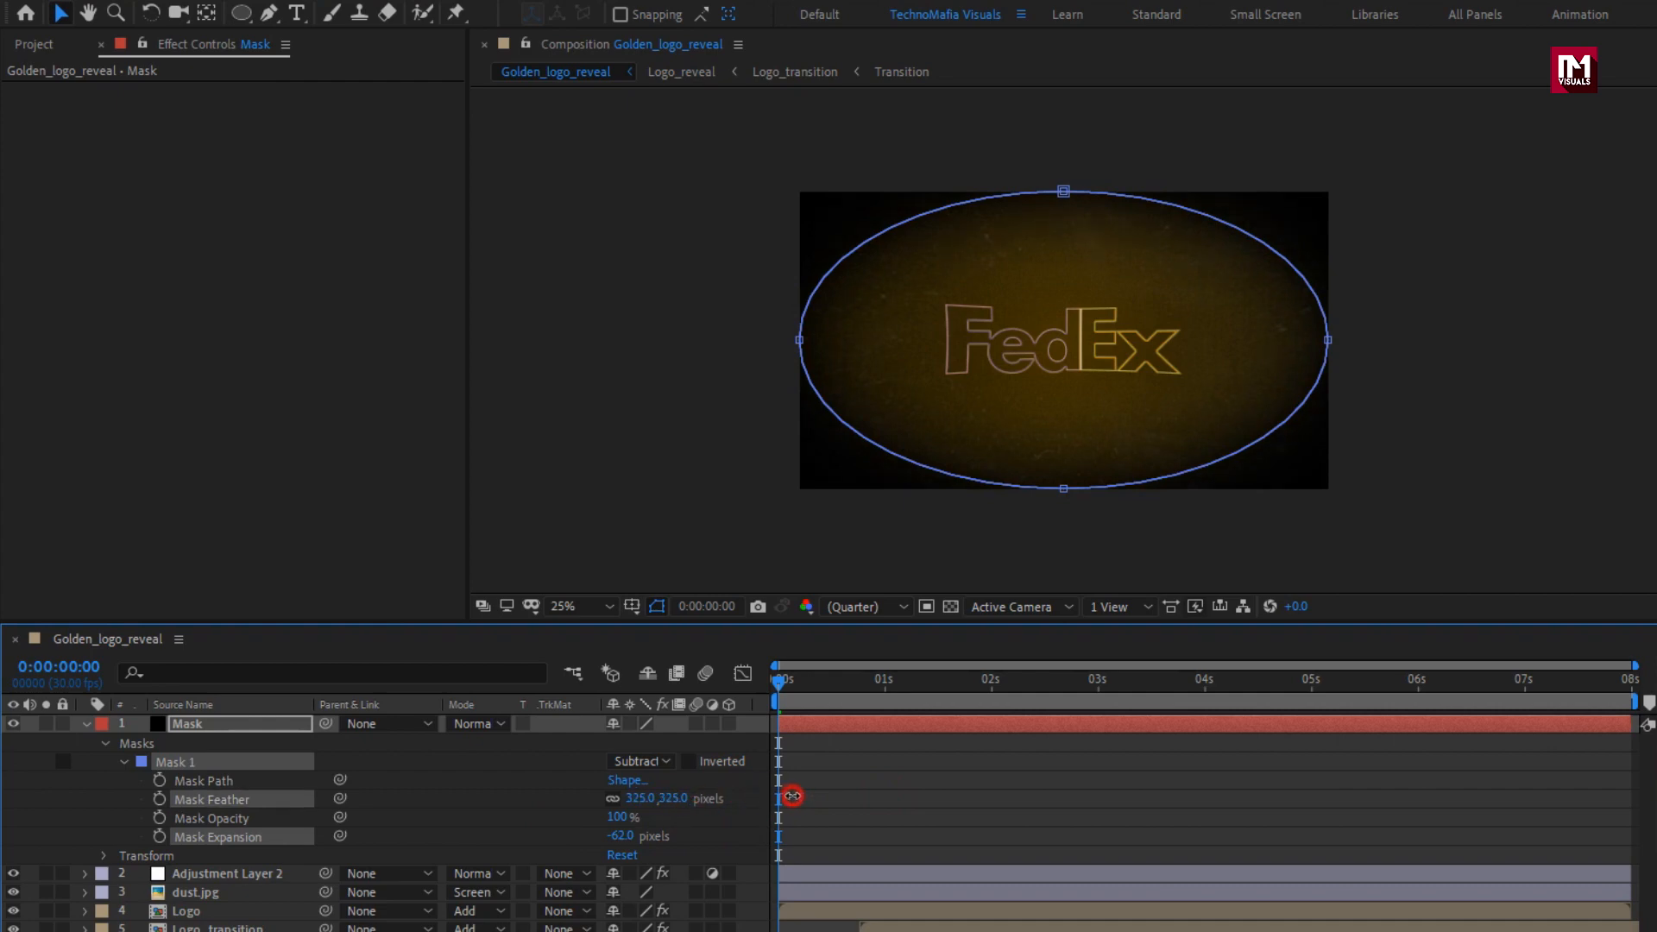
click(626, 835)
drag(626, 835, 684, 833)
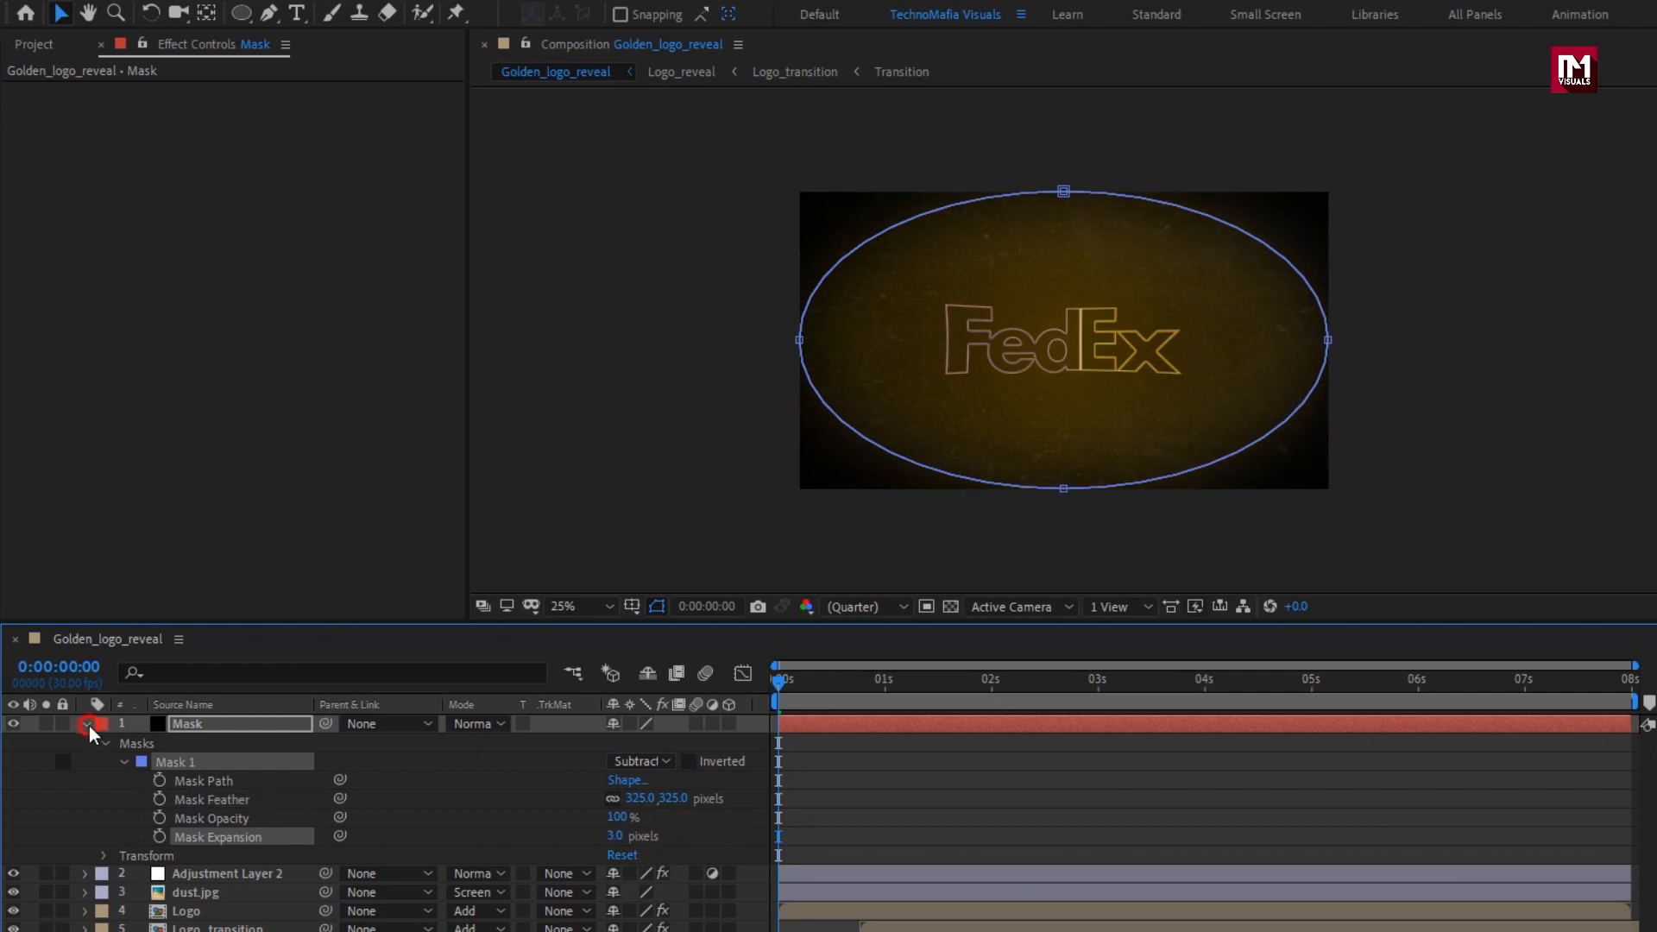
click(88, 725)
Create an adjustment layer above all the others and apply the Curves effect to it.
click(357, 920)
right_click(360, 926)
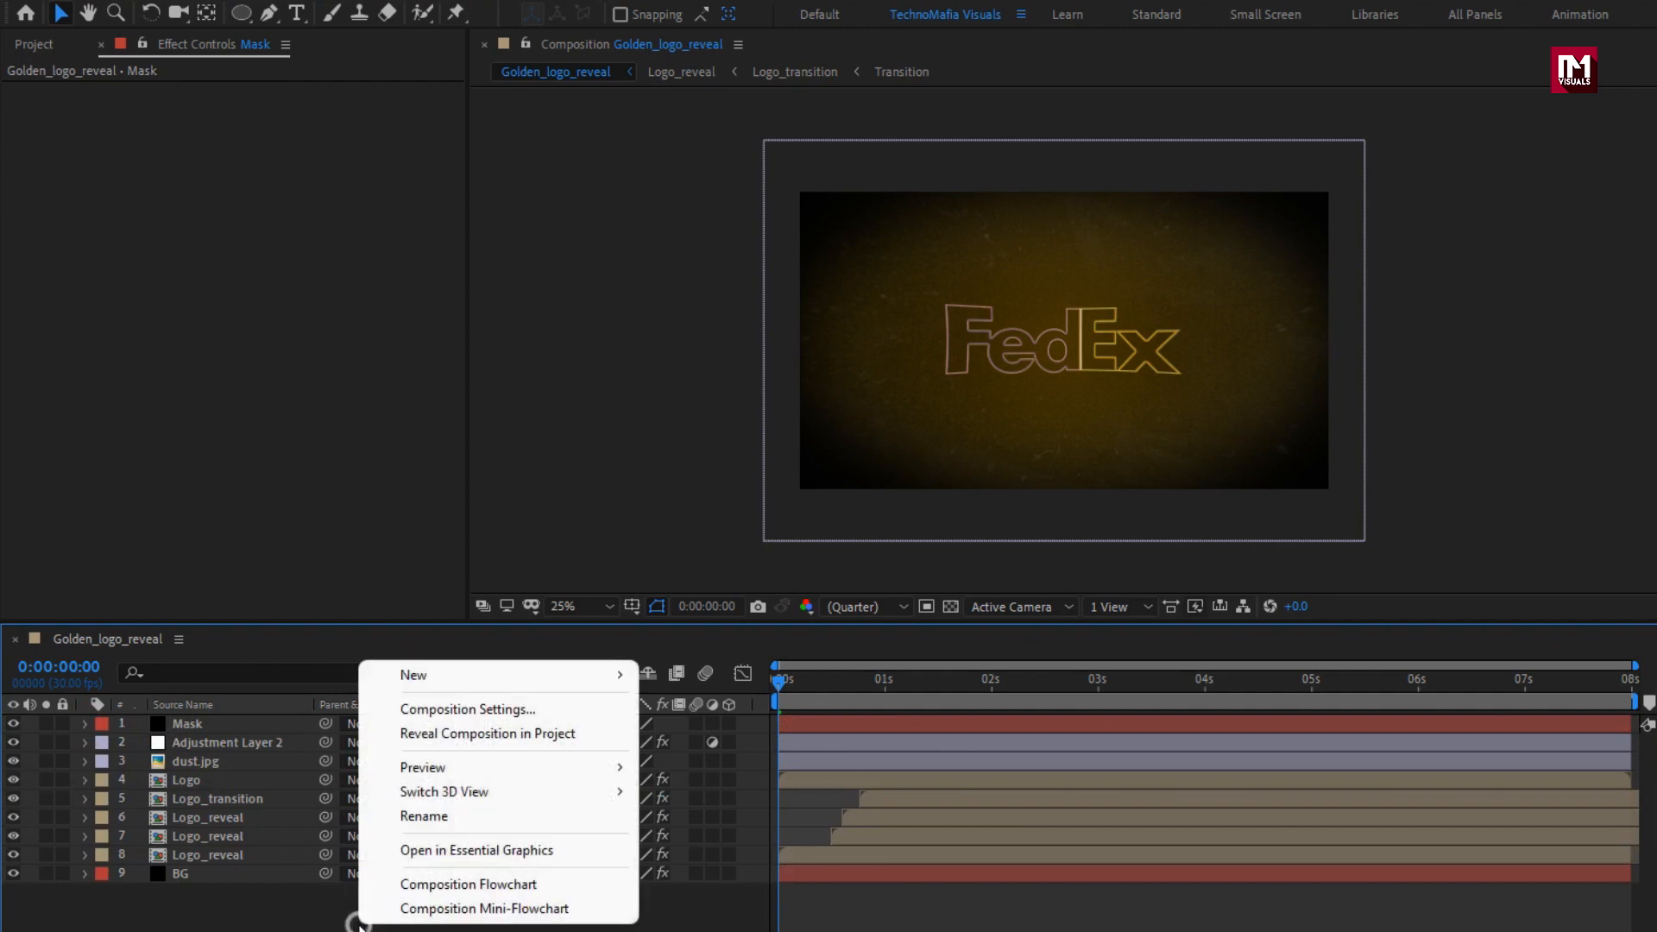
mouse_move(437, 677)
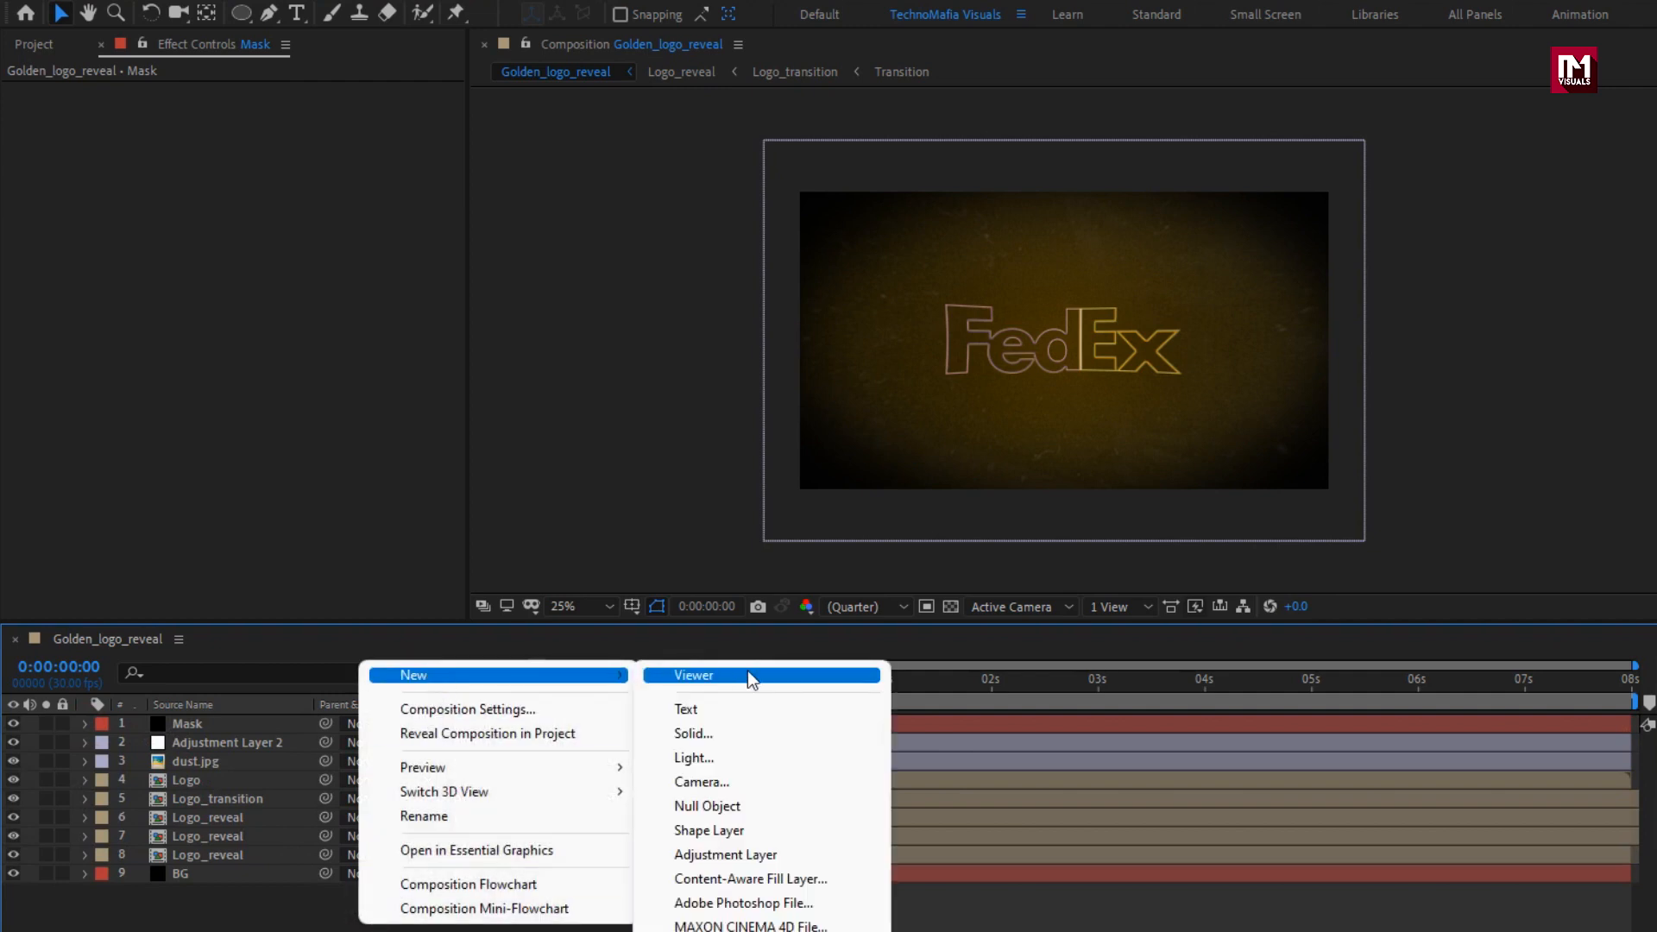
click(753, 854)
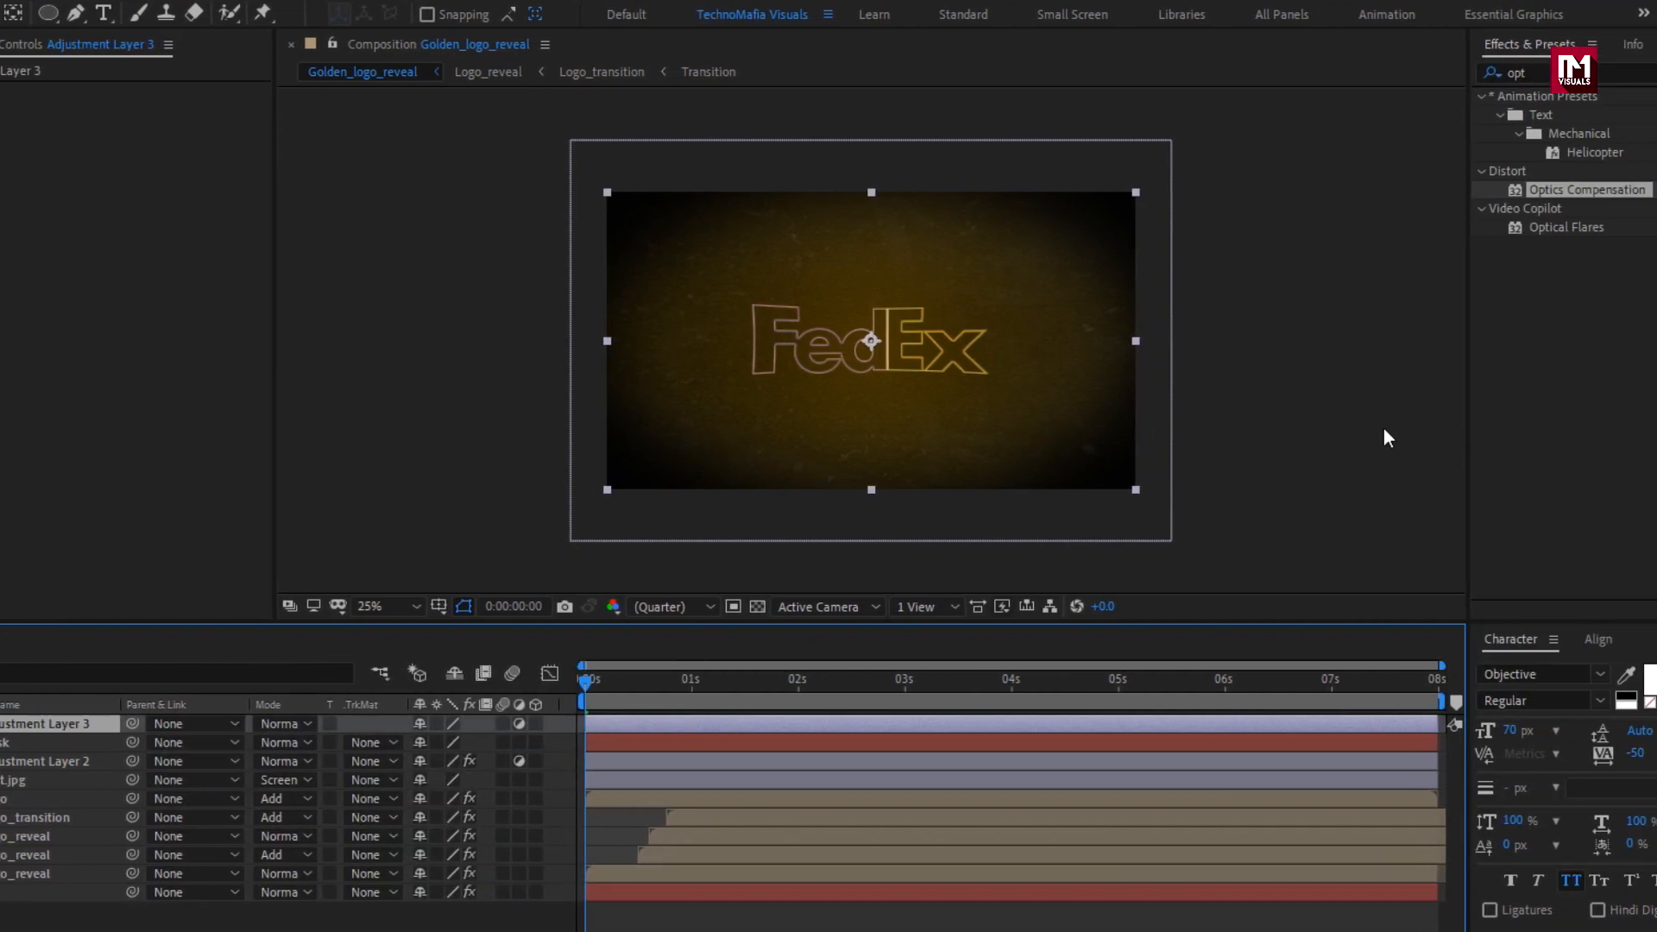
click(1341, 74)
text(curv)
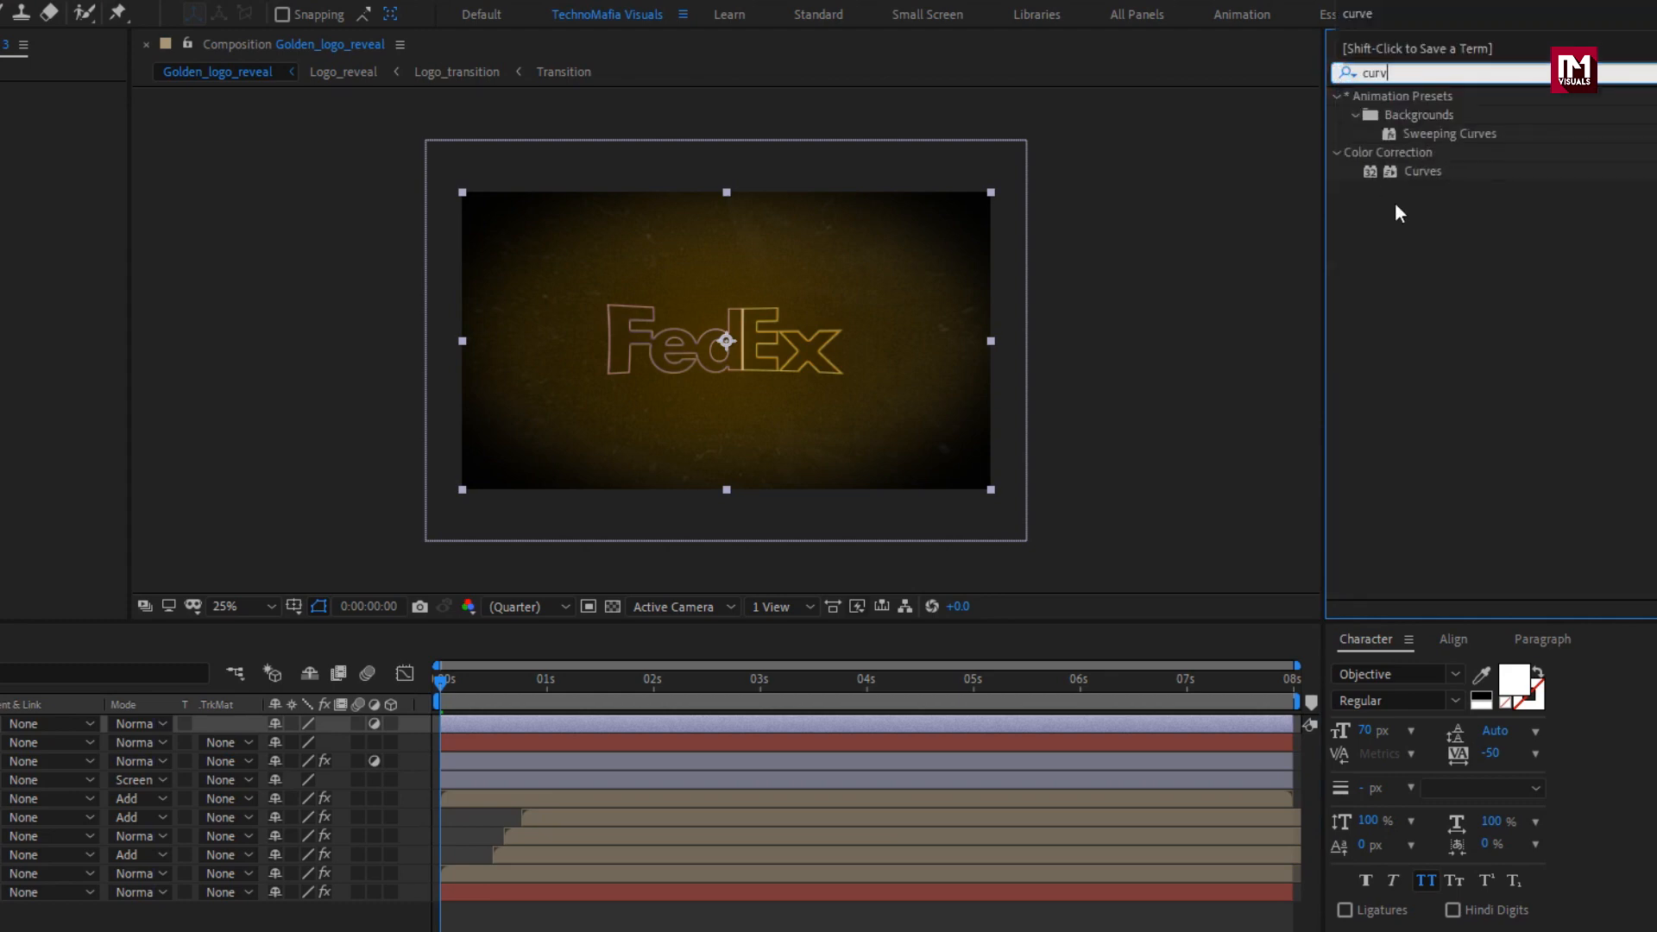
click(1424, 172)
double_click(1426, 174)
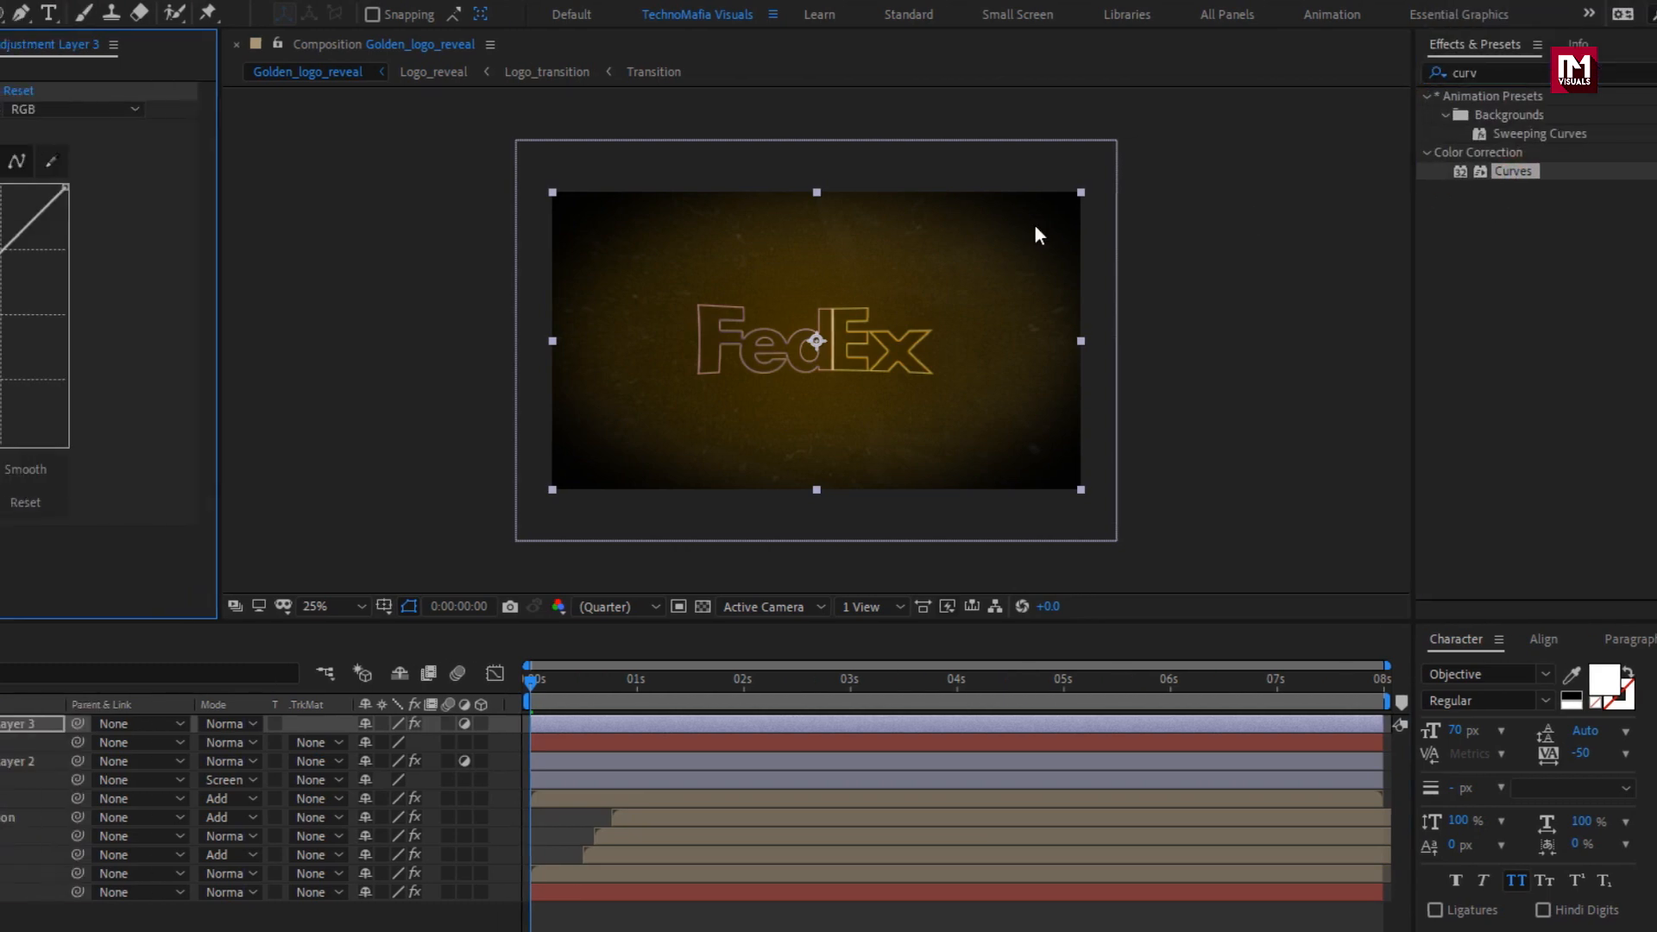
Shape the RGB curve into an S that clearly lifts the highlights and slightly lowers the shadows.
drag(183, 312, 192, 252)
drag(101, 356, 111, 395)
drag(189, 256, 224, 231)
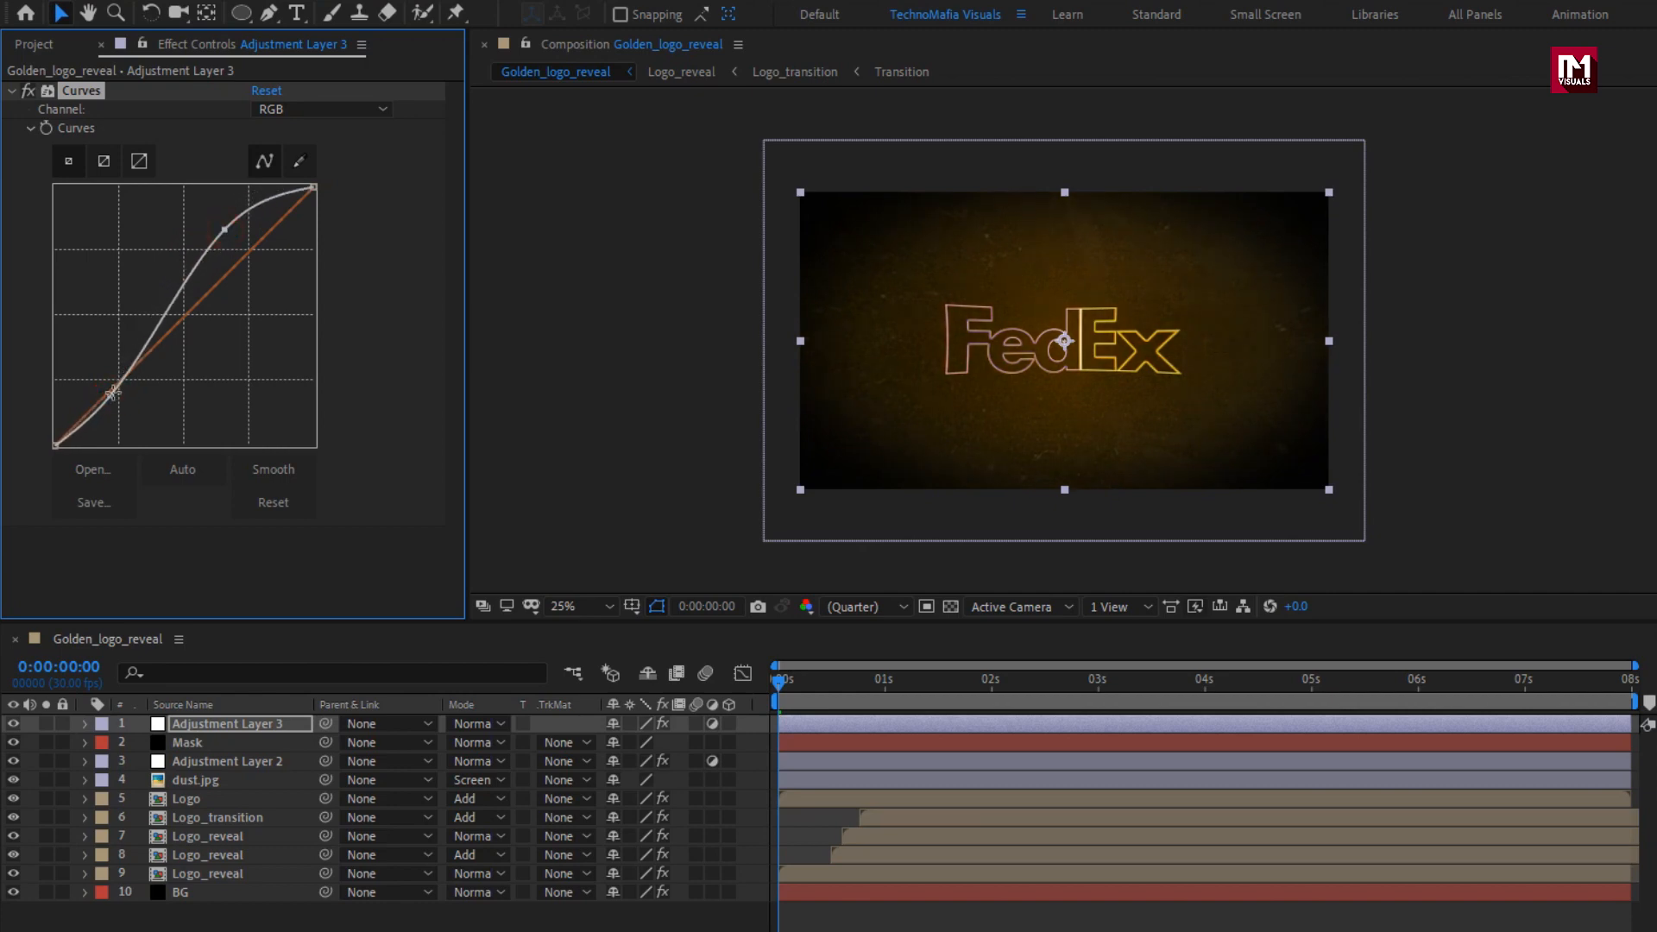
drag(112, 394, 116, 390)
Apply Sharpen to Adjustment Layer 3 with a Sharpen Amount of 12.
drag(1422, 75, 1271, 80)
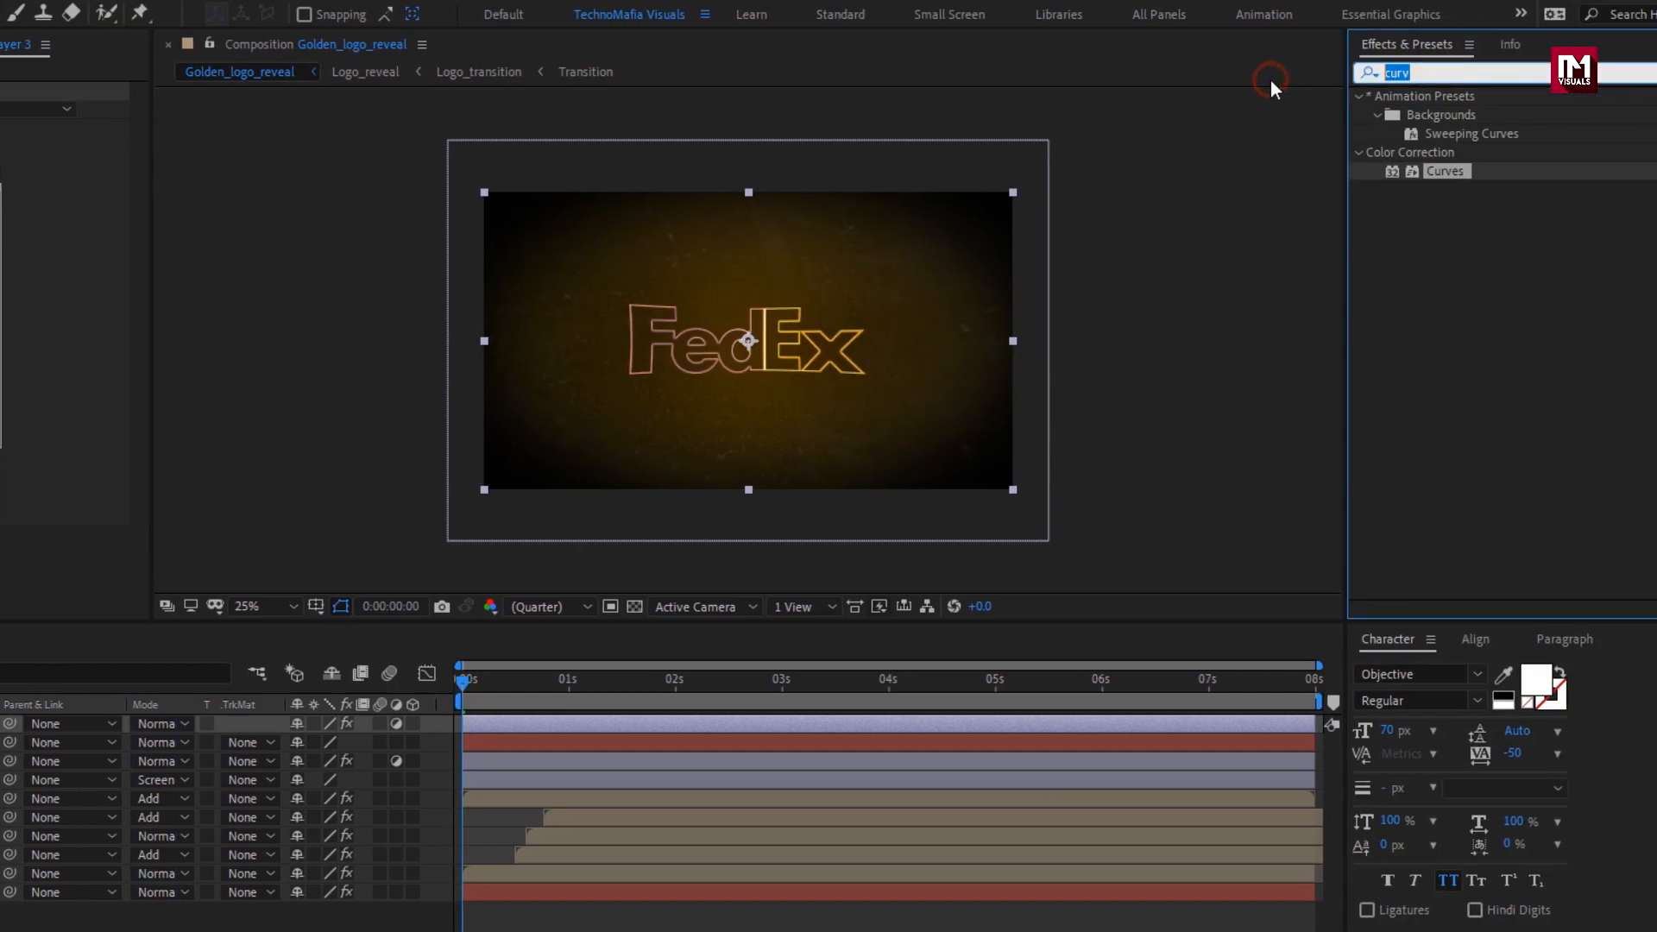
text(shar)
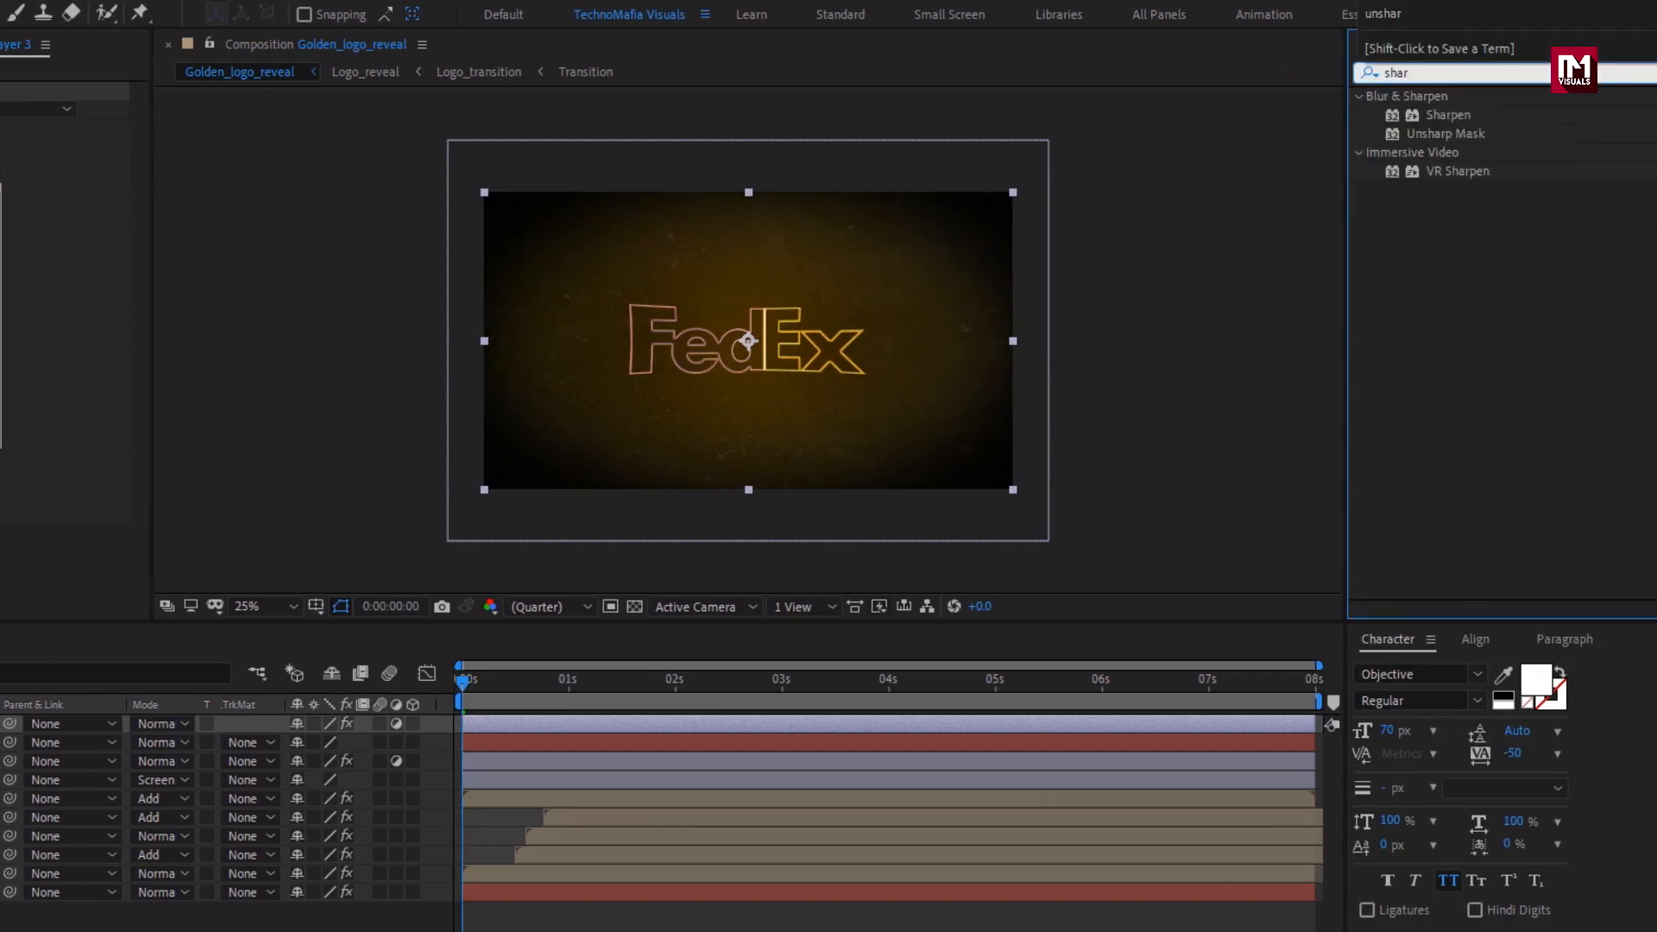
double_click(1458, 119)
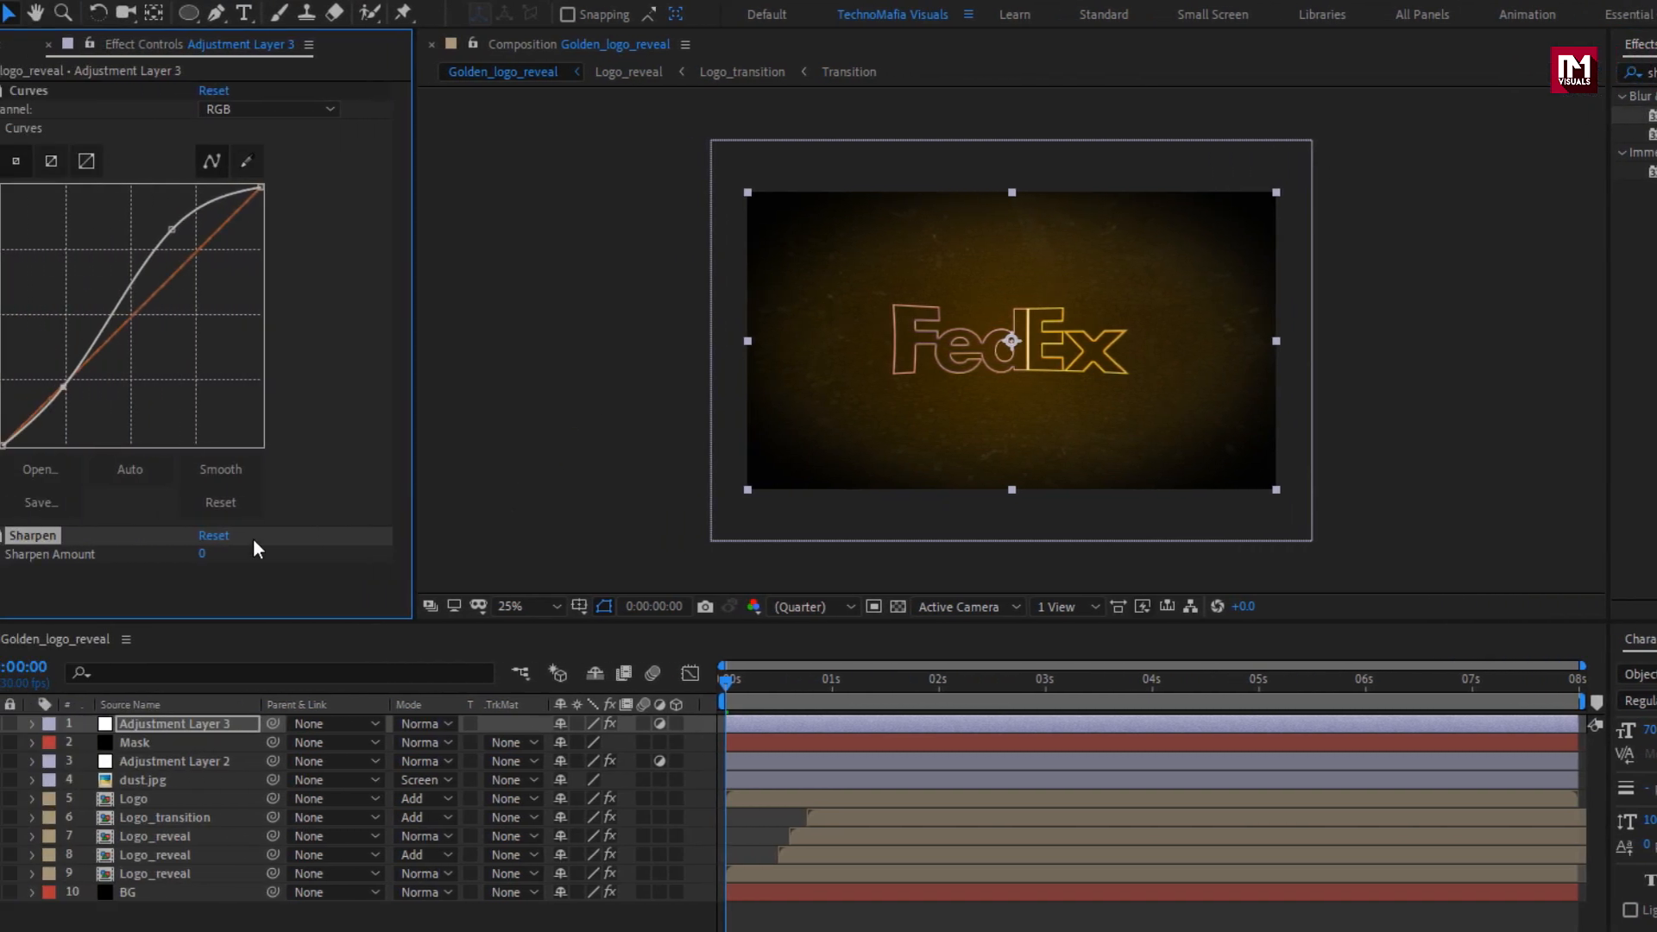
click(202, 554)
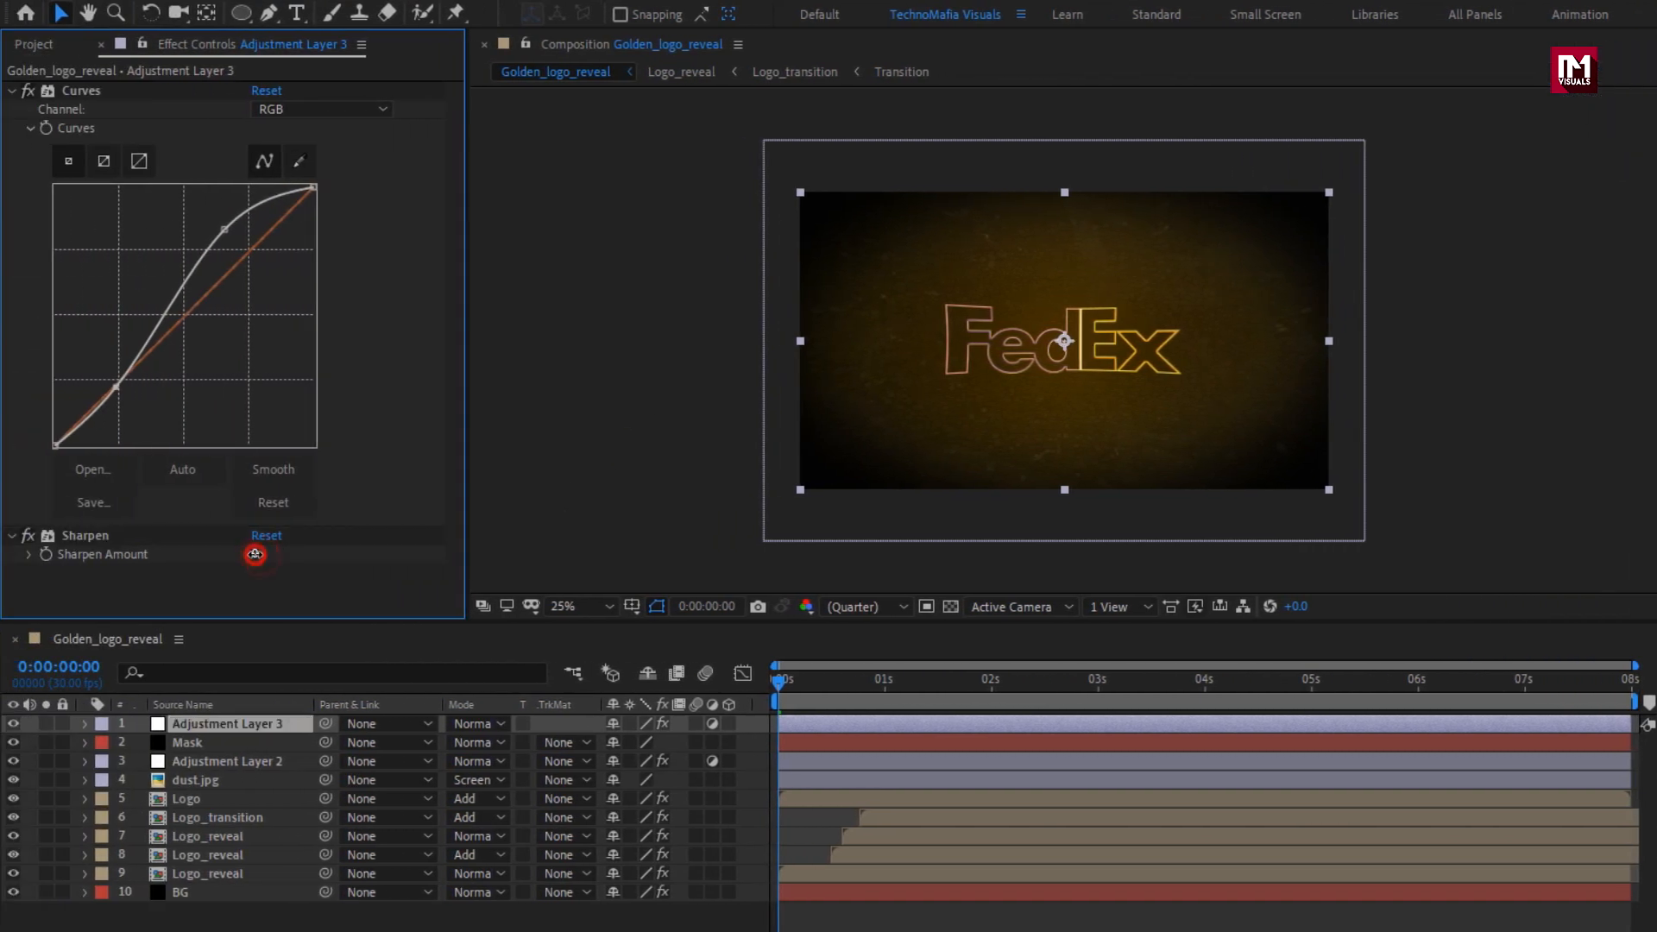
text(12)
key(Return)
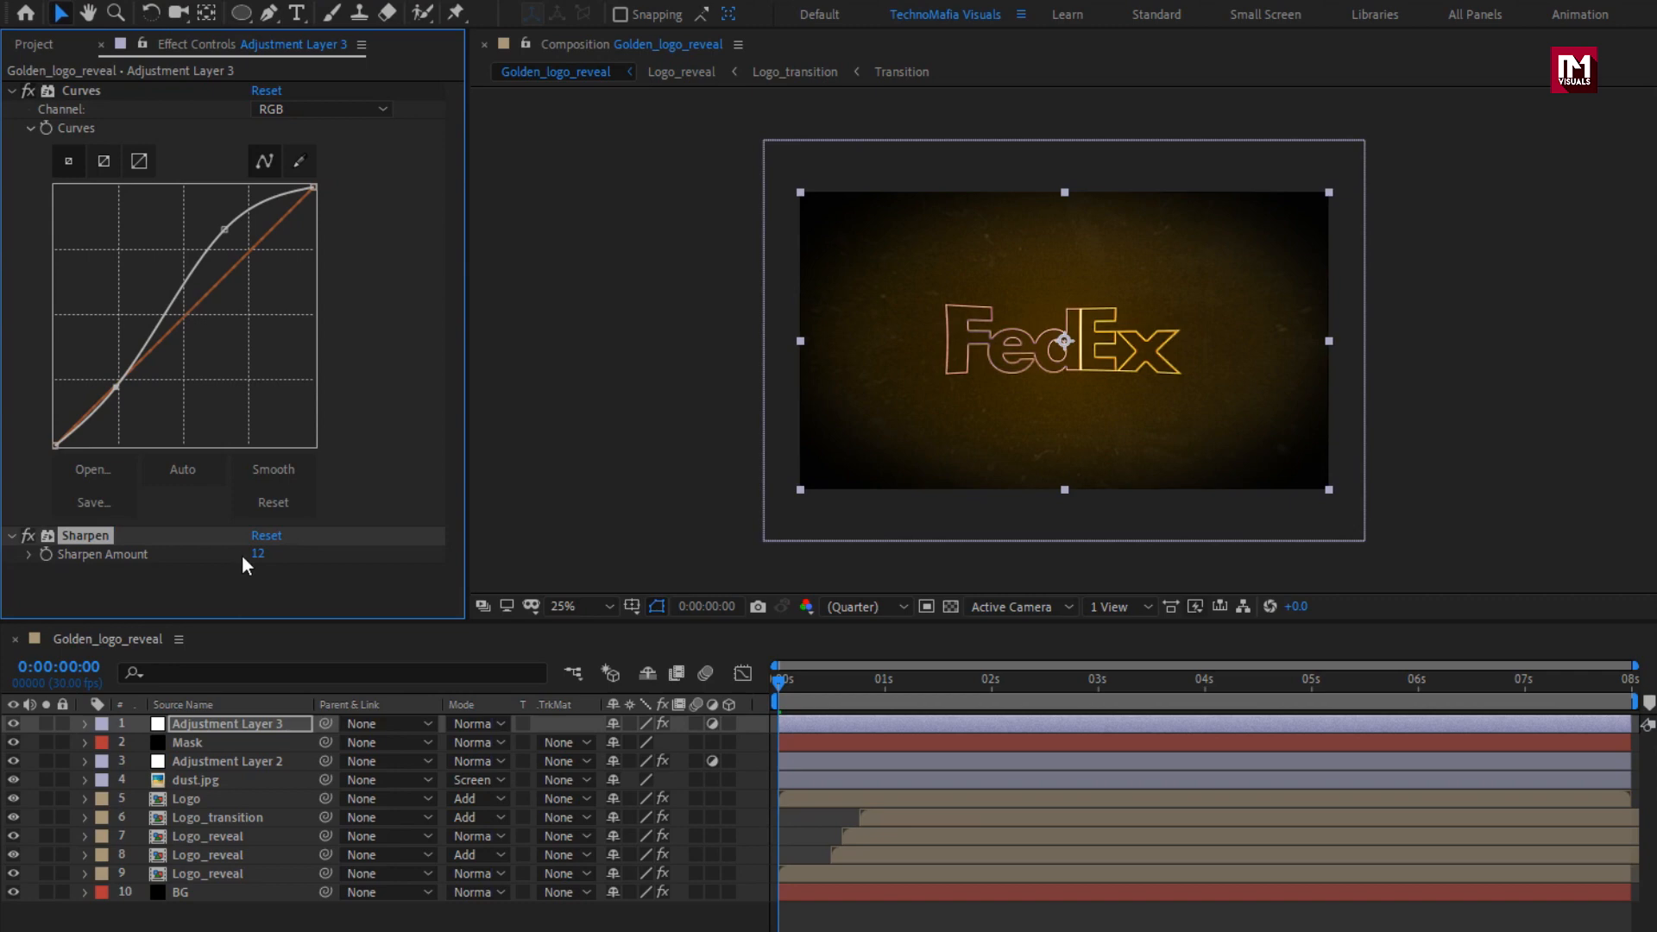
Turn the dust.jpg, Logo, Logo_transition and all three Logo_reveal layers into 3D layers.
click(589, 609)
click(607, 656)
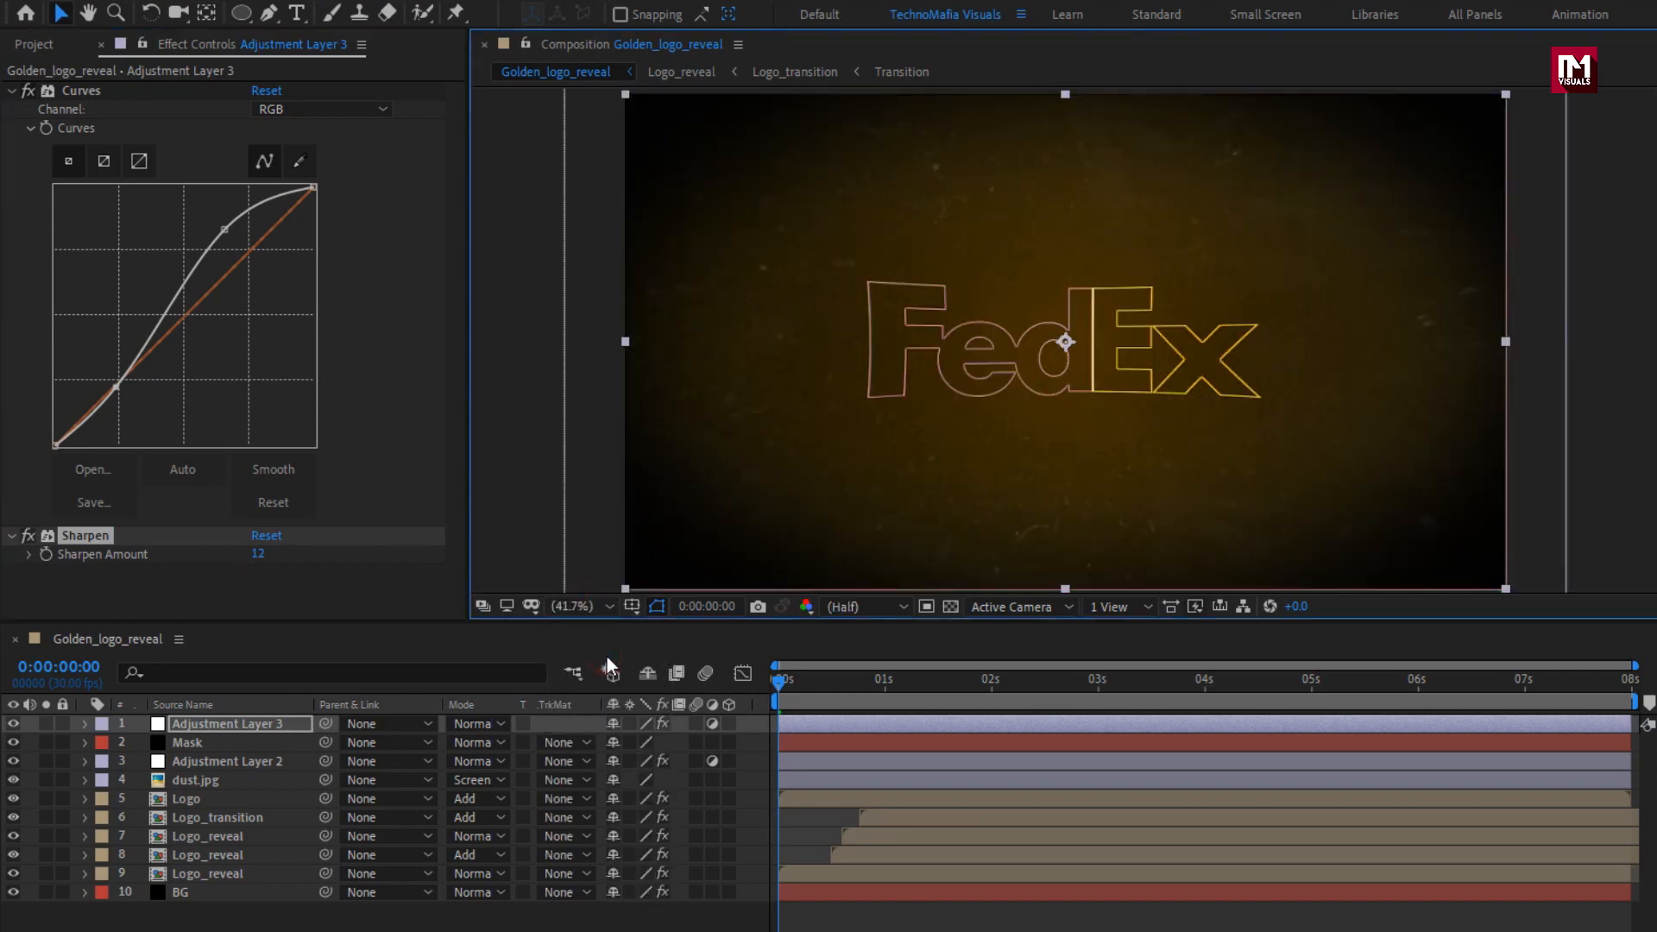
click(226, 872)
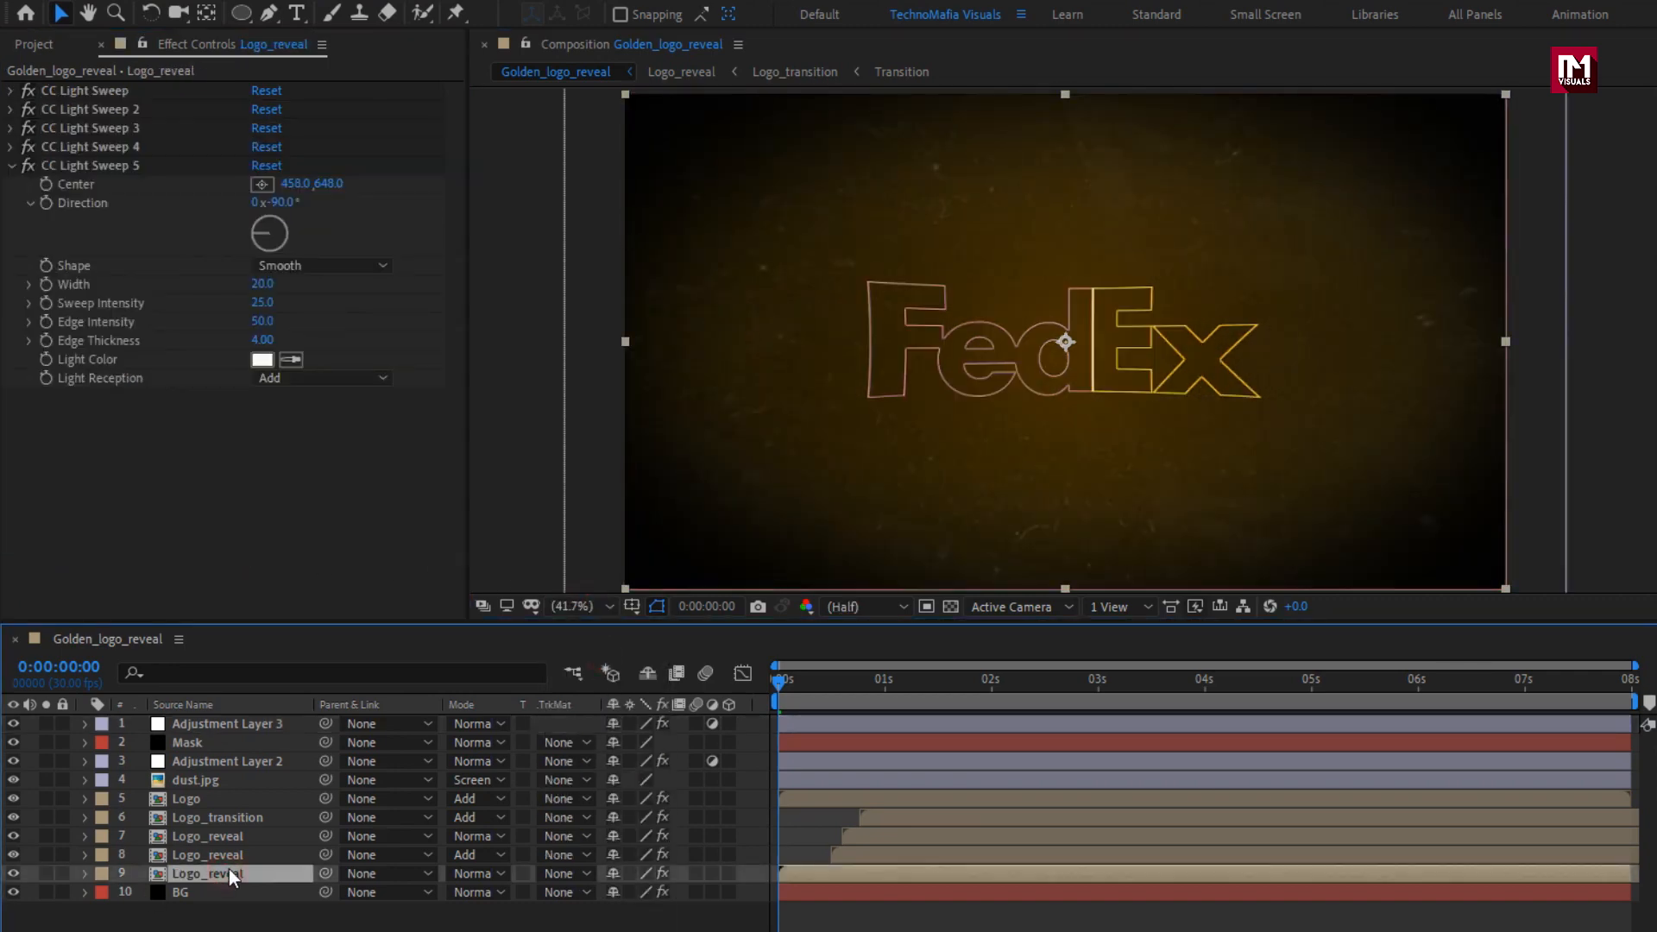
drag(728, 871, 734, 820)
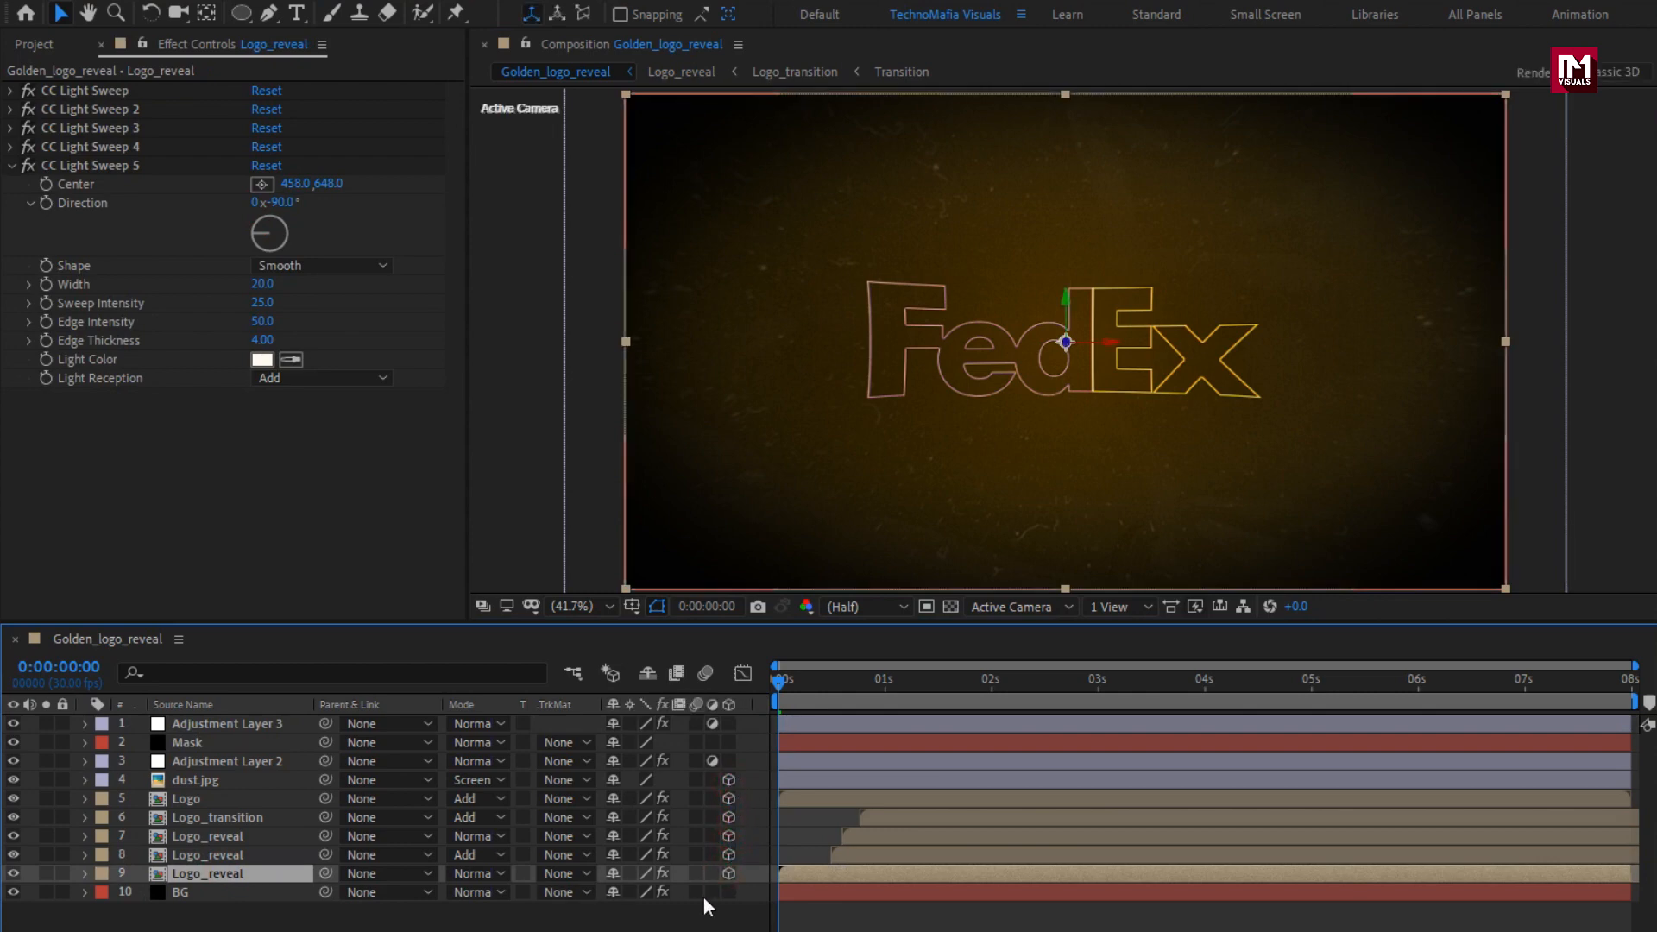
Create a two-node camera with the 50mm preset in the Golden_logo_reveal composition.
click(660, 920)
right_click(657, 926)
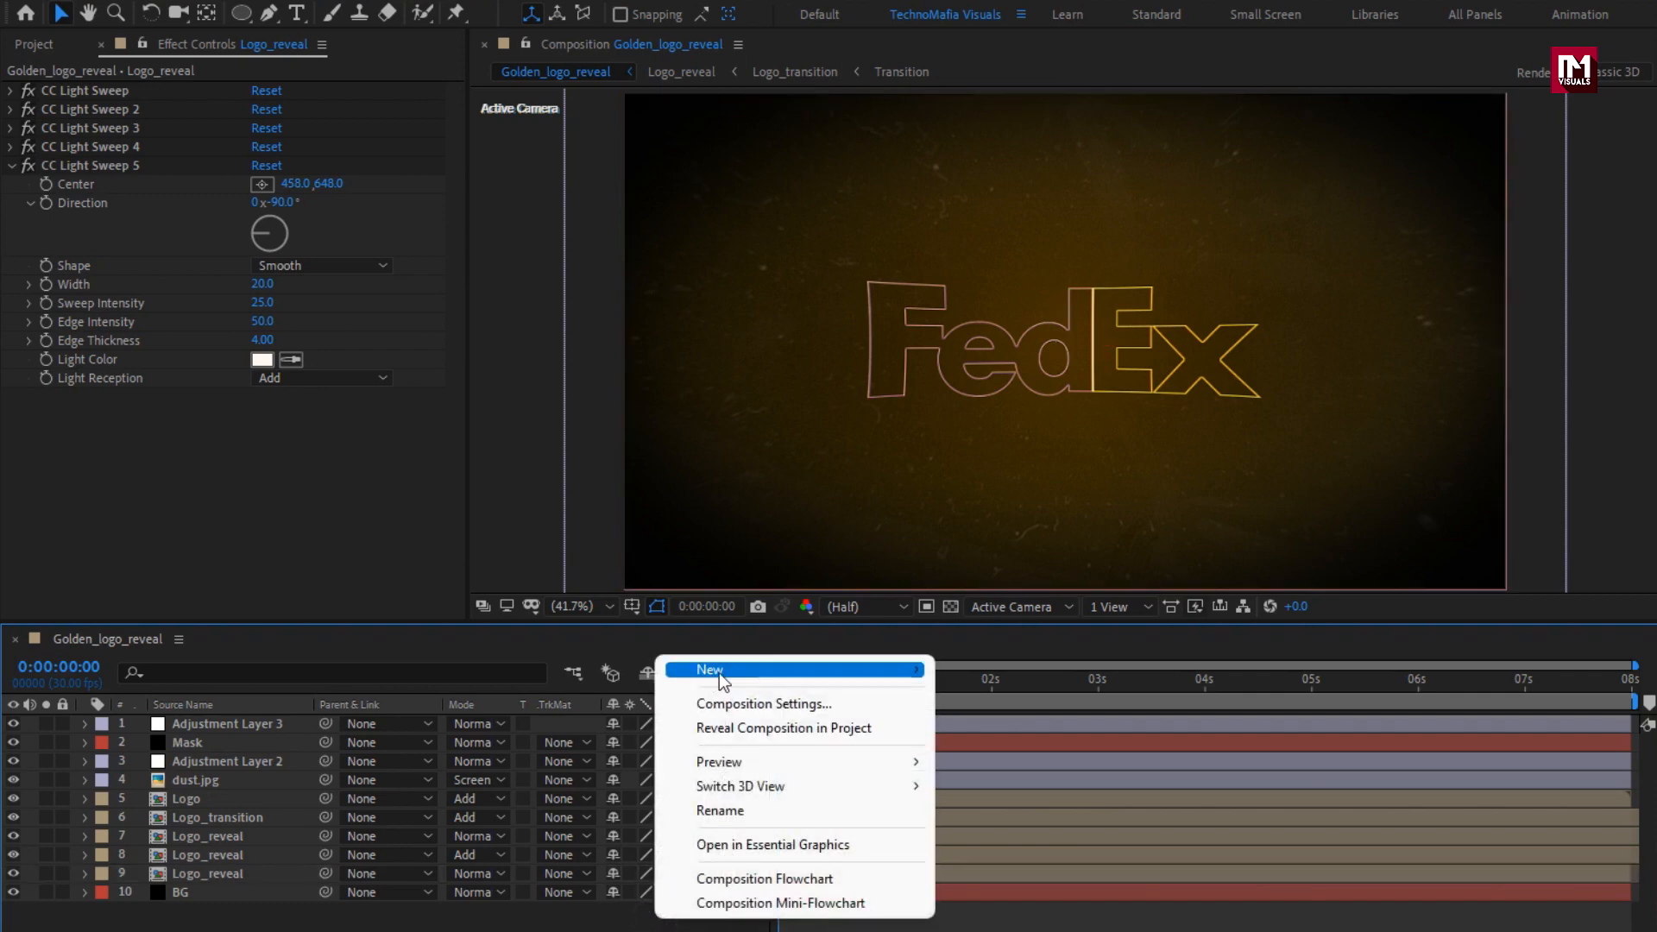
mouse_move(718, 672)
click(1041, 778)
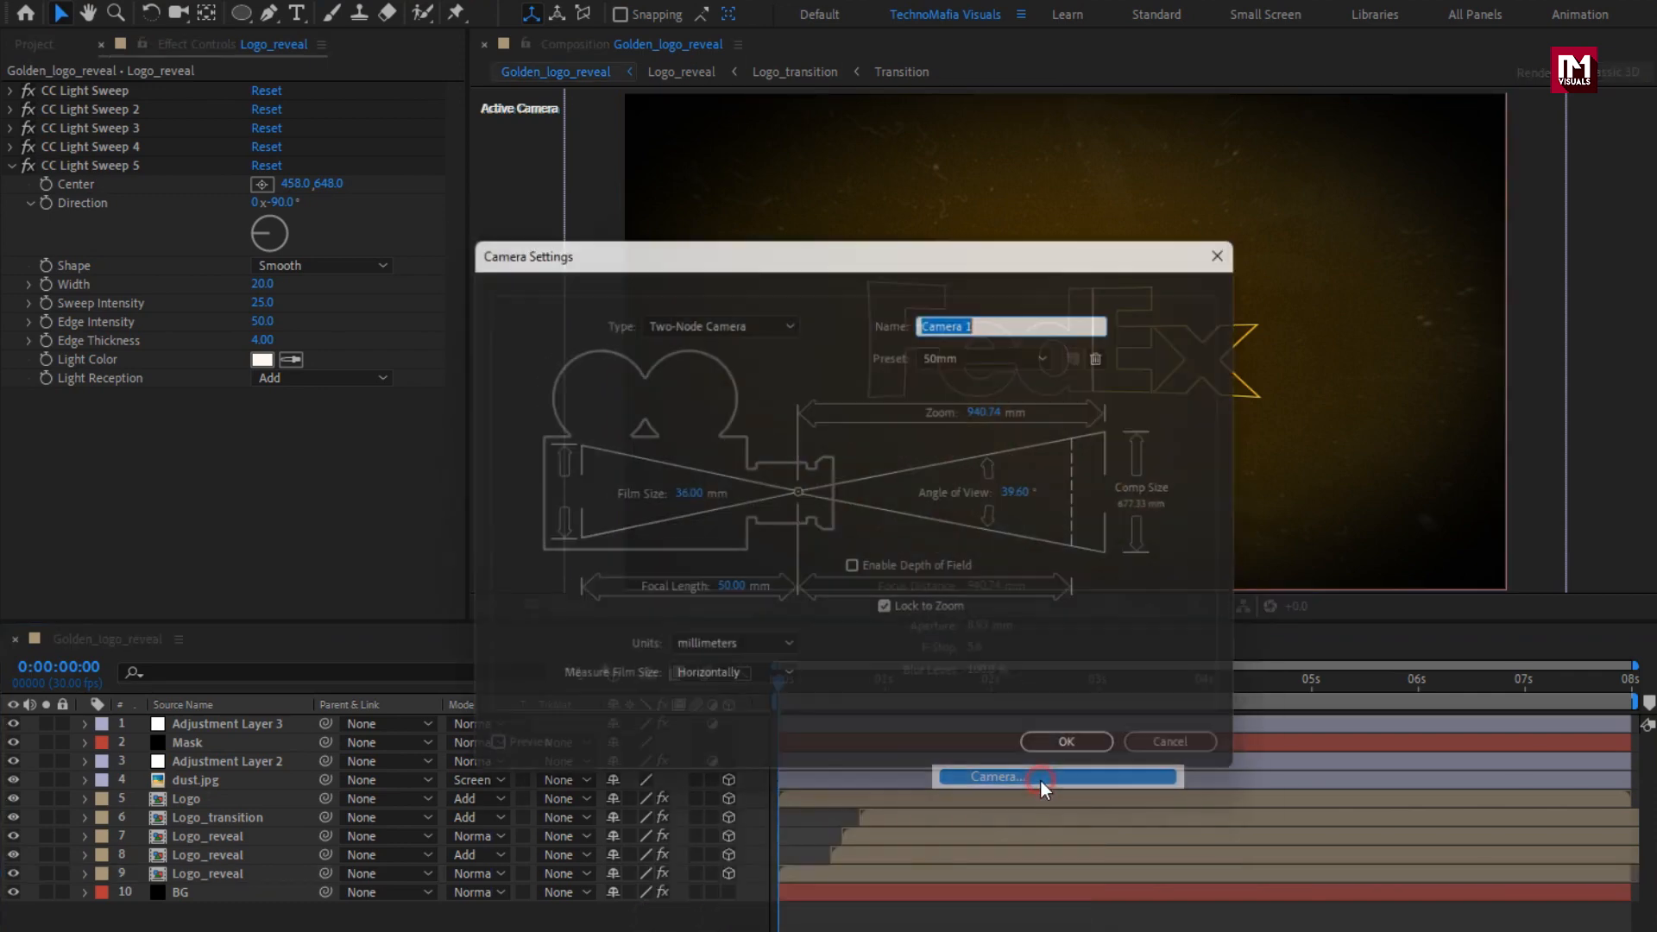
click(1057, 756)
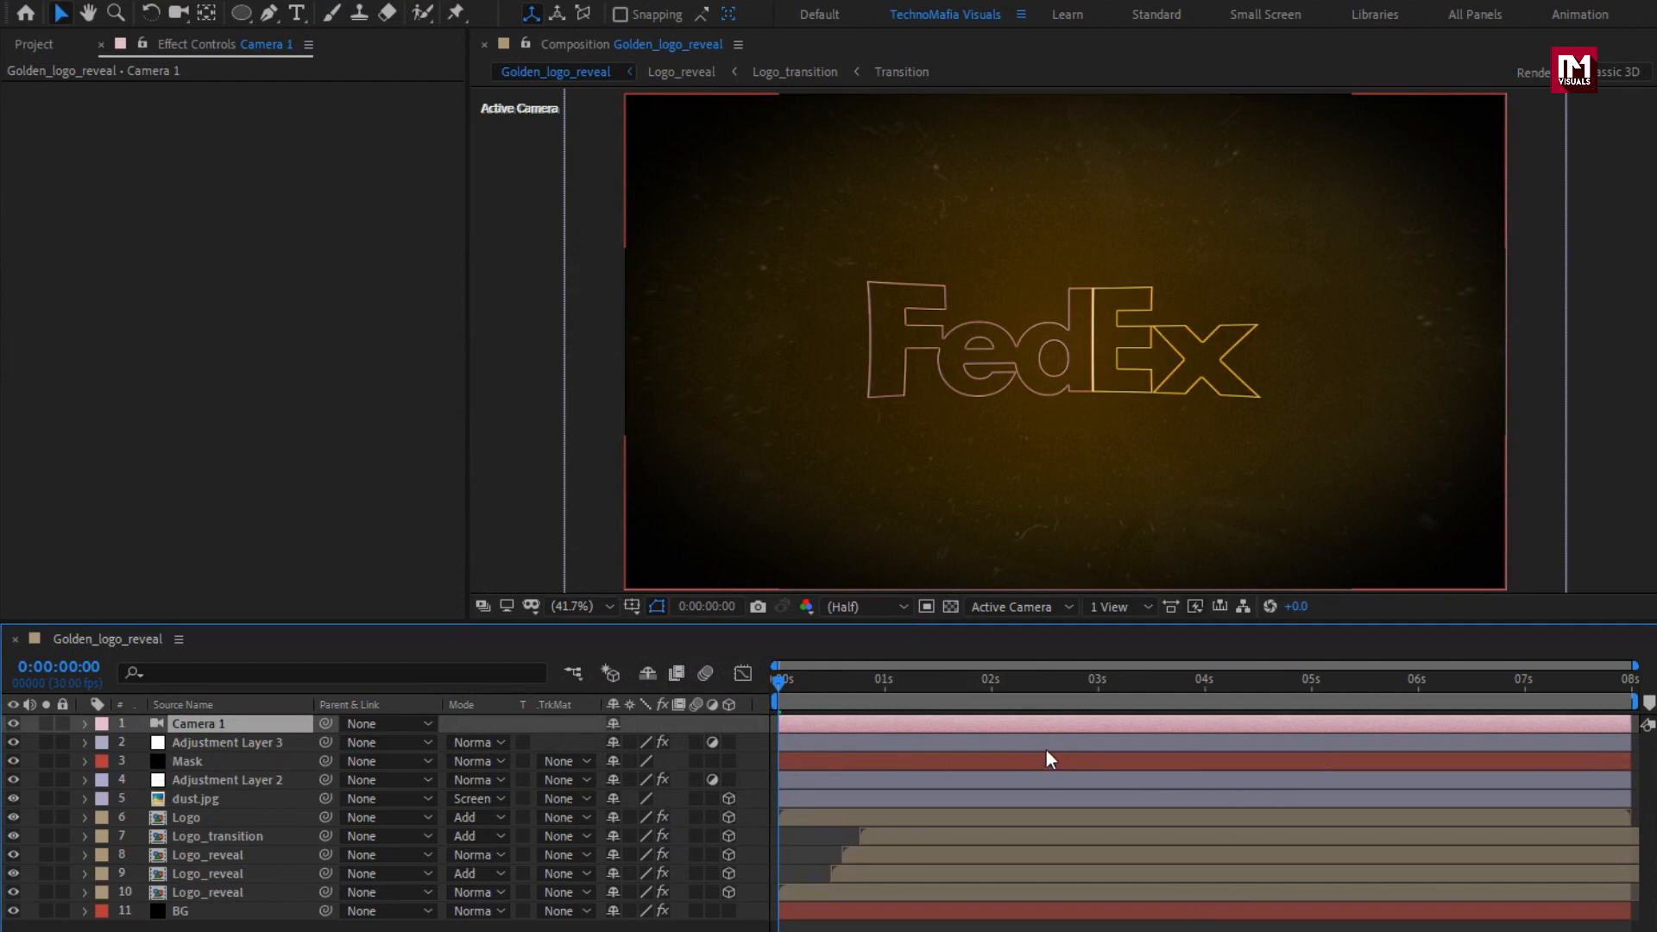
Create a null object and parent Camera 1 to it.
right_click(580, 743)
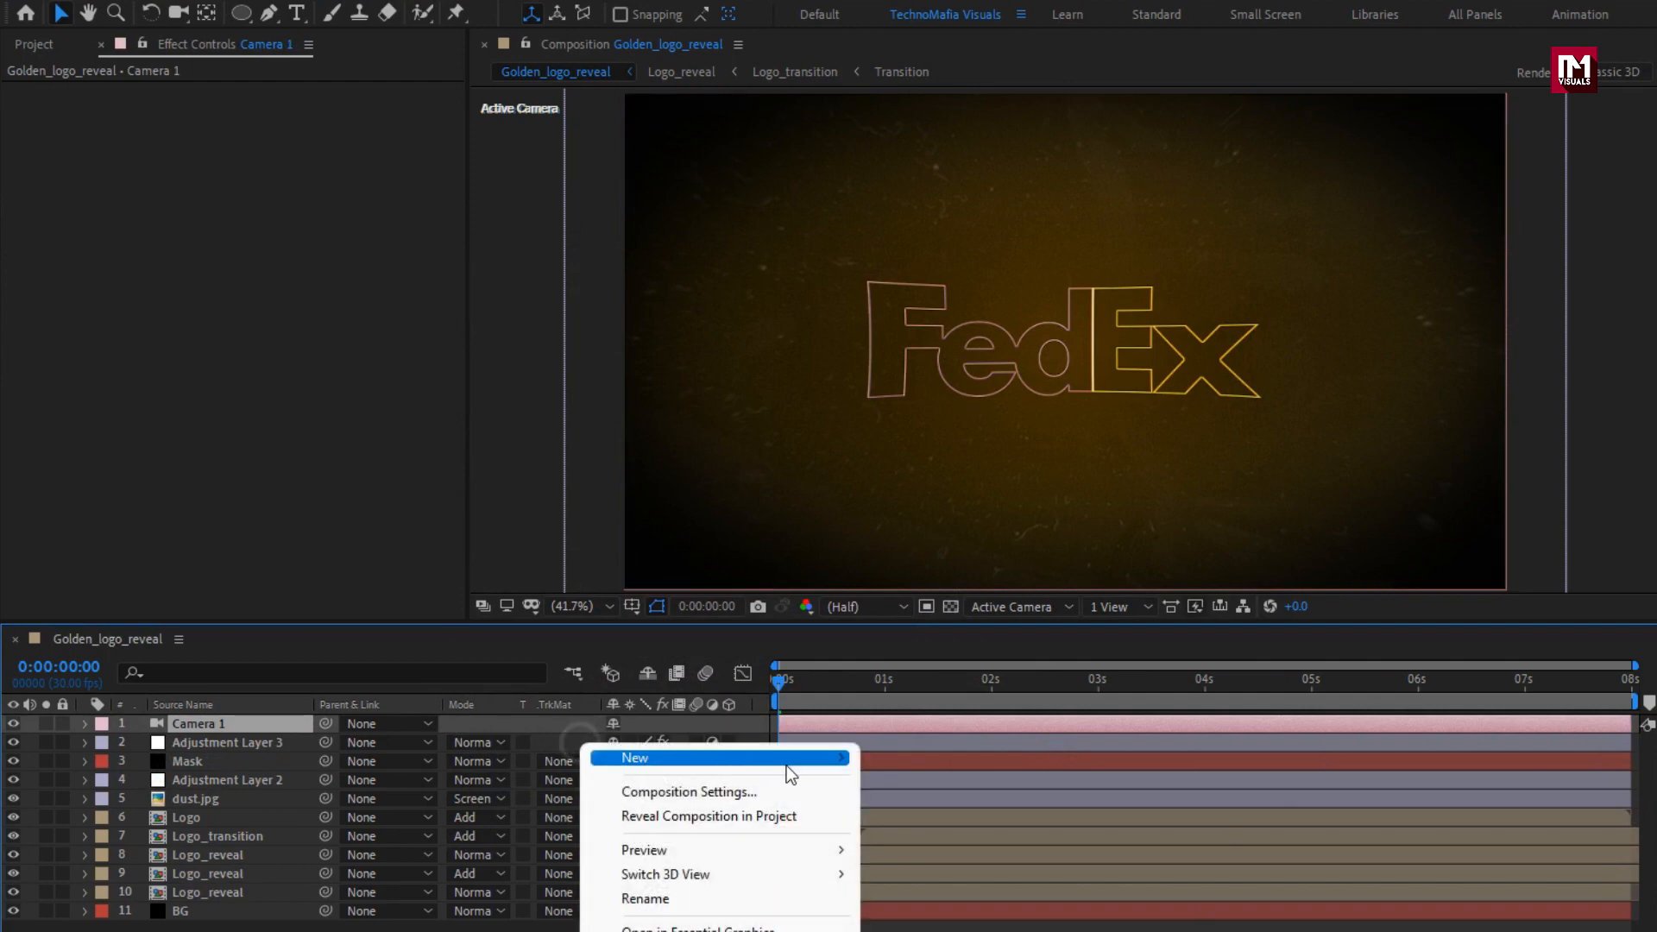
mouse_move(820, 760)
click(911, 888)
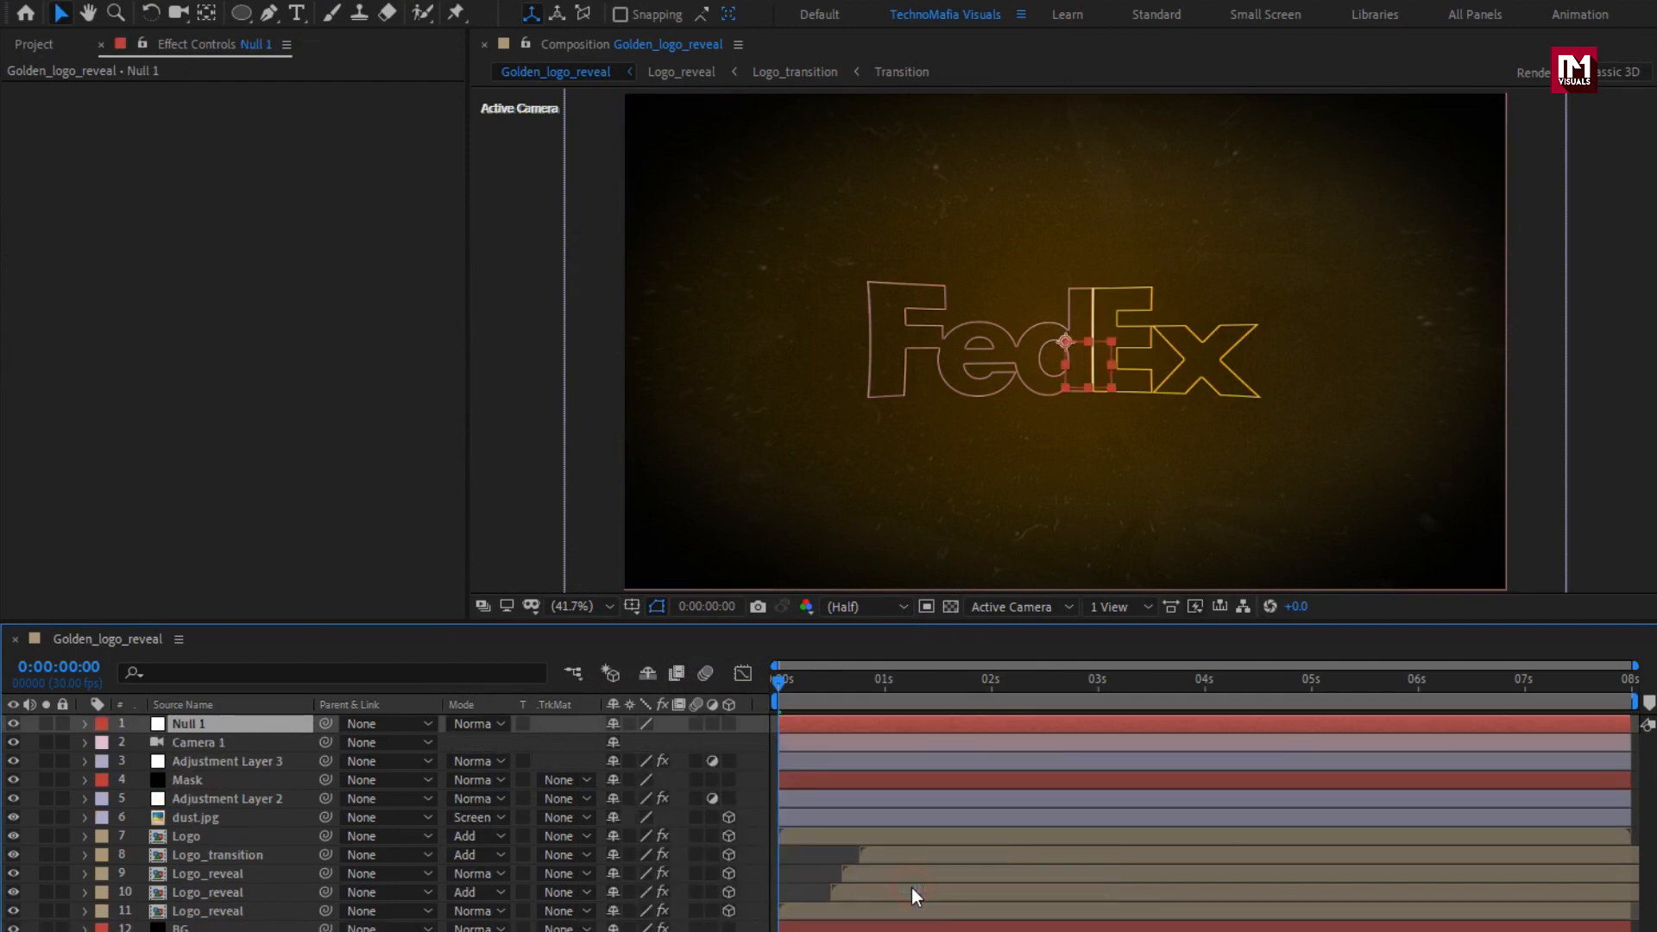
click(204, 746)
click(407, 742)
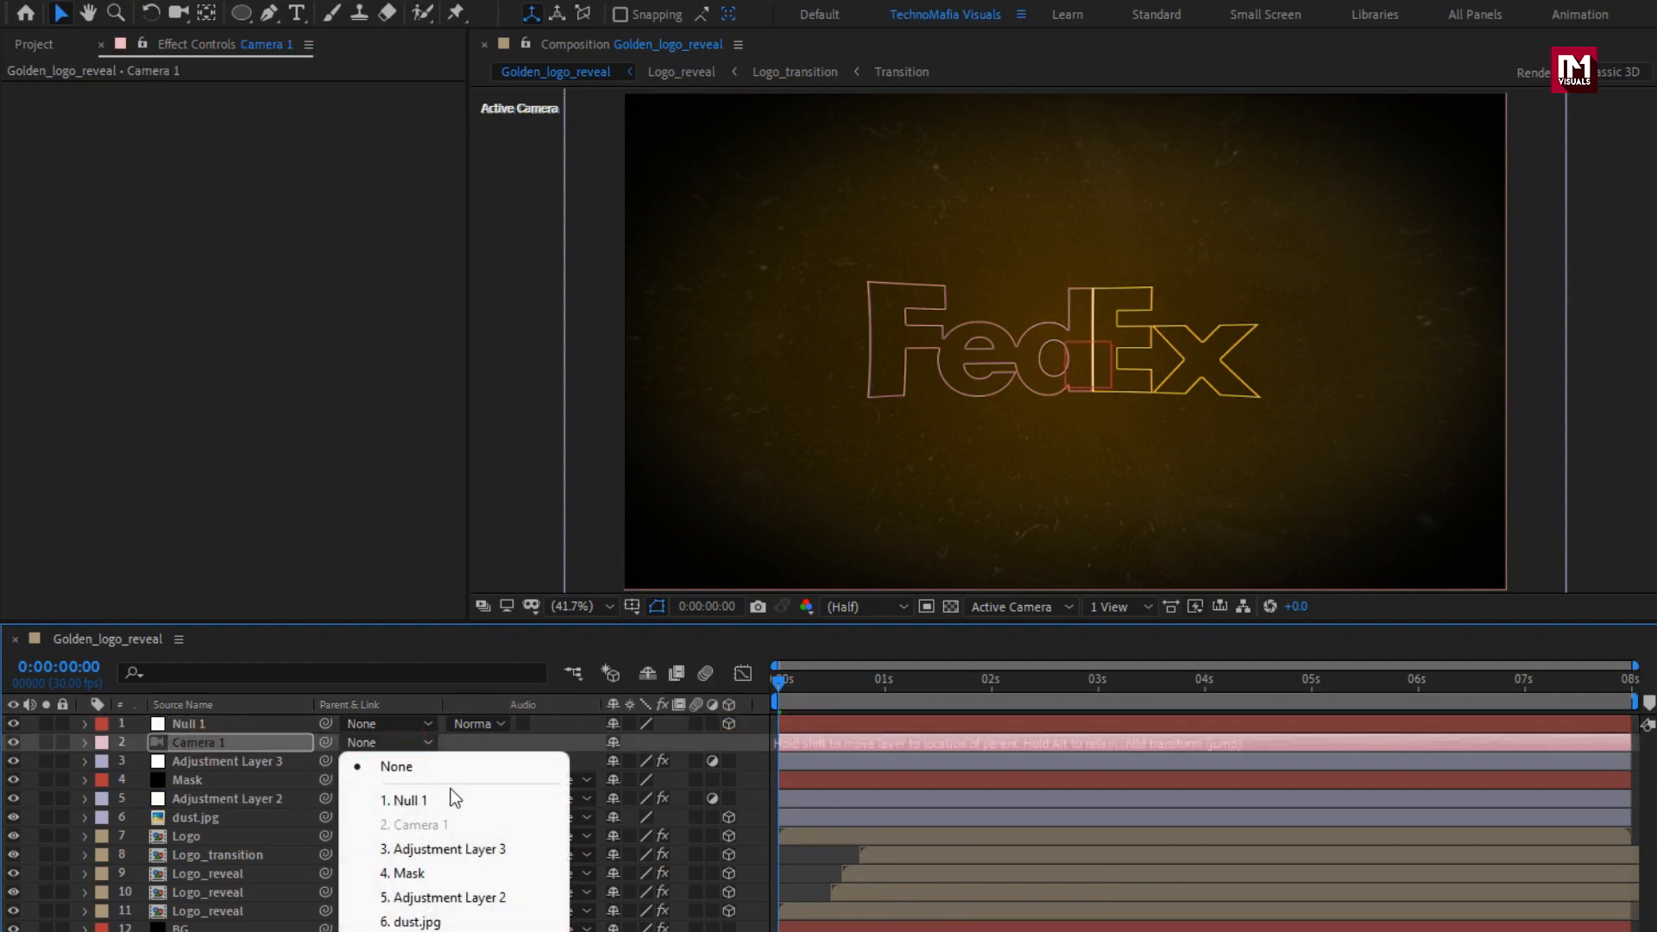
click(480, 798)
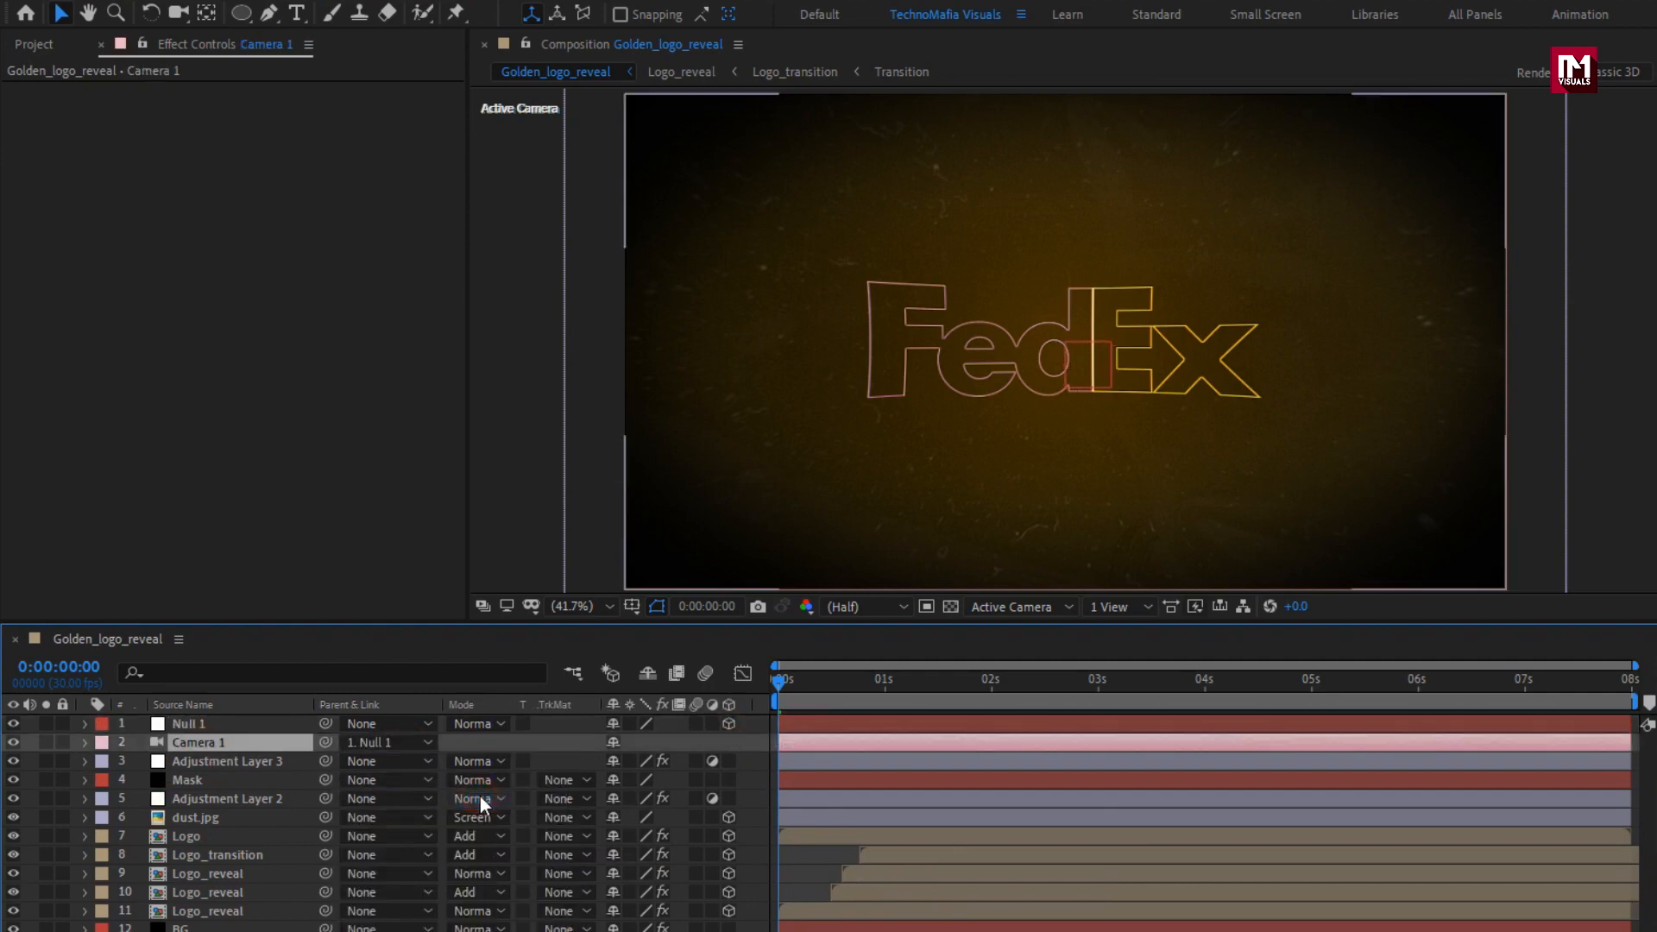
Make Null 1 a 3D layer and keyframe its Position at 0:00:07:29 with a Z value of 325.
click(256, 727)
key(p)
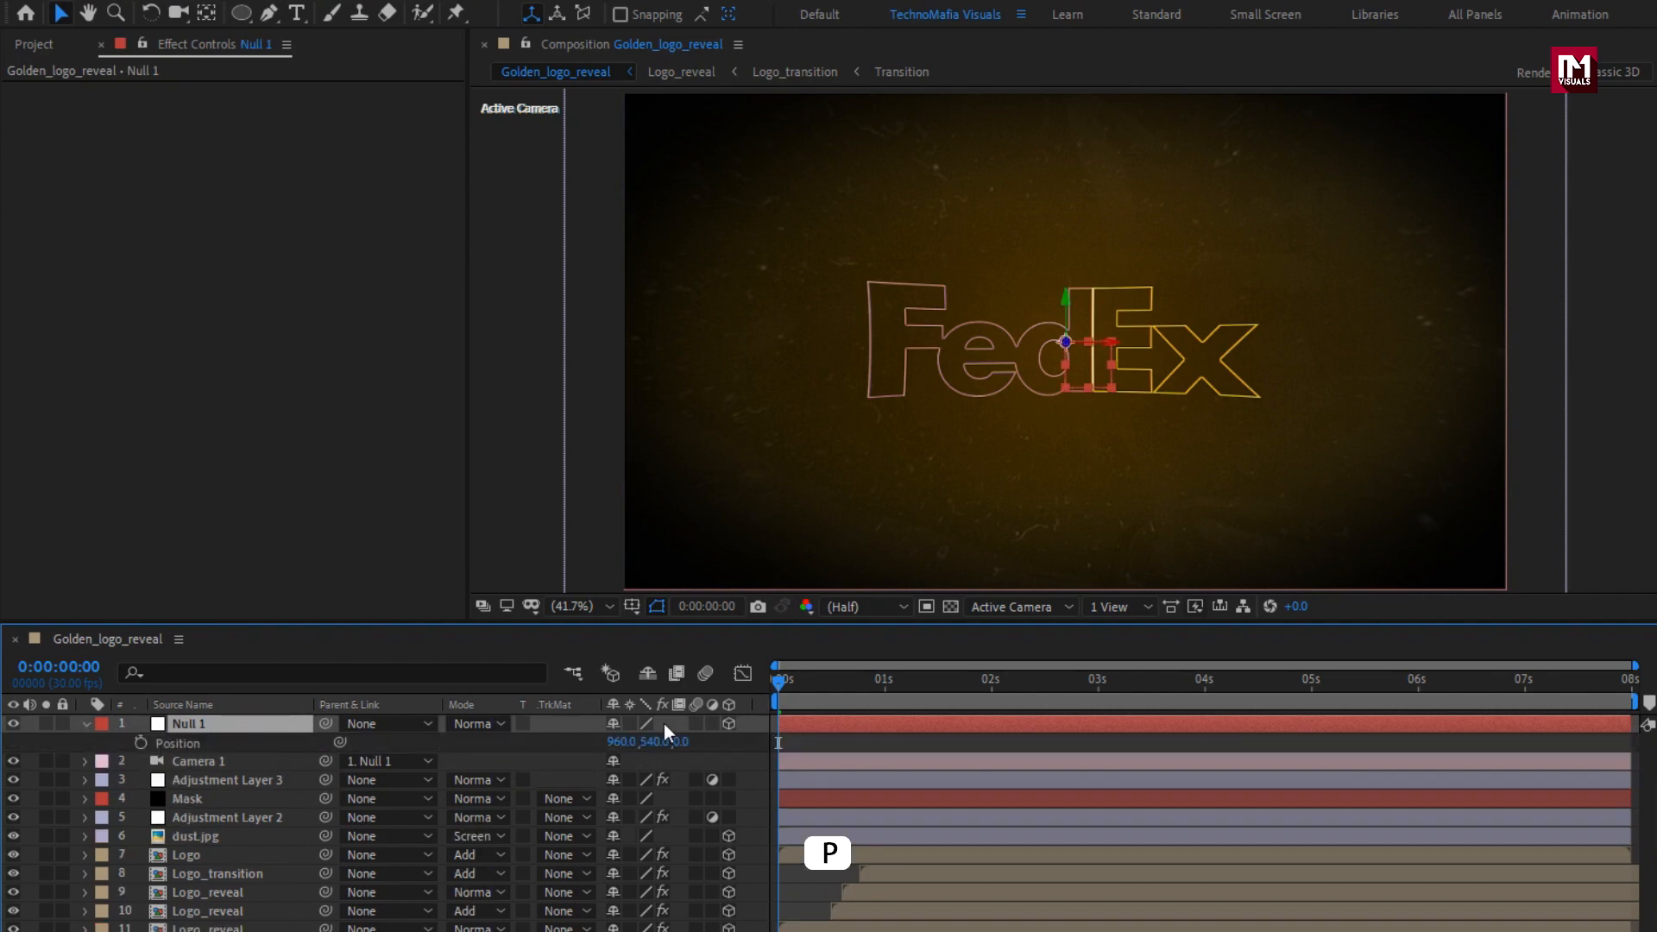
drag(784, 690, 1649, 695)
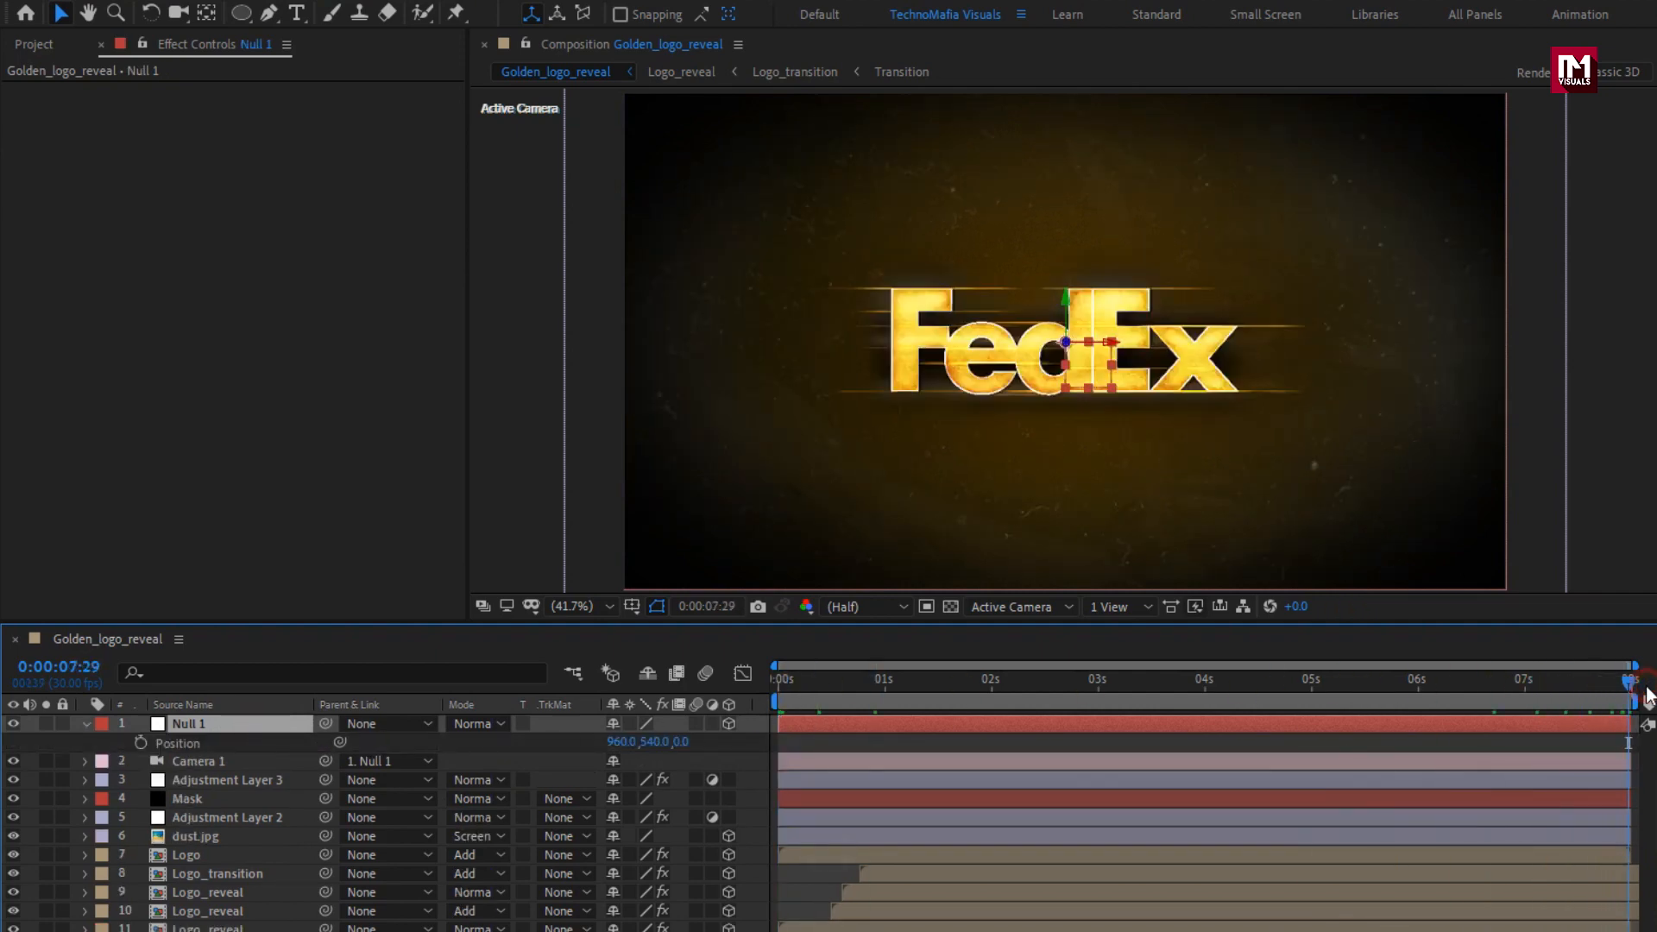
click(140, 743)
drag(680, 742, 1039, 740)
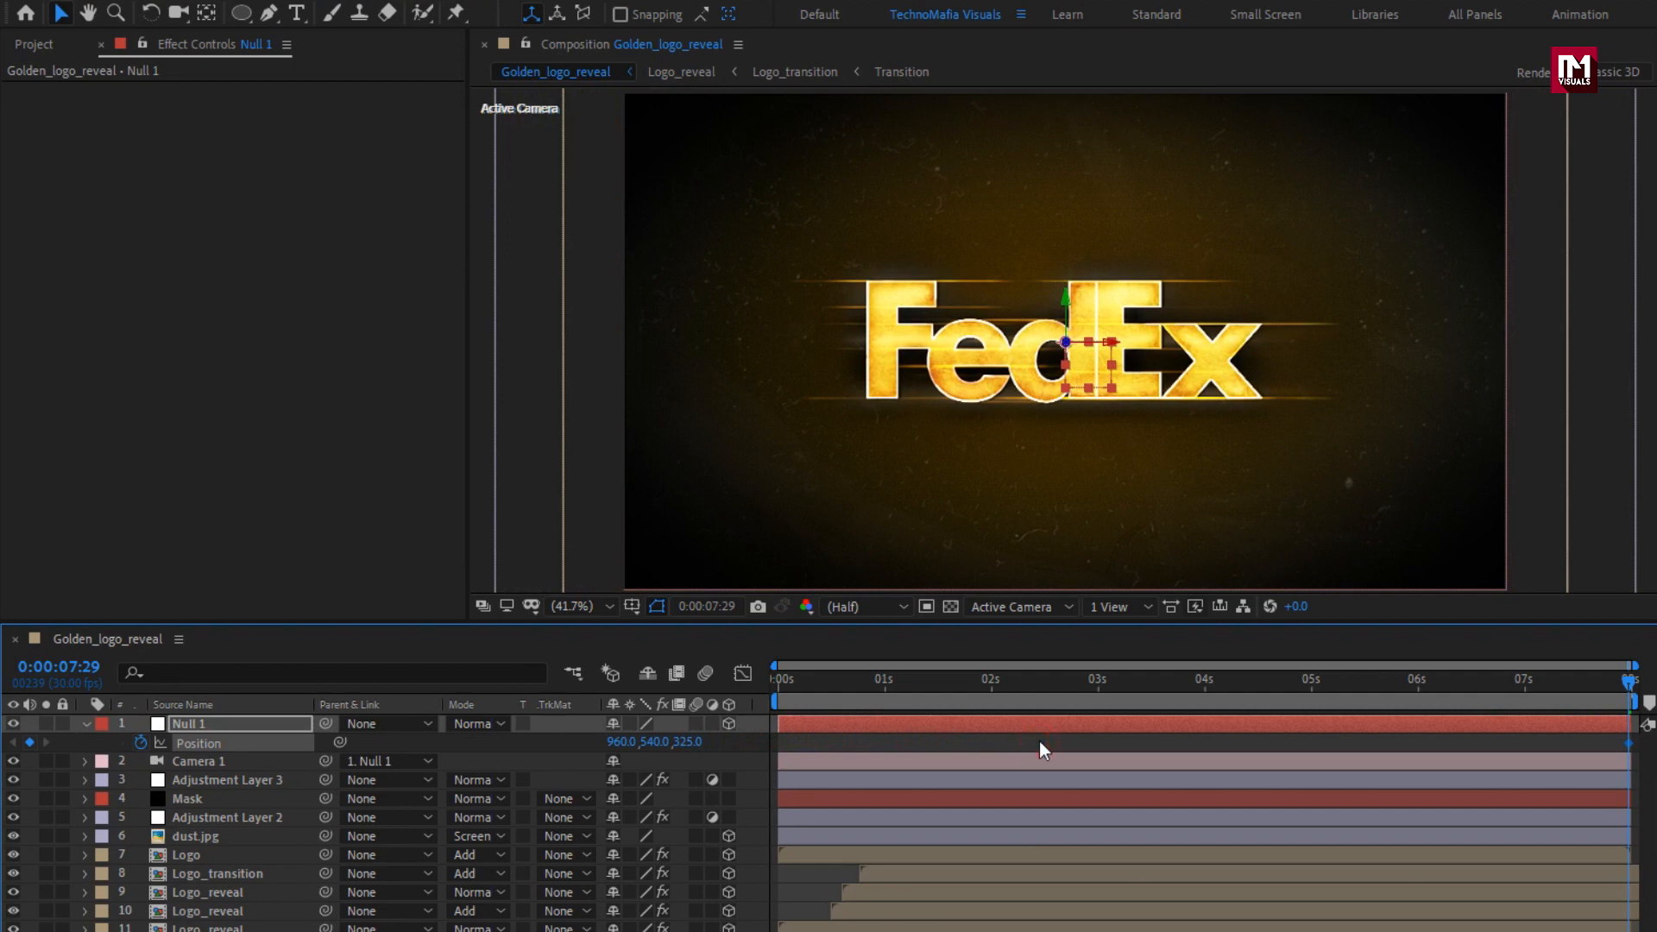
Keyframe Null 1's Position at 0 seconds with a Z value of 2685 and preview the camera move.
drag(1497, 676, 732, 678)
drag(682, 748, 1020, 735)
drag(808, 690, 1235, 681)
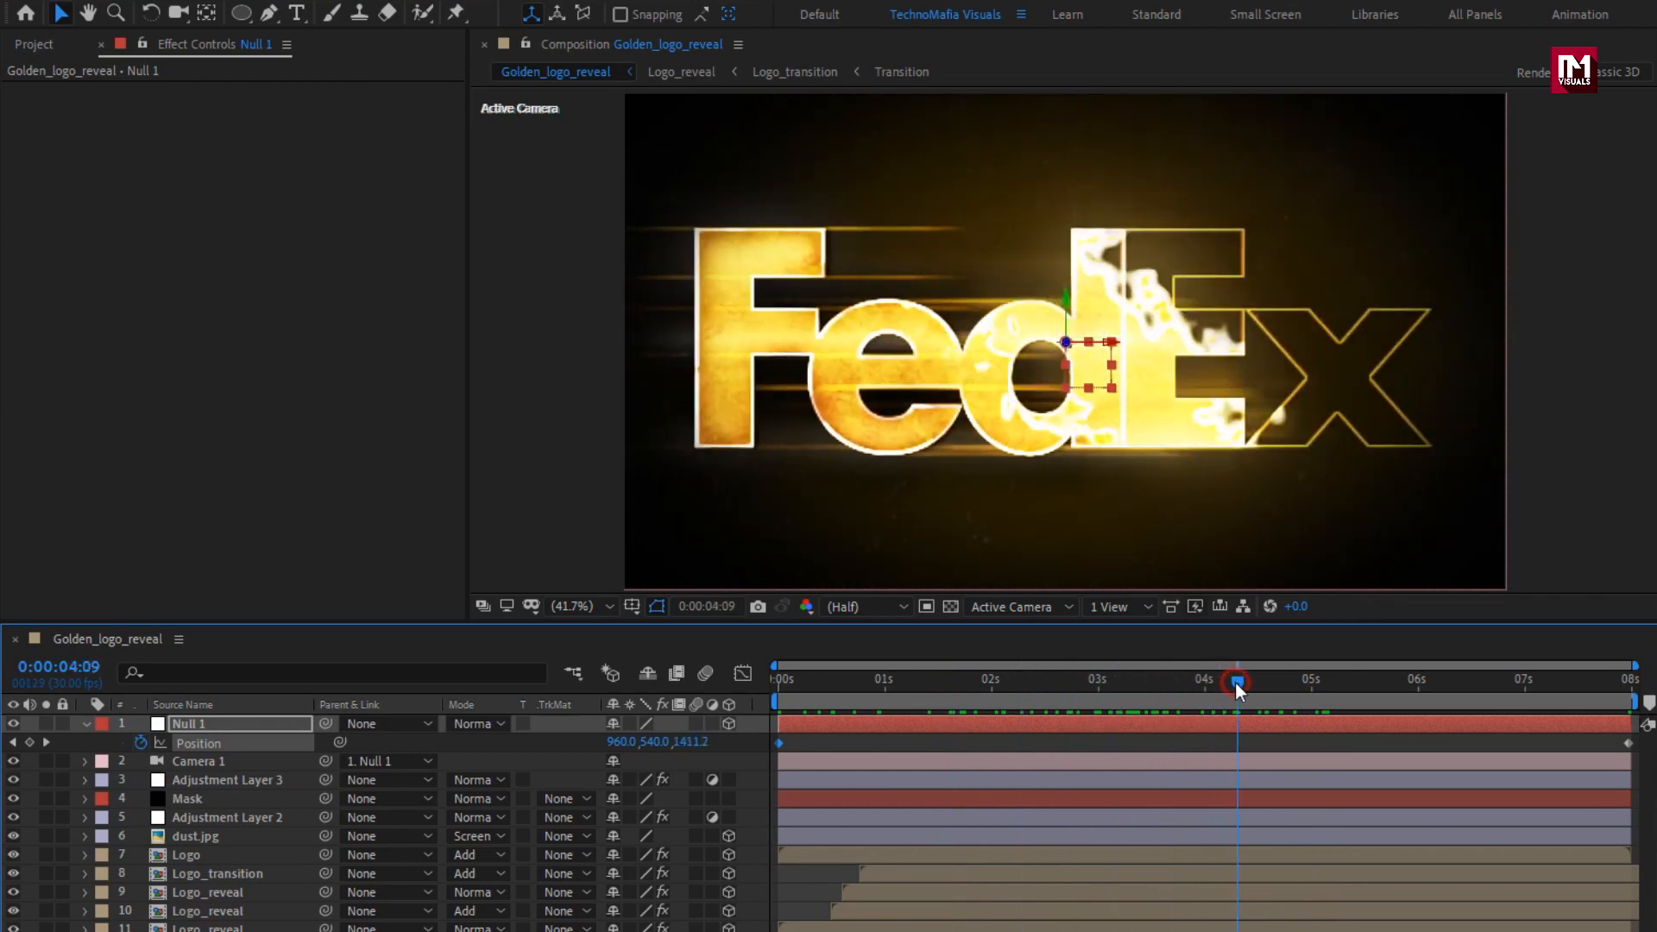
Apply Easy Ease to both of Null 1's Position keyframes.
drag(1554, 742, 749, 768)
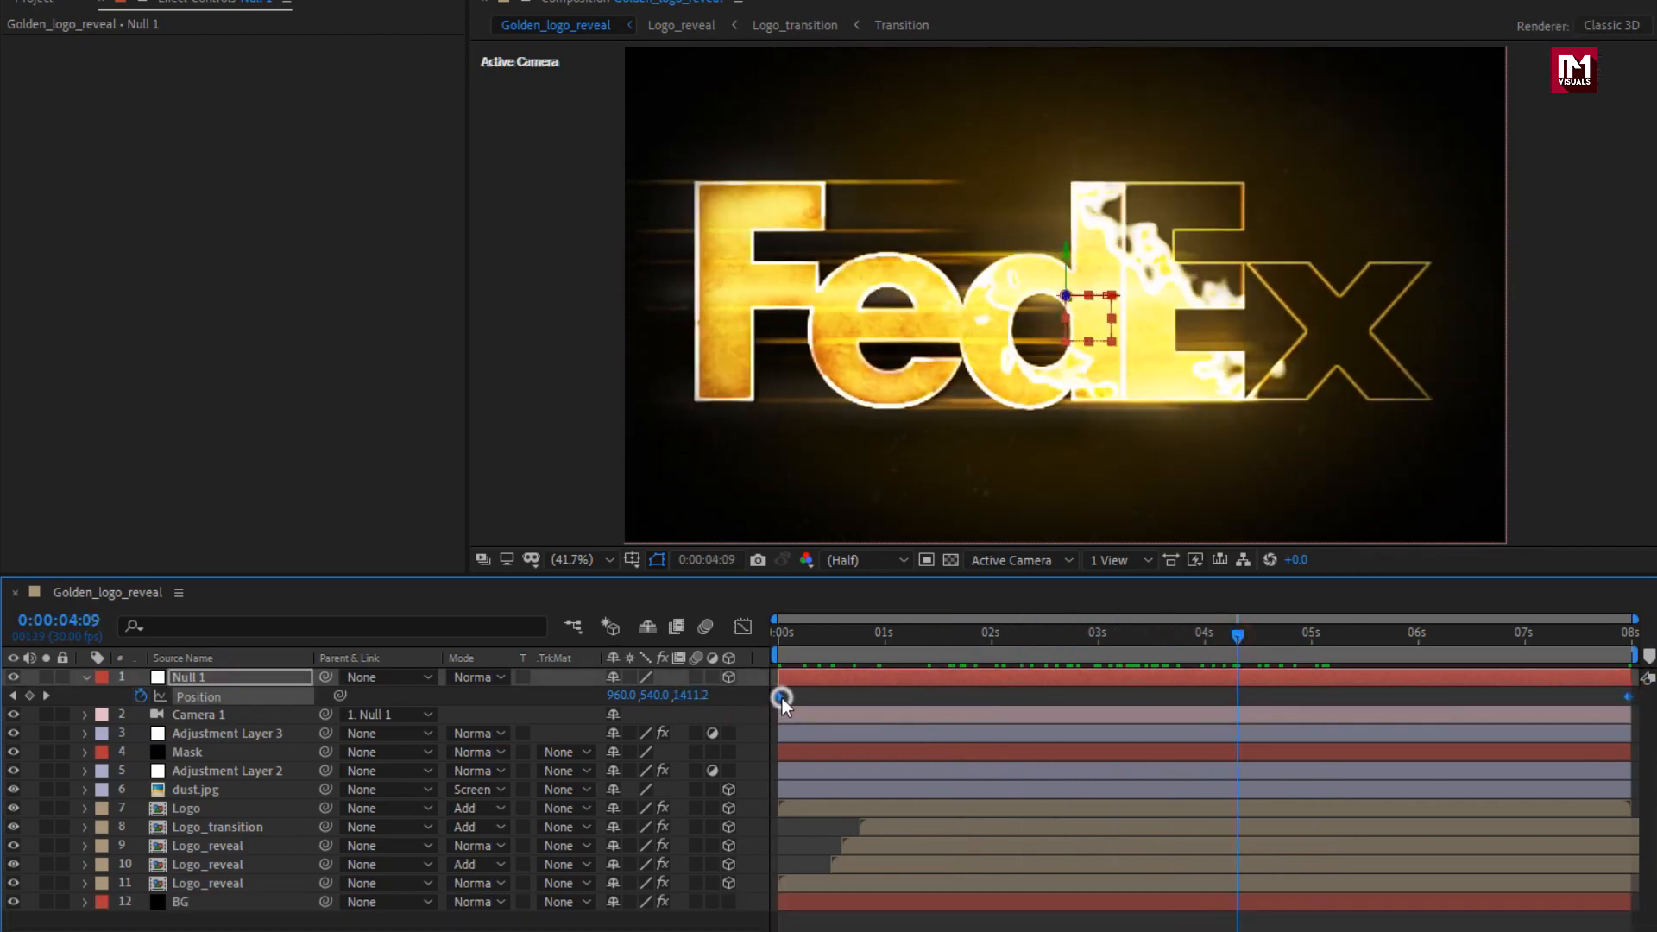
right_click(778, 743)
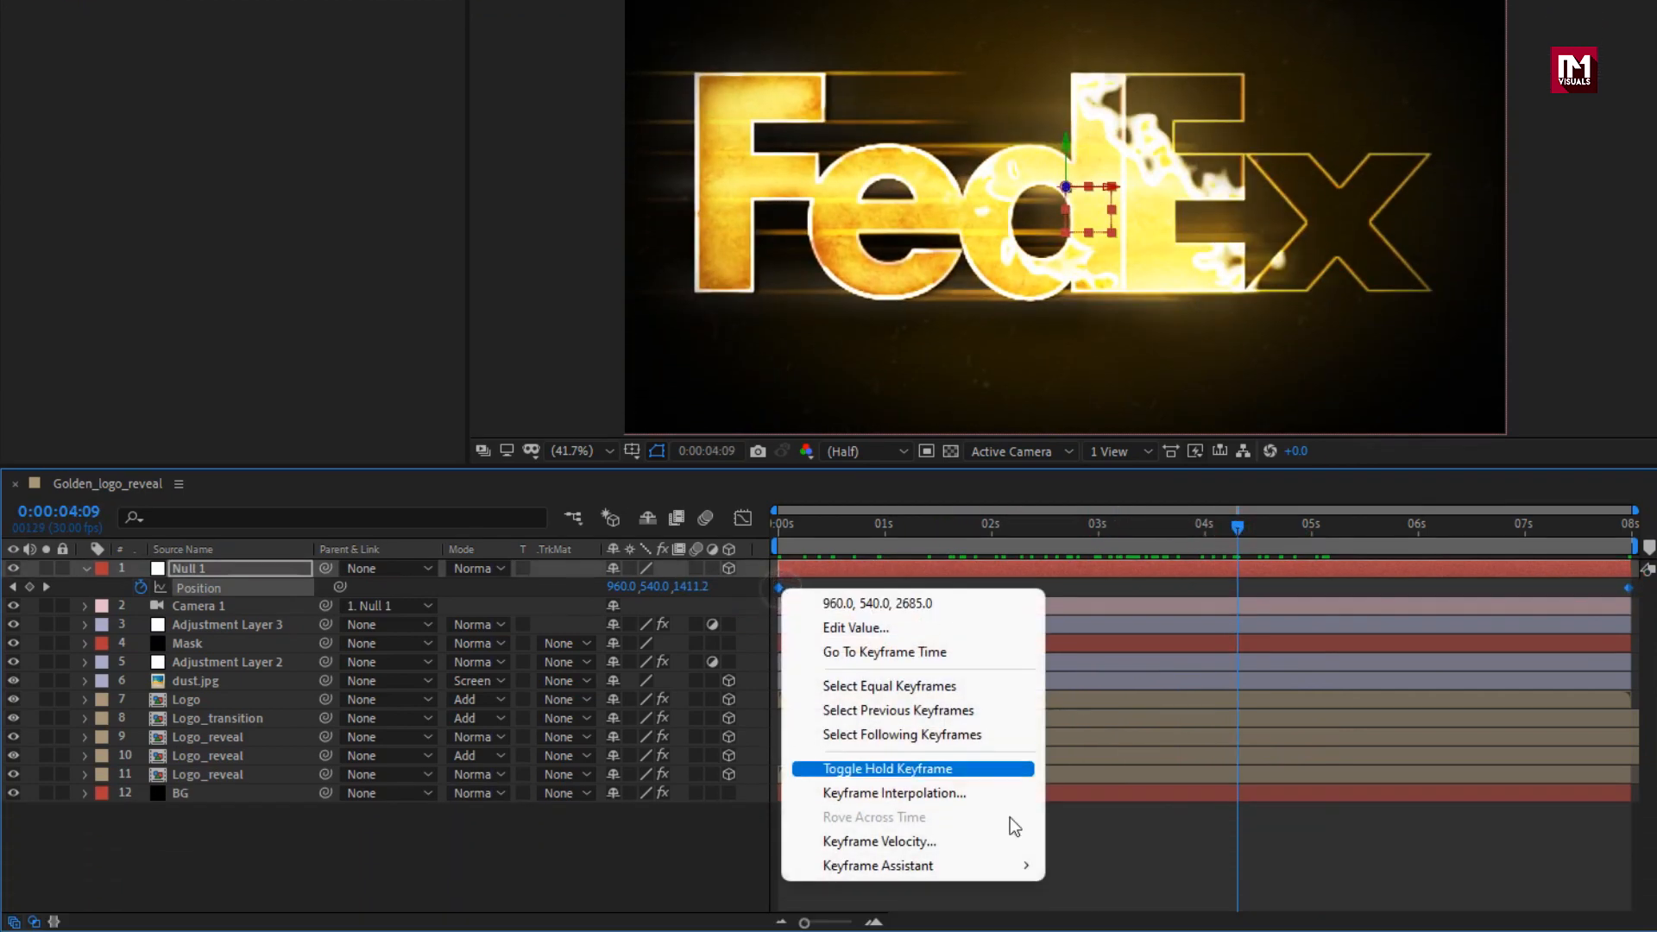
mouse_move(993, 931)
click(1115, 721)
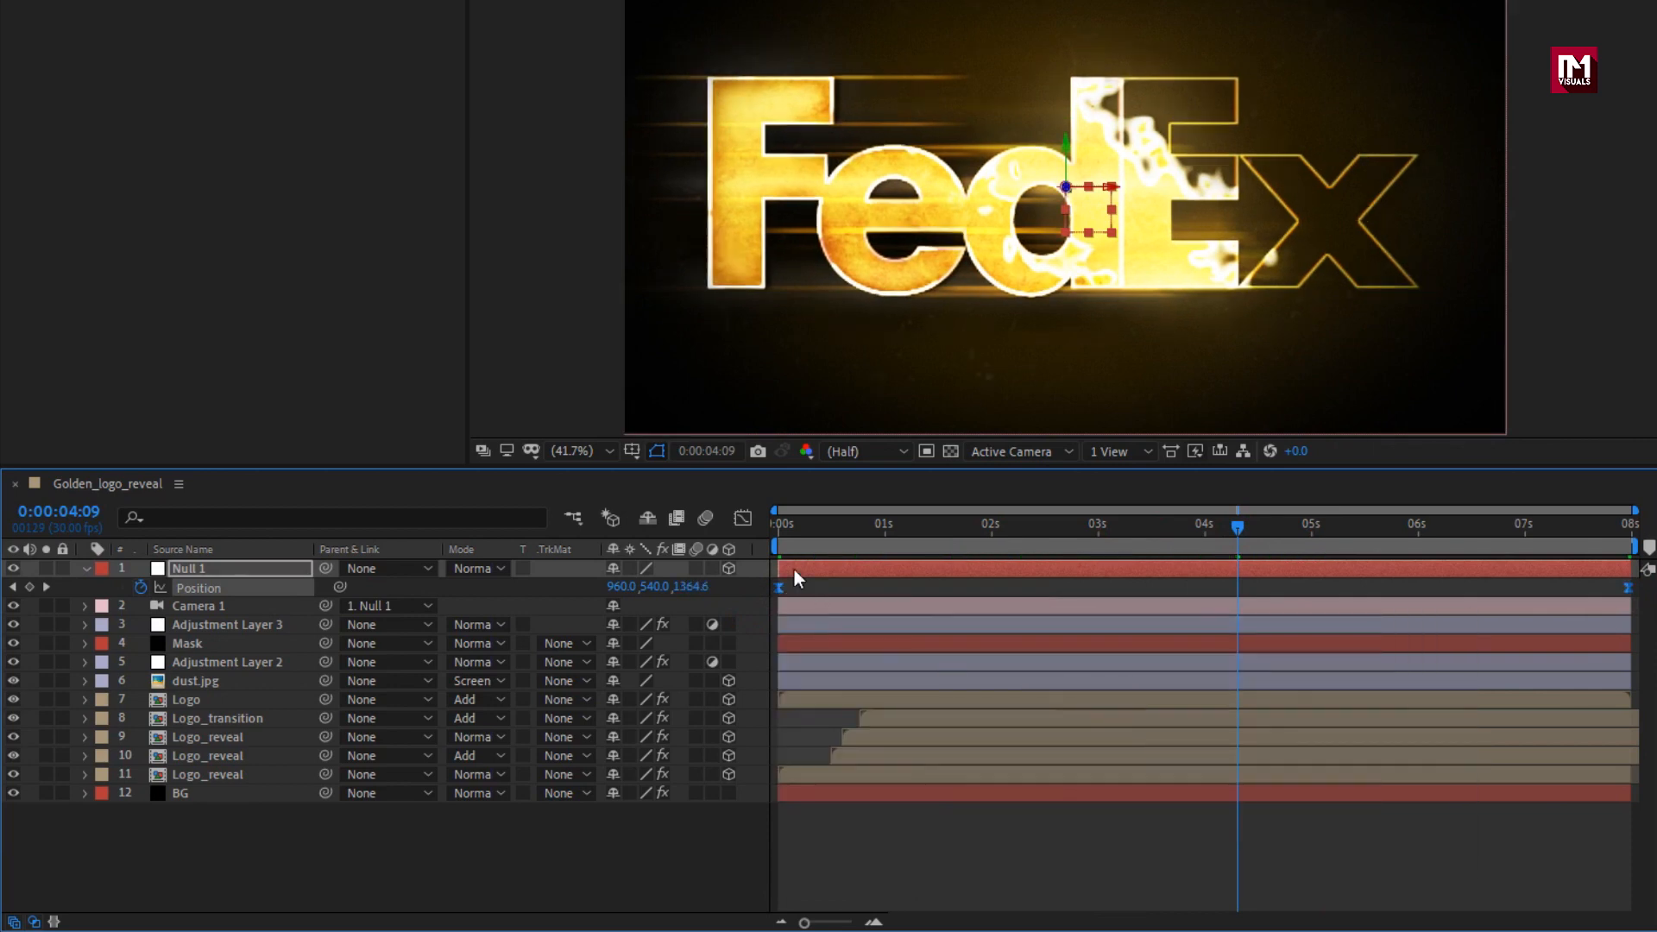
In the speed graph, extend the incoming ease of Null 1's last Position keyframe back to about 4.5 seconds and preview the motion.
click(743, 521)
click(1624, 857)
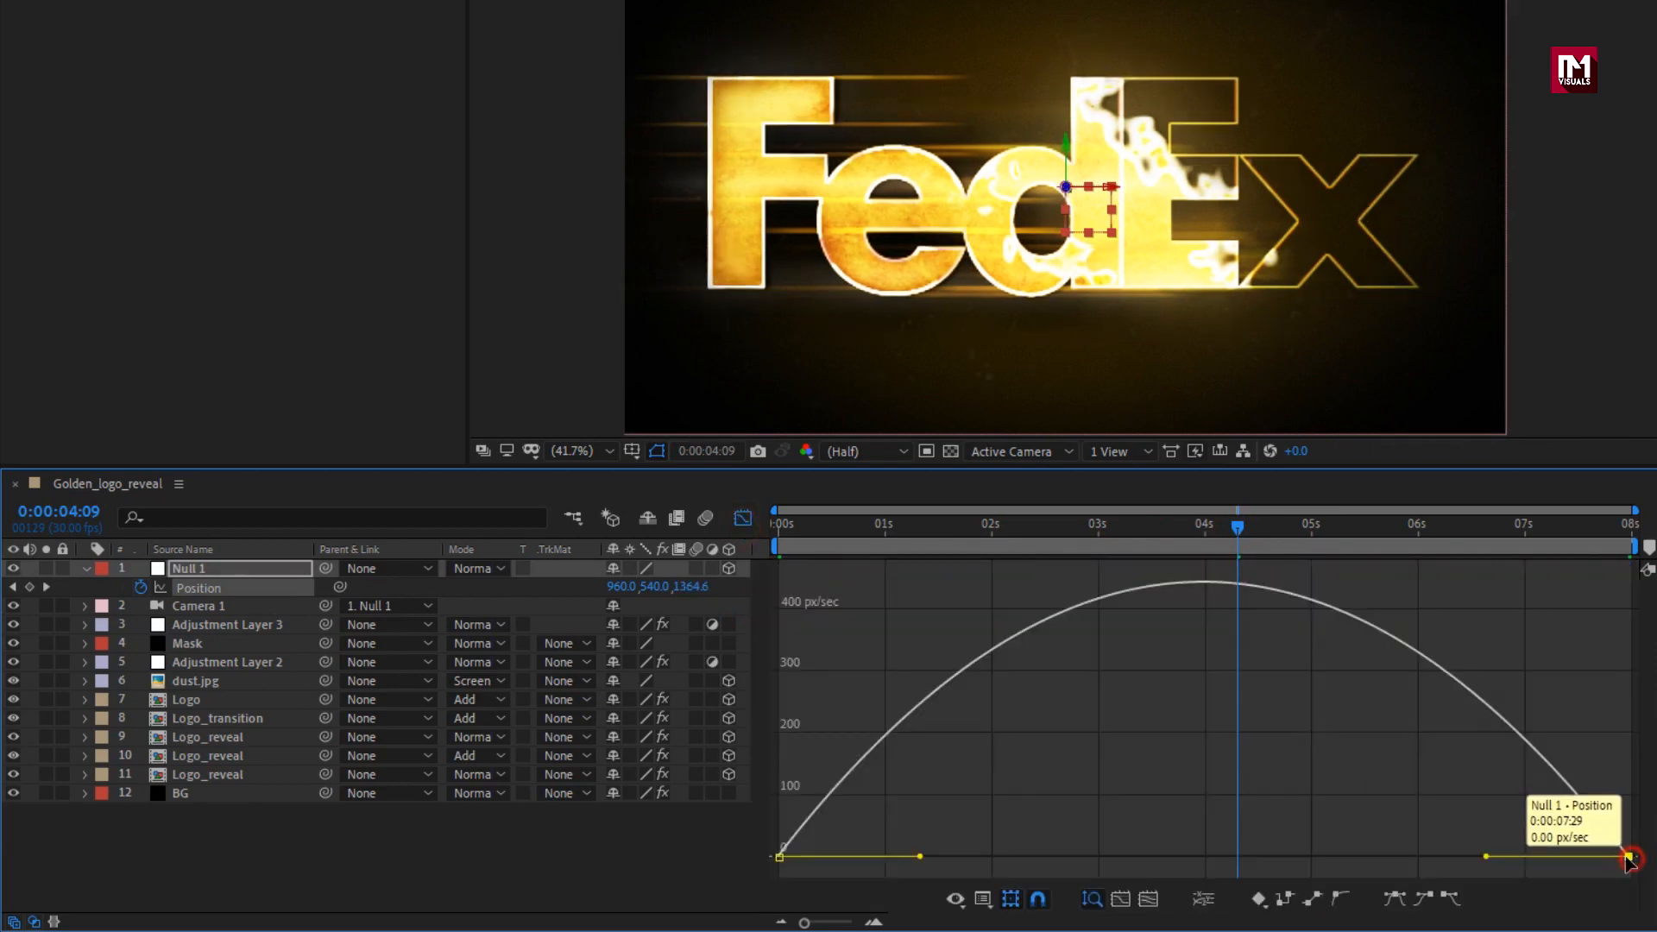
drag(1488, 857, 1260, 857)
drag(808, 531, 986, 528)
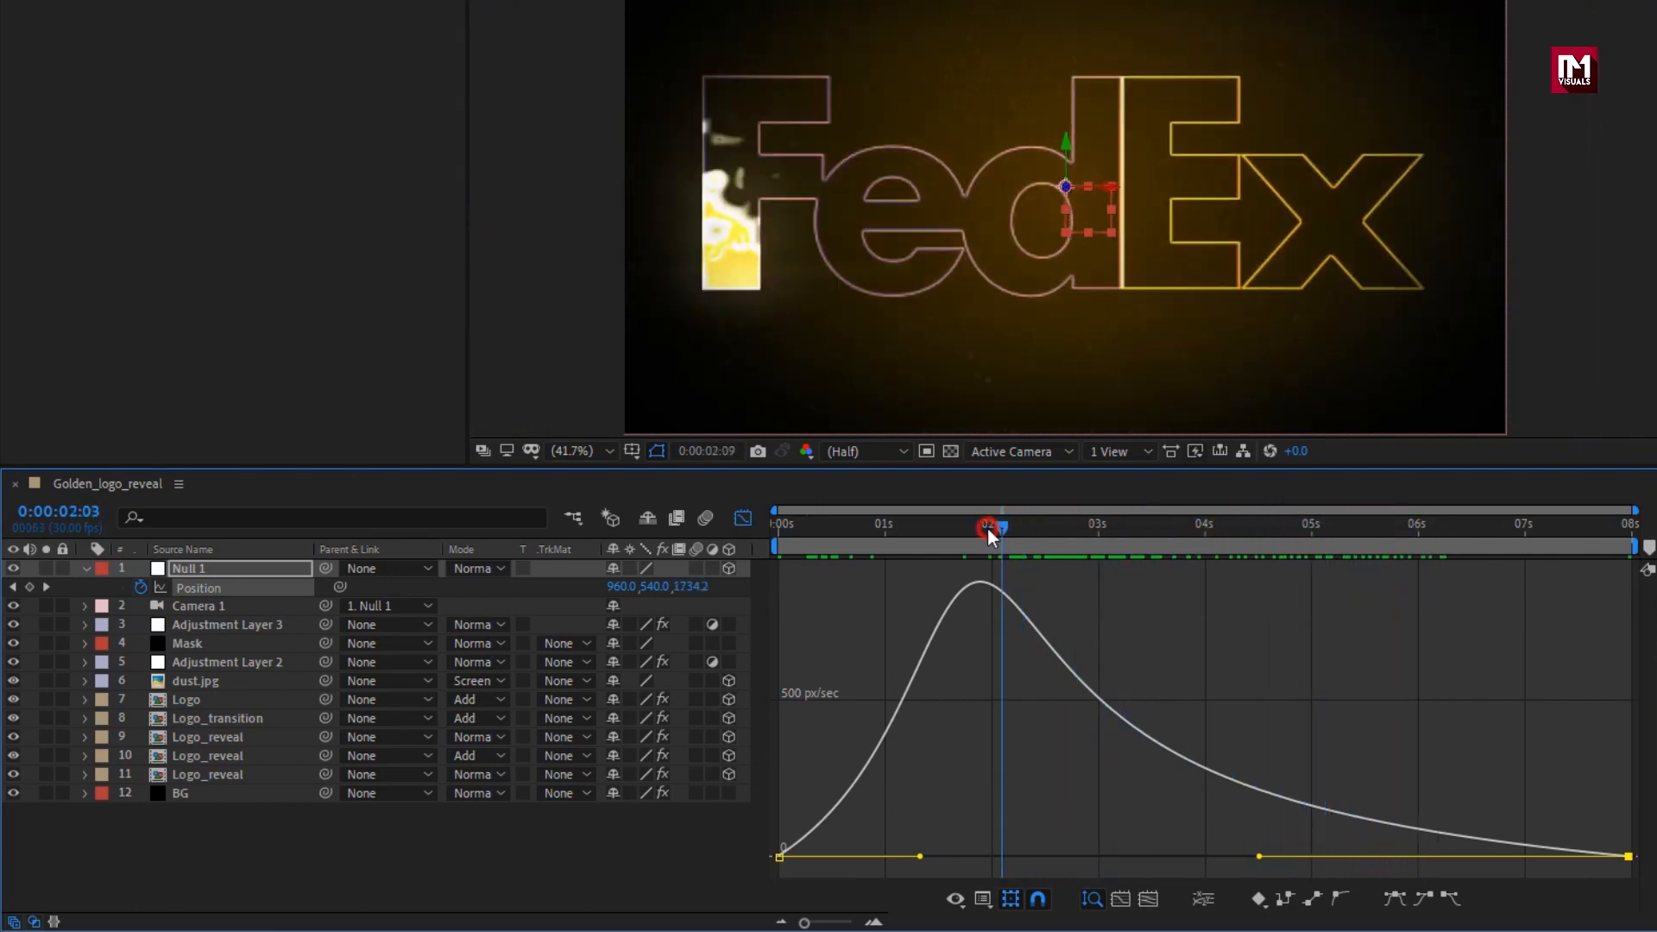
Close the speed graph and keyframe Null 1's Z Rotation at 6 seconds with a value of 0°.
click(734, 519)
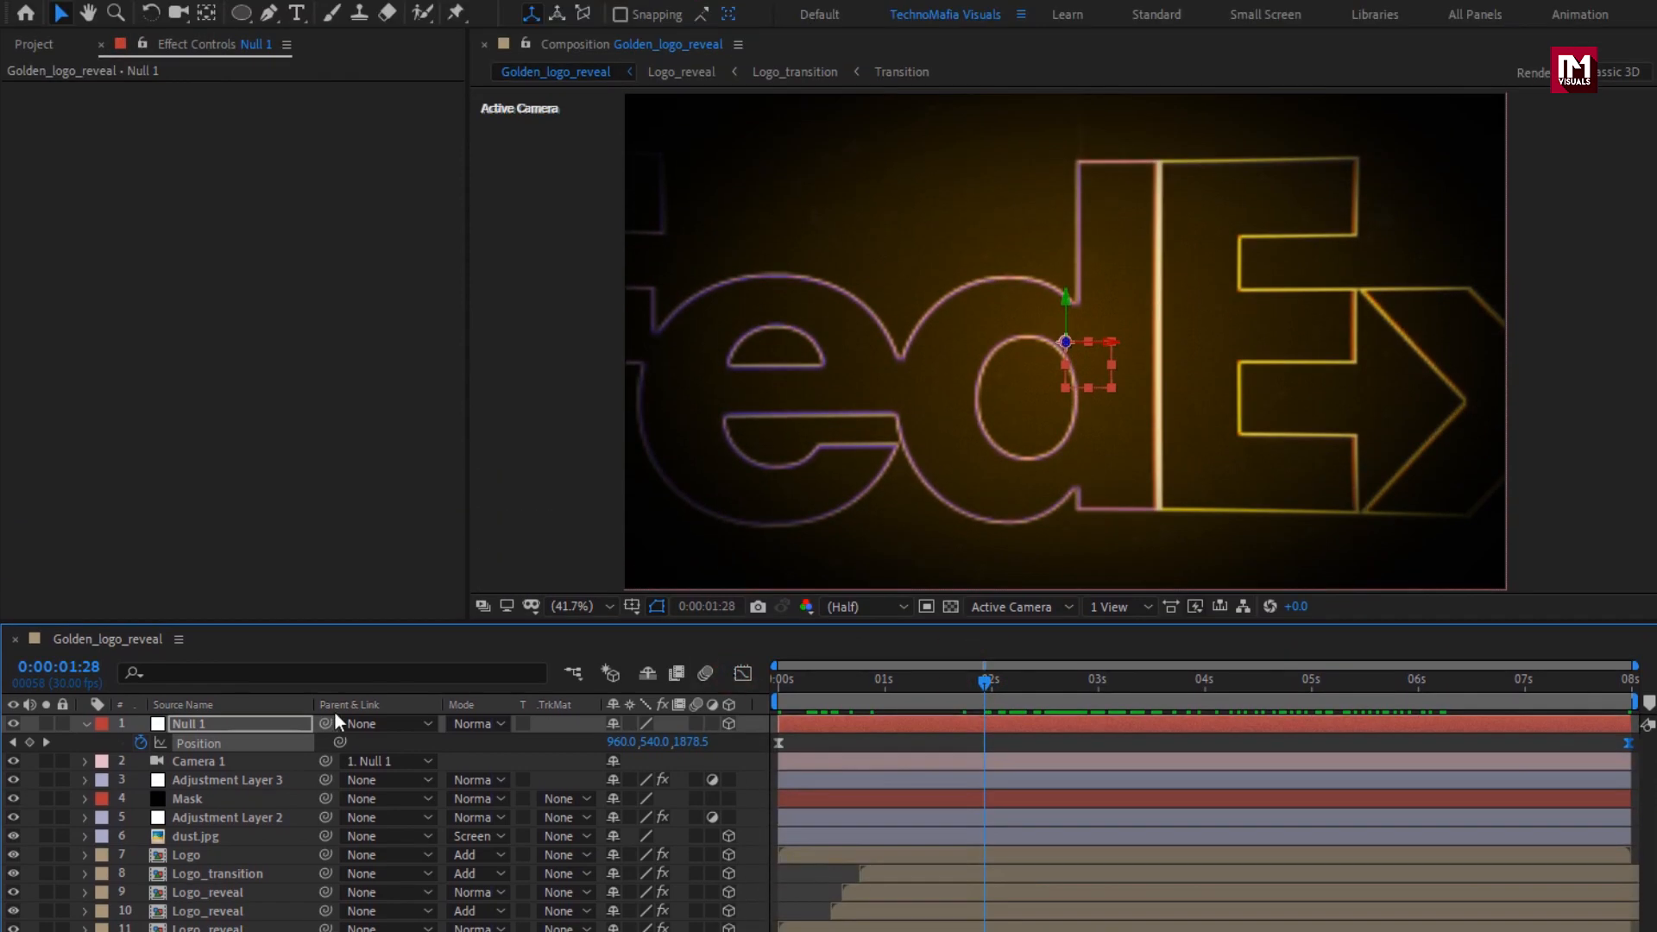
key(r)
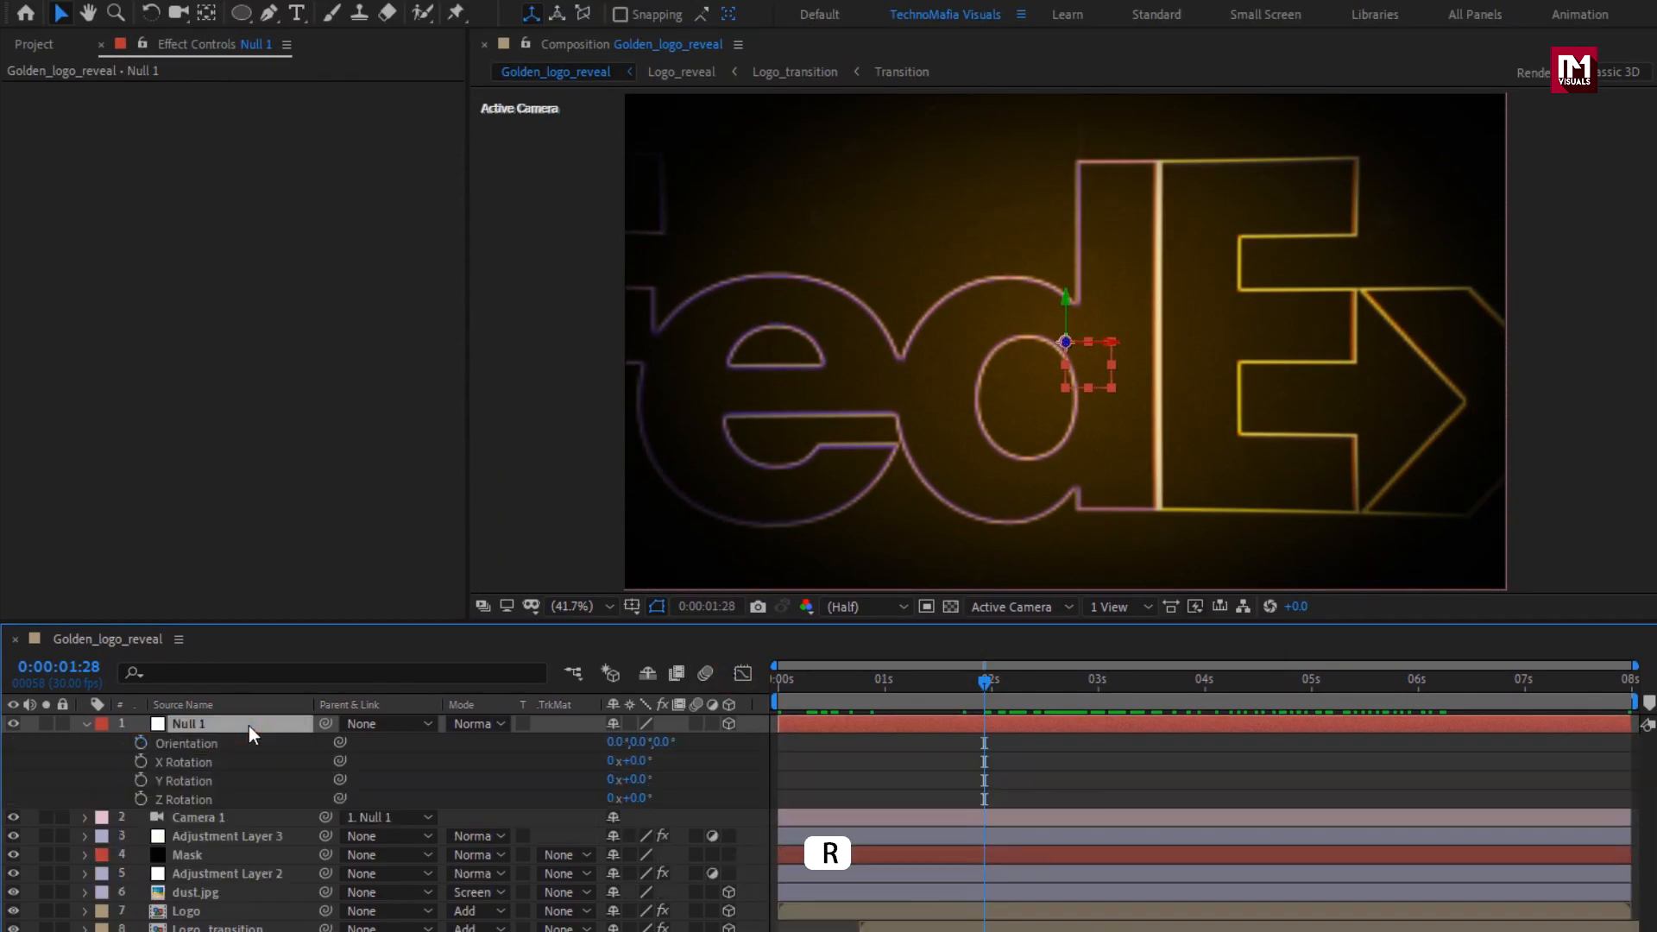
drag(995, 690, 1417, 686)
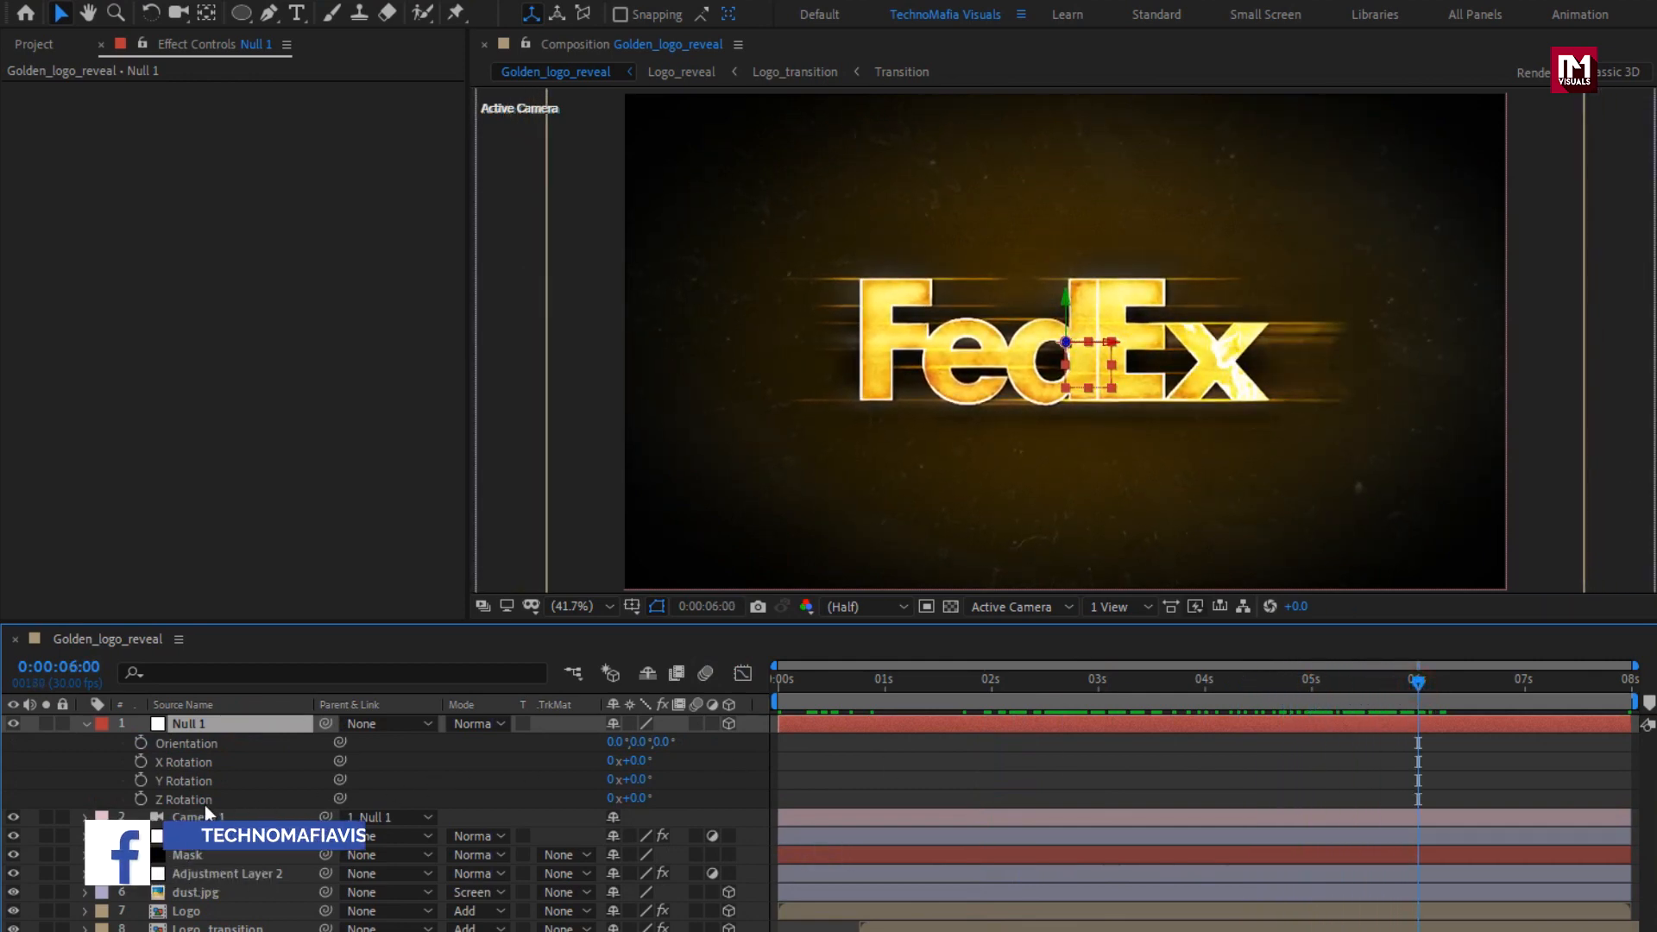
click(141, 799)
Keyframe Null 1's Z Rotation at 0 seconds with a value of 15° and preview the rotation.
drag(826, 686, 717, 676)
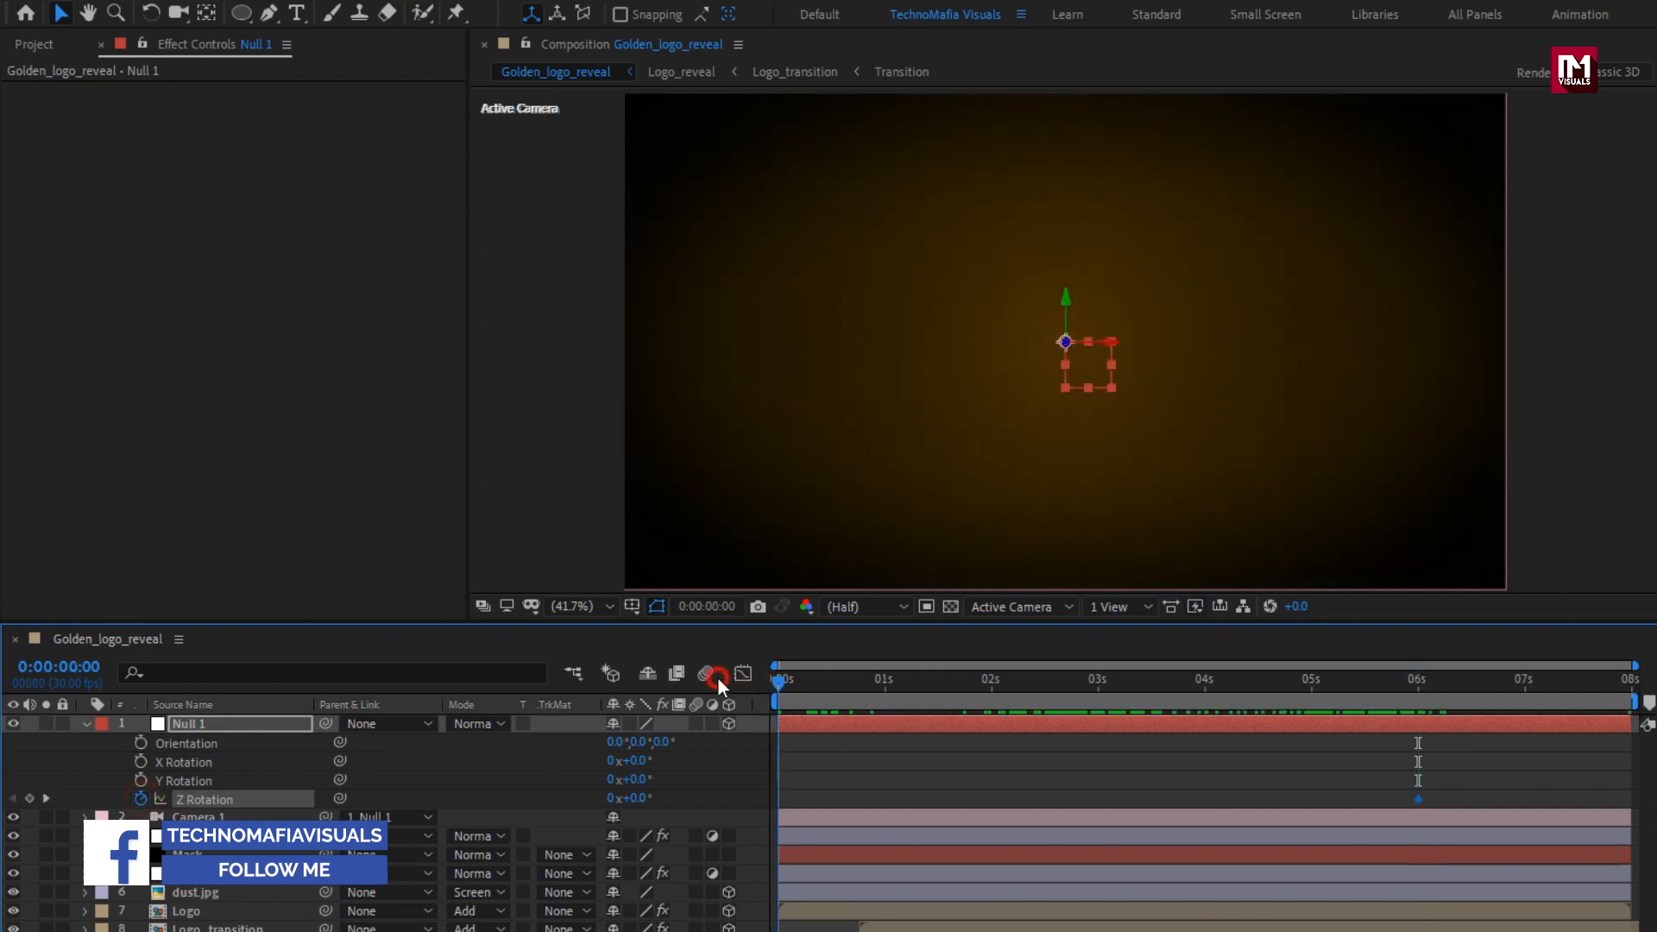
click(639, 798)
text(15)
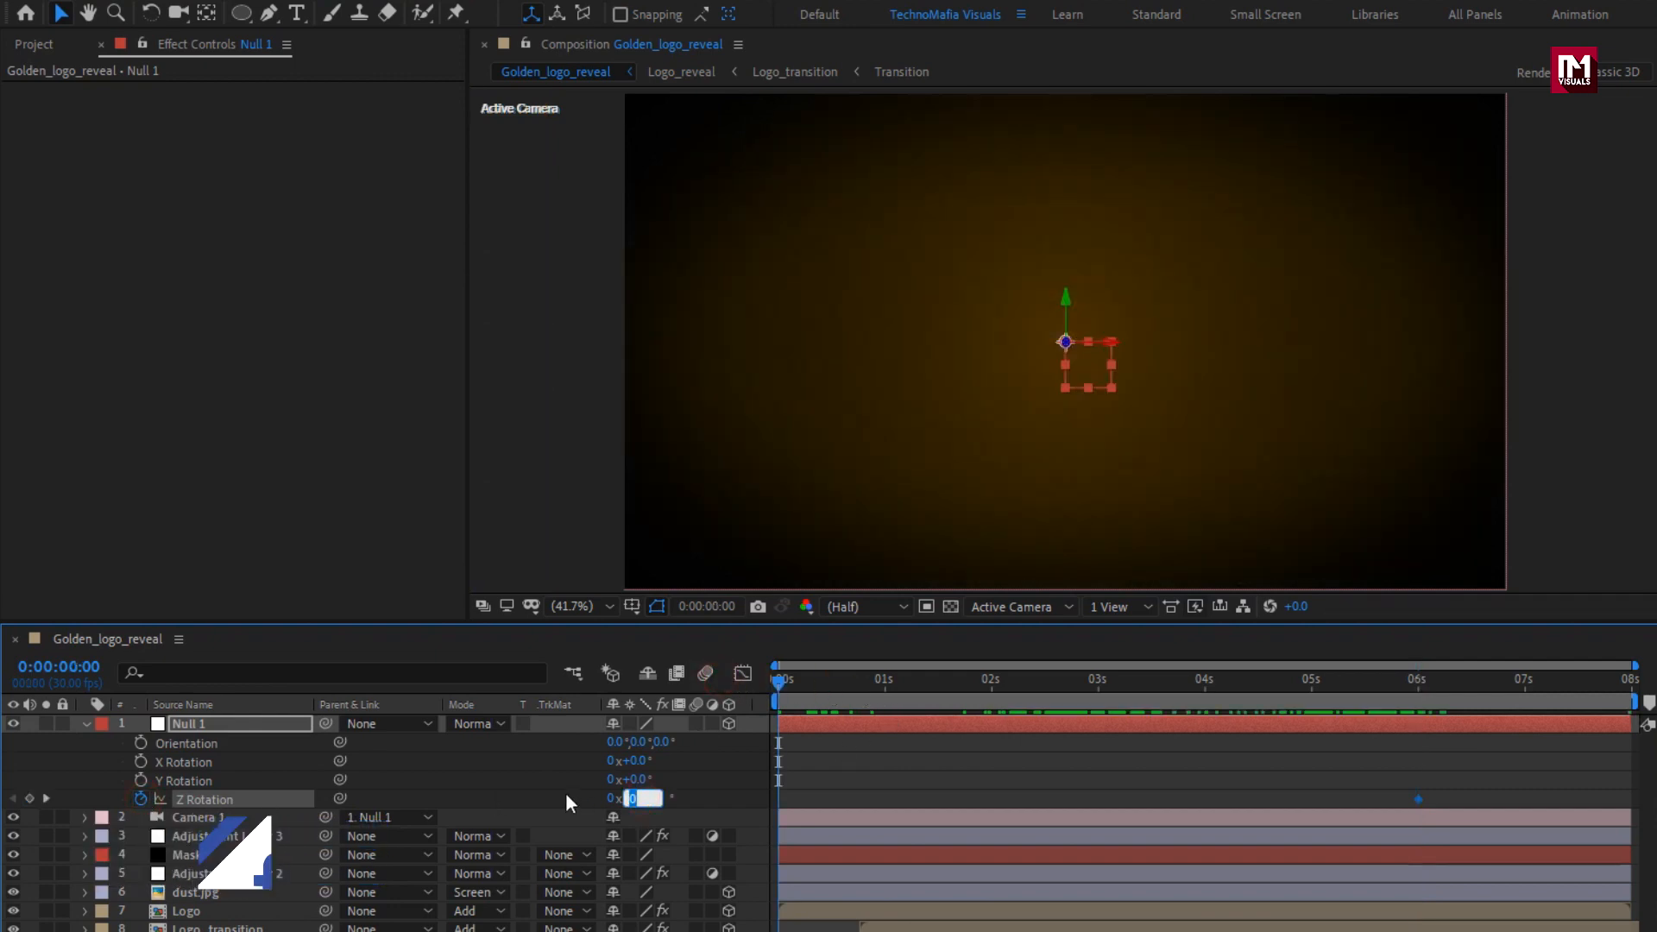
key(Return)
drag(815, 682, 1189, 702)
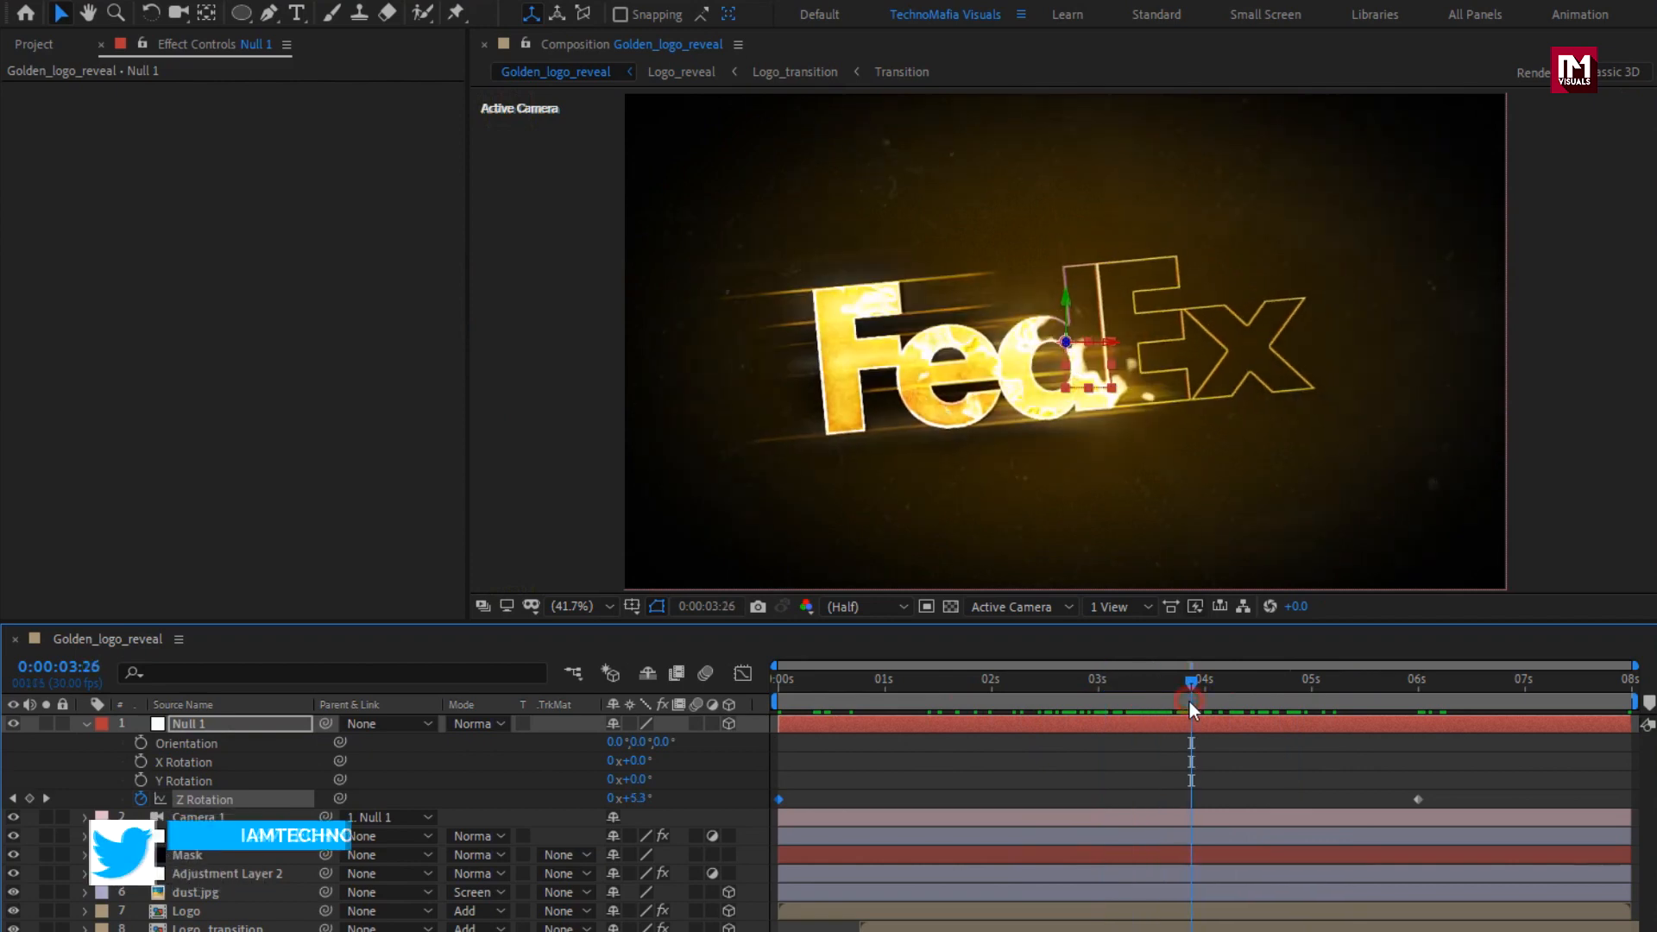
Apply Easy Ease to both of Null 1's Z Rotation keyframes and preview the camera move.
drag(1441, 793, 766, 815)
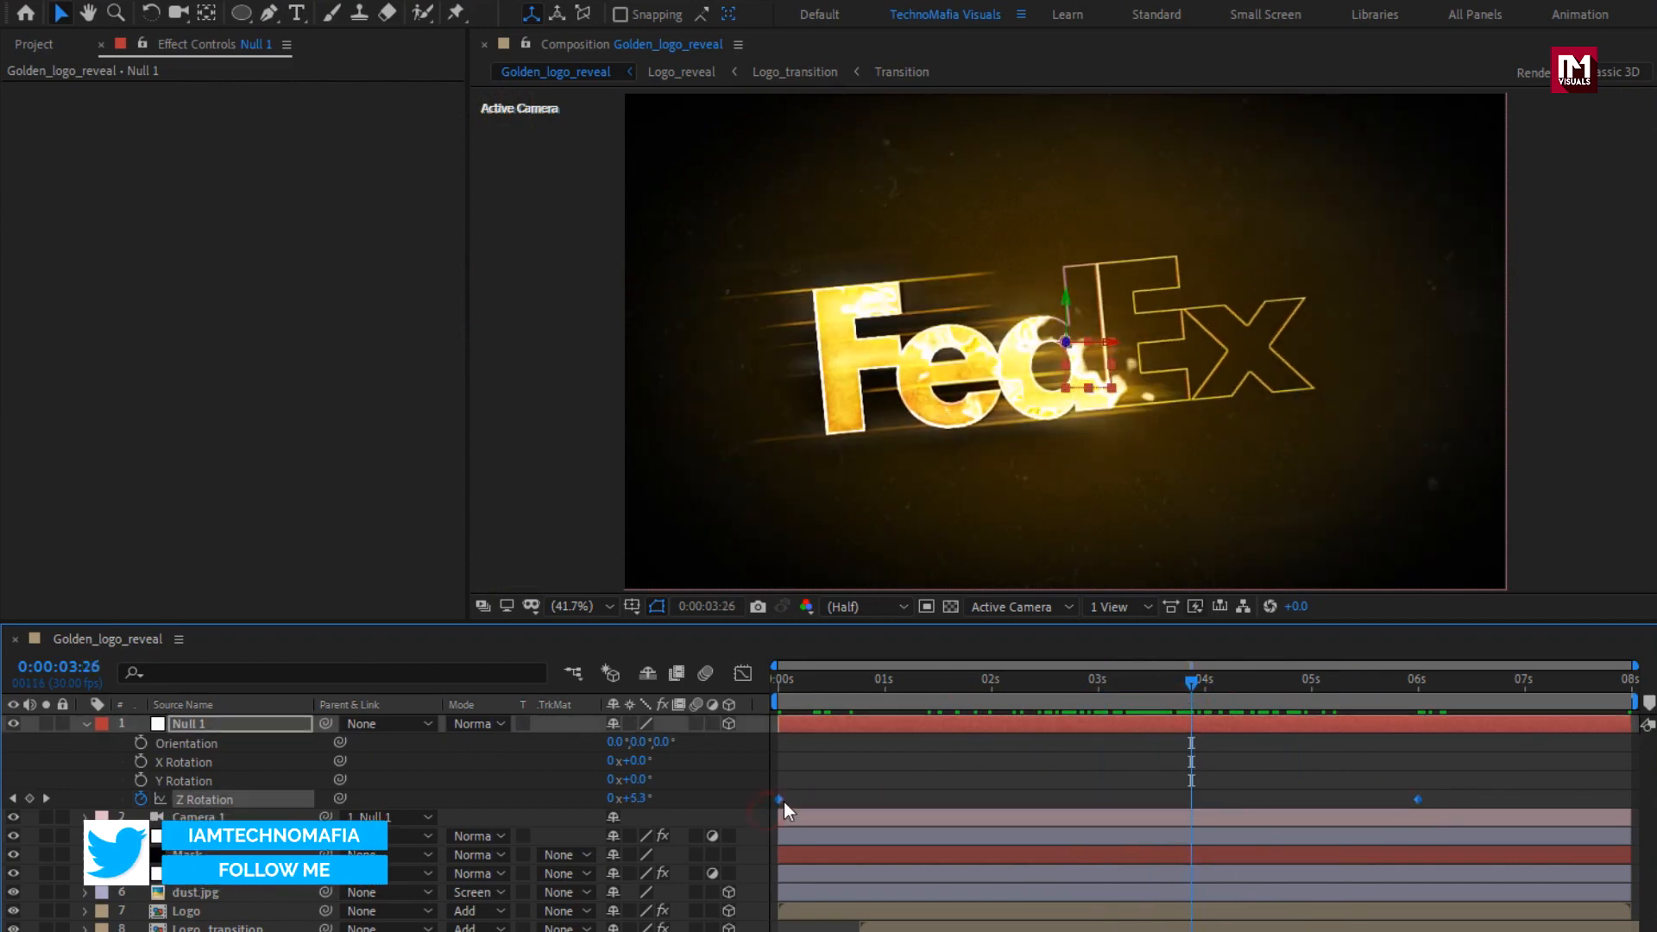
right_click(776, 798)
mouse_move(914, 785)
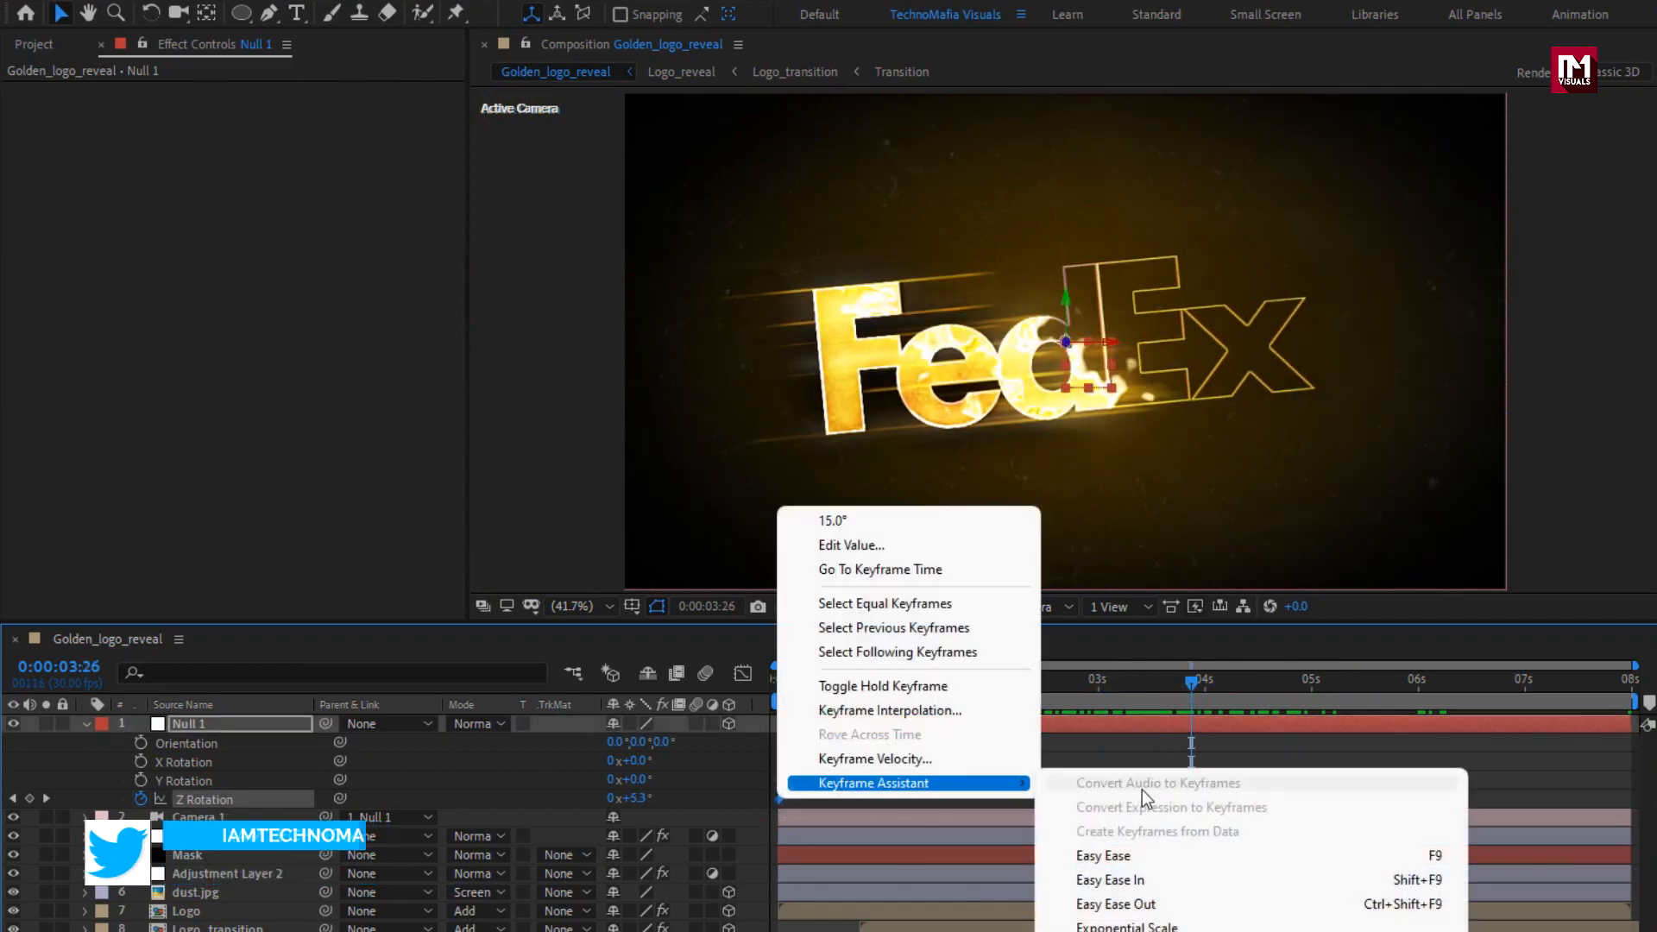
click(1136, 856)
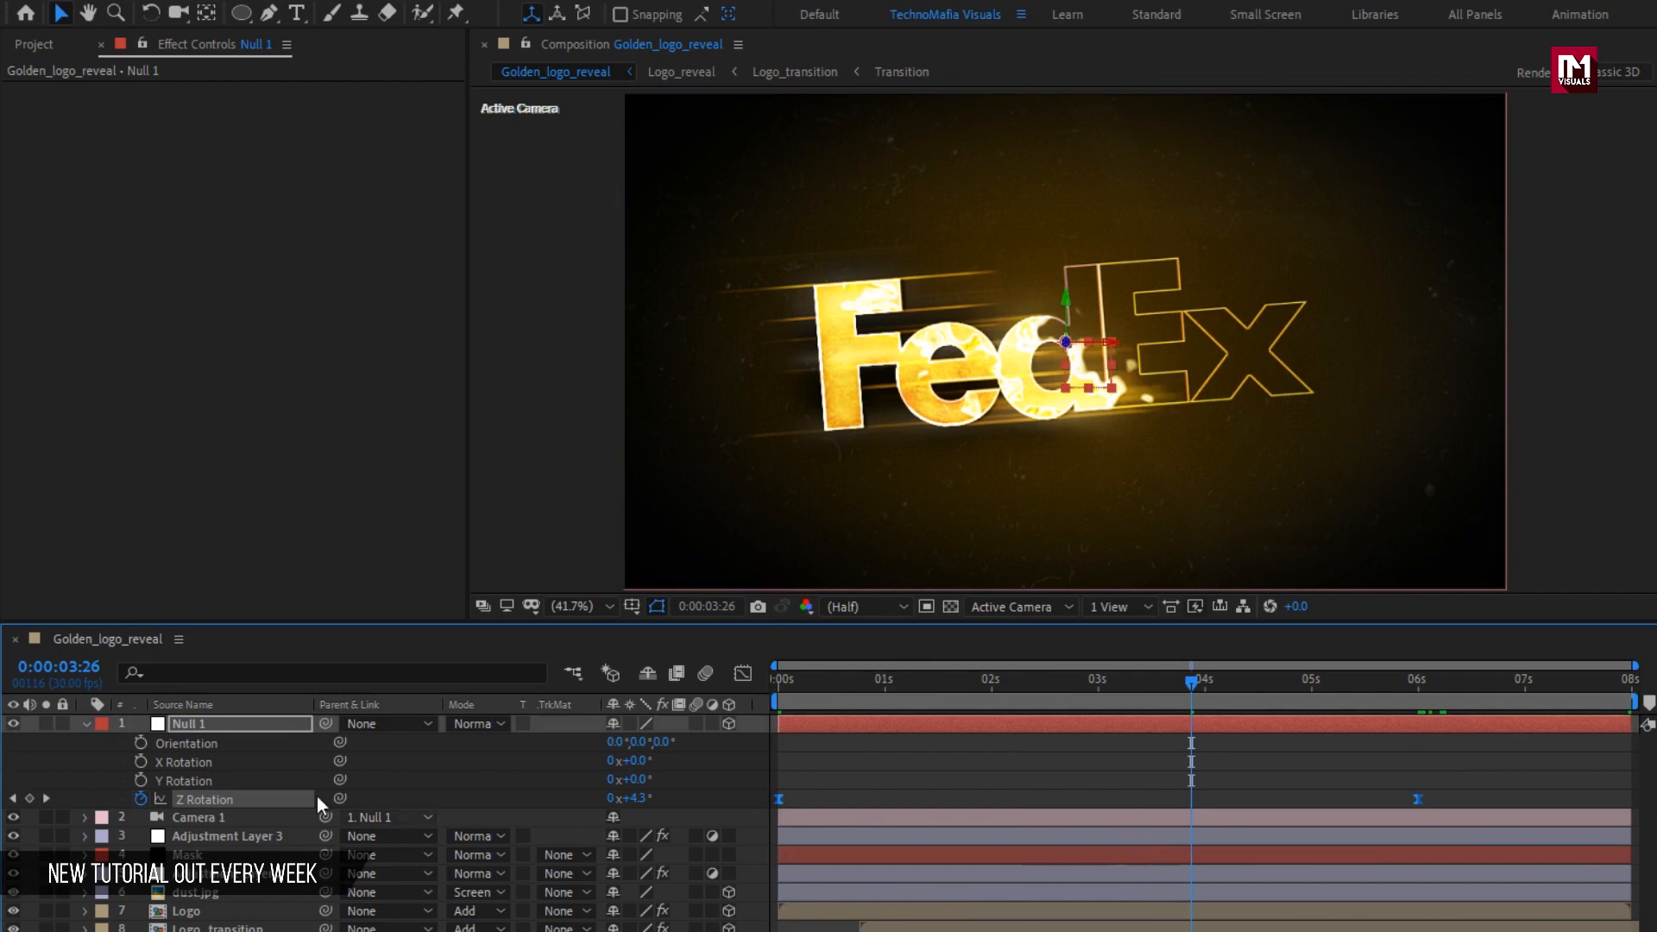
click(86, 725)
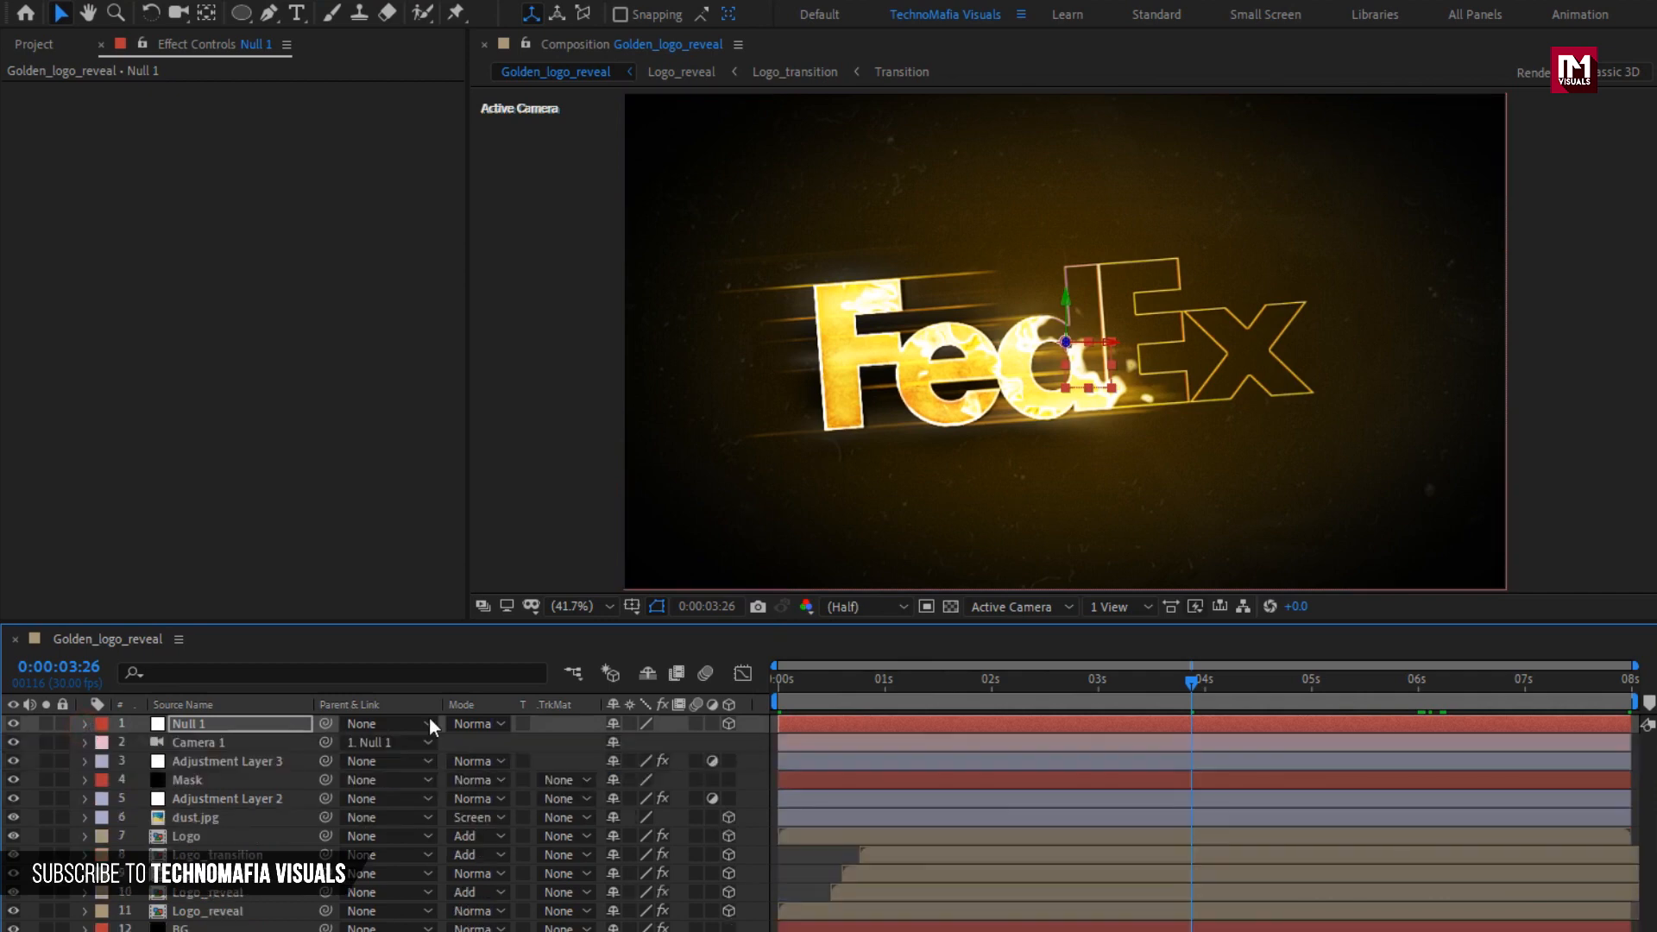
drag(792, 675, 1523, 650)
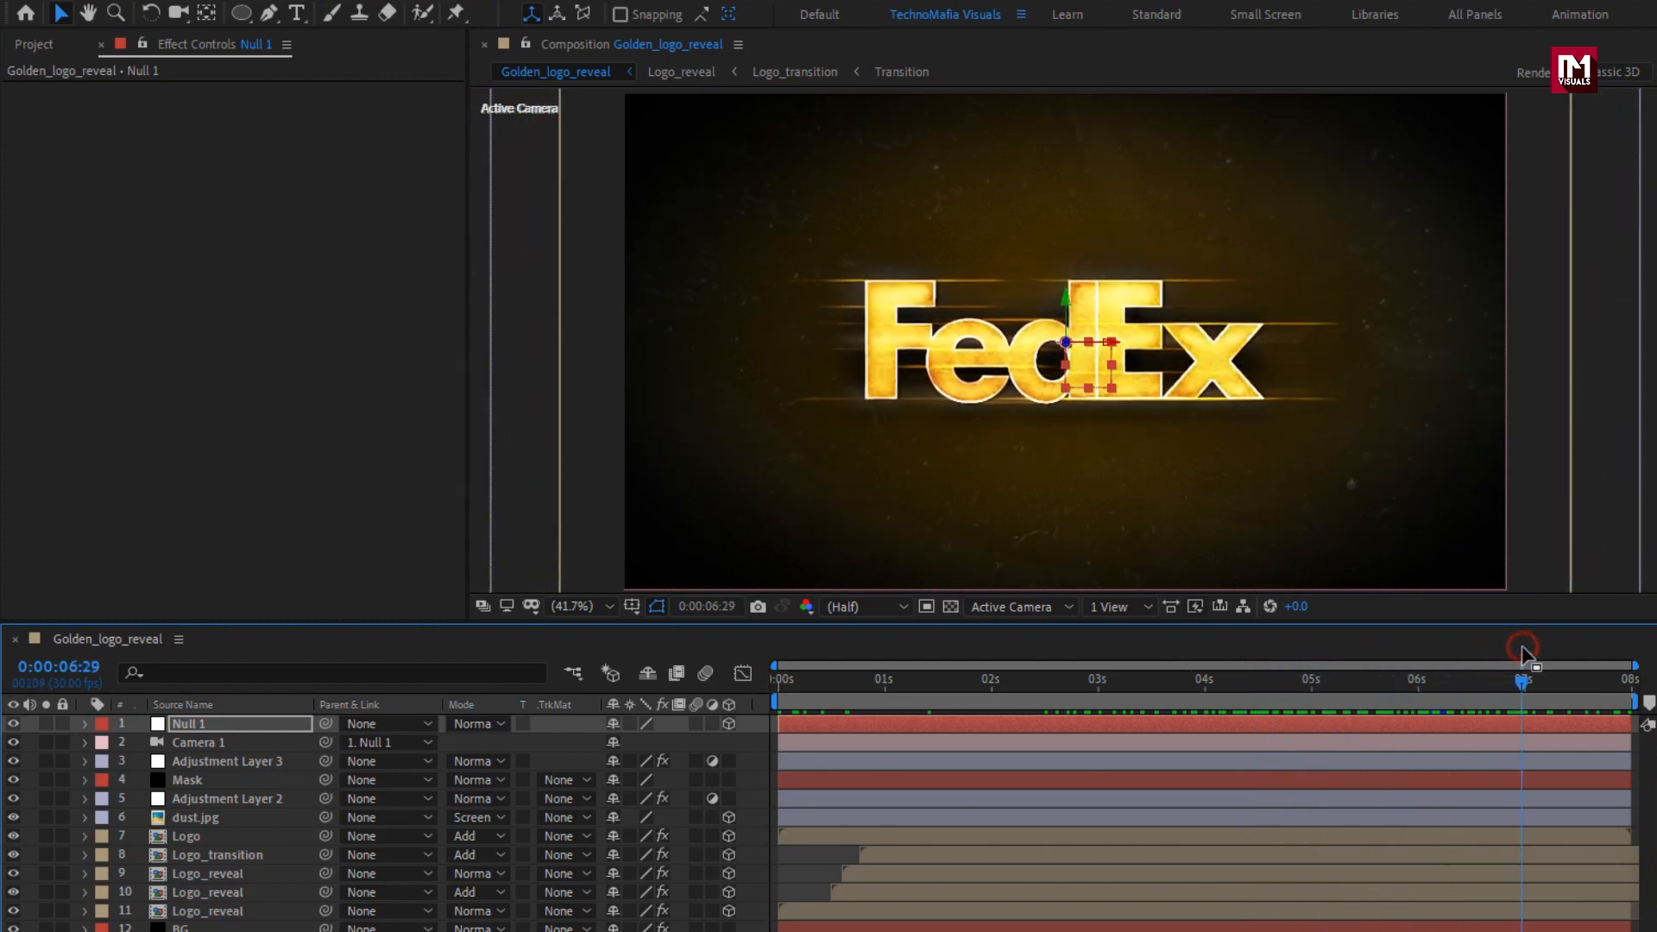
Create a black 1920 × 1080 px solid named Black above all the other layers.
right_click(404, 930)
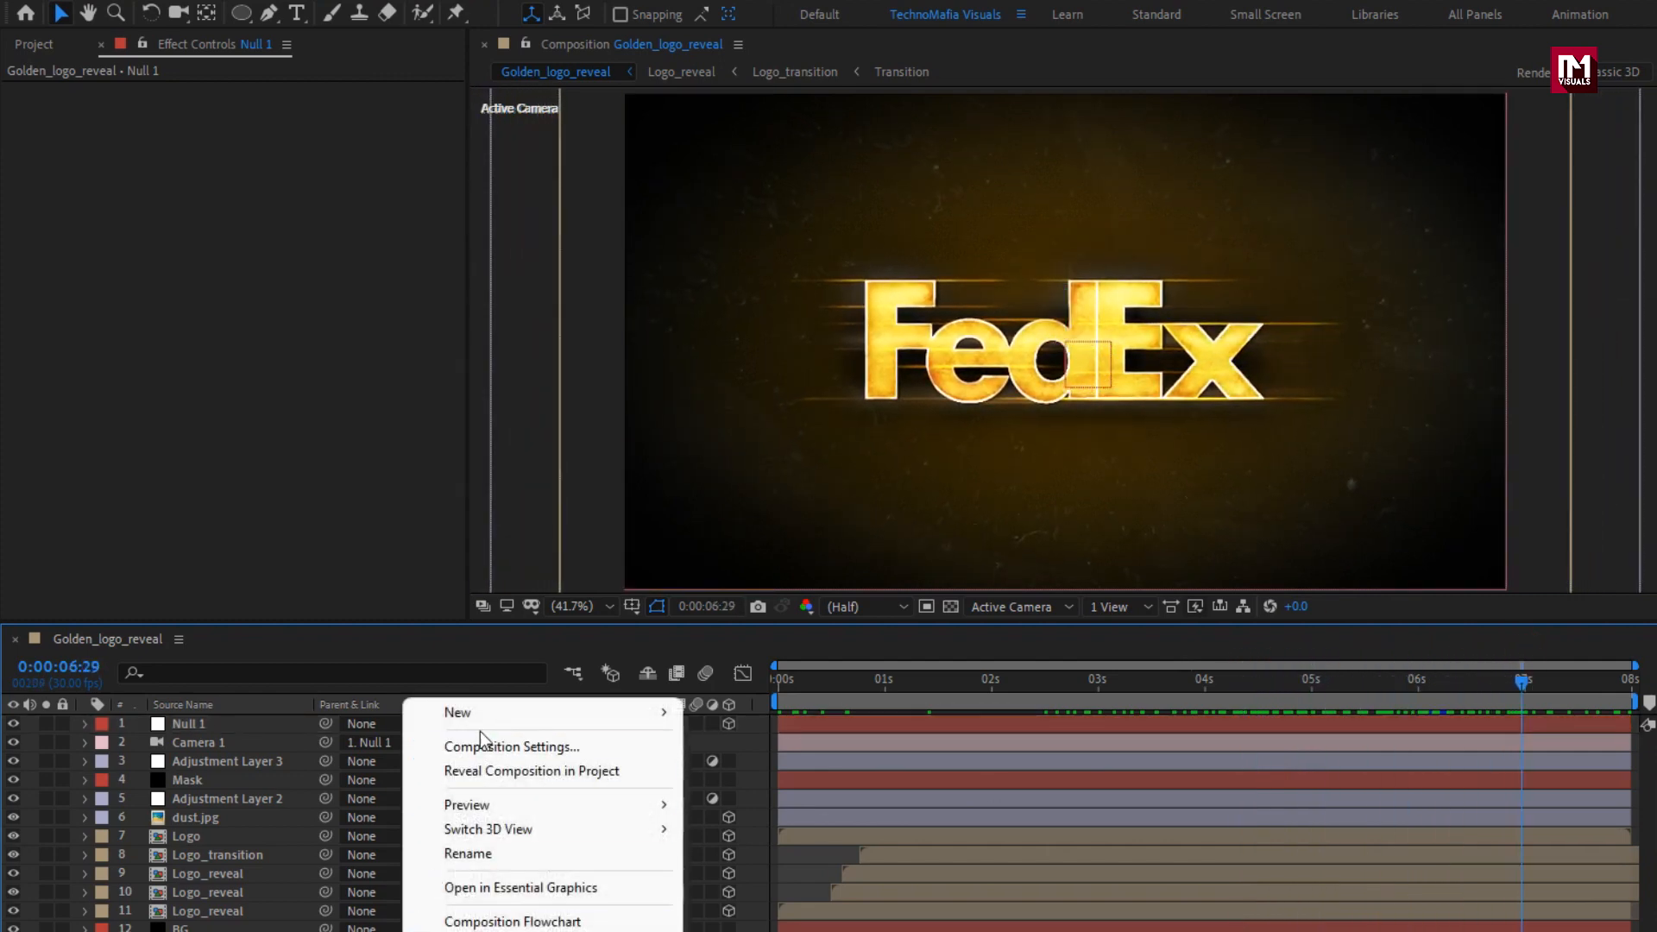
mouse_move(577, 708)
click(789, 769)
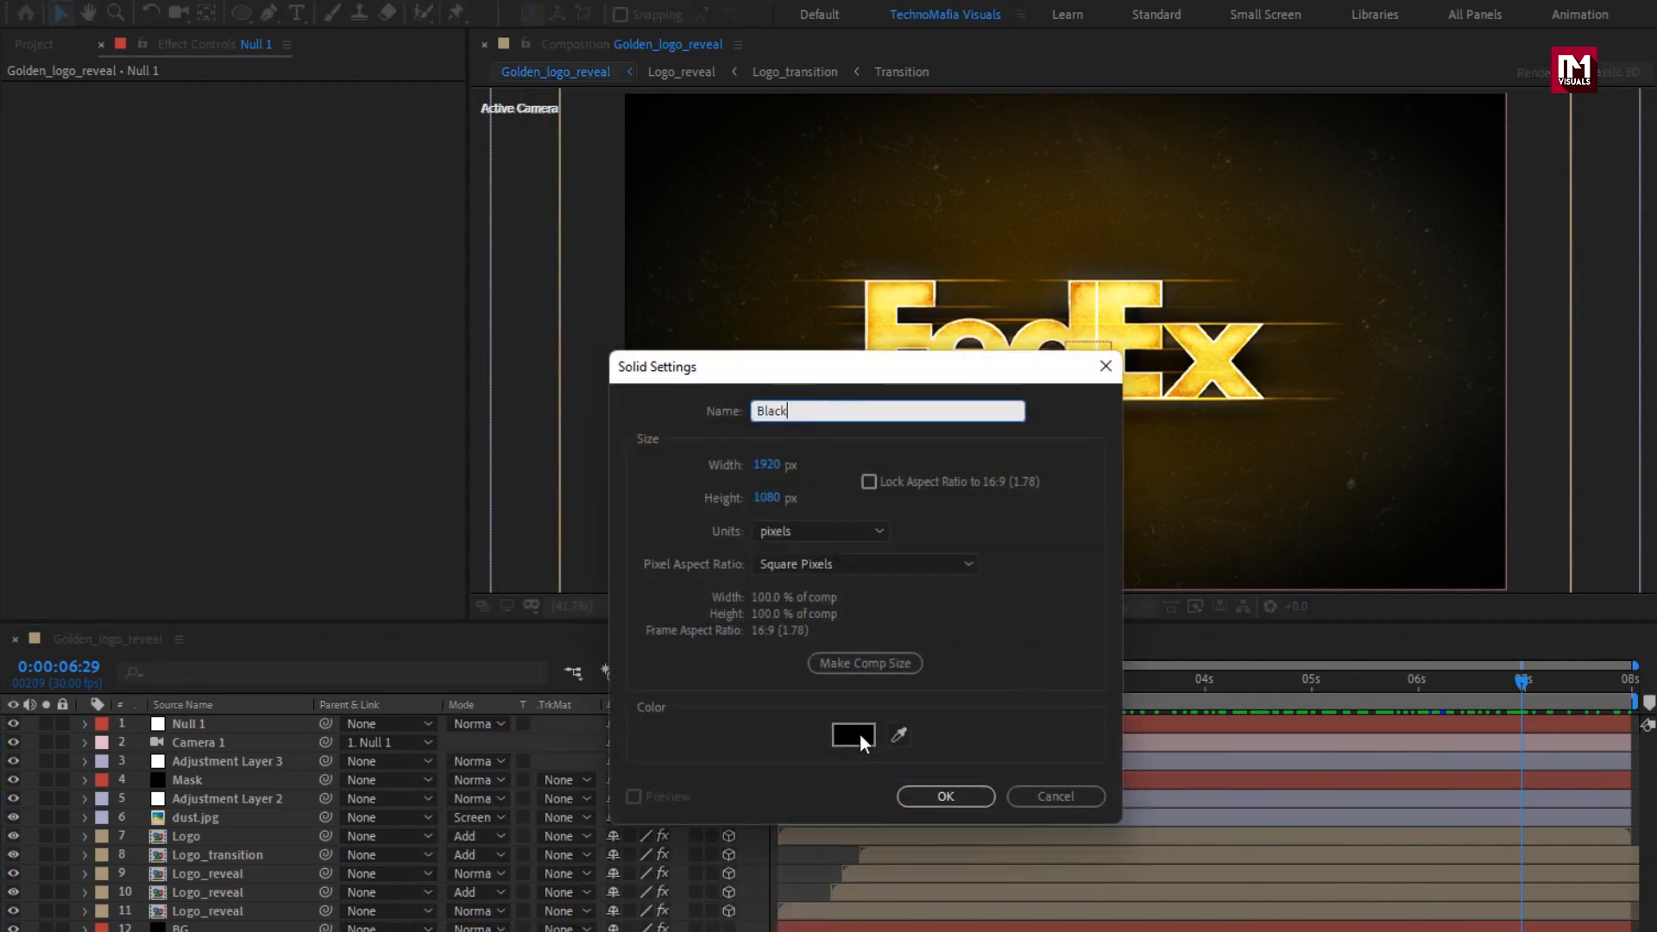
click(954, 792)
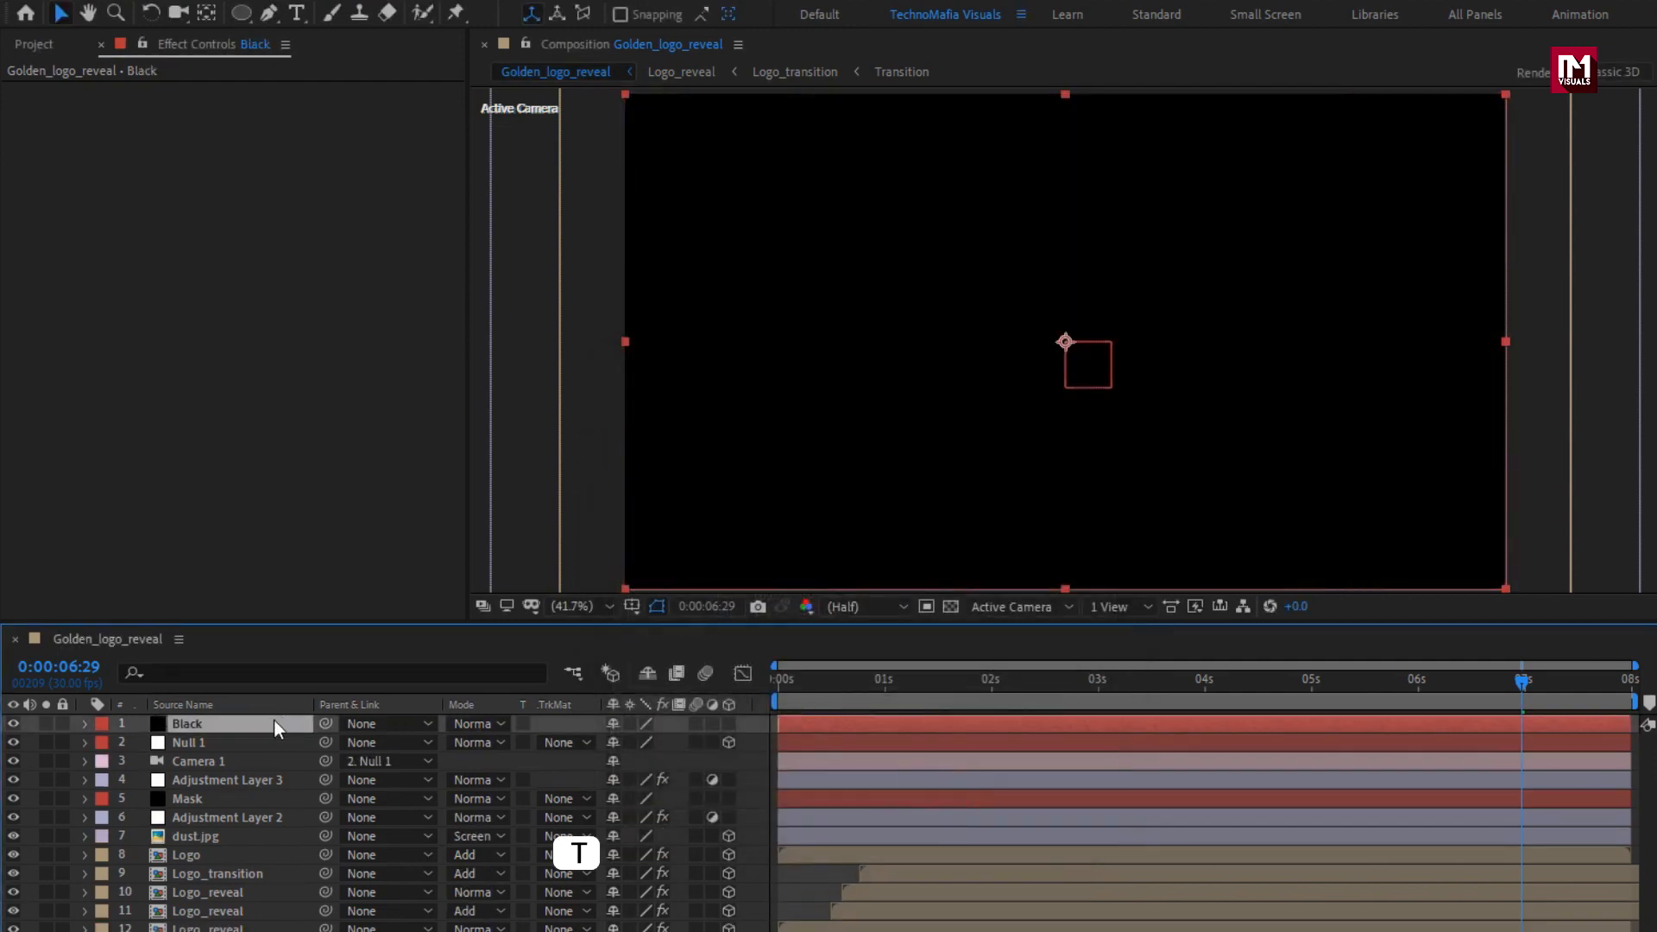
Keyframe the Black layer's Opacity at 2 seconds with a value of 0%.
key(t)
drag(894, 696, 993, 687)
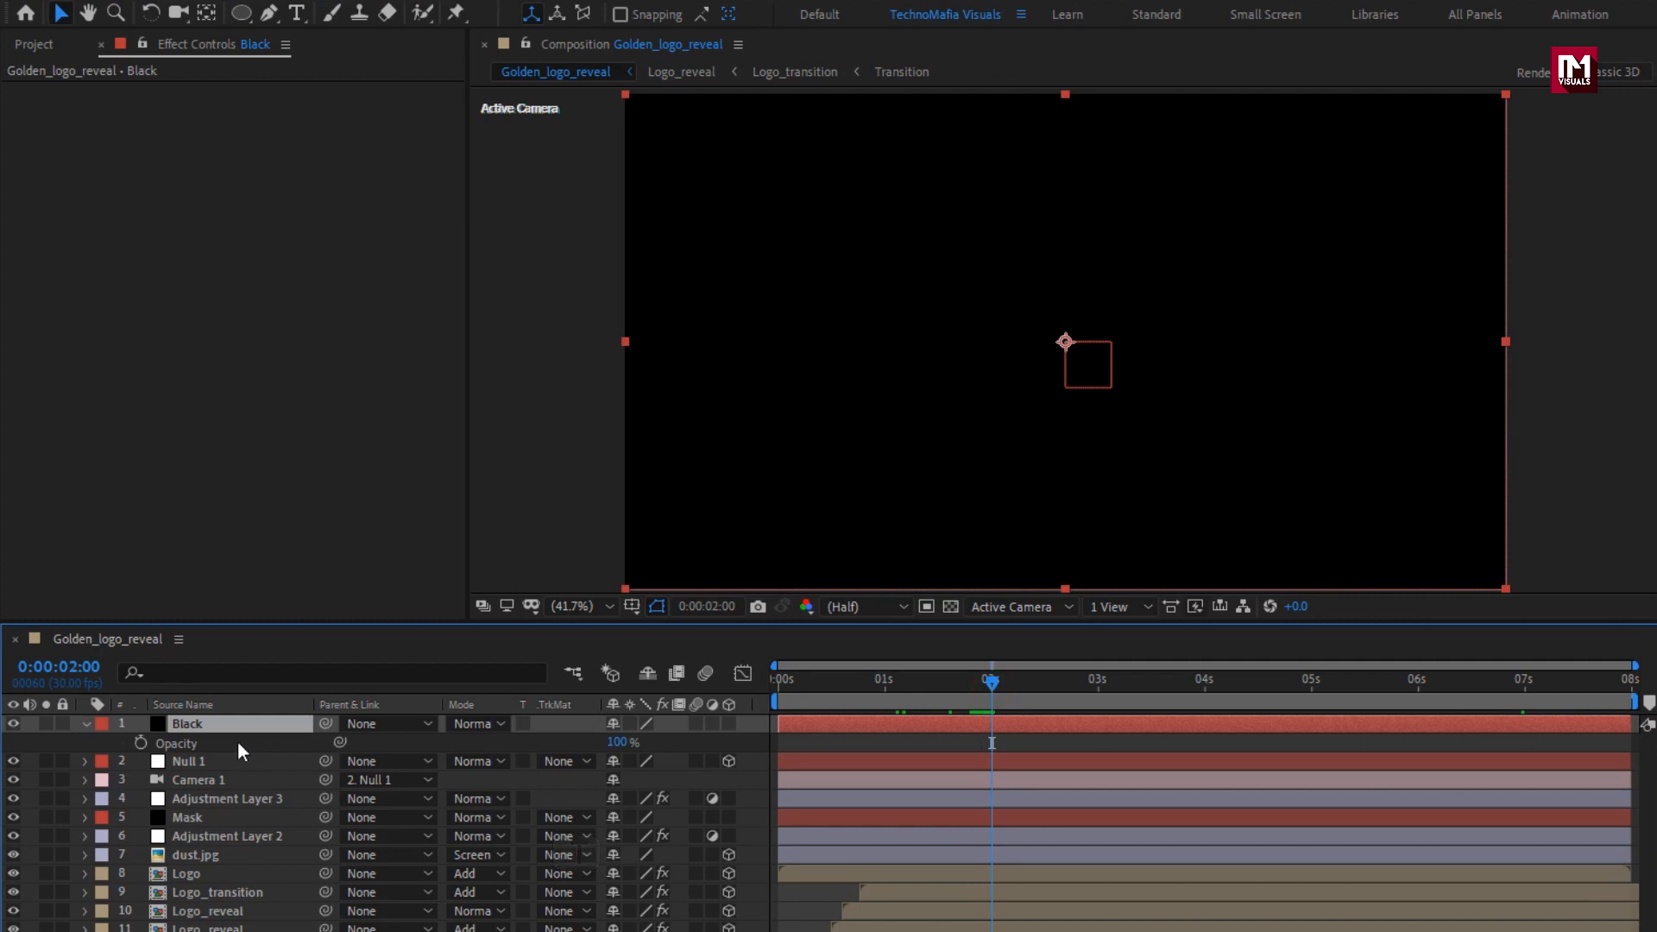
click(142, 742)
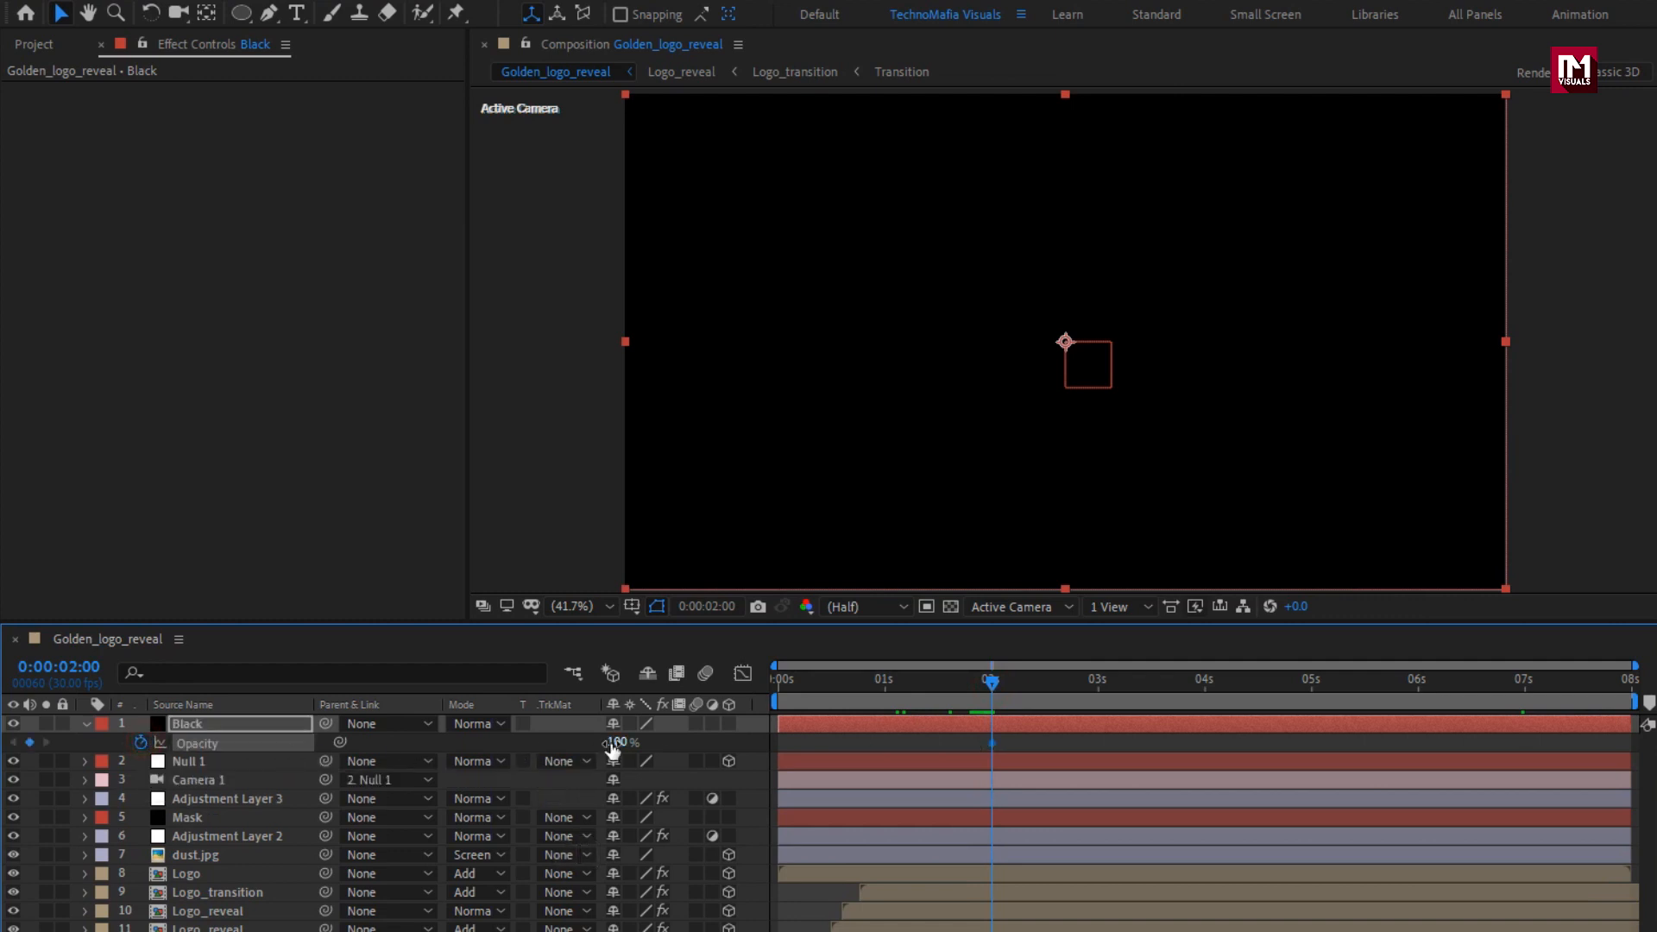
text(0)
key(Return)
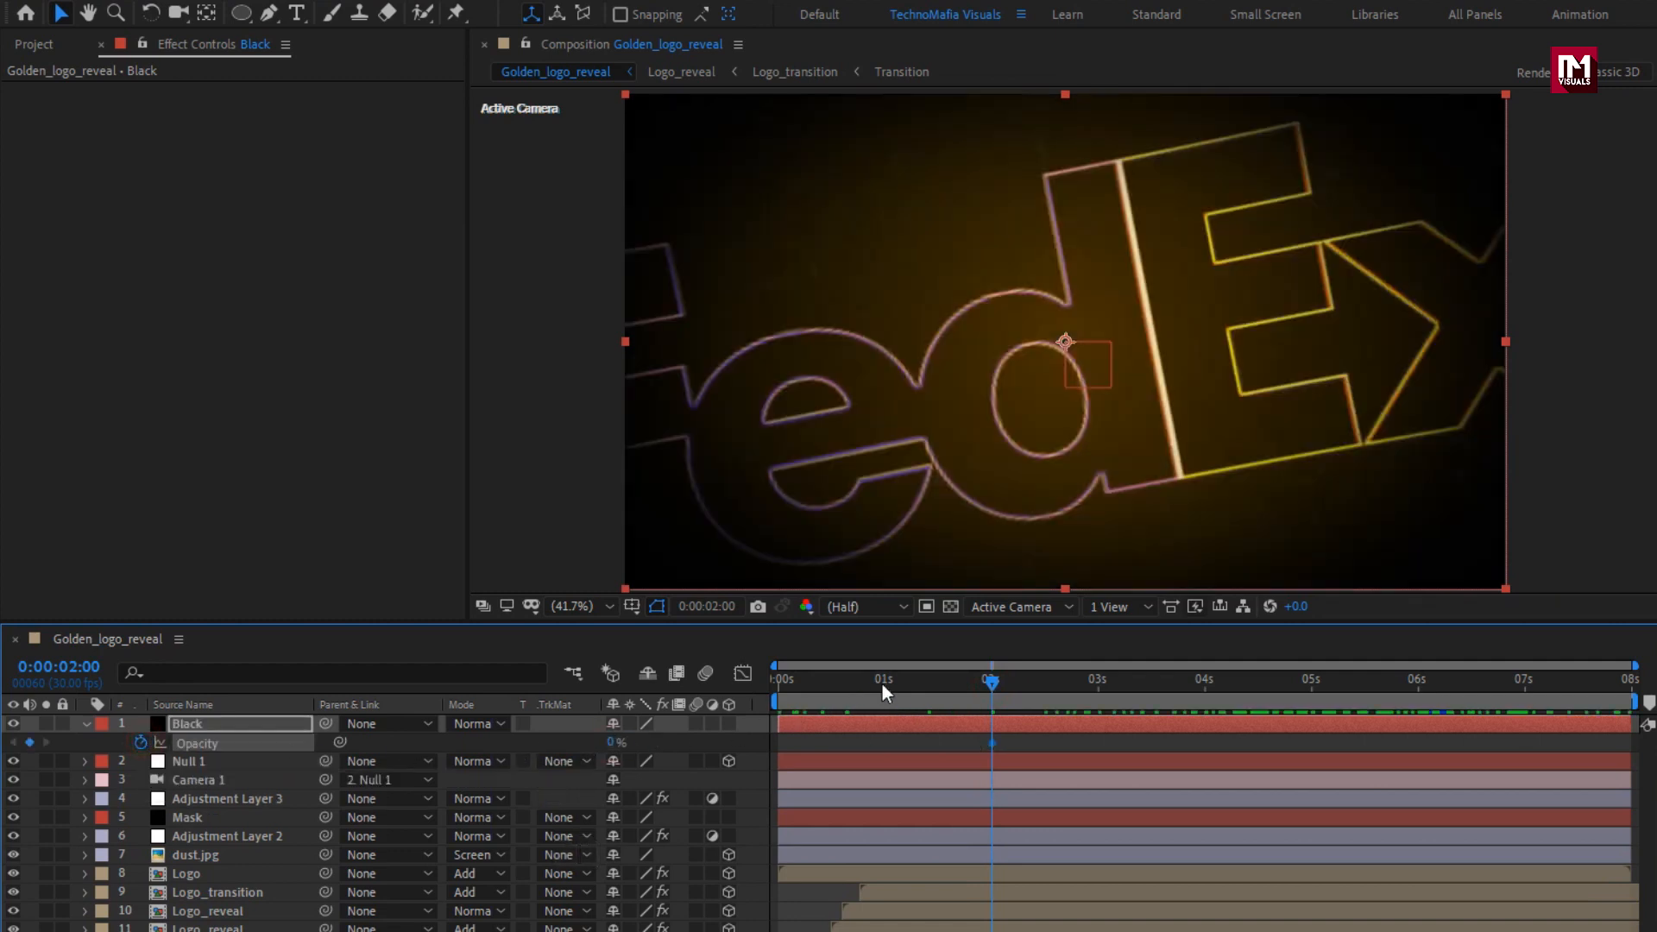
Keyframe the Black layer's Opacity at 0 seconds with a value of 100% and preview the fade-in.
drag(882, 681, 691, 682)
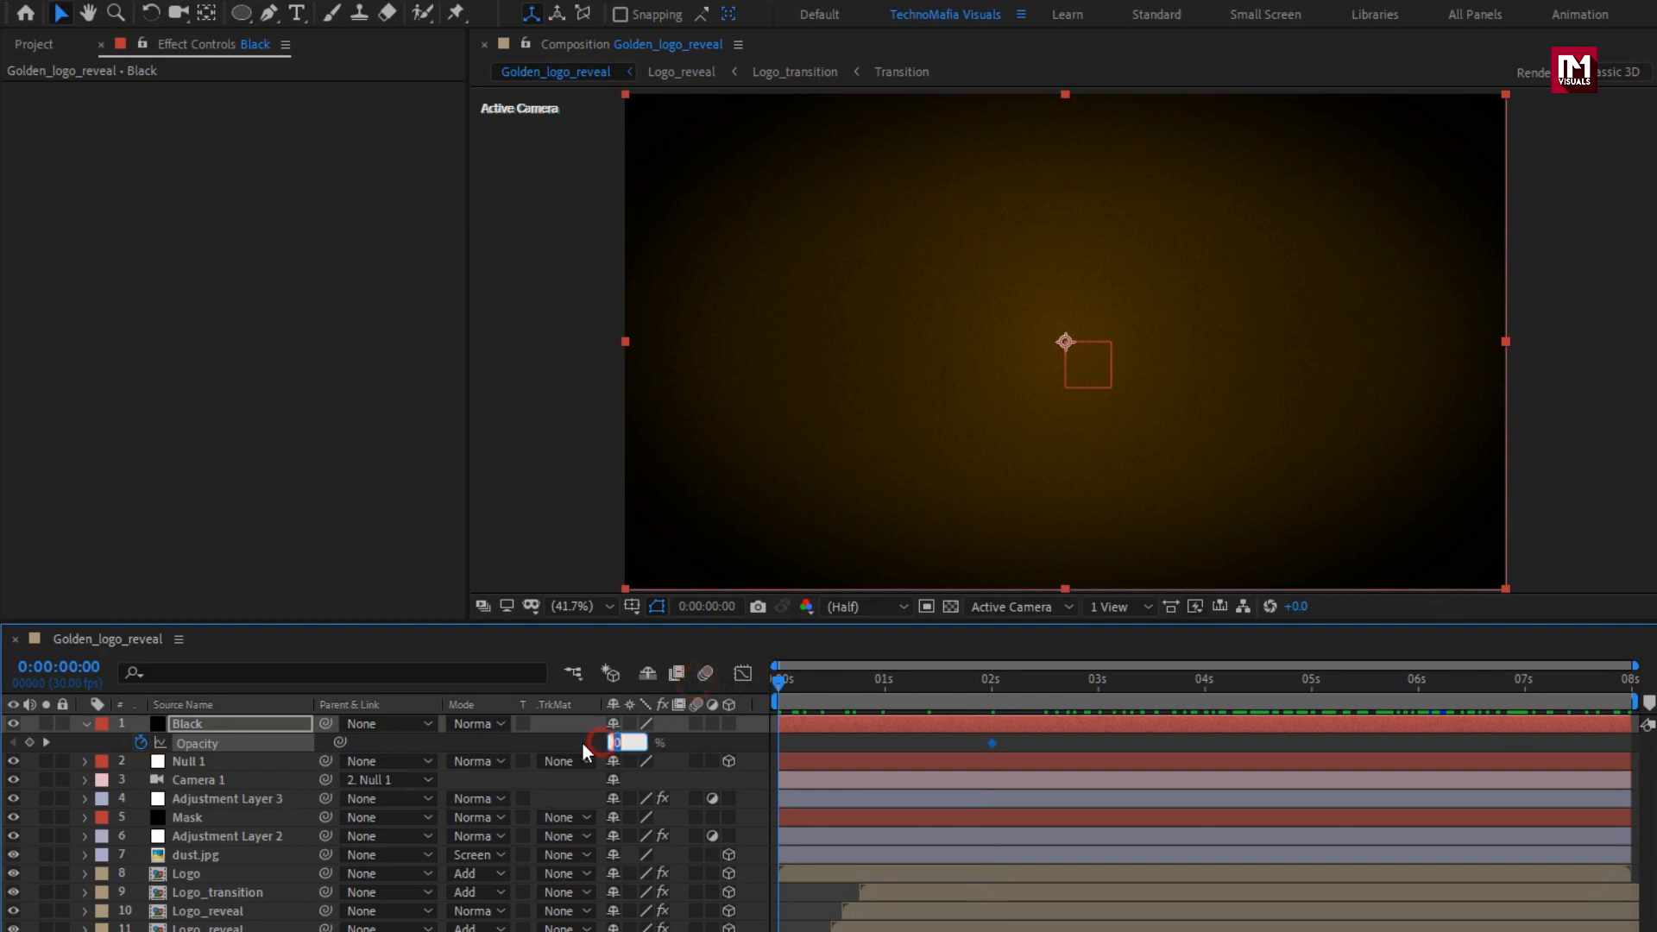
text(100)
key(Return)
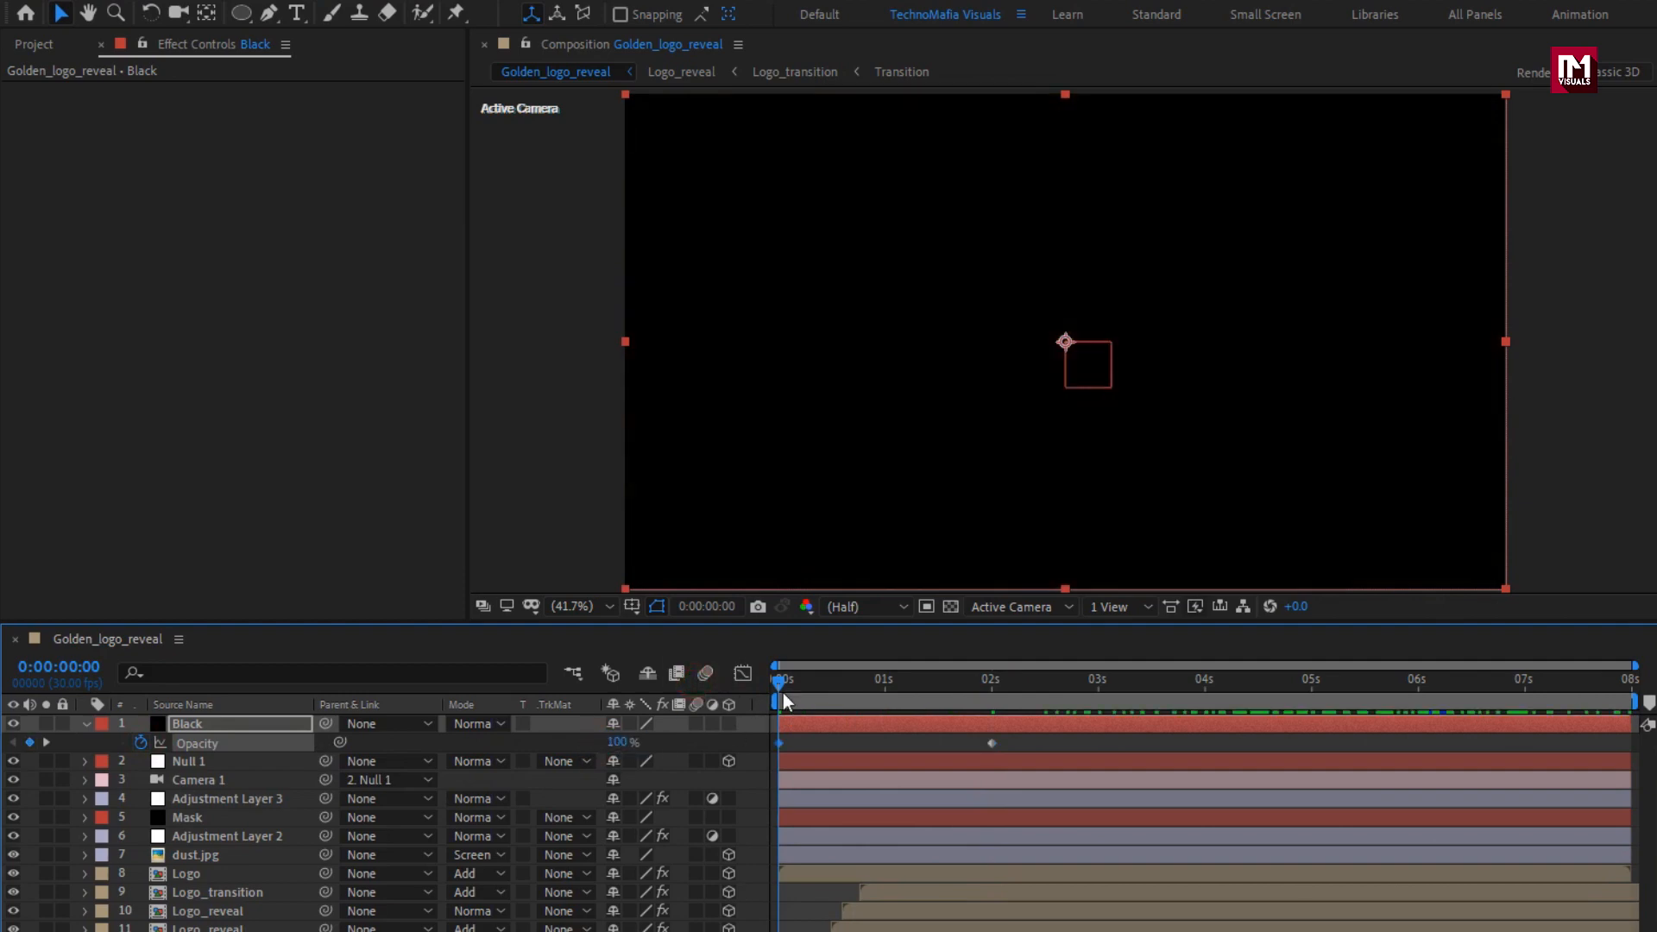
mouse_move(784, 681)
mouse_down()
mouse_move(1424, 677)
mouse_move(771, 681)
mouse_up()
drag(888, 682, 1095, 681)
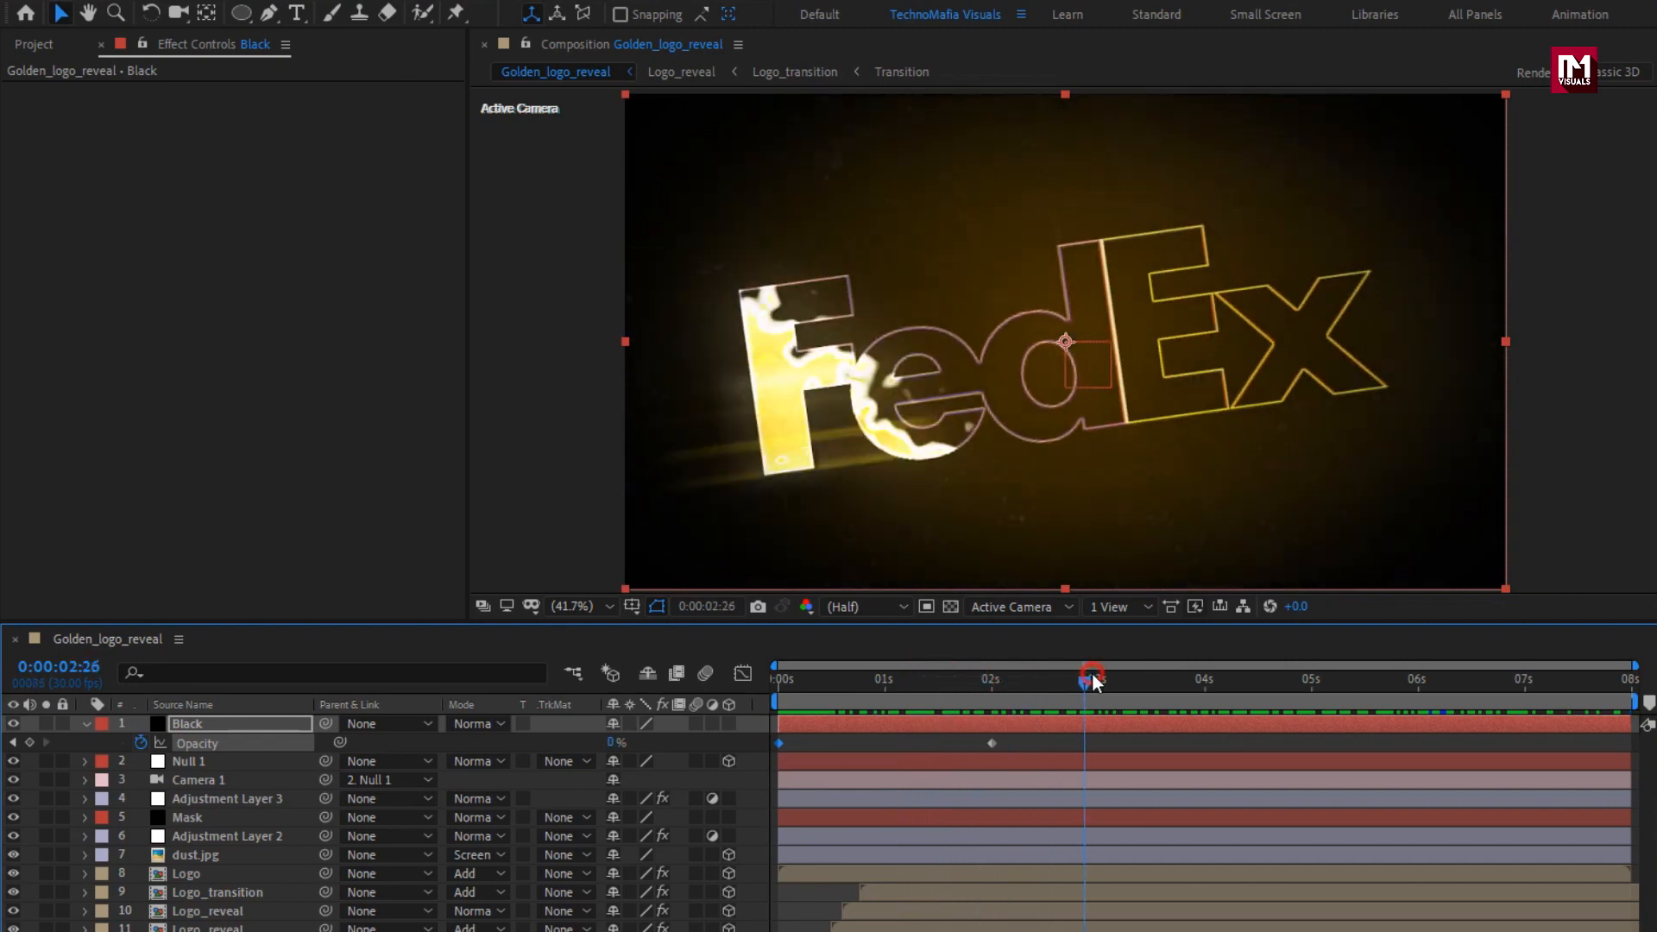
click(88, 723)
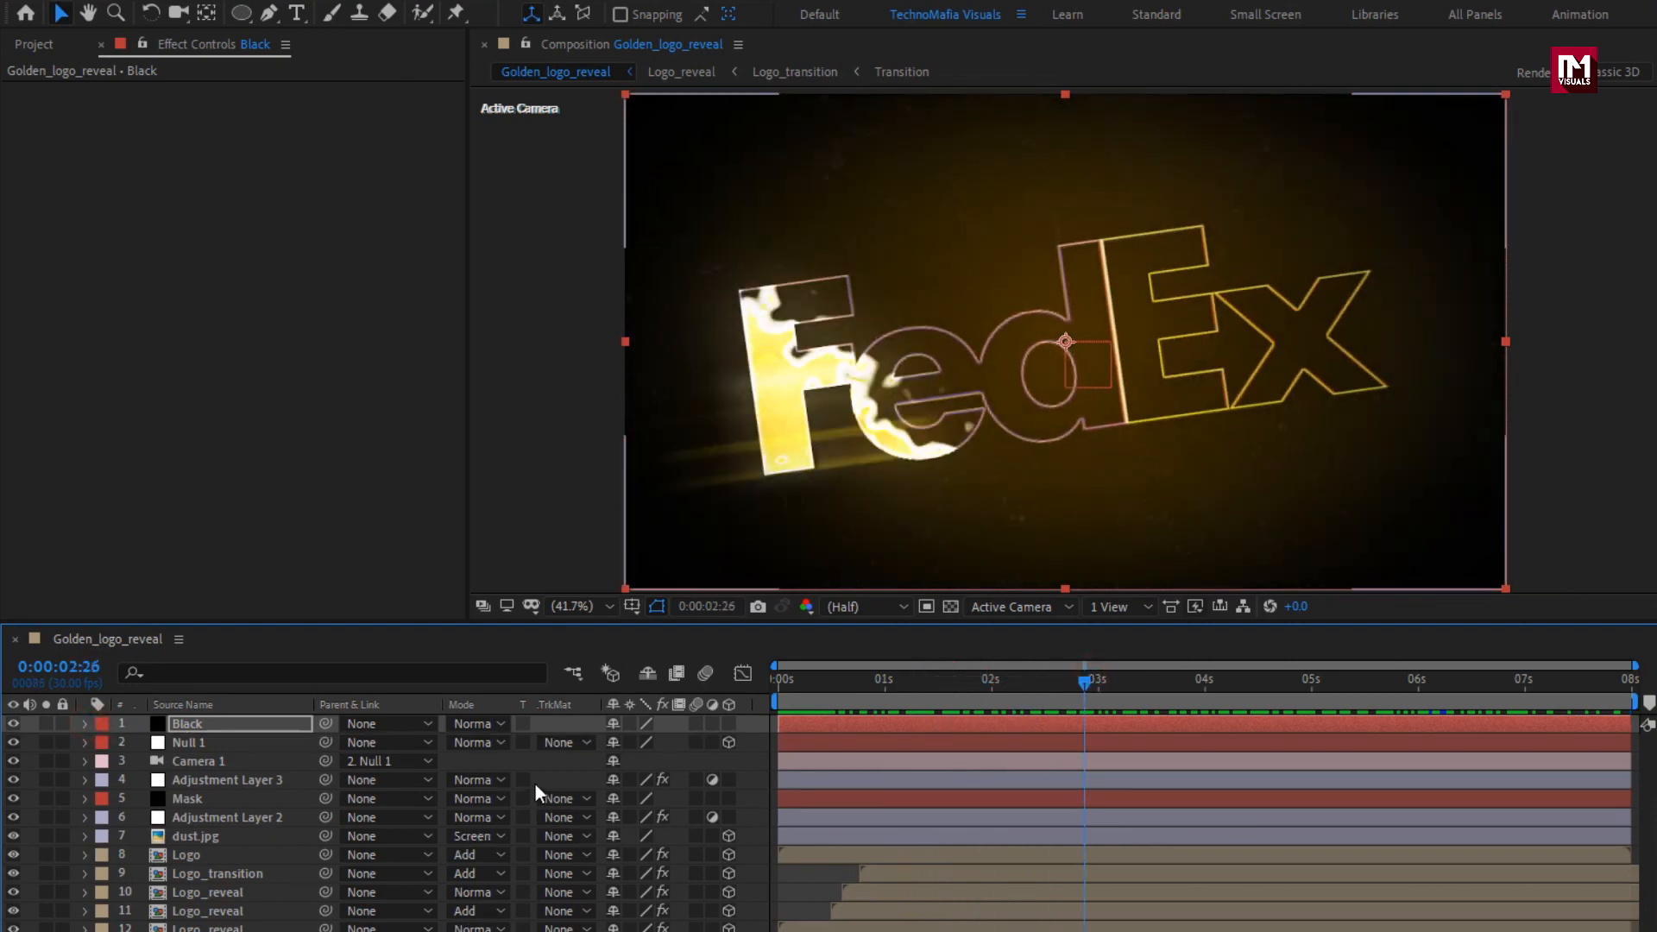
Create a black 1920 × 1080 px solid named Frame at the top of the layer stack.
right_click(554, 763)
mouse_move(772, 764)
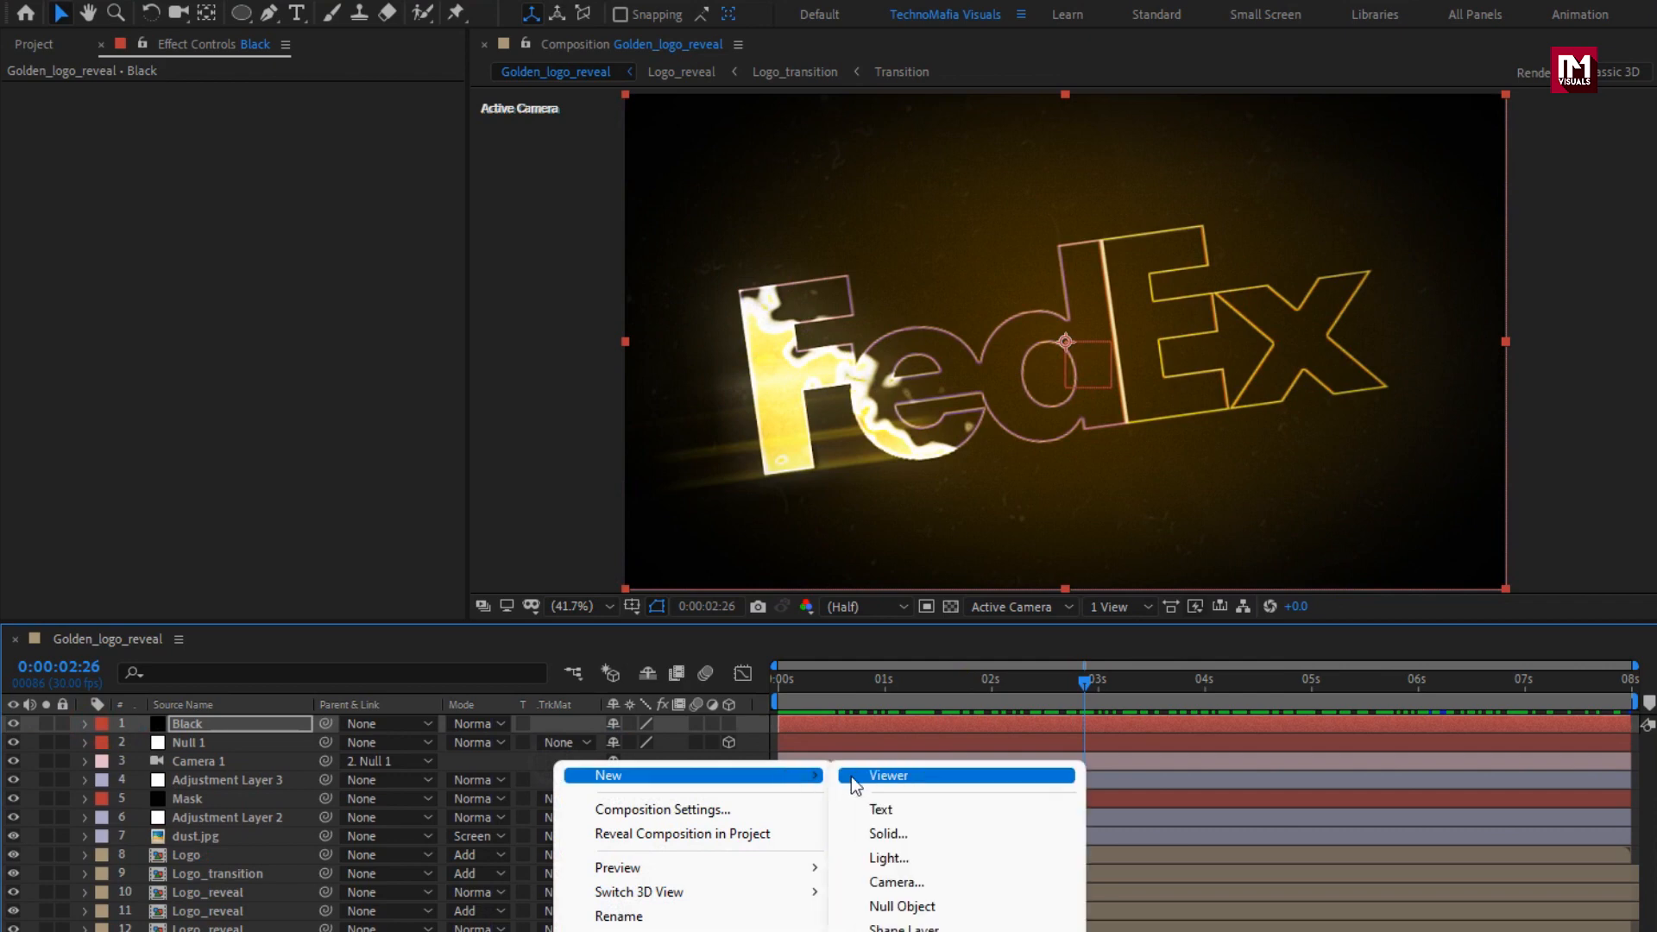
click(883, 823)
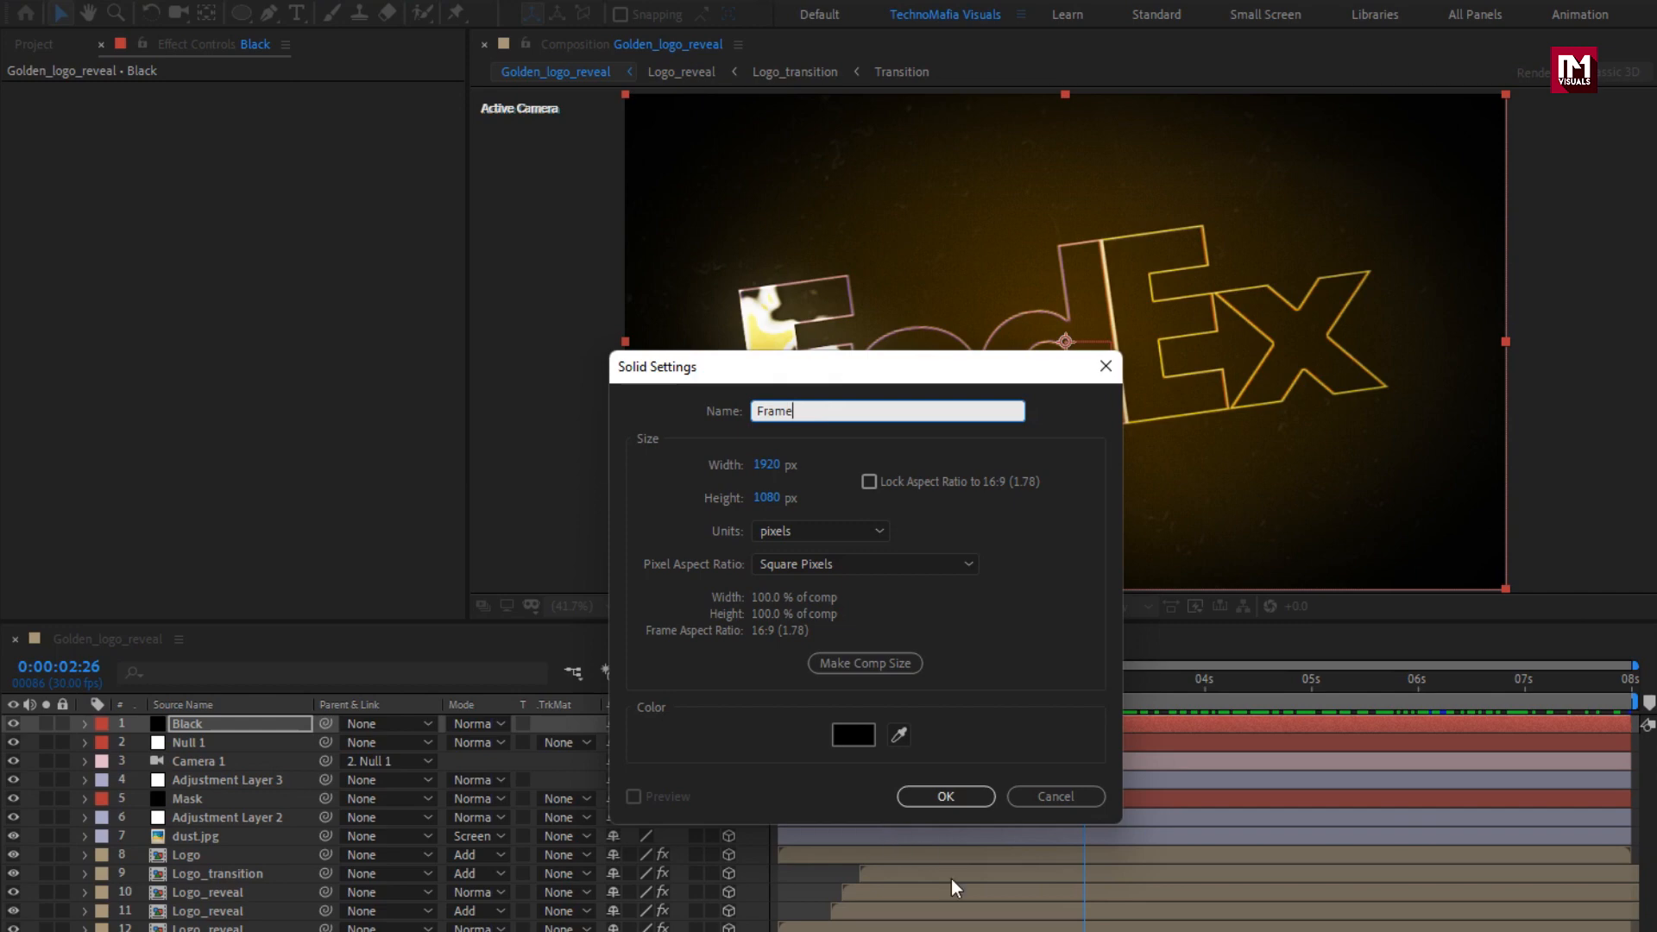
click(930, 799)
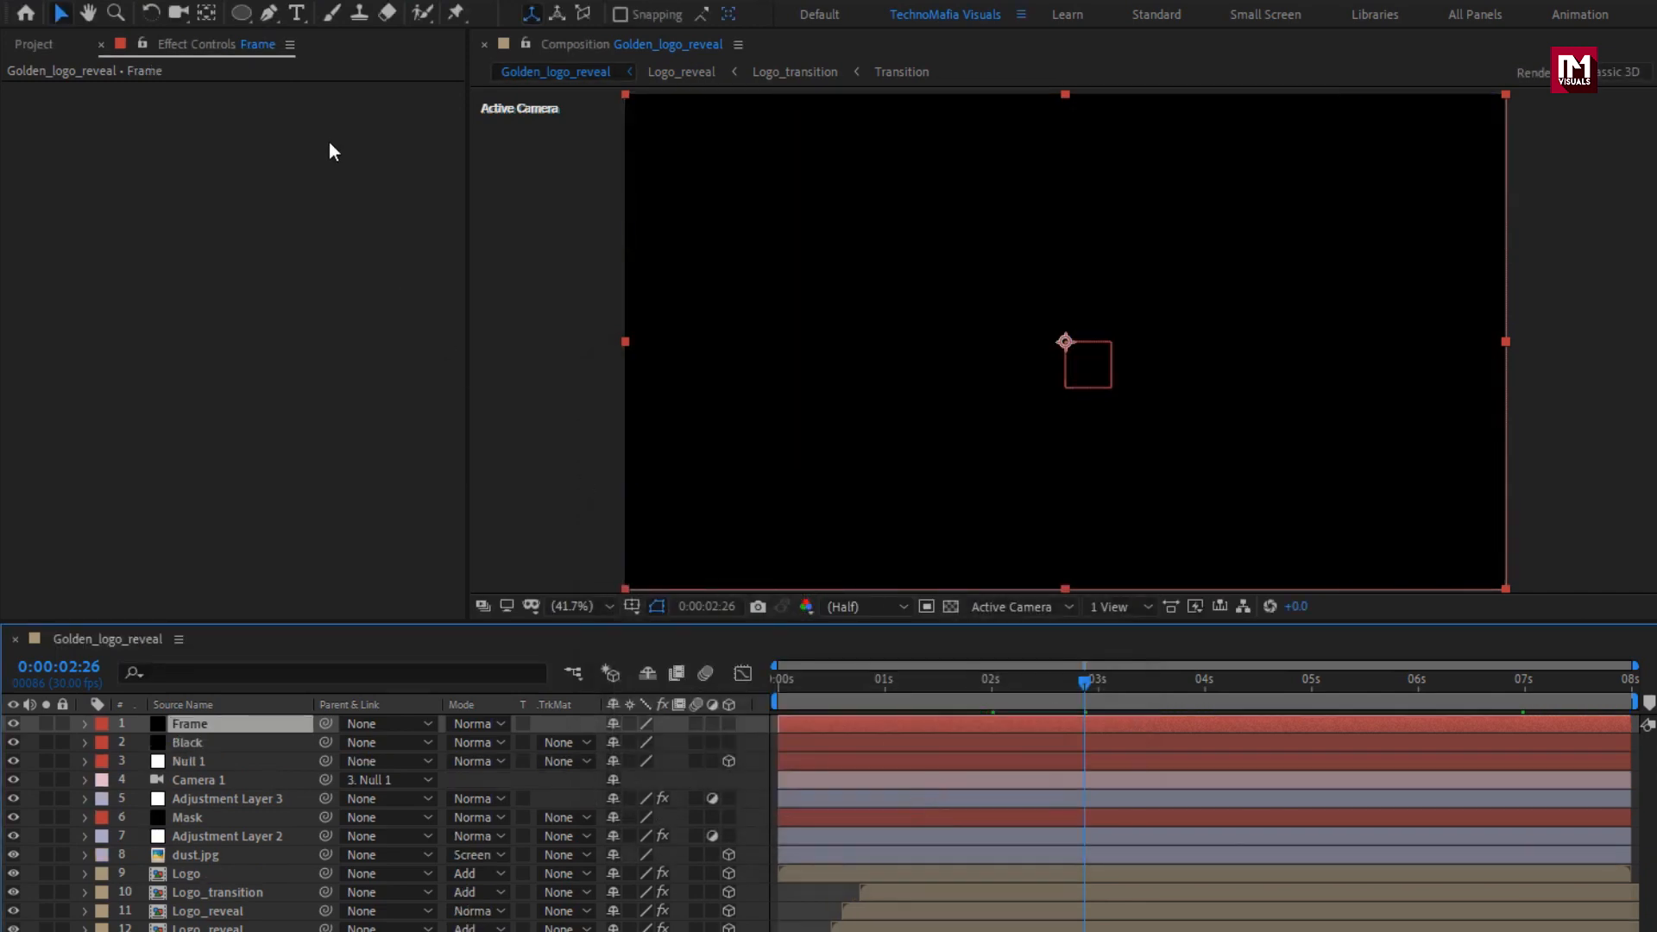
Add a rectangular mask to the Frame layer with its top at 10% and its bottom at 90% of source.
drag(246, 18, 382, 14)
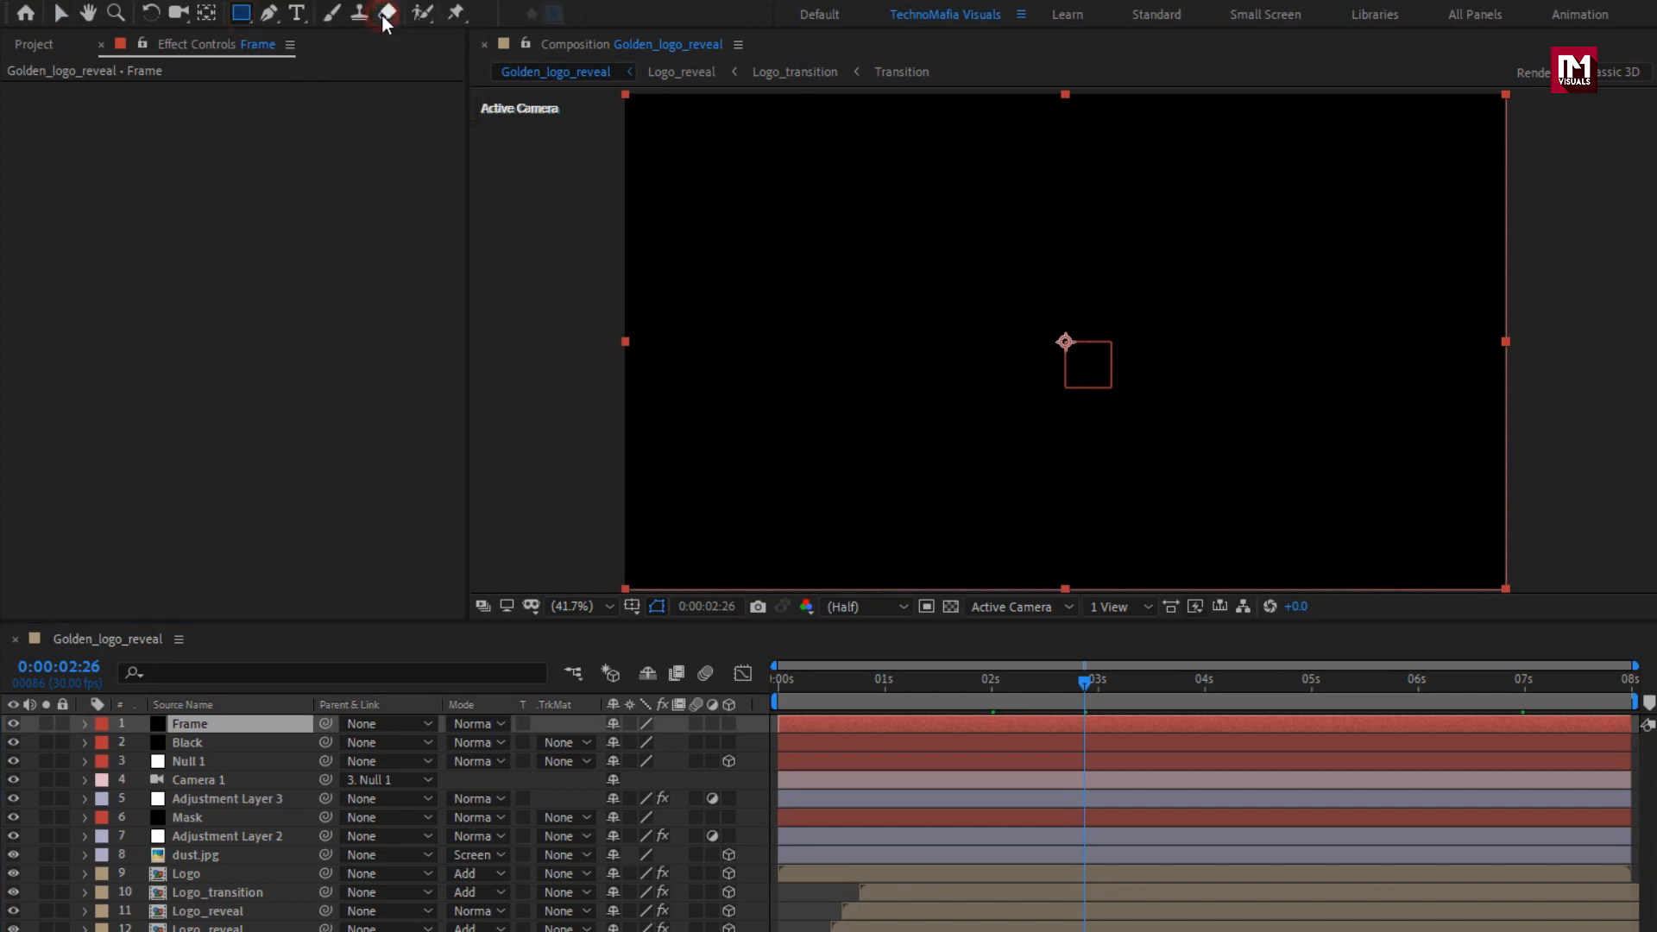
double_click(242, 15)
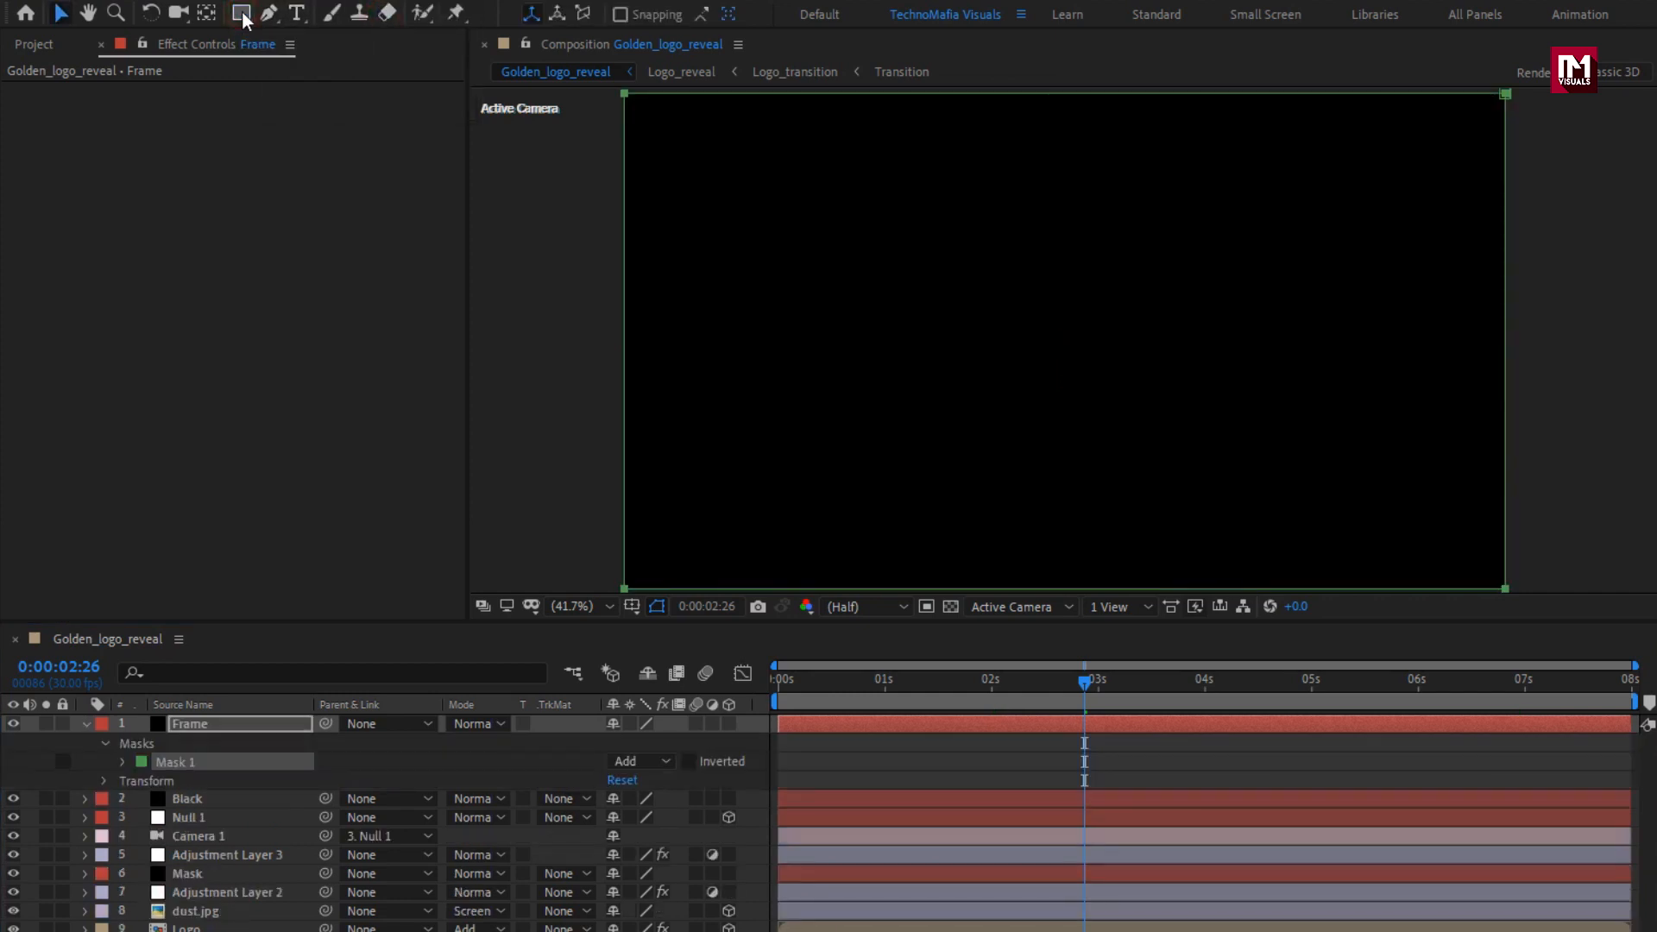
click(125, 761)
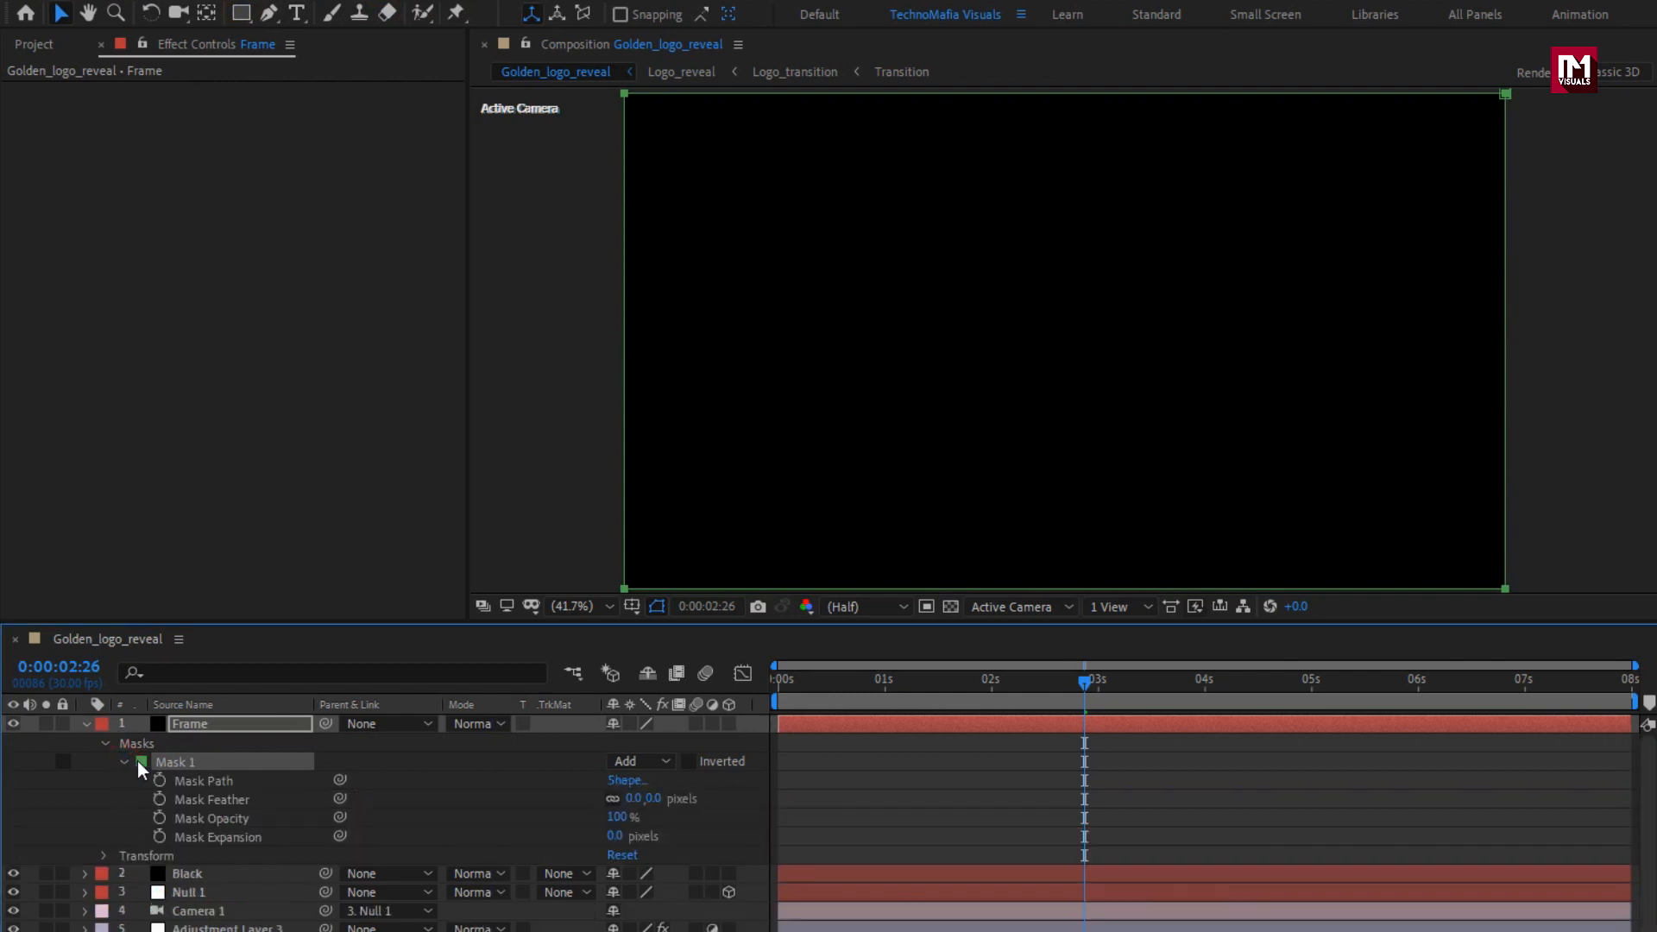
click(629, 782)
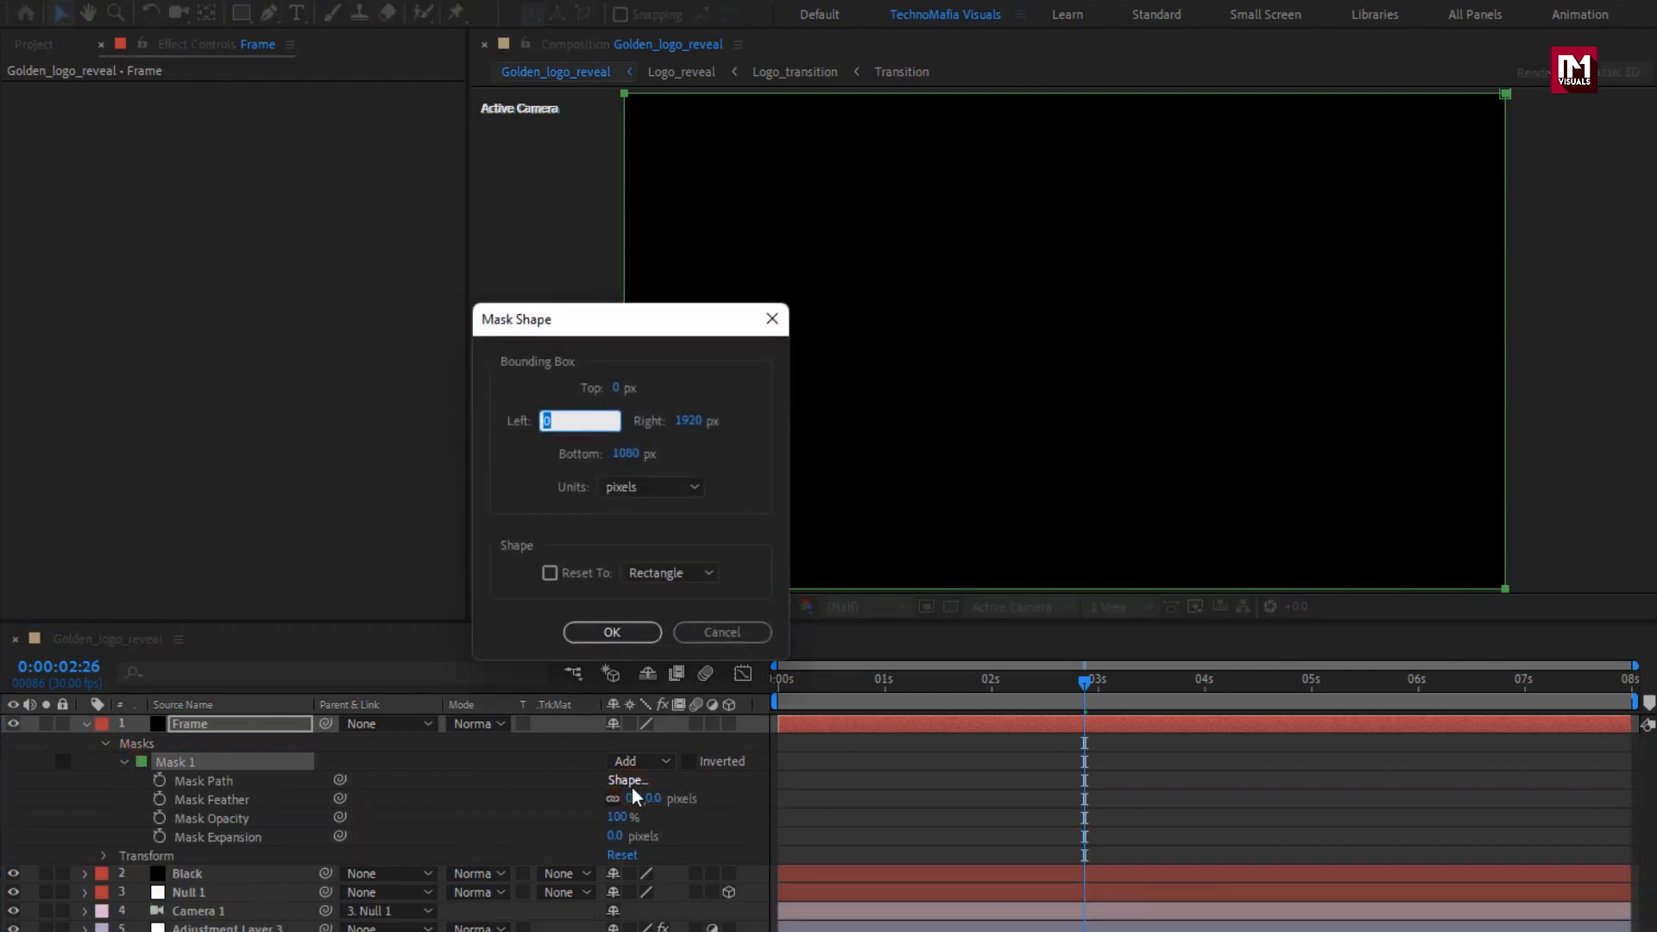
click(635, 488)
click(647, 581)
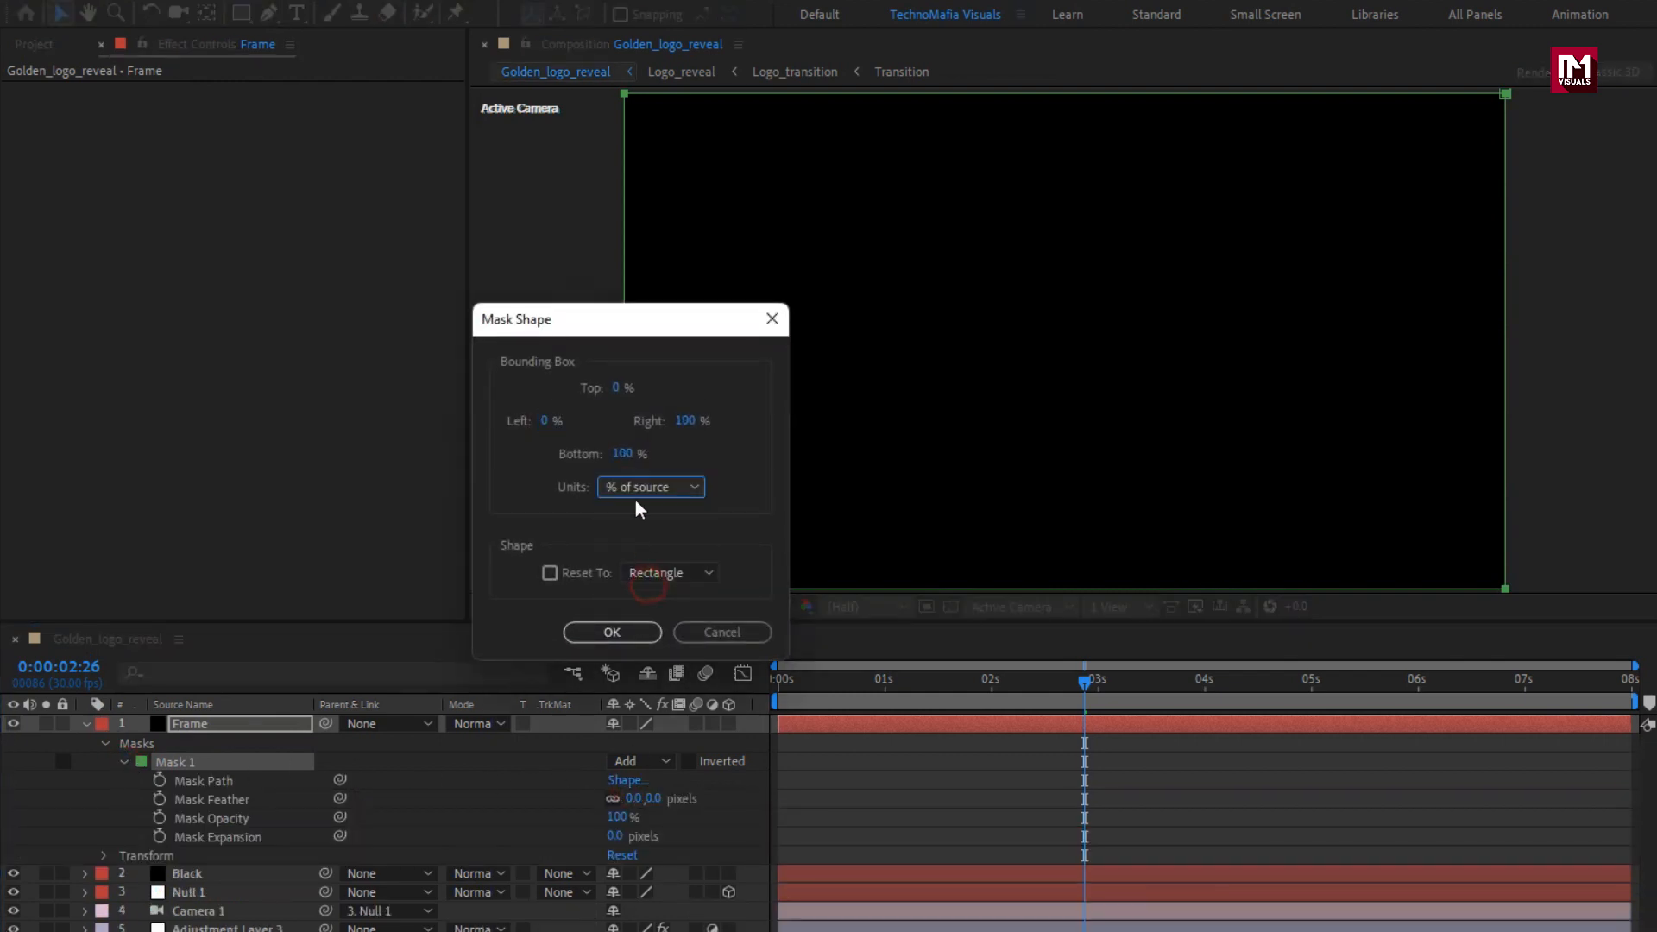
click(615, 389)
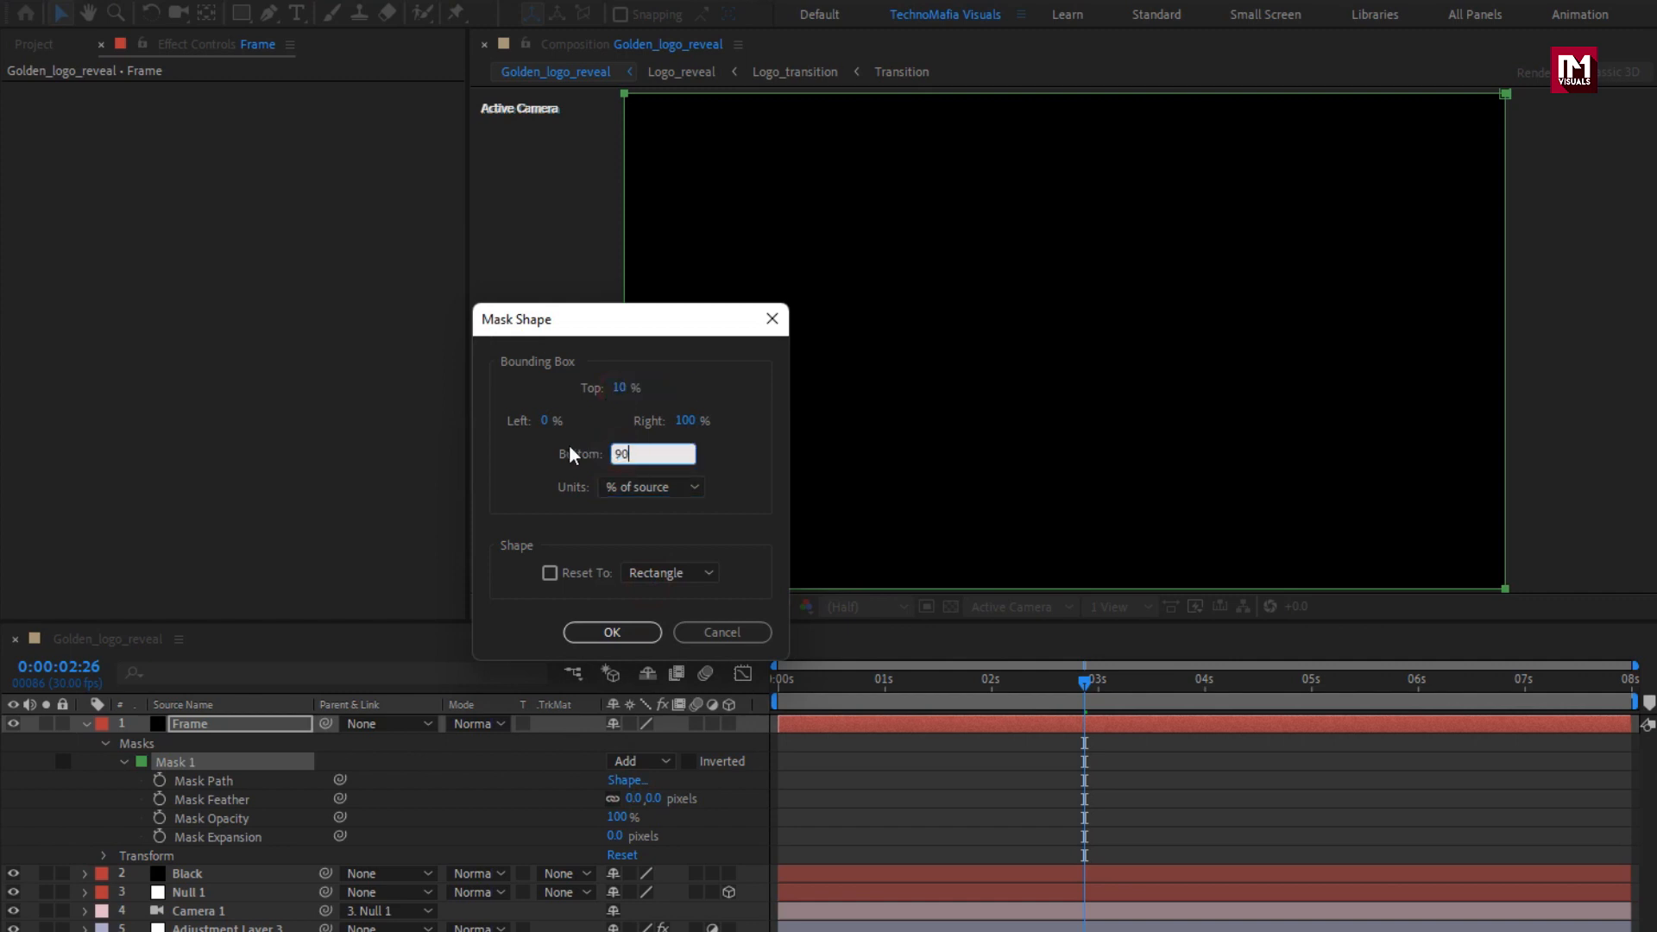
click(607, 633)
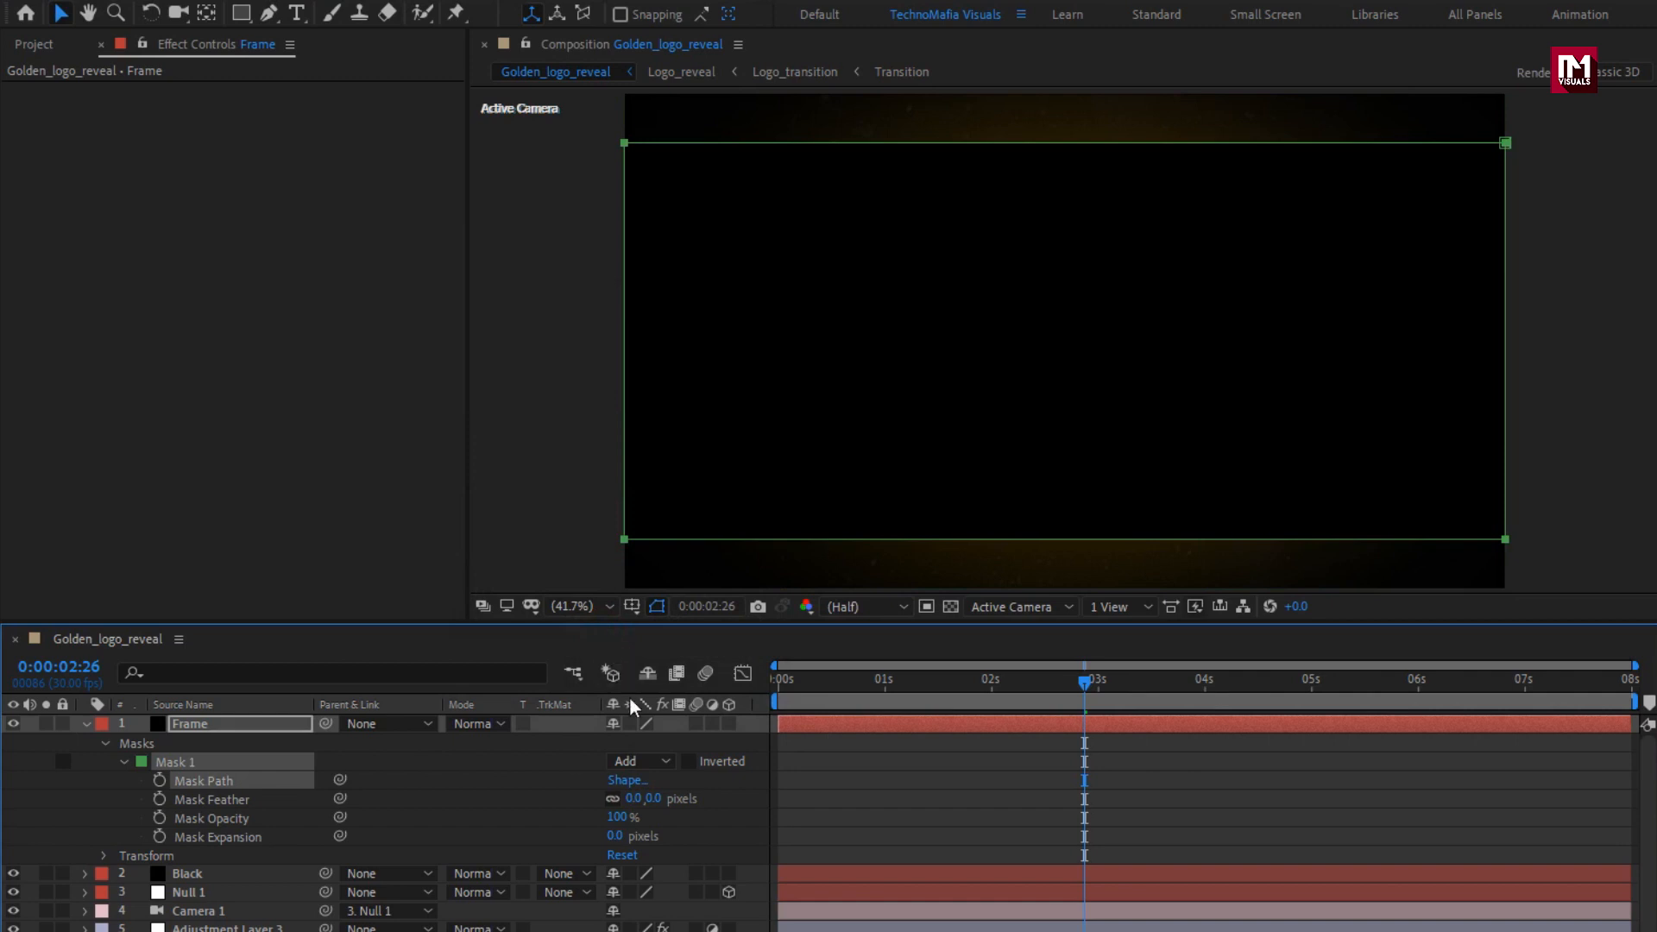
Invert the Frame layer's mask to form letterbox bars and play the composition from the start.
click(690, 761)
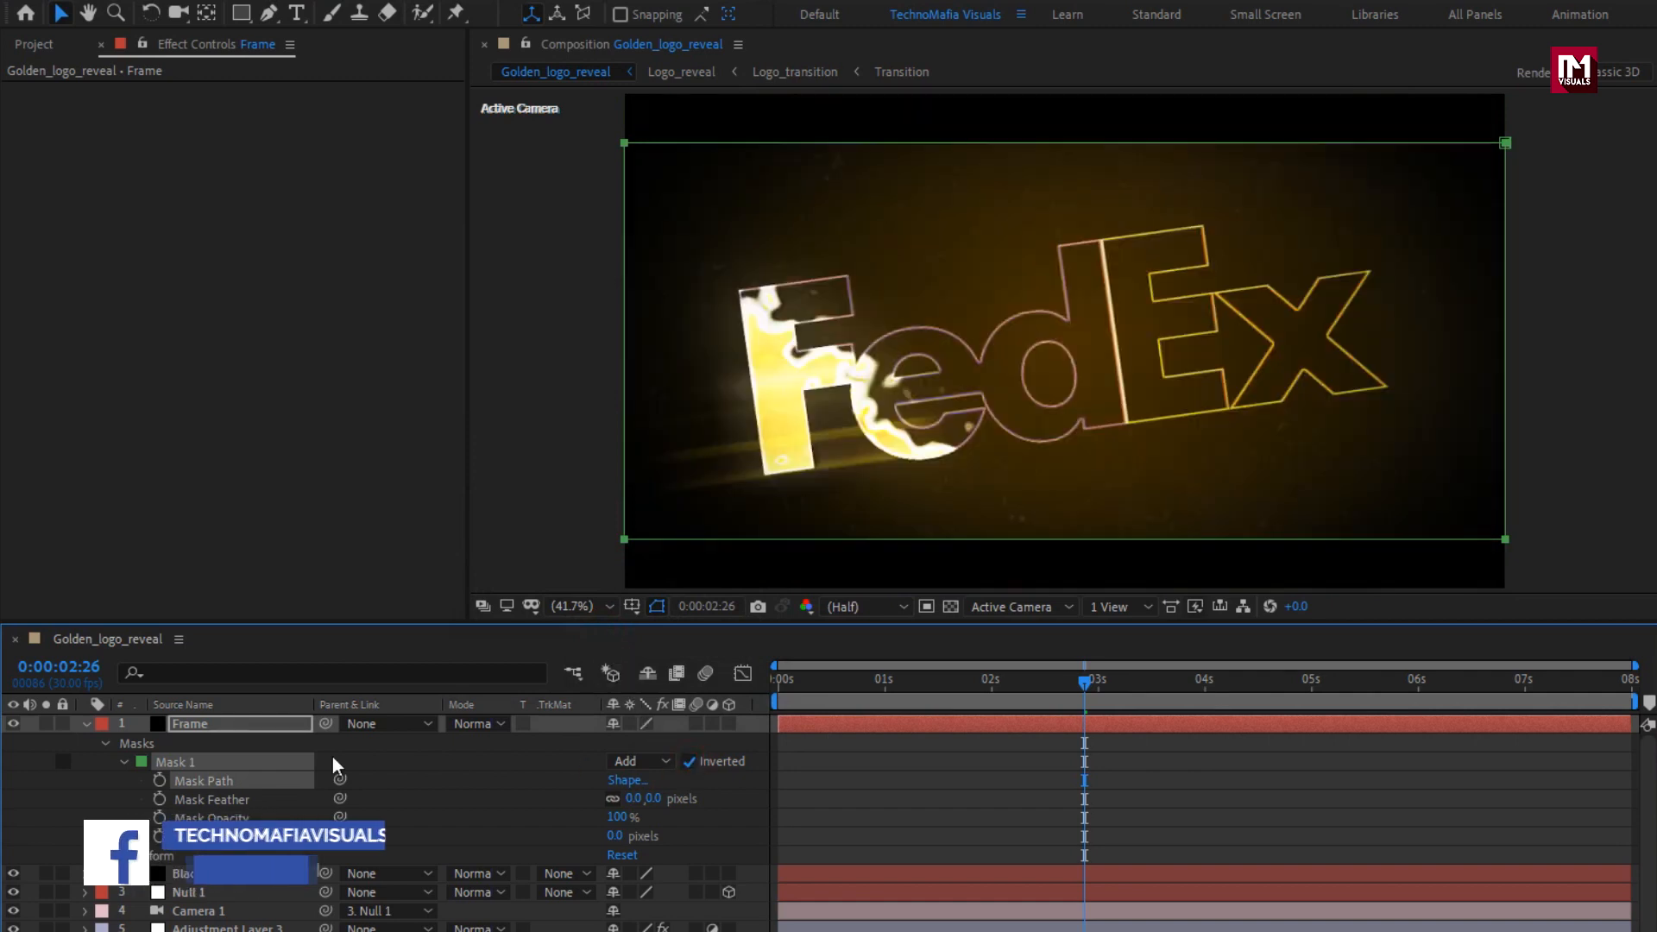
click(85, 725)
drag(791, 683, 758, 687)
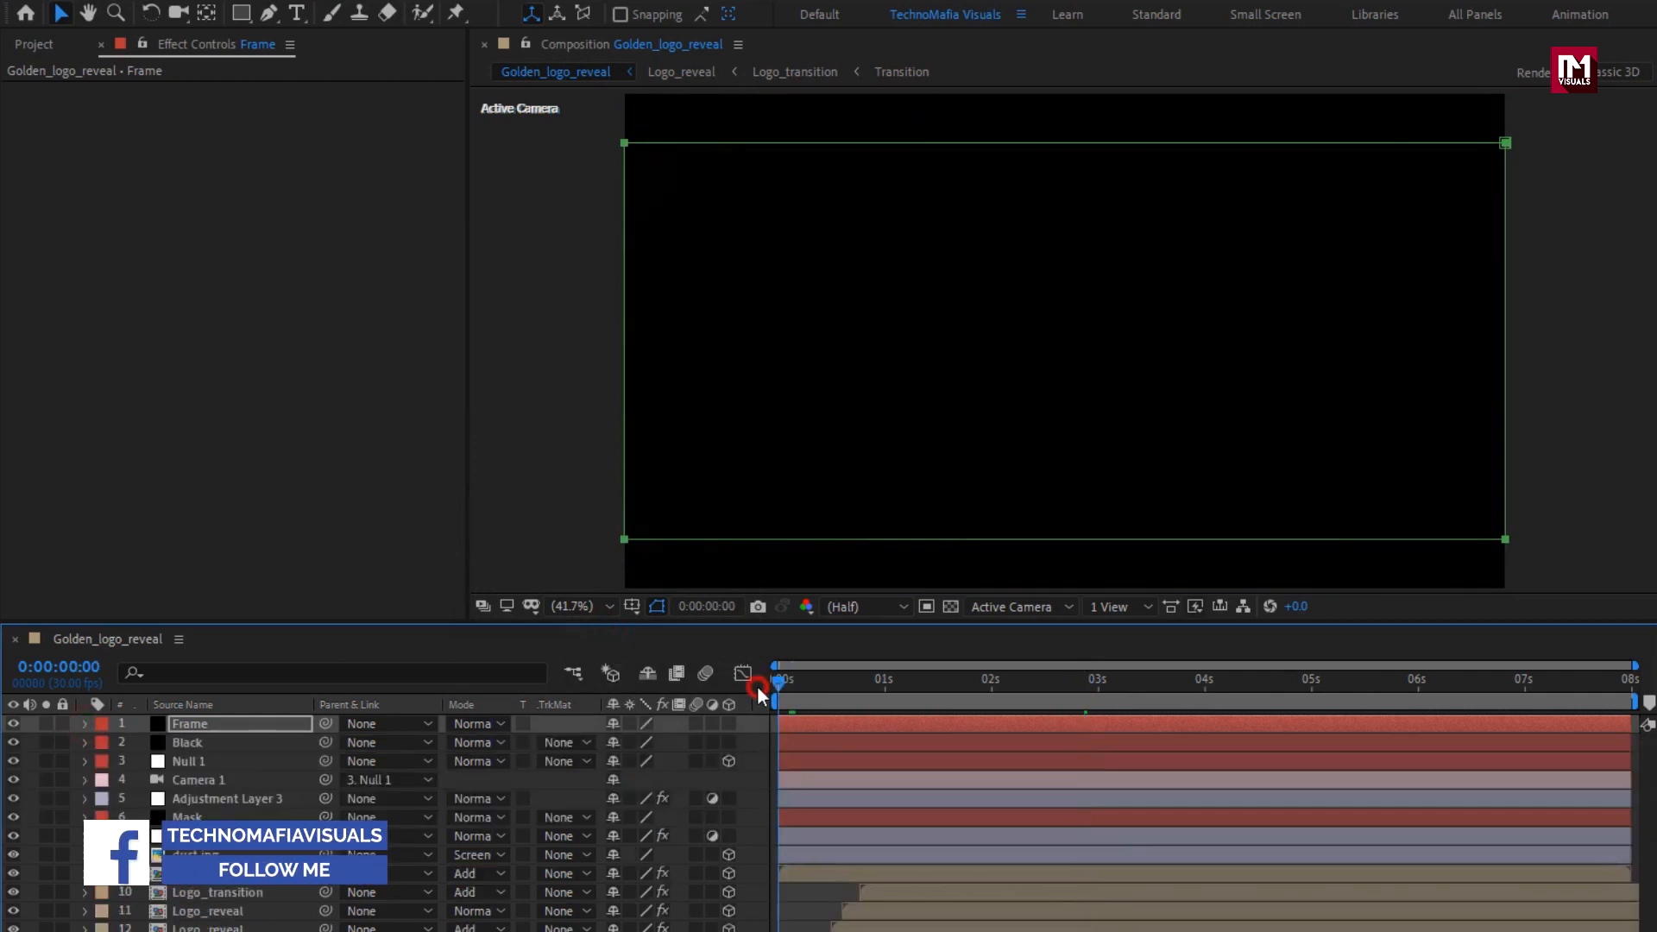
key(space)
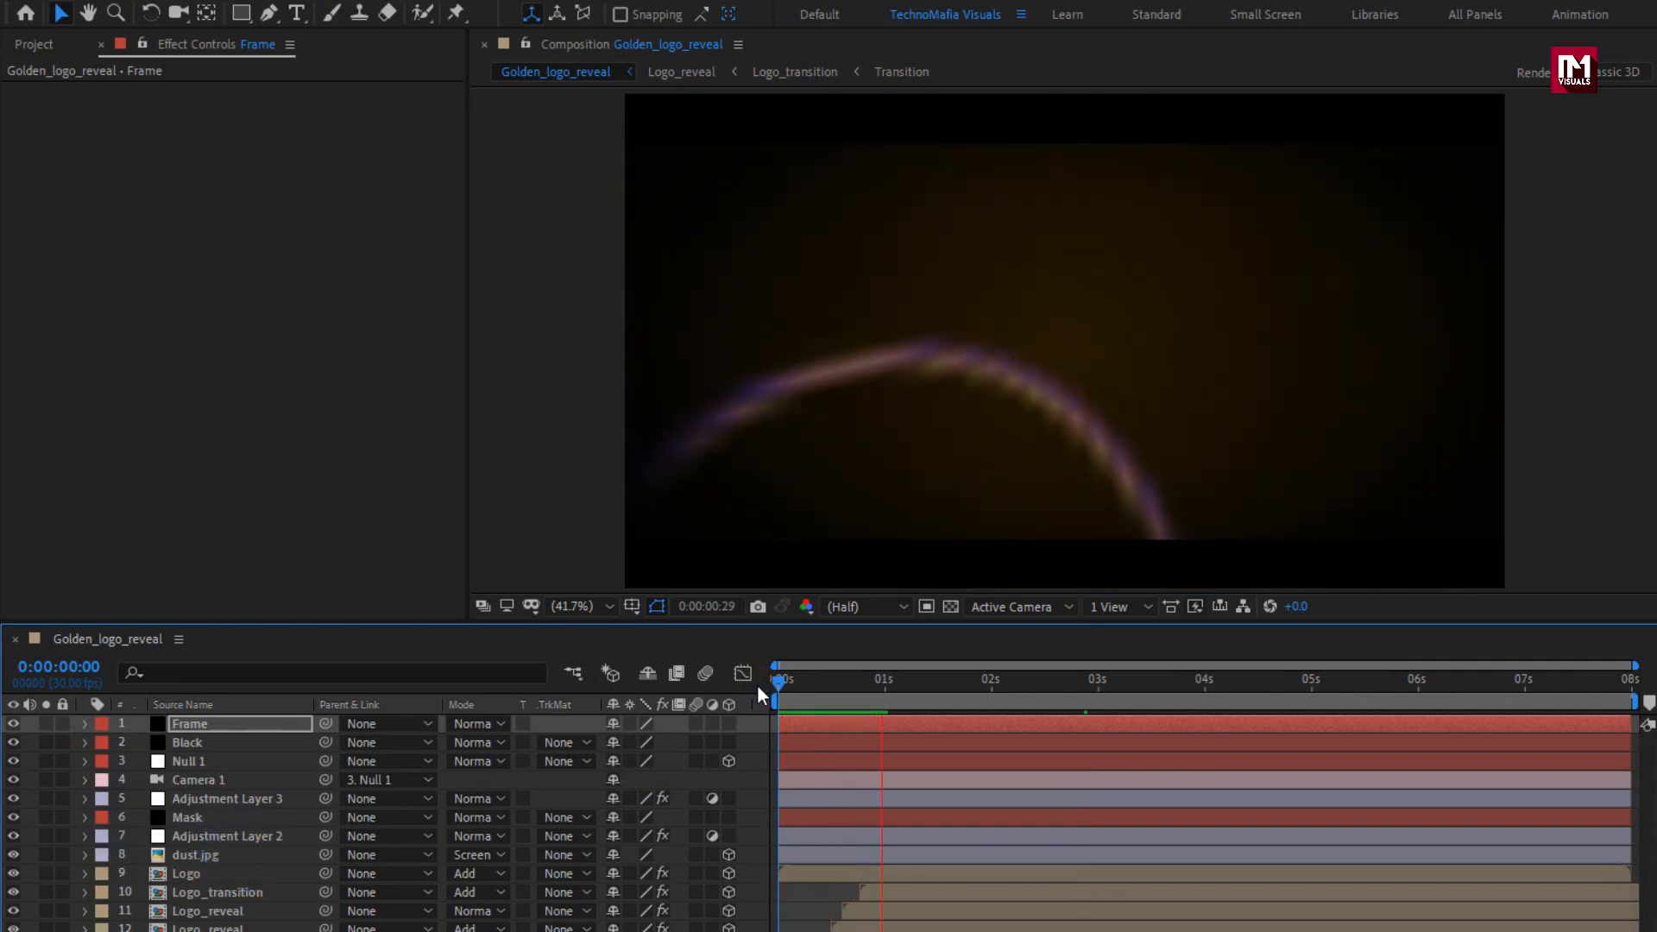